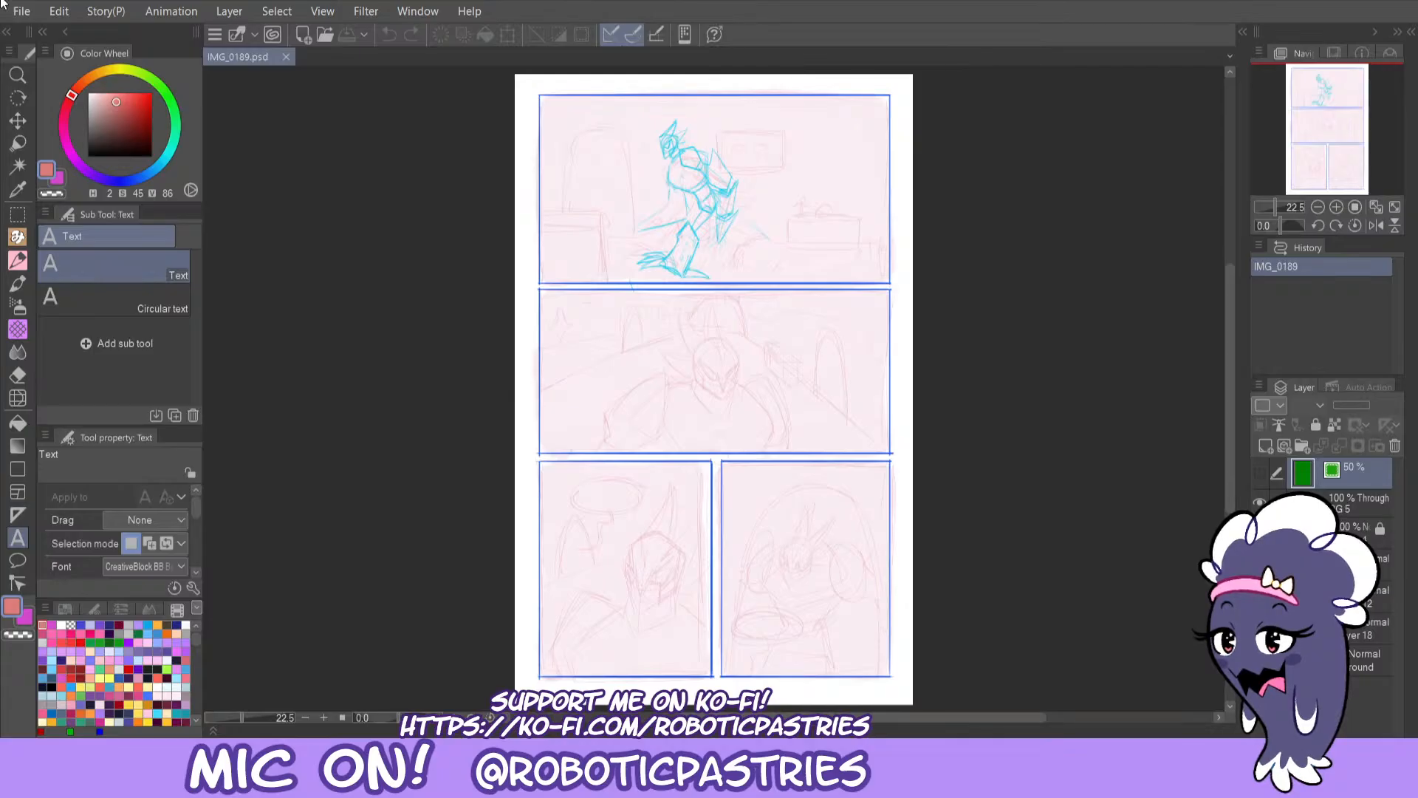
Close the Report mini comic pg 6.psd page and return to the IMG_0189.psd page.
scroll(722, 150, up, 4)
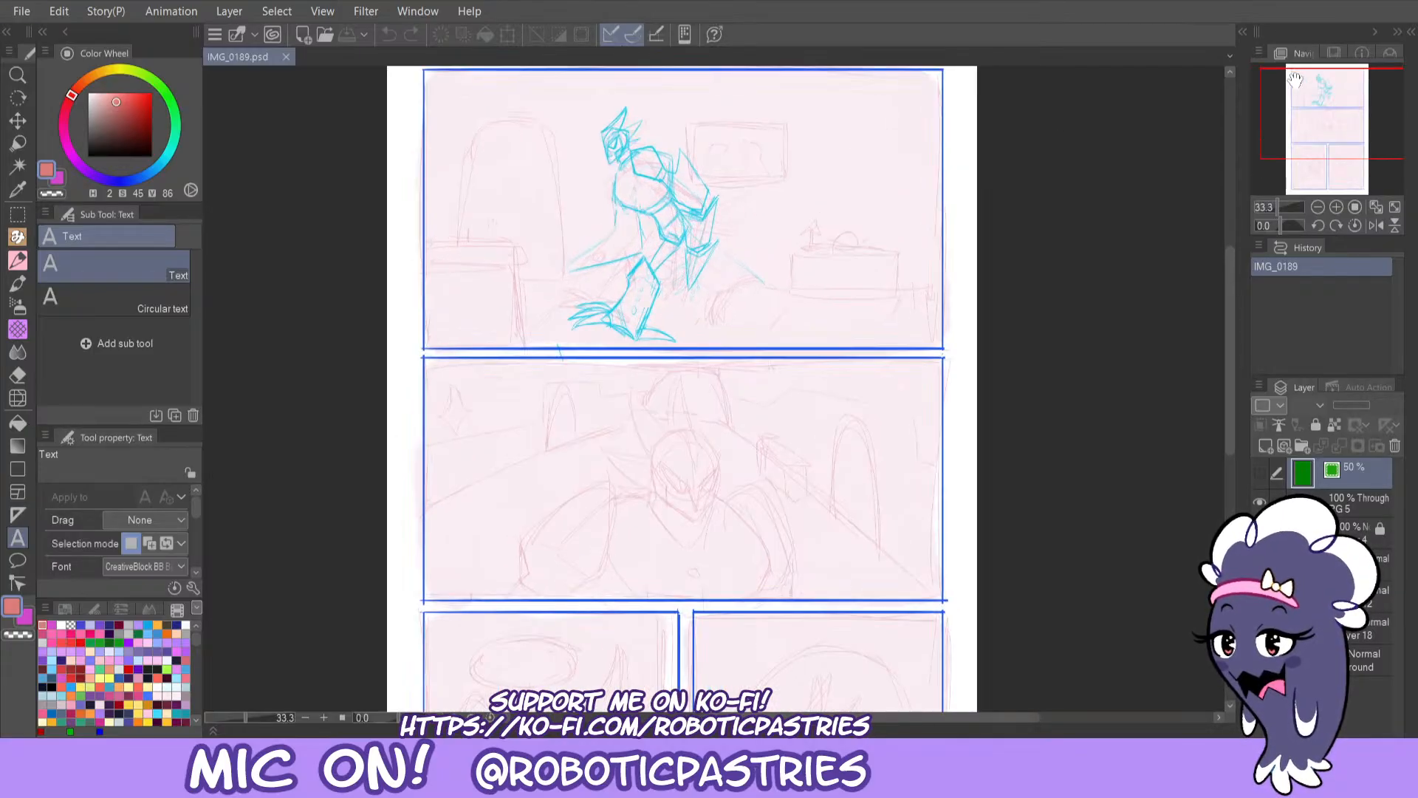
drag(1314, 102, 1315, 97)
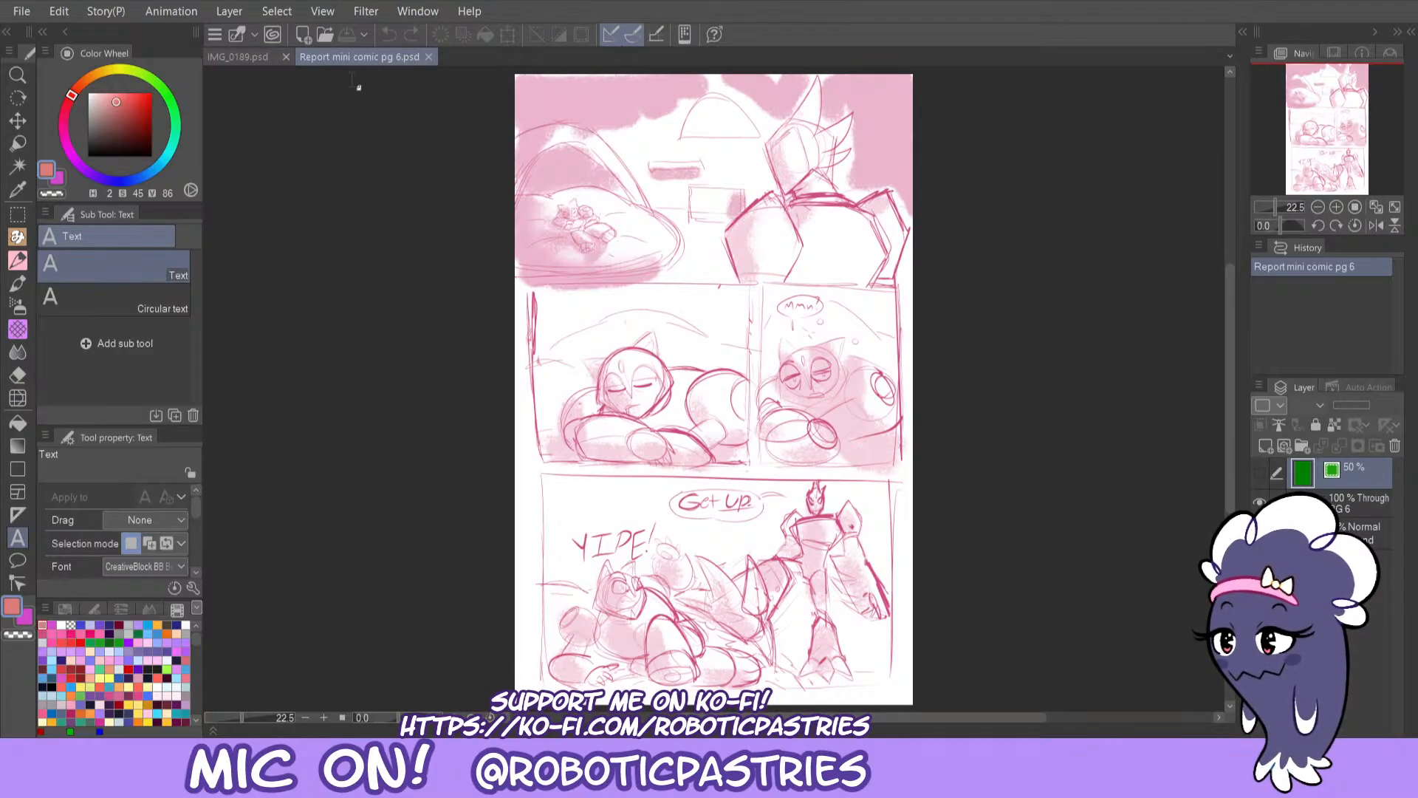
click(427, 57)
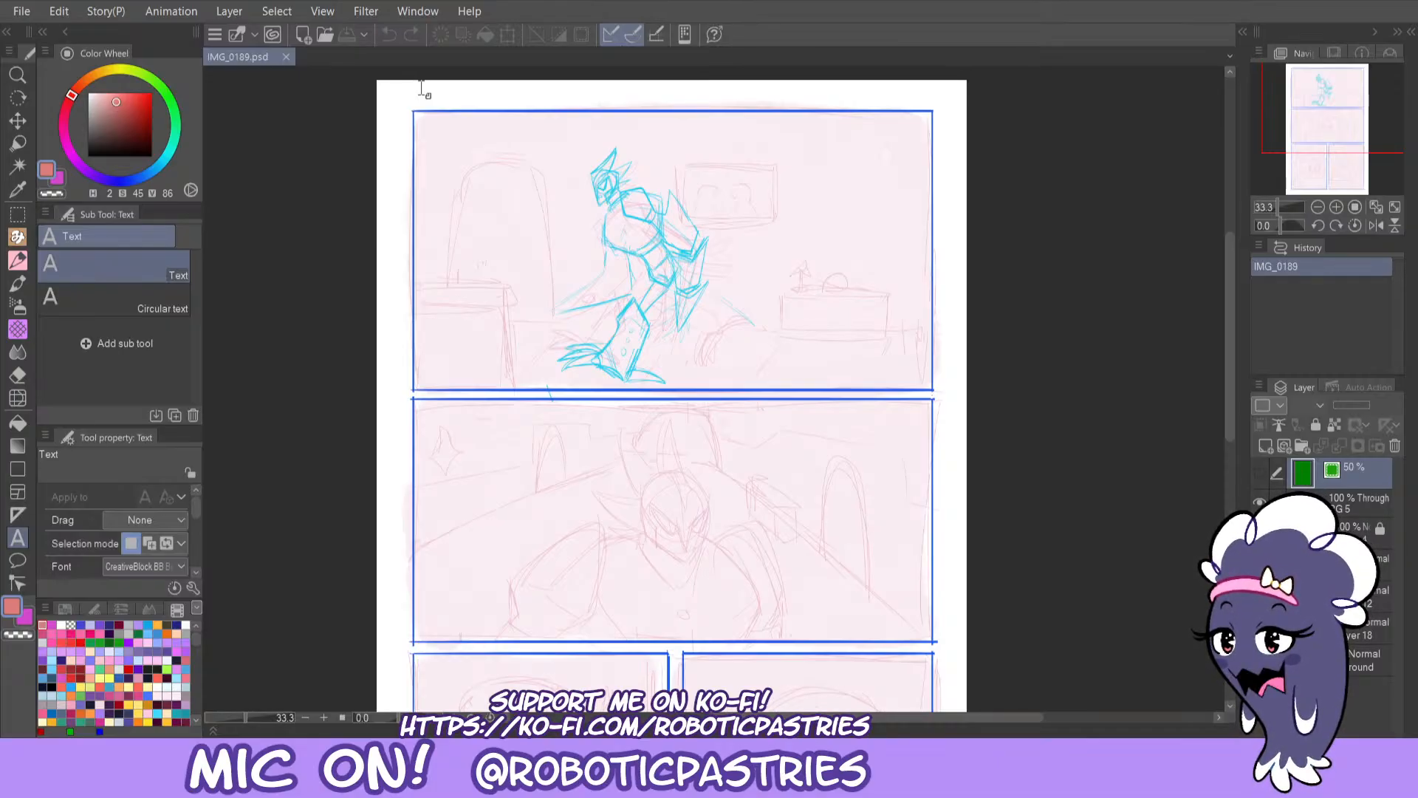
Sample the cyan of the sketched figure in the first panel and switch to the SU-Cream Pencil.
scroll(594, 117, up, 3)
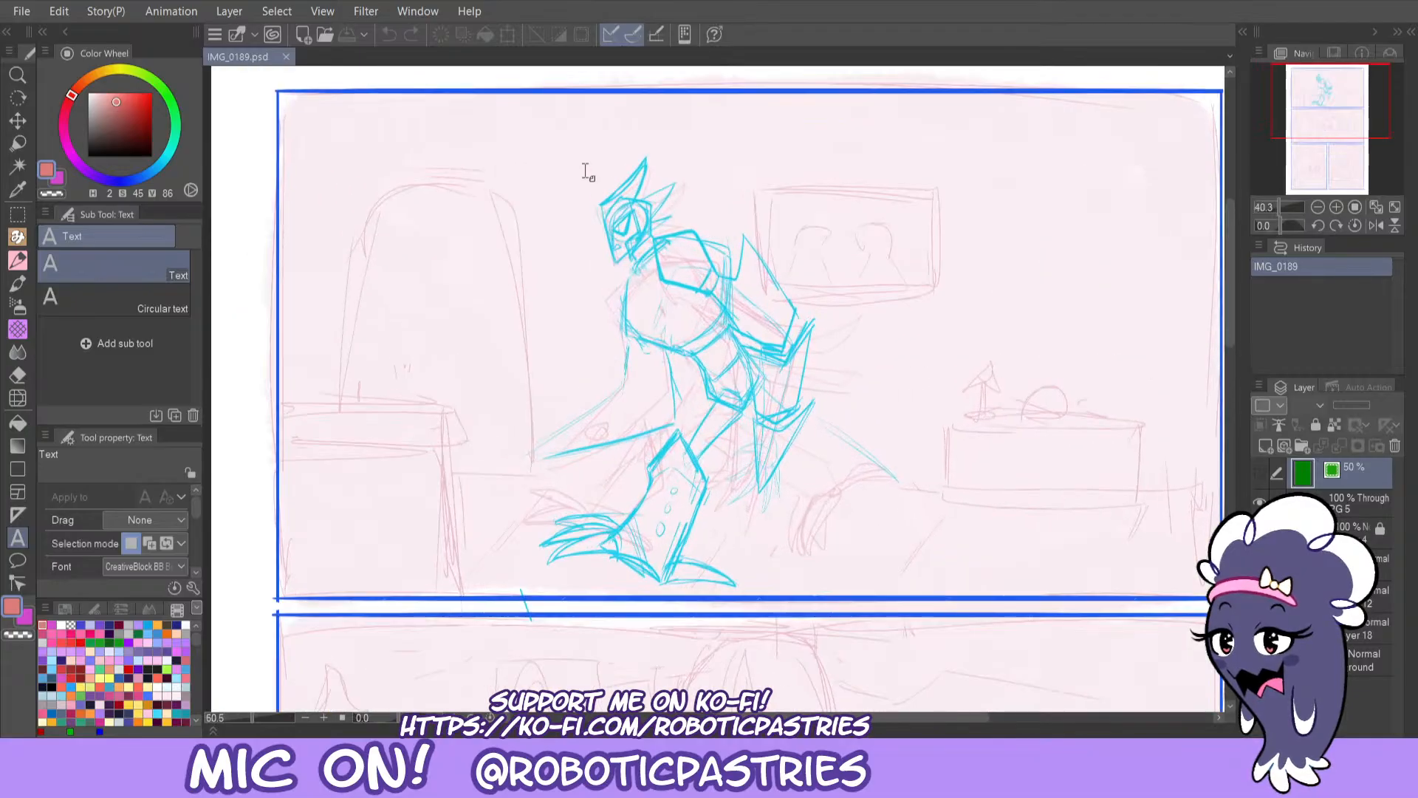
scroll(618, 214, up, 1)
alt+click(618, 212)
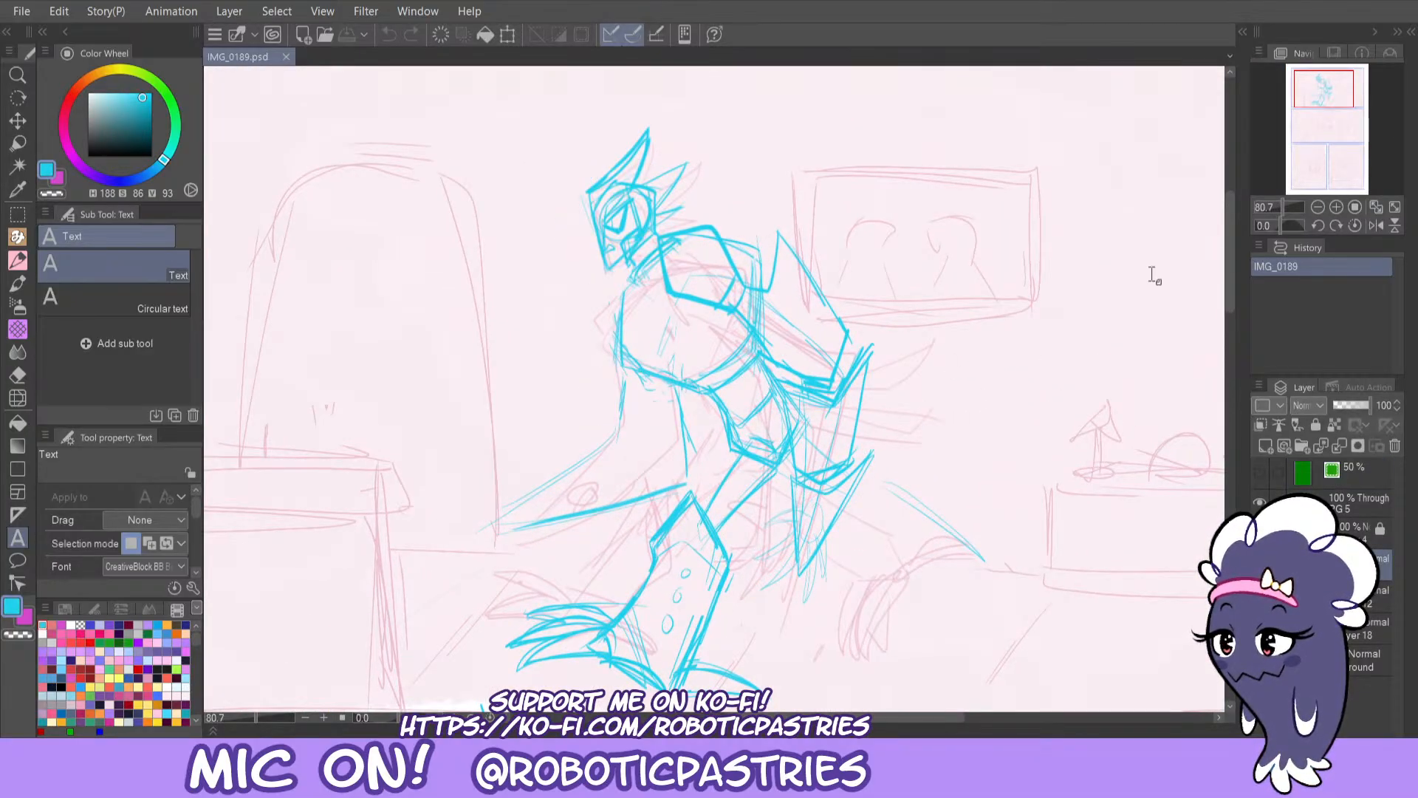
scroll(1155, 276, down, 2)
mouse_move(1303, 113)
mouse_down()
mouse_move(1332, 183)
mouse_move(1340, 132)
mouse_move(1324, 113)
mouse_up()
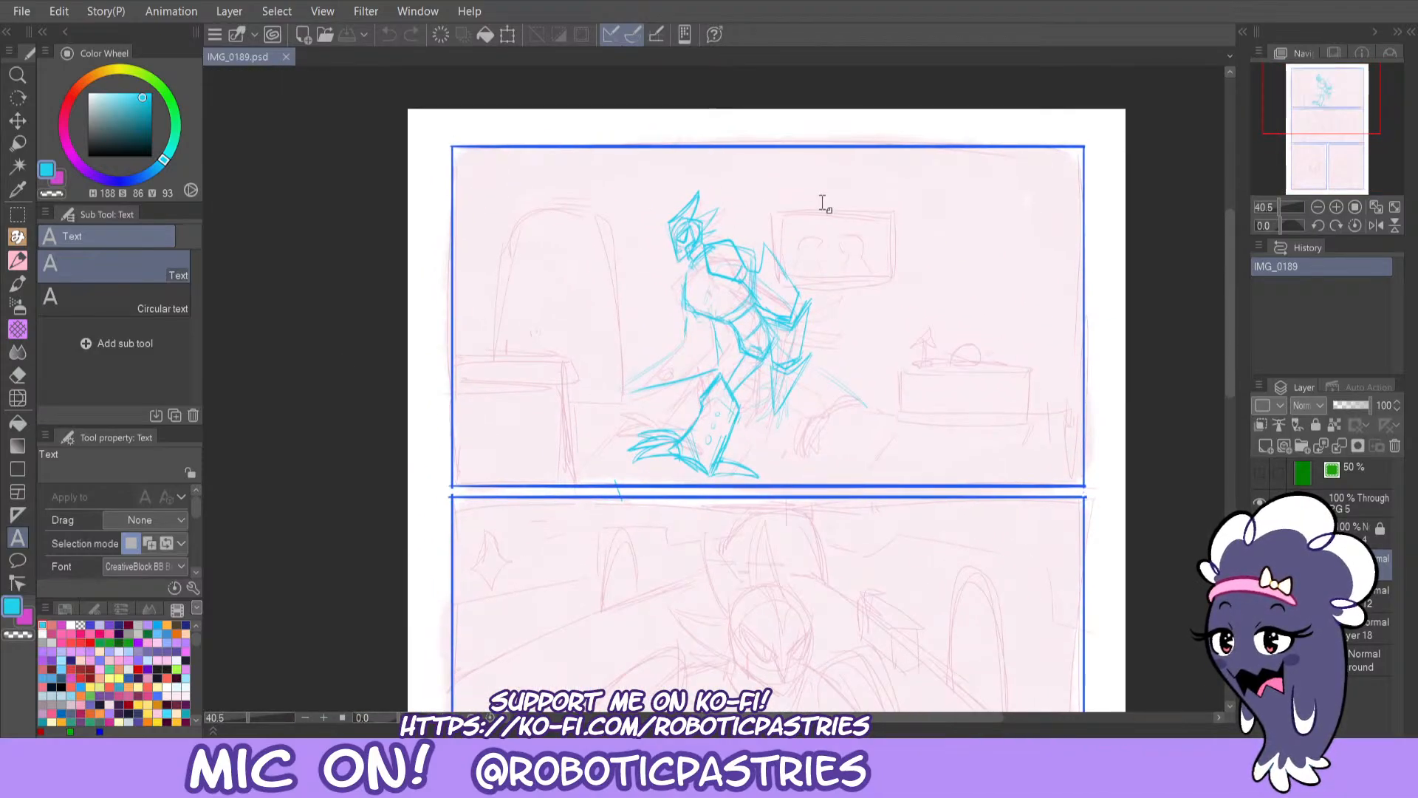
scroll(818, 201, up, 3)
scroll(728, 235, up, 1)
key(p)
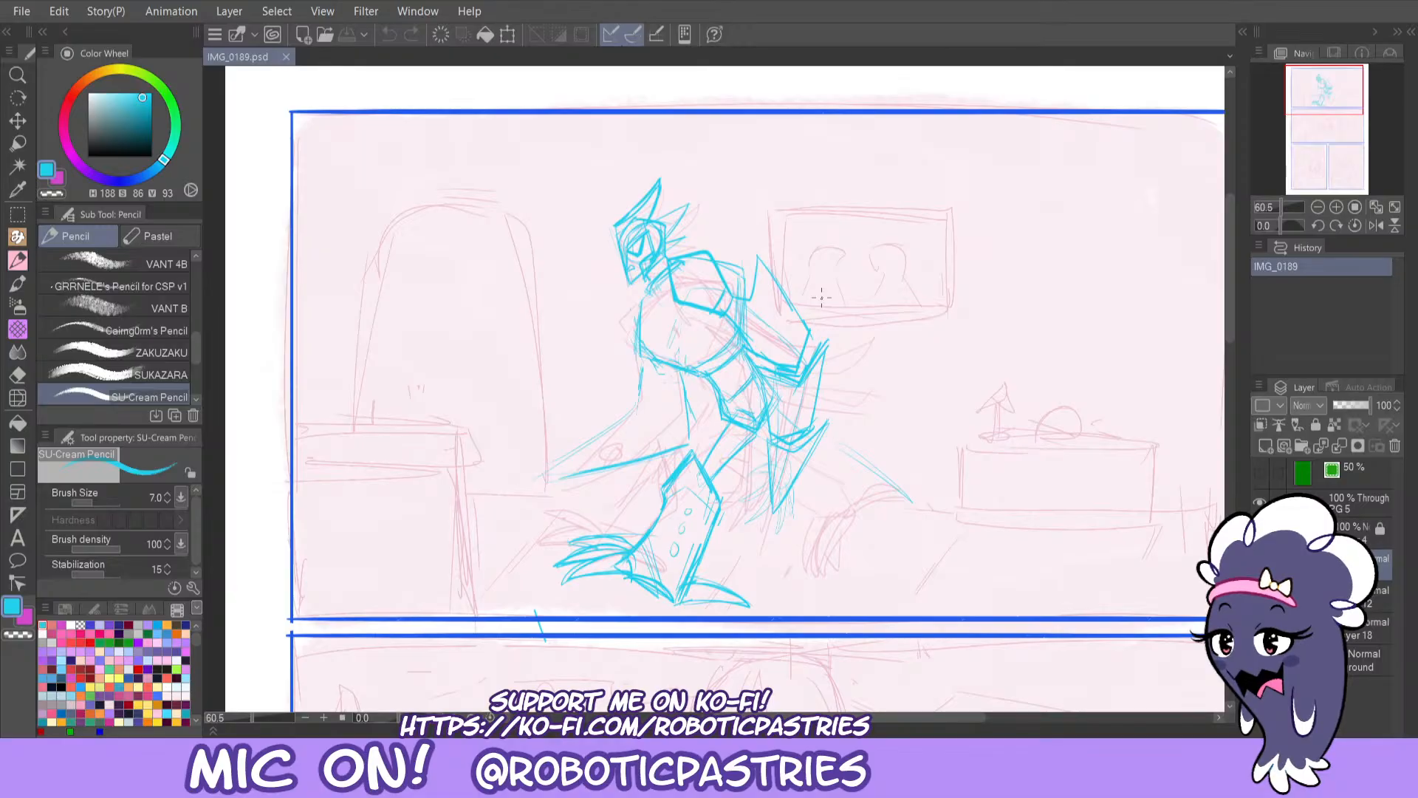
alt+click(647, 260)
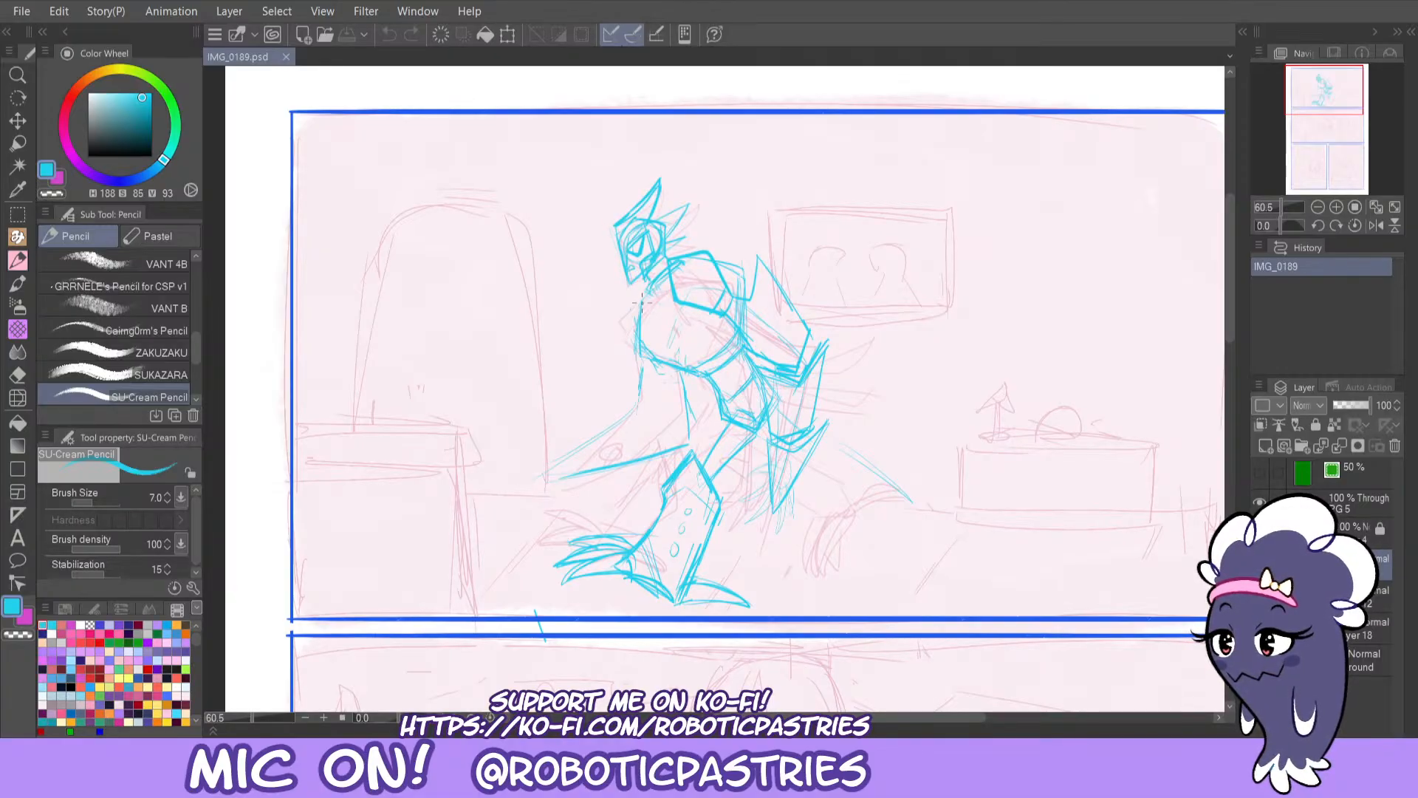
Redraw the outline of the figure's forward arm in cyan, down to its pointed tip and back to the leg.
mouse_move(646, 361)
mouse_down()
mouse_move(641, 404)
mouse_move(572, 447)
mouse_up()
key(ctrl+z)
key(ctrl+z)
mouse_move(638, 409)
mouse_down()
mouse_move(522, 486)
mouse_move(642, 449)
mouse_move(533, 484)
mouse_up()
key(ctrl+z)
drag(692, 431, 690, 451)
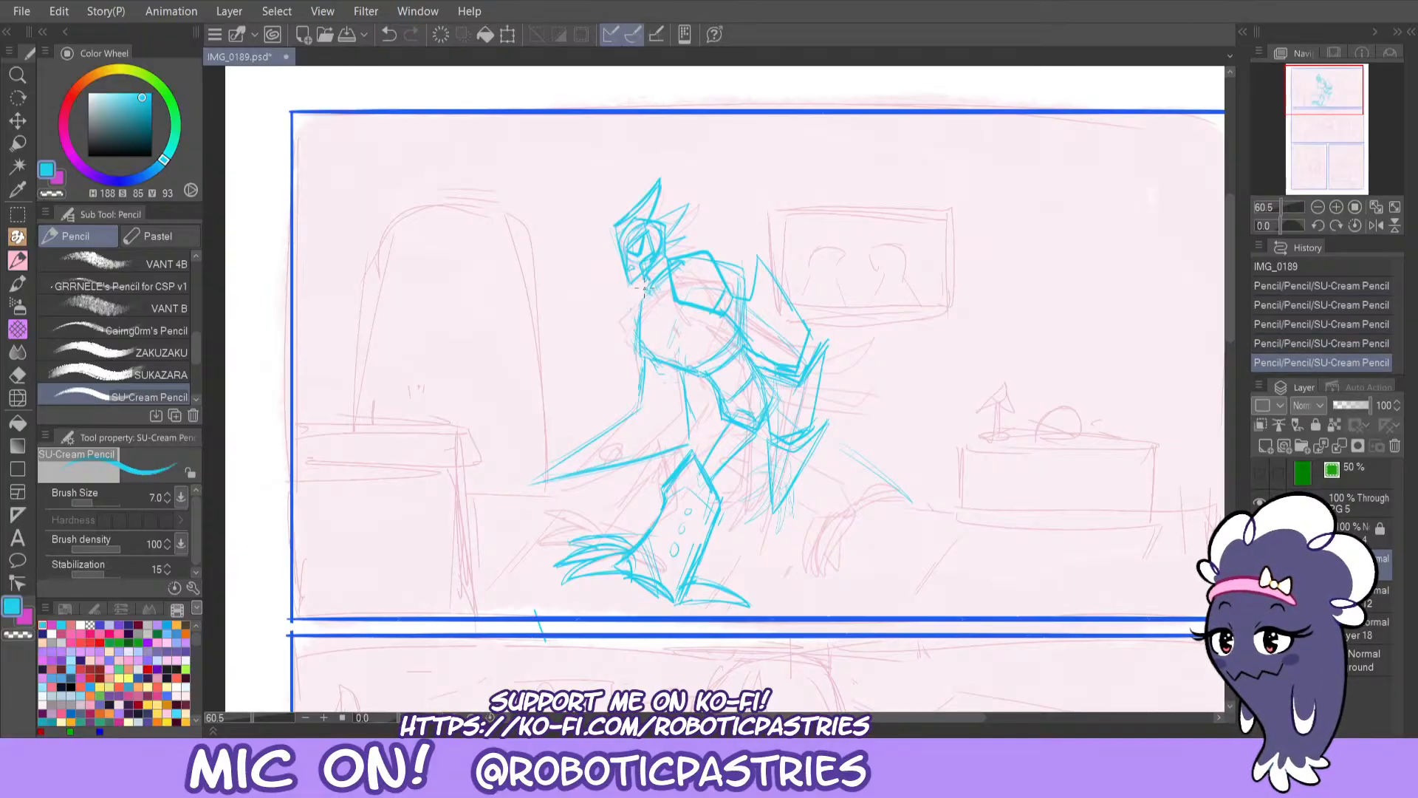
Rework the cyan contour strokes around the figure's chest, near shoulder and hip, undoing the unwanted ones.
mouse_move(643, 286)
mouse_down()
mouse_move(640, 348)
mouse_move(690, 371)
mouse_move(741, 344)
mouse_up()
key(ctrl+z)
key(ctrl+z)
mouse_move(742, 272)
mouse_down()
mouse_move(705, 258)
mouse_move(742, 279)
mouse_up()
key(ctrl+z)
key(ctrl+z)
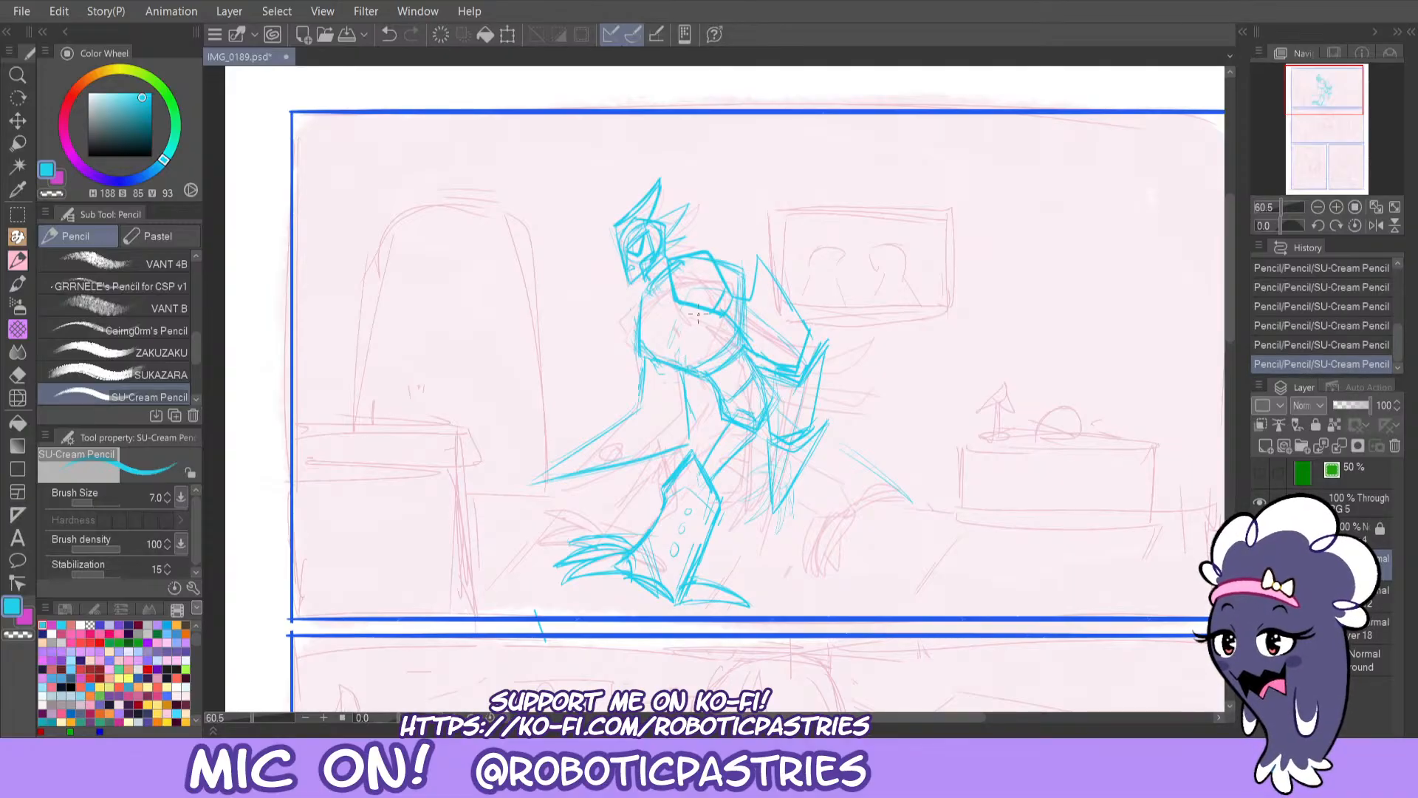
key(ctrl+z)
mouse_move(753, 429)
mouse_down()
mouse_move(721, 413)
mouse_move(745, 405)
mouse_up()
key(ctrl+z)
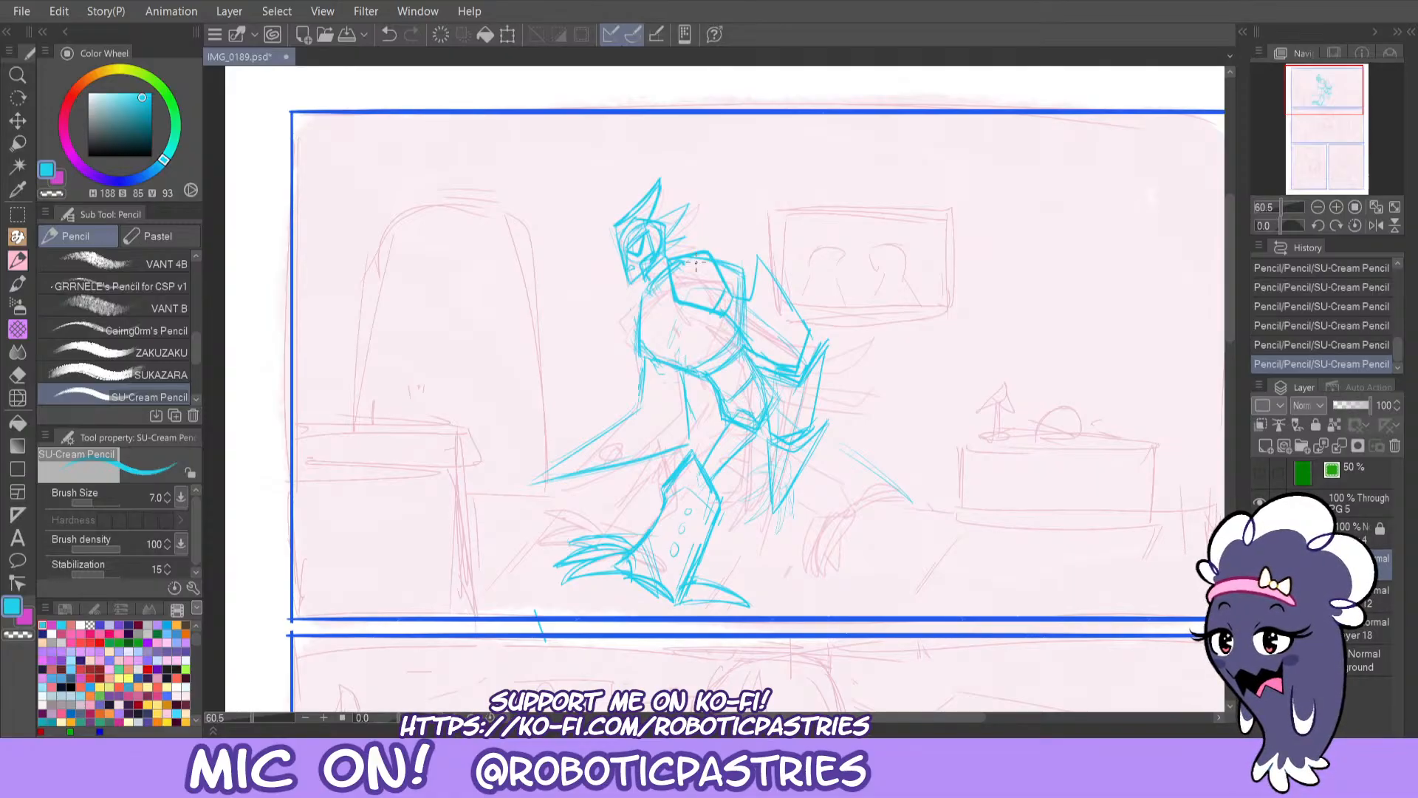
key(ctrl+z)
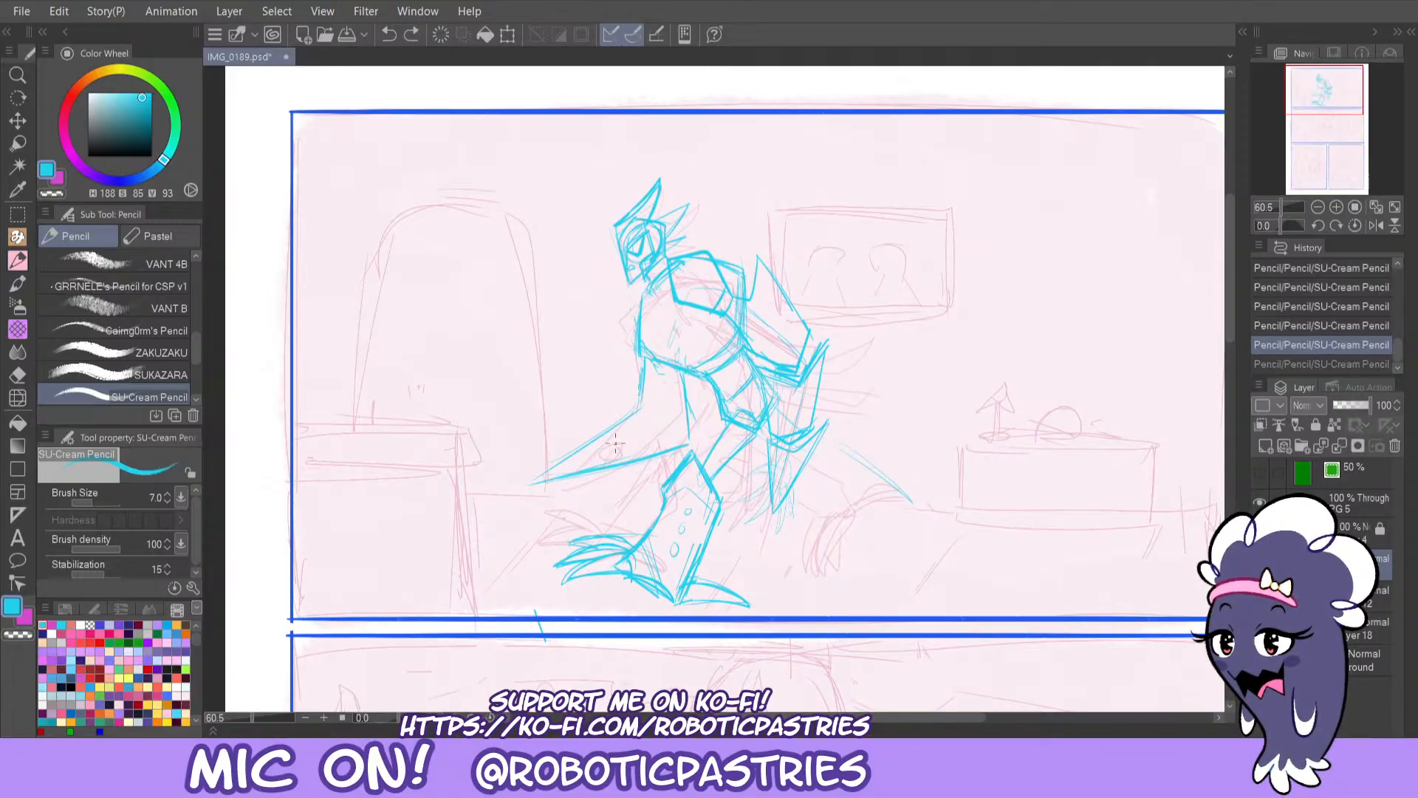
Sketch the forward hand with its clawed fingers at the end of the figure's extended arm.
mouse_move(607, 442)
mouse_down()
mouse_move(599, 452)
mouse_move(590, 424)
mouse_up()
key(ctrl+z)
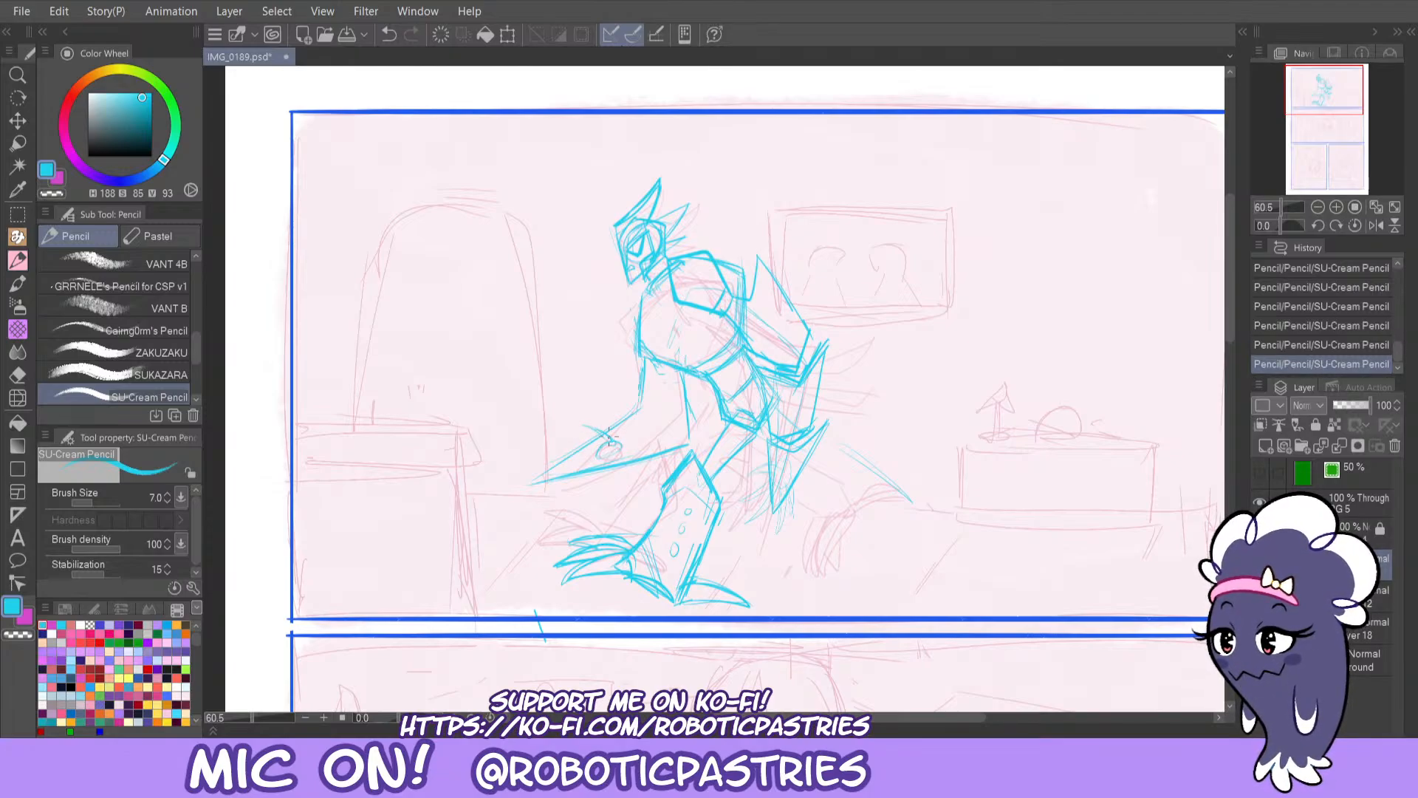
mouse_move(599, 441)
mouse_down()
mouse_move(556, 452)
mouse_move(562, 472)
mouse_move(607, 452)
mouse_move(579, 497)
mouse_move(602, 465)
mouse_move(600, 494)
mouse_up()
key(ctrl+z)
key(ctrl+z)
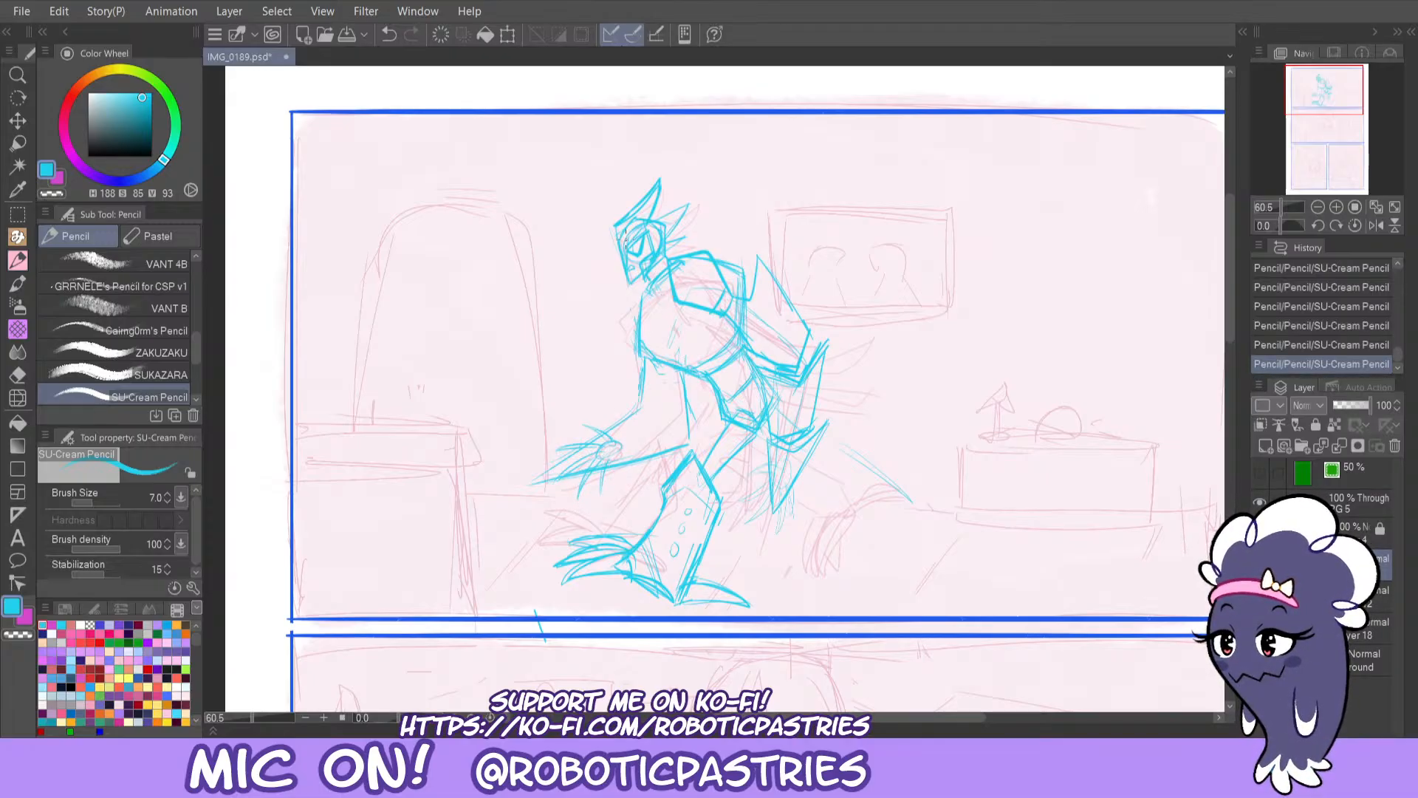
Open Alloy Sheet.png and cut the front-facing full-body figure to the clipboard with a rectangular selection, restoring the sheet.
click(1377, 225)
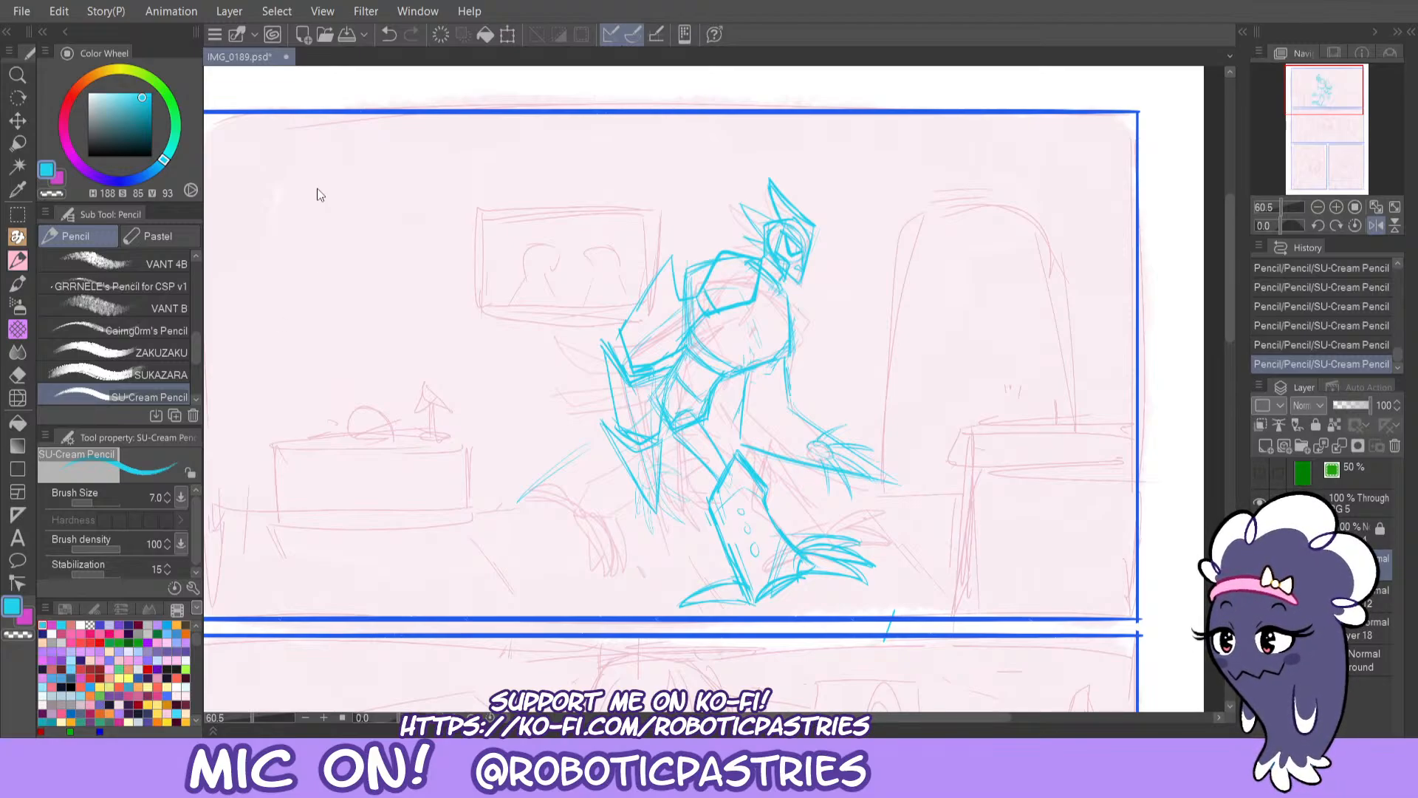
double_click(278, 146)
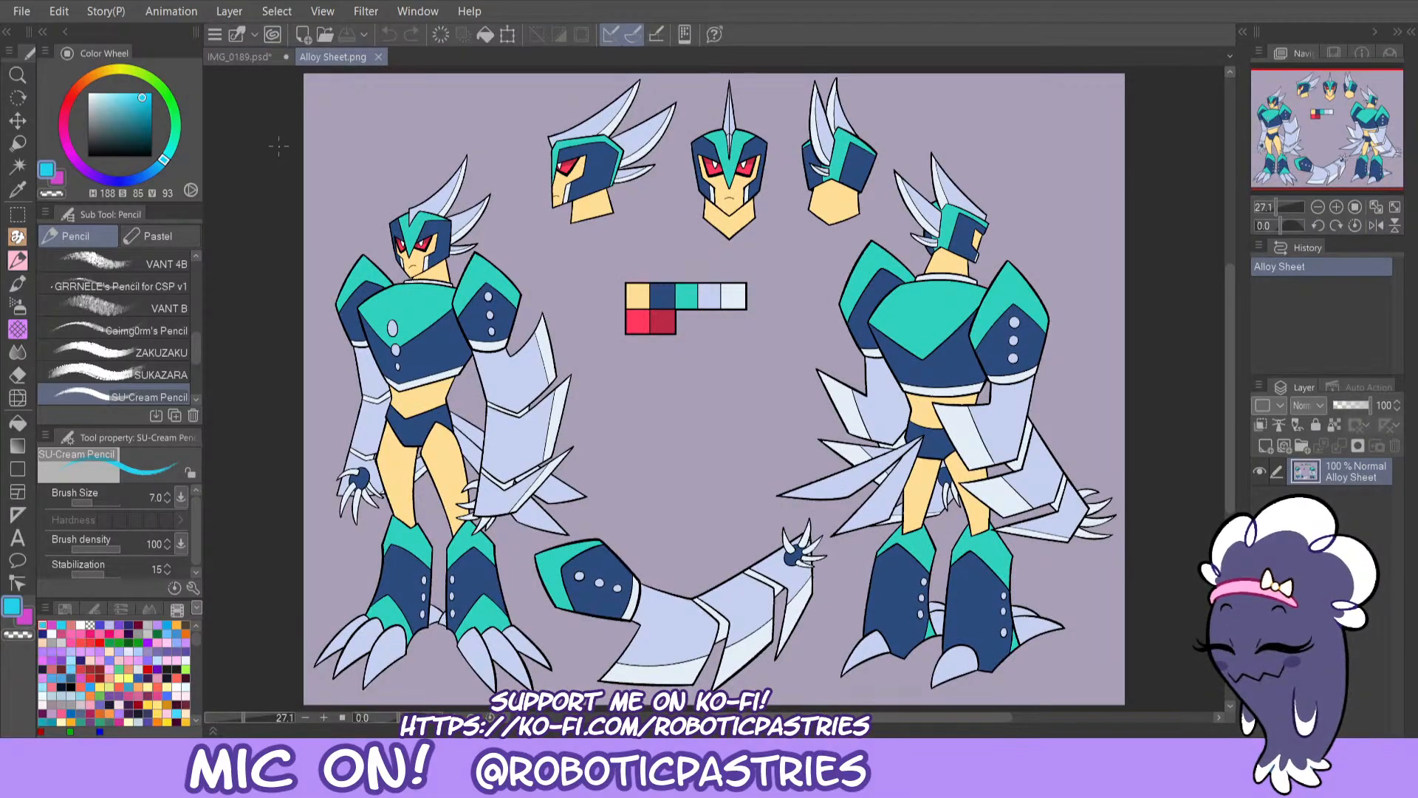
key(m)
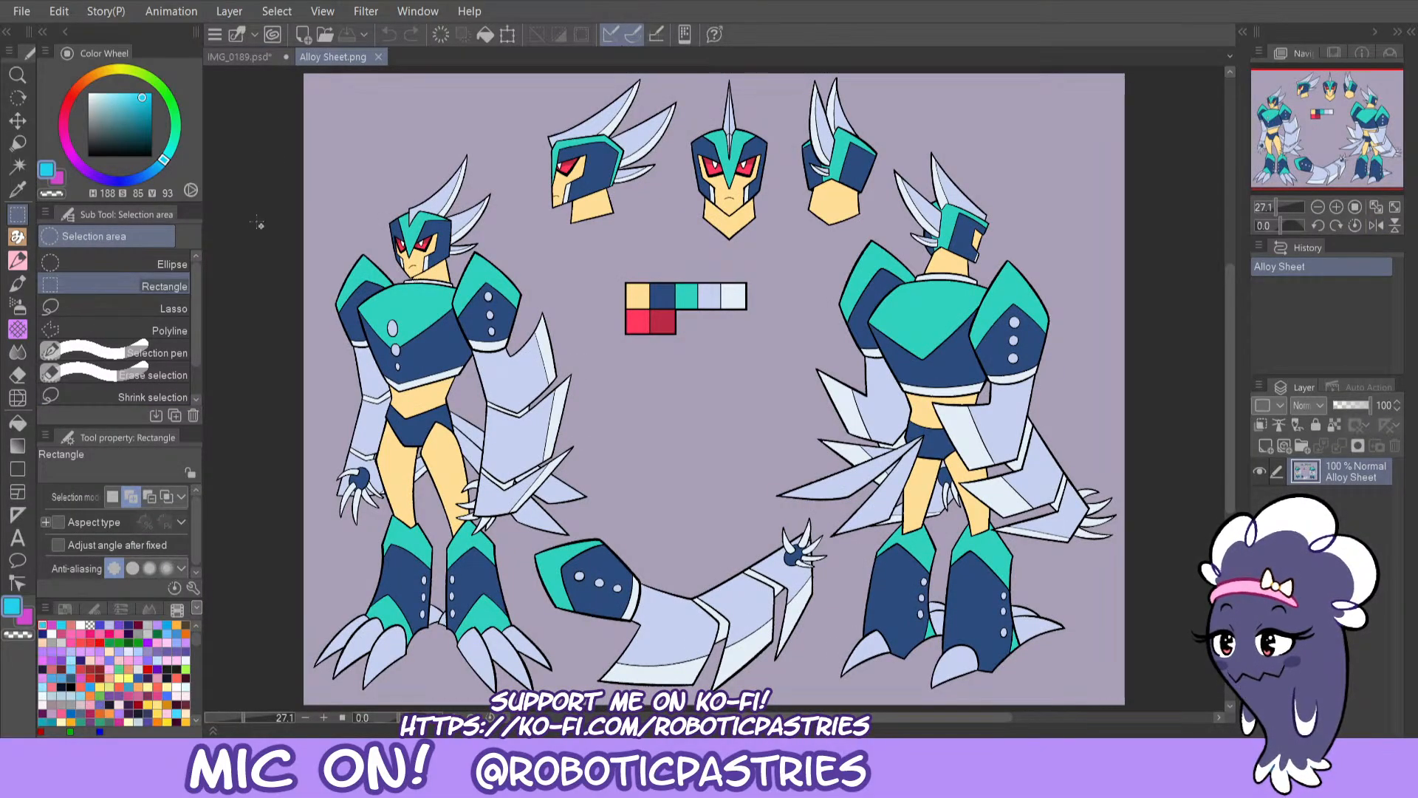
drag(308, 150, 599, 705)
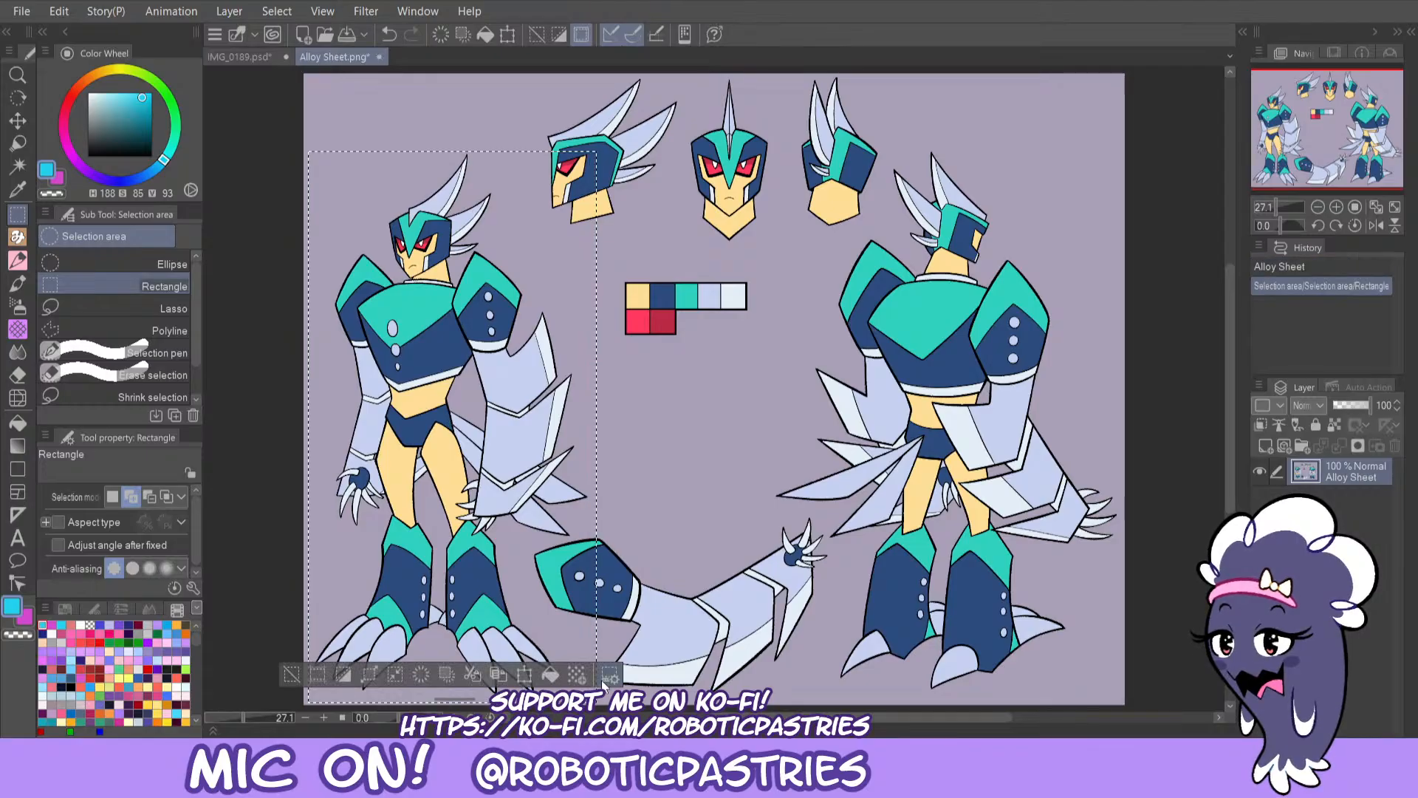
key(ctrl+x)
key(ctrl+z)
key(ctrl+z)
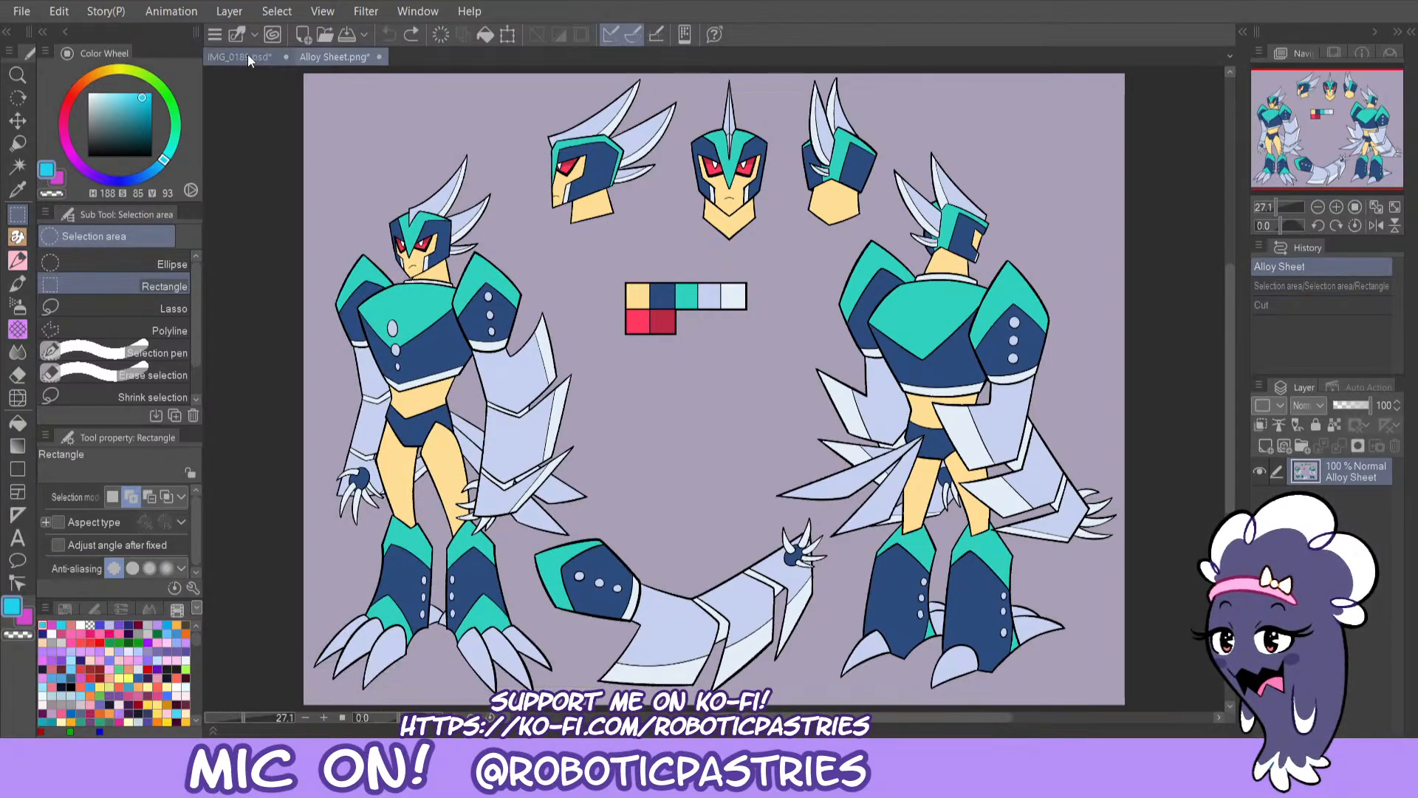
Paste the clipped reference figure into IMG_0189.psd and move it over the first panel.
click(246, 55)
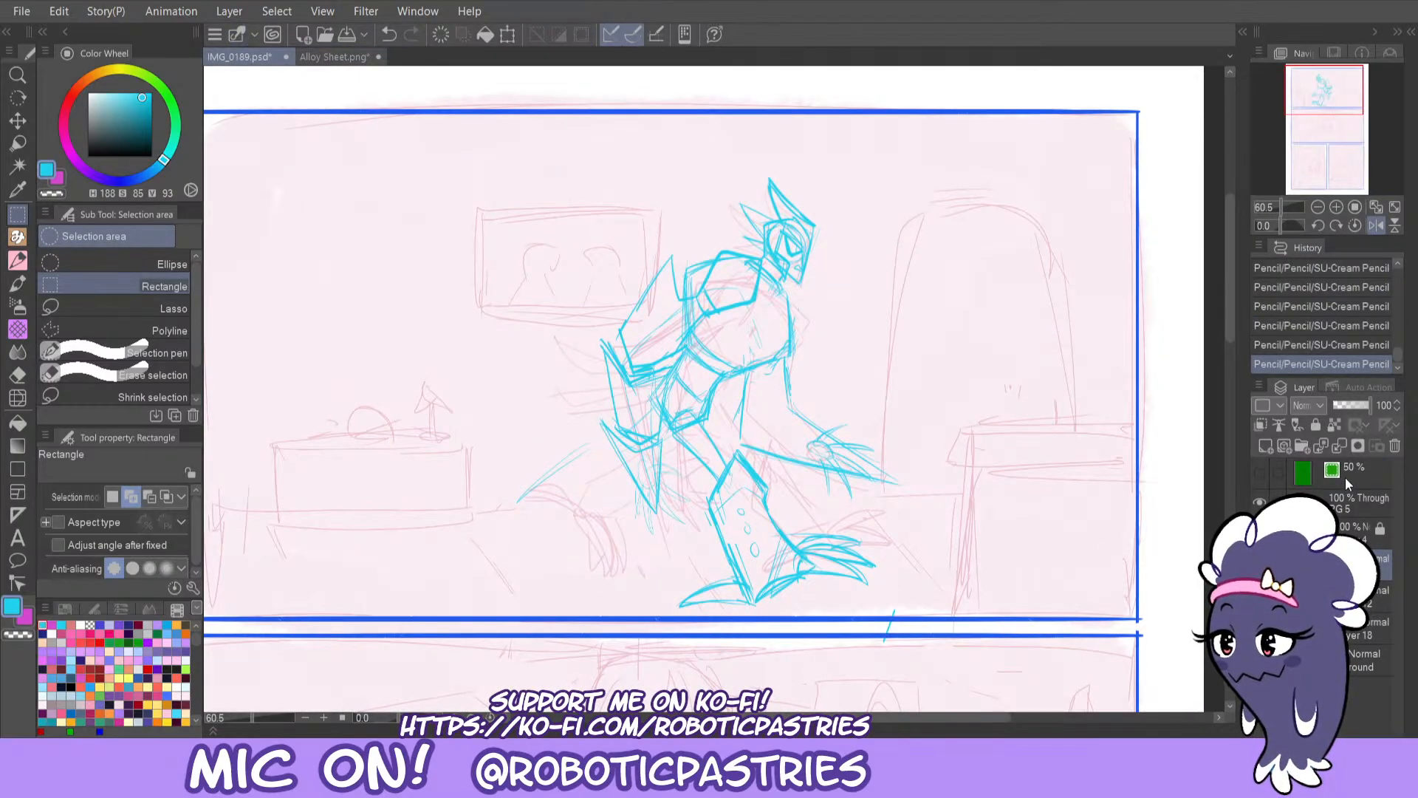
key(ctrl+v)
key(k)
drag(1162, 620, 908, 464)
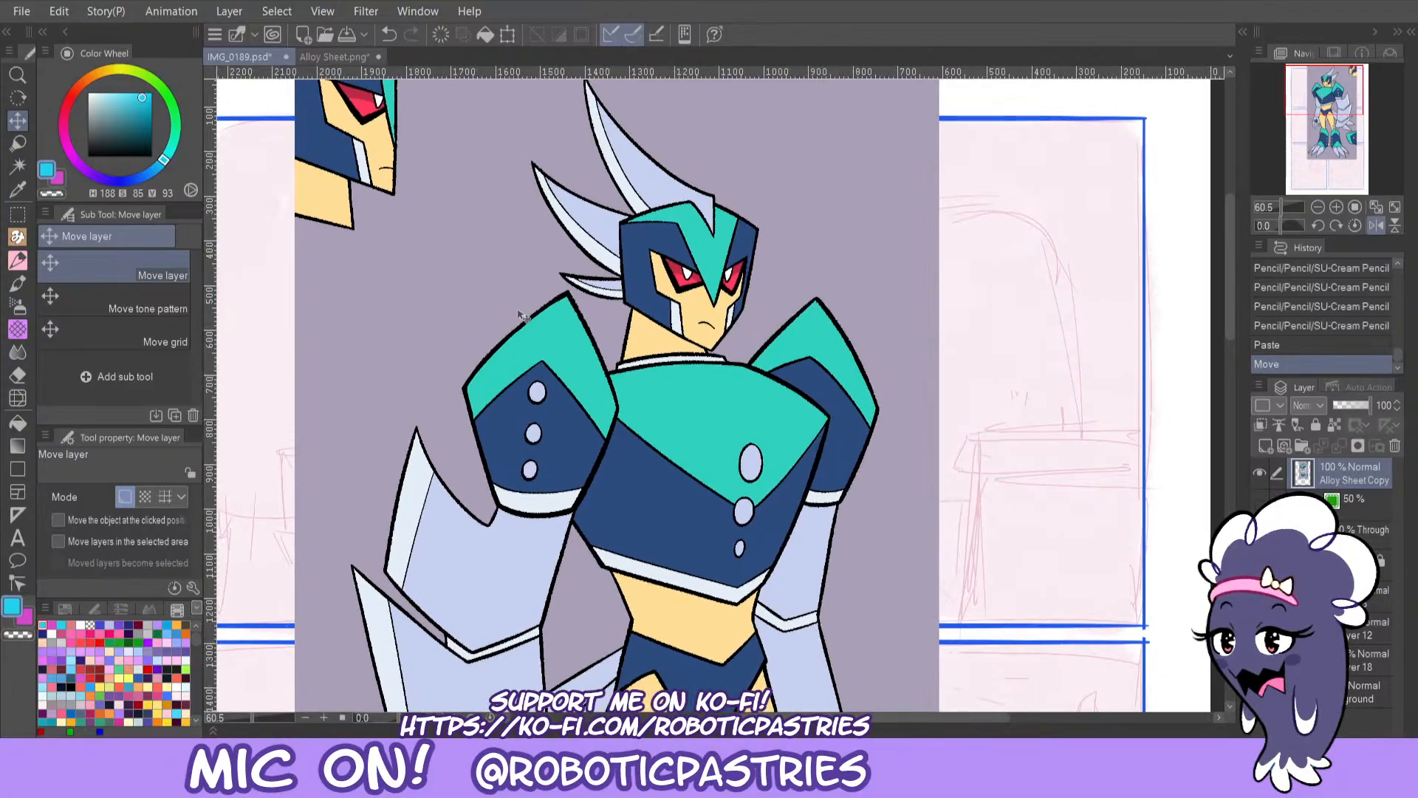
Scale the pasted reference down to fit the first panel's height and place it in front of the walking figure.
key(ctrl+r)
key(ctrl+t)
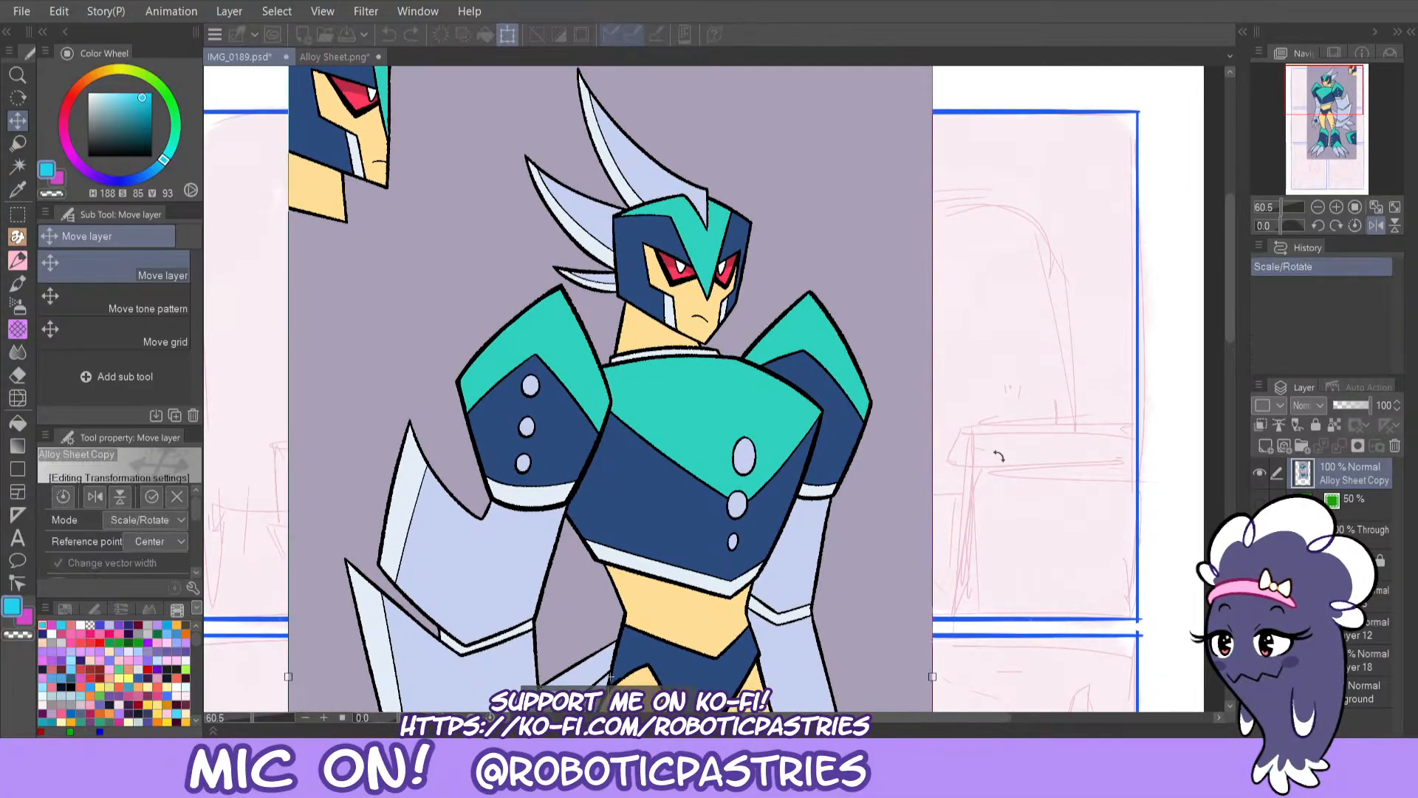
drag(932, 65, 542, 435)
drag(405, 596, 1033, 286)
drag(921, 400, 942, 398)
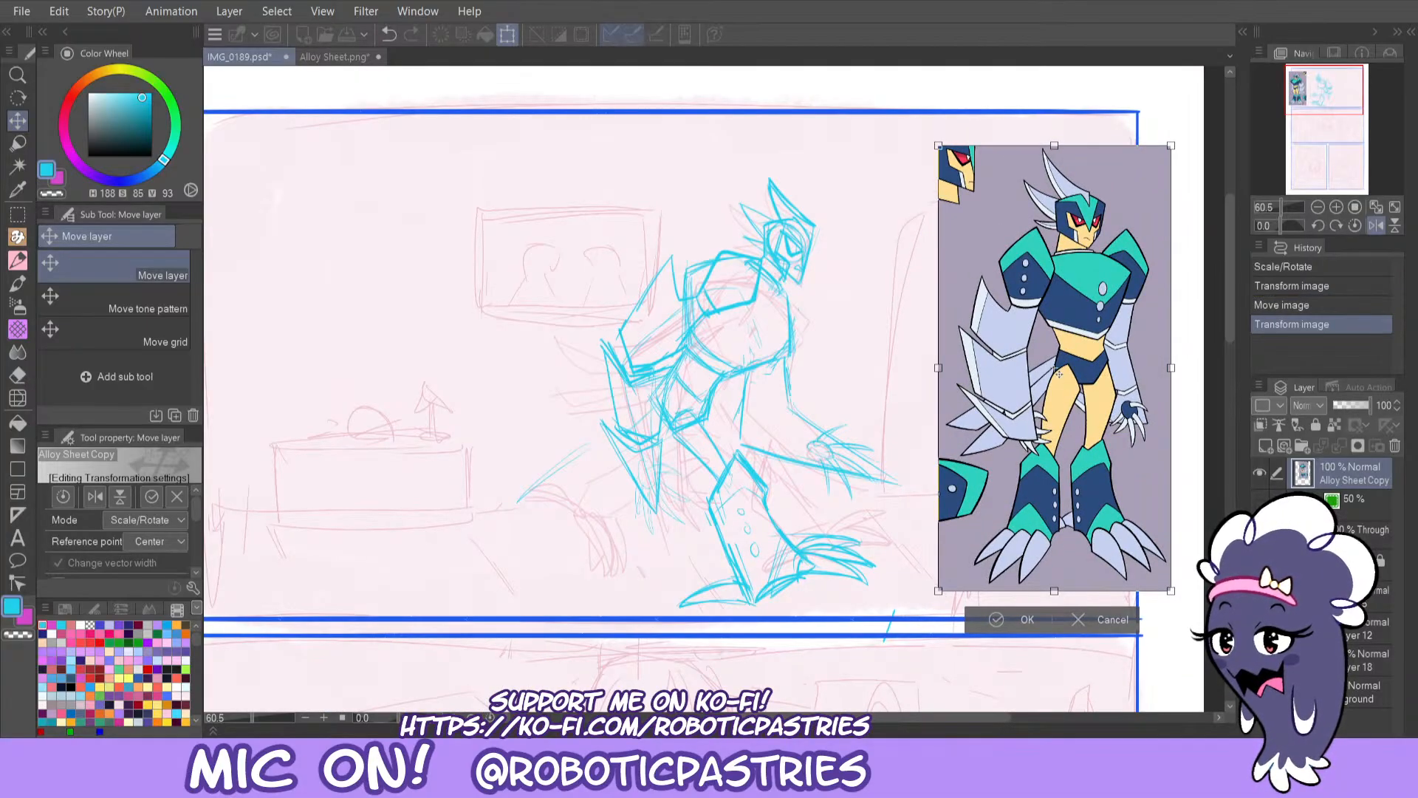
key(Return)
click(1376, 226)
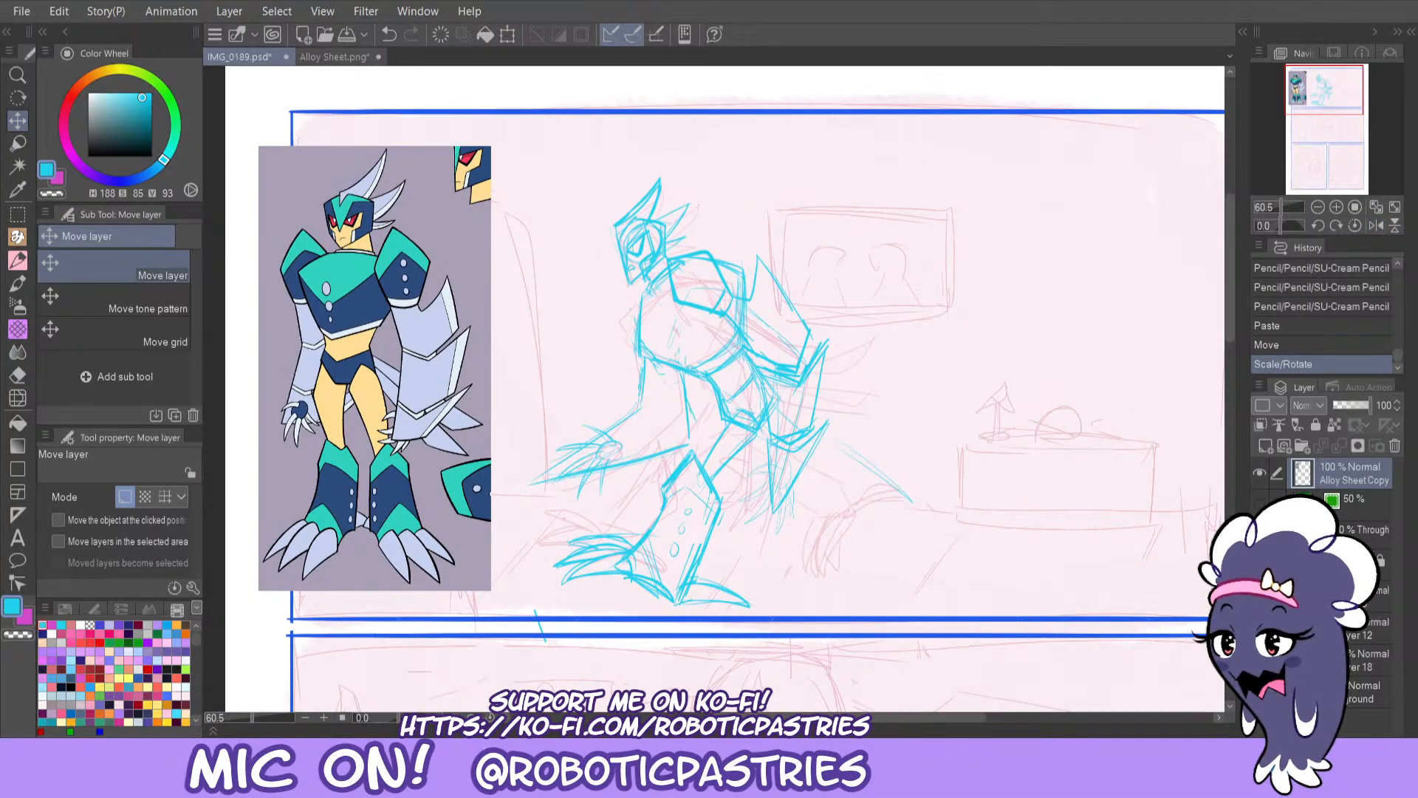
Return to the cyan sketch layer with the pencil and try redrawing the near shoulder armour's front and top edges.
click(1356, 596)
key(p)
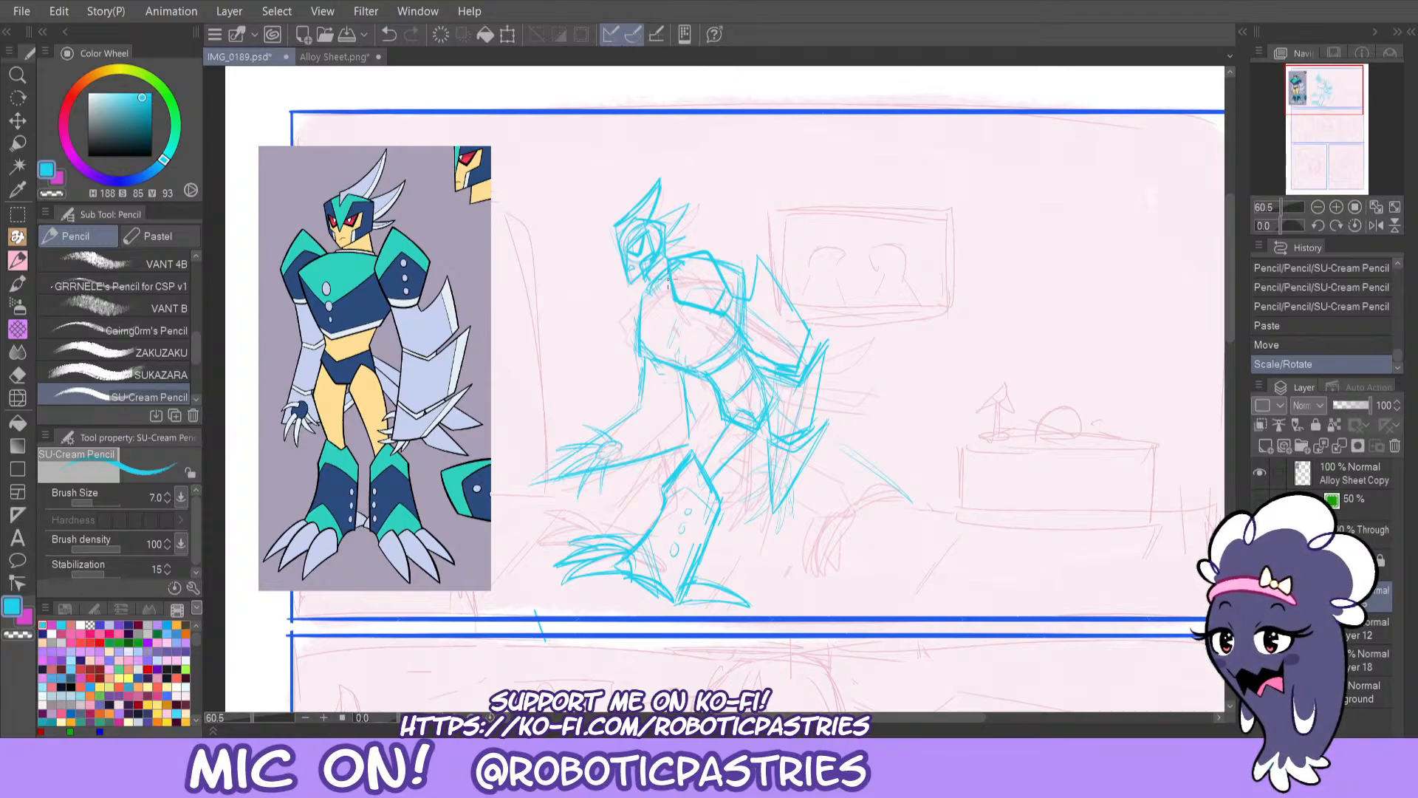
drag(673, 266, 676, 299)
key(ctrl+z)
drag(674, 258, 709, 252)
key(ctrl+z)
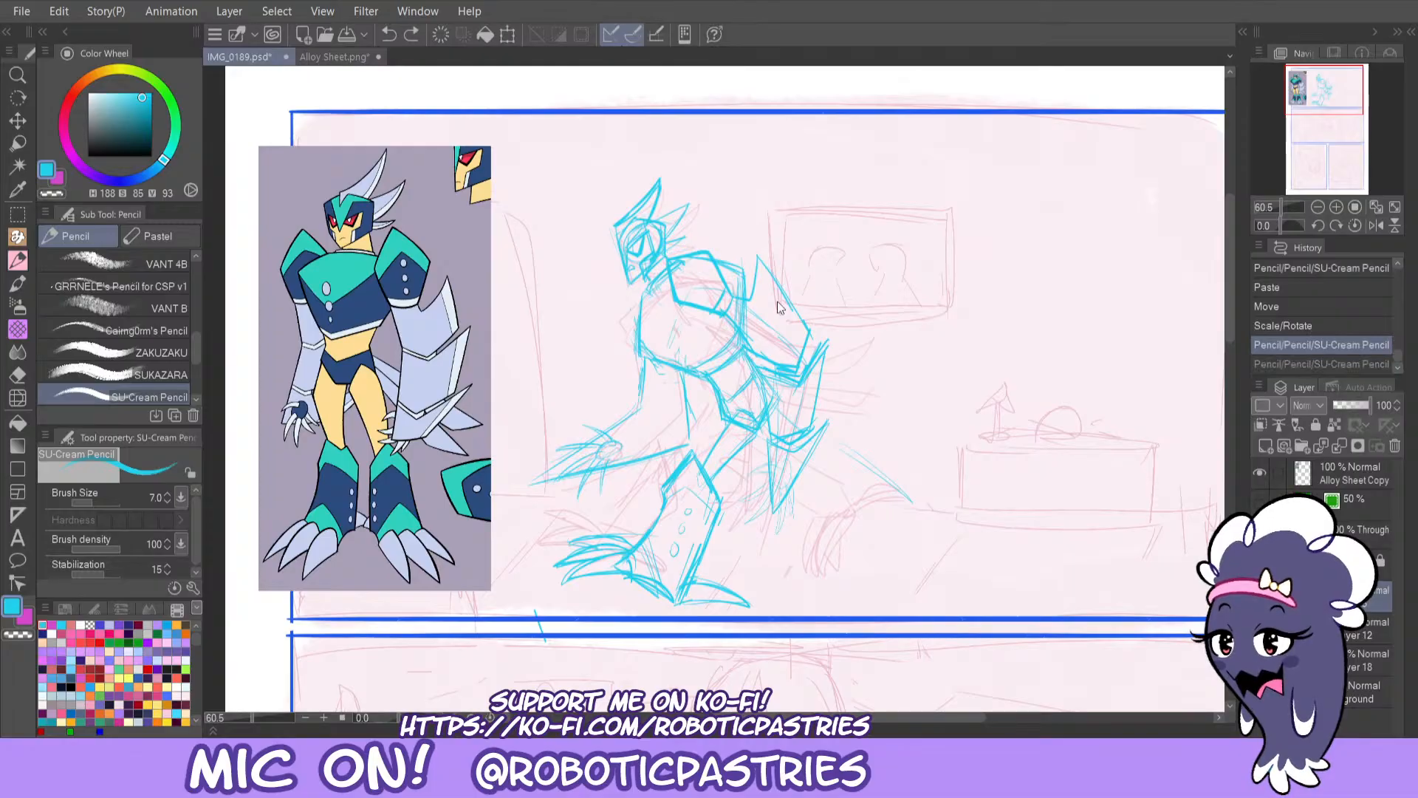
key(ctrl+z)
Erase the old inner and lower lines of the figure's near shoulder armour.
key(e)
mouse_move(709, 311)
mouse_down()
mouse_move(720, 284)
mouse_move(680, 250)
mouse_move(717, 244)
mouse_up()
mouse_move(672, 287)
mouse_down()
mouse_move(713, 264)
mouse_move(671, 259)
mouse_move(684, 253)
mouse_move(675, 323)
mouse_move(719, 264)
mouse_move(743, 276)
mouse_up()
key(ctrl+z)
key(p)
key(p)
key(ctrl+z)
key(ctrl+z)
Redraw the rear edge of the near shoulder armour and sketch a trial front edge.
drag(741, 272, 745, 325)
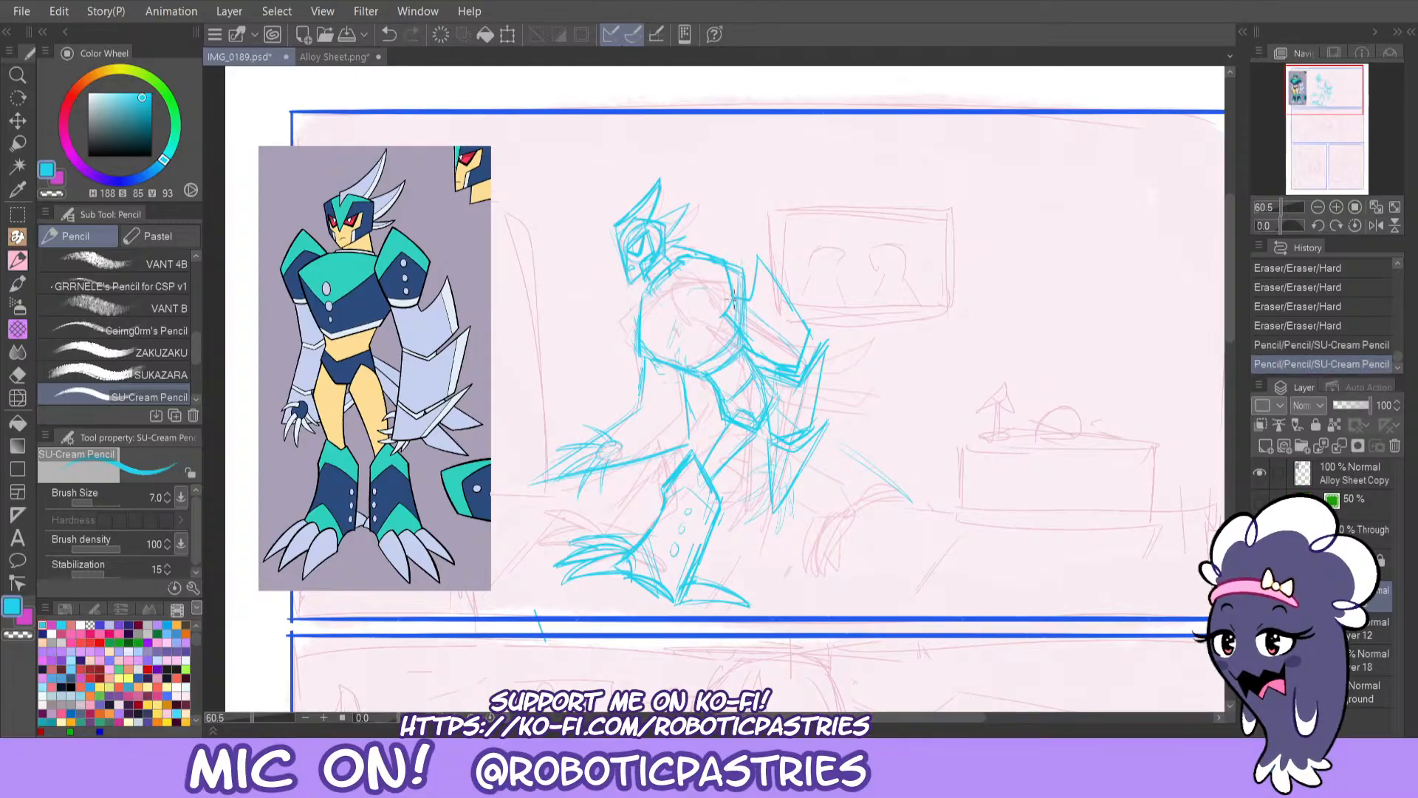
drag(719, 256, 735, 290)
drag(727, 268, 739, 303)
drag(662, 256, 679, 310)
key(ctrl+z)
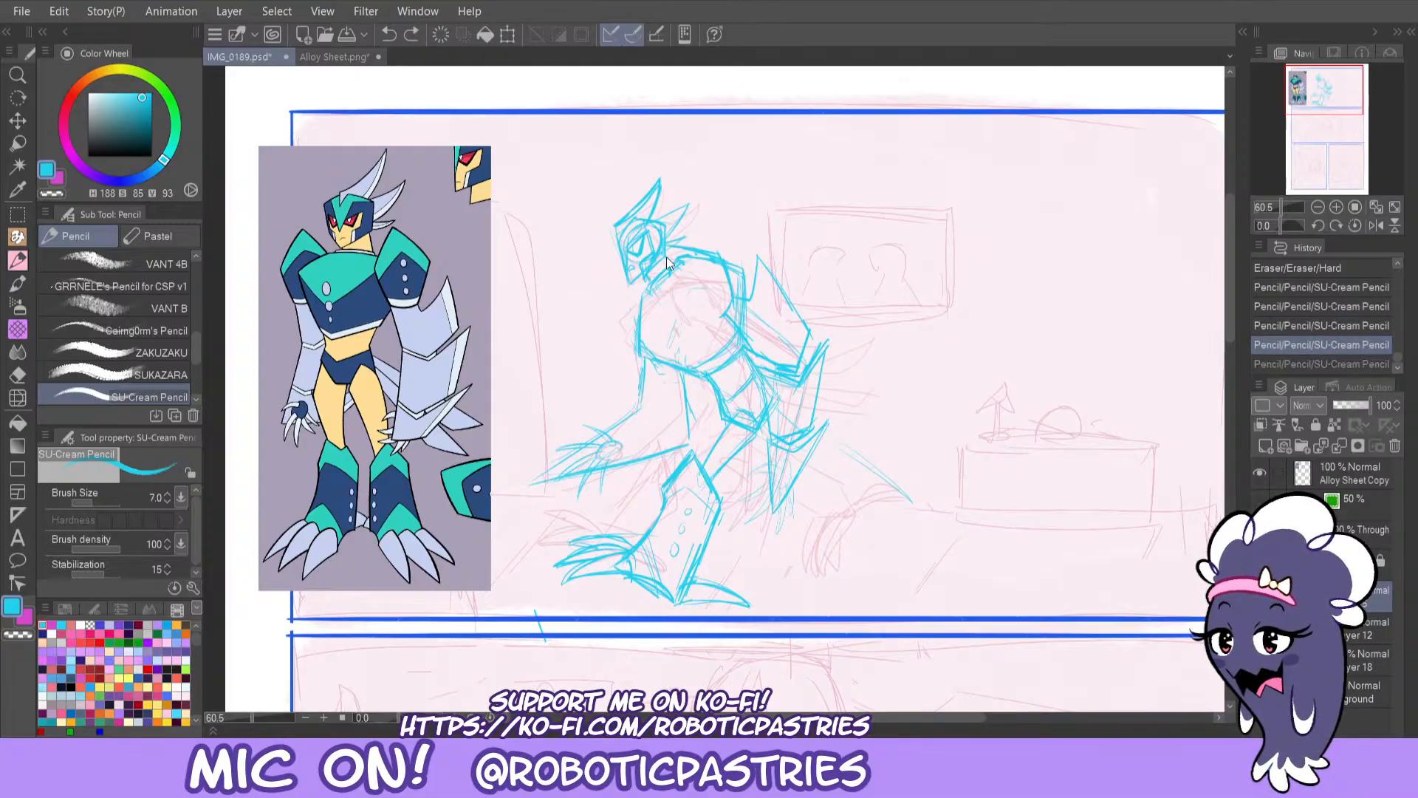
key(ctrl+z)
mouse_move(669, 254)
mouse_down()
mouse_move(692, 315)
mouse_move(701, 304)
mouse_move(722, 321)
mouse_move(695, 320)
mouse_move(676, 260)
mouse_move(738, 321)
mouse_move(689, 317)
mouse_up()
key(ctrl+z)
key(ctrl+z)
key(ctrl+z)
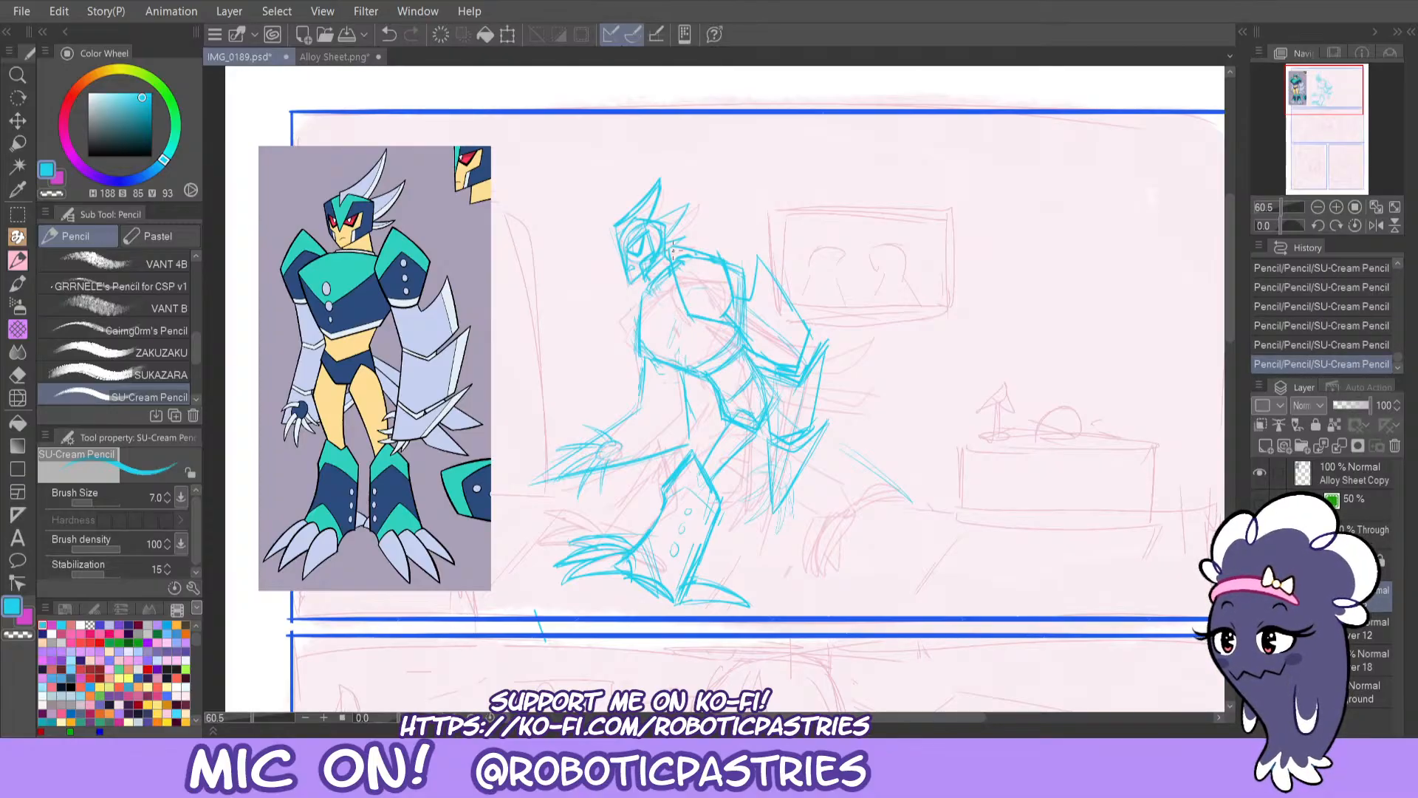
Redraw the top, rear and front edges of the near shoulder armour to close the plate's outline.
drag(672, 253, 723, 252)
key(ctrl+z)
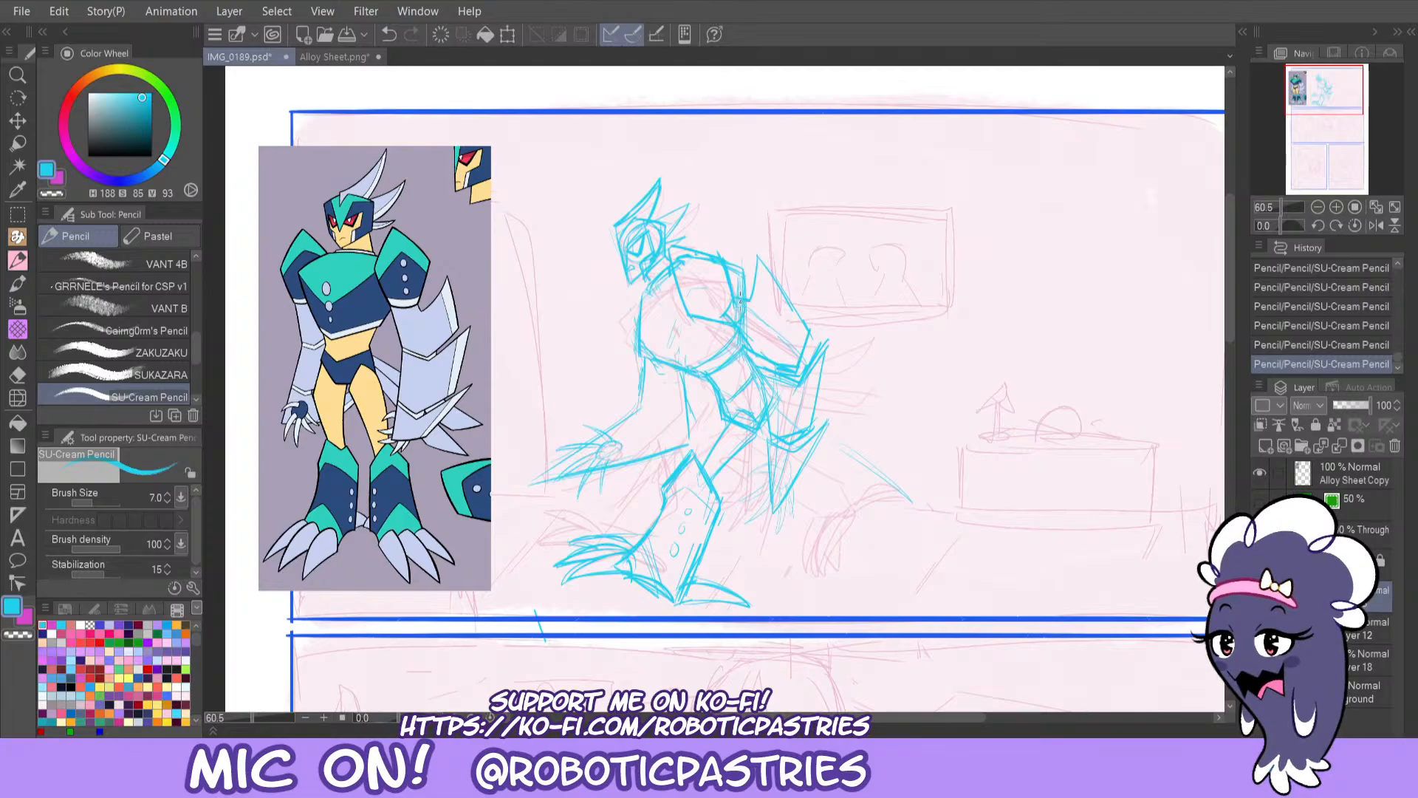
key(ctrl+z)
drag(743, 262, 747, 304)
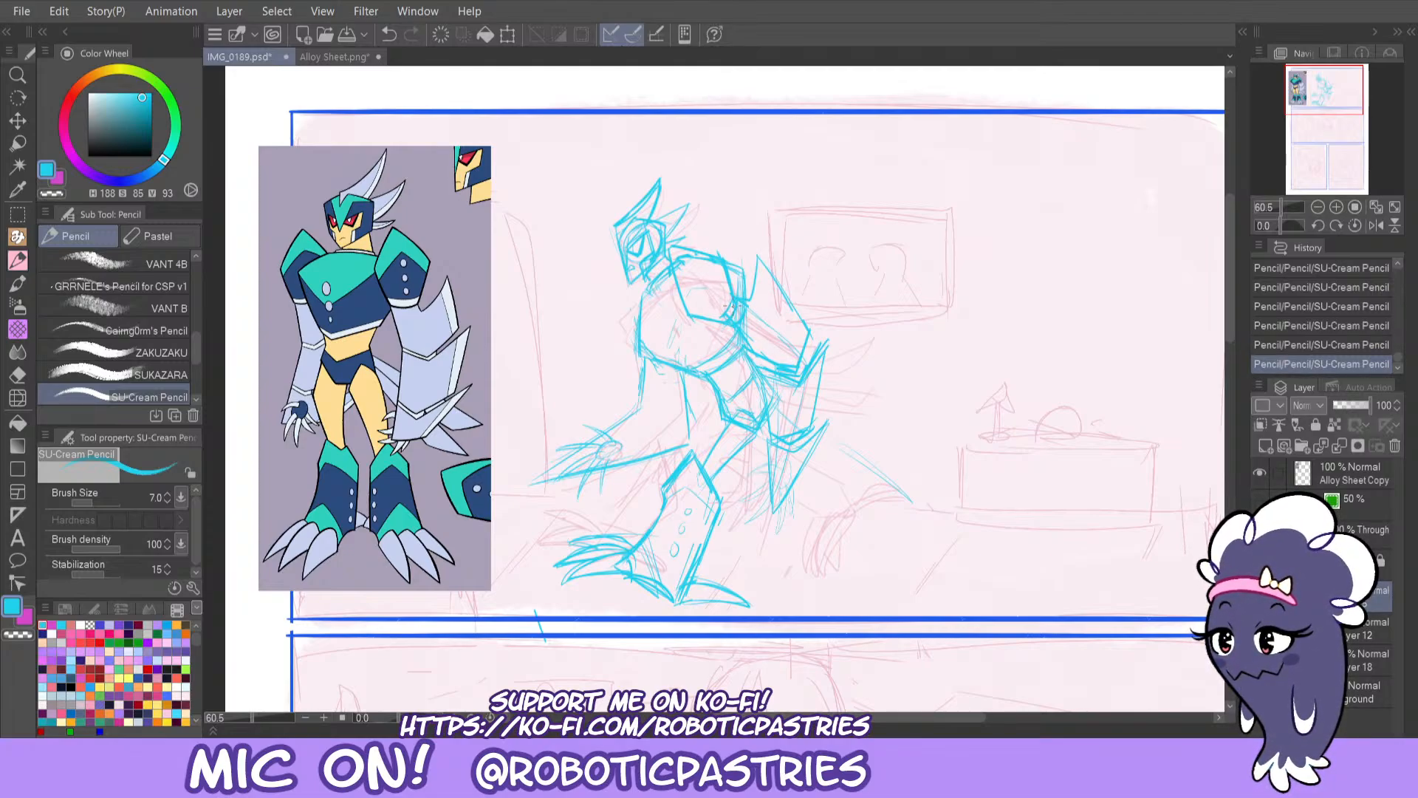
drag(727, 262, 738, 293)
drag(680, 242, 733, 259)
key(ctrl+z)
drag(727, 256, 740, 308)
drag(671, 249, 693, 318)
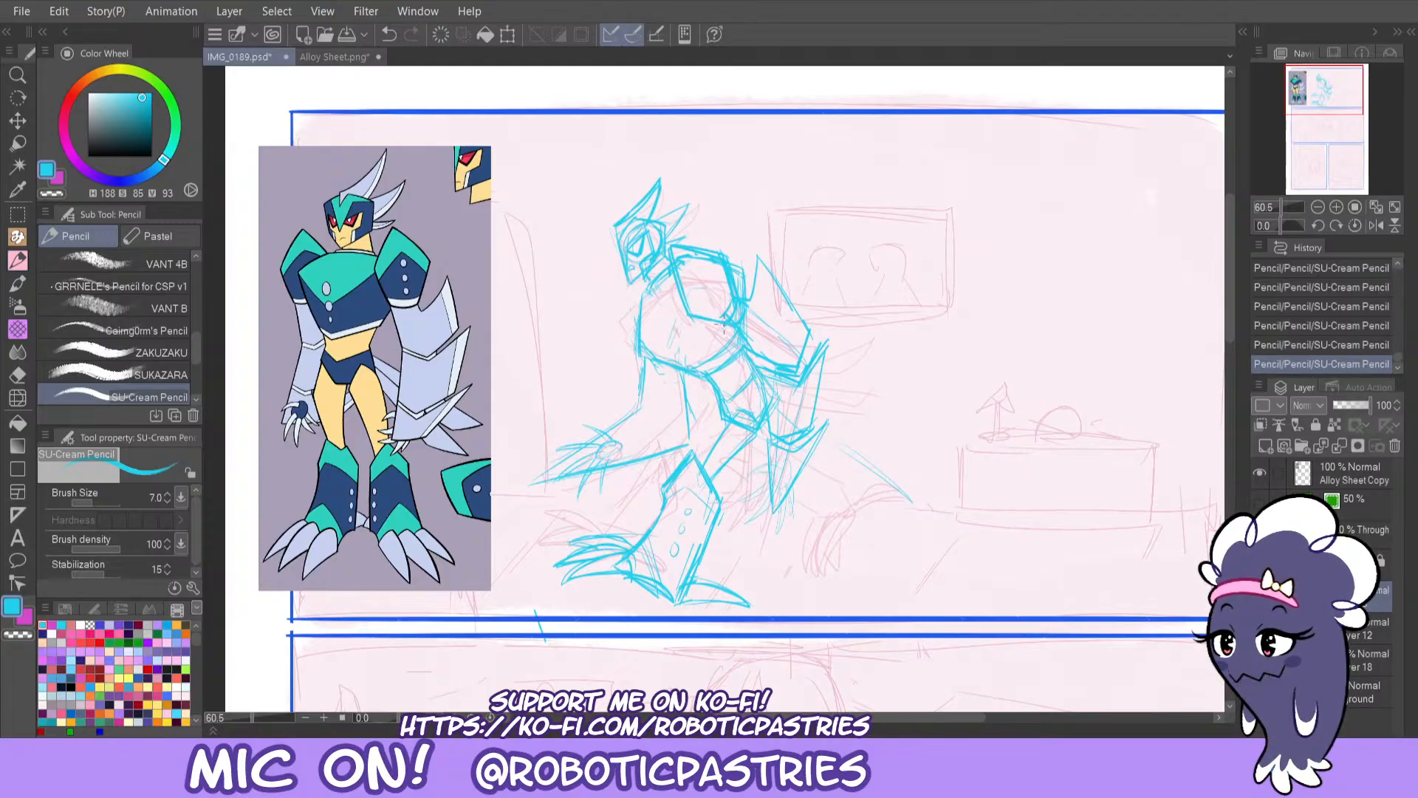
Add the round studs to the shoulder armour and redraw the chest outline down to the waist.
mouse_move(694, 269)
mouse_down()
mouse_move(736, 315)
mouse_move(690, 280)
mouse_move(691, 303)
mouse_move(695, 269)
mouse_move(741, 271)
mouse_move(695, 250)
mouse_move(724, 271)
mouse_move(726, 251)
mouse_move(766, 306)
mouse_move(750, 302)
mouse_move(759, 258)
mouse_move(810, 331)
mouse_move(810, 375)
mouse_up()
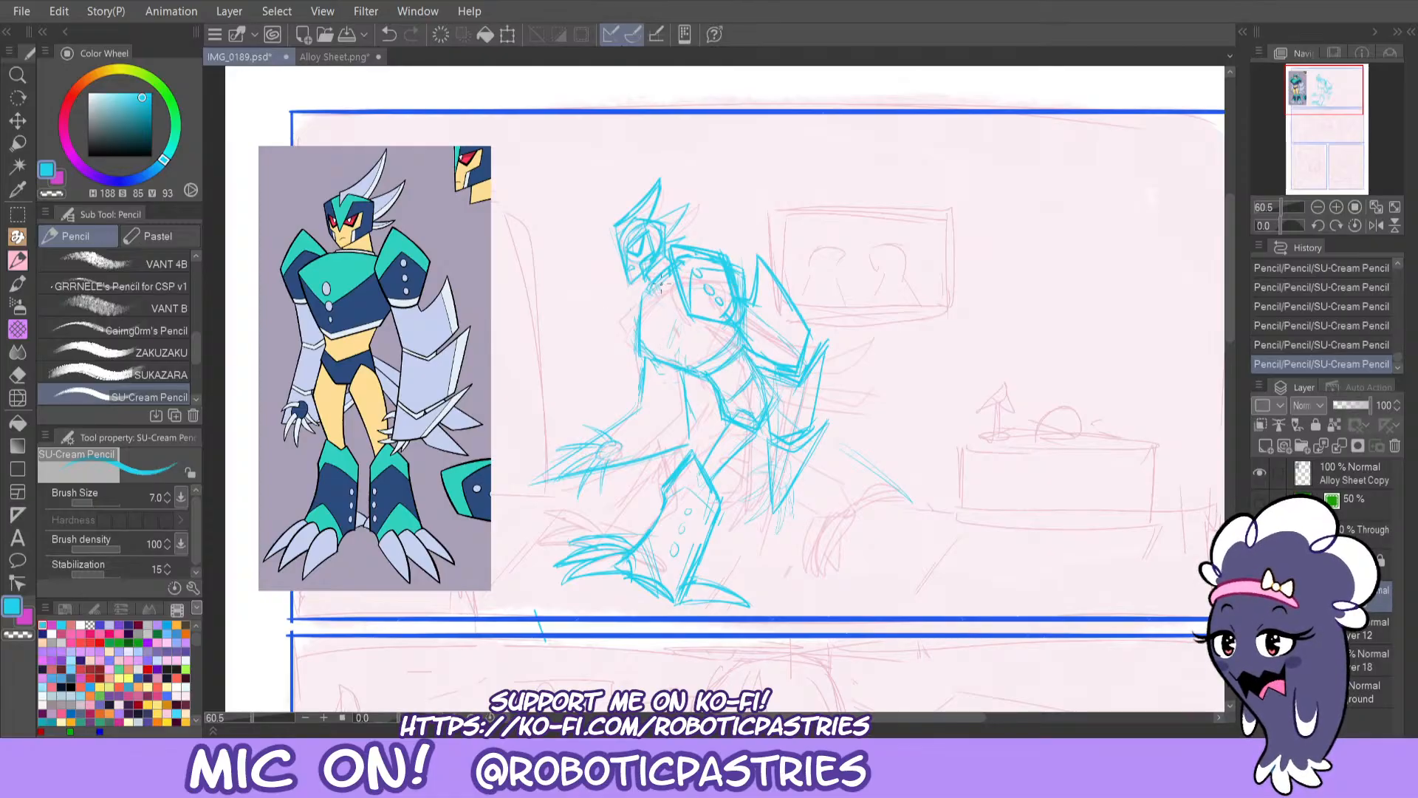
key(ctrl+z)
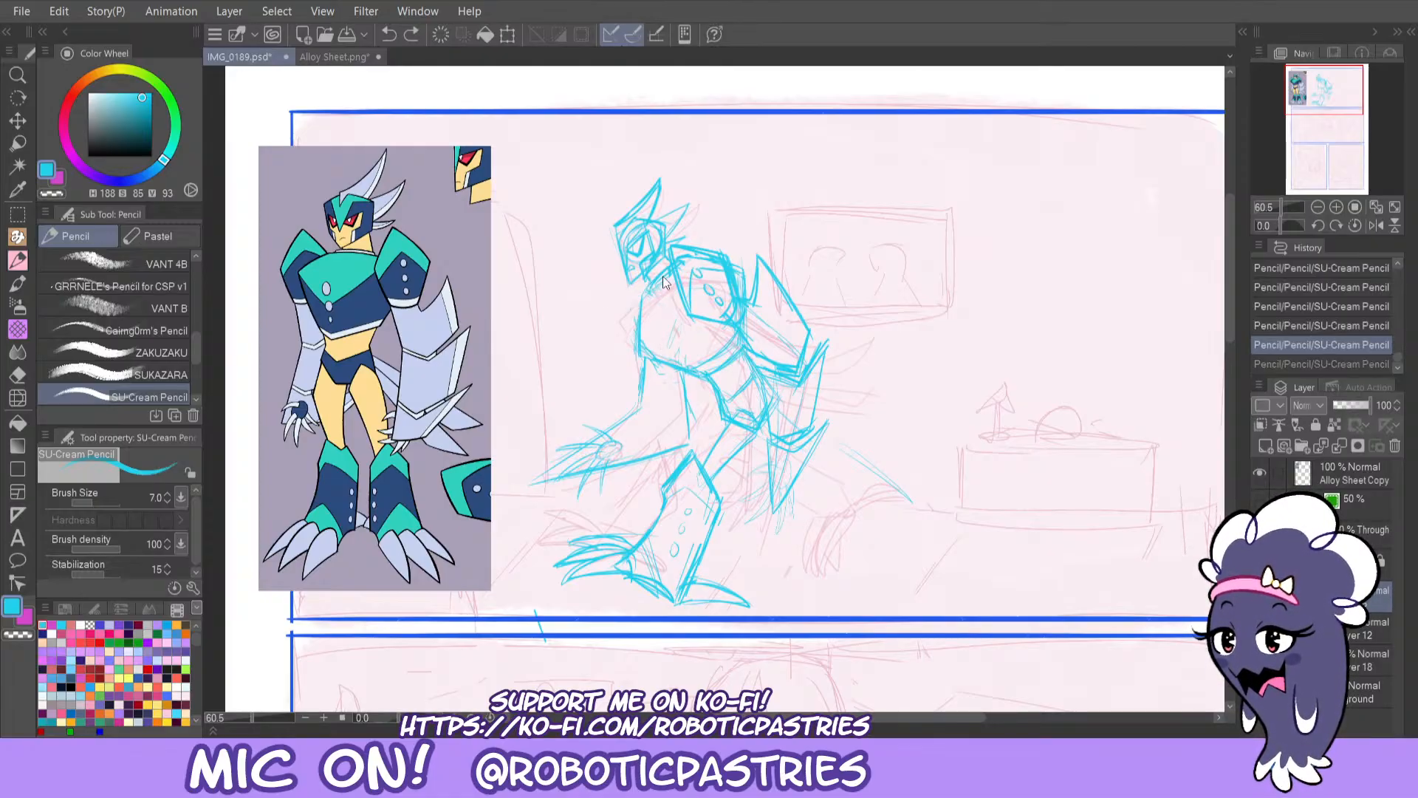
mouse_move(664, 281)
mouse_down()
mouse_move(639, 300)
mouse_move(636, 356)
mouse_move(716, 384)
mouse_up()
key(ctrl+z)
drag(638, 356, 718, 384)
key(ctrl+z)
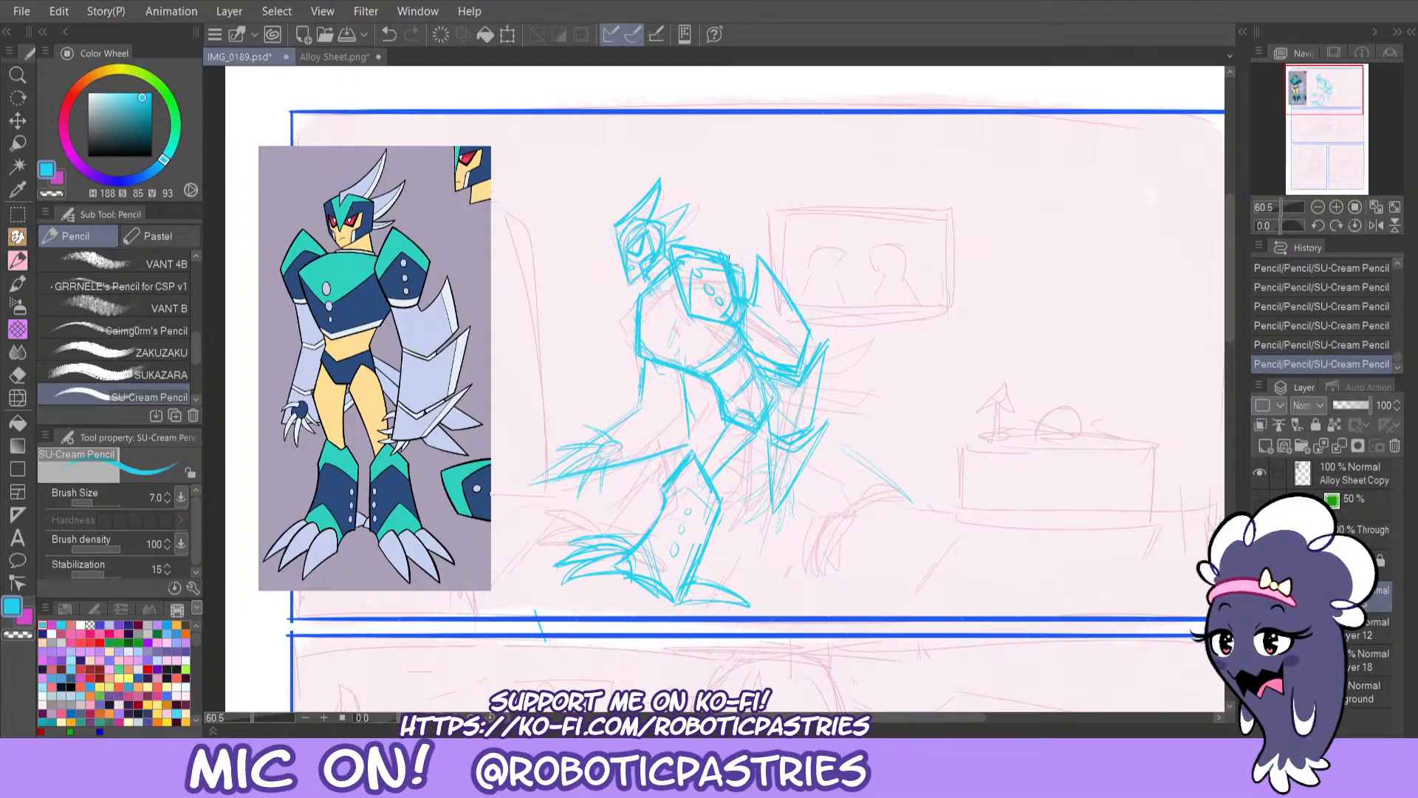
Redraw the inner contour lines of the figure's chest and waist beneath the near shoulder armour.
key(ctrl+z)
mouse_move(696, 257)
mouse_down()
mouse_move(744, 269)
mouse_move(743, 365)
mouse_move(777, 403)
mouse_move(771, 418)
mouse_up()
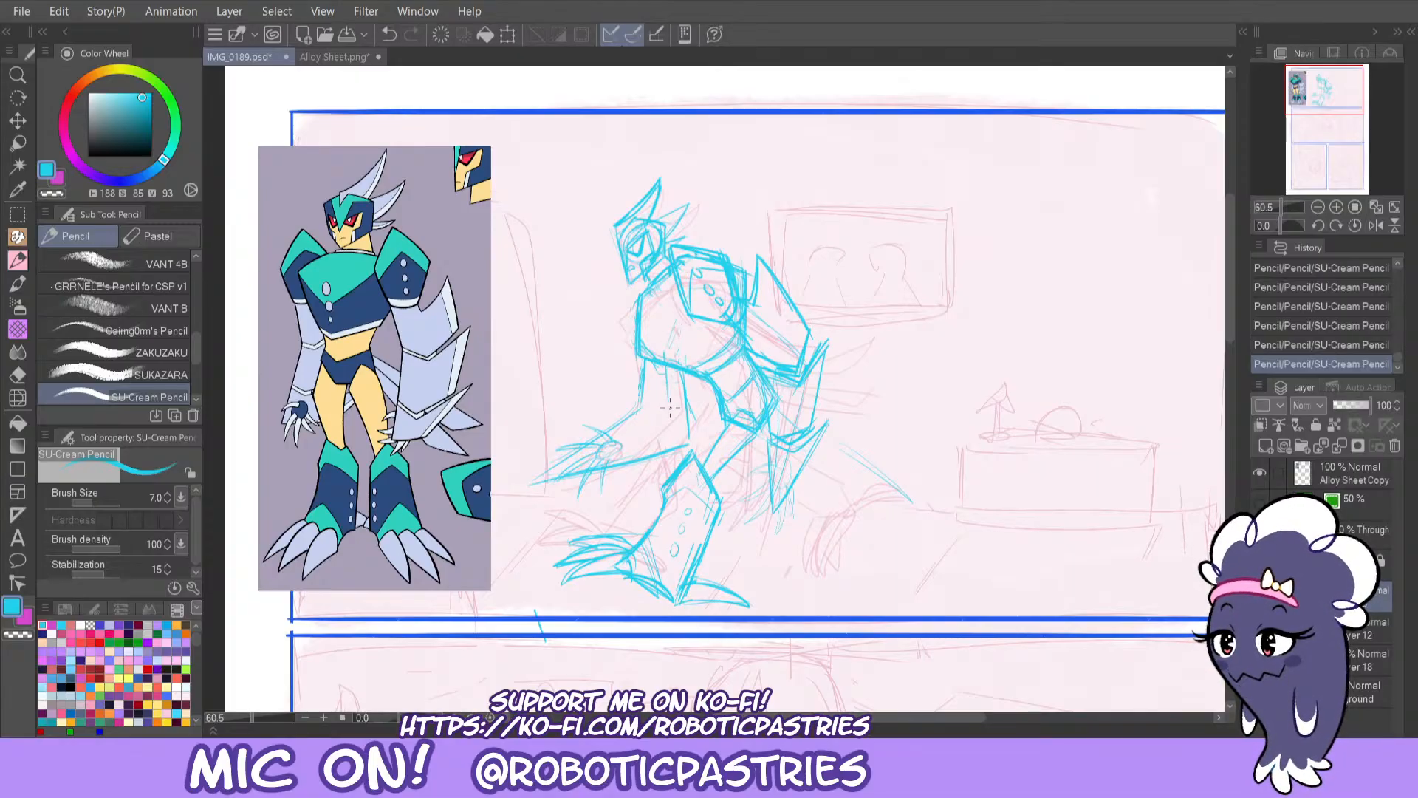
key(ctrl+z)
key(ctrl+z)
key(ctrl+y)
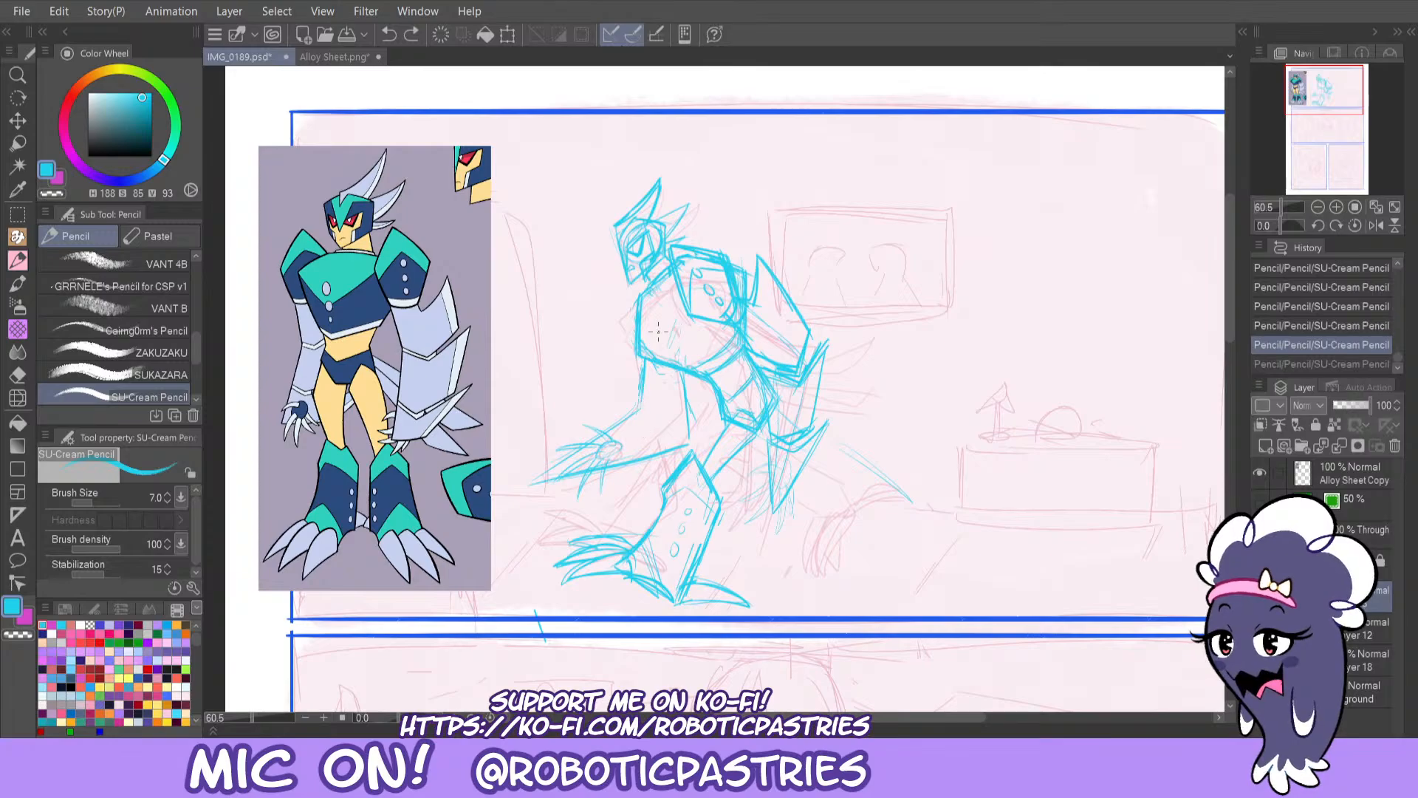
key(ctrl+y)
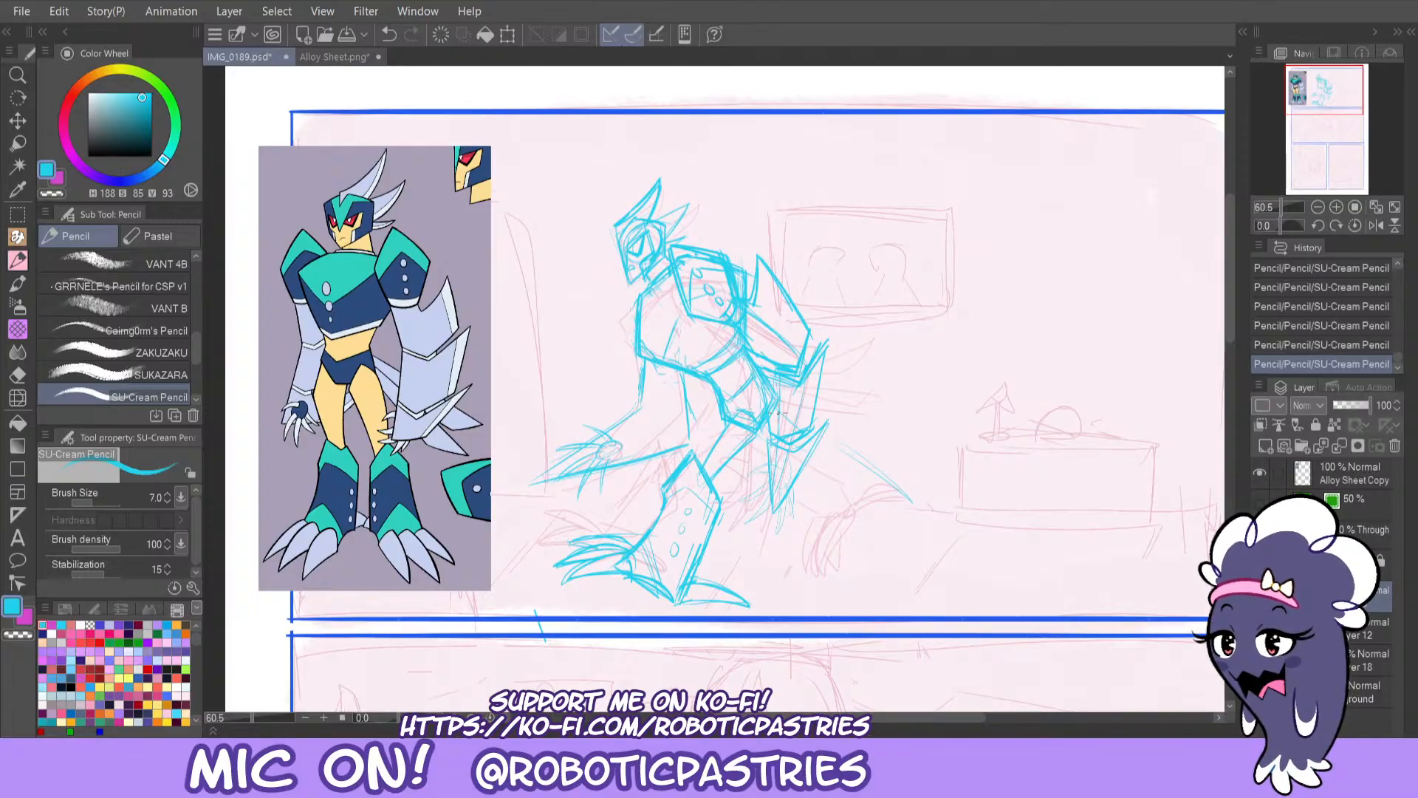
Try sketching the trailing leg's outline behind the hips, checking it in a horizontally flipped view, and undo those strokes.
drag(778, 410, 921, 497)
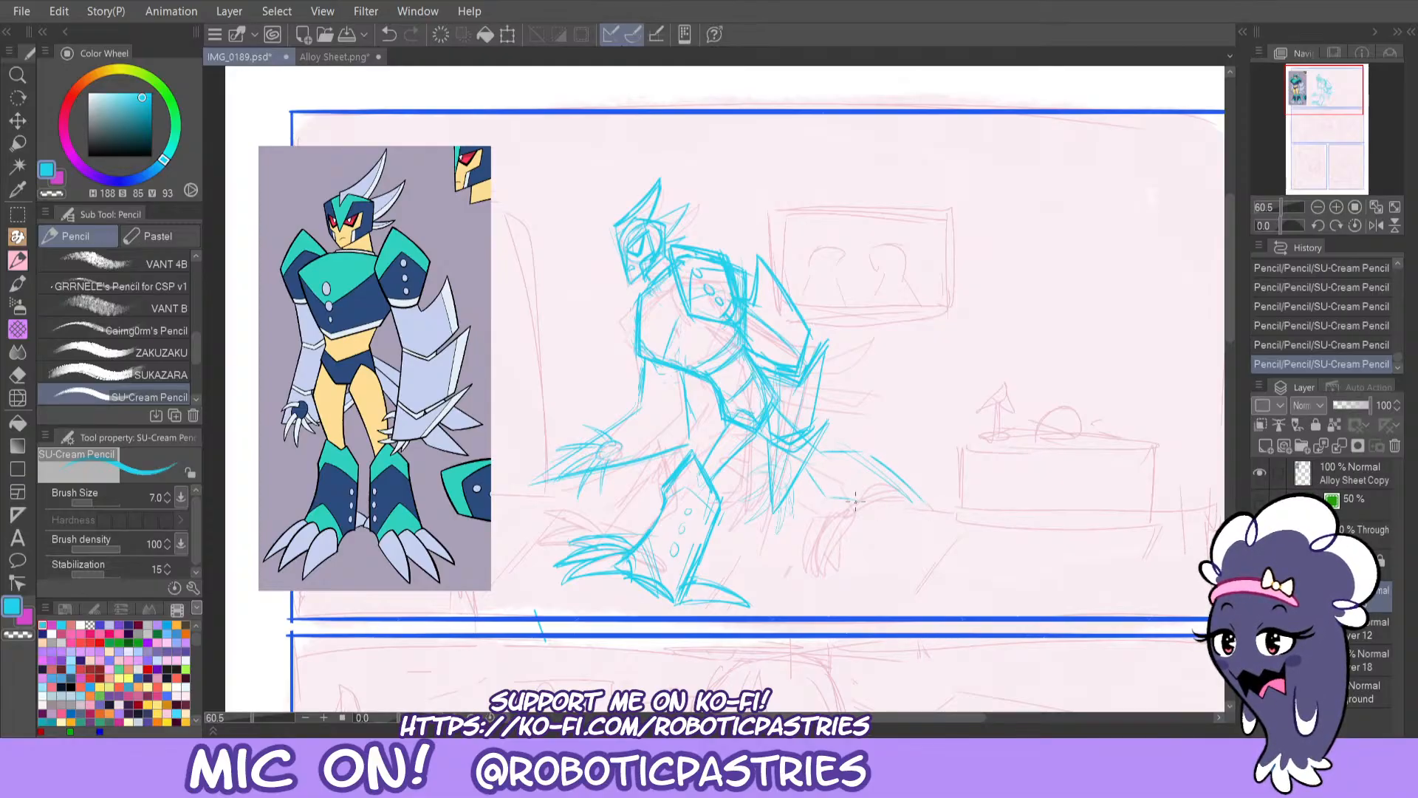
key(ctrl+z)
drag(838, 497, 870, 538)
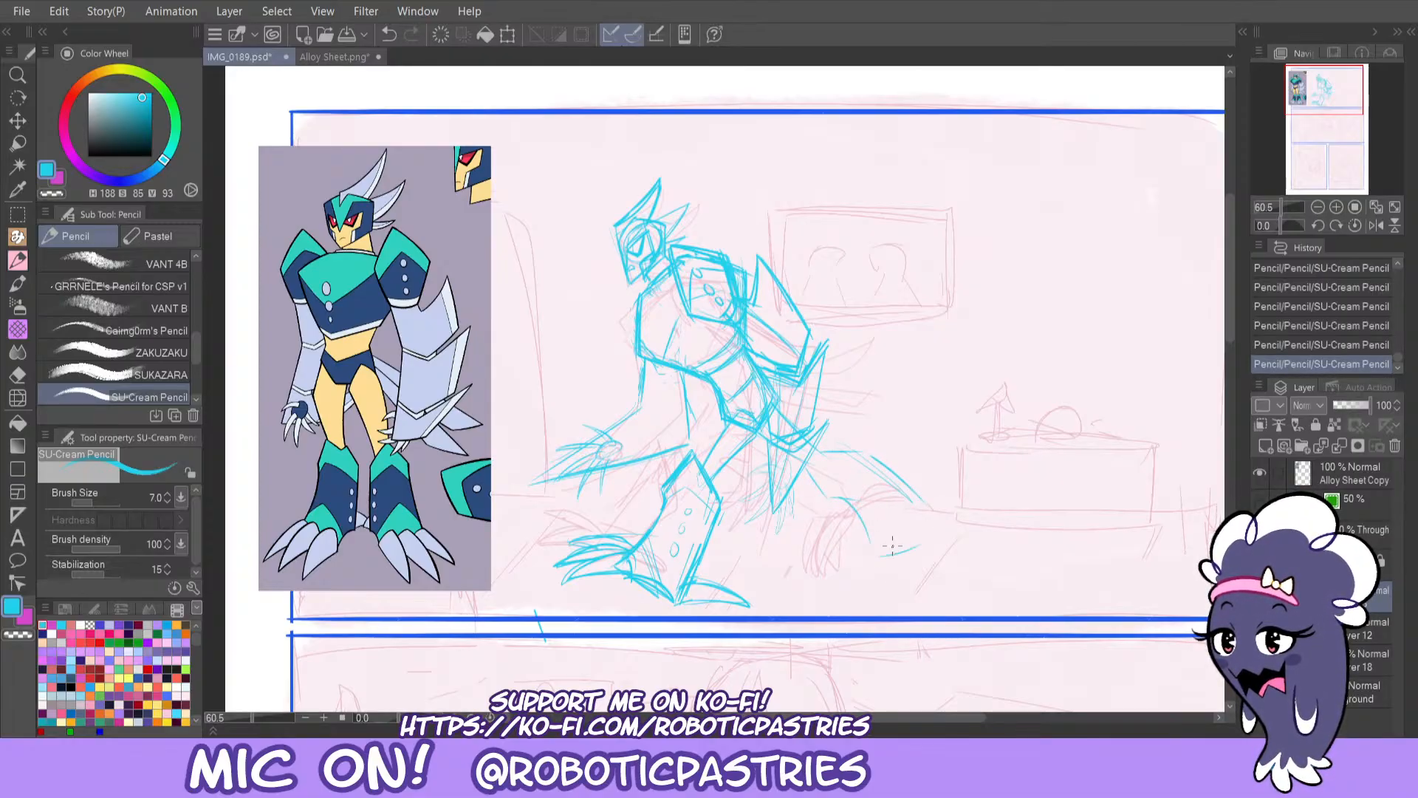
click(1377, 226)
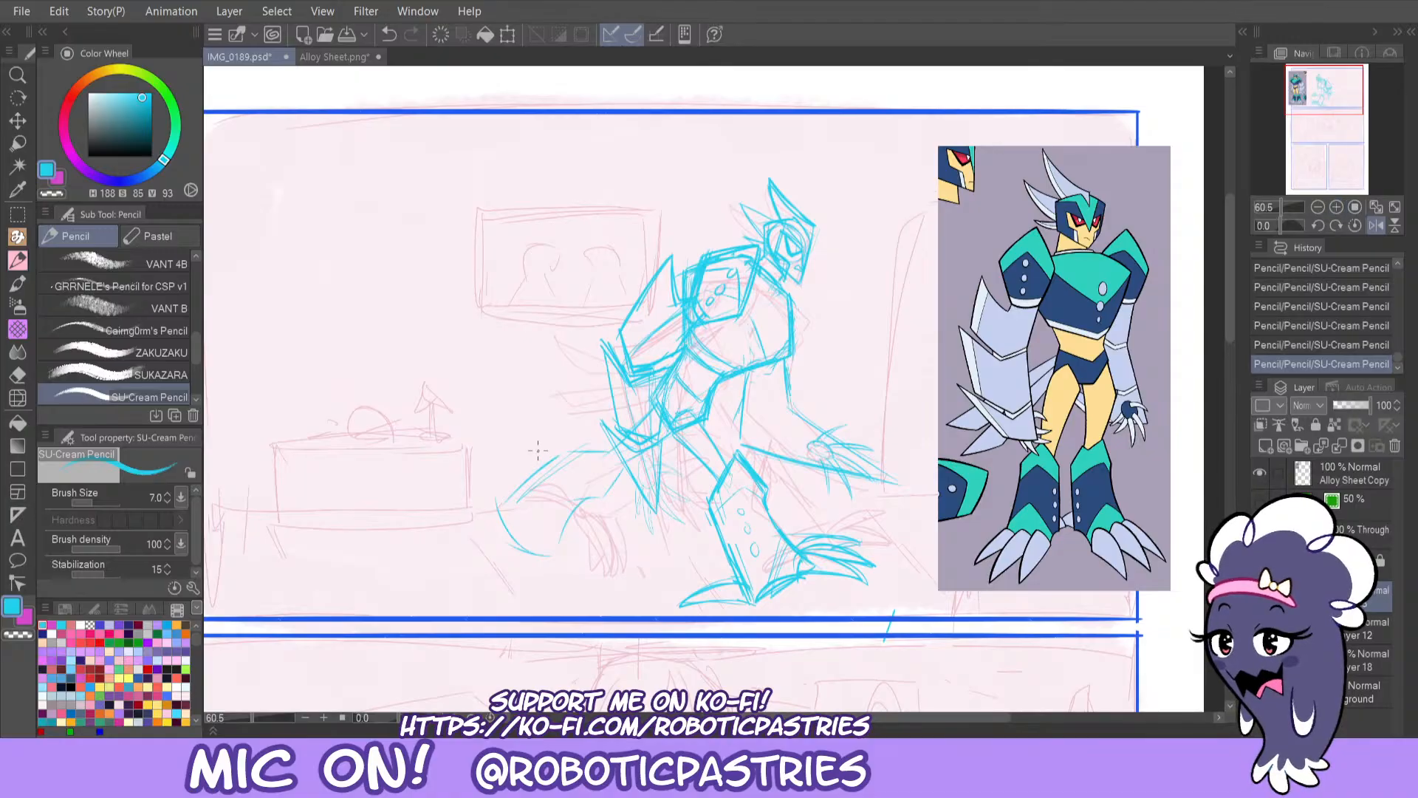
key(ctrl+z)
key(ctrl+z)
key(ctrl+z)
key(ctrl+z)
key(ctrl+z)
key(ctrl+z)
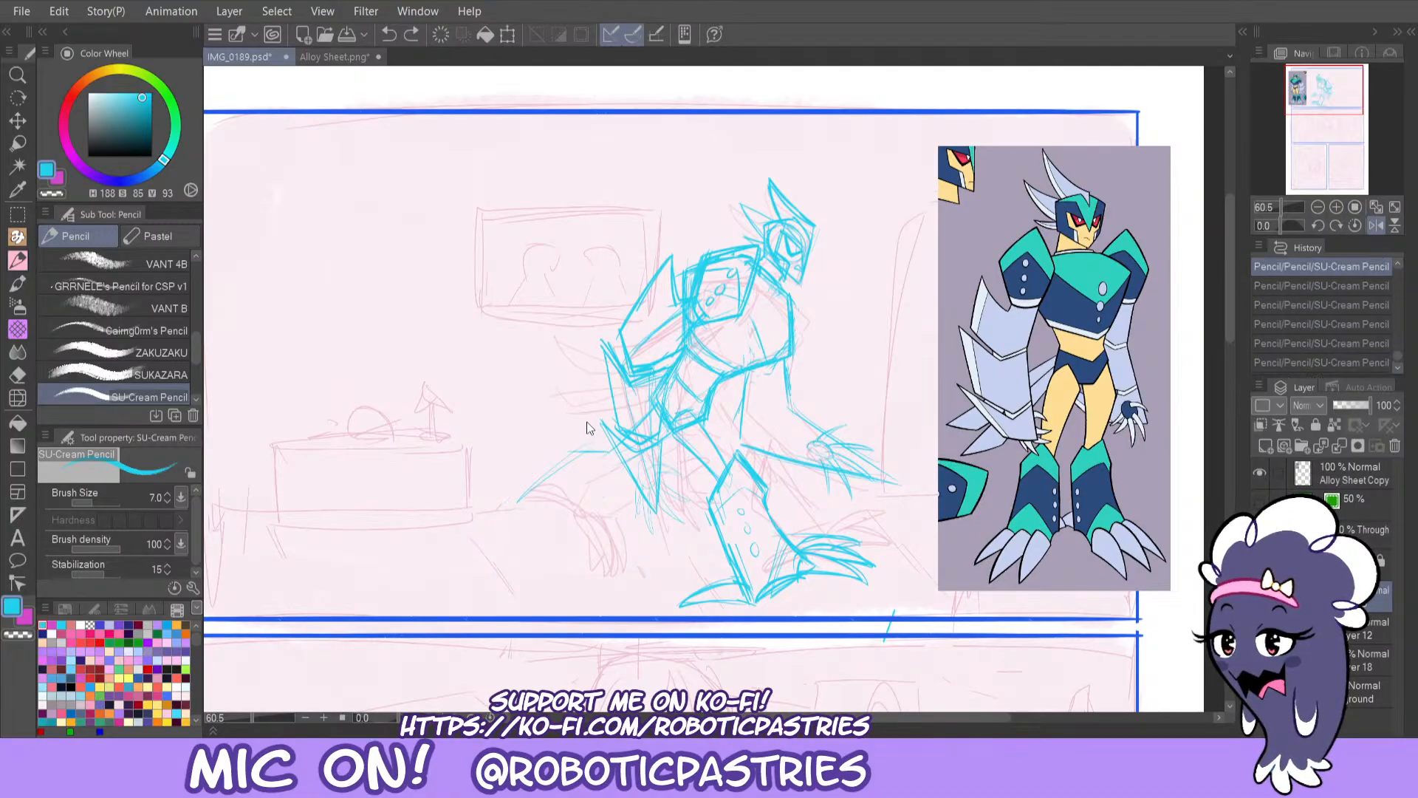
key(ctrl+z)
Try a longer, arched outline for the trailing leg behind the figure and undo it.
drag(655, 454, 635, 448)
key(ctrl+z)
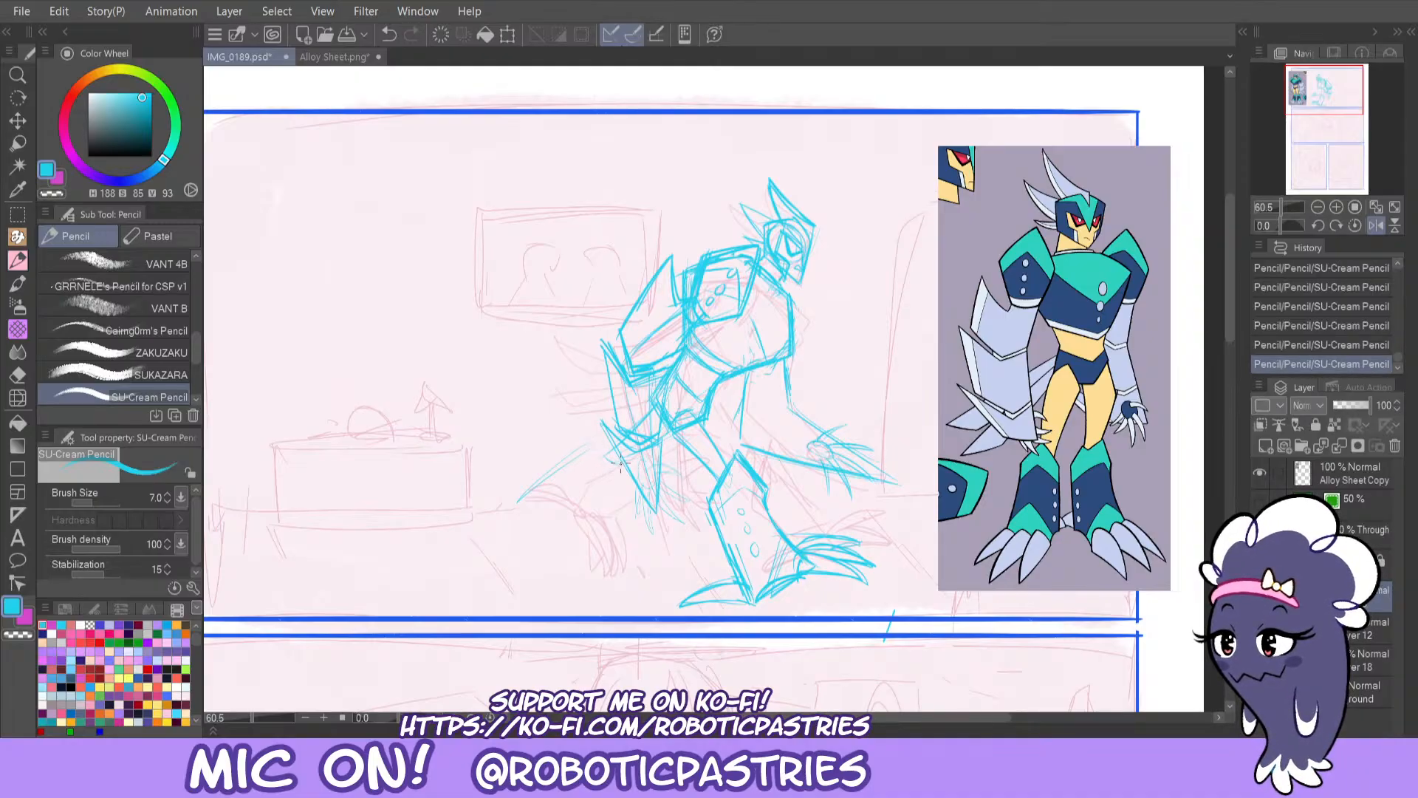
mouse_move(578, 437)
mouse_down()
mouse_move(493, 460)
mouse_move(567, 439)
mouse_move(462, 488)
mouse_move(496, 518)
mouse_move(582, 498)
mouse_move(617, 476)
mouse_up()
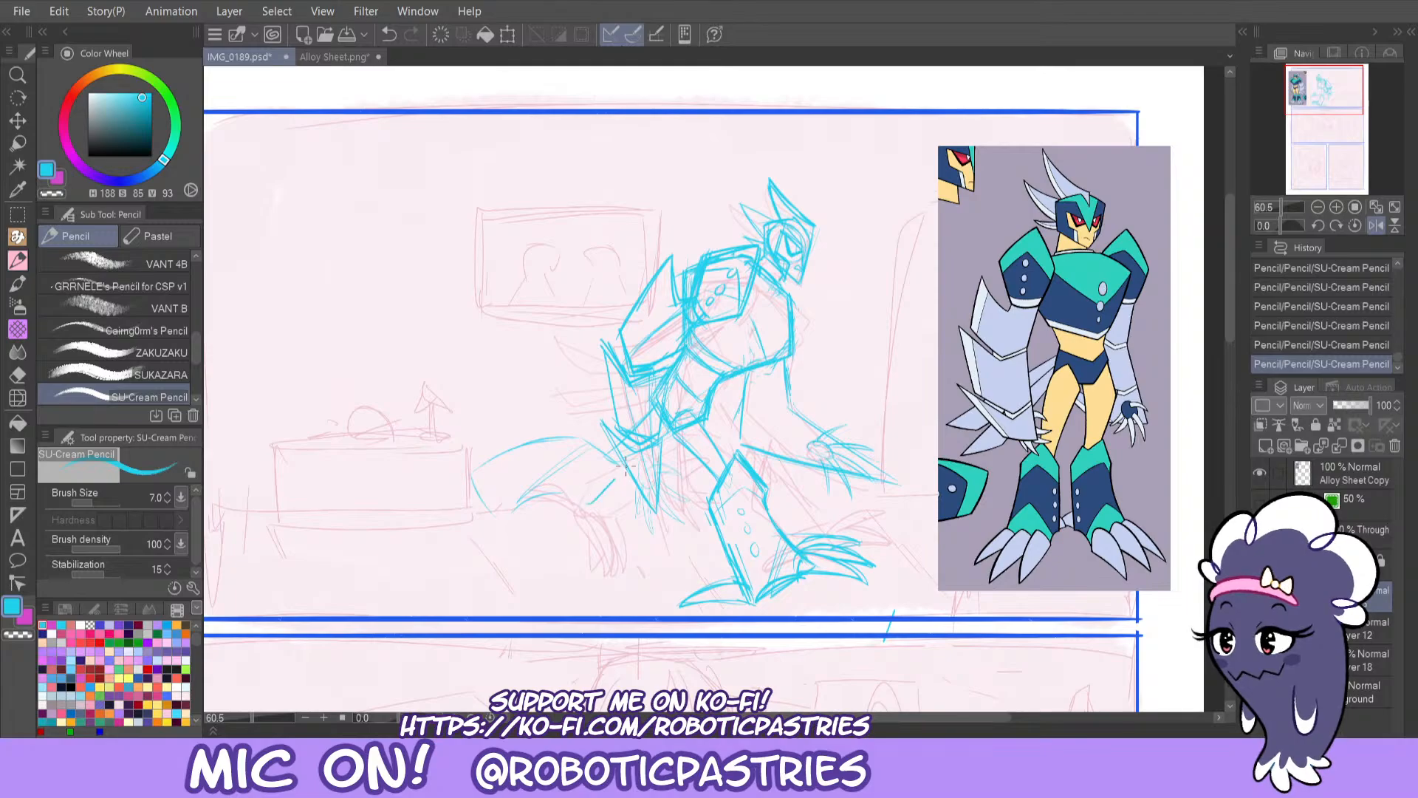
key(ctrl+z)
key(ctrl+z)
key(ctrl+z)
key(ctrl+z)
key(ctrl+z)
key(ctrl+z)
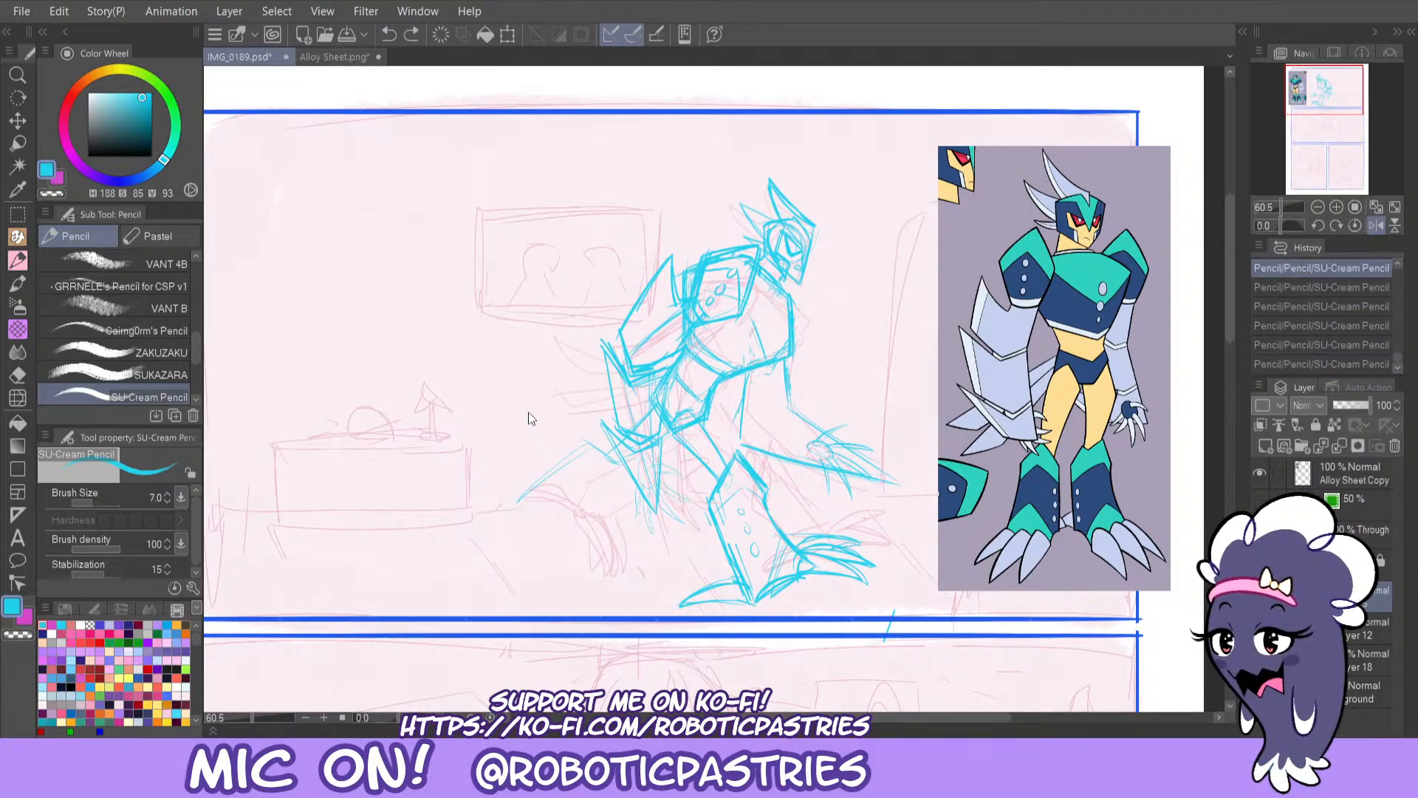
Erase the old diagonal guide line behind the figure and sketch the lower edge of the trailing boot.
key(e)
mouse_move(520, 501)
mouse_down()
mouse_move(578, 443)
mouse_move(511, 515)
mouse_up()
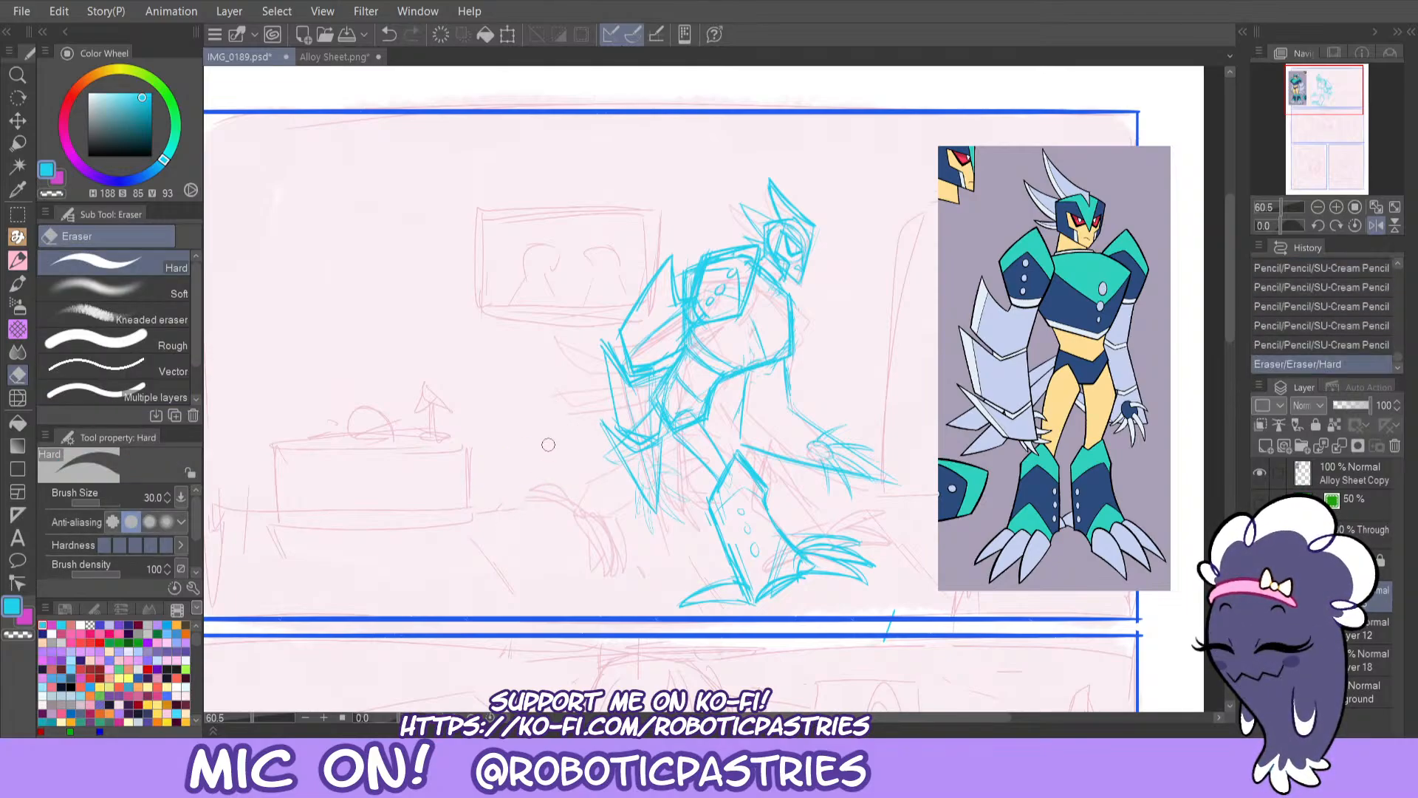
key(p)
mouse_move(604, 451)
mouse_down()
mouse_move(619, 465)
mouse_move(588, 493)
mouse_move(529, 477)
mouse_up()
key(ctrl+z)
key(ctrl+z)
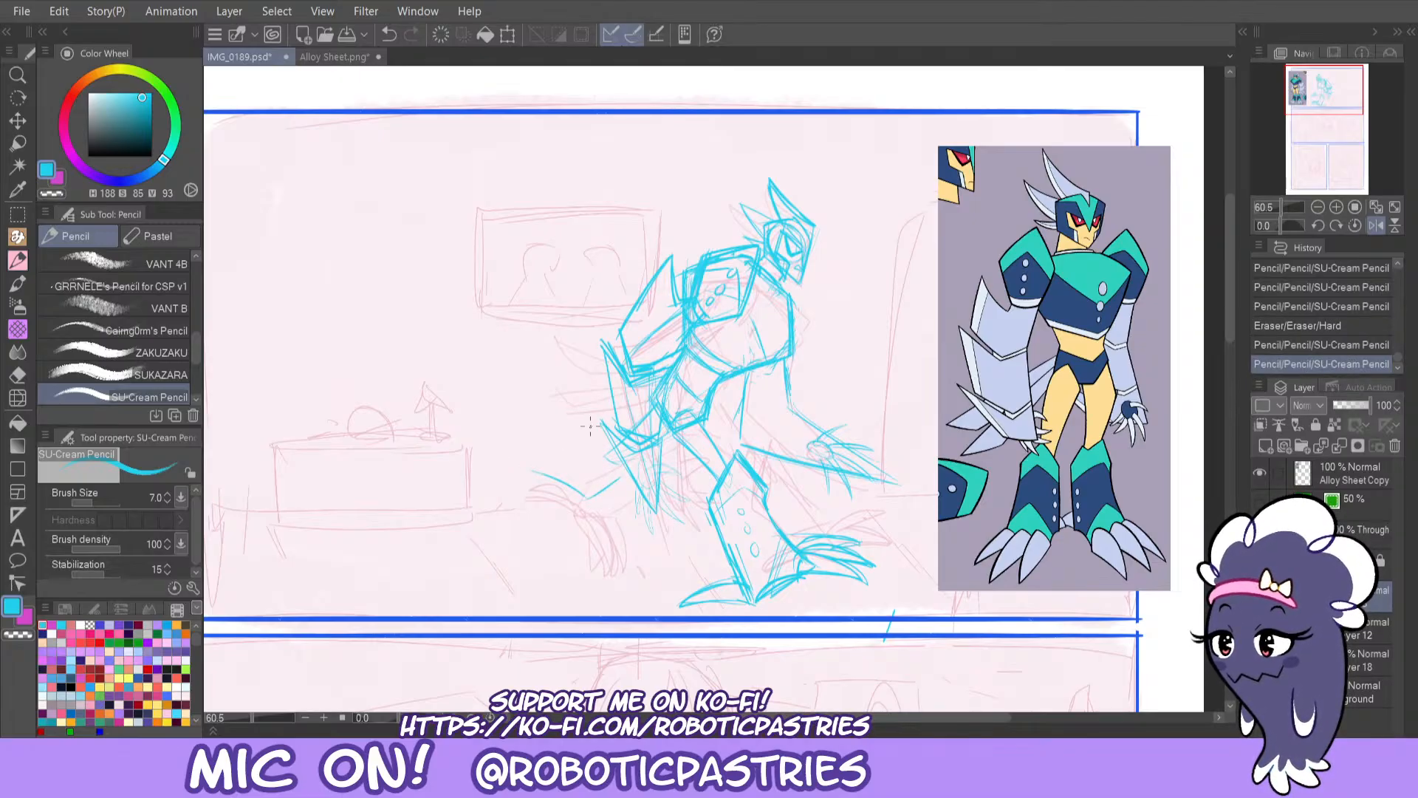
Try closing the trailing boot's outline with an upper edge and a rear end, and undo those strokes.
mouse_move(592, 431)
mouse_down()
mouse_move(619, 445)
mouse_move(505, 420)
mouse_move(567, 420)
mouse_move(514, 416)
mouse_move(527, 473)
mouse_up()
key(ctrl+z)
drag(515, 417, 526, 473)
drag(585, 427, 519, 416)
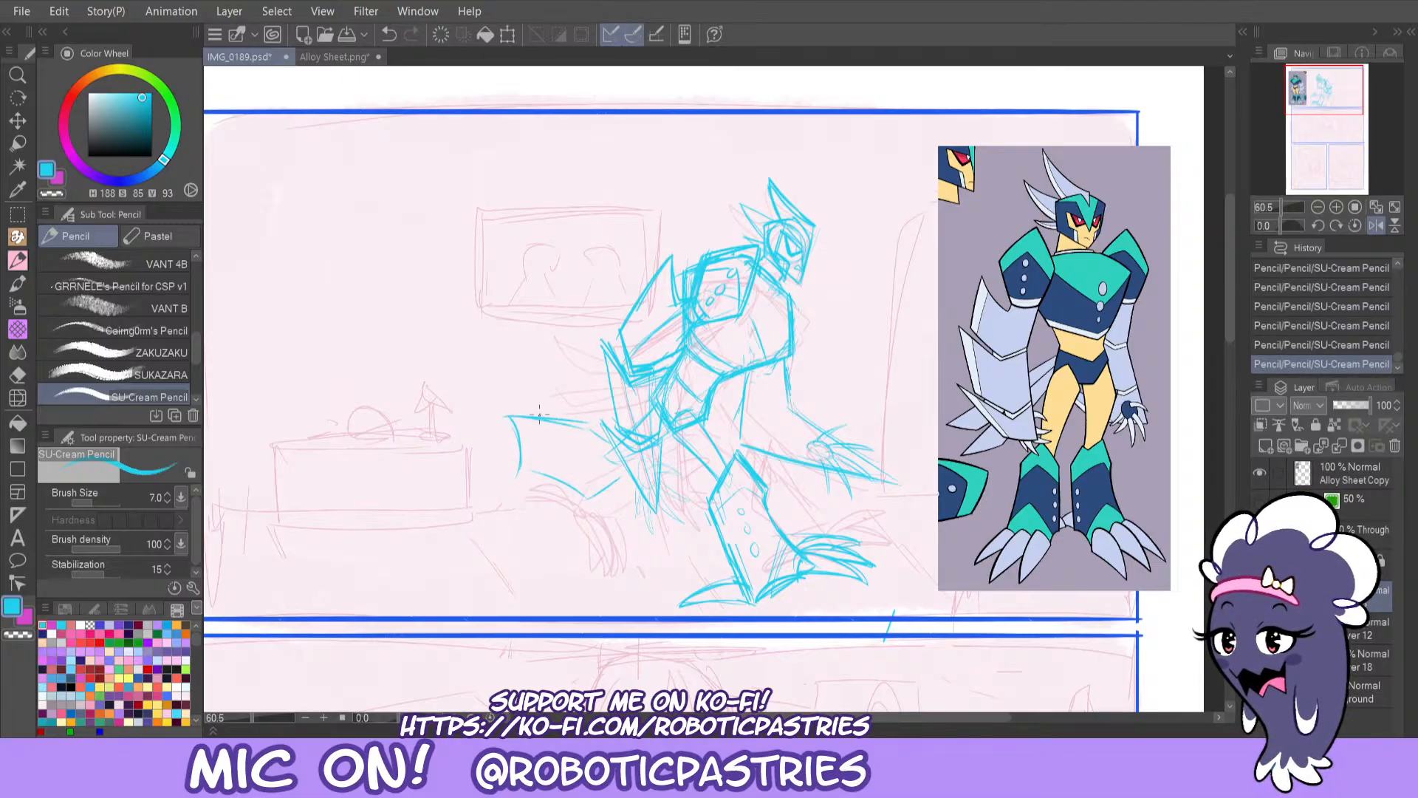
key(ctrl+z)
key(ctrl+z)
key(ctrl+z)
Erase the rear part of the trailing boot's lower edge and redraw it as a curve reaching farther back.
key(e)
mouse_move(527, 468)
mouse_down()
mouse_move(584, 499)
mouse_move(507, 449)
mouse_move(517, 412)
mouse_up()
key(p)
key(p)
key(ctrl+z)
key(ctrl+z)
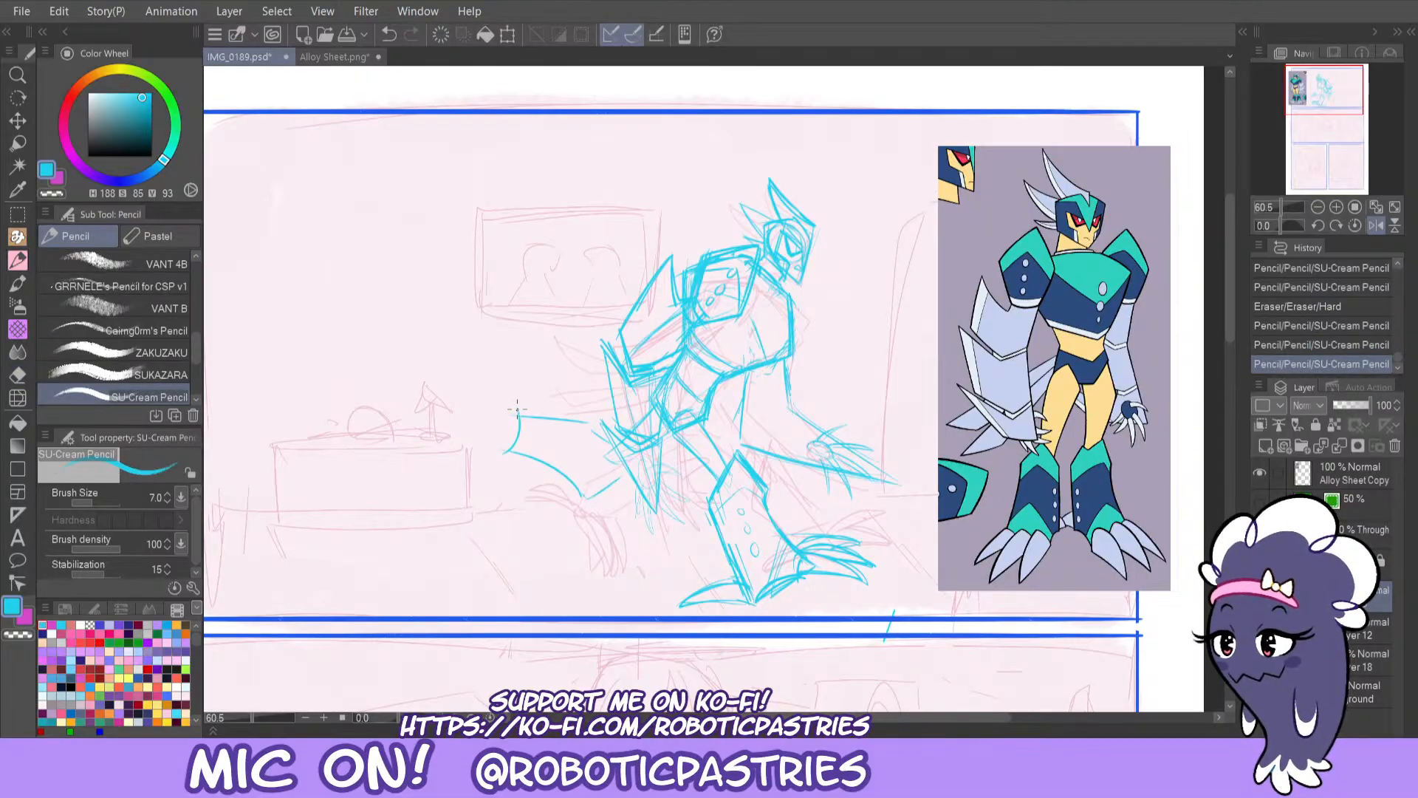
key(ctrl+z)
key(ctrl+z)
key(e)
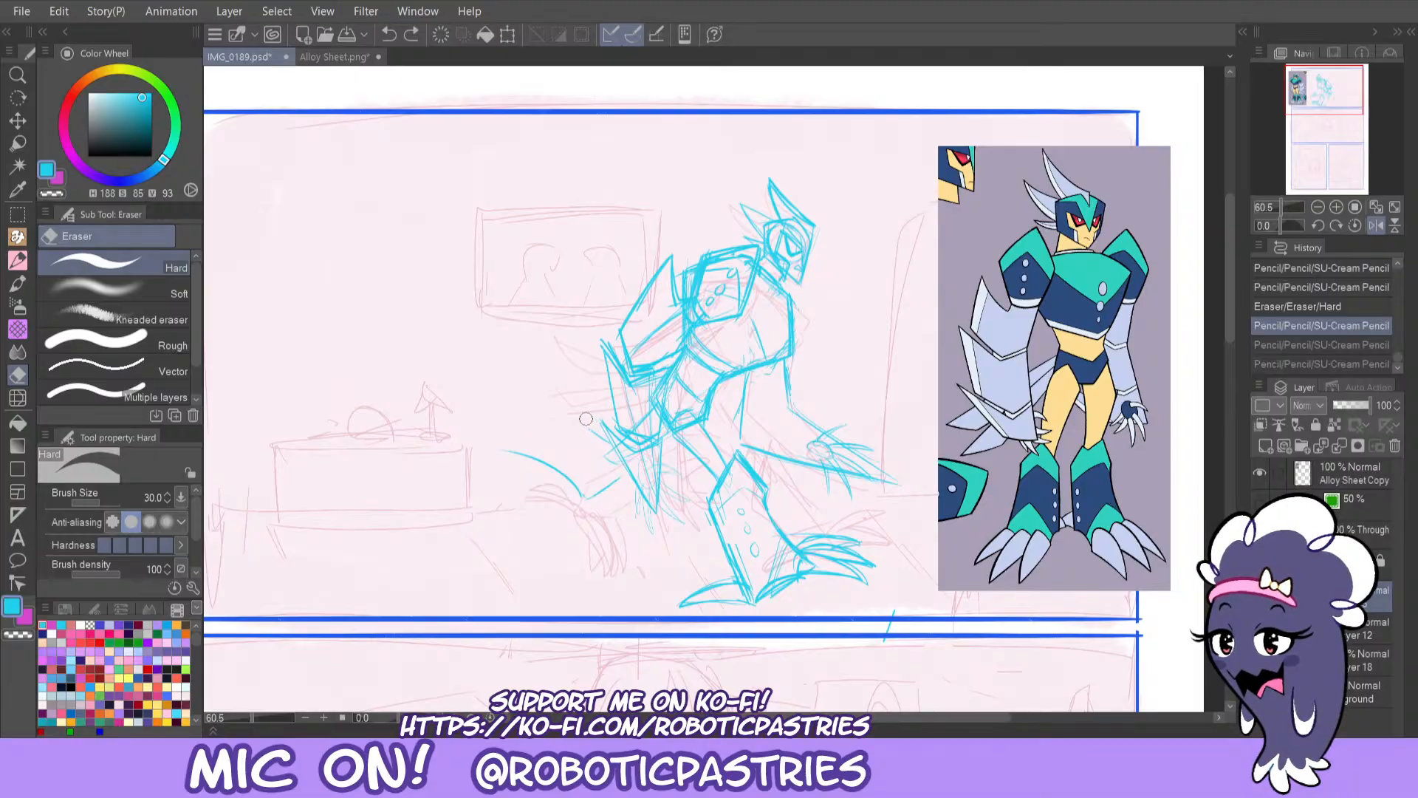
Draw the upper and rear edges of the trailing boot, trim the overshooting line, and restore the unflipped view.
key(p)
drag(586, 419, 523, 401)
key(p)
key(ctrl+z)
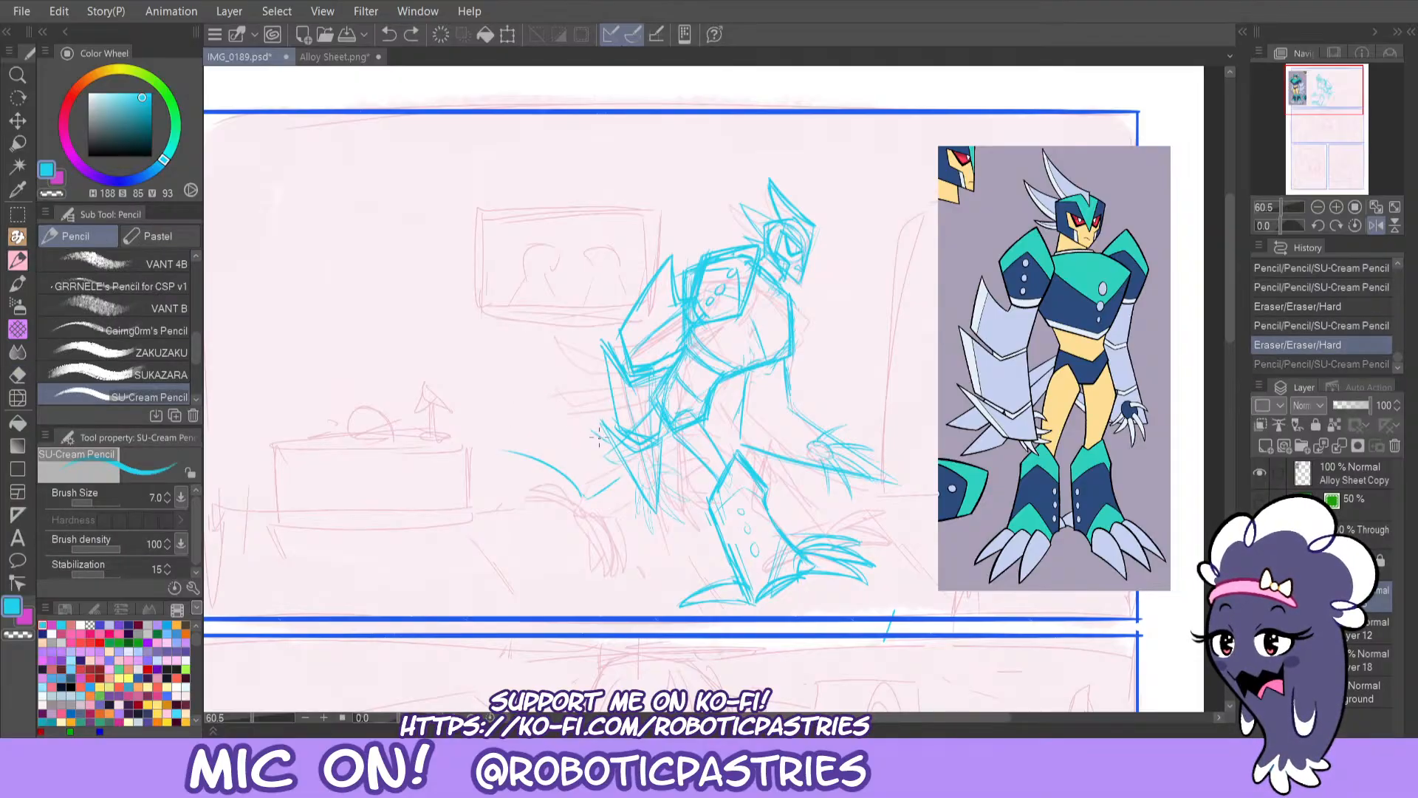
mouse_move(600, 438)
mouse_down()
mouse_move(512, 404)
mouse_move(506, 451)
mouse_move(498, 404)
mouse_move(582, 413)
mouse_move(601, 447)
mouse_move(565, 478)
mouse_move(530, 460)
mouse_move(585, 496)
mouse_move(621, 468)
mouse_up()
key(ctrl+z)
key(ctrl+z)
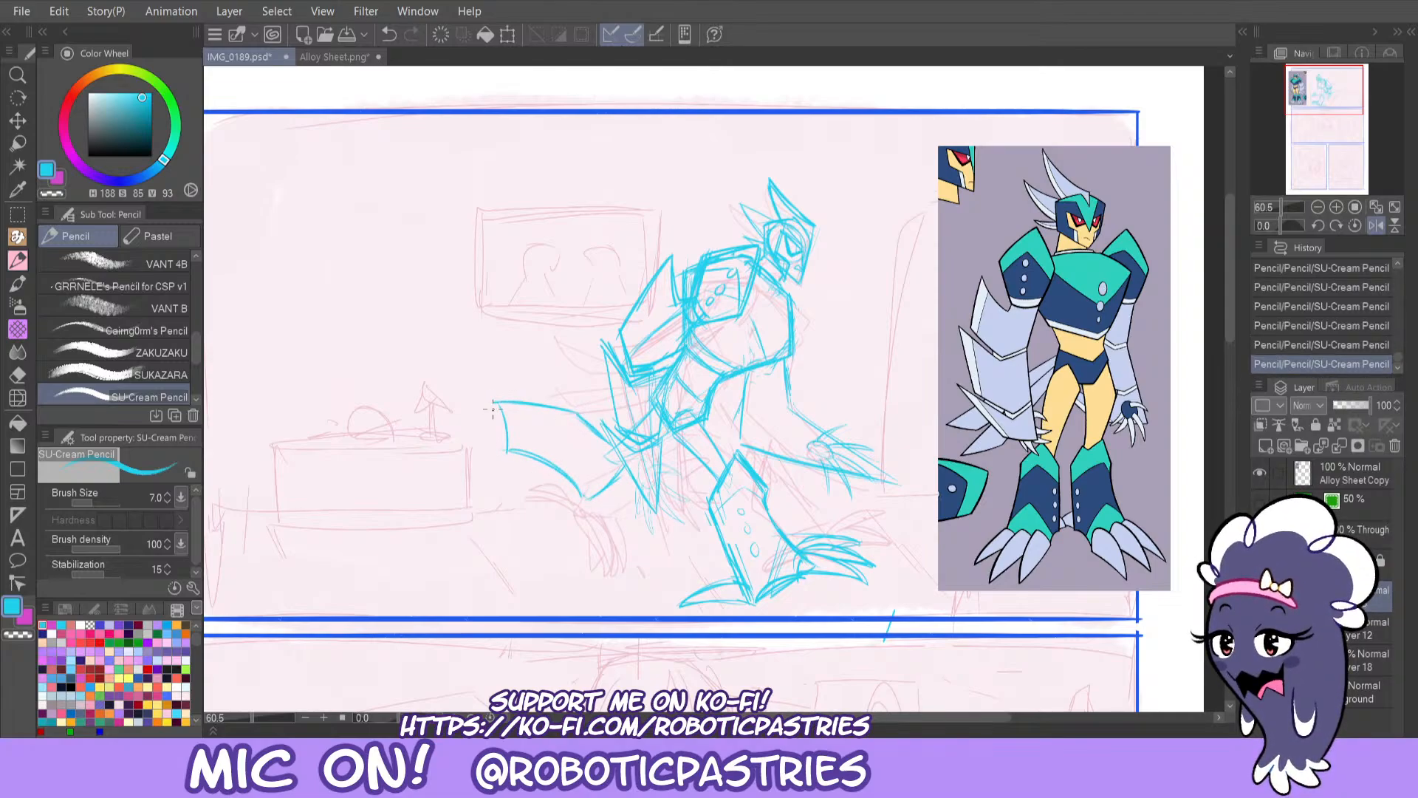
key(e)
drag(504, 464, 497, 443)
click(1376, 227)
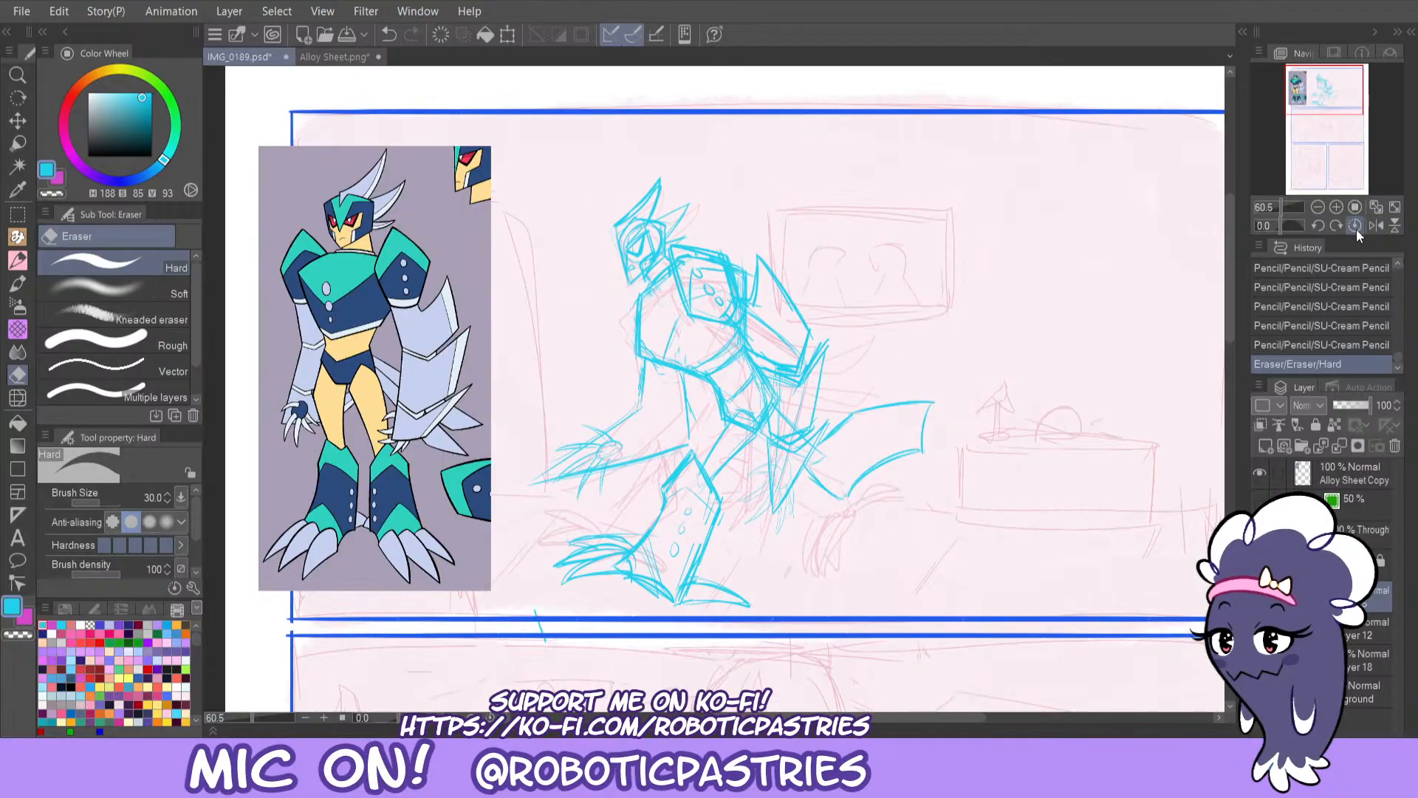
Sketch the pointed claw curving downward from the rear end of the trailing boot.
drag(758, 717, 826, 698)
key(p)
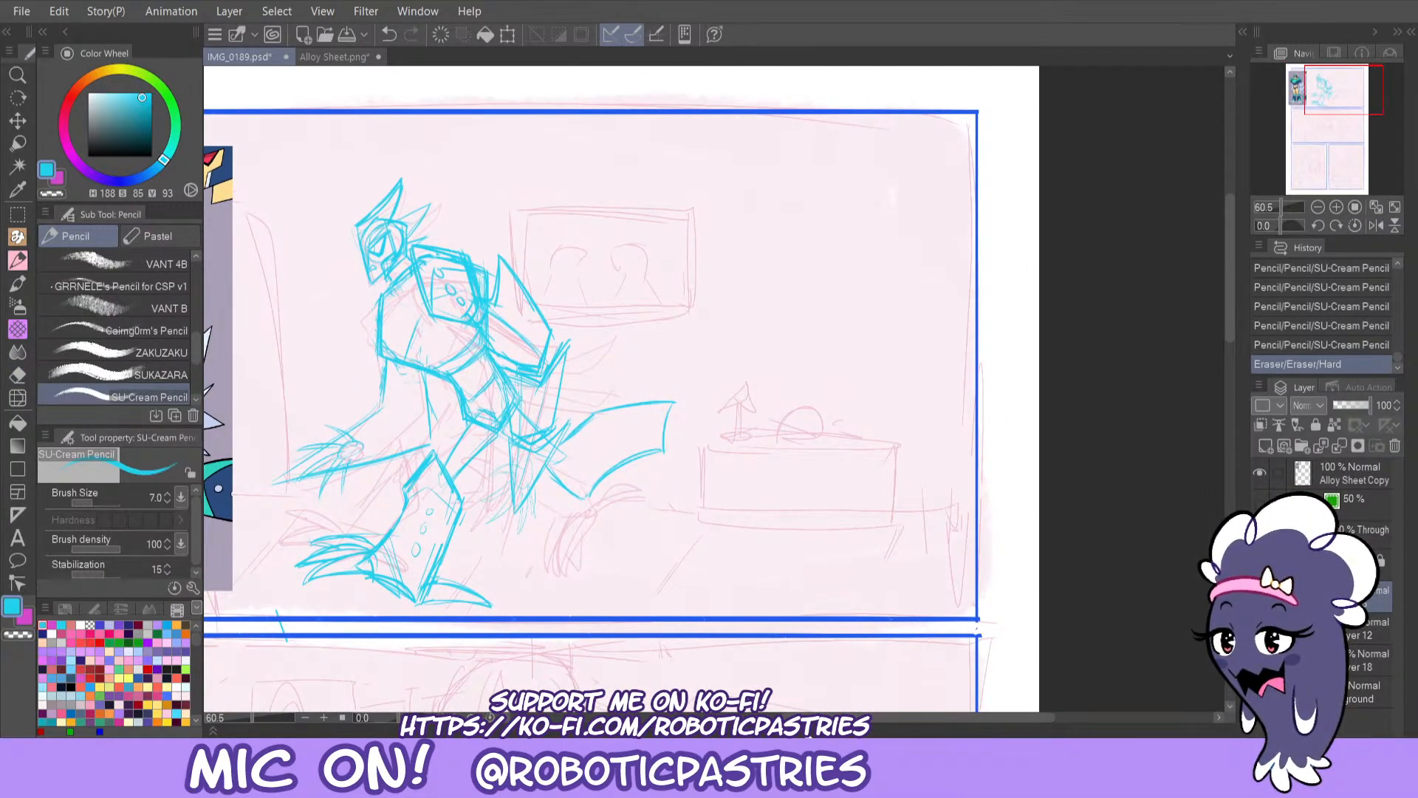
mouse_move(641, 457)
mouse_down()
mouse_move(662, 495)
mouse_move(694, 509)
mouse_up()
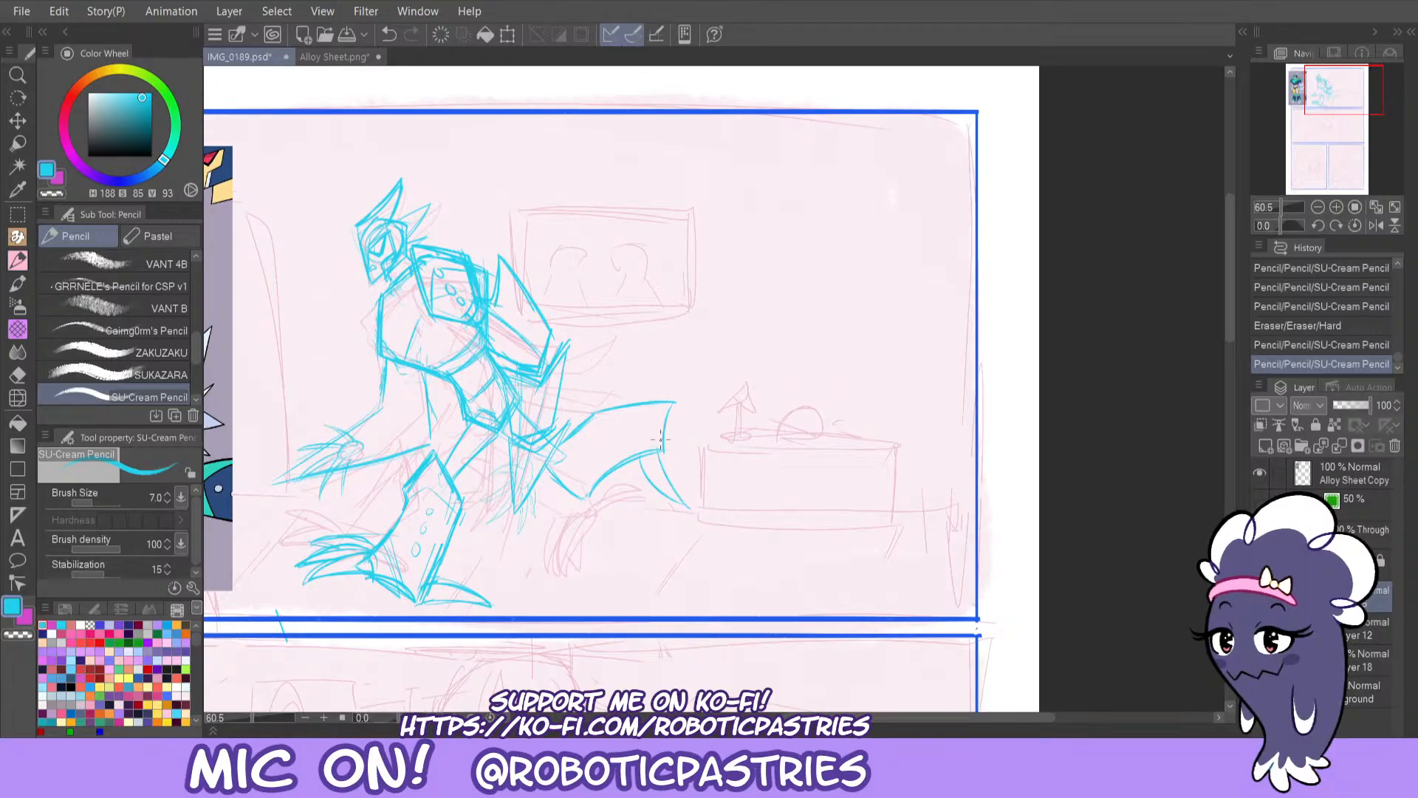
key(ctrl+z)
drag(662, 450, 698, 510)
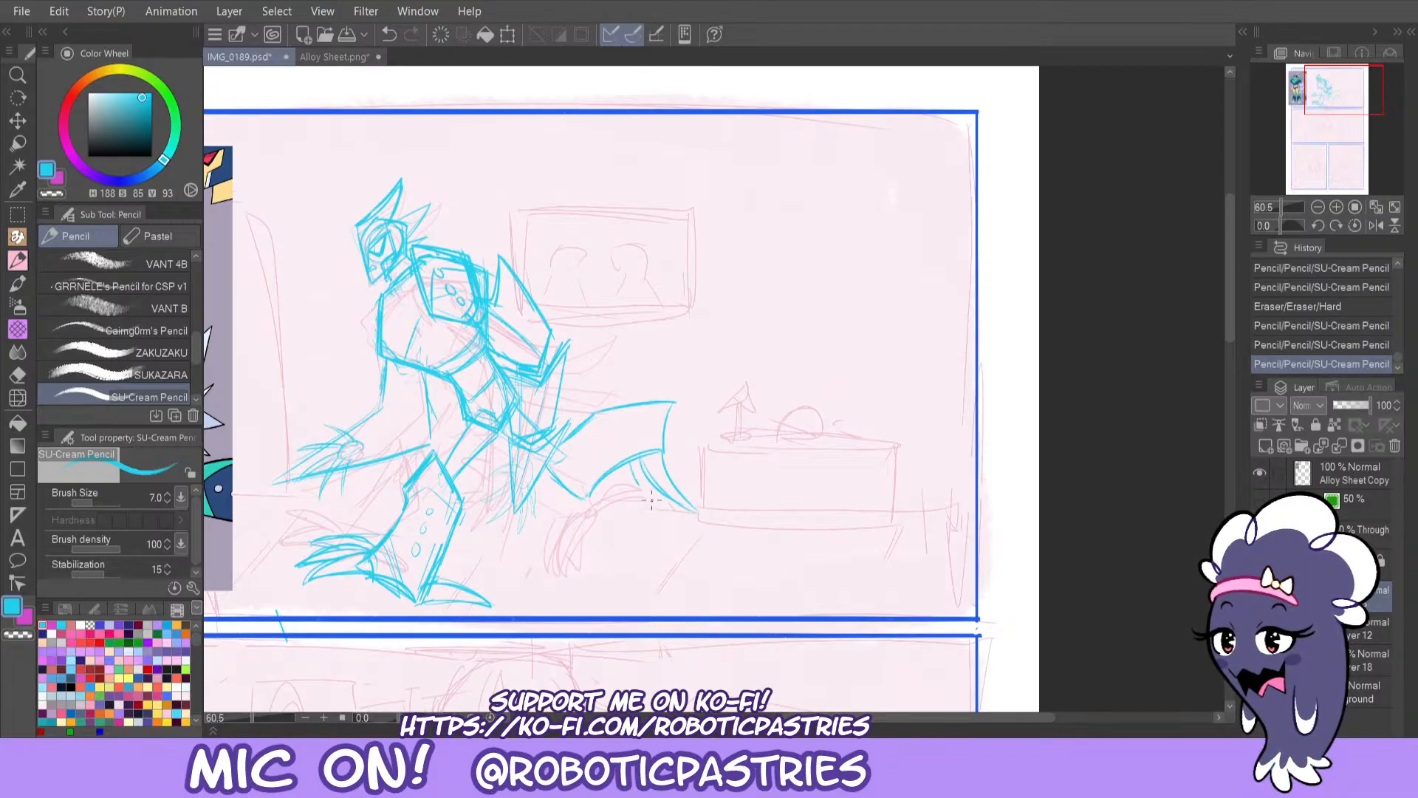
key(ctrl+z)
key(ctrl+z)
key(ctrl+z)
key(ctrl+z)
mouse_move(666, 452)
mouse_down()
mouse_move(692, 517)
mouse_move(639, 458)
mouse_move(692, 511)
mouse_up()
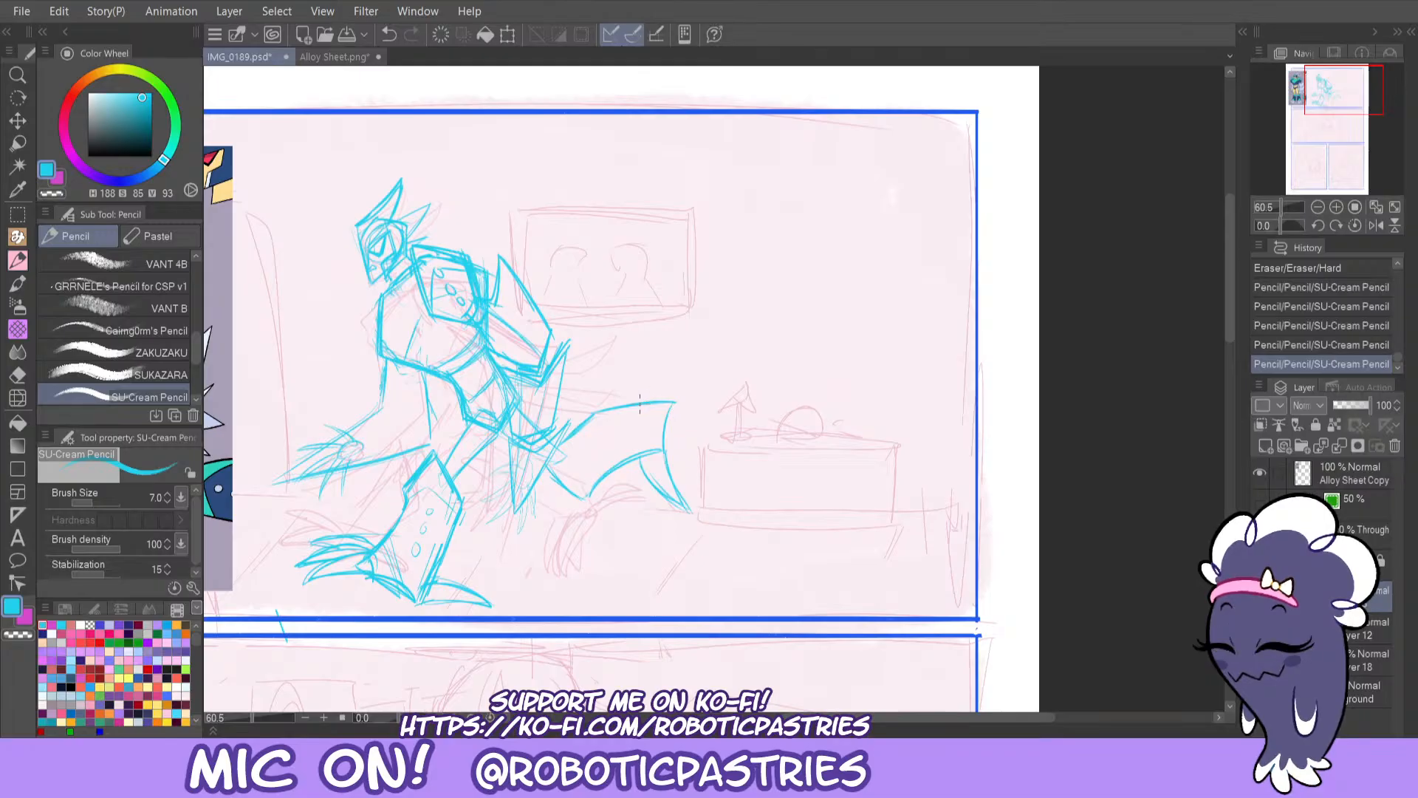
Sketch the small pointed claw curving upward from the trailing boot's upper rear corner.
mouse_move(641, 402)
mouse_down()
mouse_move(703, 363)
mouse_move(684, 402)
mouse_move(697, 367)
mouse_move(669, 404)
mouse_move(698, 365)
mouse_up()
key(ctrl+z)
key(ctrl+z)
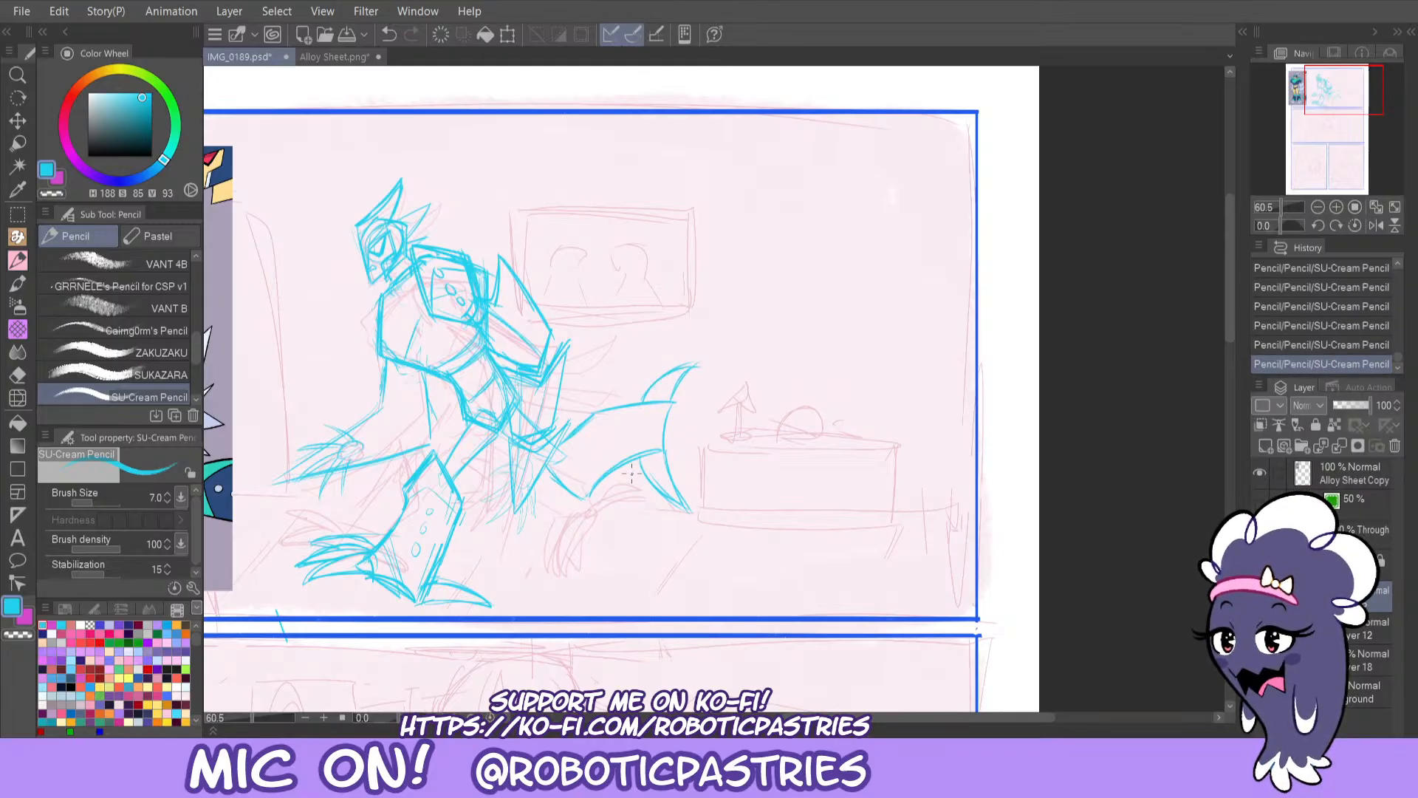
key(ctrl+z)
key(ctrl+z)
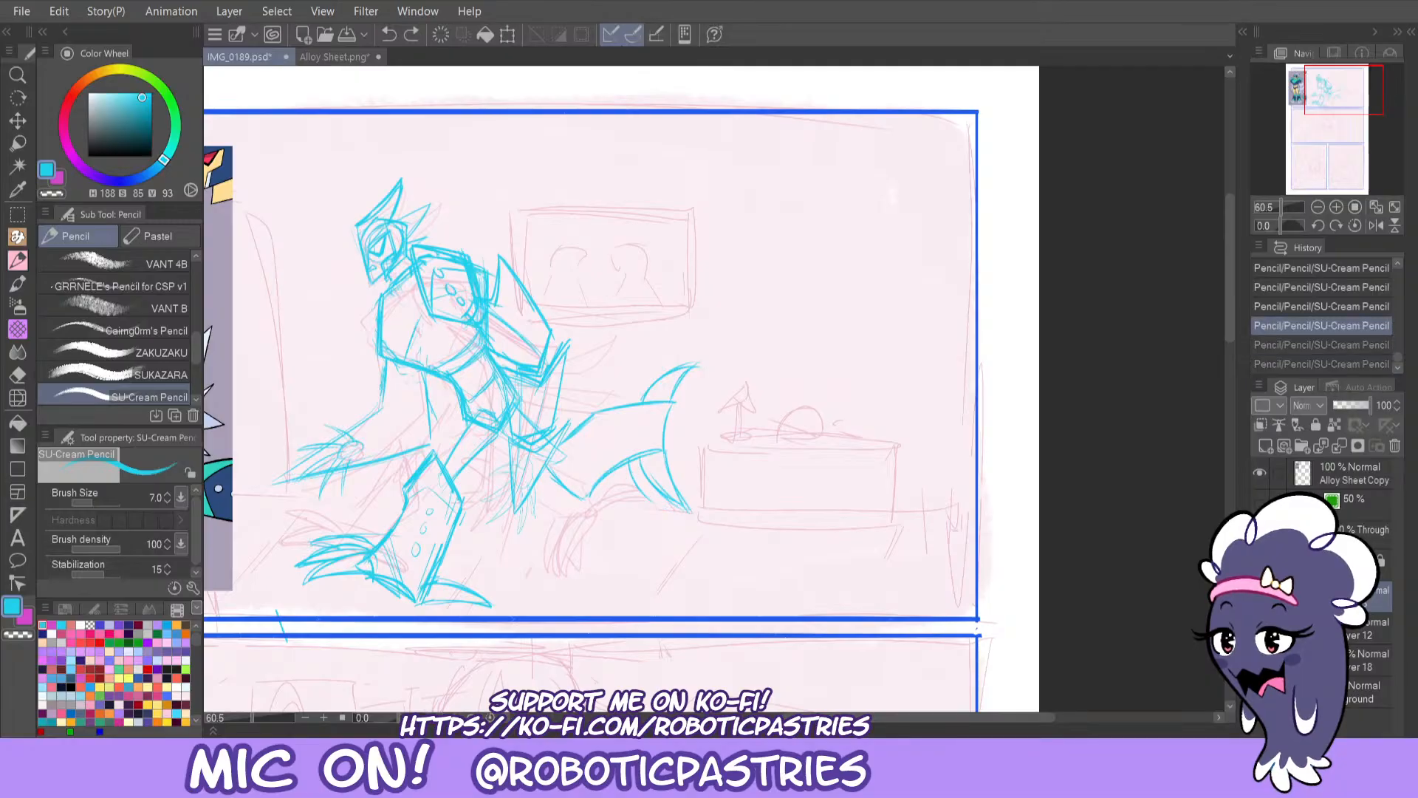
Redraw the inner edge of the trailing boot's lower claw to close its shape.
drag(641, 492, 670, 515)
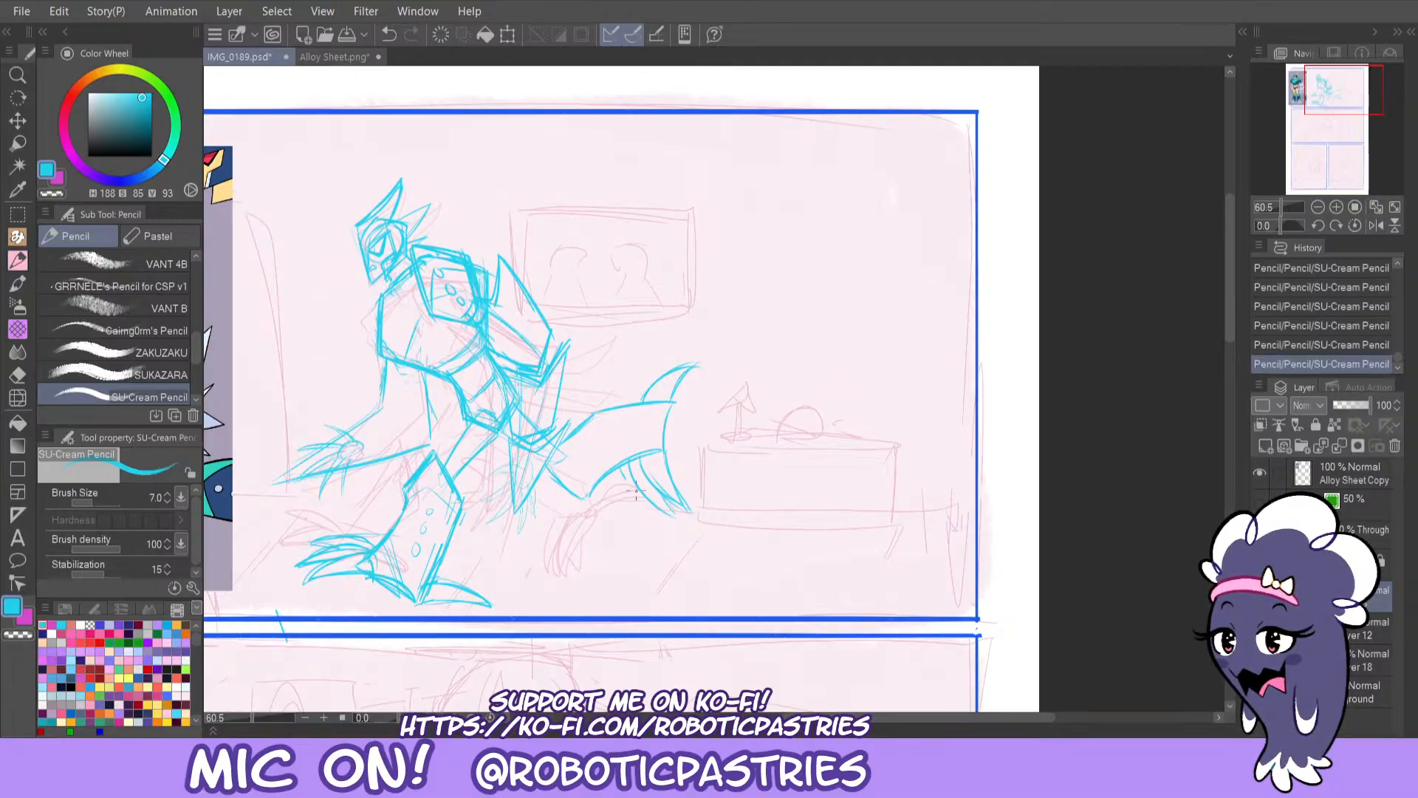
key(ctrl+z)
key(ctrl+z)
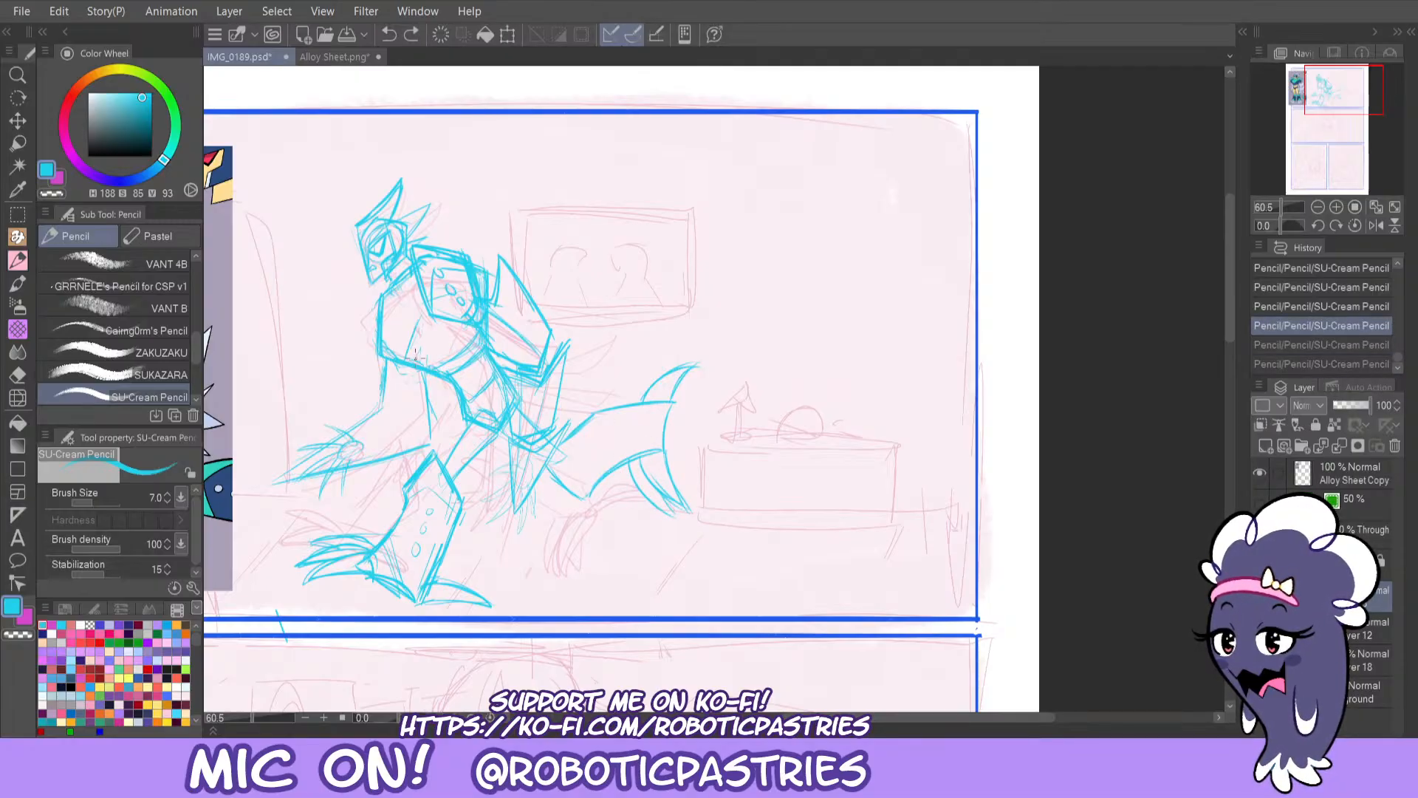
drag(641, 477, 682, 512)
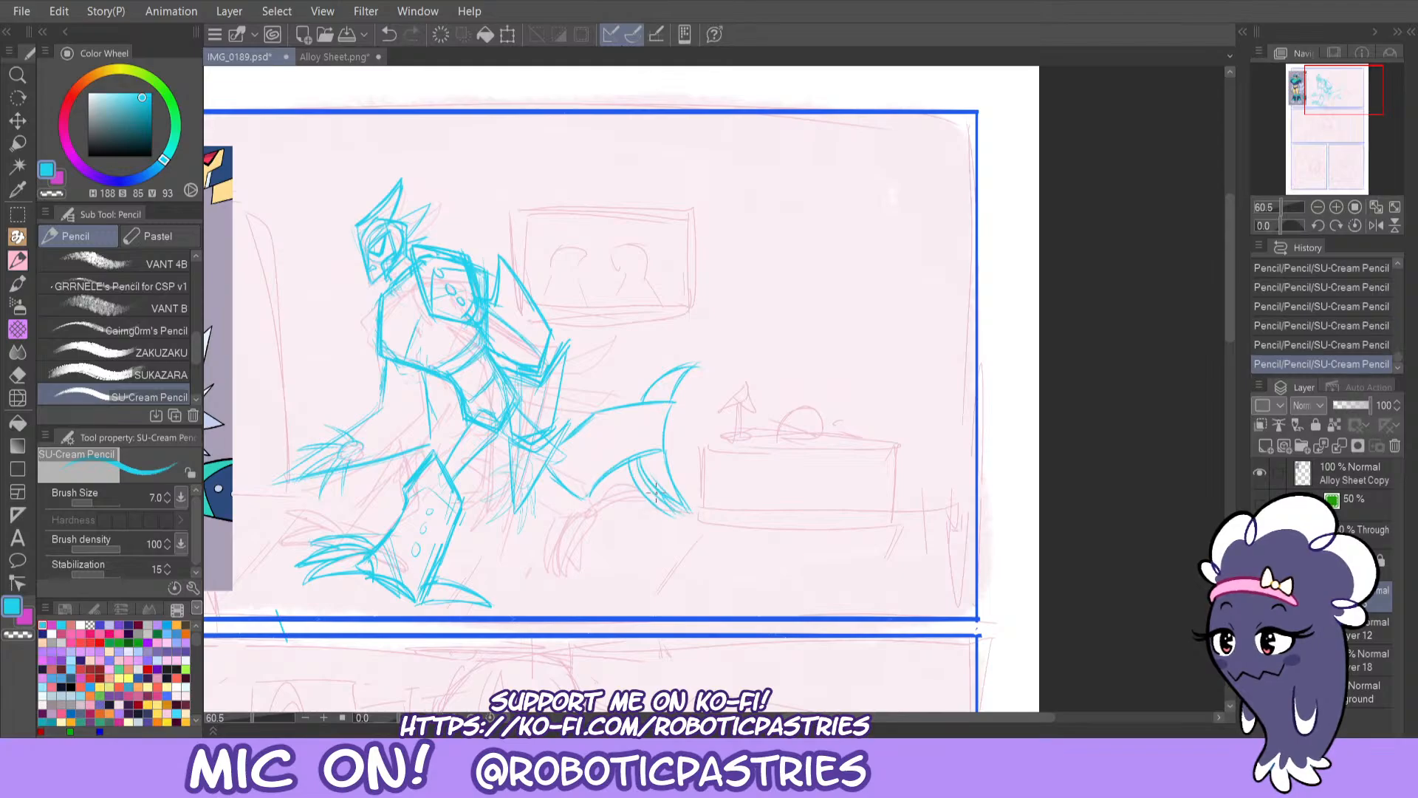
key(ctrl+z)
drag(638, 460, 673, 504)
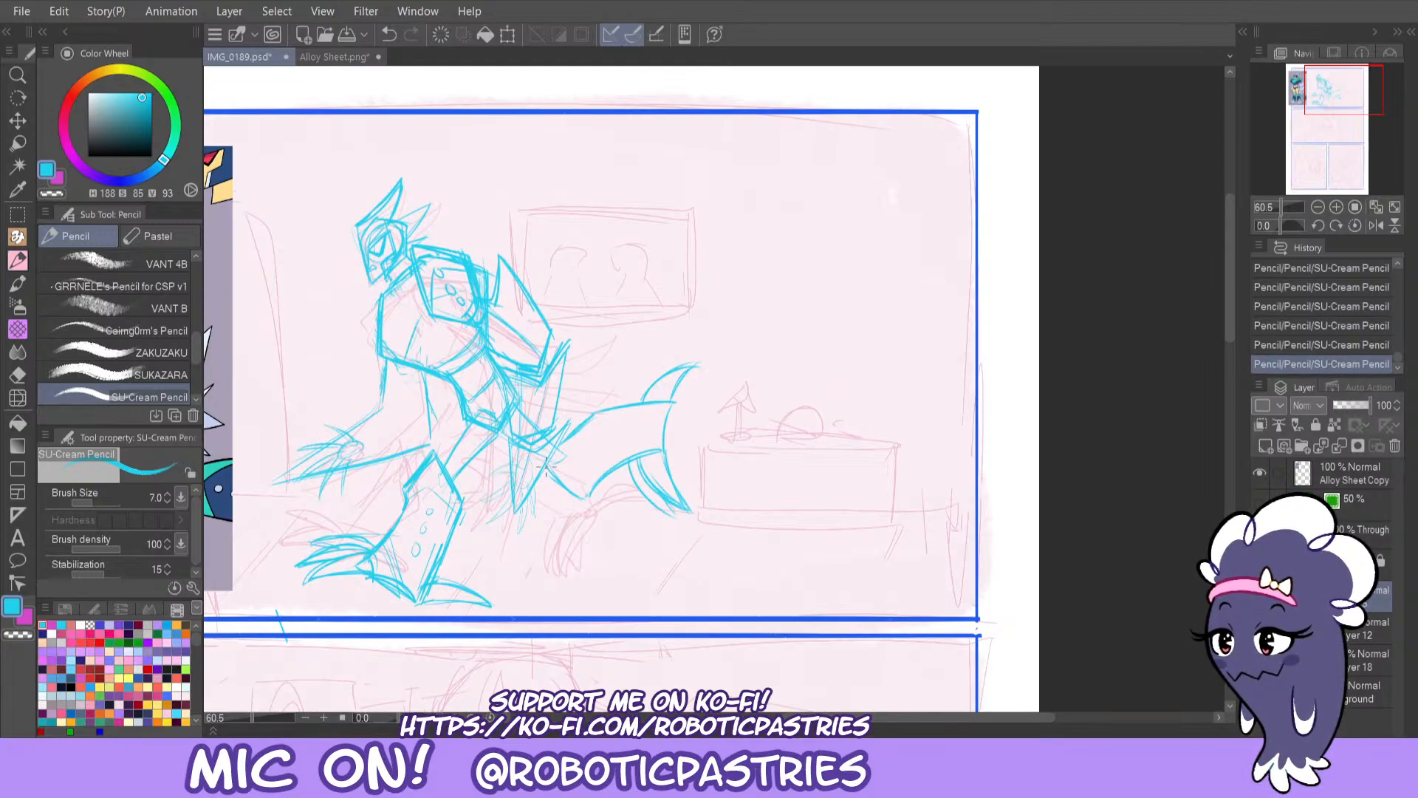
Reinforce the upper and rear edges of the trailing boot with darker strokes.
mouse_move(546, 466)
mouse_down()
mouse_move(618, 398)
mouse_move(607, 403)
mouse_move(699, 403)
mouse_move(598, 408)
mouse_move(680, 412)
mouse_move(607, 406)
mouse_move(675, 402)
mouse_up()
key(ctrl+z)
key(ctrl+z)
drag(675, 402, 667, 458)
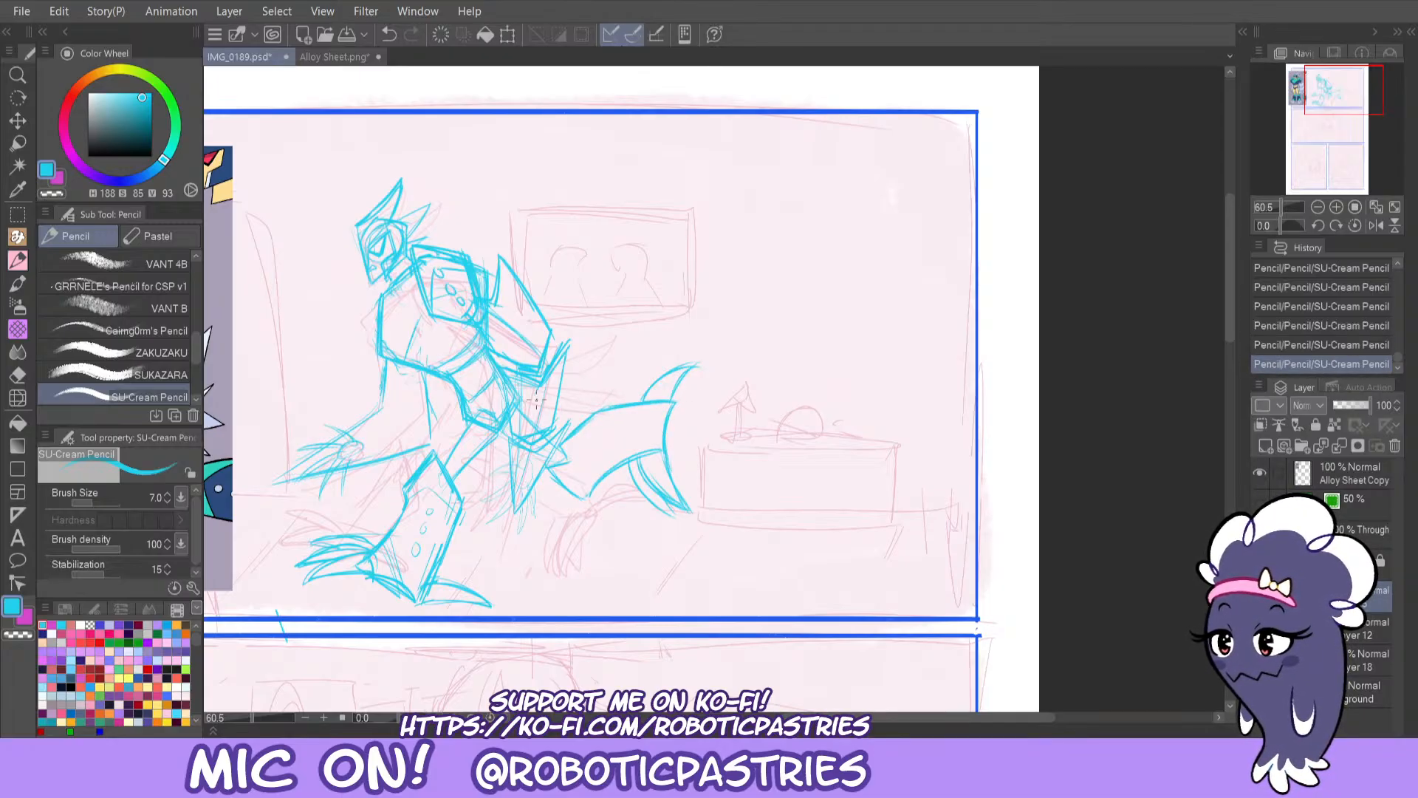
Erase the trailing boot's lower knee corner and redraw it higher, adding the line that separates the knee from the boot.
key(e)
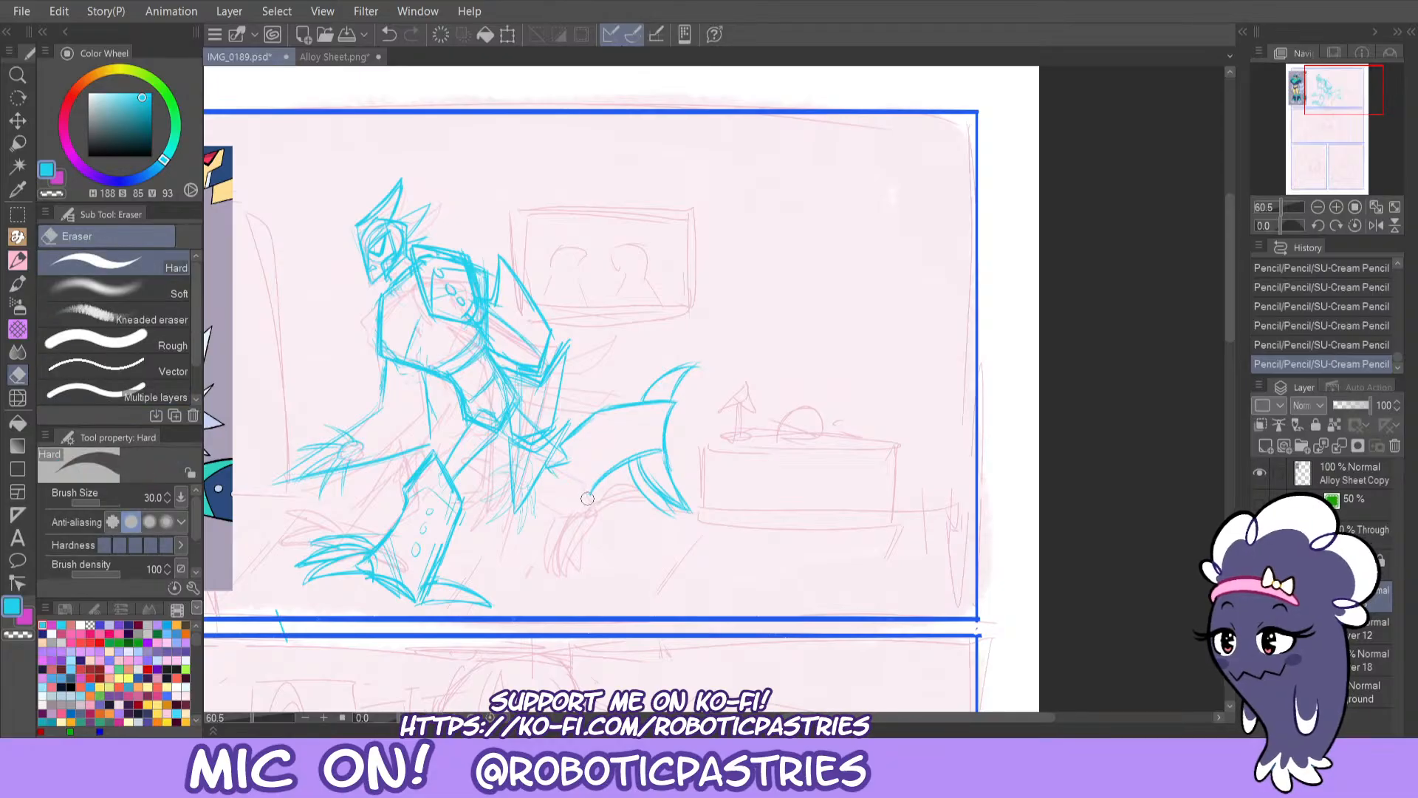
mouse_move(598, 502)
mouse_down()
mouse_move(549, 468)
mouse_move(595, 477)
mouse_move(633, 458)
mouse_up()
key(p)
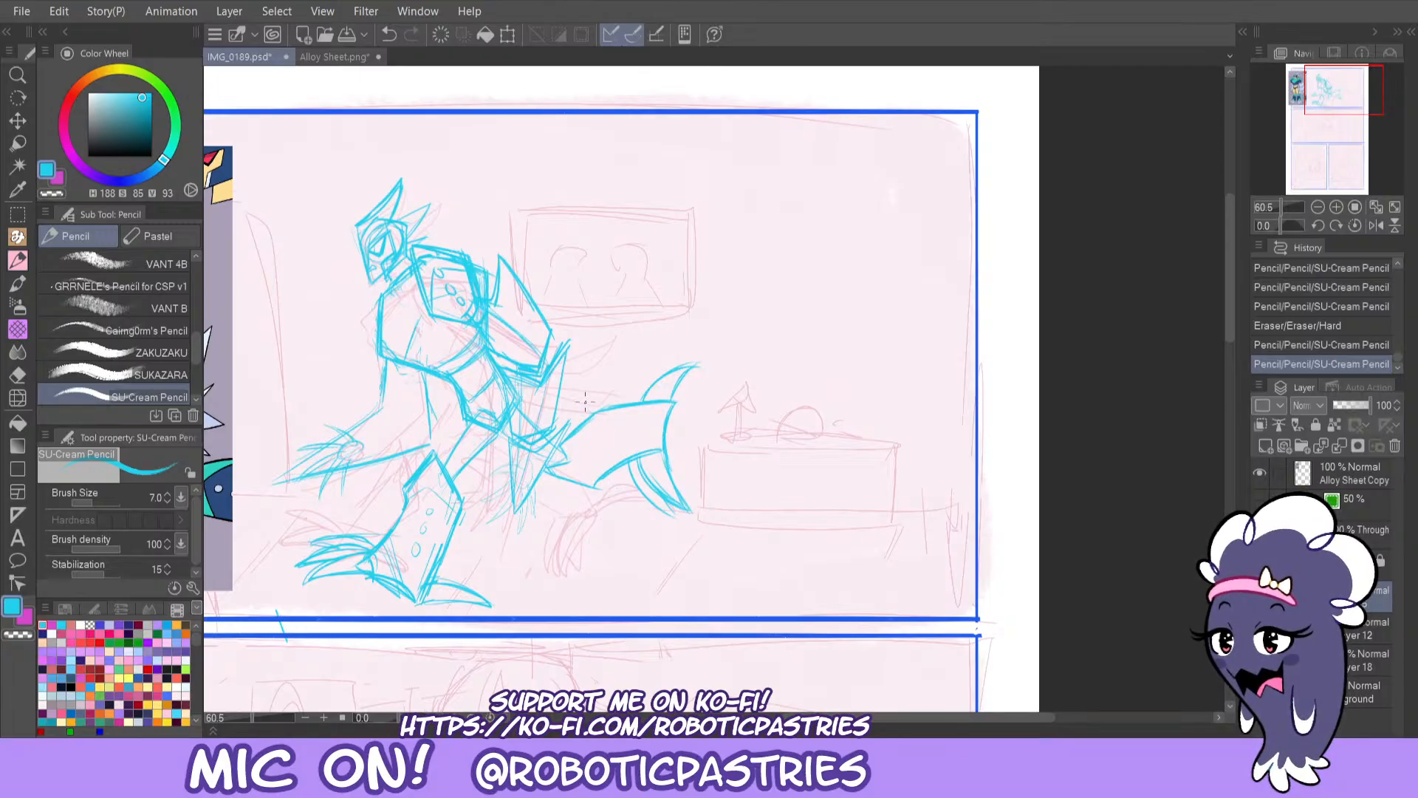
mouse_move(606, 478)
mouse_down()
mouse_move(600, 410)
mouse_move(578, 430)
mouse_move(580, 456)
mouse_move(622, 467)
mouse_move(582, 462)
mouse_up()
key(ctrl+z)
key(ctrl+z)
key(ctrl+z)
drag(582, 462, 584, 429)
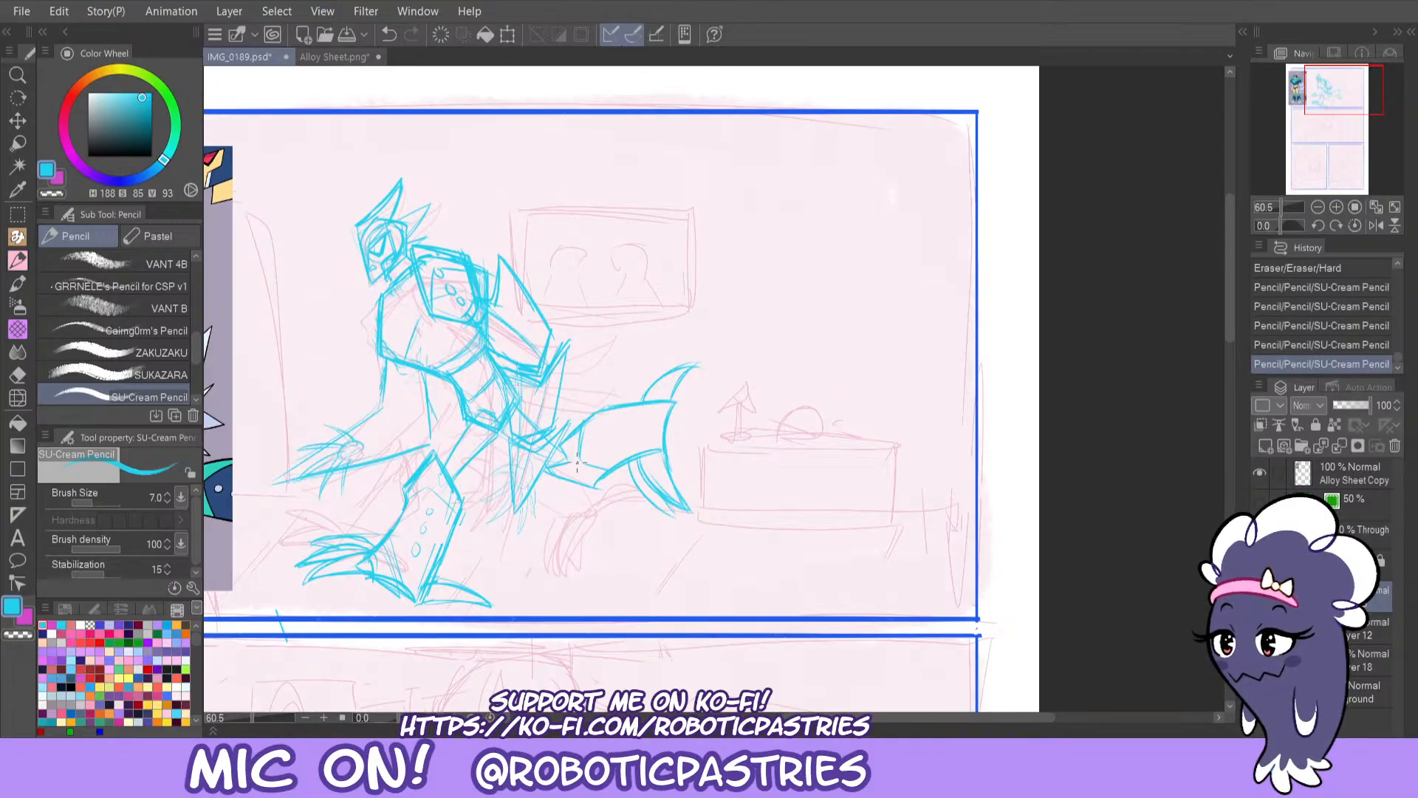
Redraw the trailing boot's lower knee corner and erase the stray lines along its lower edge and lower claw.
key(e)
mouse_move(605, 487)
mouse_down()
mouse_move(595, 495)
mouse_move(592, 479)
mouse_move(607, 489)
mouse_move(561, 450)
mouse_move(618, 404)
mouse_move(672, 395)
mouse_move(675, 489)
mouse_up()
key(p)
key(ctrl+z)
key(ctrl+z)
key(ctrl+z)
key(ctrl+z)
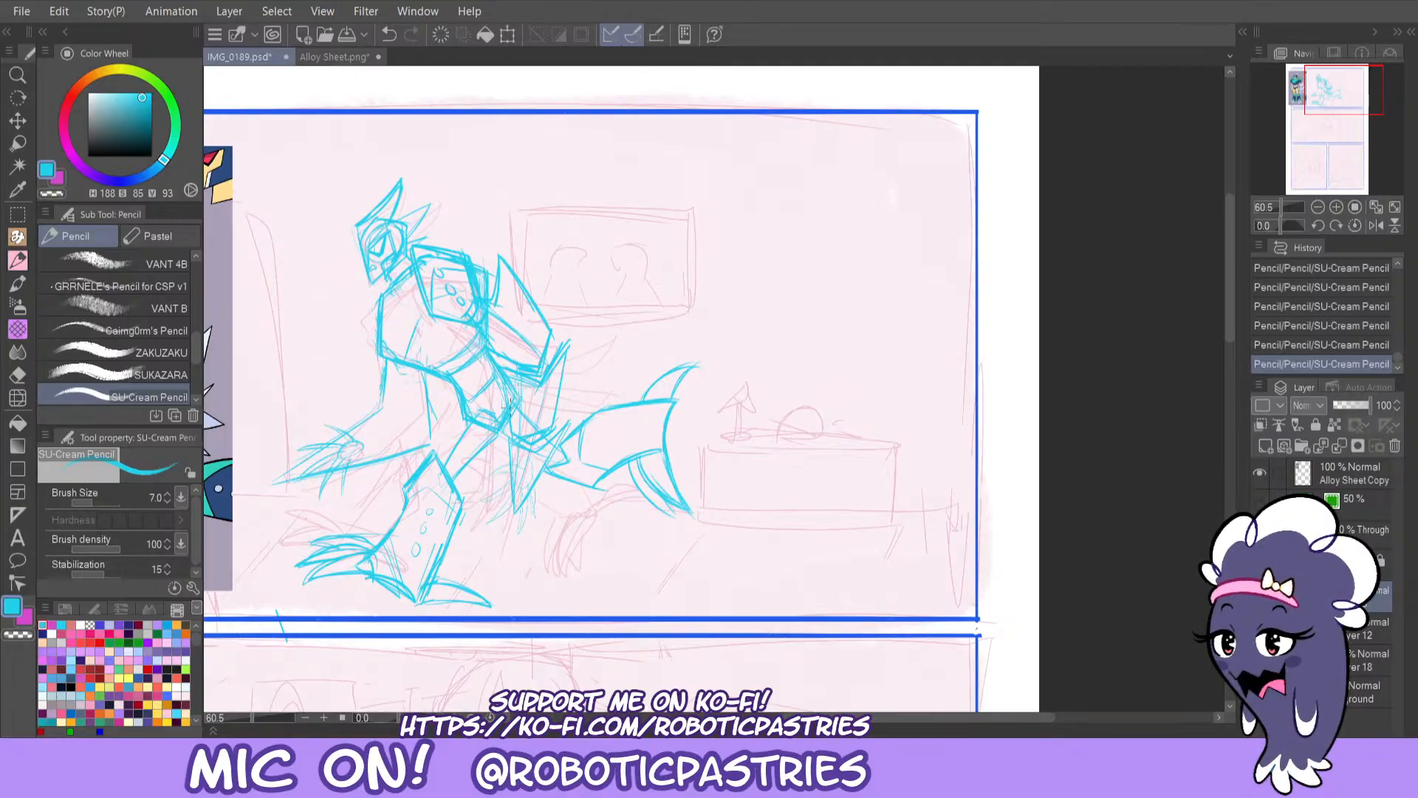
key(e)
mouse_move(600, 491)
mouse_down()
mouse_move(656, 476)
mouse_move(680, 503)
mouse_move(646, 469)
mouse_move(684, 513)
mouse_up()
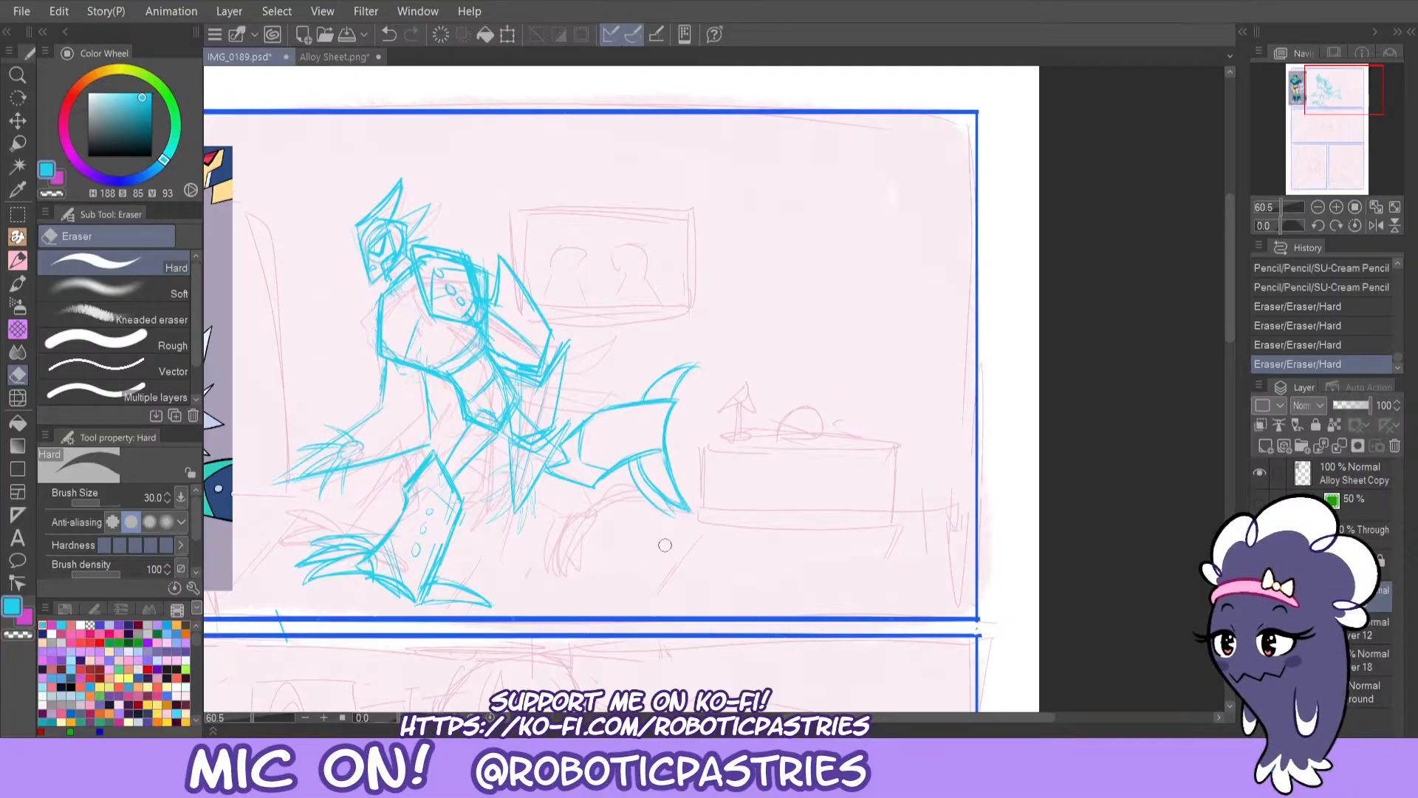
key(p)
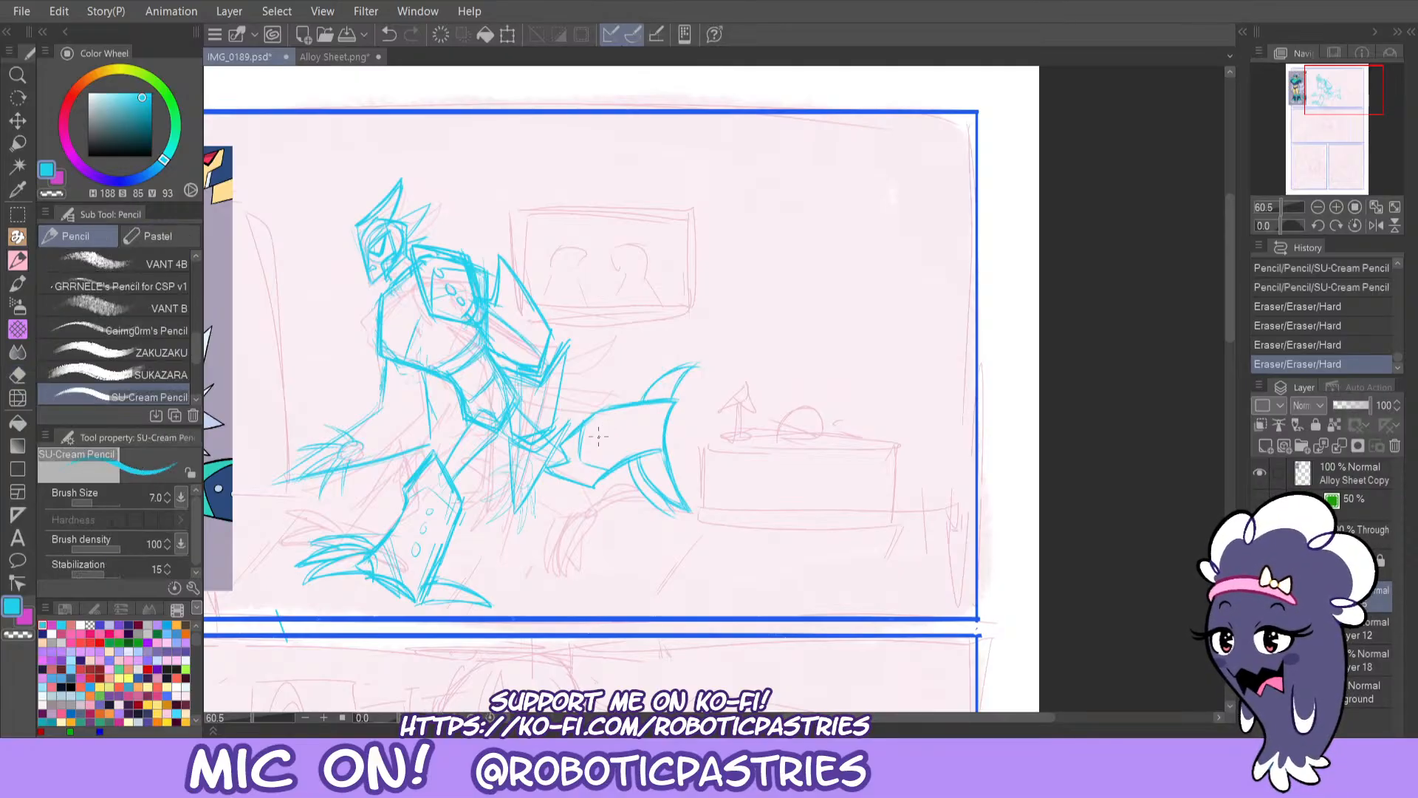
Draw a row of three small ovals along the trailing boot, replacing the first larger attempt, and reinforce the boot's outline.
drag(600, 442, 642, 424)
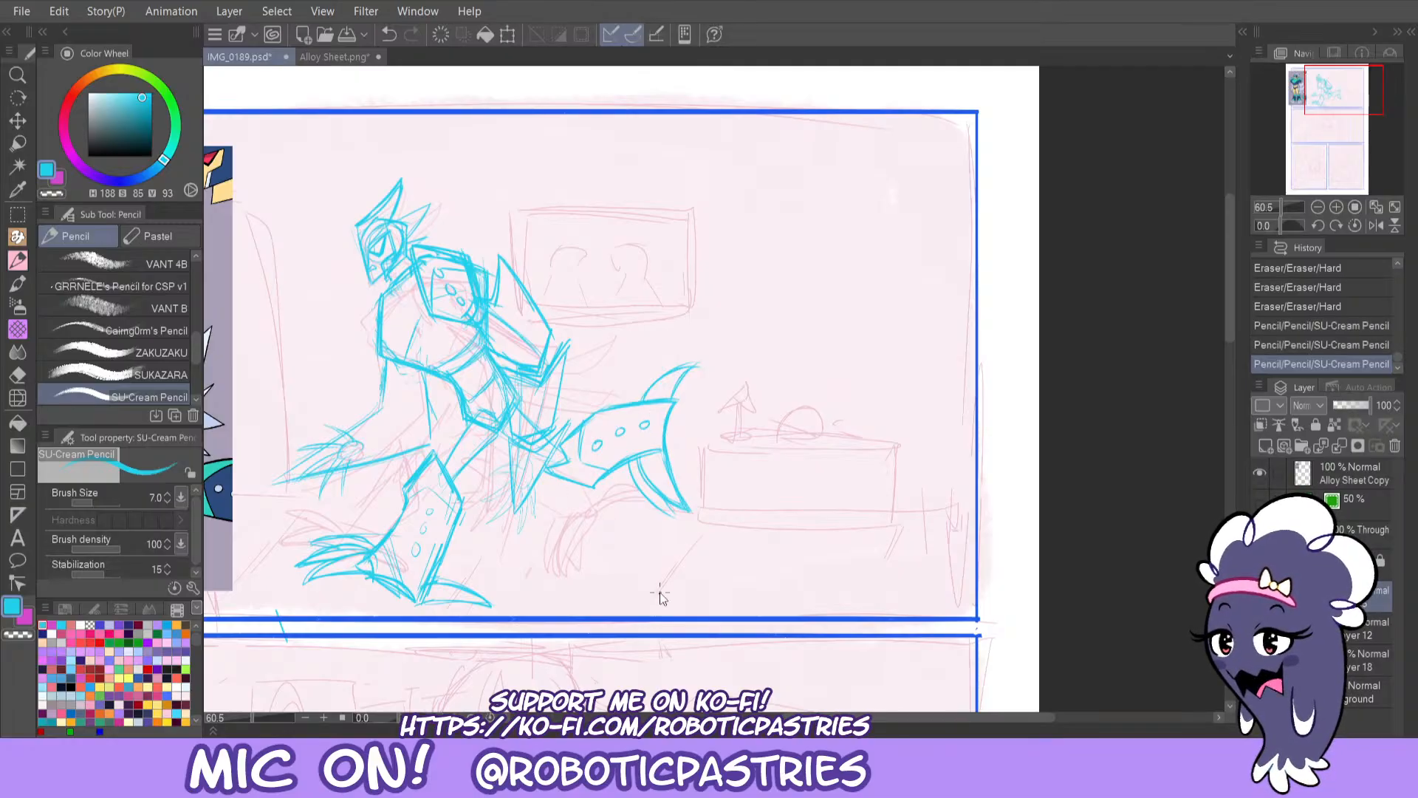
key(ctrl+z)
key(ctrl+z)
key(ctrl+z)
drag(602, 442, 647, 423)
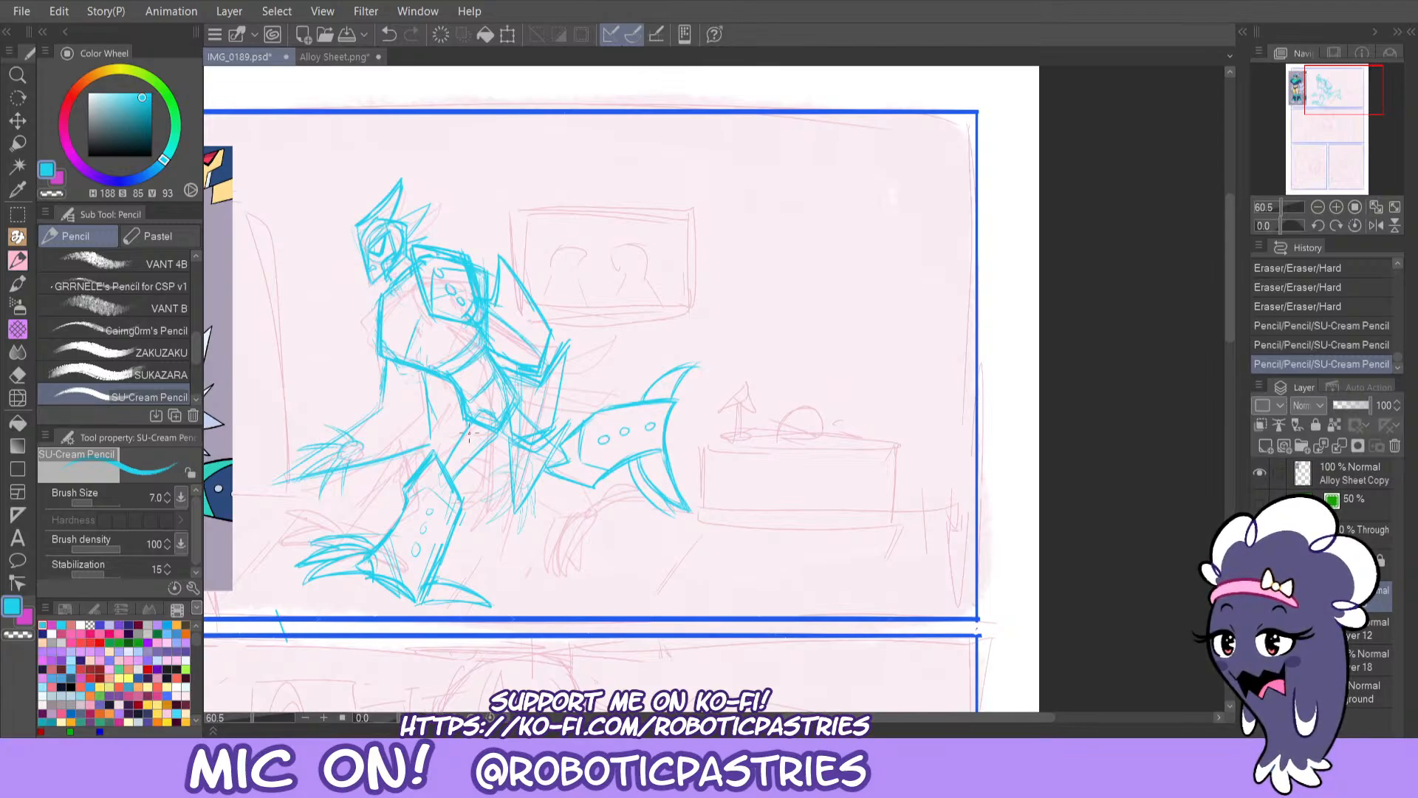
mouse_move(559, 446)
mouse_down()
mouse_move(589, 414)
mouse_move(675, 400)
mouse_move(670, 504)
mouse_up()
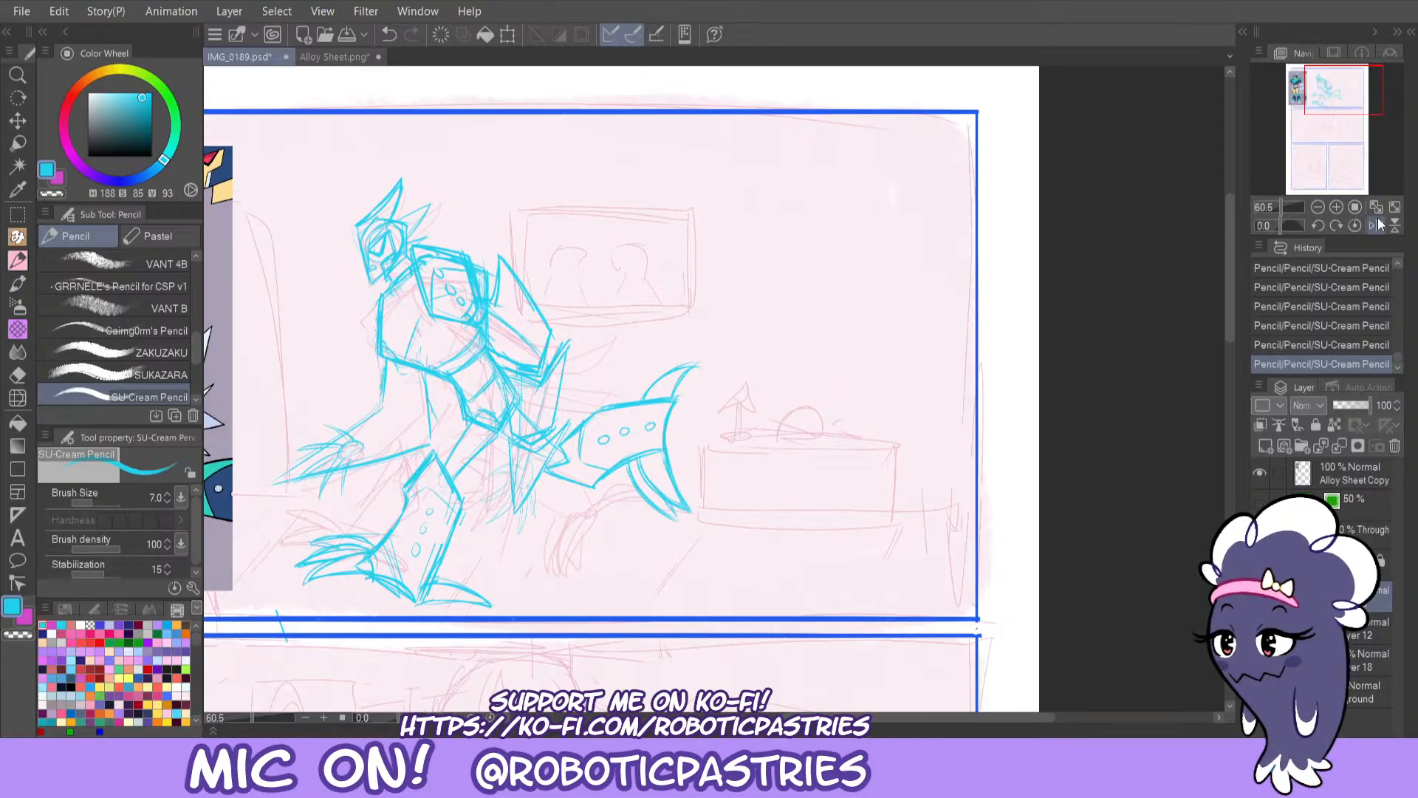
Lasso the outer end of the trailing boot with its claws and move it slightly outward to lengthen the boot.
key(h)
key(m)
click(118, 308)
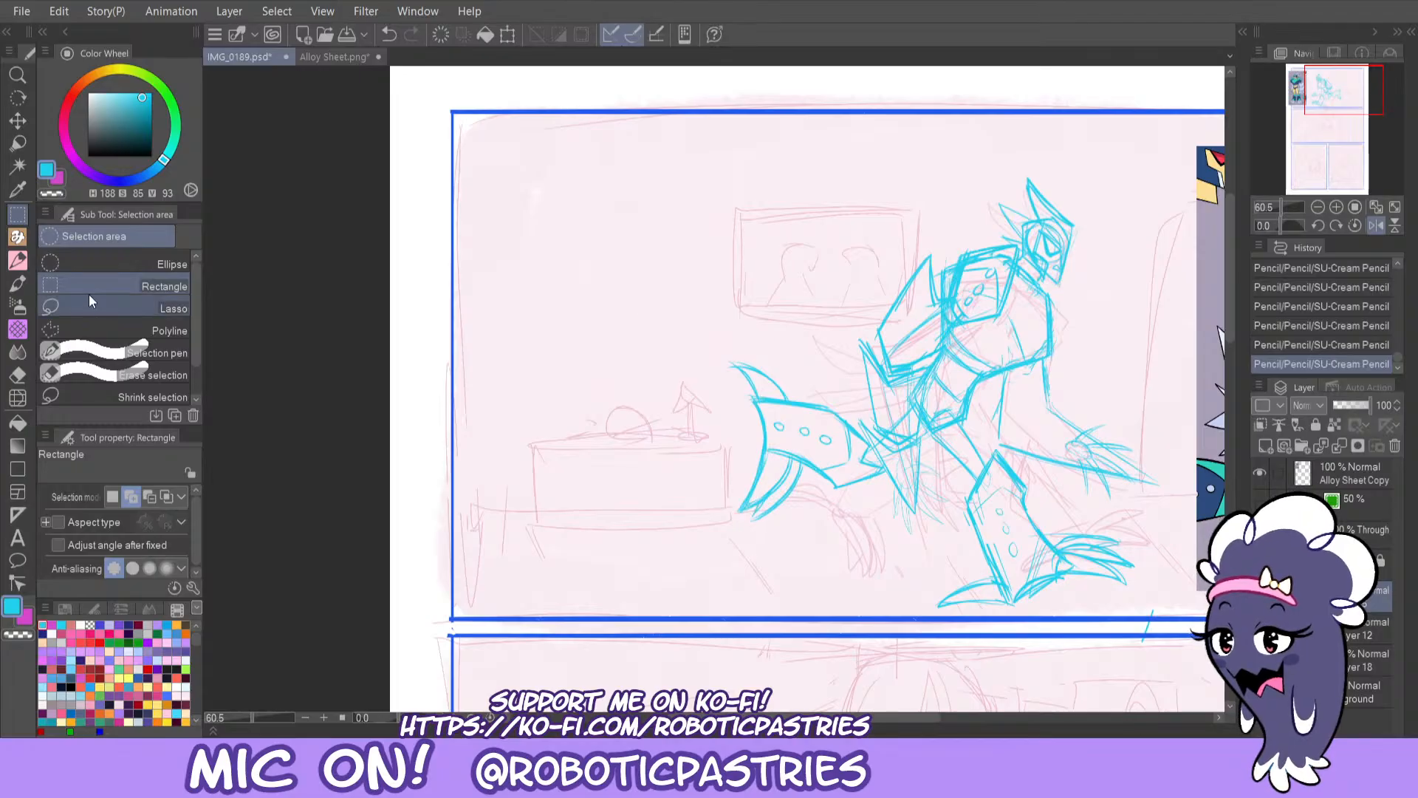
mouse_move(808, 500)
mouse_down()
mouse_move(817, 454)
mouse_move(742, 314)
mouse_move(776, 561)
mouse_up()
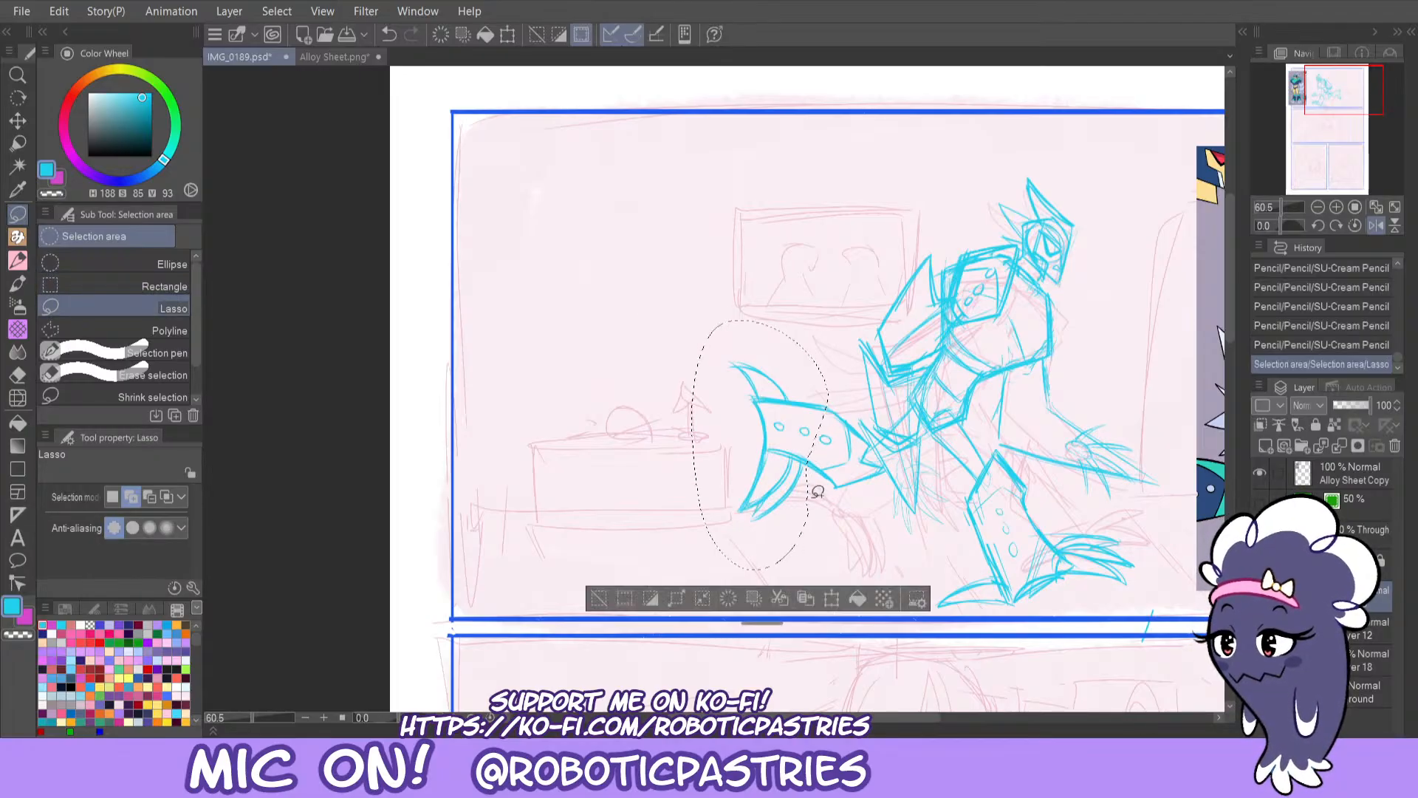
key(k)
drag(756, 446, 744, 440)
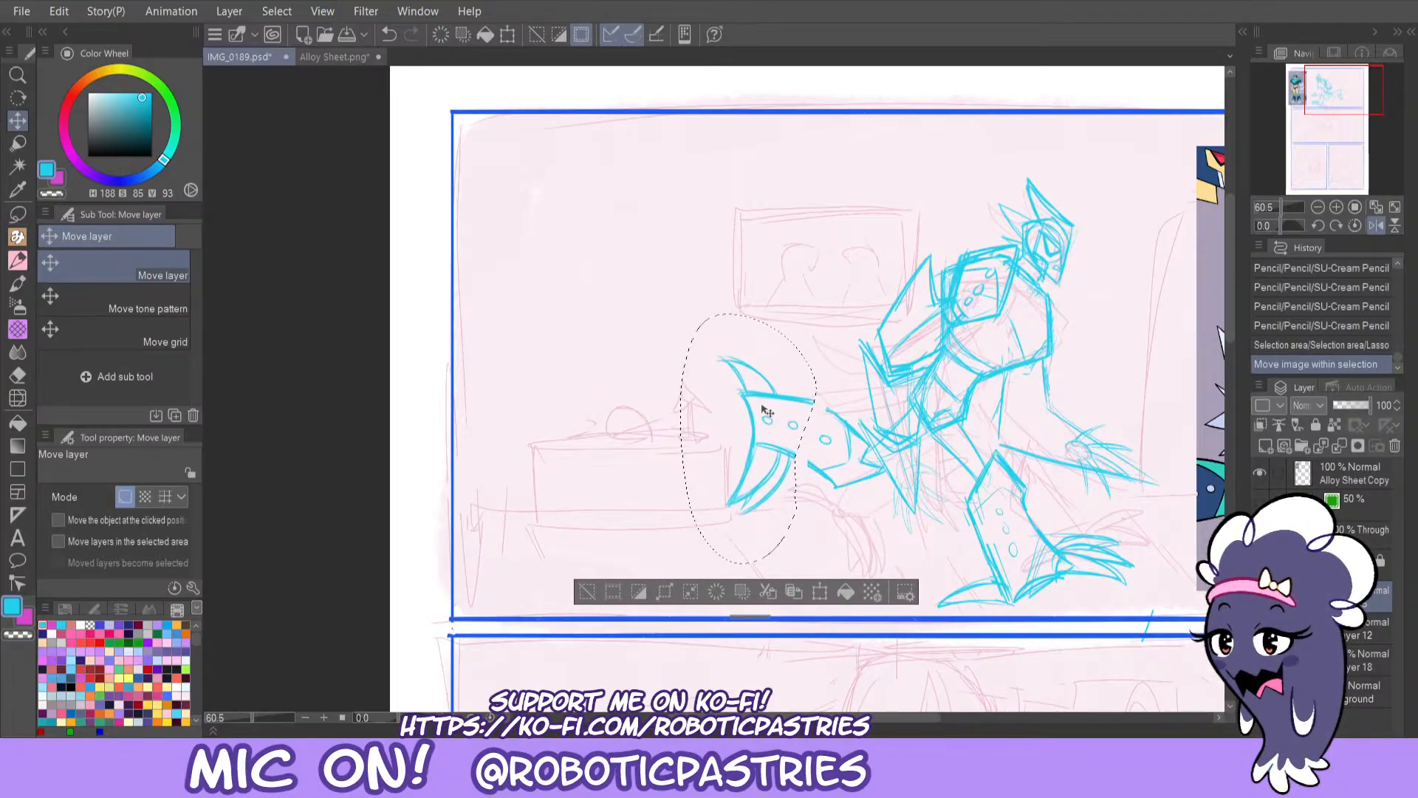
key(ctrl+d)
Redraw the trailing boot's upper and lower edges to bridge the gaps between the moved part and the knee.
key(p)
key(p)
drag(754, 391, 814, 403)
key(ctrl+z)
key(ctrl+z)
key(ctrl+z)
key(ctrl+y)
key(ctrl+y)
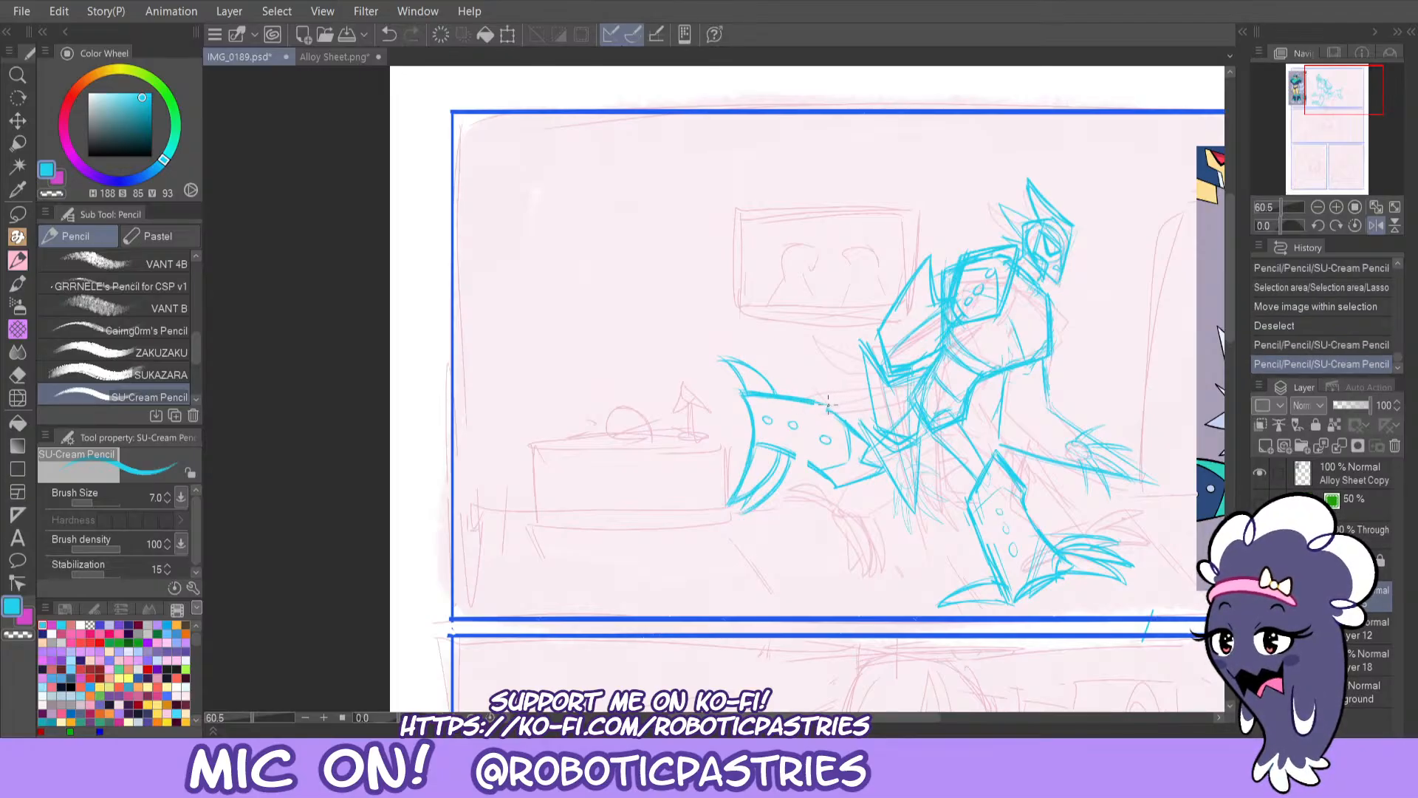
drag(783, 449, 837, 486)
drag(838, 487, 886, 472)
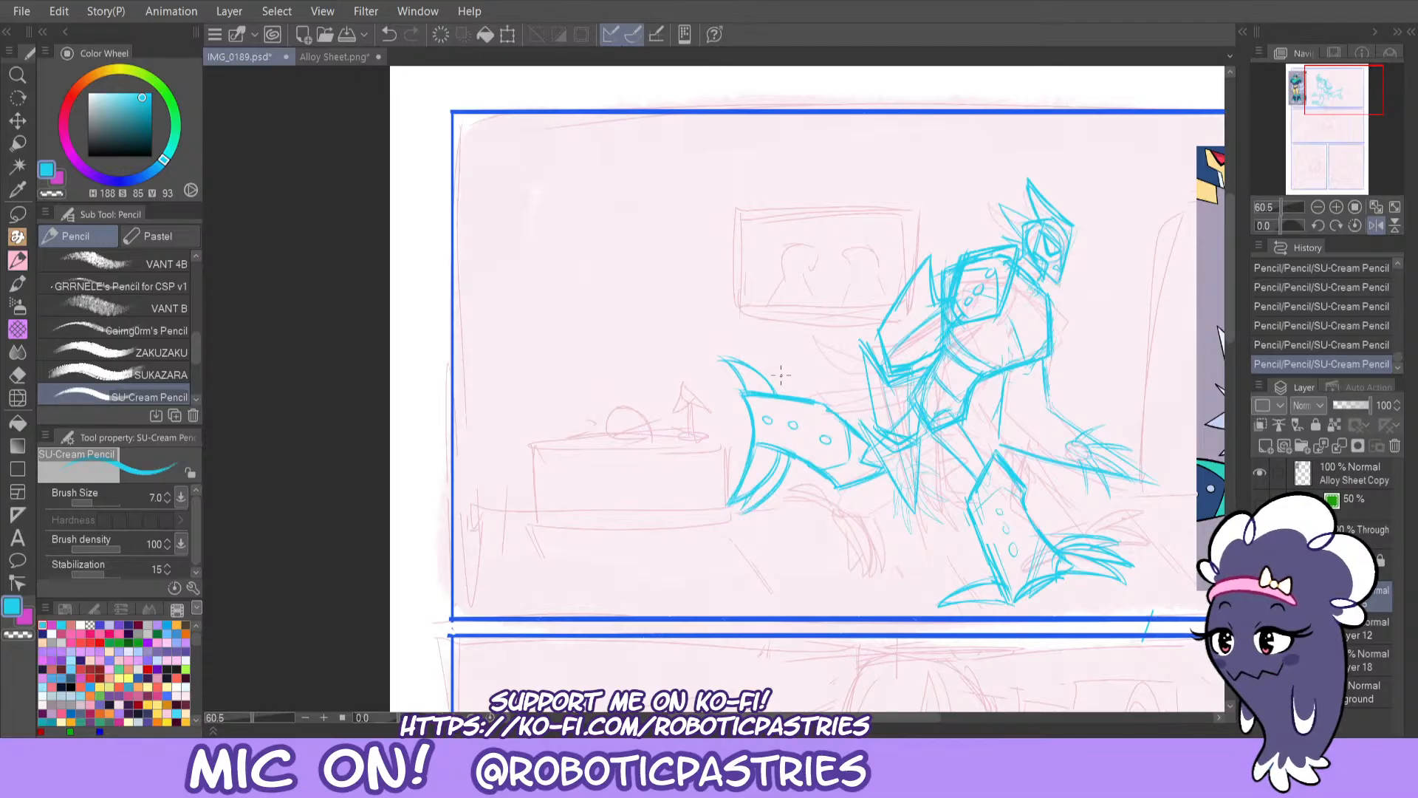
Erase small overlapping lines at the top and along the inner edge of the front arm, just below the chest armour.
click(1376, 226)
mouse_move(1320, 66)
mouse_down()
mouse_move(1315, 86)
mouse_move(1301, 74)
mouse_up()
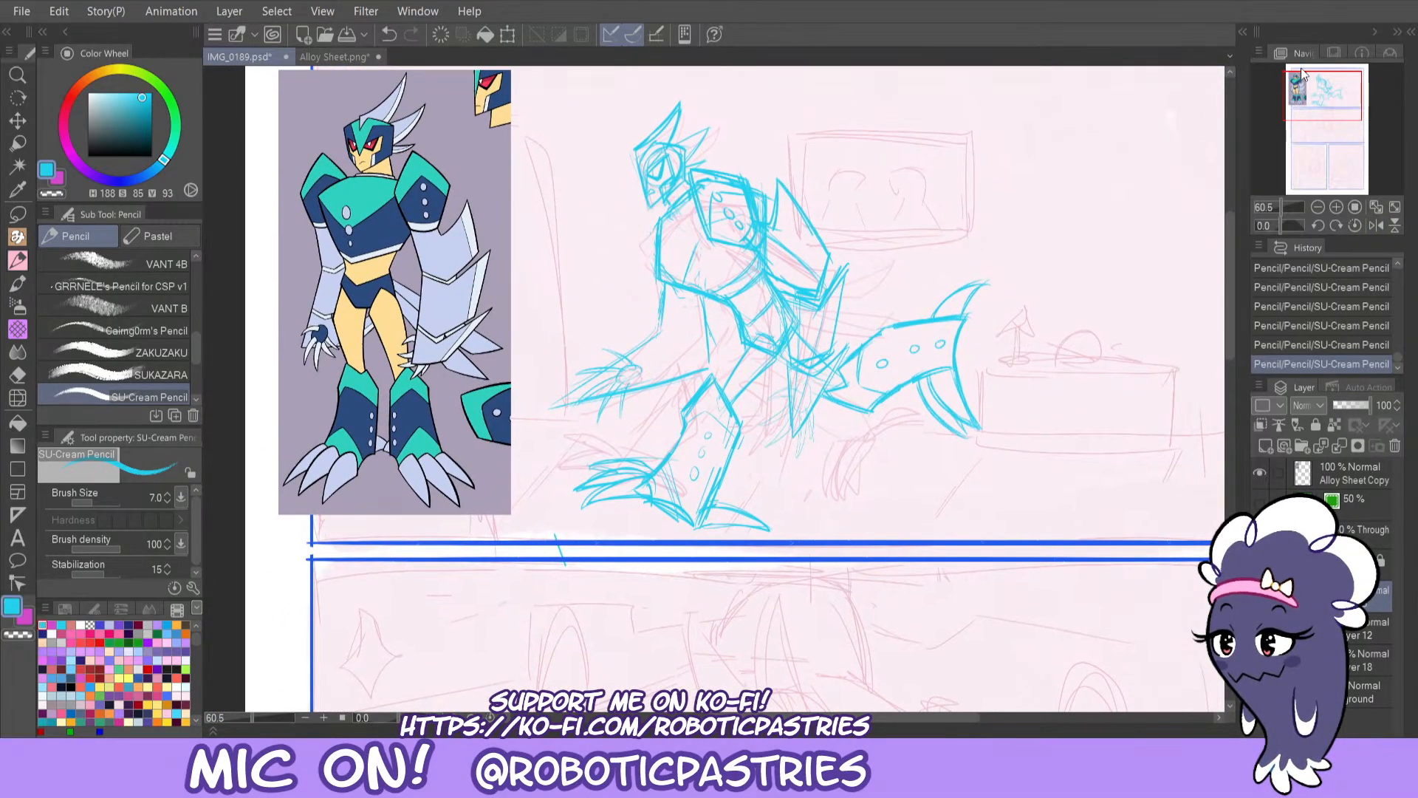
key(e)
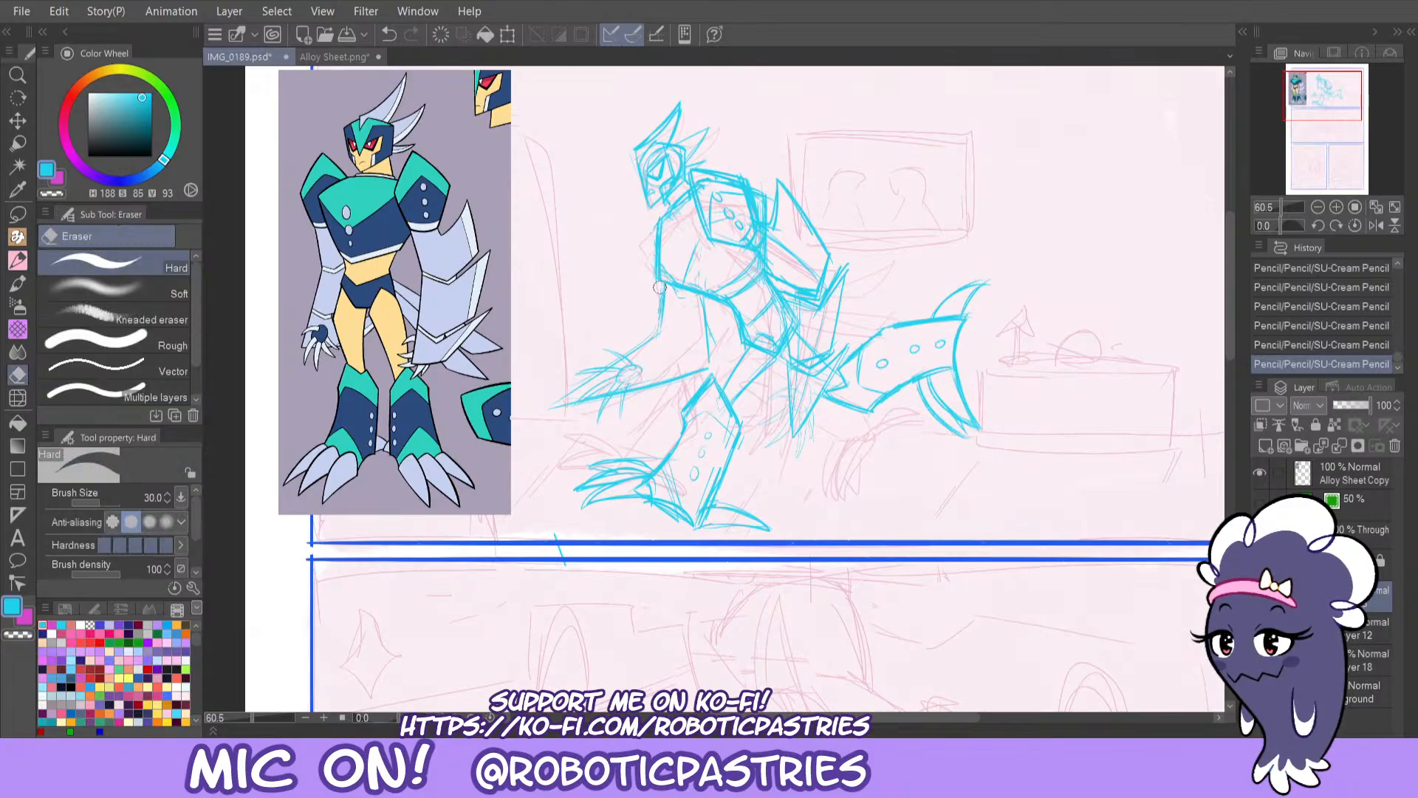
drag(658, 283, 665, 291)
drag(715, 336, 693, 303)
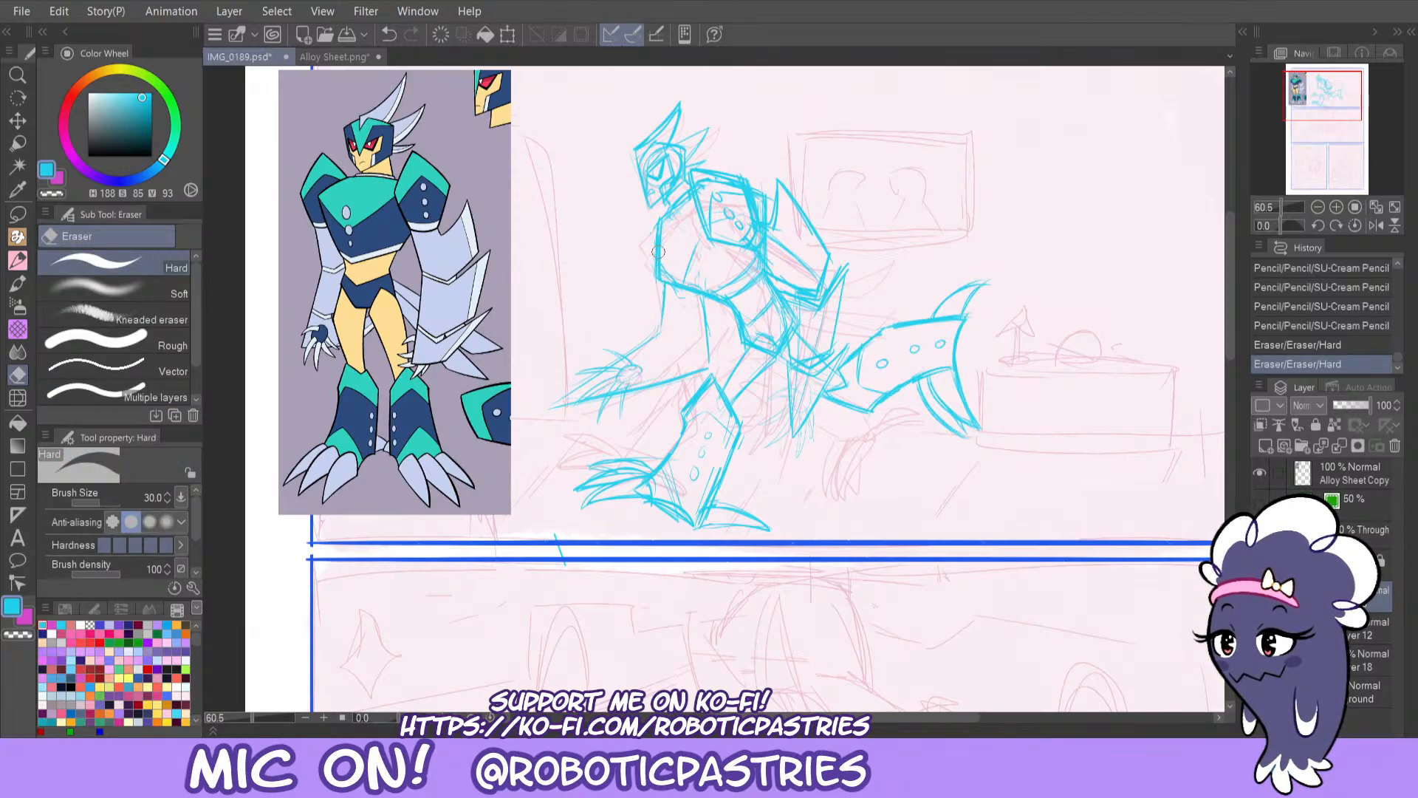
Draw the V-shaped armour line across the front arm and refine the arm's outer edge toward the elbow.
key(p)
key(p)
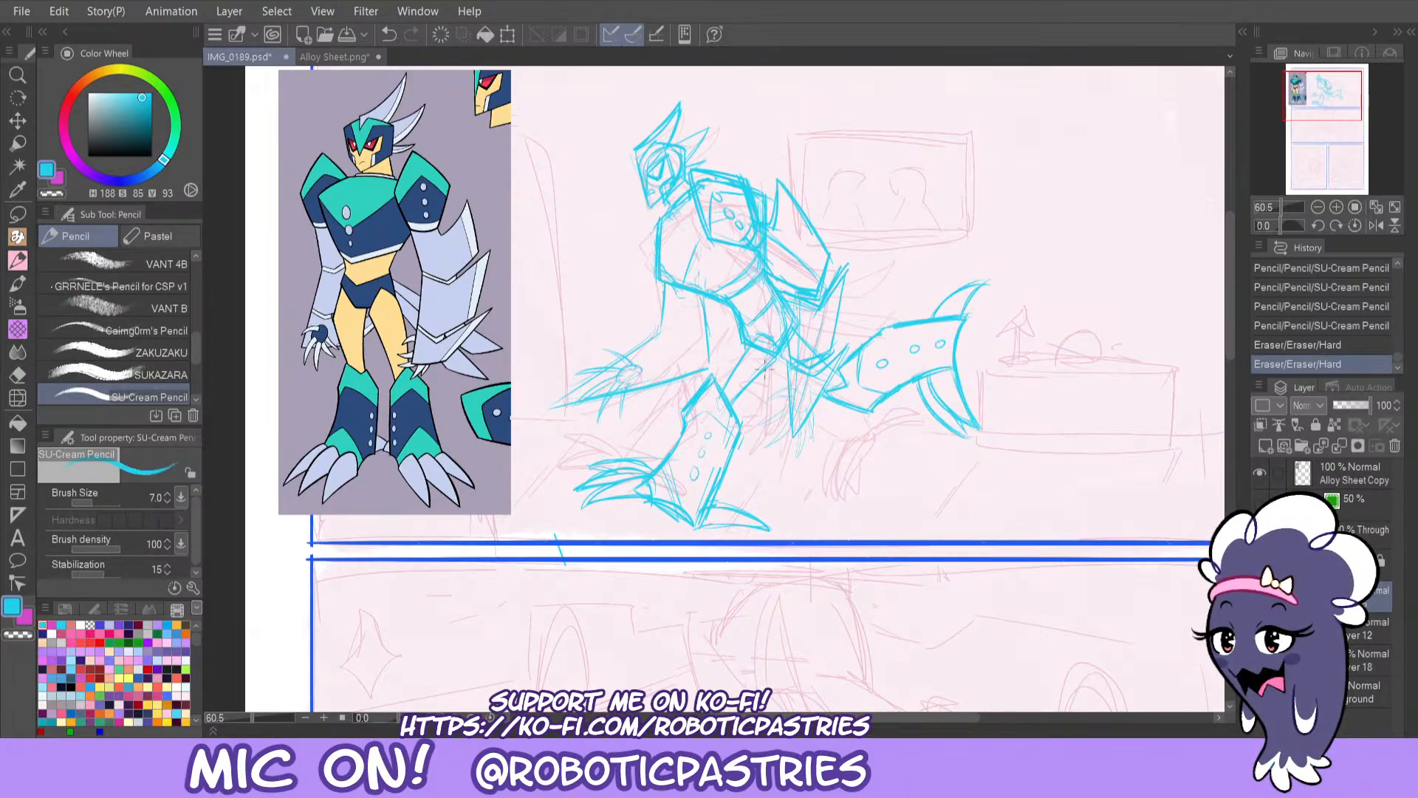
drag(685, 330, 684, 328)
mouse_move(682, 327)
mouse_down()
mouse_move(702, 296)
mouse_move(723, 302)
mouse_up()
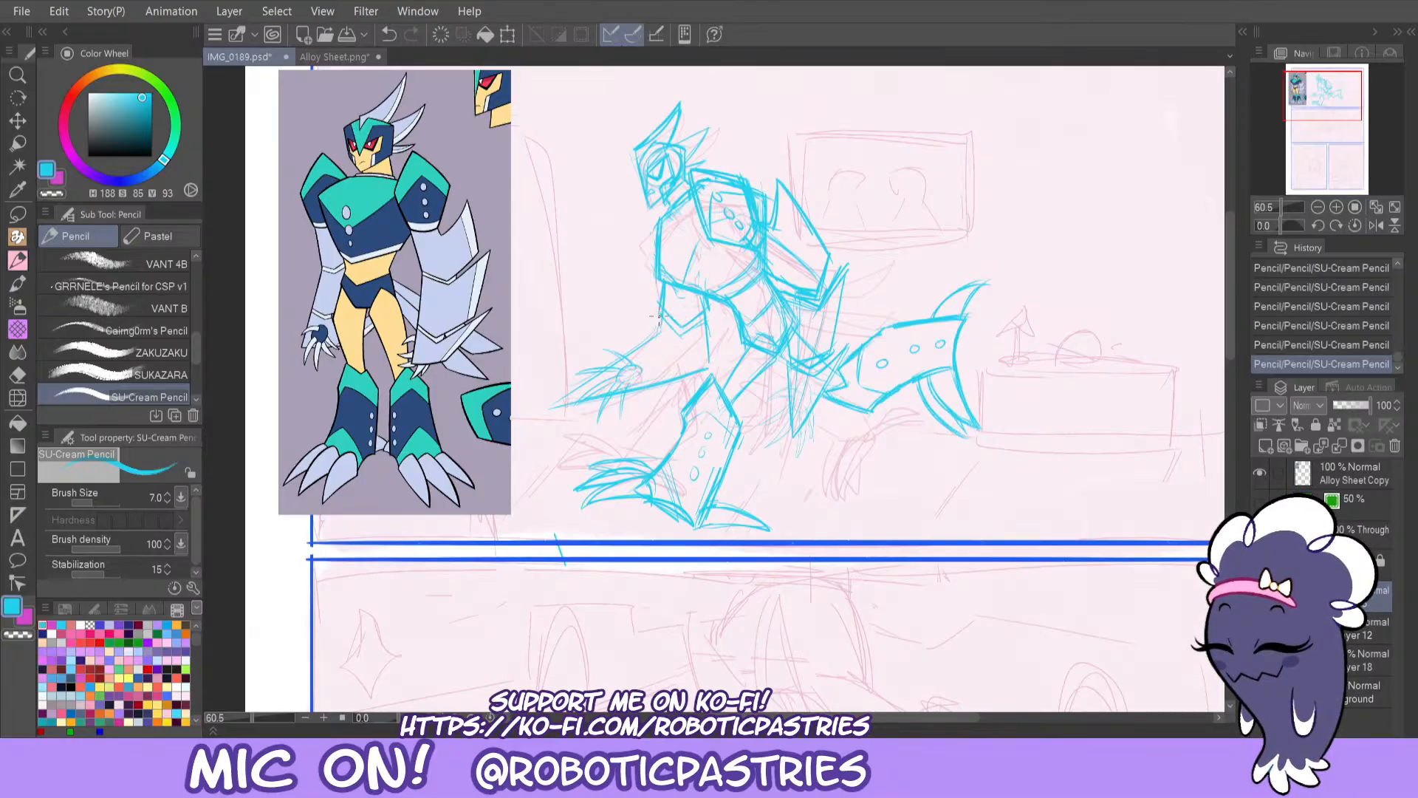
key(ctrl+z)
drag(666, 321, 657, 336)
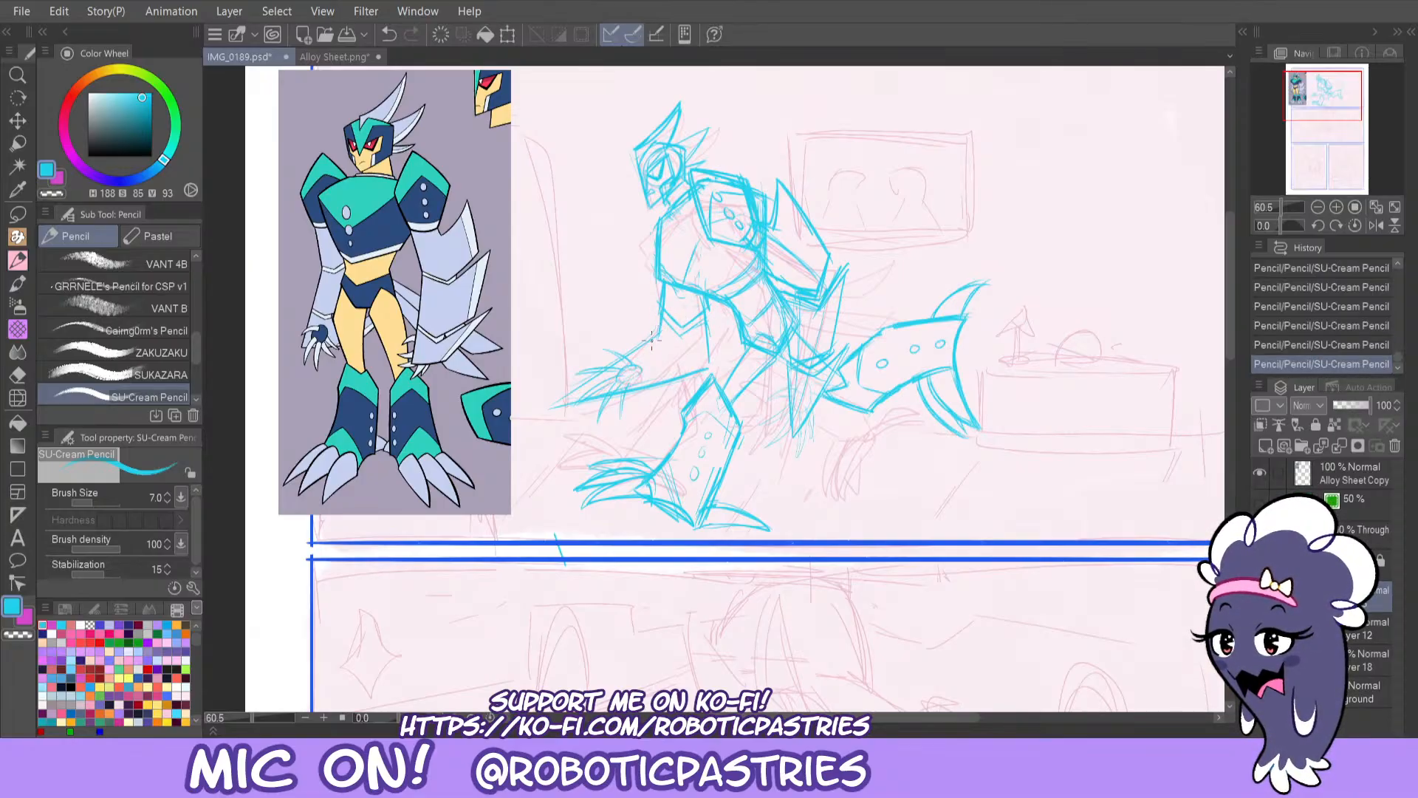
key(ctrl+z)
key(ctrl+z)
key(ctrl+y)
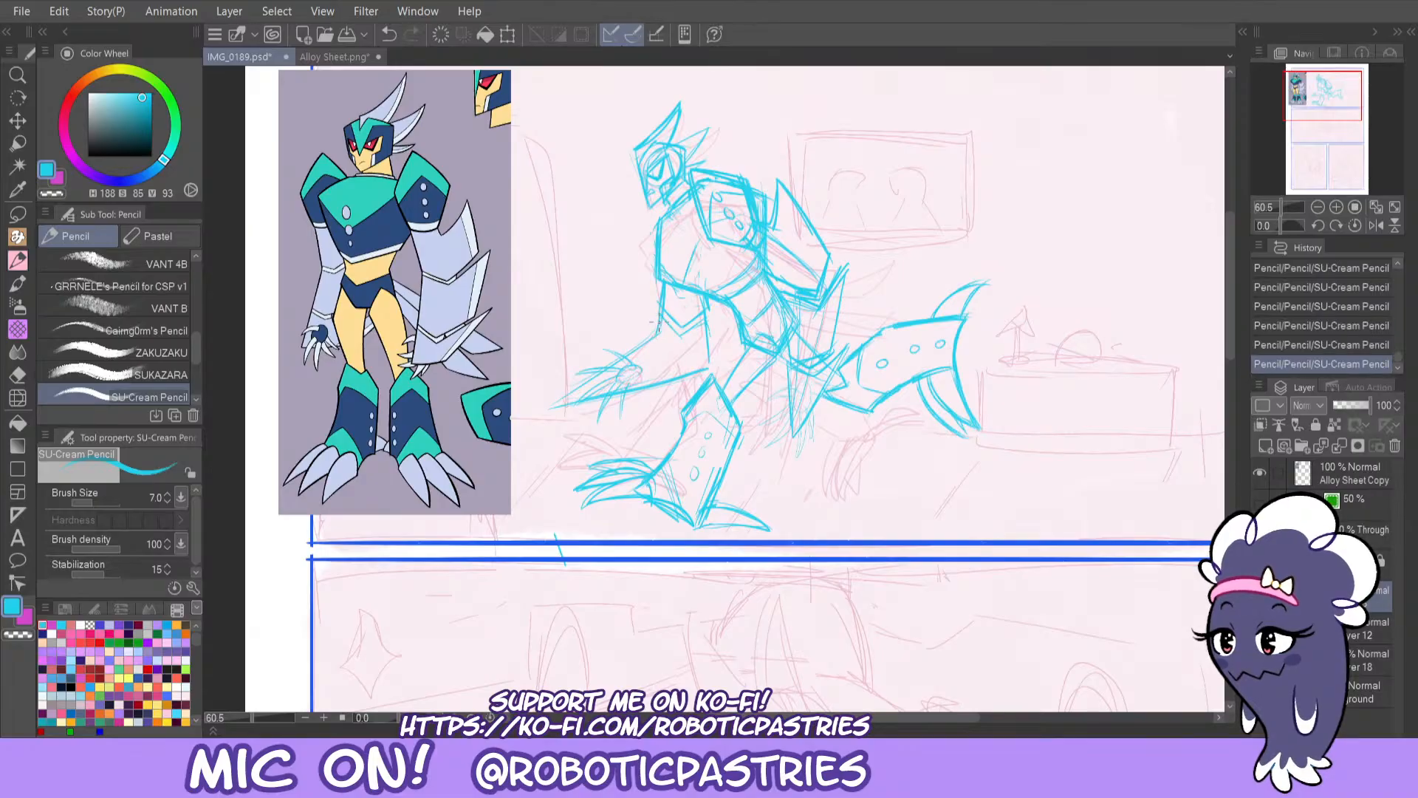
key(ctrl+y)
key(ctrl+z)
key(ctrl+y)
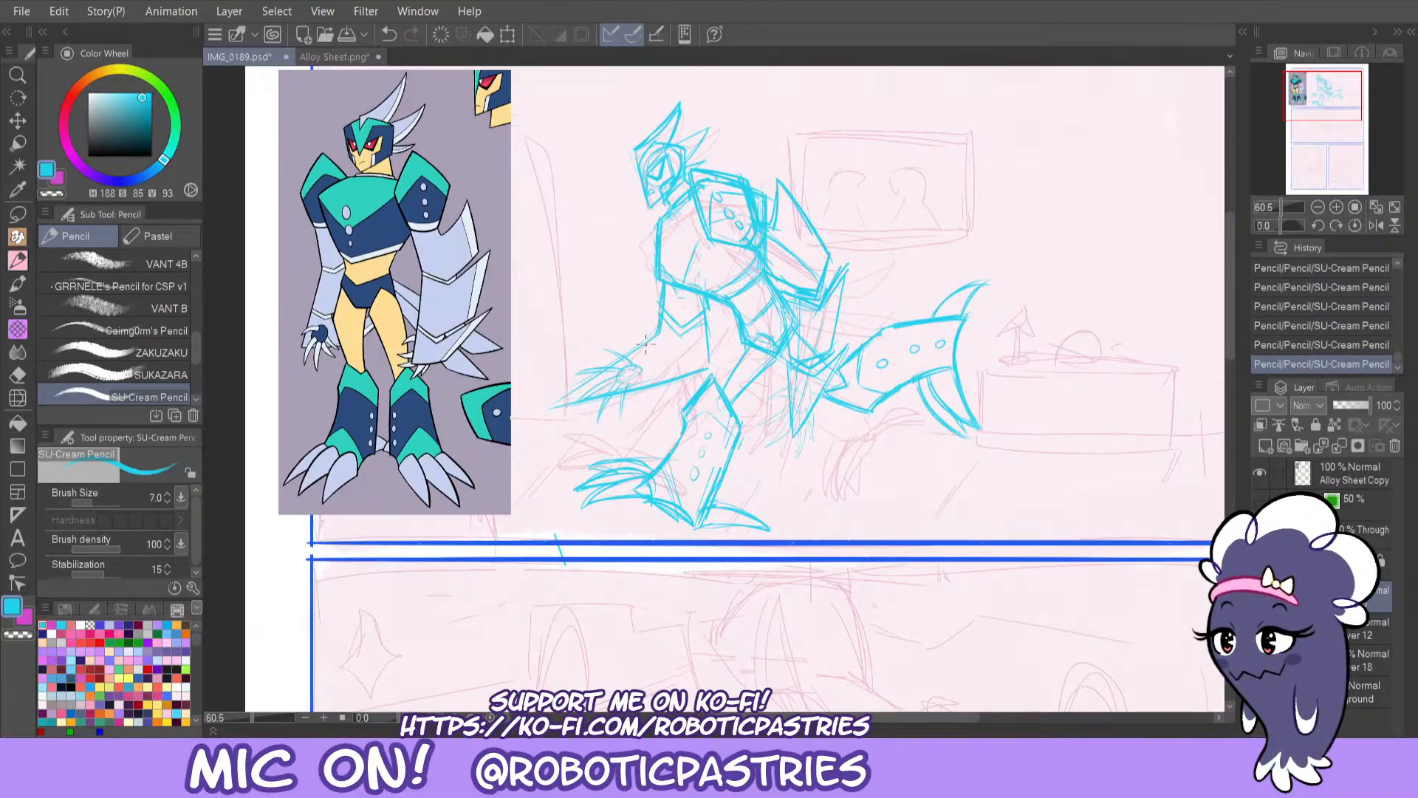
Draw the inner edge of the front arm's armour from beneath the chest down to the elbow.
drag(662, 363, 704, 367)
key(ctrl+z)
key(ctrl+z)
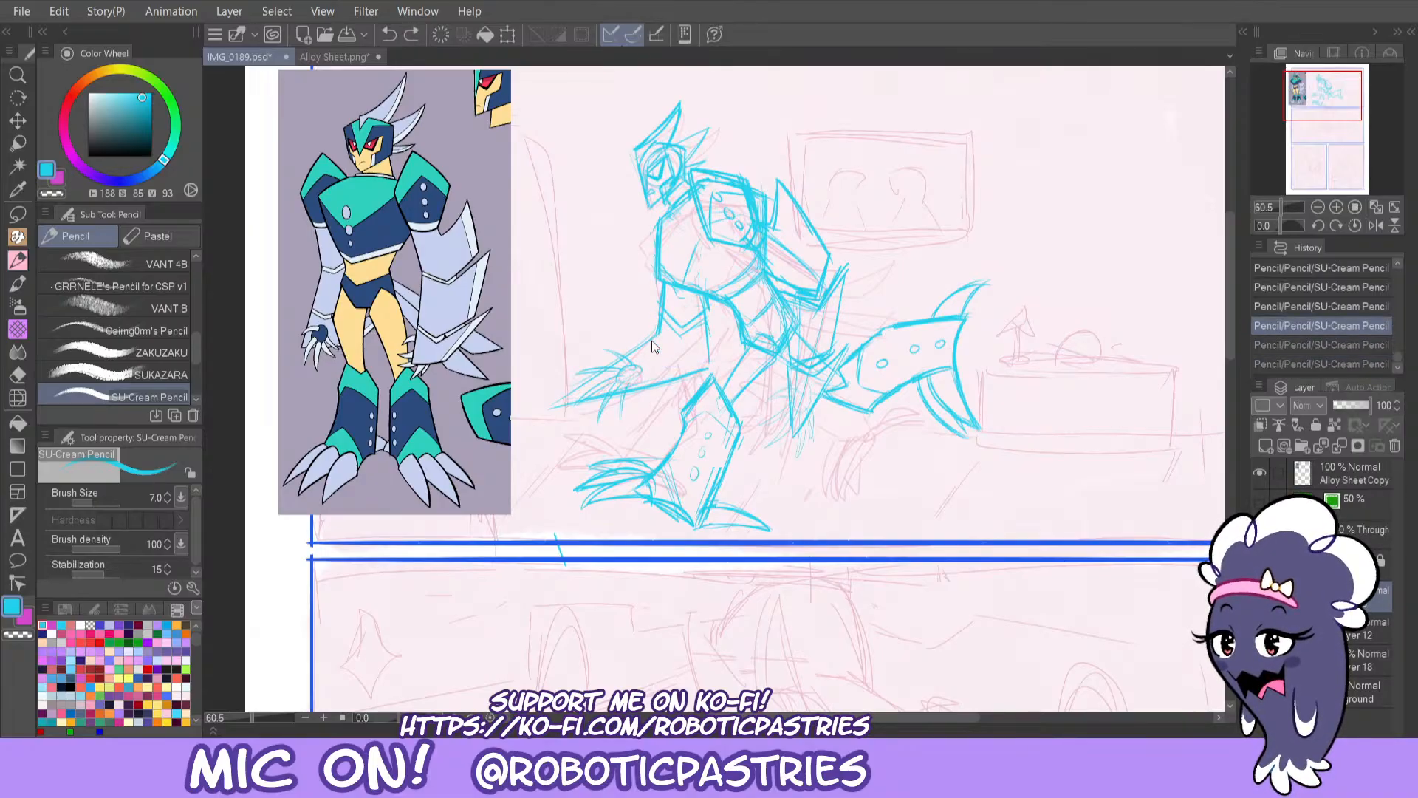
mouse_move(662, 318)
mouse_down()
mouse_move(655, 339)
mouse_move(718, 360)
mouse_up()
drag(711, 303, 716, 359)
key(ctrl+z)
key(ctrl+y)
key(ctrl+z)
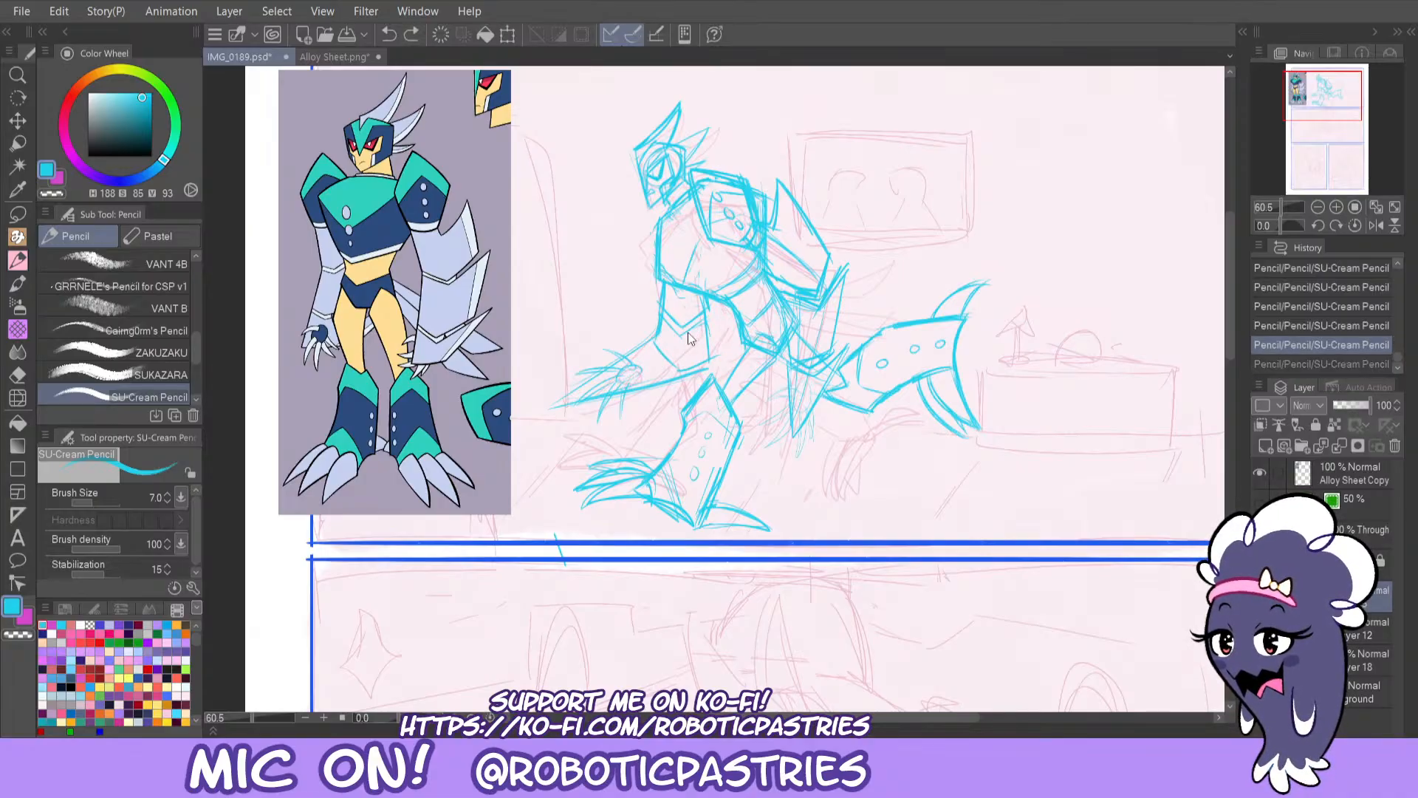
key(ctrl+y)
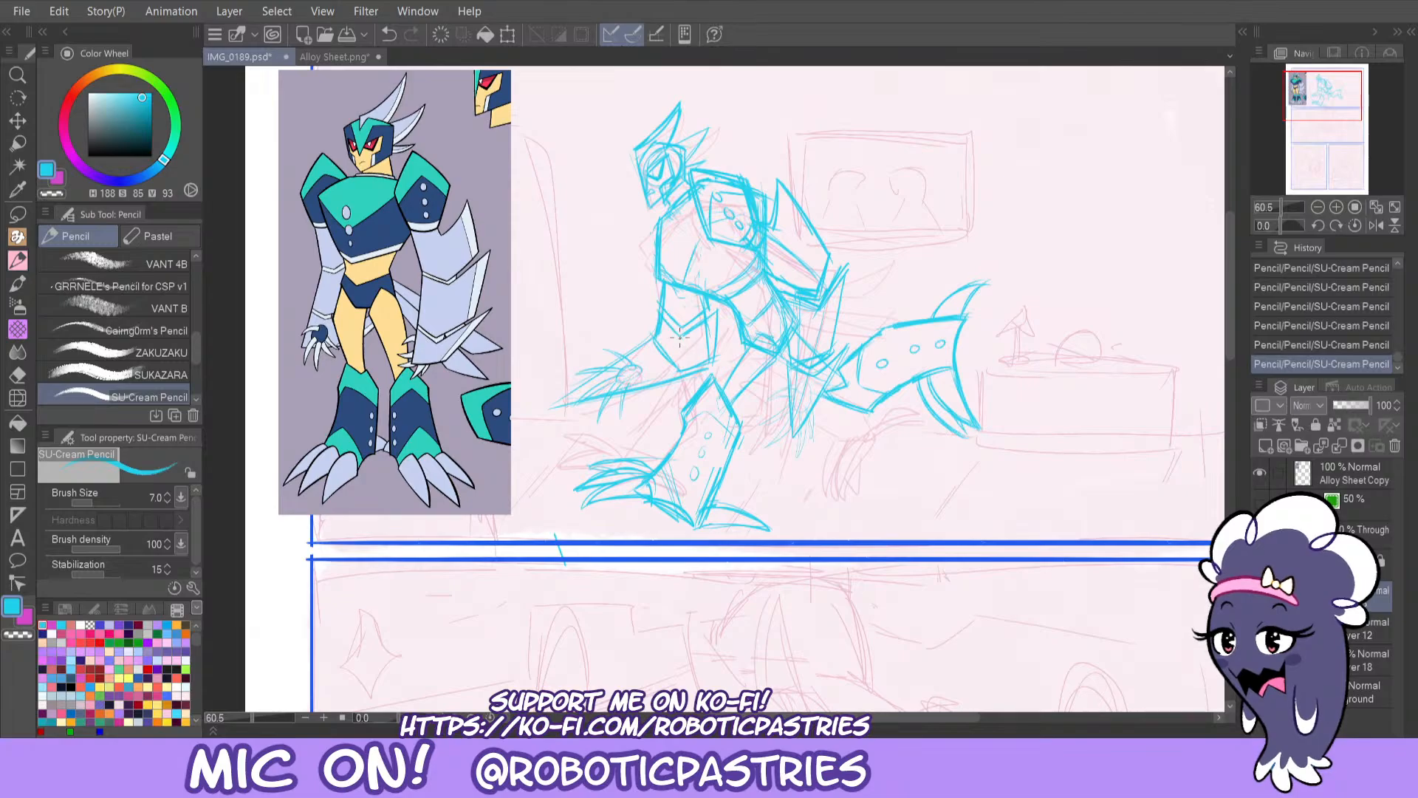
drag(719, 311, 713, 362)
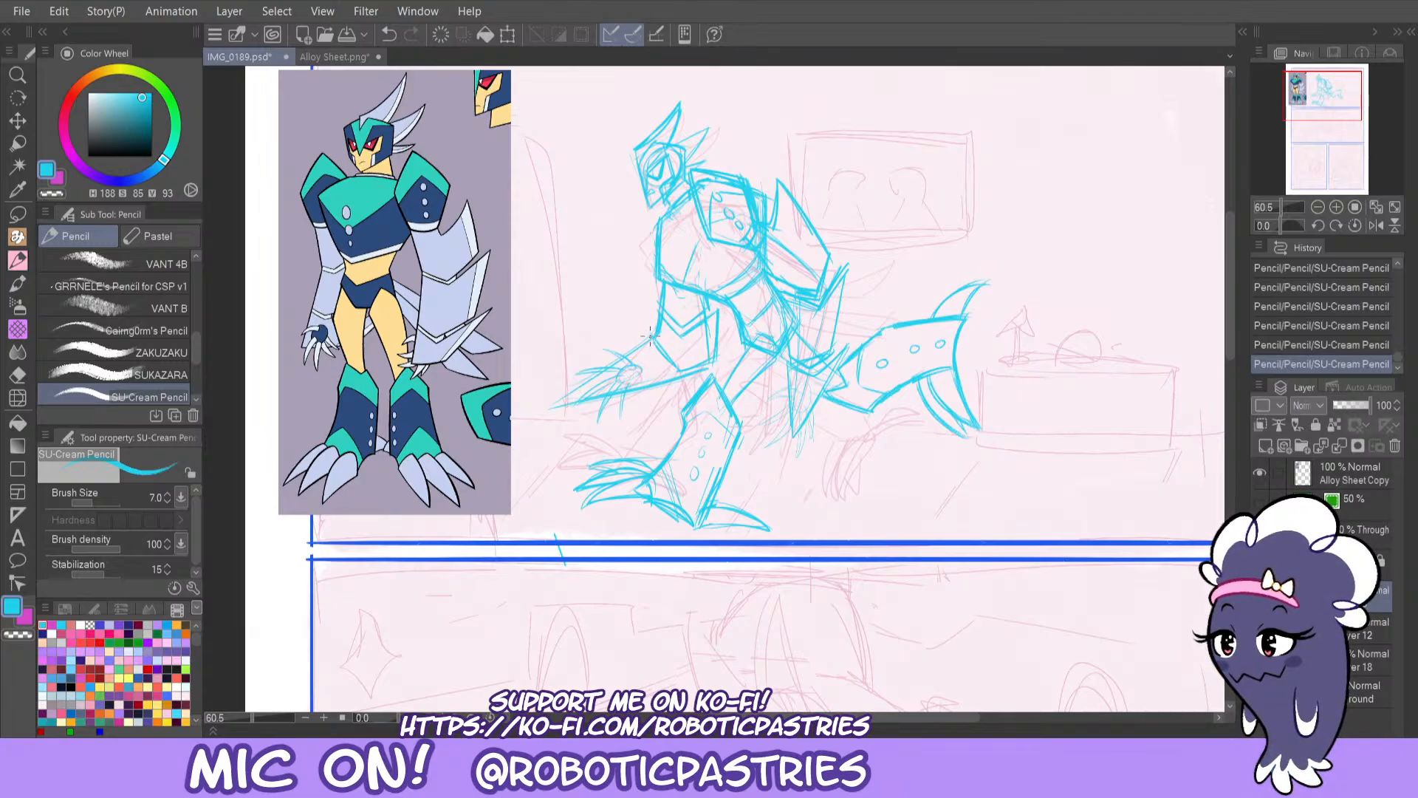
Draw the diagonal edge separating the elbow from the front forearm and redraw the forearm's lower edge with darker strokes.
drag(651, 336, 680, 377)
key(ctrl+z)
key(ctrl+z)
key(ctrl+z)
drag(679, 375, 710, 362)
key(ctrl+z)
drag(716, 368, 669, 382)
mouse_move(714, 369)
mouse_down()
mouse_move(628, 391)
mouse_move(698, 376)
mouse_move(684, 410)
mouse_move(669, 383)
mouse_up()
key(ctrl+z)
key(ctrl+z)
key(ctrl+z)
key(ctrl+z)
drag(697, 376, 646, 389)
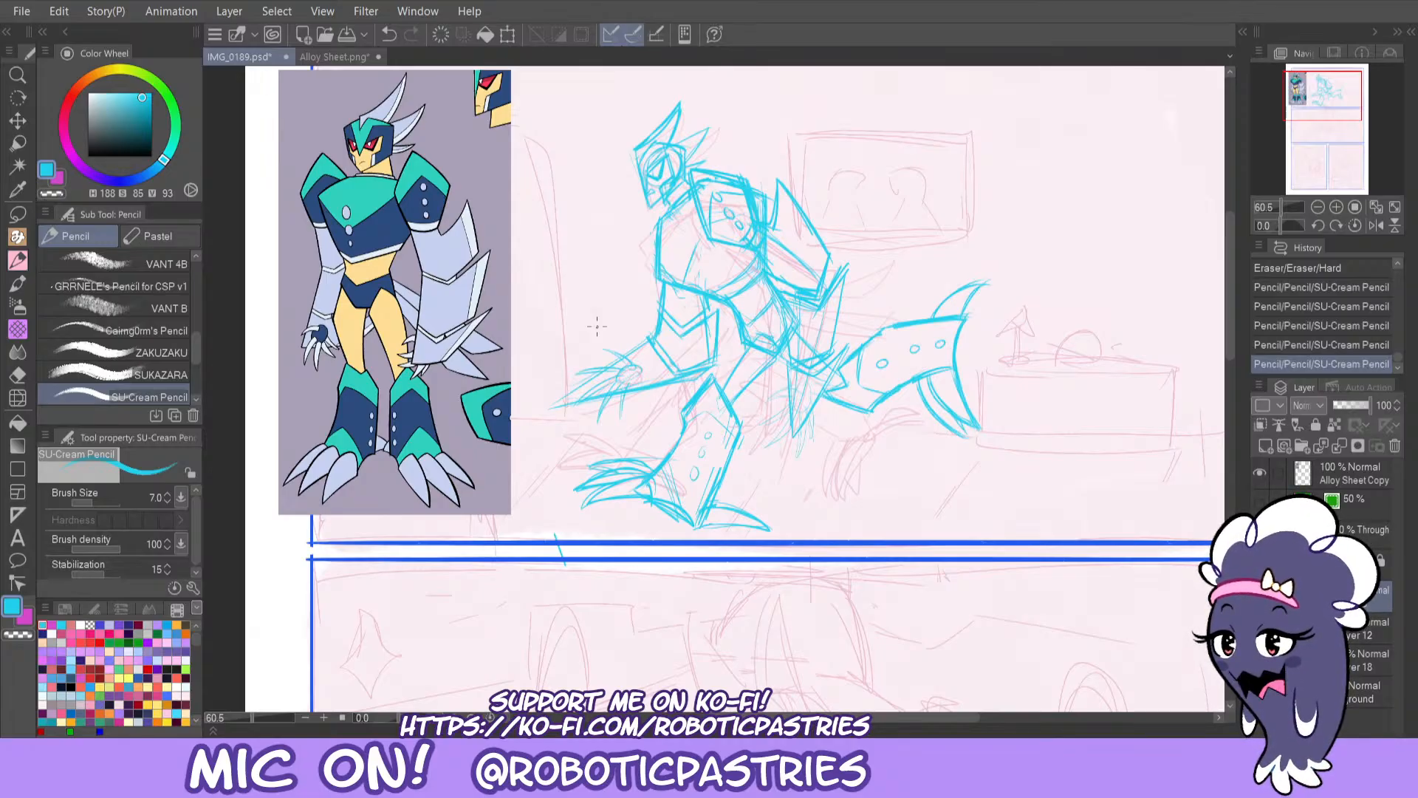
Reinforce the front arm's inner line and the rear arm's edge, and try strokes along the front forearm's lower edge.
drag(709, 317, 711, 345)
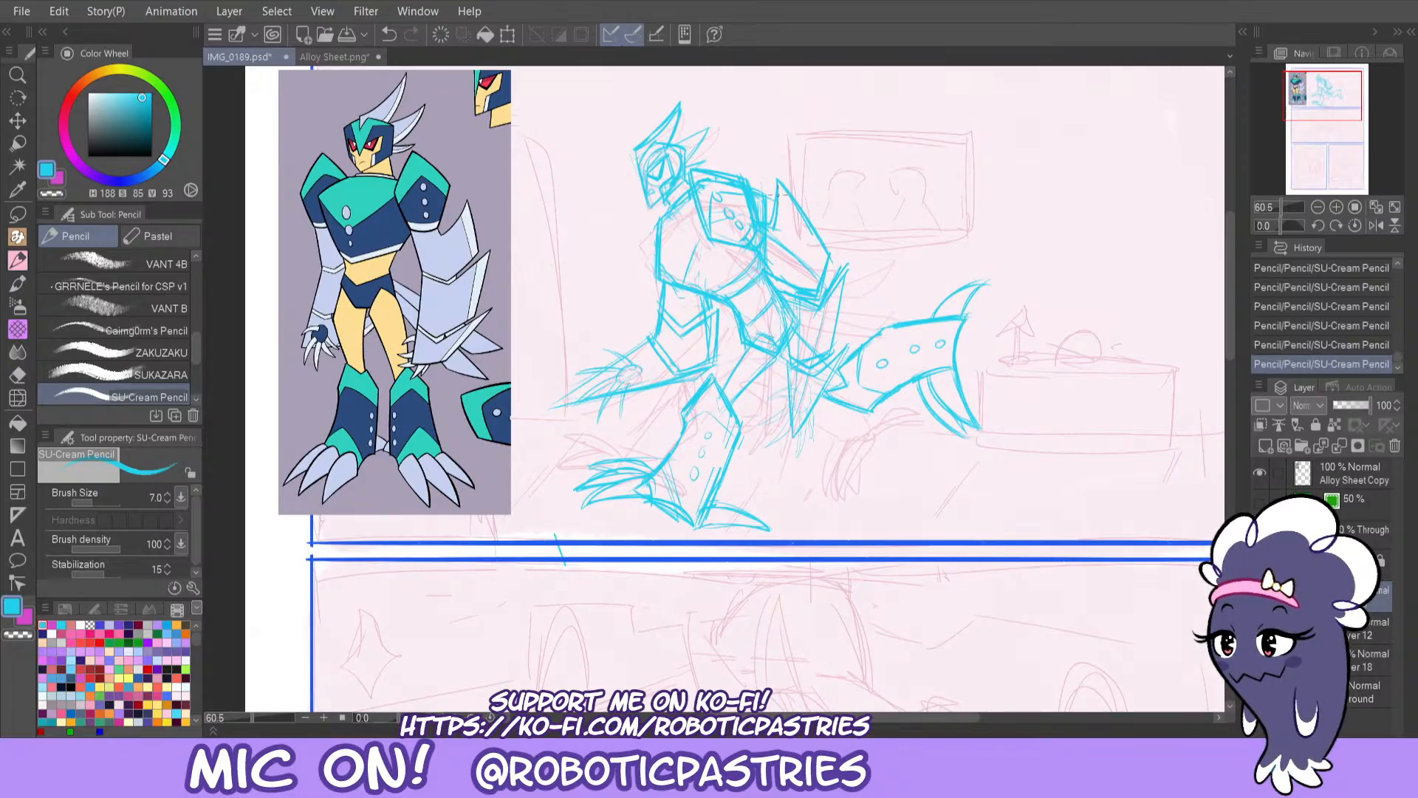
drag(831, 295, 819, 367)
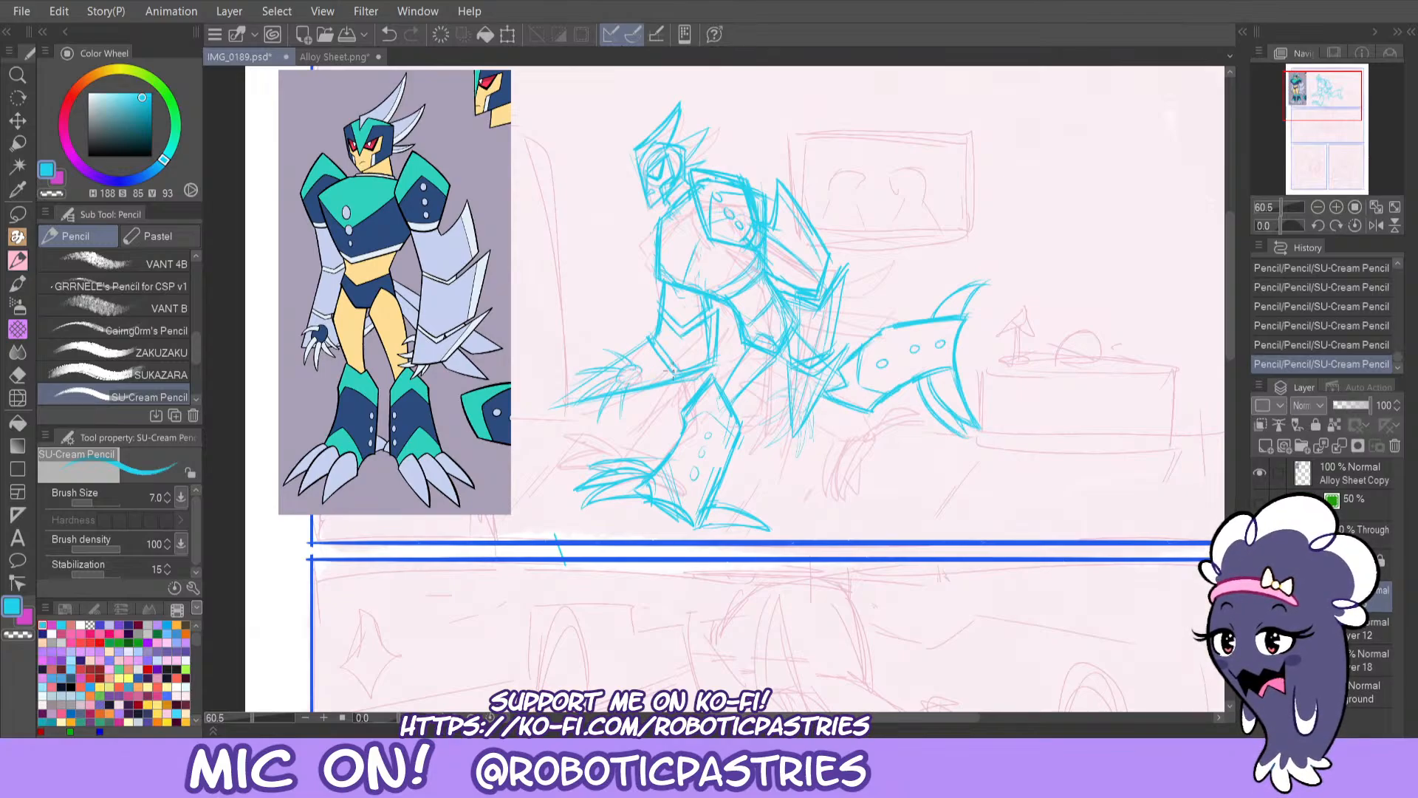
mouse_move(669, 373)
mouse_down()
mouse_move(543, 404)
mouse_move(593, 390)
mouse_move(559, 405)
mouse_up()
key(ctrl+z)
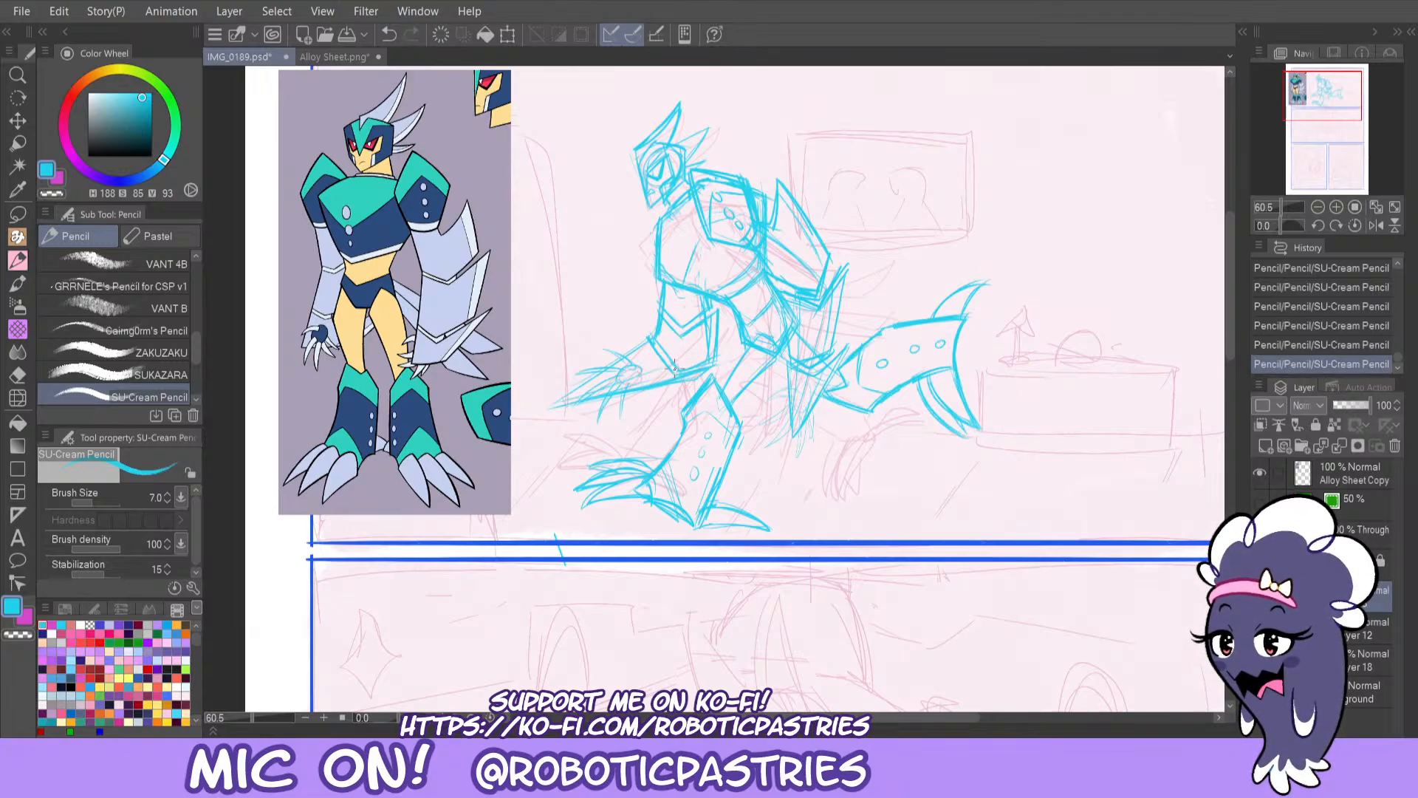
key(ctrl+z)
drag(672, 370, 630, 385)
key(ctrl+z)
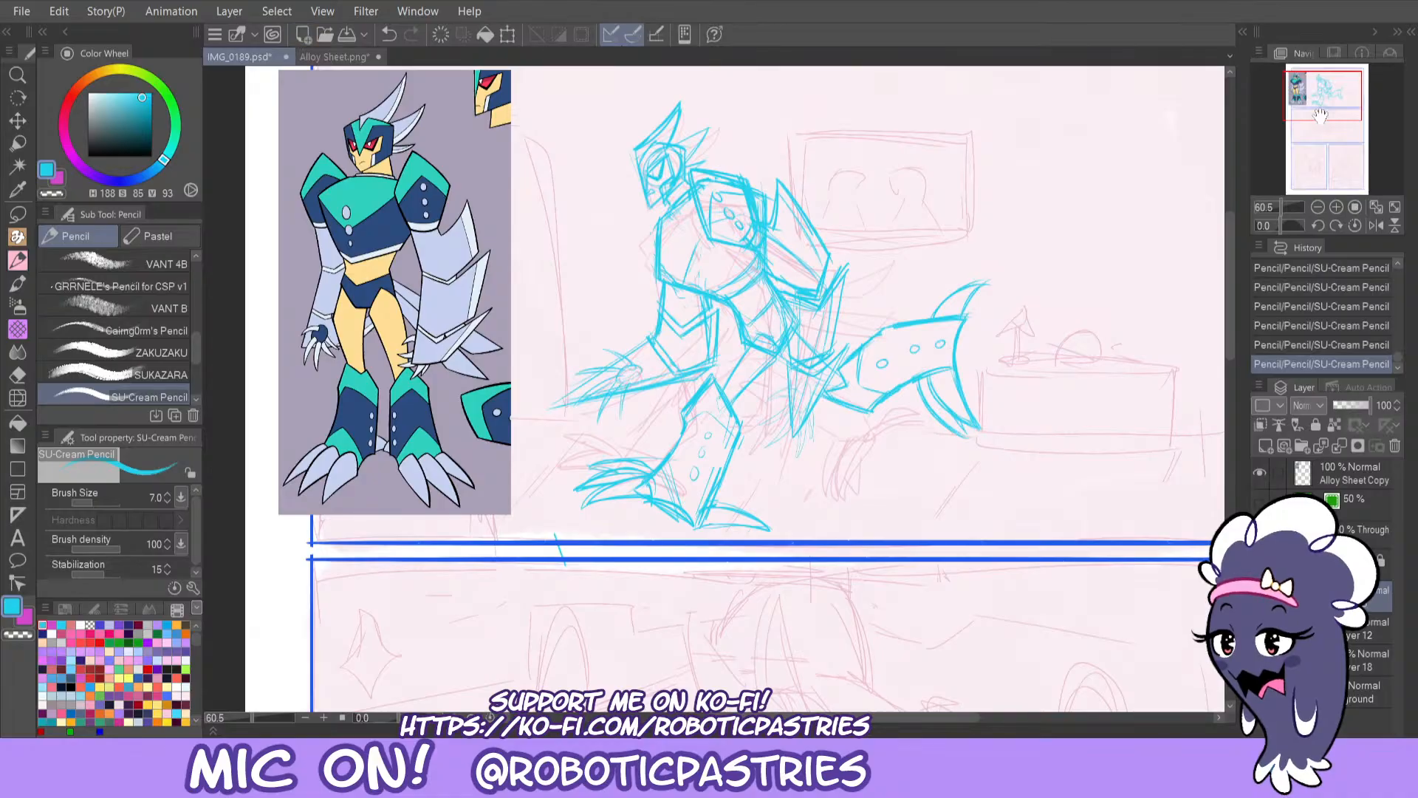
Sketch a construction circle for the character's head over the rough head in the second panel.
click(1376, 225)
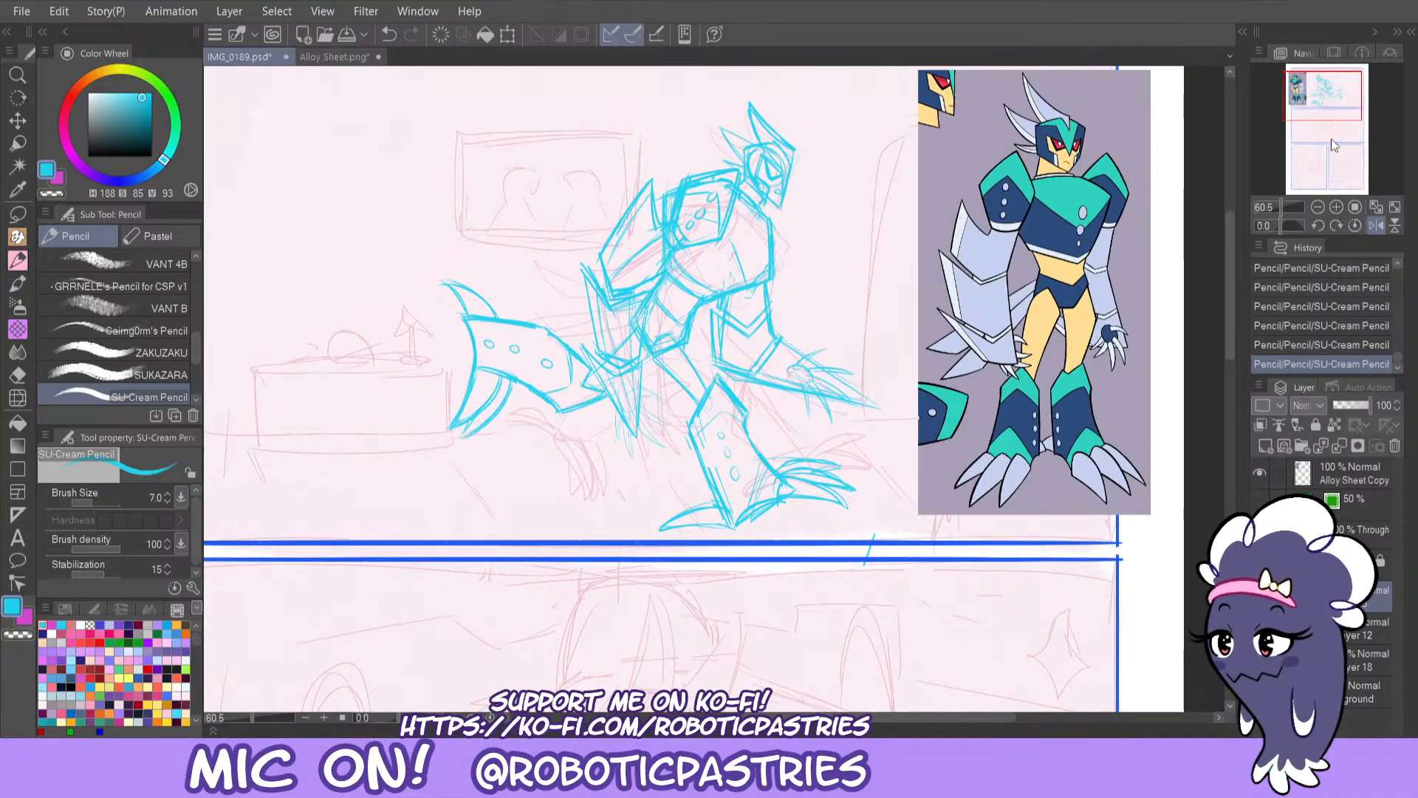
click(1374, 224)
click(1335, 100)
mouse_move(1335, 102)
mouse_down()
mouse_move(1344, 86)
mouse_move(1340, 107)
mouse_move(1329, 88)
mouse_move(1342, 120)
mouse_up()
mouse_move(563, 339)
mouse_down()
mouse_move(599, 303)
mouse_move(683, 377)
mouse_up()
key(ctrl+z)
mouse_move(652, 309)
mouse_down()
mouse_move(674, 391)
mouse_move(583, 410)
mouse_up()
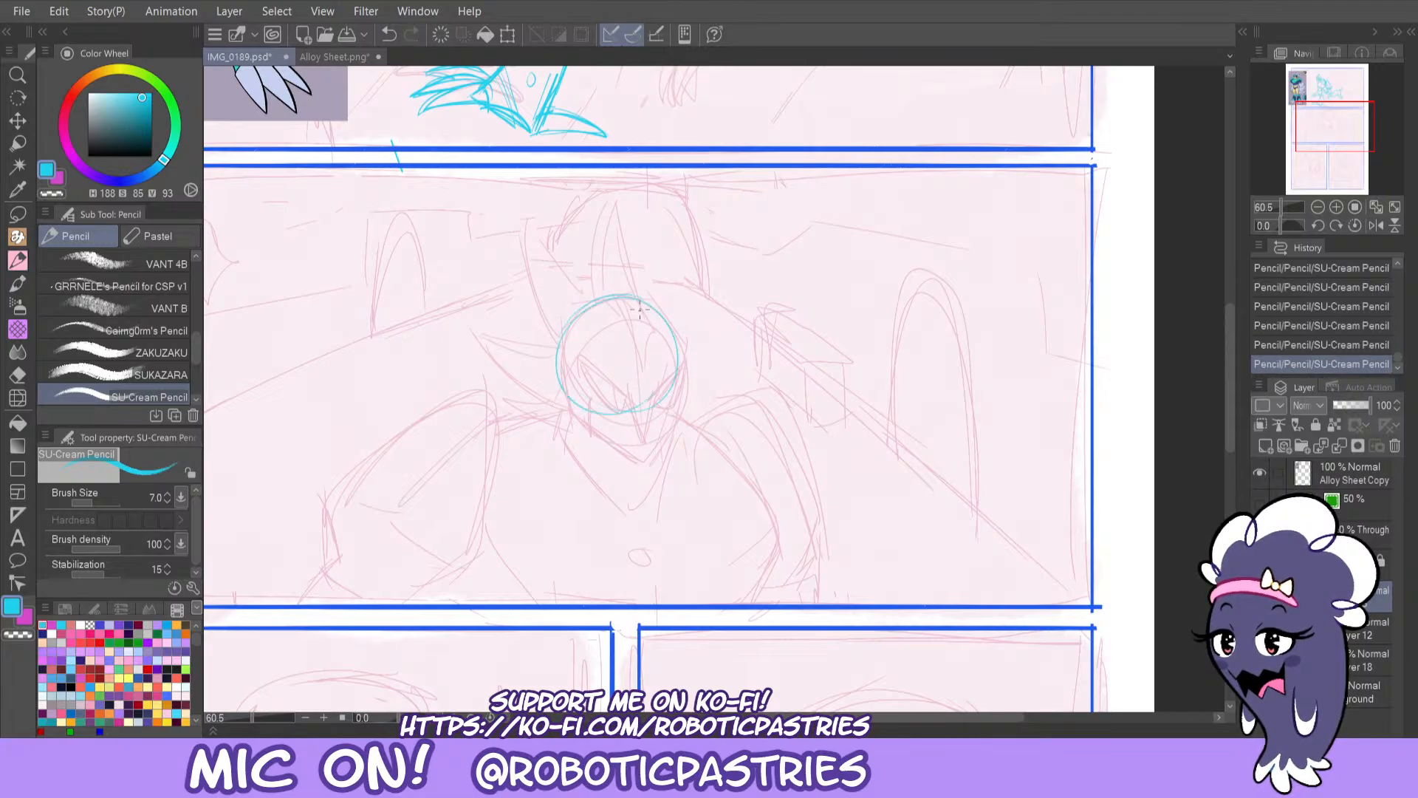
key(ctrl+z)
mouse_move(654, 304)
mouse_down()
mouse_move(684, 362)
mouse_move(654, 414)
mouse_up()
key(ctrl+z)
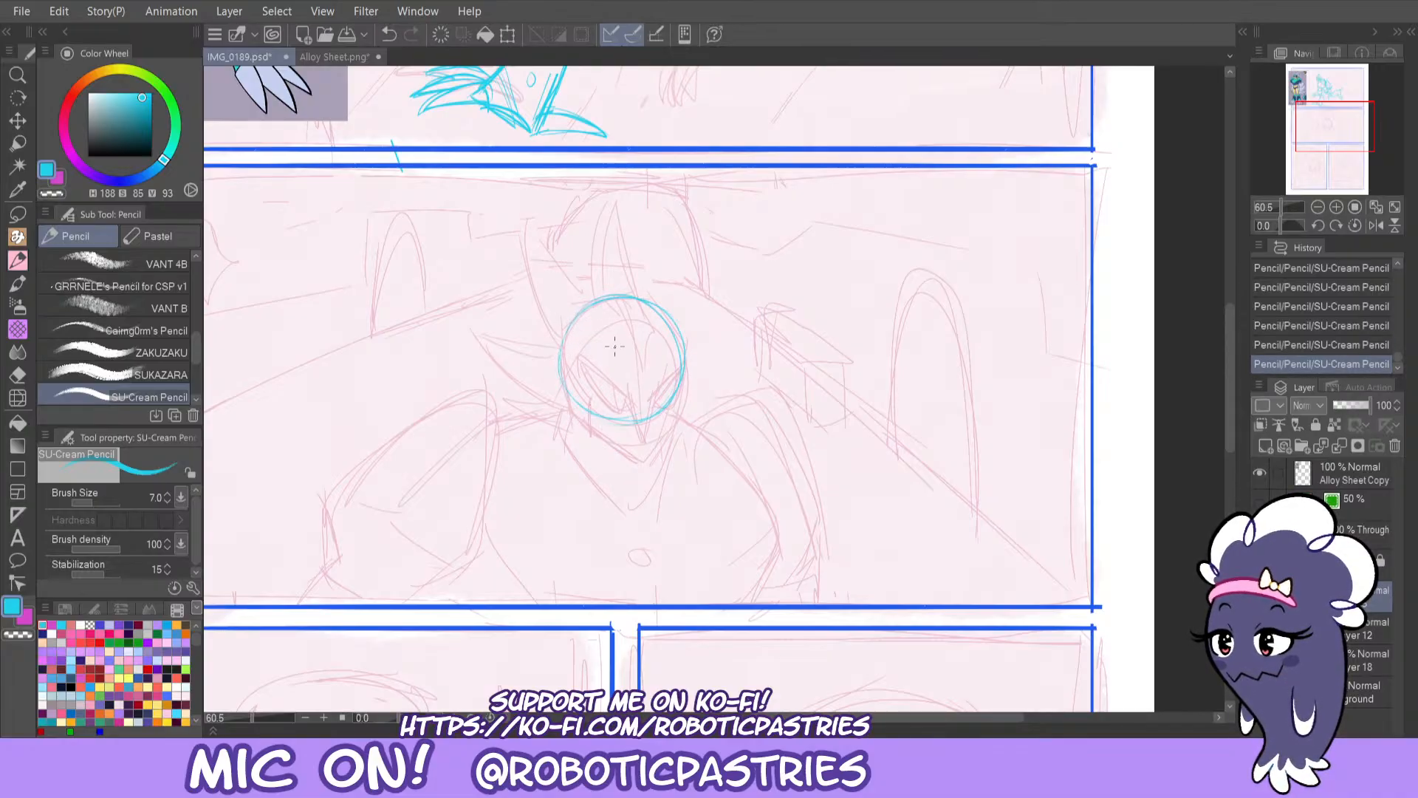
Add a curved vertical centre line and a curved eye line to the head circle in the second panel.
drag(621, 295, 637, 439)
key(ctrl+z)
drag(632, 302, 649, 438)
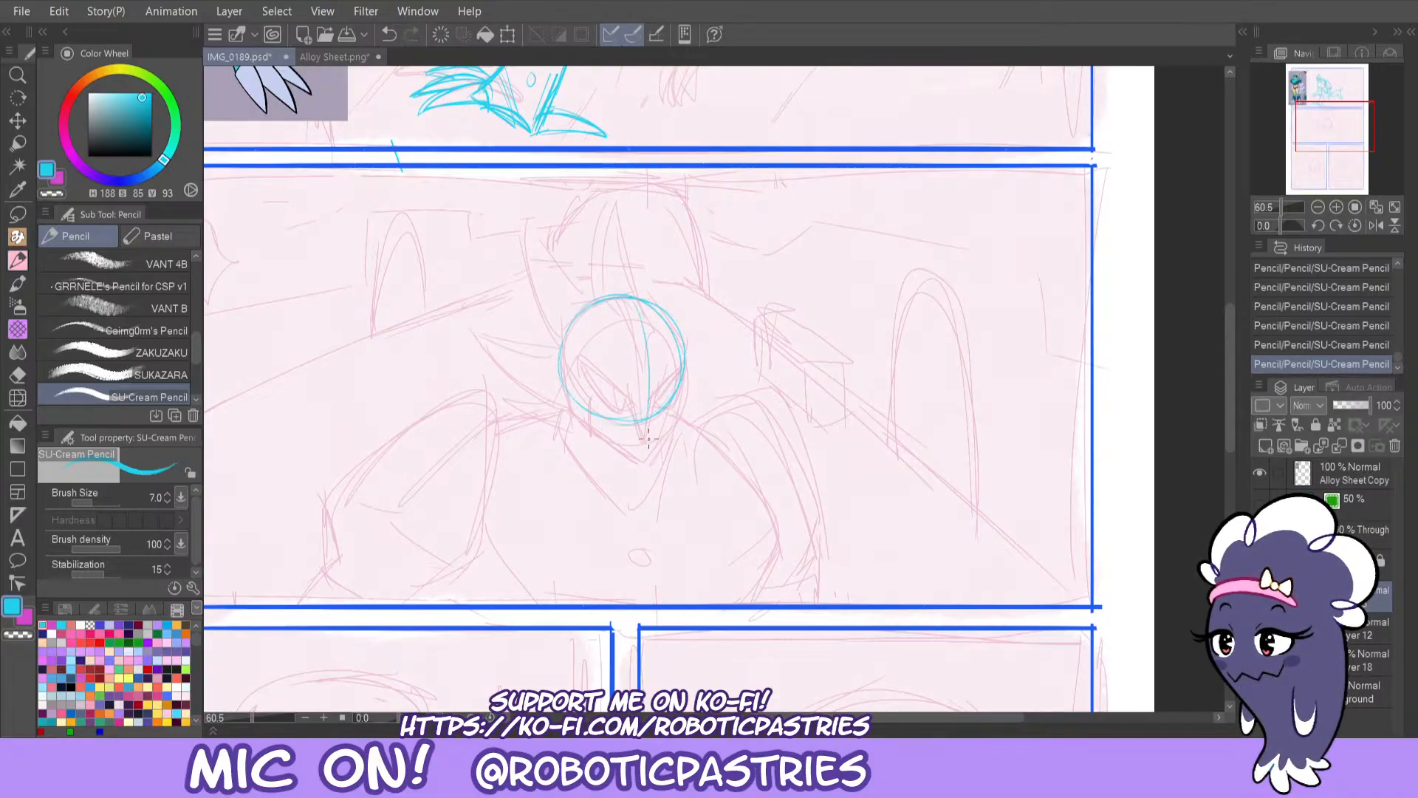
mouse_move(565, 360)
mouse_down()
mouse_move(661, 387)
mouse_move(685, 359)
mouse_up()
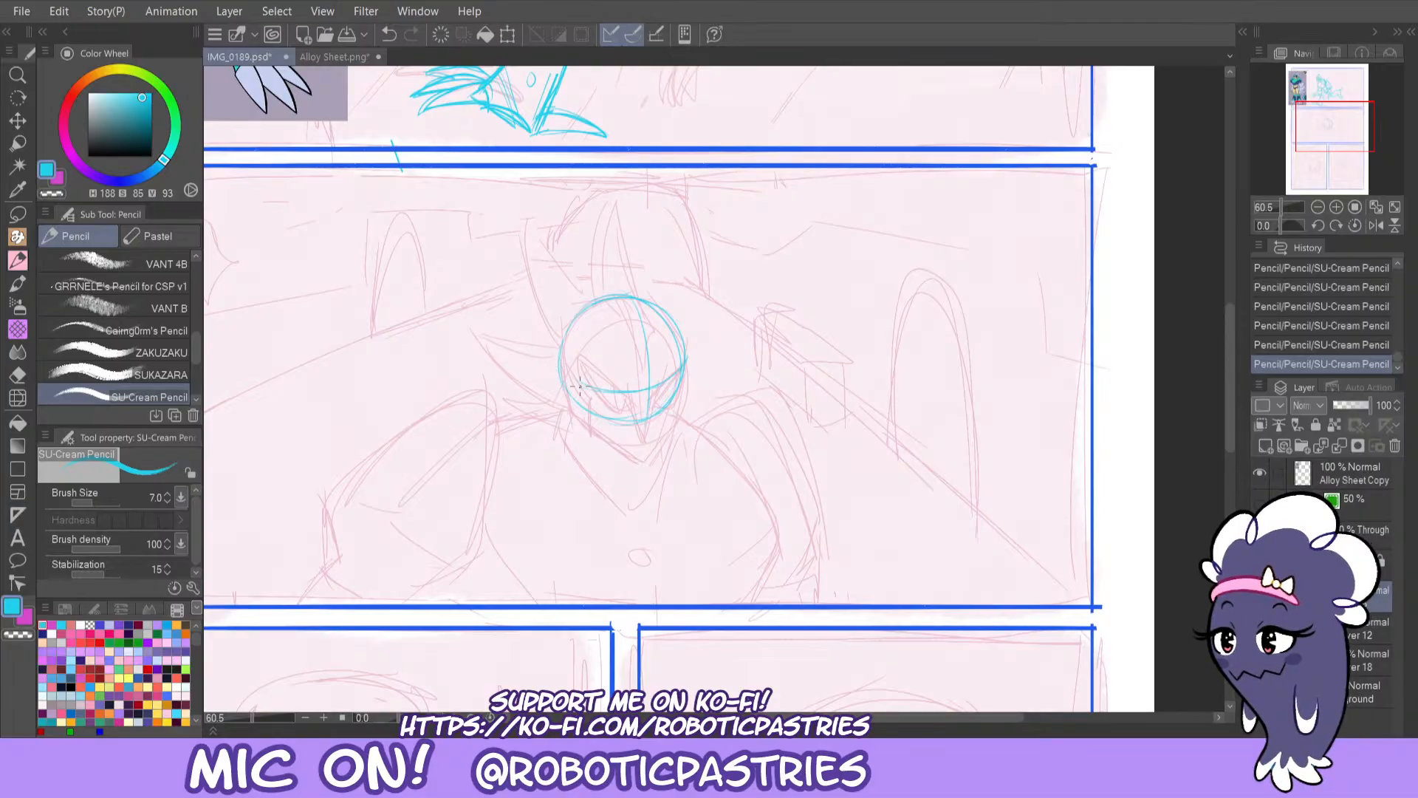
key(ctrl+z)
Draw a narrow oval for the side plane of the head circle and reinforce the eye line and the circle's outline.
mouse_move(569, 338)
mouse_down()
mouse_move(568, 384)
mouse_move(586, 412)
mouse_up()
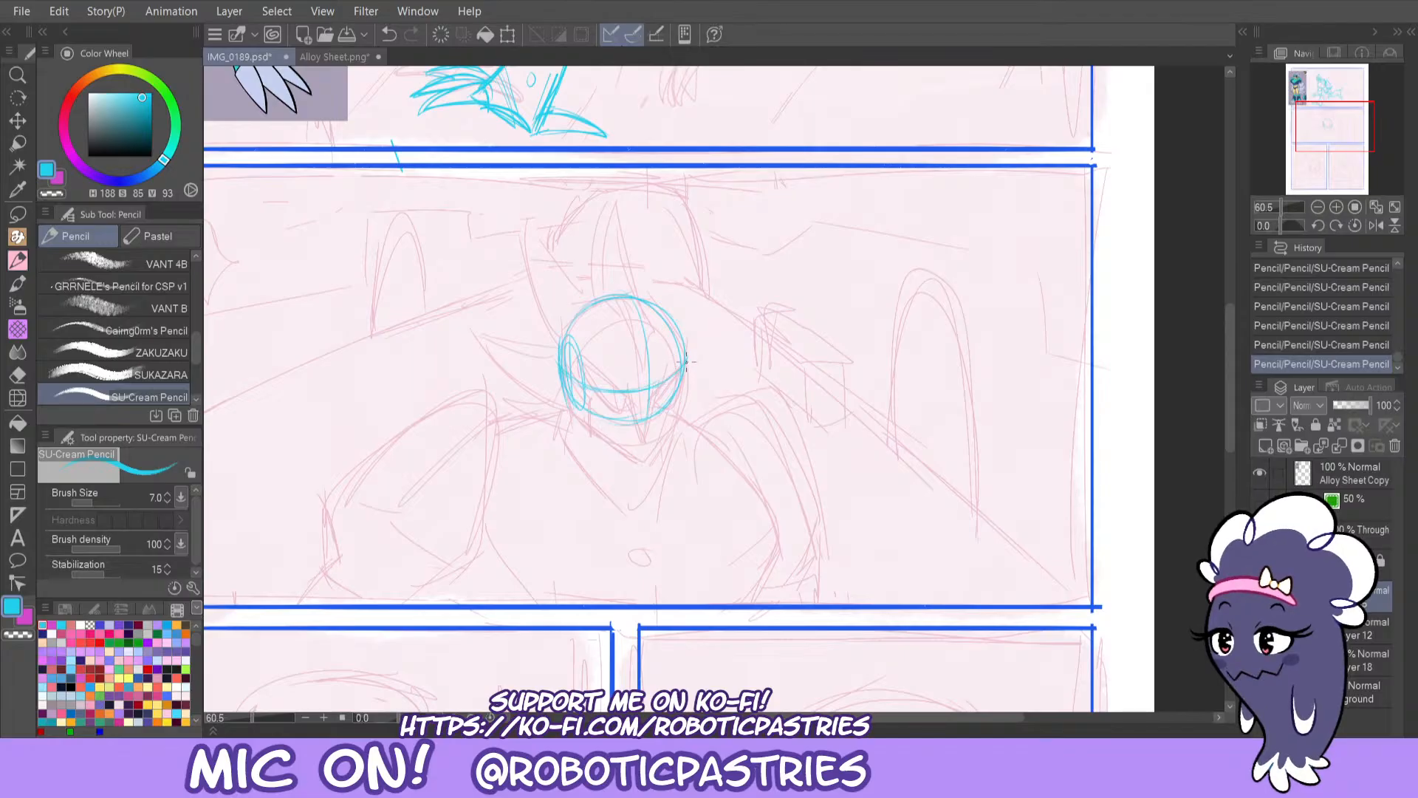
key(ctrl+z)
key(ctrl+y)
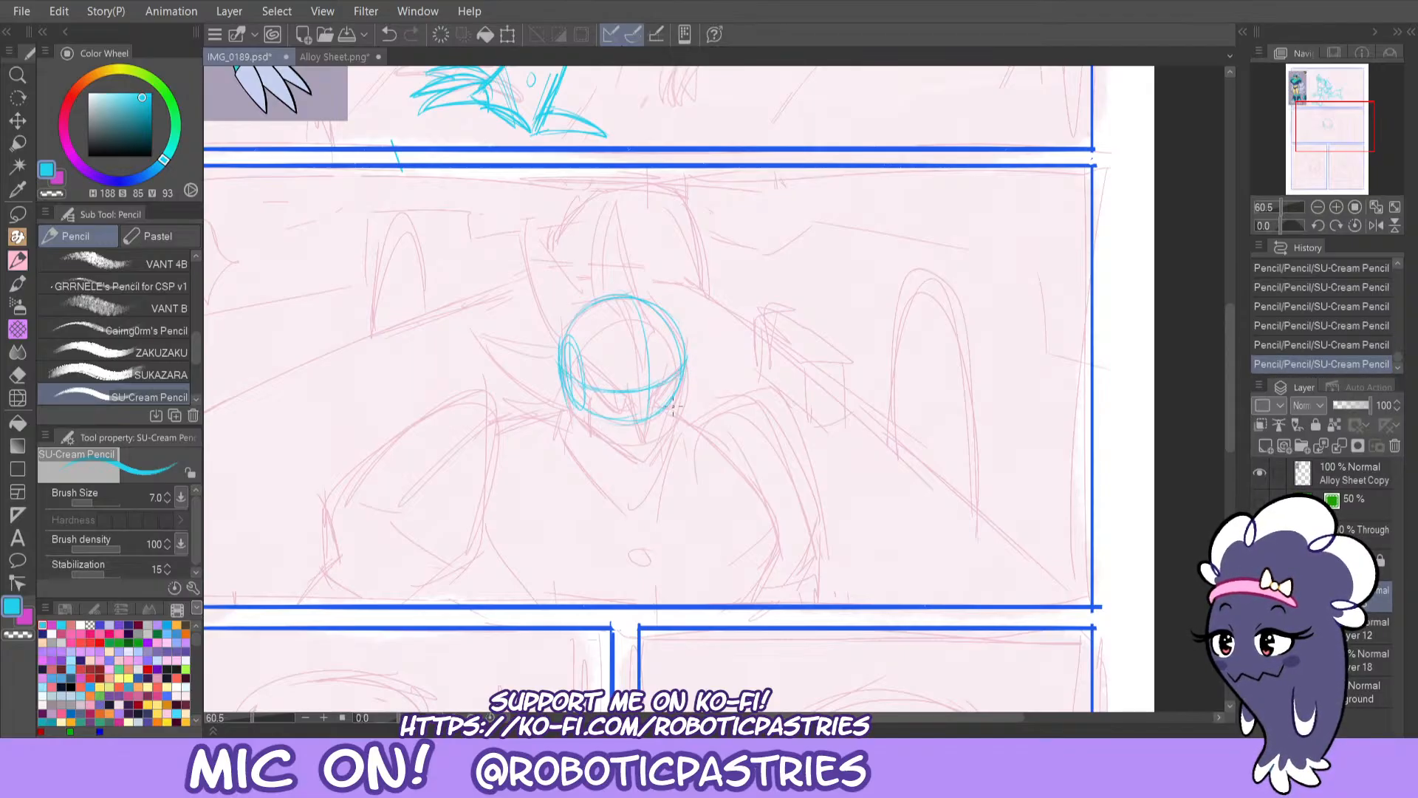
drag(579, 399, 687, 376)
mouse_move(570, 331)
mouse_down()
mouse_move(620, 296)
mouse_move(684, 348)
mouse_up()
Extend the head's vertical centre line below the circle to mark the chin, comparing it with and without the extra stroke.
drag(649, 392, 646, 476)
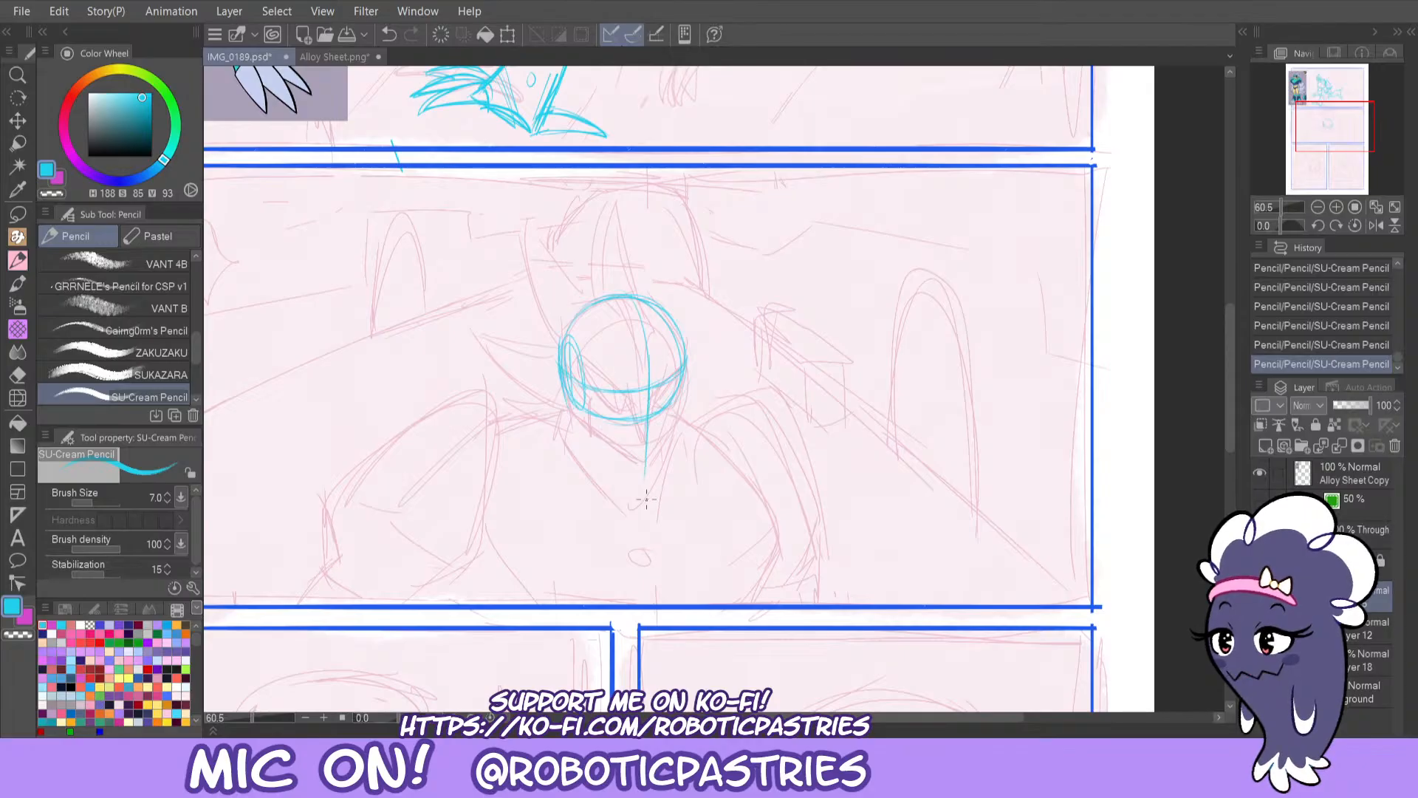
drag(649, 419, 647, 461)
key(ctrl+z)
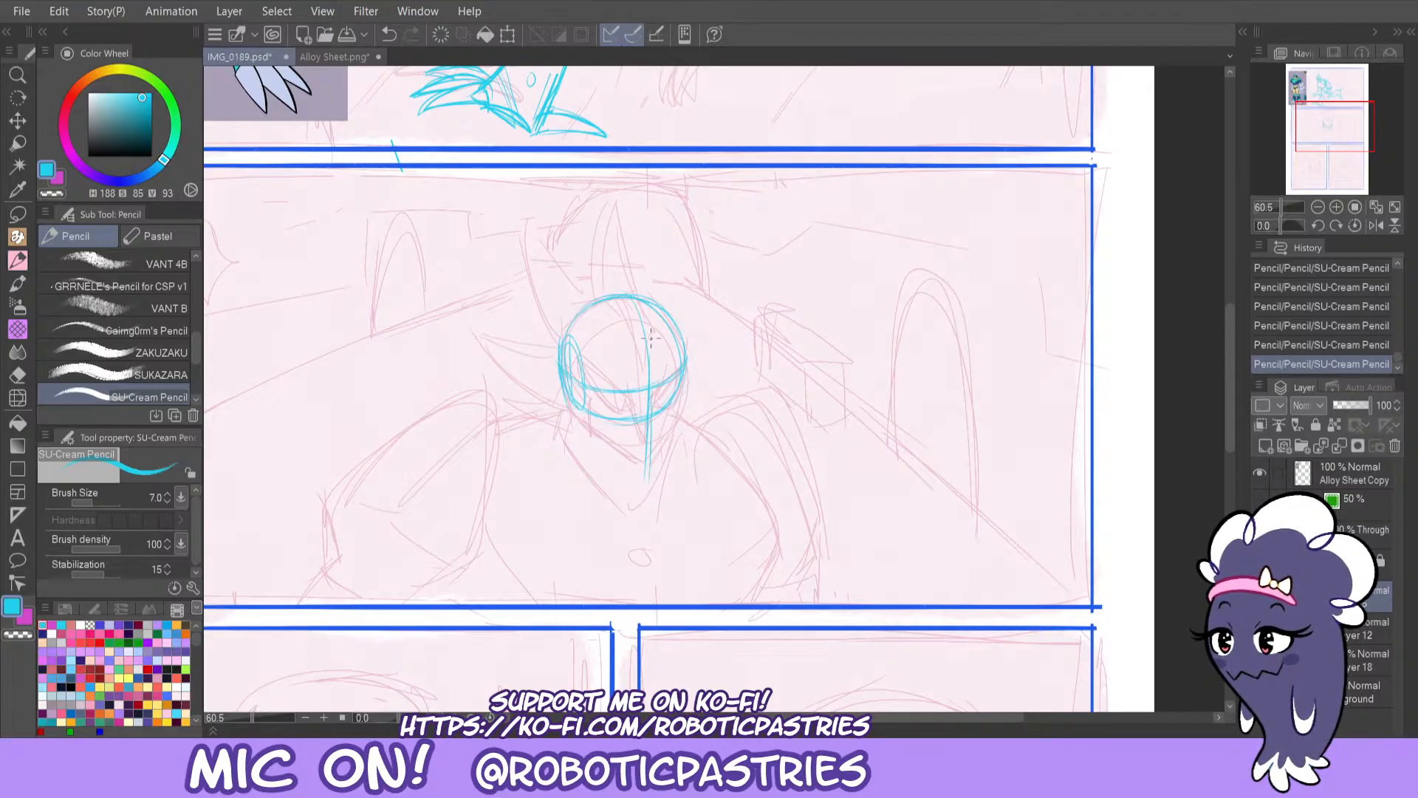
key(ctrl+y)
key(ctrl+z)
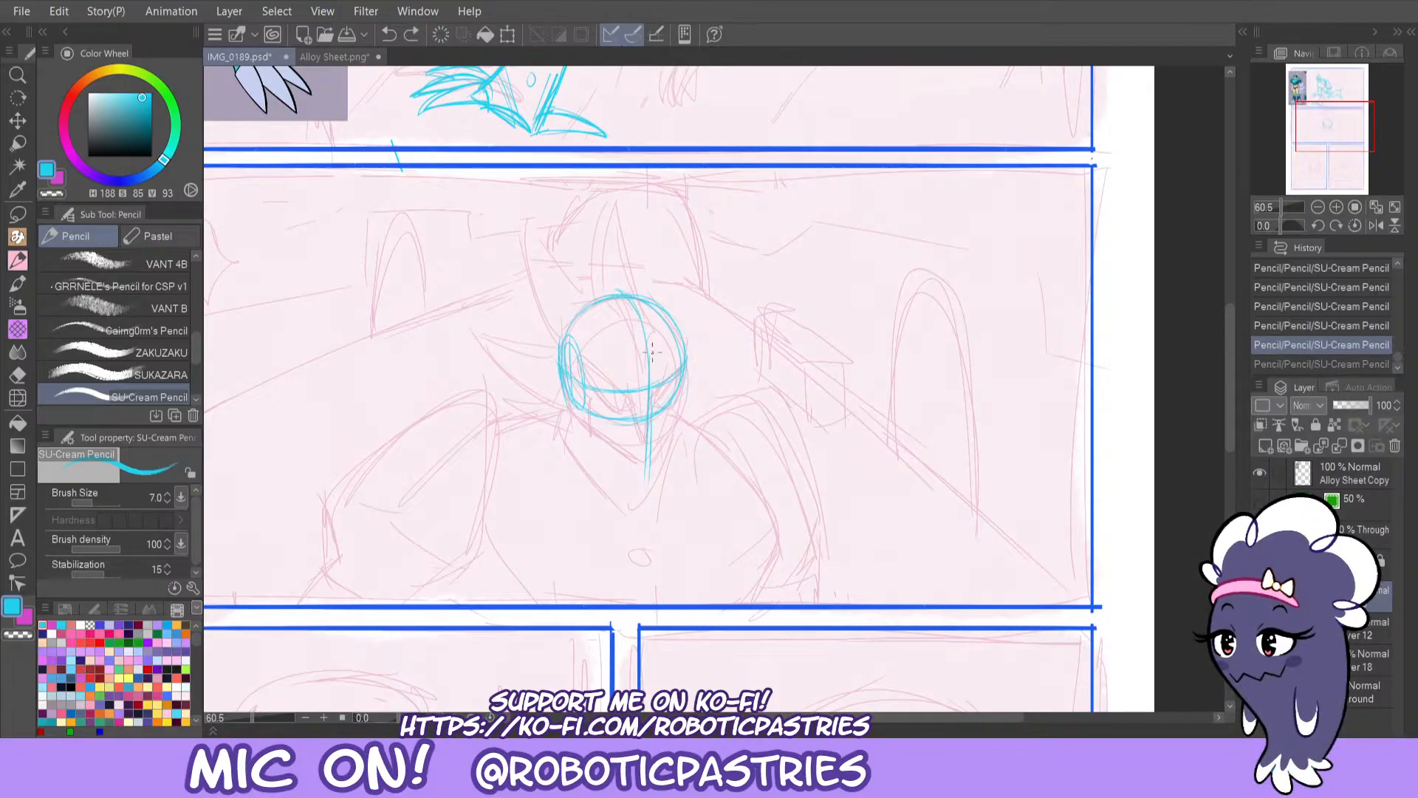
Try a slanted jaw line from the right edge of the head circle down to the chin in the second panel.
key(ctrl+y)
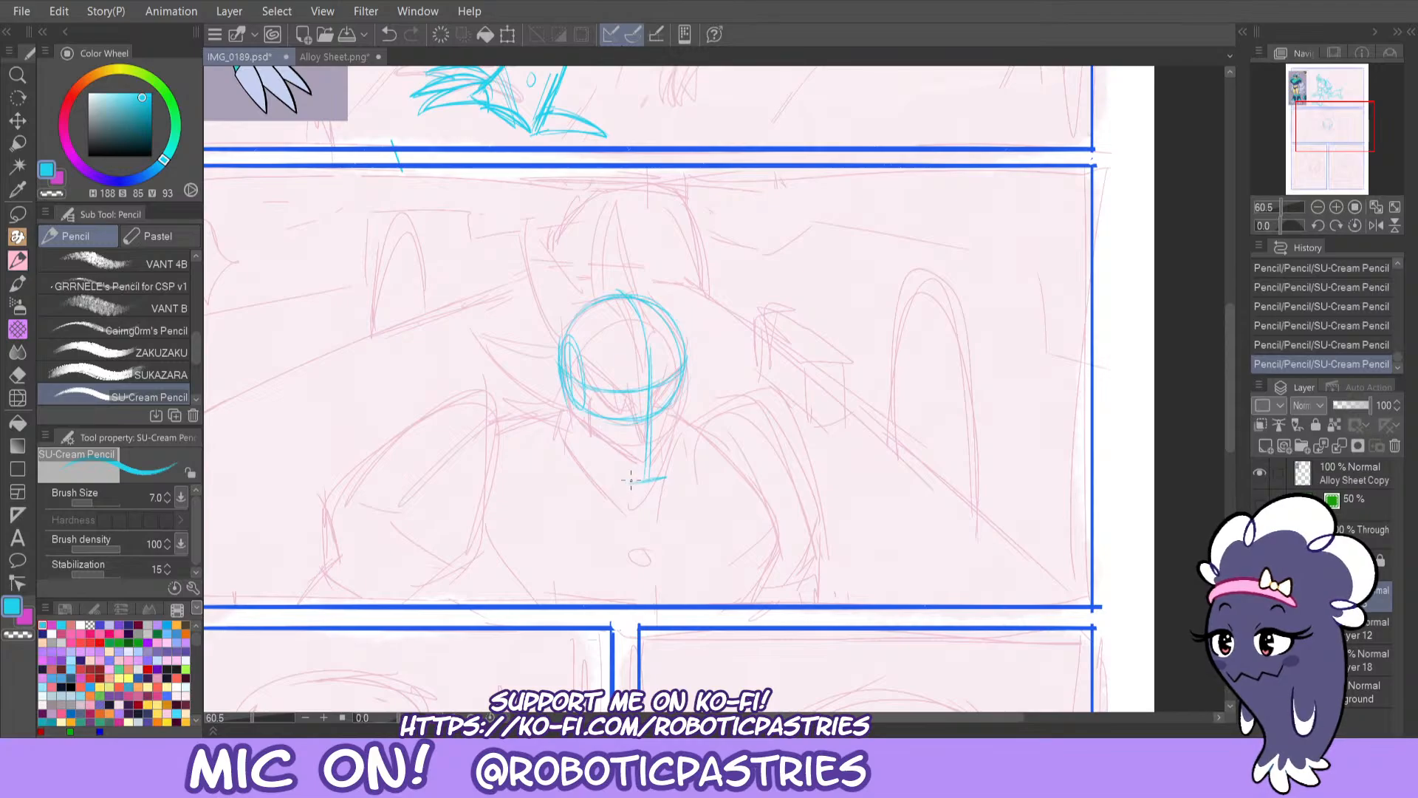
key(ctrl+z)
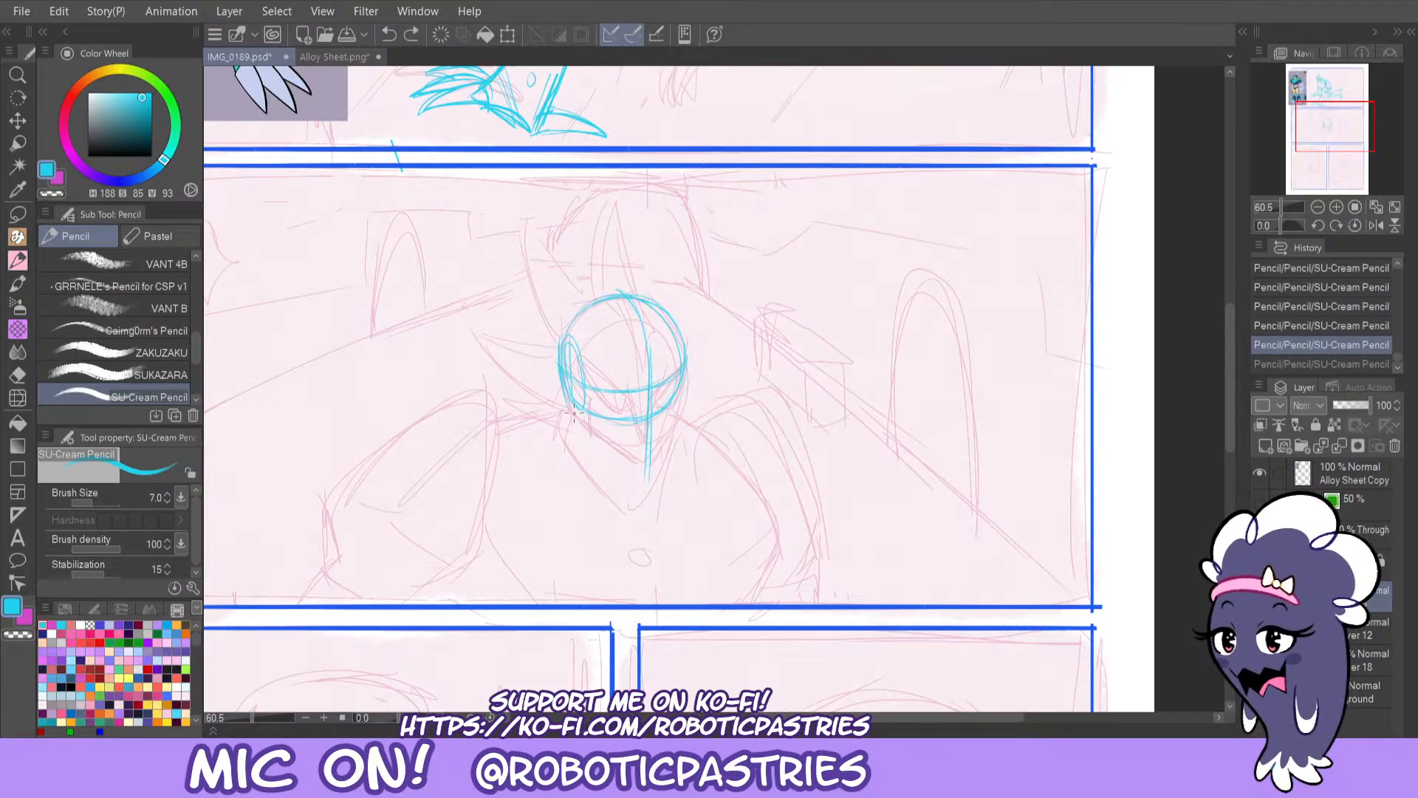
drag(688, 353, 665, 461)
key(ctrl+z)
key(ctrl+z)
key(ctrl+y)
key(ctrl+y)
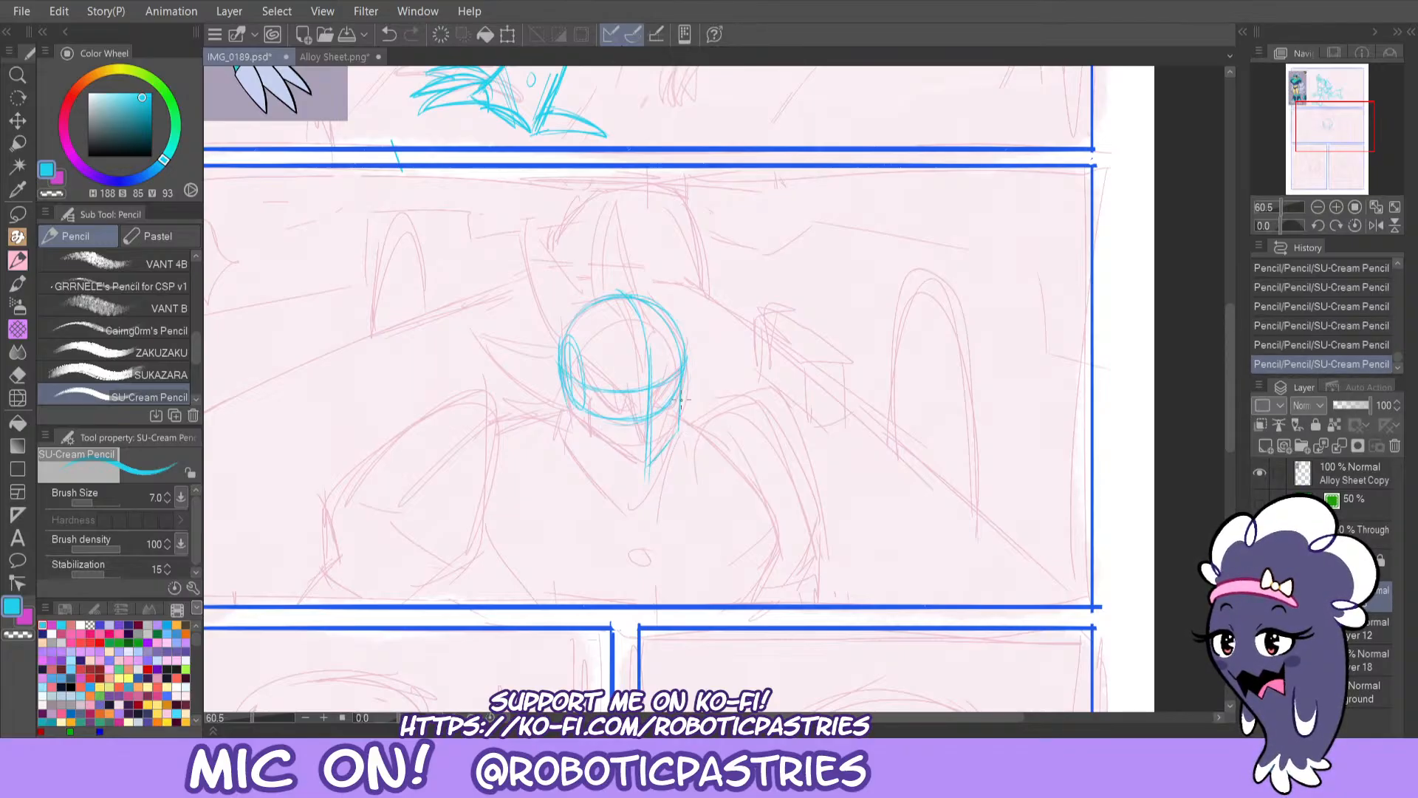
Redraw the right jaw line as a curve joining the chin to the right edge of the head circle at eye level.
key(ctrl+z)
key(ctrl+z)
key(ctrl+z)
mouse_move(686, 355)
mouse_down()
mouse_move(677, 425)
mouse_move(634, 472)
mouse_move(682, 407)
mouse_move(655, 367)
mouse_move(635, 478)
mouse_move(631, 455)
mouse_move(678, 402)
mouse_up()
key(ctrl+z)
key(ctrl+z)
key(ctrl+z)
key(ctrl+z)
mouse_move(645, 464)
mouse_down()
mouse_move(677, 415)
mouse_move(684, 358)
mouse_up()
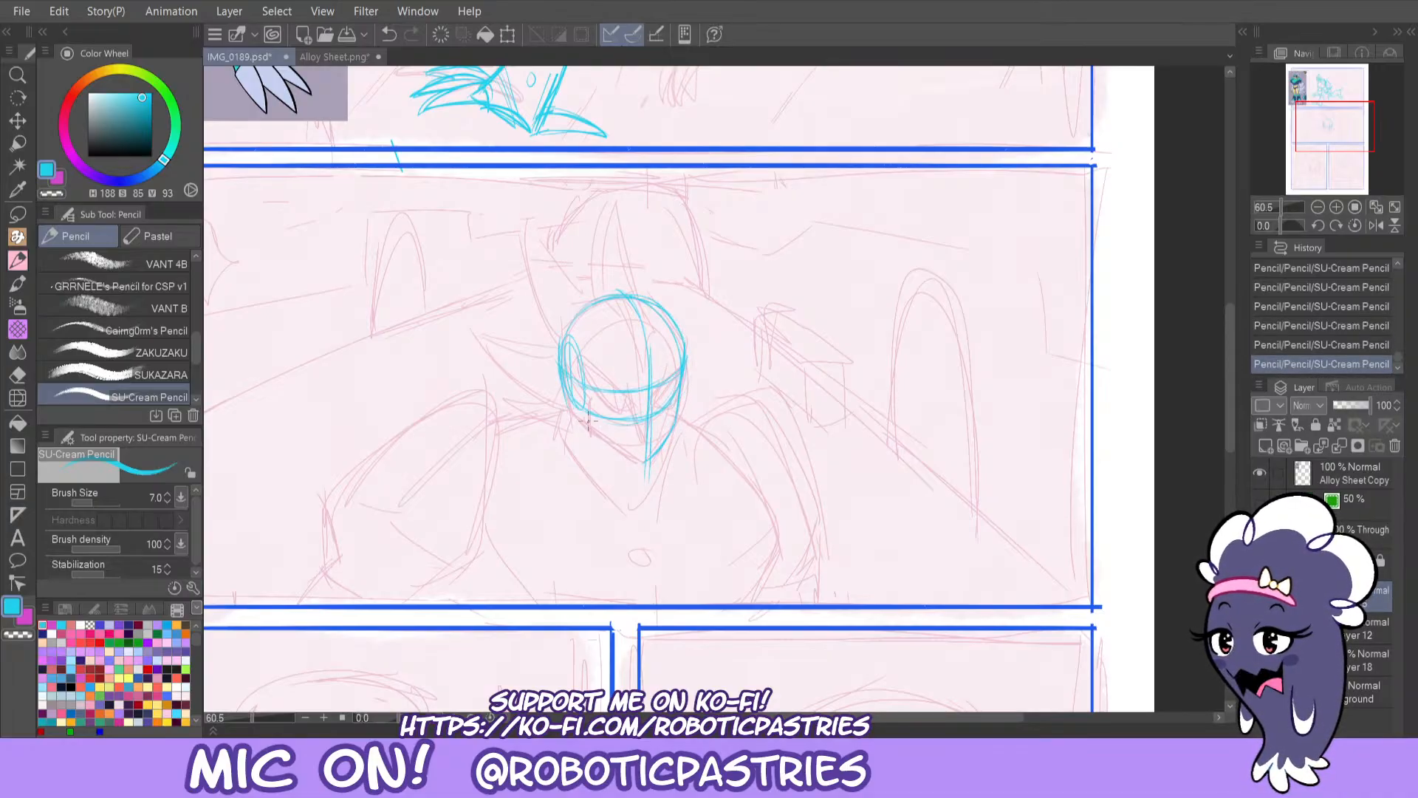
Try a left jaw line slanting from beneath the head's side-plane oval to the chin.
mouse_move(618, 448)
mouse_down()
mouse_move(567, 372)
mouse_move(568, 338)
mouse_move(574, 418)
mouse_move(572, 384)
mouse_move(573, 416)
mouse_move(631, 463)
mouse_up()
key(ctrl+z)
key(ctrl+z)
drag(575, 420, 640, 464)
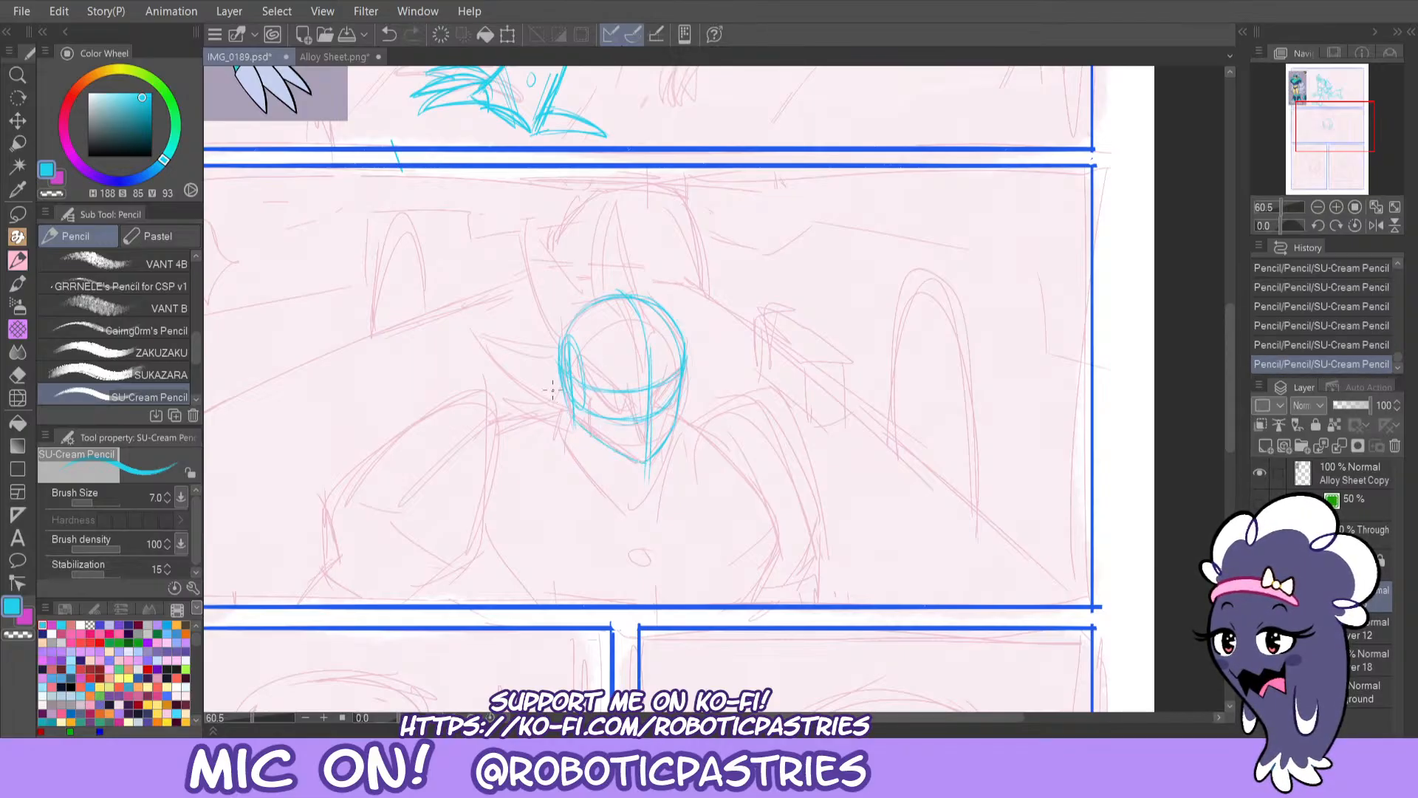
key(ctrl+z)
key(ctrl+z)
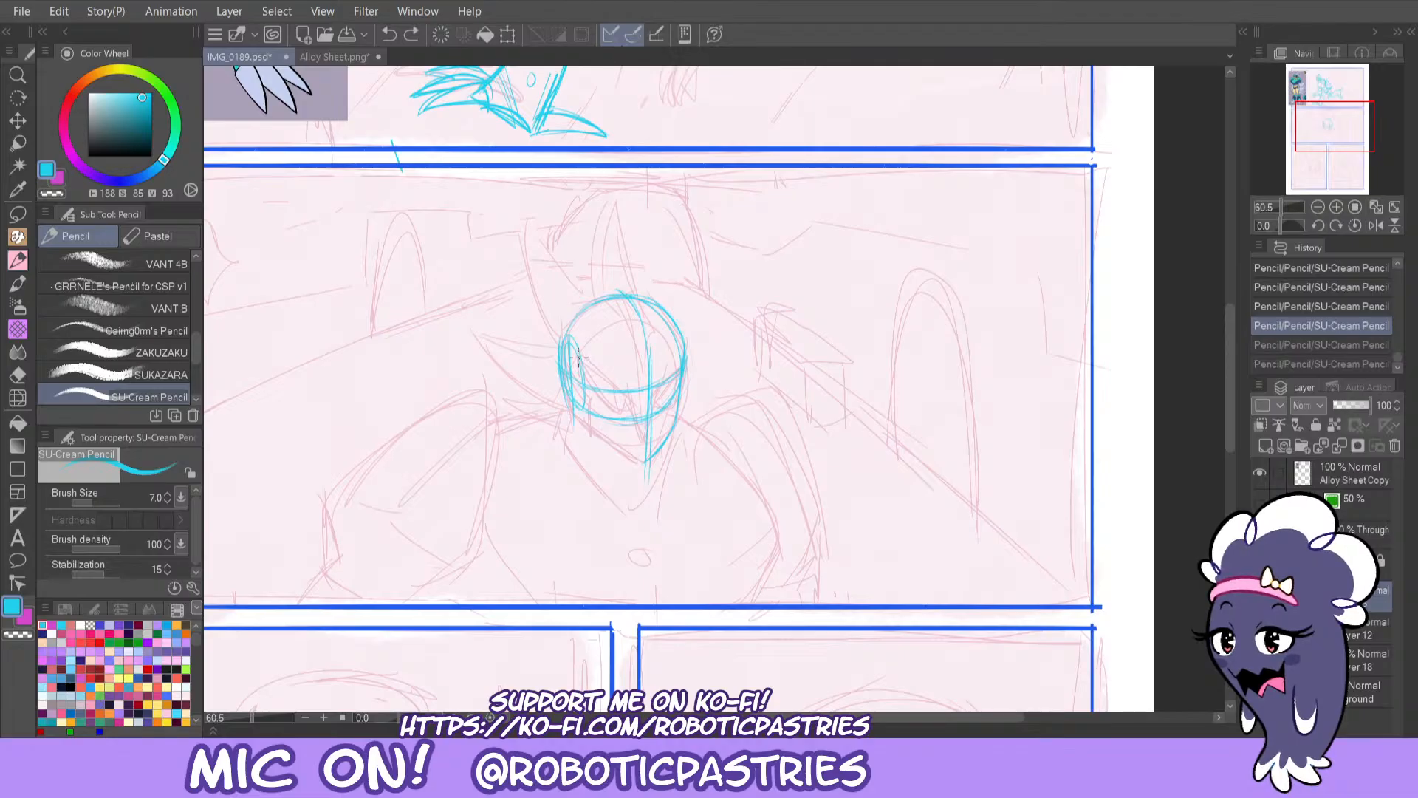
key(ctrl+z)
drag(570, 344, 575, 421)
key(ctrl+z)
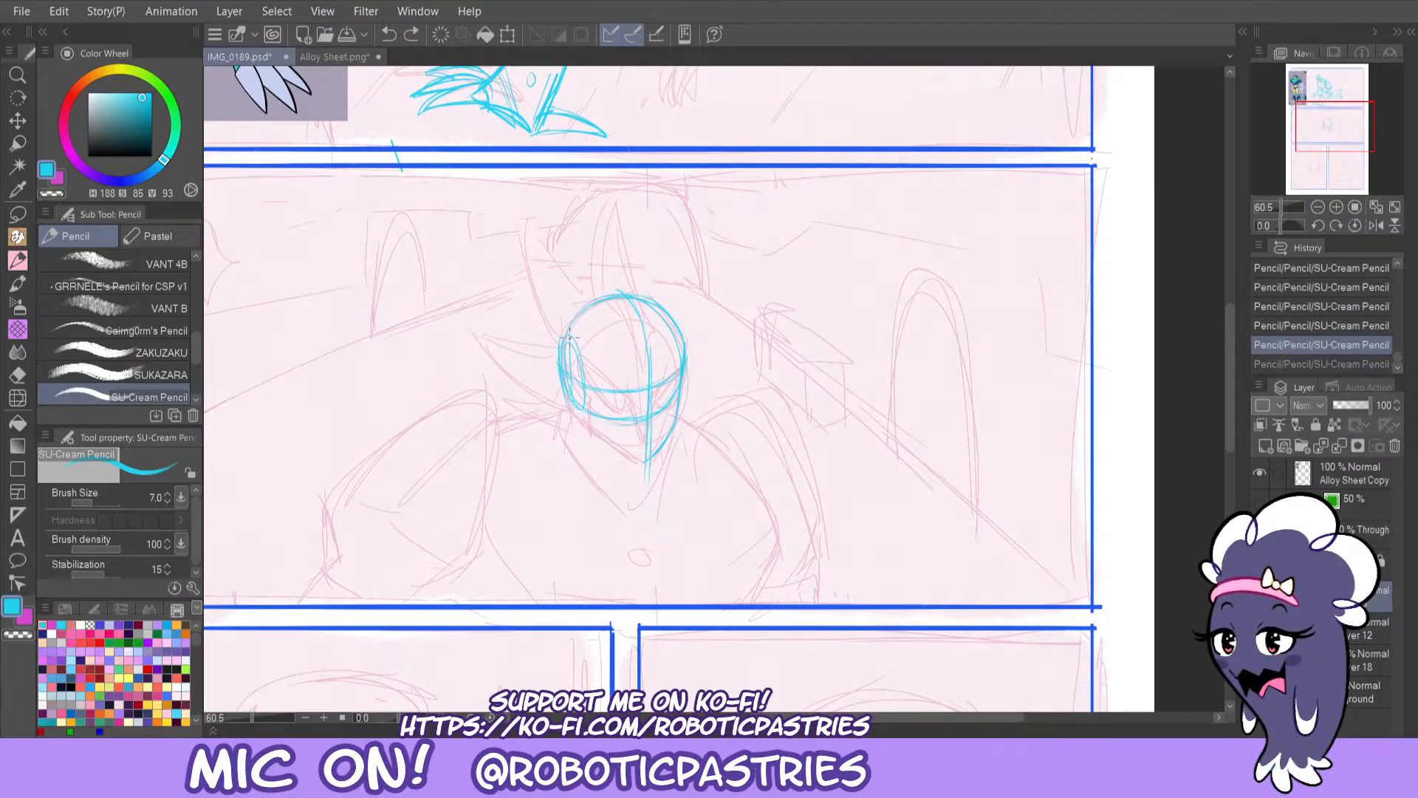
Sketch the left cheek straight down from the side-plane oval and slant the jaw from its end to the chin.
mouse_move(570, 337)
mouse_down()
mouse_move(578, 438)
mouse_move(573, 412)
mouse_move(637, 459)
mouse_up()
key(ctrl+z)
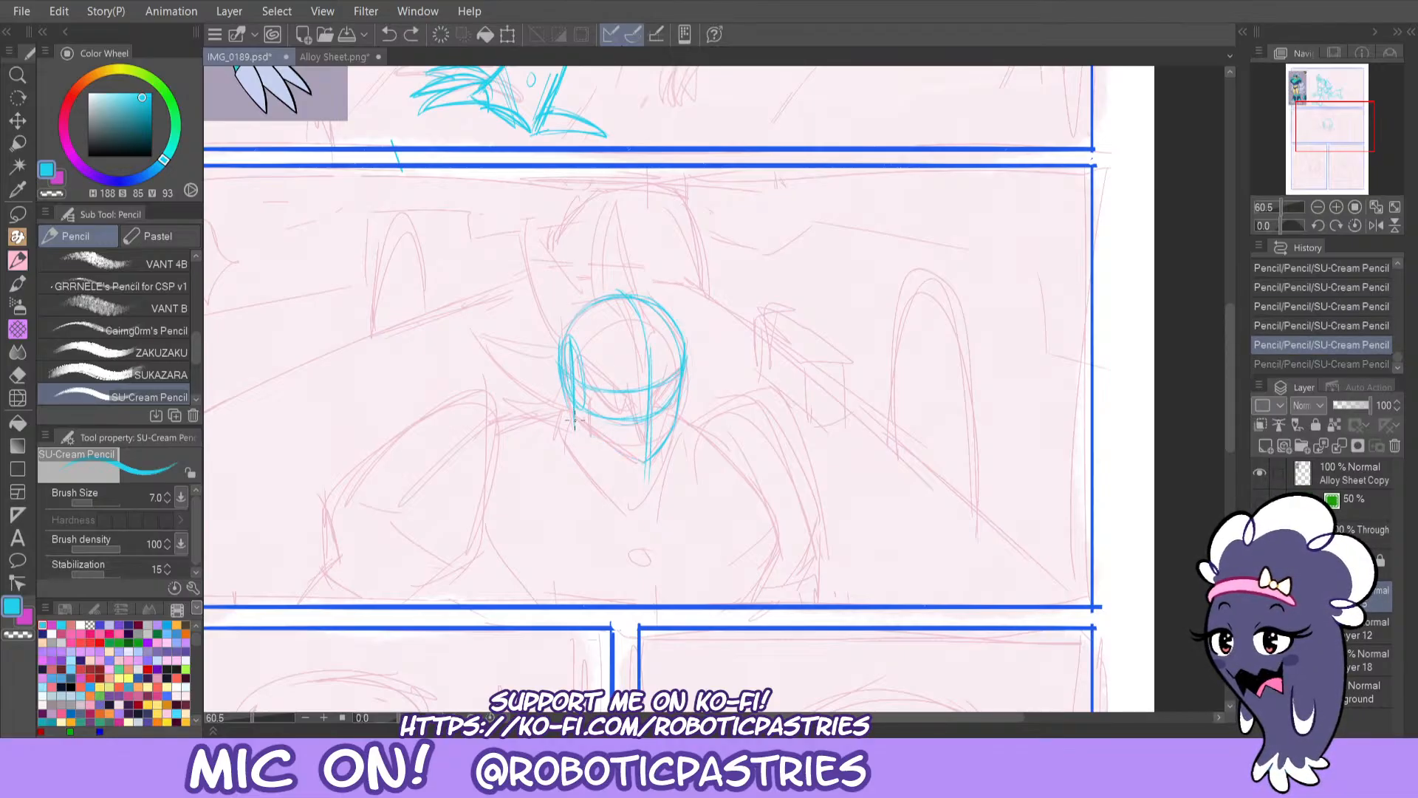
mouse_move(575, 419)
mouse_down()
mouse_move(639, 464)
mouse_move(597, 442)
mouse_move(658, 458)
mouse_move(648, 467)
mouse_move(687, 368)
mouse_up()
key(ctrl+z)
key(ctrl+z)
drag(567, 345, 576, 388)
key(ctrl+z)
key(ctrl+z)
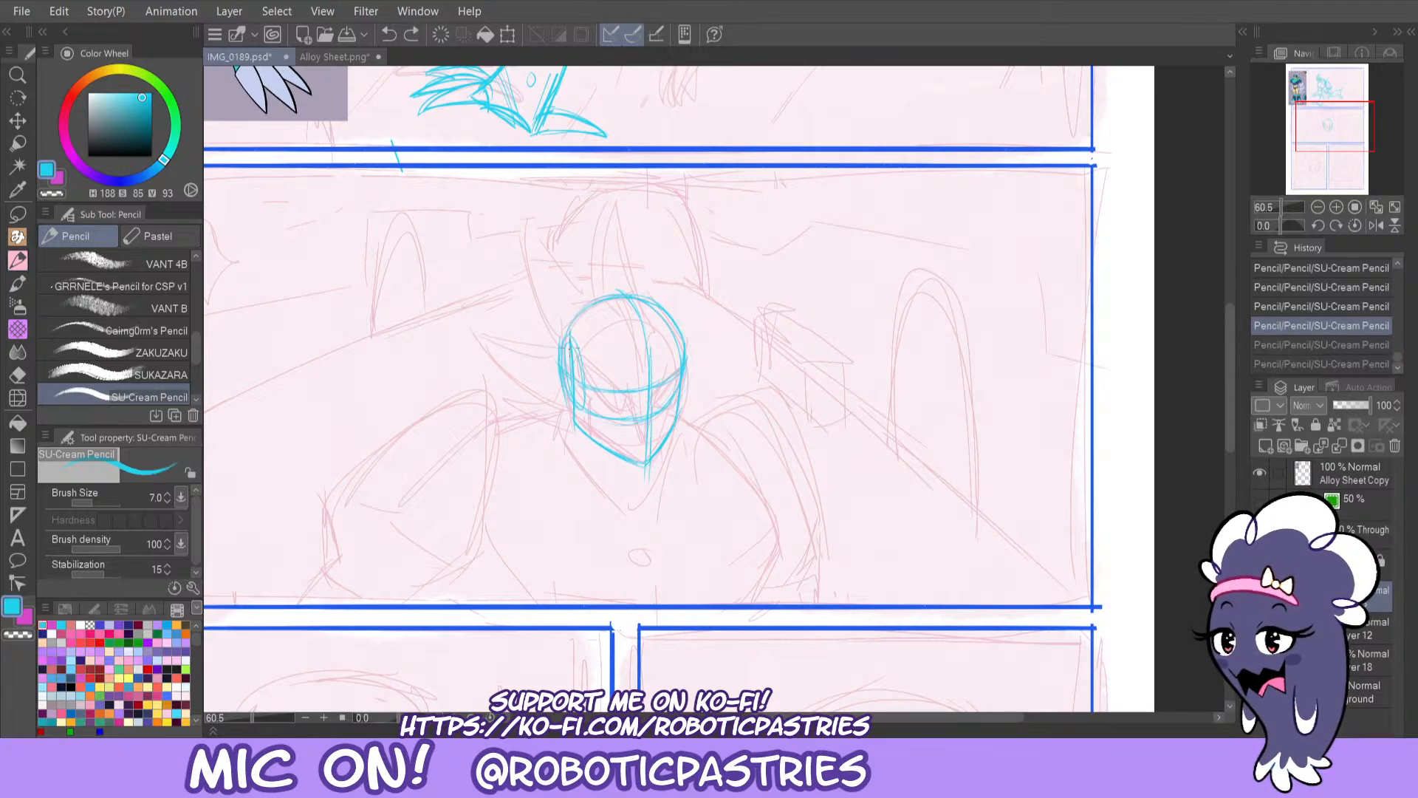
Reinforce both jaw lines and the sides of the skull to firm up the head's outer contour.
drag(677, 427, 650, 464)
mouse_move(576, 426)
mouse_down()
mouse_move(649, 470)
mouse_move(687, 372)
mouse_up()
key(ctrl+z)
mouse_move(677, 426)
mouse_down()
mouse_move(687, 369)
mouse_move(671, 312)
mouse_up()
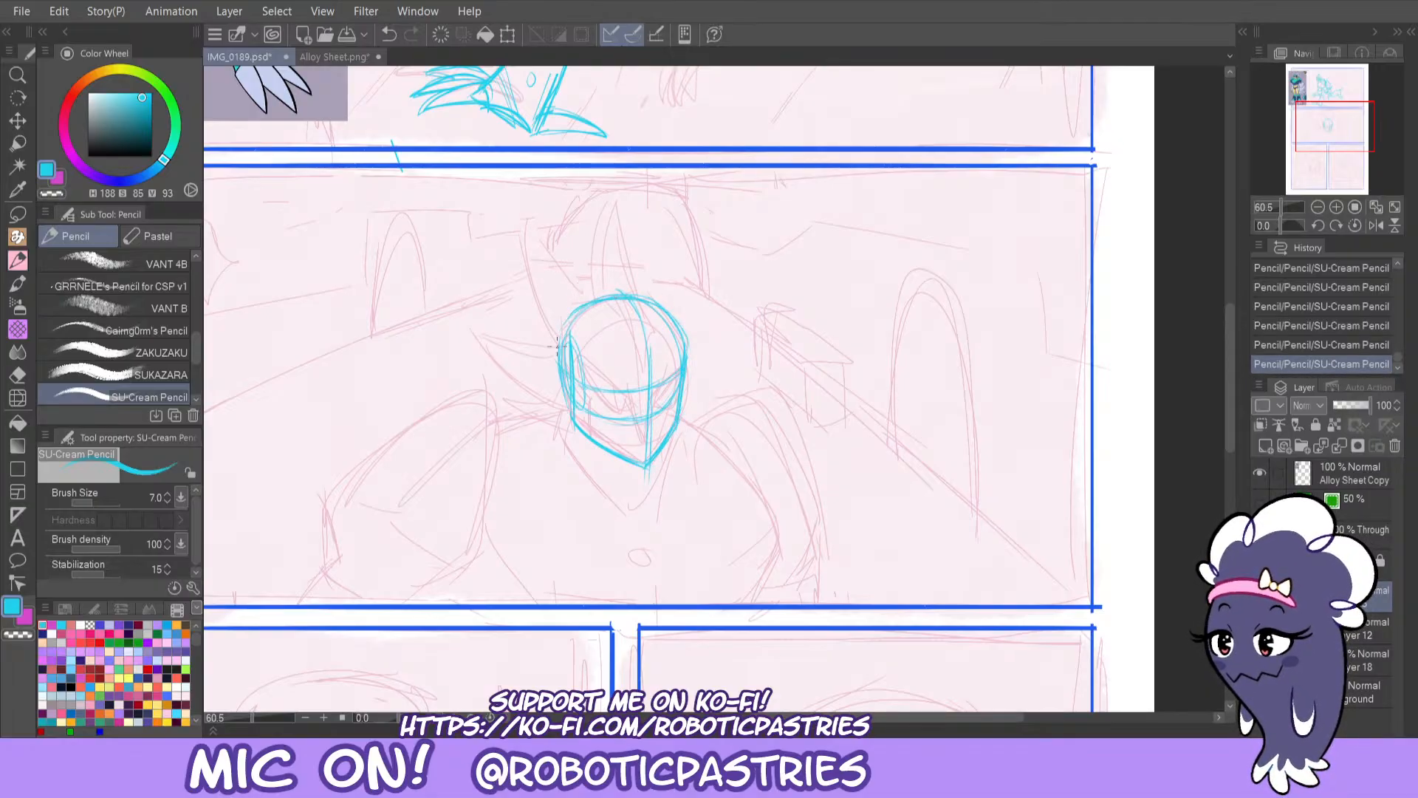
key(ctrl+z)
drag(560, 344, 569, 391)
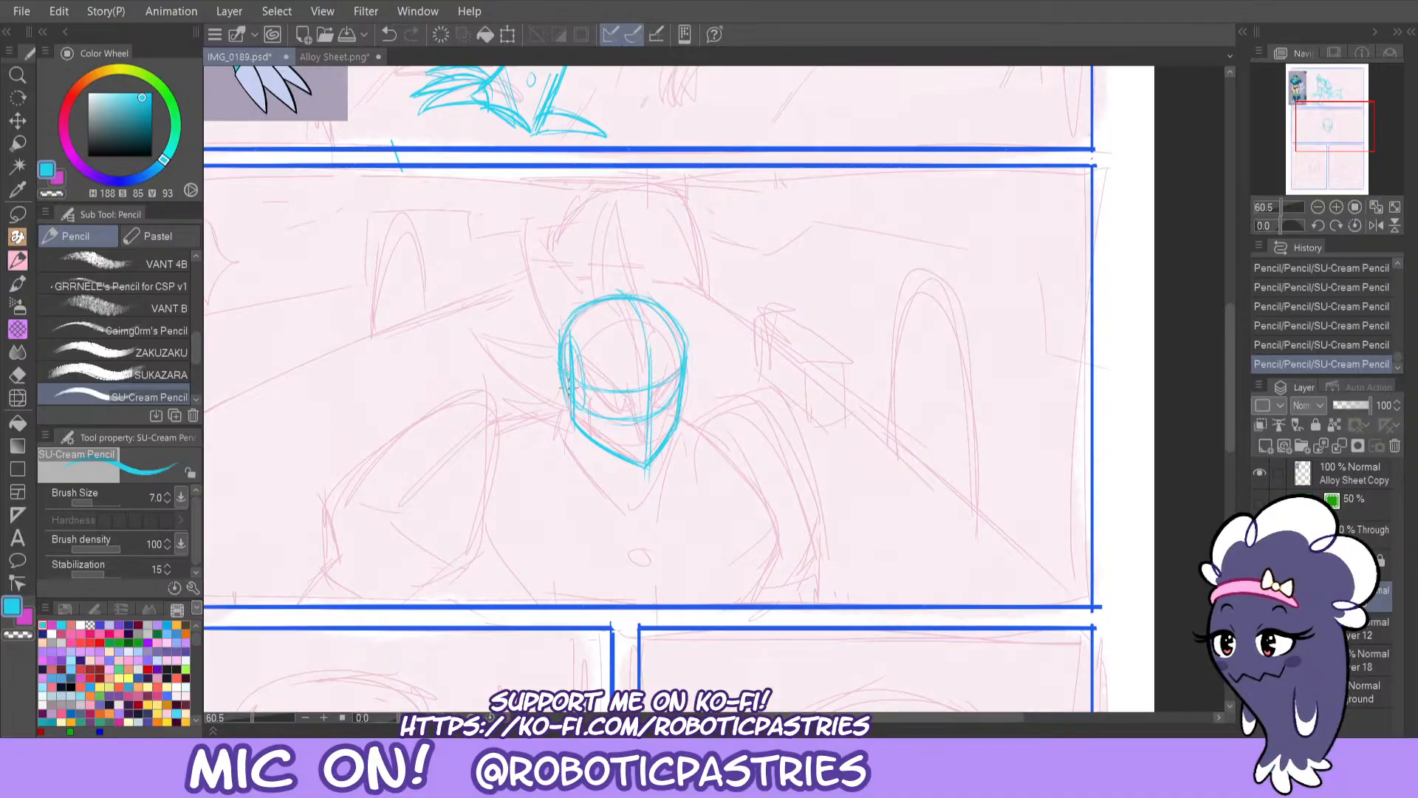
key(ctrl+z)
drag(561, 344, 568, 382)
Erase the excess centre line below the chin and darken the jaw contour on both sides.
key(e)
click(650, 481)
key(p)
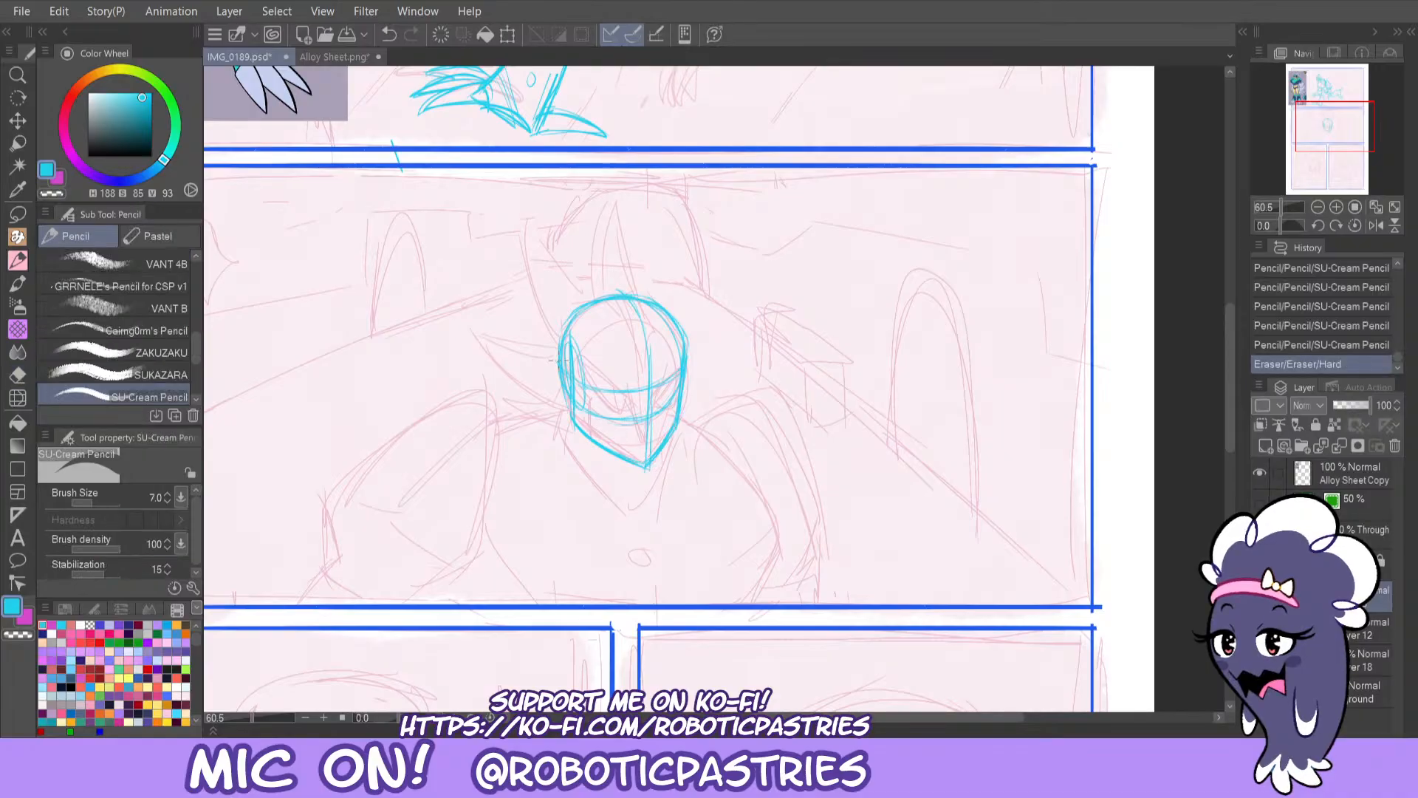
mouse_move(572, 378)
mouse_down()
mouse_move(576, 431)
mouse_move(641, 468)
mouse_move(679, 424)
mouse_up()
key(ctrl+z)
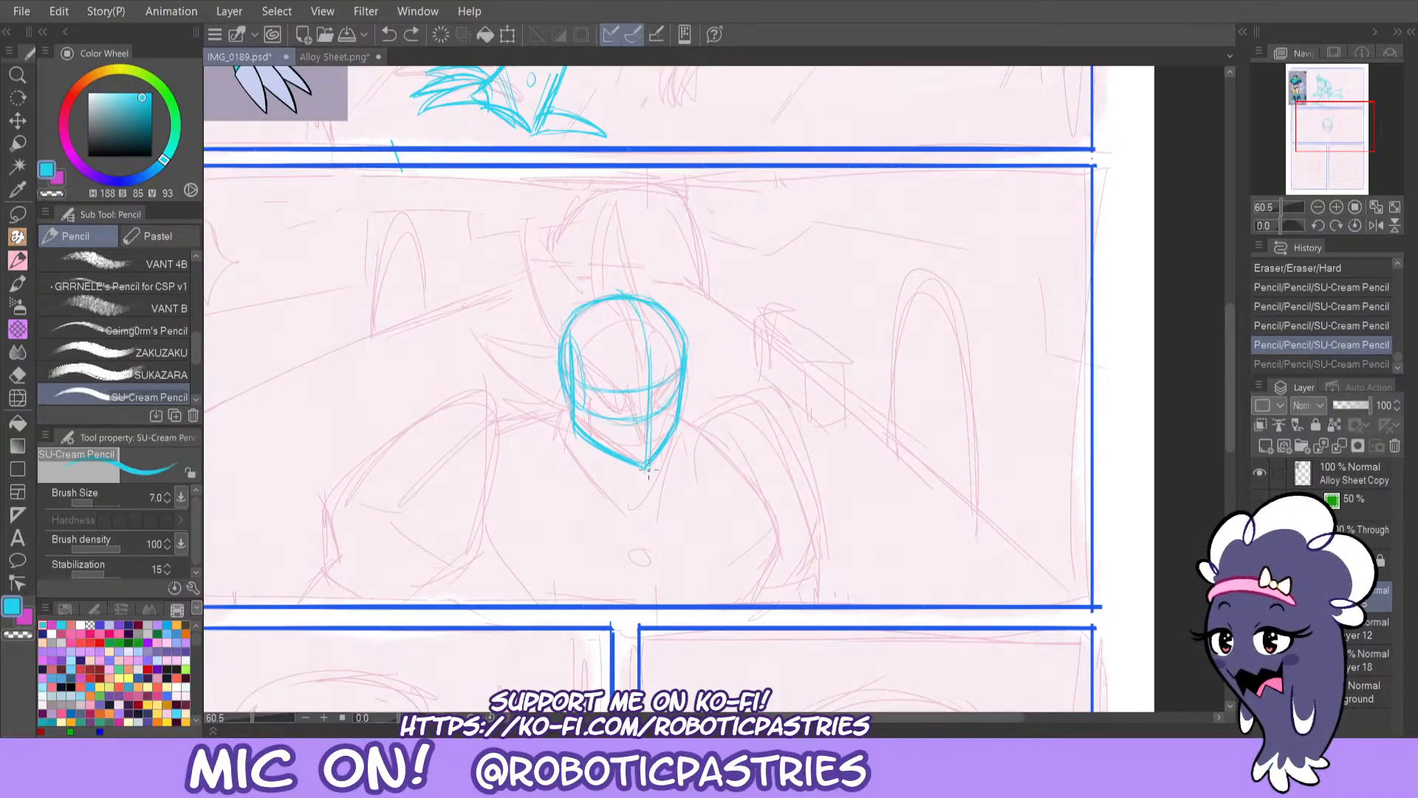
drag(685, 358, 678, 427)
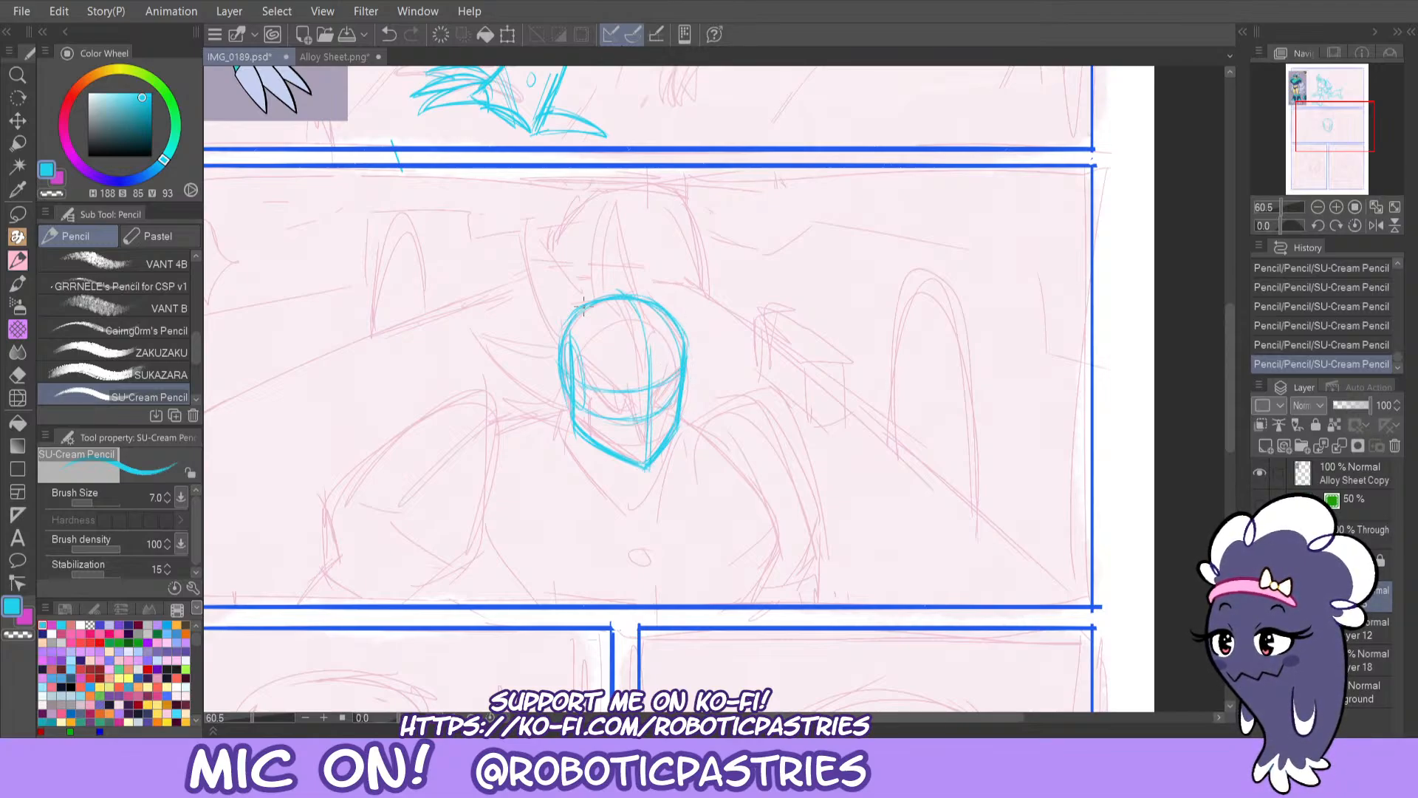
Darken the top and upper-left curve of the head circle.
drag(591, 303, 639, 302)
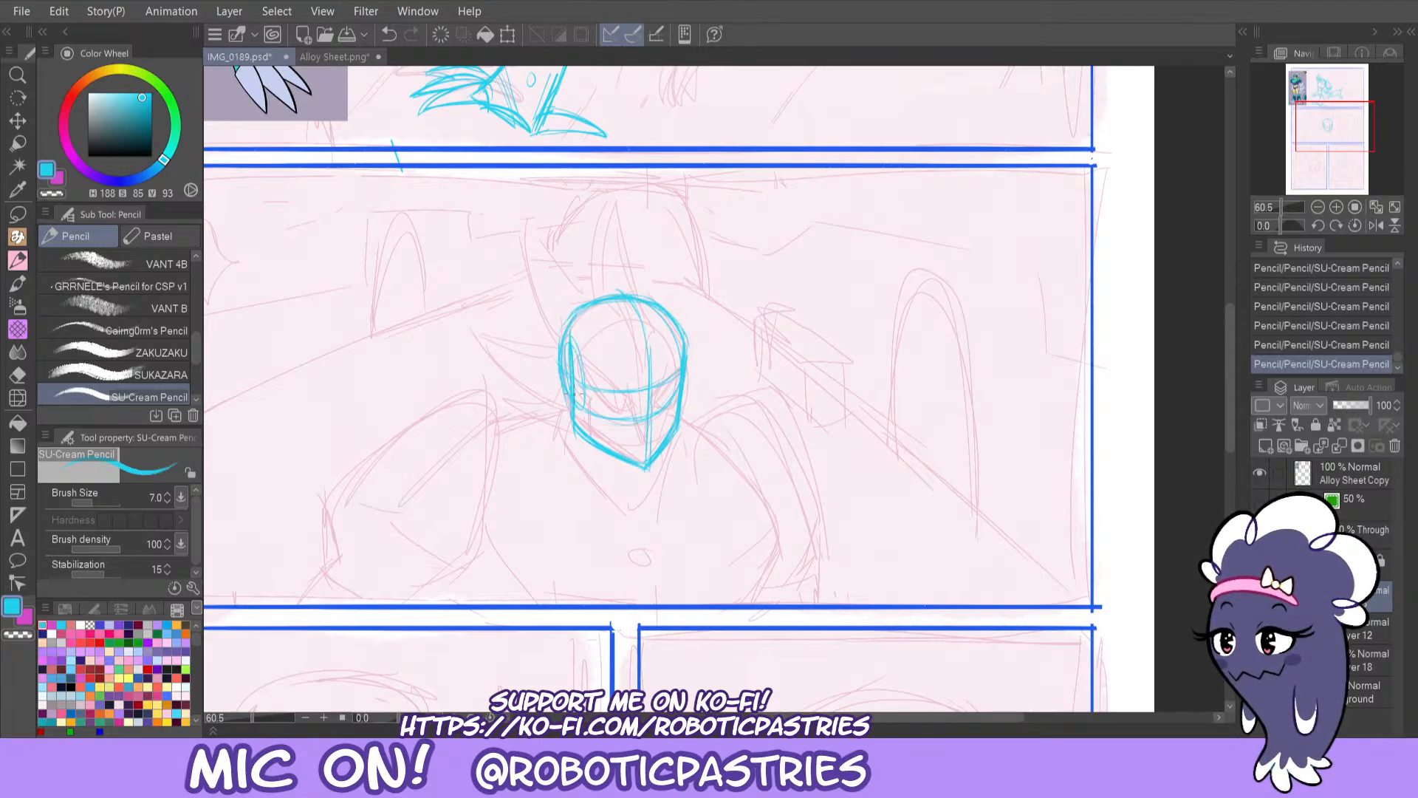
key(ctrl+z)
key(ctrl+y)
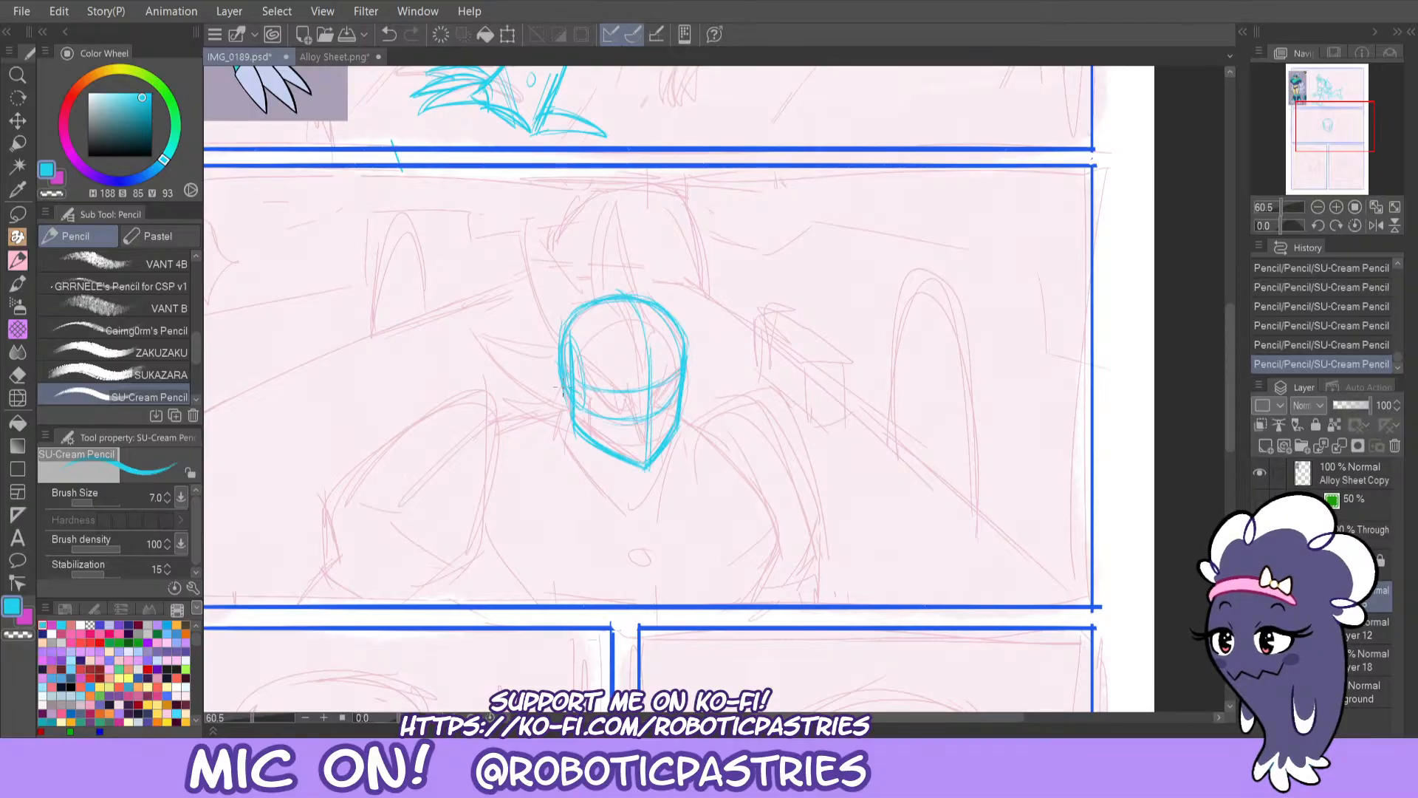
drag(559, 364, 574, 311)
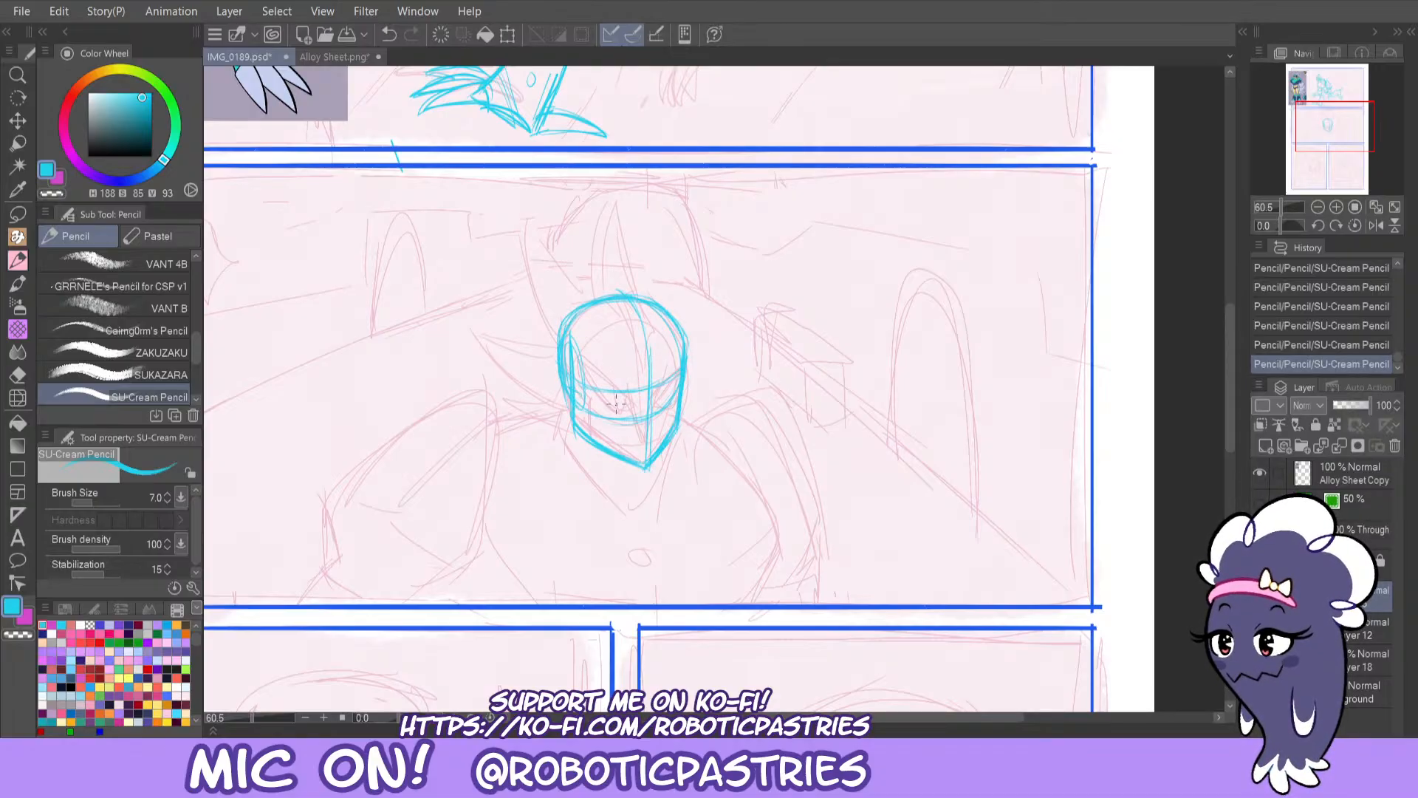
Sketch a tall pointed crest spike rising above the head, with its base tapering down the forehead.
drag(659, 322, 652, 384)
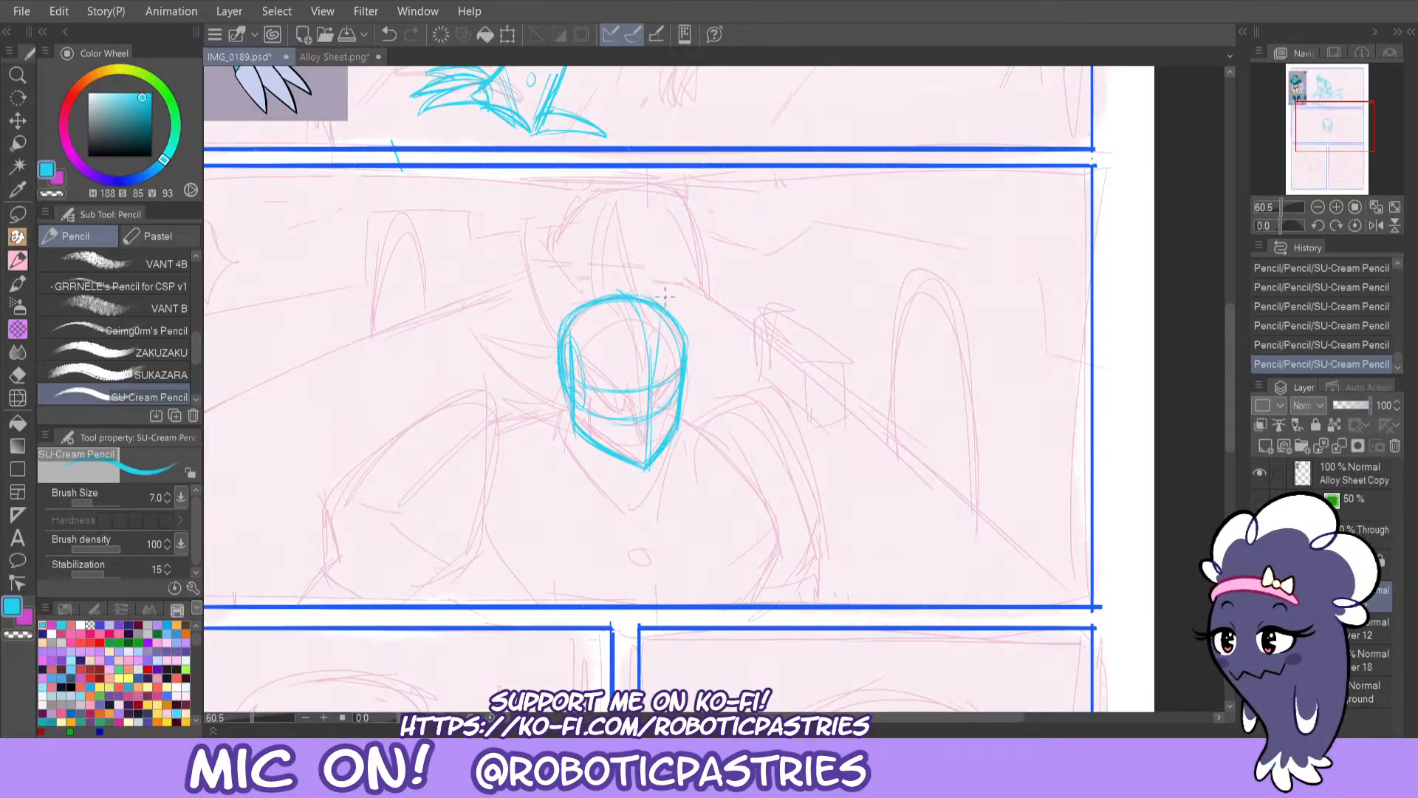
drag(608, 246, 646, 300)
drag(584, 207, 577, 289)
mouse_move(570, 216)
mouse_down()
mouse_move(577, 301)
mouse_move(649, 294)
mouse_move(674, 307)
mouse_move(655, 385)
mouse_move(640, 388)
mouse_up()
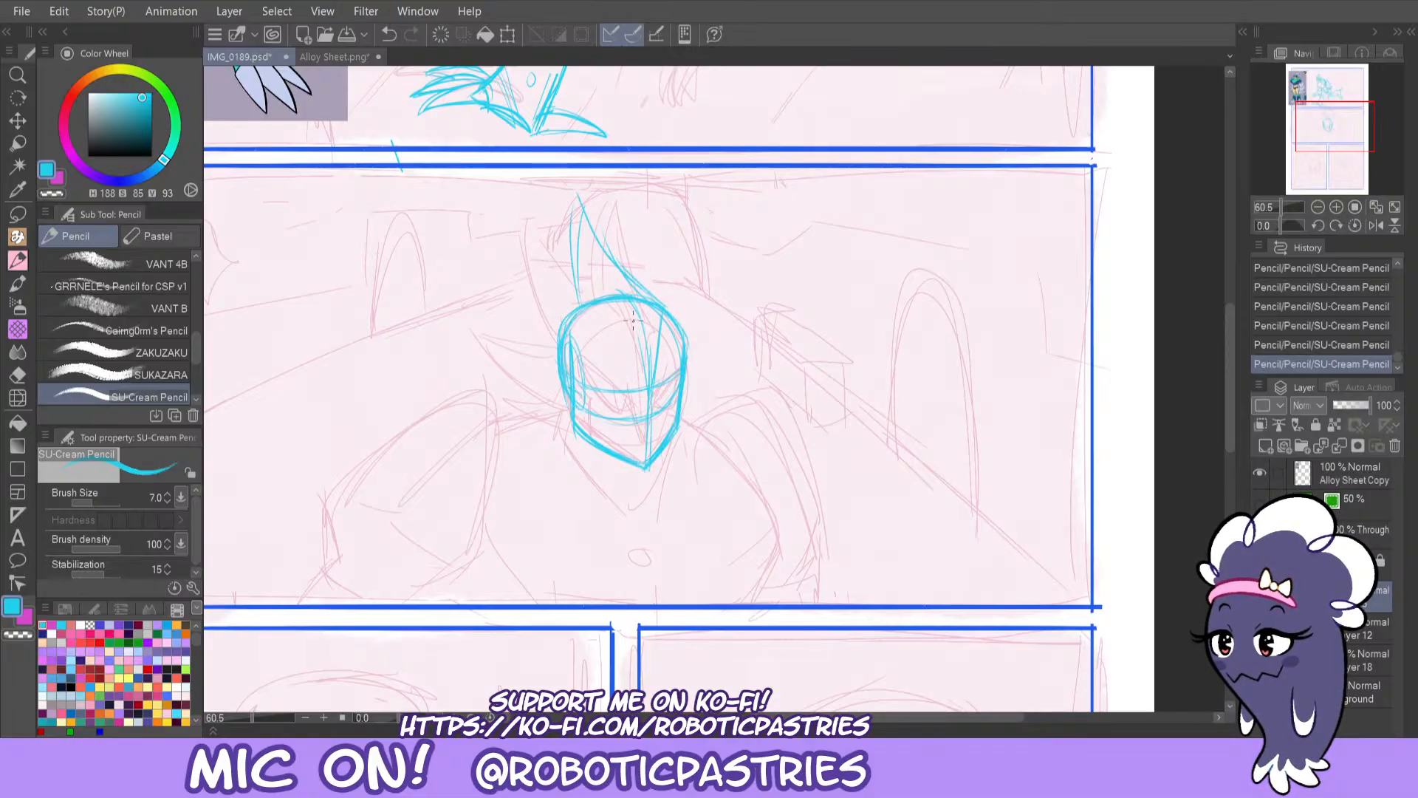
Refine the tall spike's edges and define its wedge-shaped base running down the forehead past the eye line.
drag(610, 301, 642, 328)
key(ctrl+z)
drag(641, 328, 652, 381)
drag(594, 231, 609, 251)
mouse_move(570, 201)
mouse_down()
mouse_move(568, 248)
mouse_move(608, 258)
mouse_move(598, 234)
mouse_move(668, 303)
mouse_move(656, 383)
mouse_up()
key(ctrl+z)
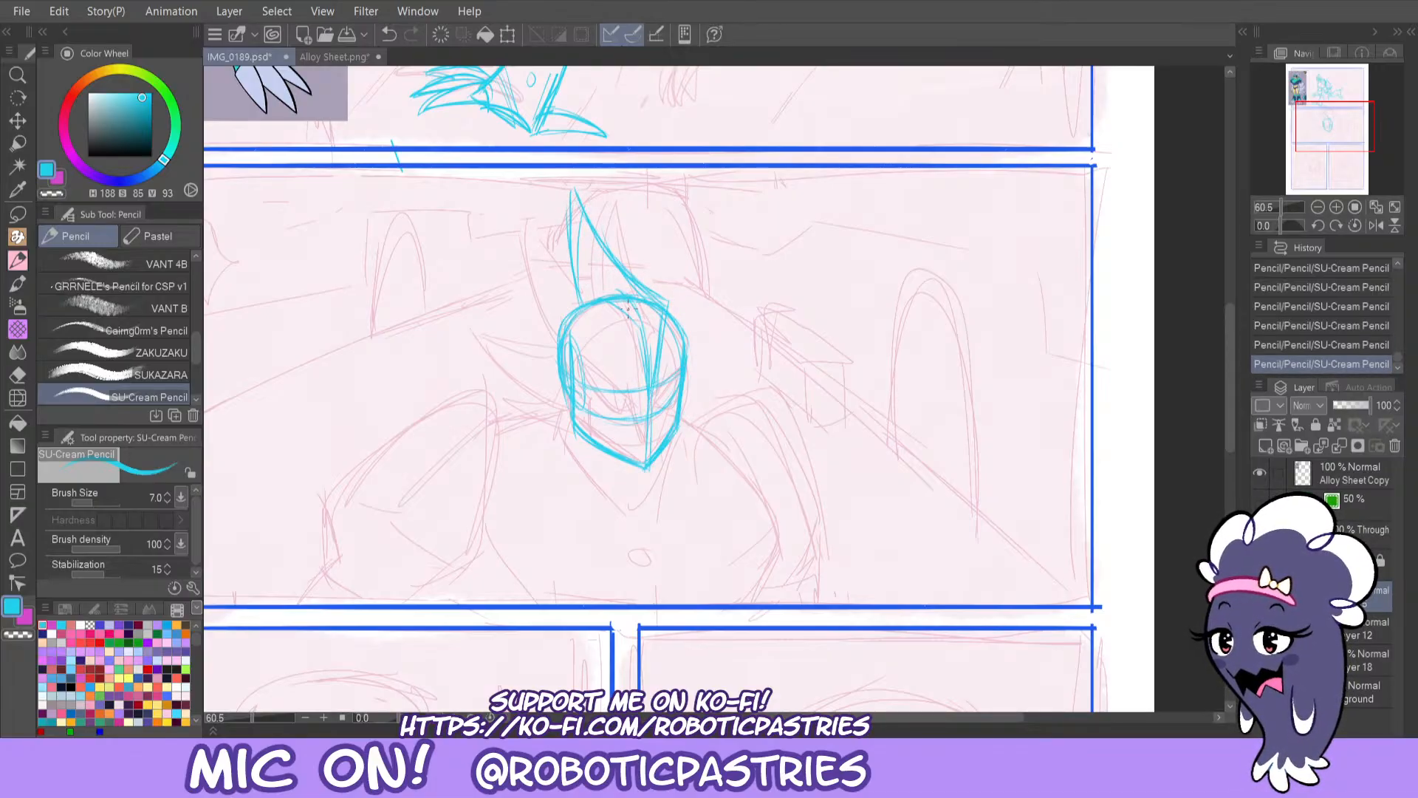
key(ctrl+z)
mouse_move(610, 299)
mouse_down()
mouse_move(638, 323)
mouse_move(647, 400)
mouse_up()
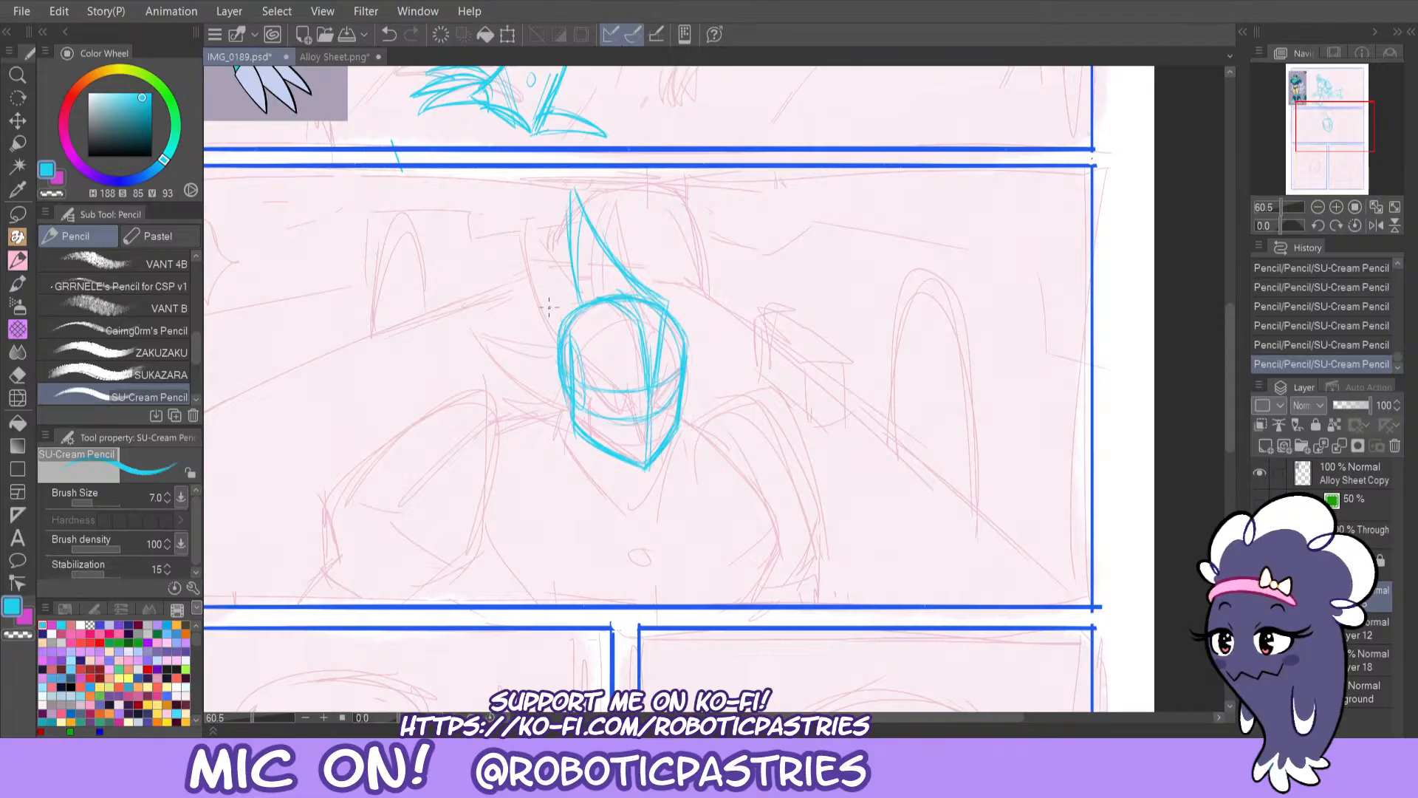
Sketch two smaller curved spikes sweeping out from the left side of the head.
mouse_move(578, 303)
mouse_down()
mouse_move(510, 242)
mouse_move(557, 351)
mouse_move(512, 248)
mouse_up()
drag(557, 359, 491, 333)
mouse_move(491, 335)
mouse_down()
mouse_move(559, 401)
mouse_move(495, 341)
mouse_move(557, 358)
mouse_move(491, 334)
mouse_up()
key(ctrl+z)
key(ctrl+z)
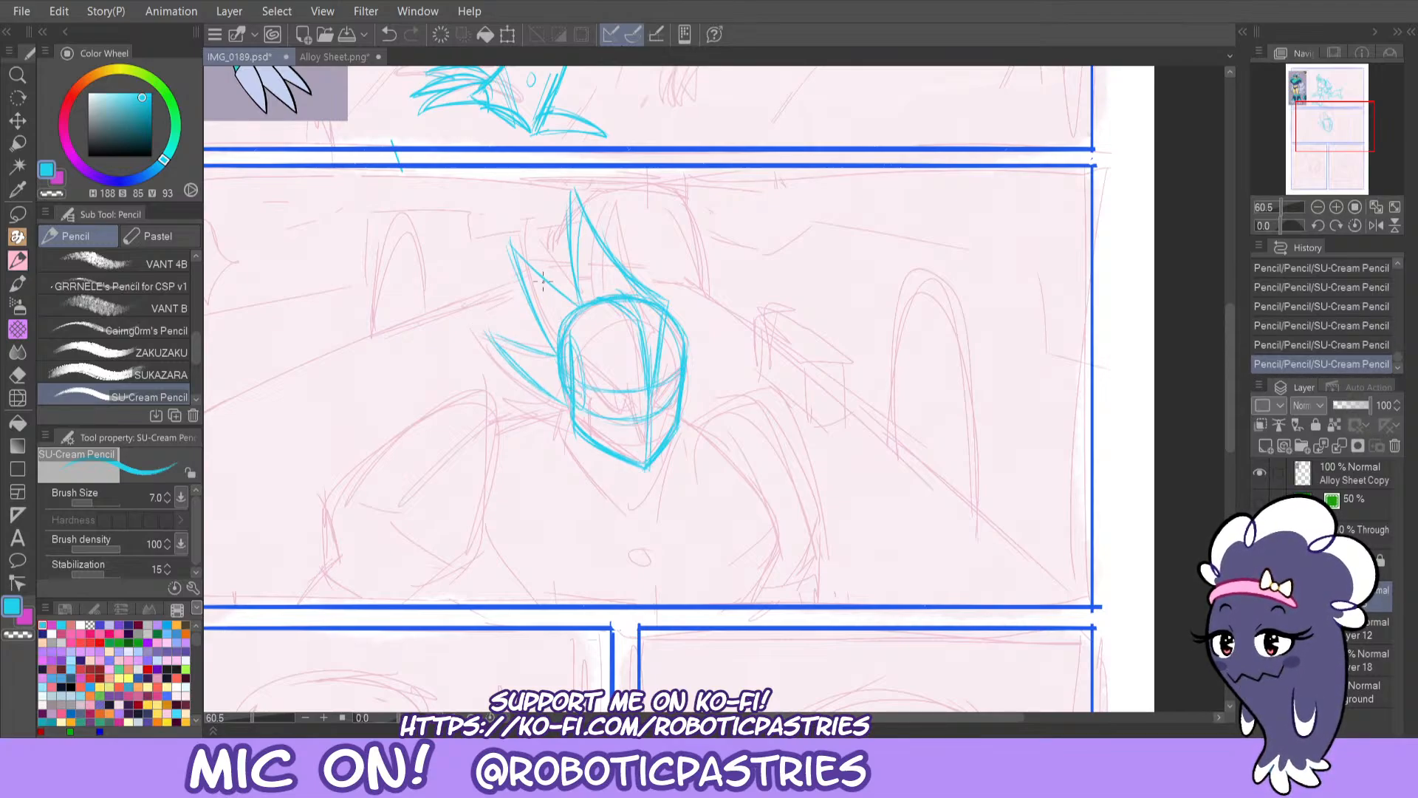
Extend the tall crest spike's tip slightly and reinforce its right edge down to its base corner.
drag(576, 291, 572, 195)
key(ctrl+z)
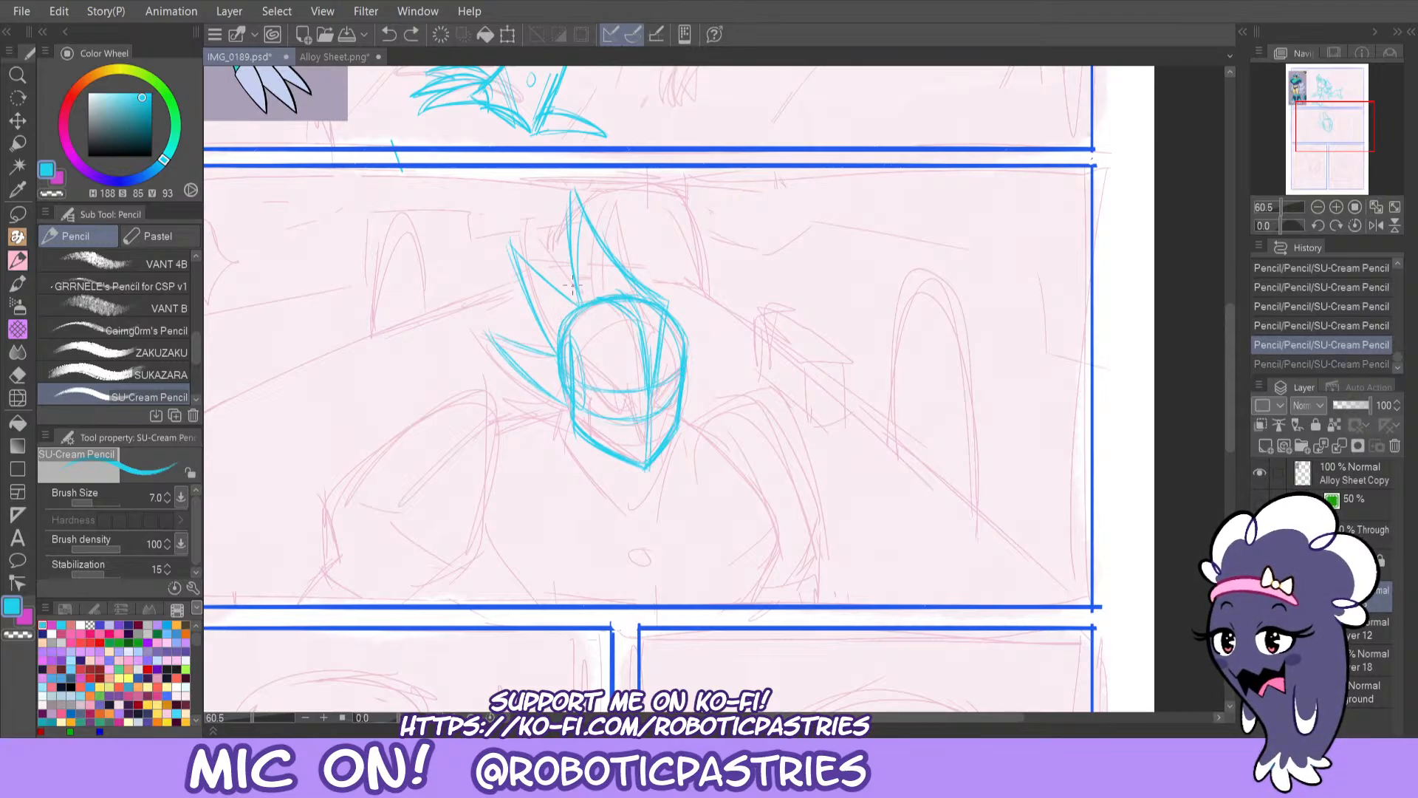
mouse_move(578, 301)
mouse_down()
mouse_move(572, 197)
mouse_move(631, 291)
mouse_up()
key(ctrl+z)
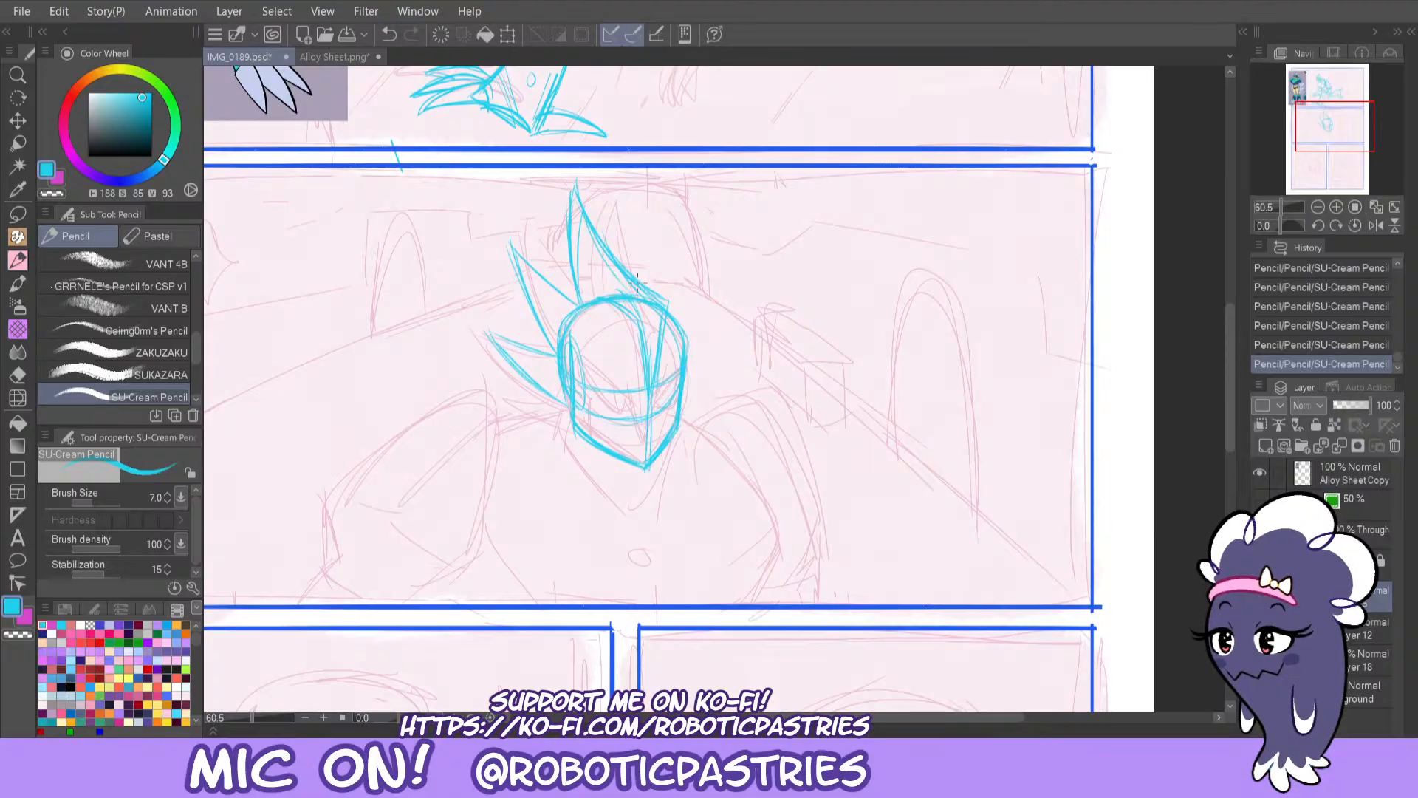
key(ctrl+z)
drag(575, 186, 573, 219)
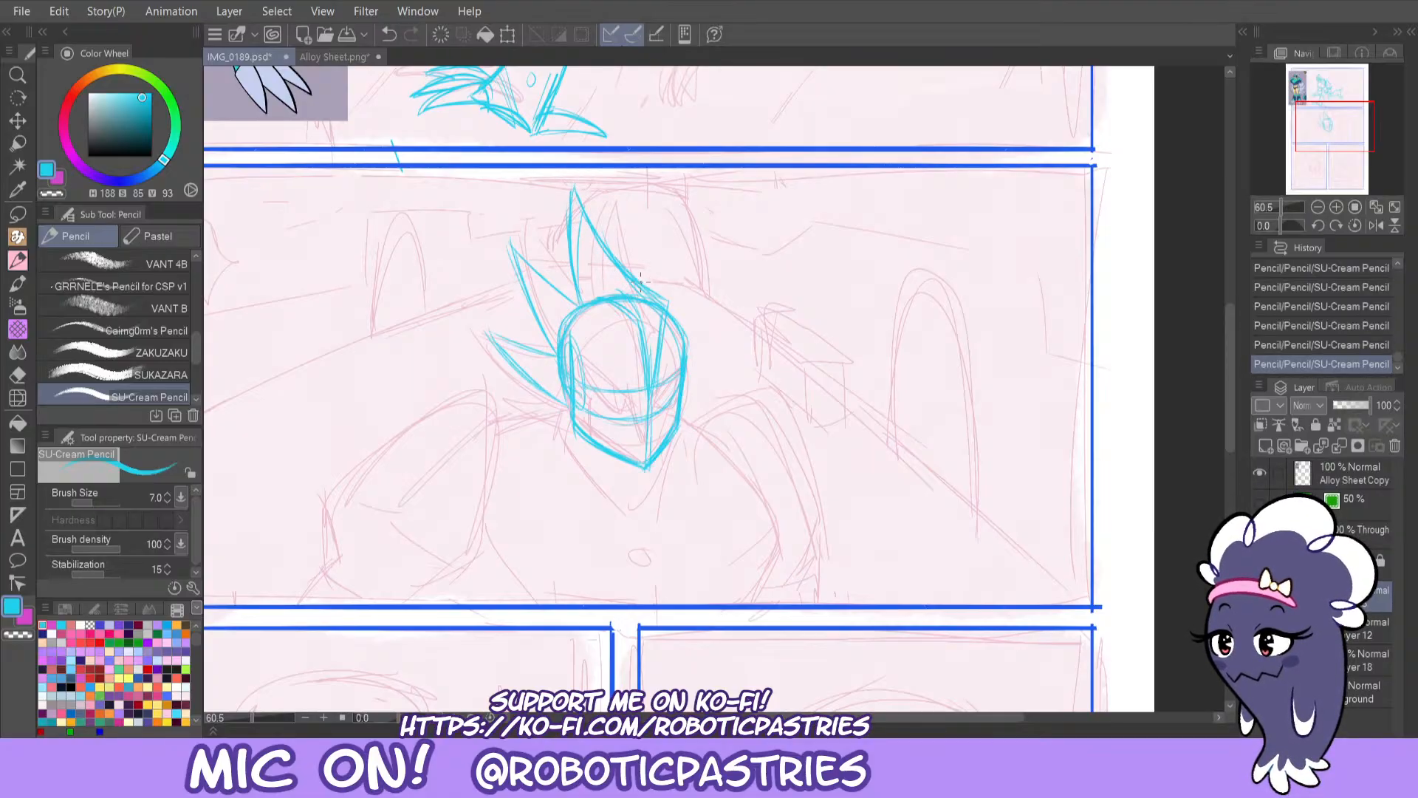
drag(640, 279, 668, 296)
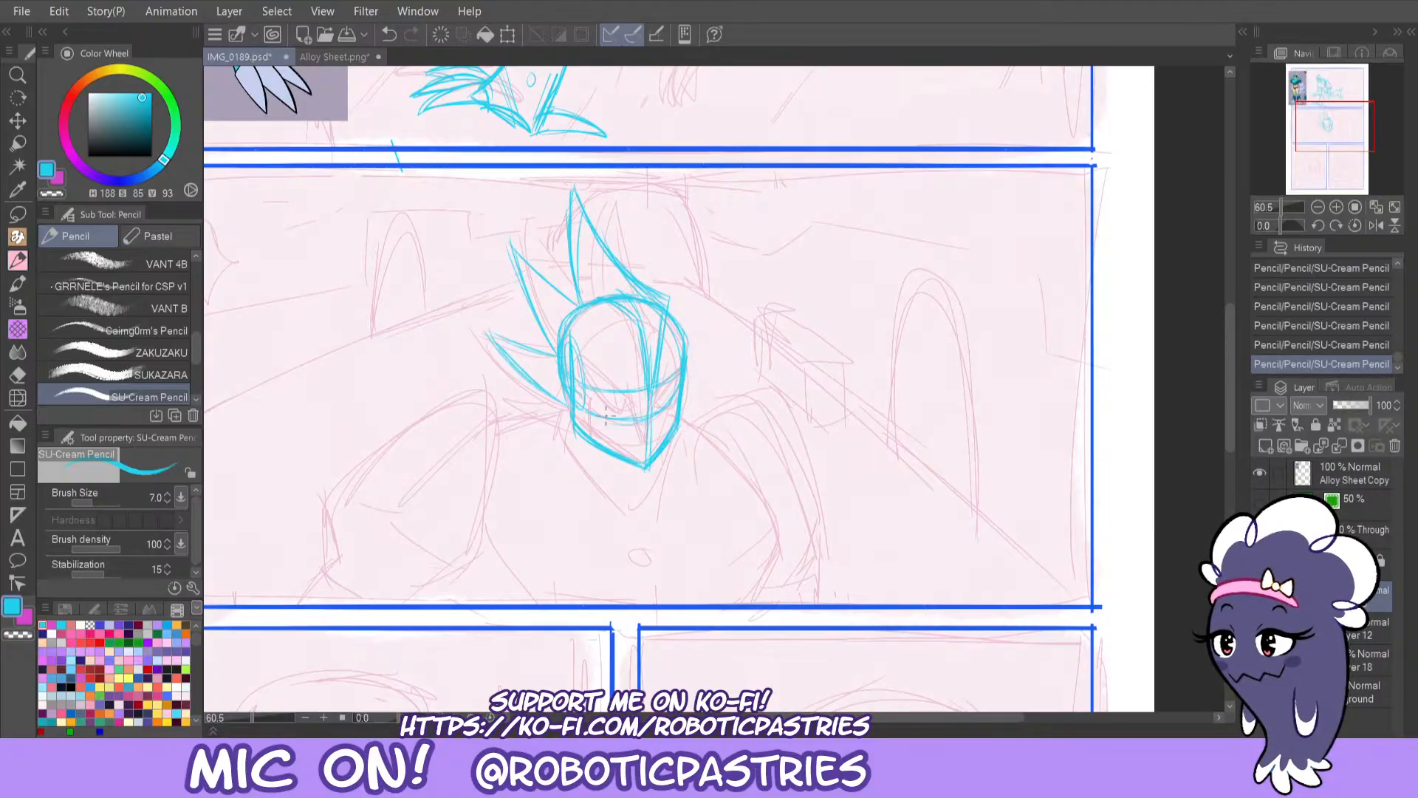
Reinforce the lower side spike and add a small mouth line above the chin, comparing the face with and without it.
drag(486, 332, 555, 360)
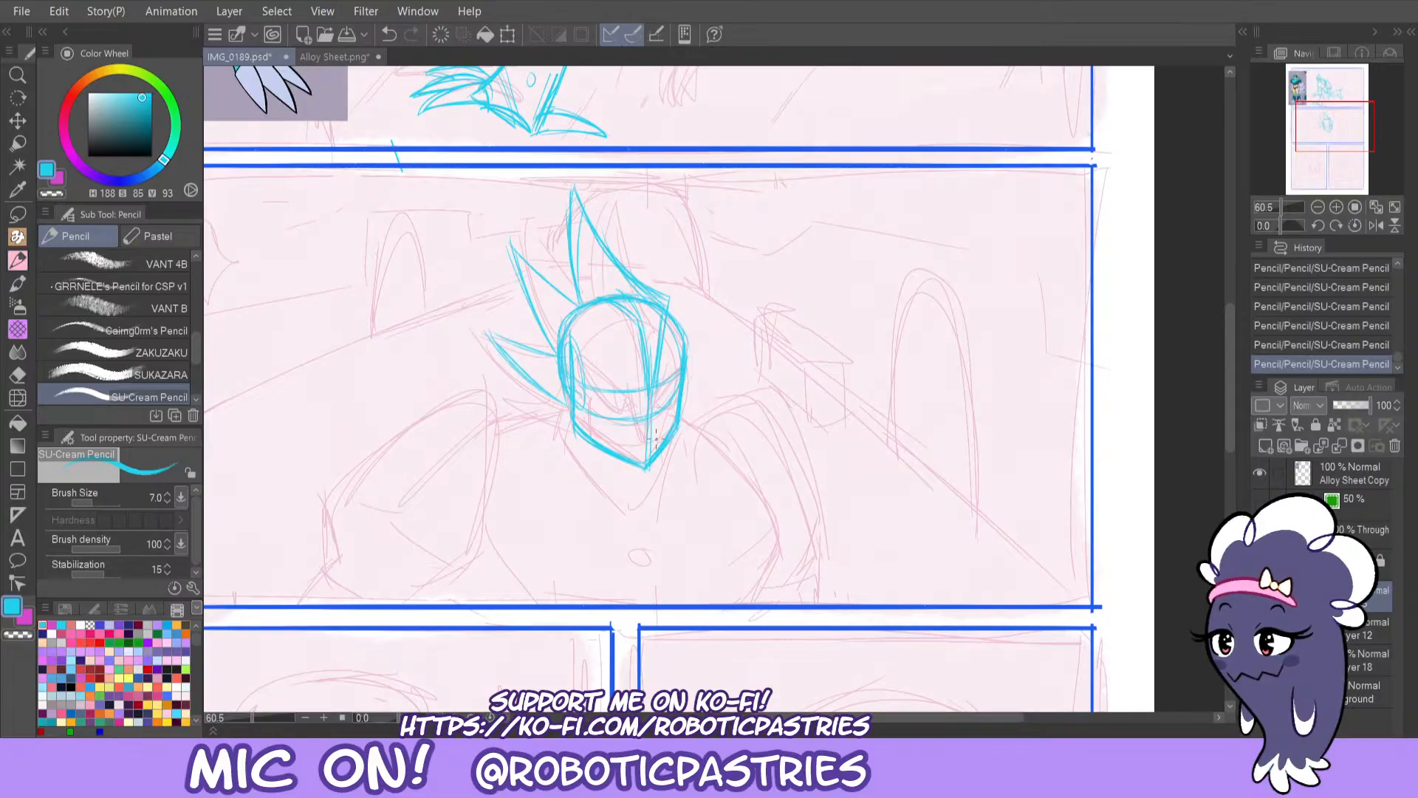
key(ctrl+z)
key(ctrl+z)
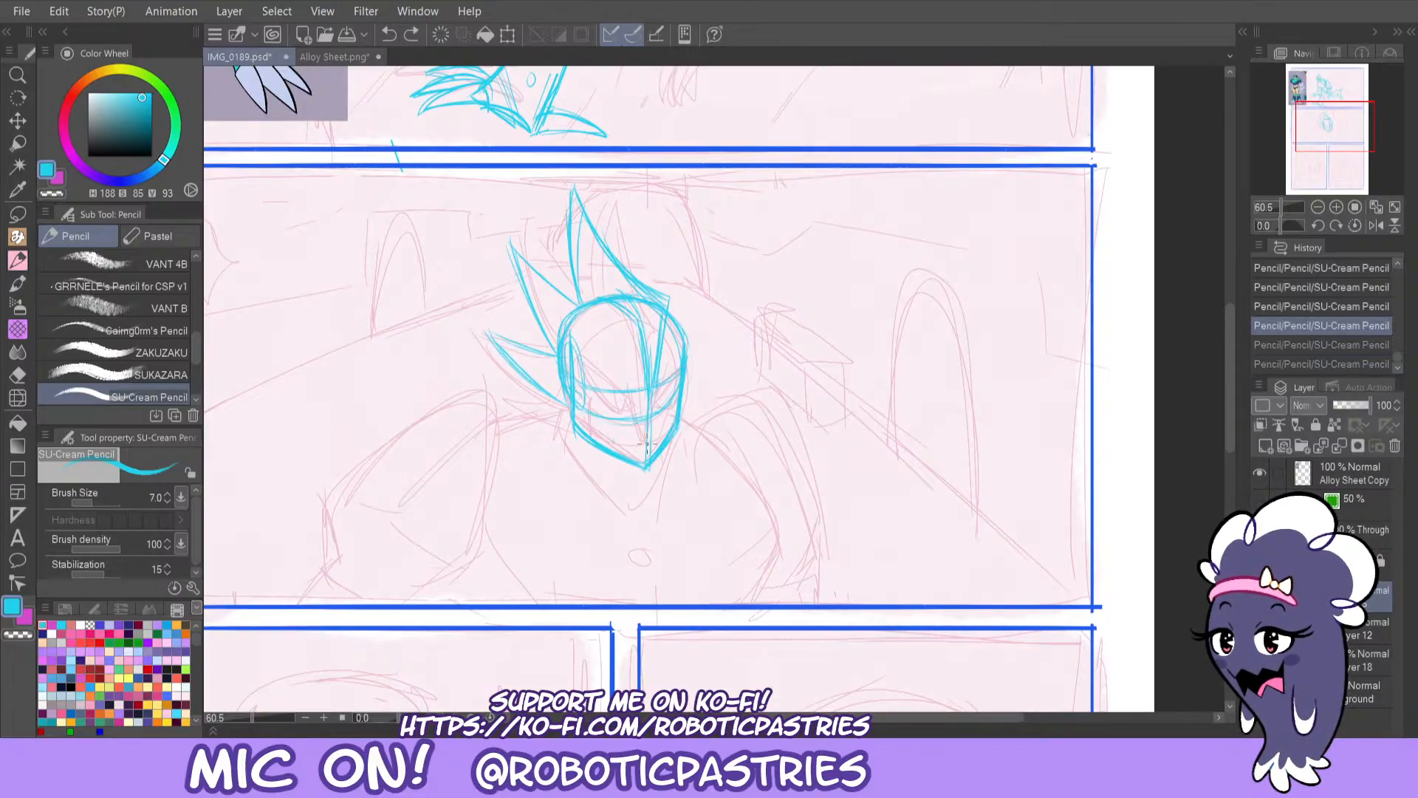
key(ctrl+y)
key(ctrl+y)
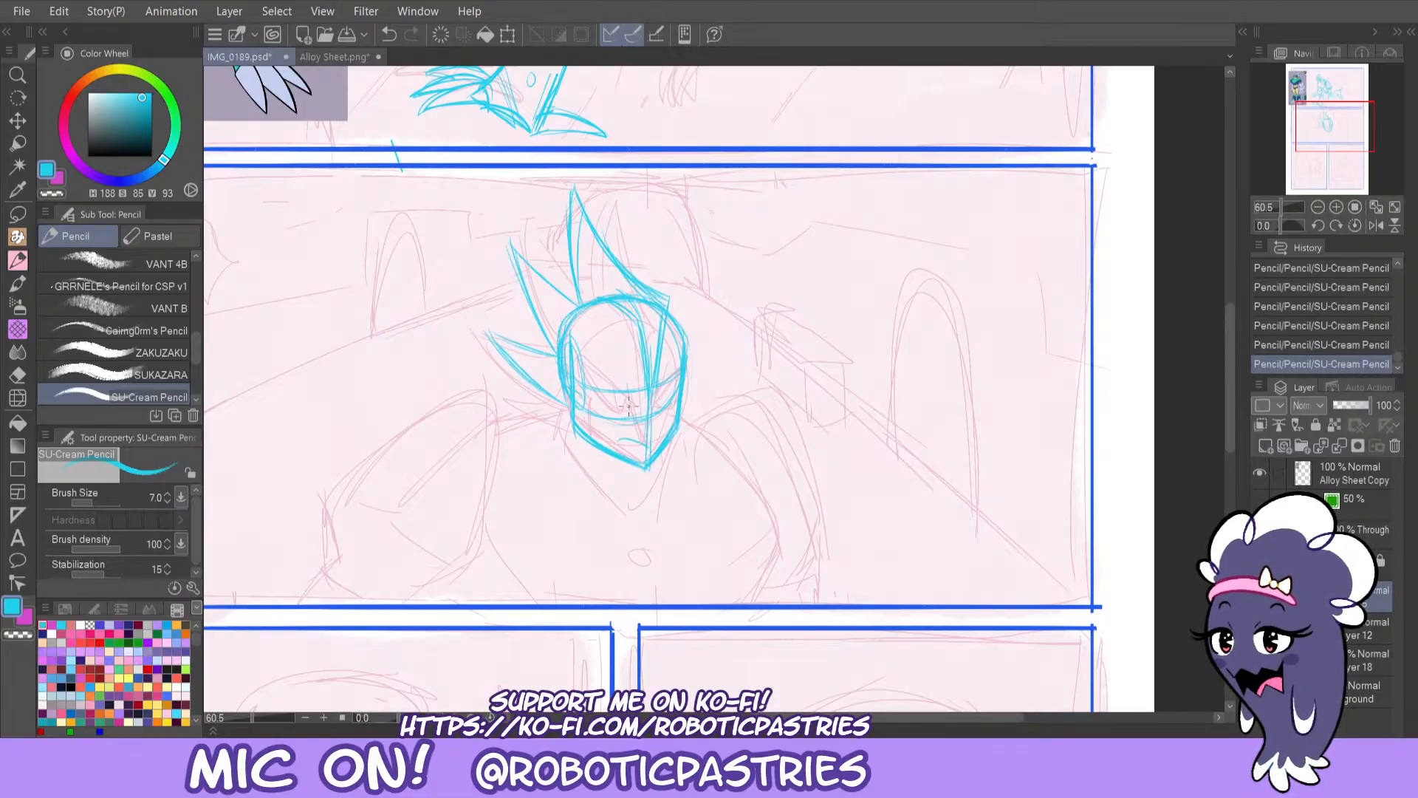
Try a curved face-marking line from the upper-left side of the head down to the nose area.
drag(548, 395, 576, 462)
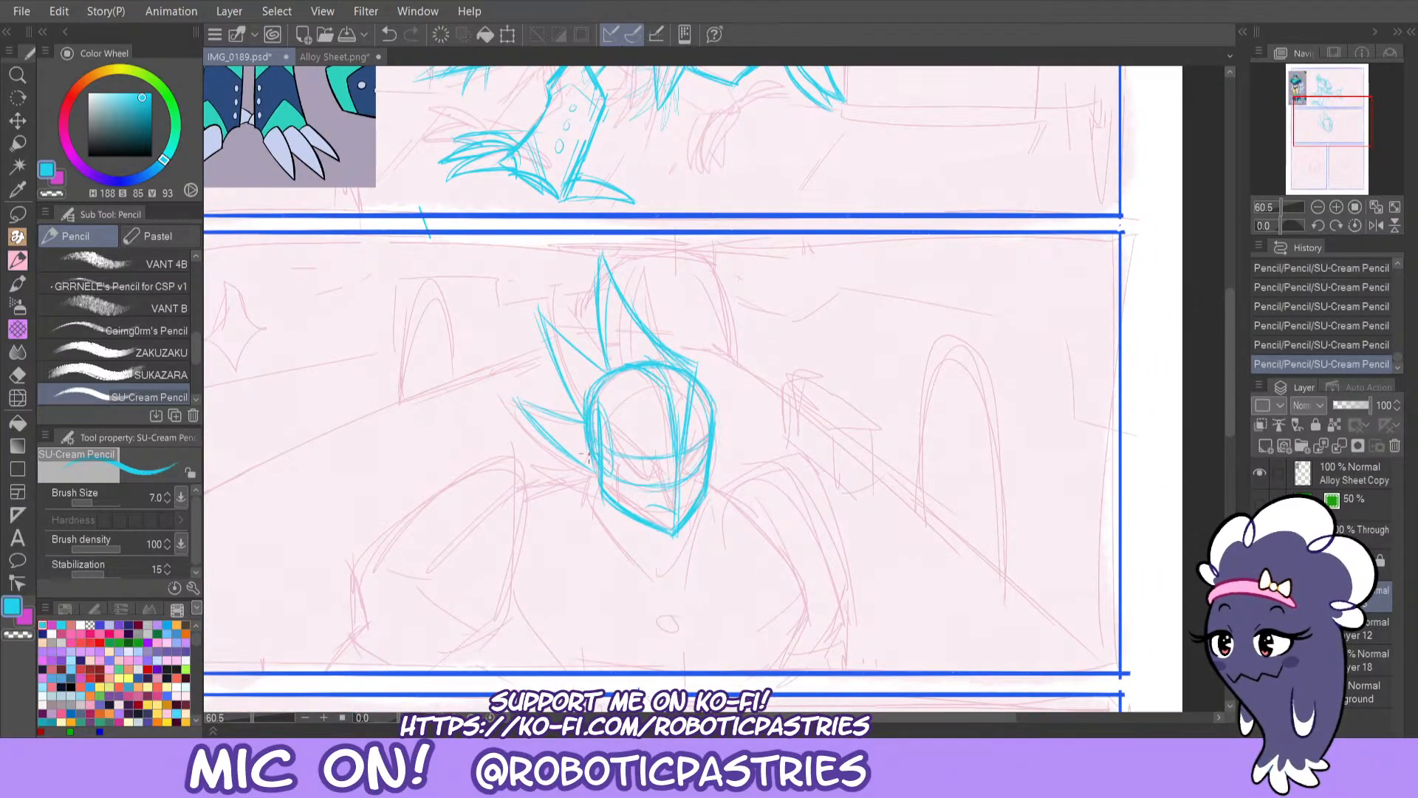
key(ctrl+z)
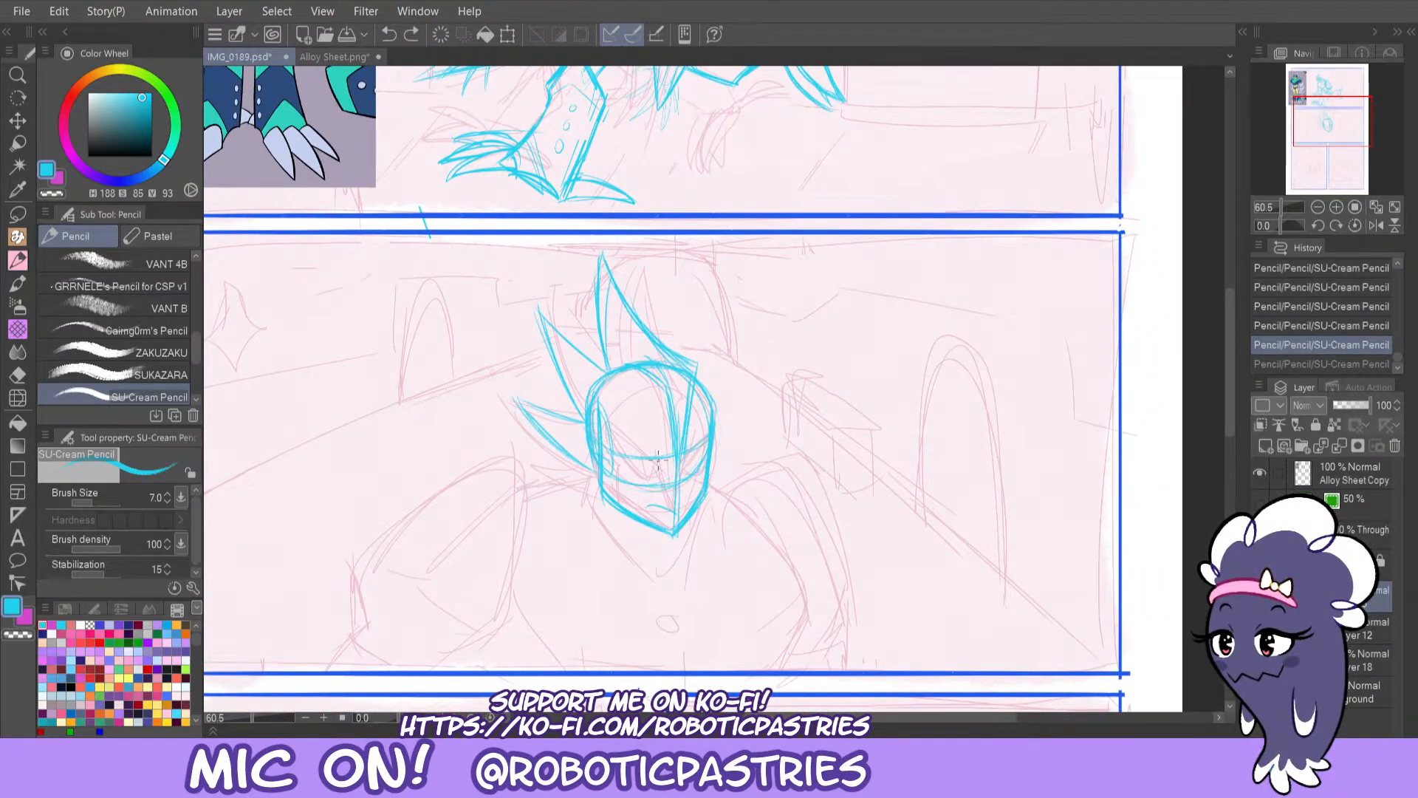
drag(675, 483, 644, 437)
key(ctrl+z)
mouse_move(599, 391)
mouse_down()
mouse_move(648, 415)
mouse_move(667, 481)
mouse_up()
key(ctrl+z)
key(ctrl+z)
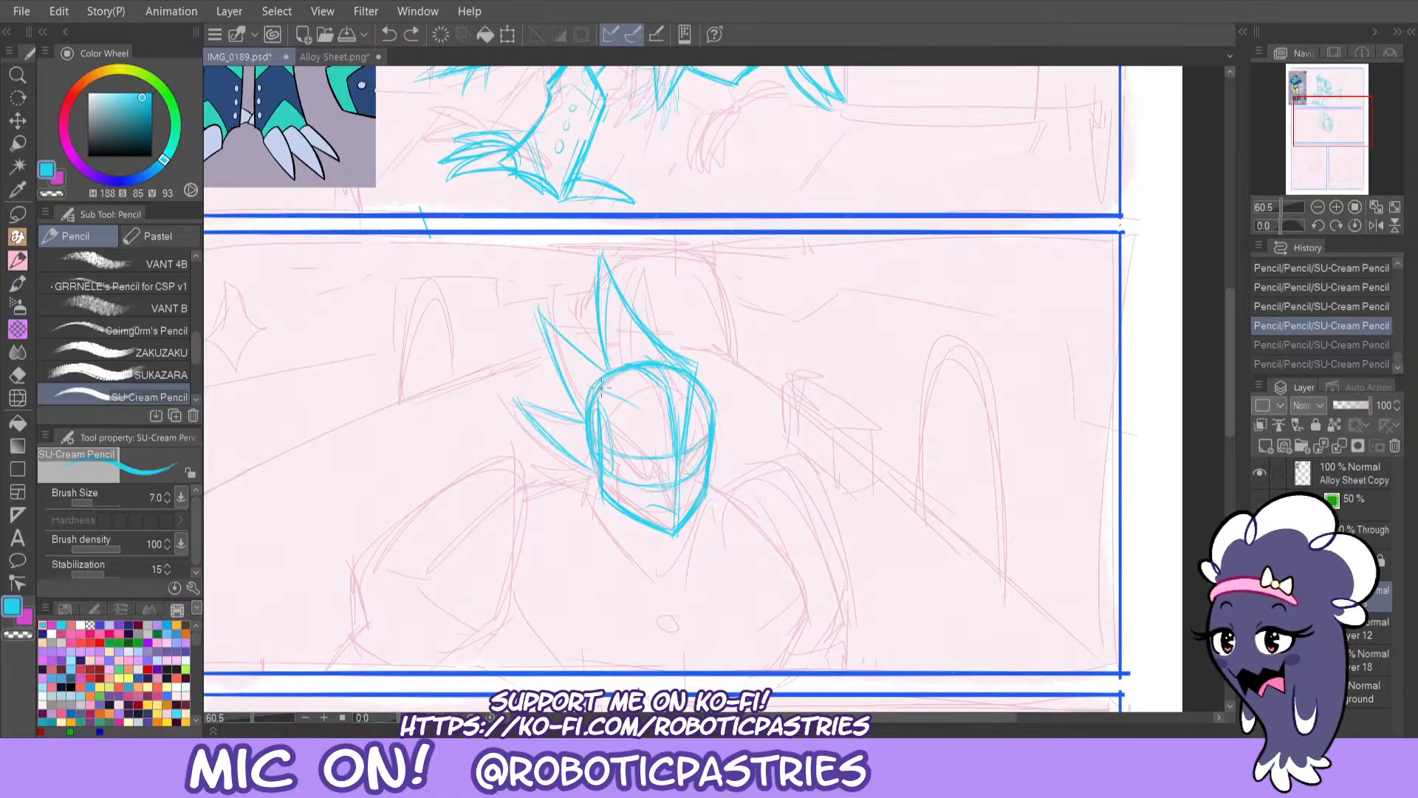
mouse_move(602, 390)
mouse_down()
mouse_move(651, 419)
mouse_move(677, 484)
mouse_up()
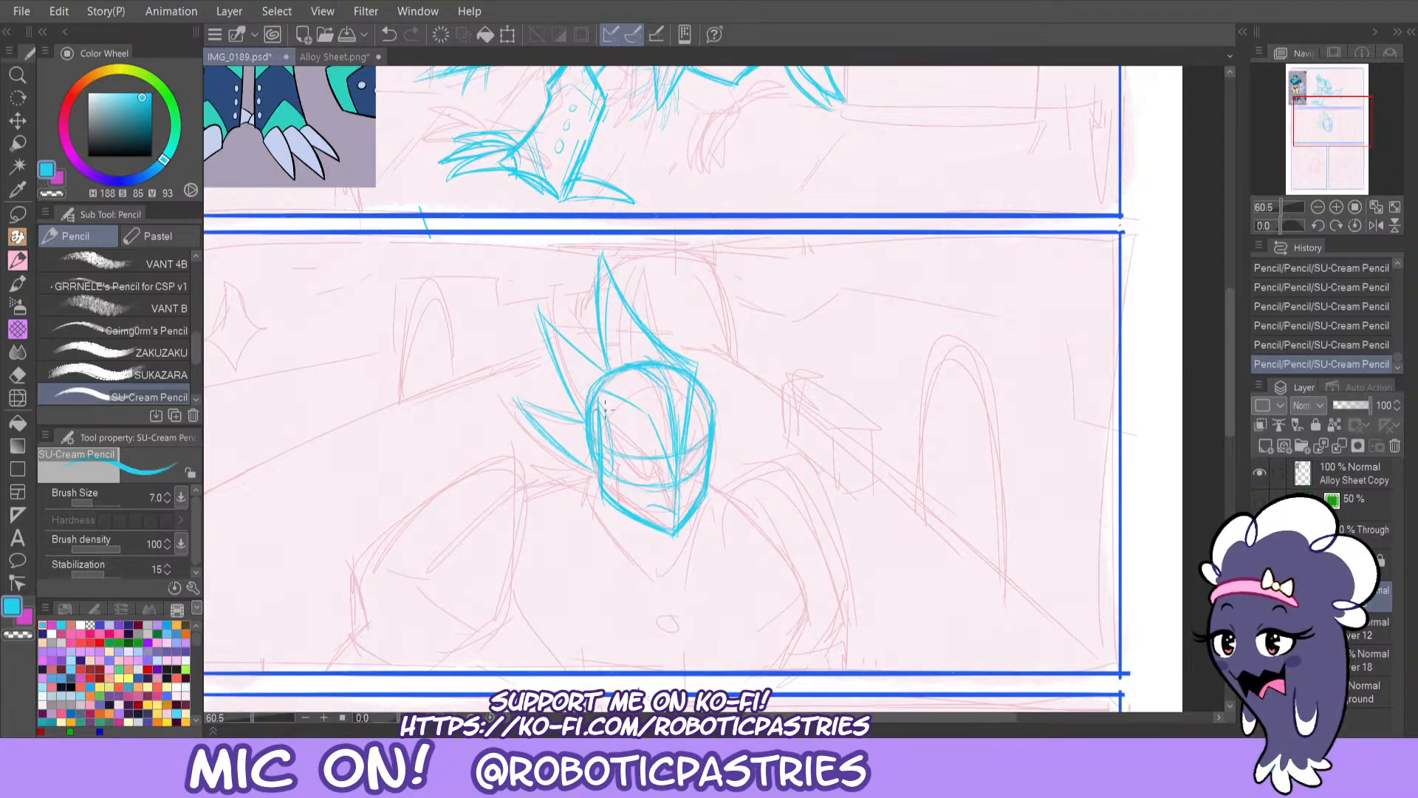
Sketch the angular brow marking from the head's upper left down to the centre line and back up to the right side.
mouse_move(608, 398)
mouse_down()
mouse_move(647, 410)
mouse_move(677, 478)
mouse_up()
key(ctrl+z)
key(ctrl+z)
key(ctrl+z)
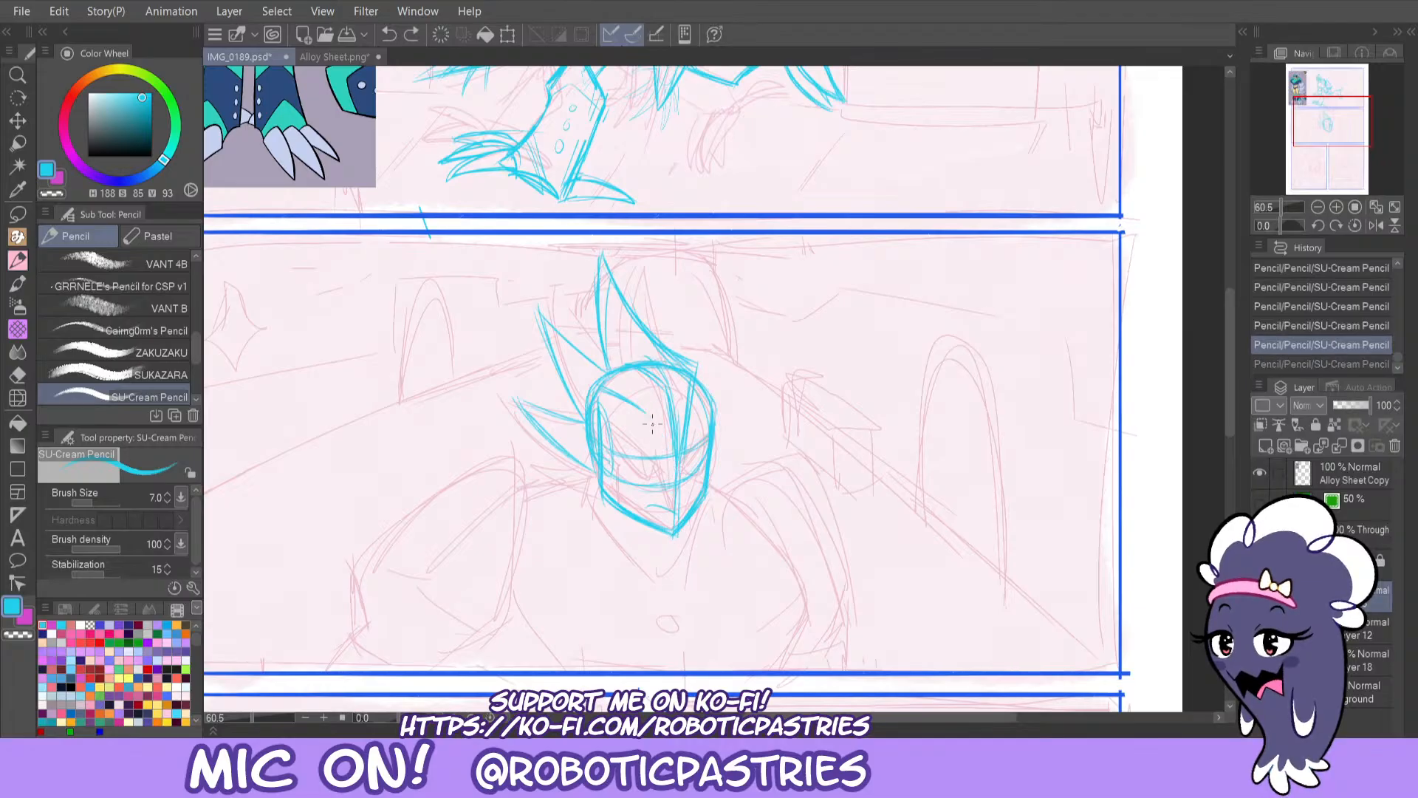
mouse_move(651, 416)
mouse_down()
mouse_move(680, 490)
mouse_move(697, 408)
mouse_move(681, 491)
mouse_move(705, 384)
mouse_up()
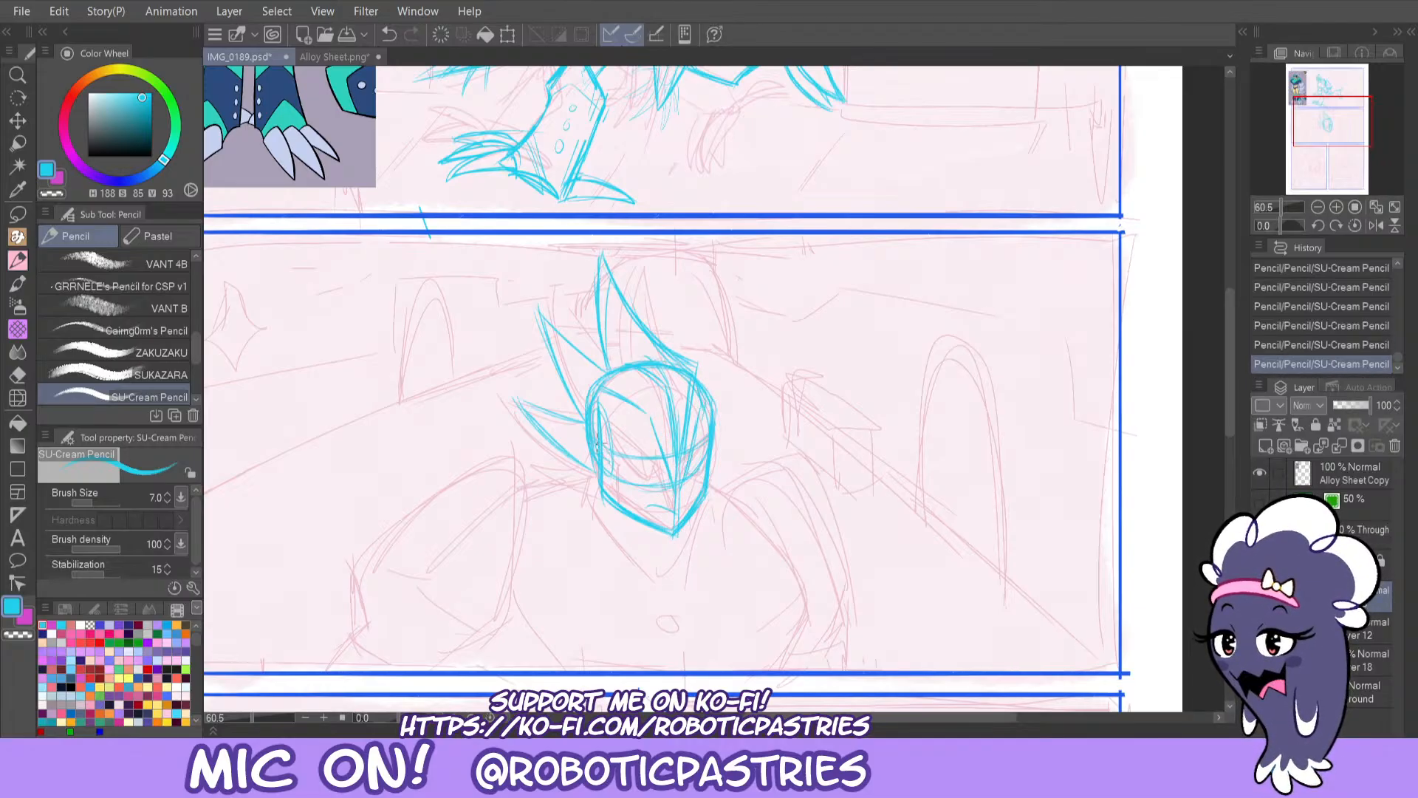
Try a short marking stroke across the left cheek below the brow, comparing the face with and without the recent strokes.
mouse_move(663, 460)
mouse_down()
mouse_move(610, 430)
mouse_move(626, 475)
mouse_up()
key(ctrl+z)
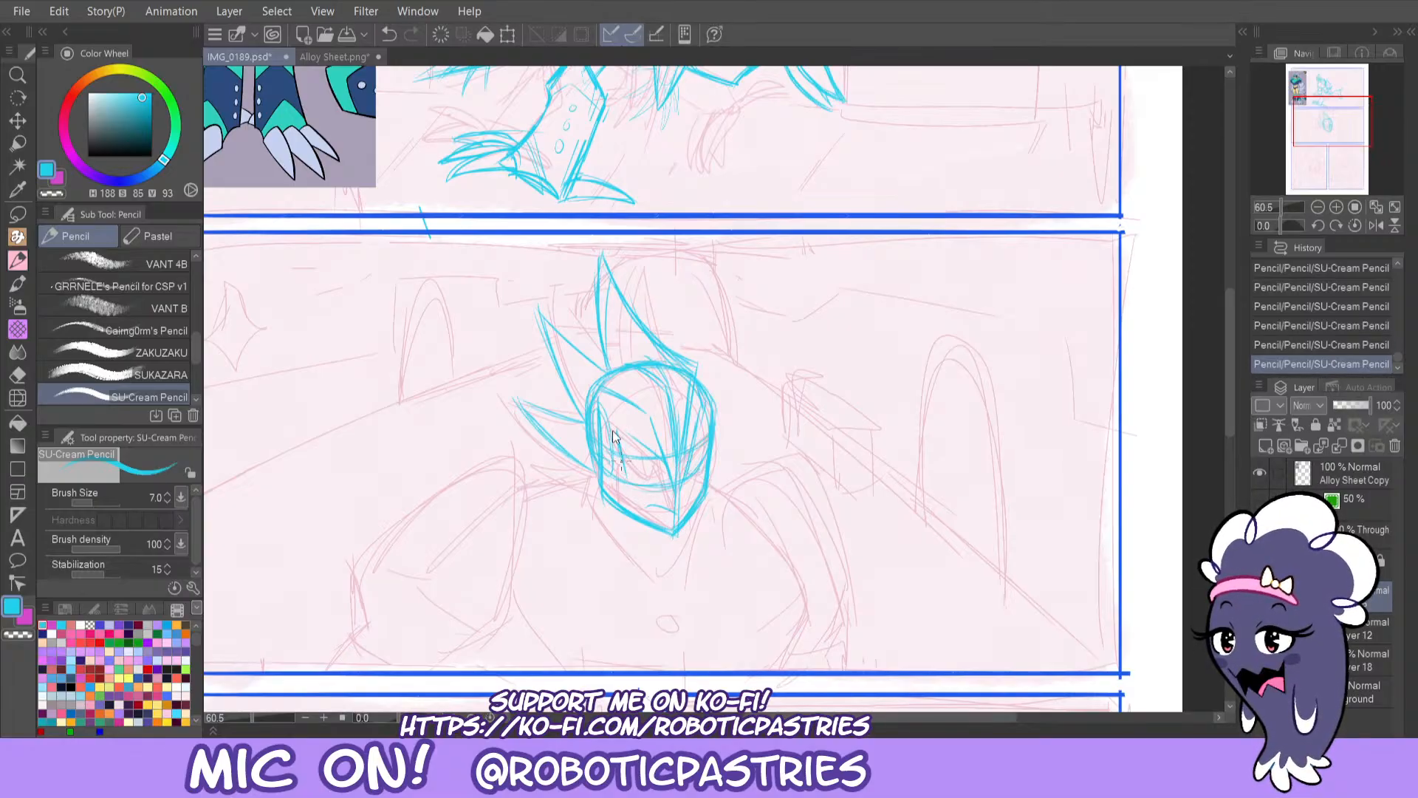
key(ctrl+z)
key(ctrl+z)
key(ctrl+z)
key(ctrl+y)
key(ctrl+y)
key(ctrl+y)
key(ctrl+z)
key(ctrl+z)
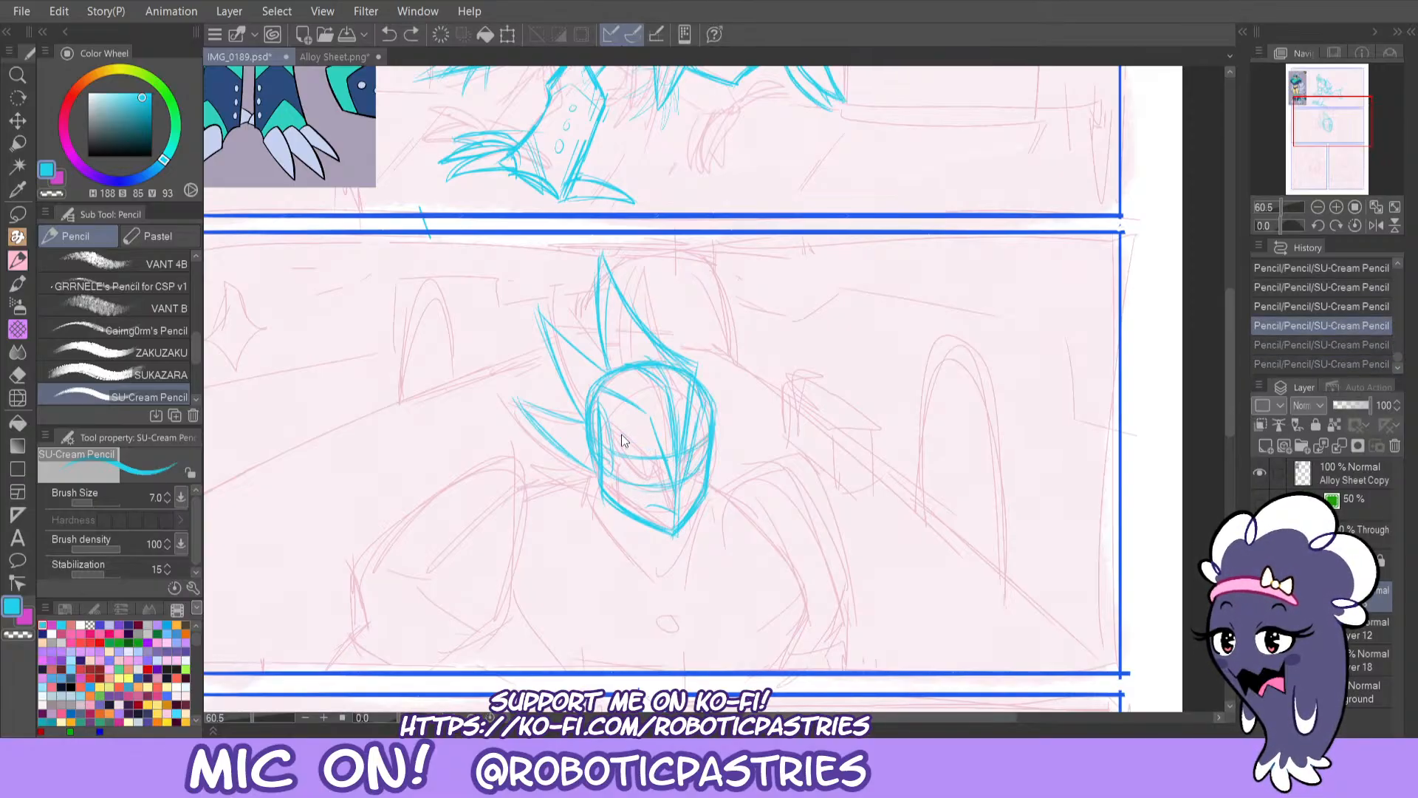
Sketch the outer edge of the face marking from the brow's left end down the cheek.
key(ctrl+y)
key(ctrl+y)
key(ctrl+z)
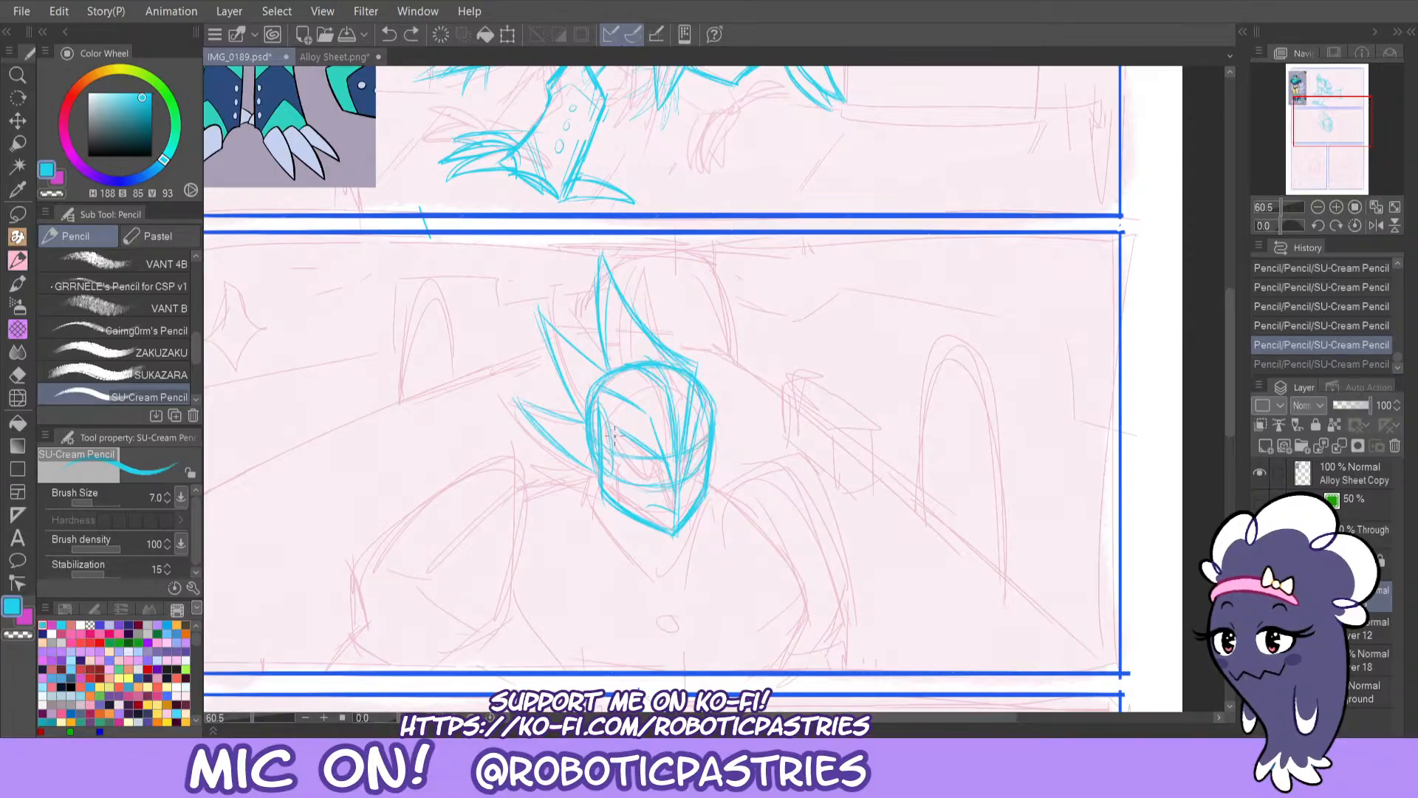
key(ctrl+y)
key(ctrl+z)
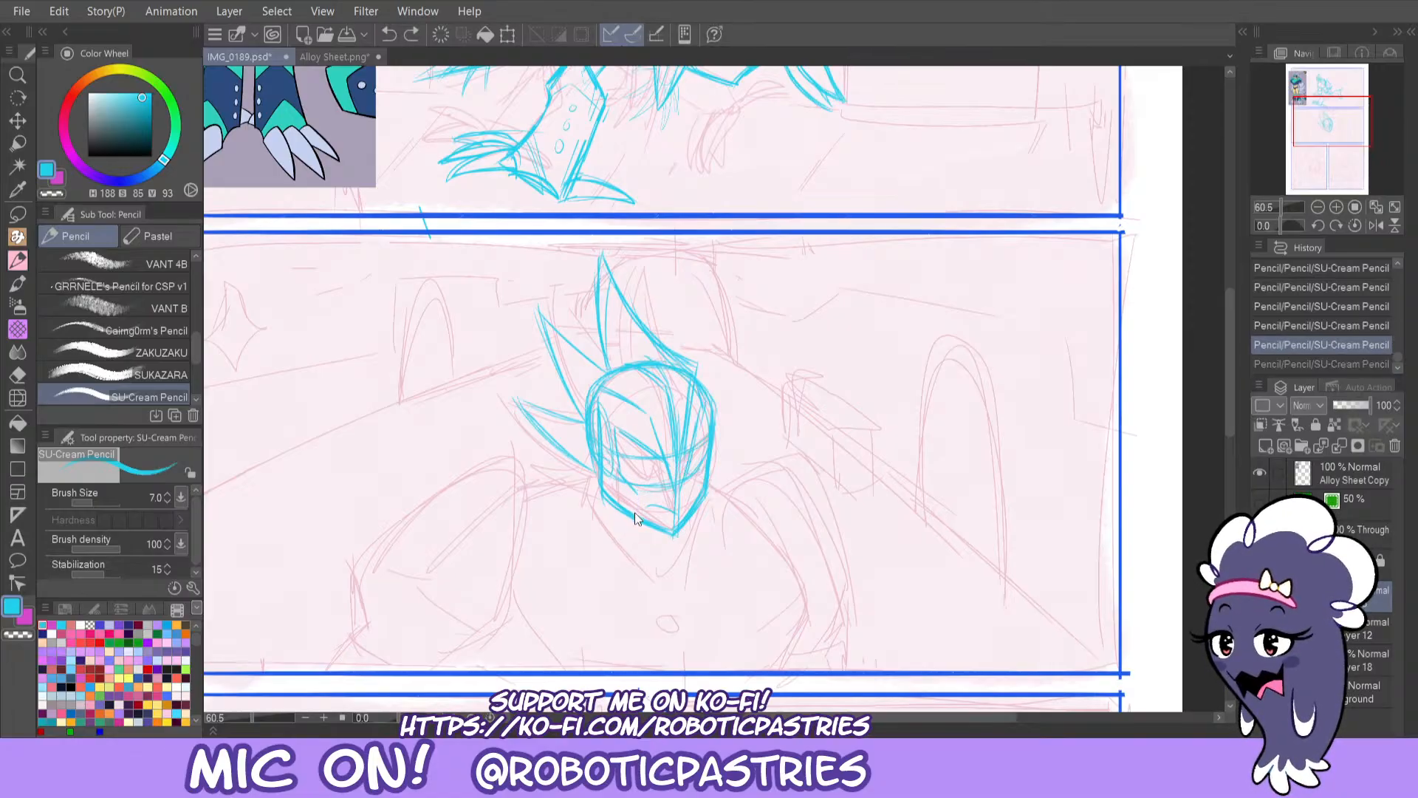
key(ctrl+y)
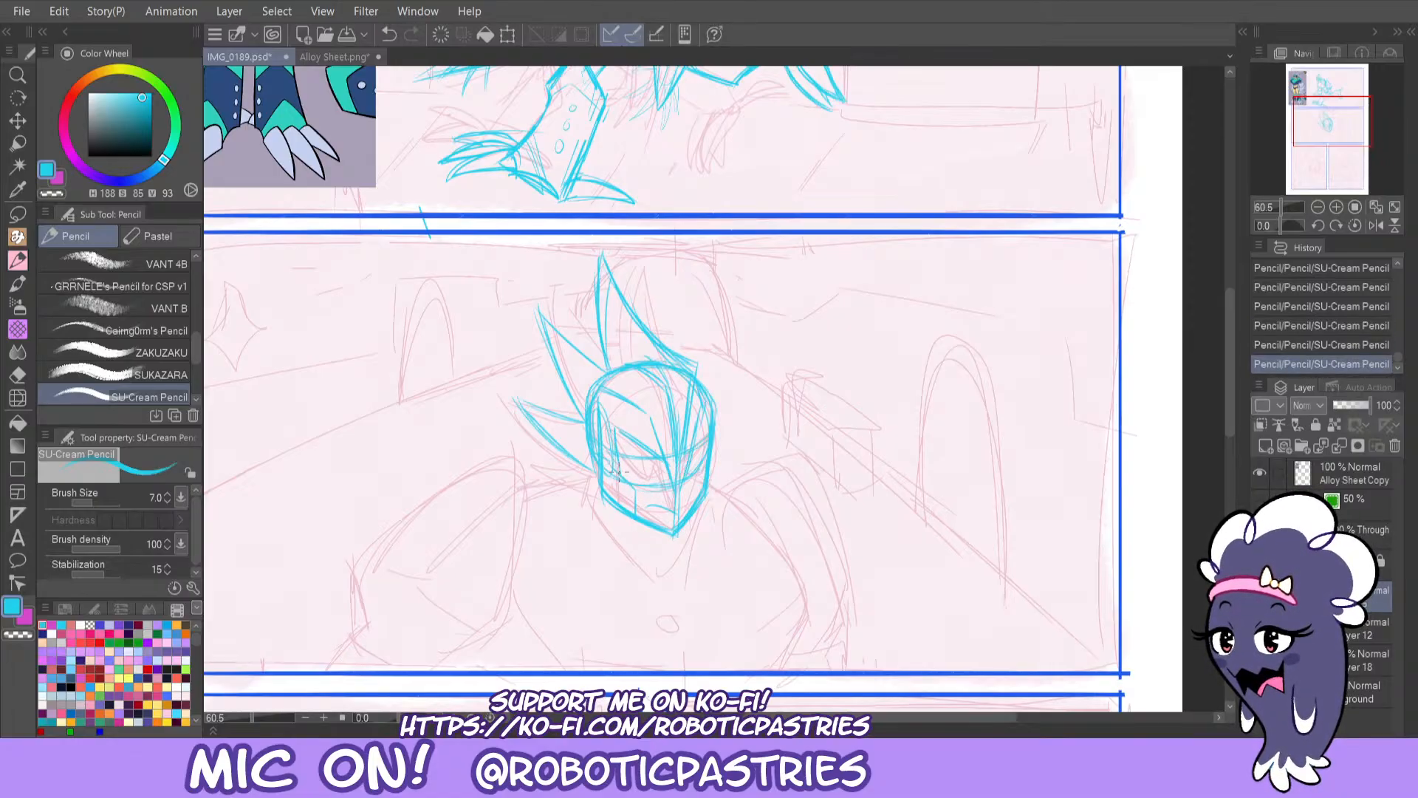
Continue the left cheek marking down in an angular line towards the mouth, comparing the latest strokes.
key(ctrl+z)
key(ctrl+z)
key(ctrl+z)
key(ctrl+z)
key(ctrl+y)
key(ctrl+y)
key(ctrl+y)
key(ctrl+y)
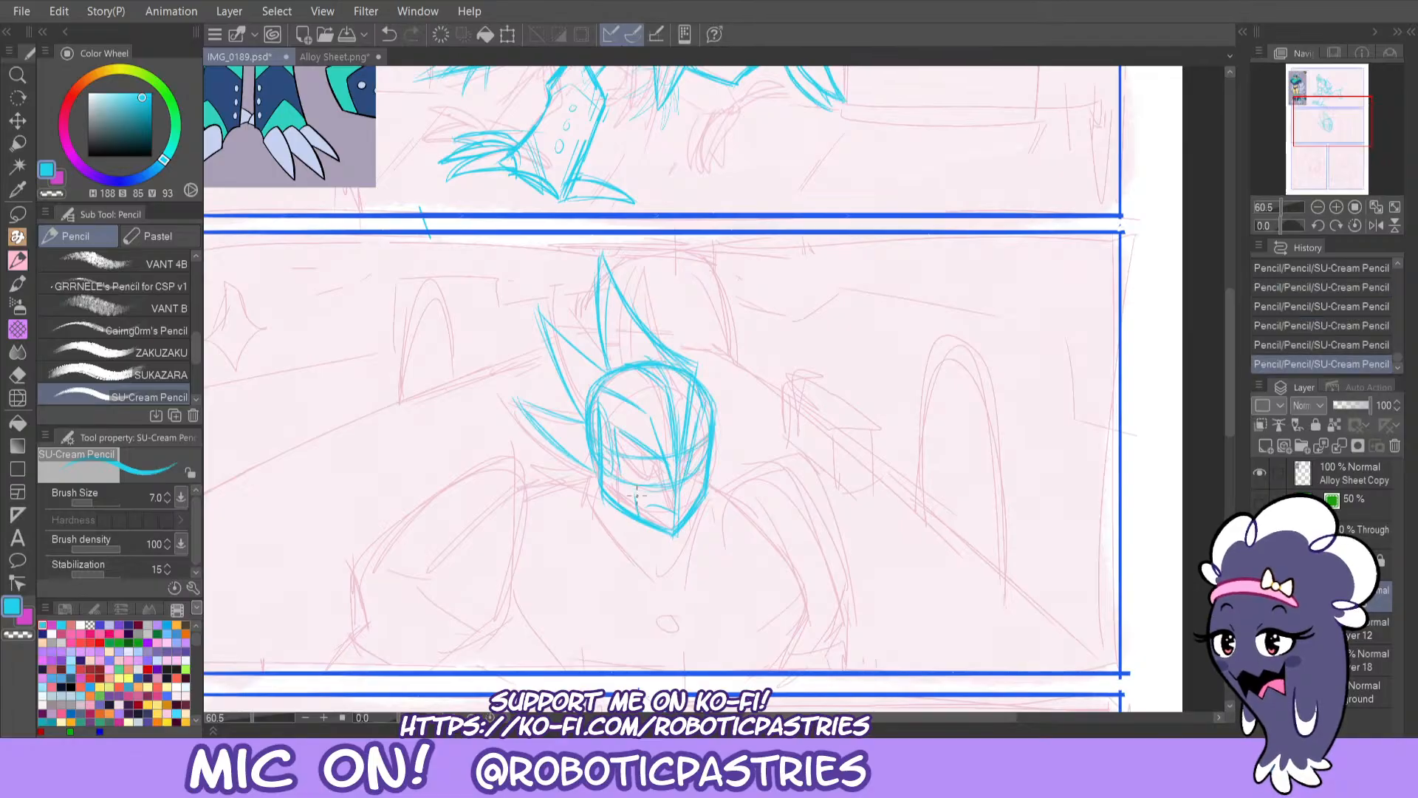
mouse_move(615, 423)
mouse_down()
mouse_move(656, 453)
mouse_move(692, 451)
mouse_move(708, 426)
mouse_up()
key(ctrl+z)
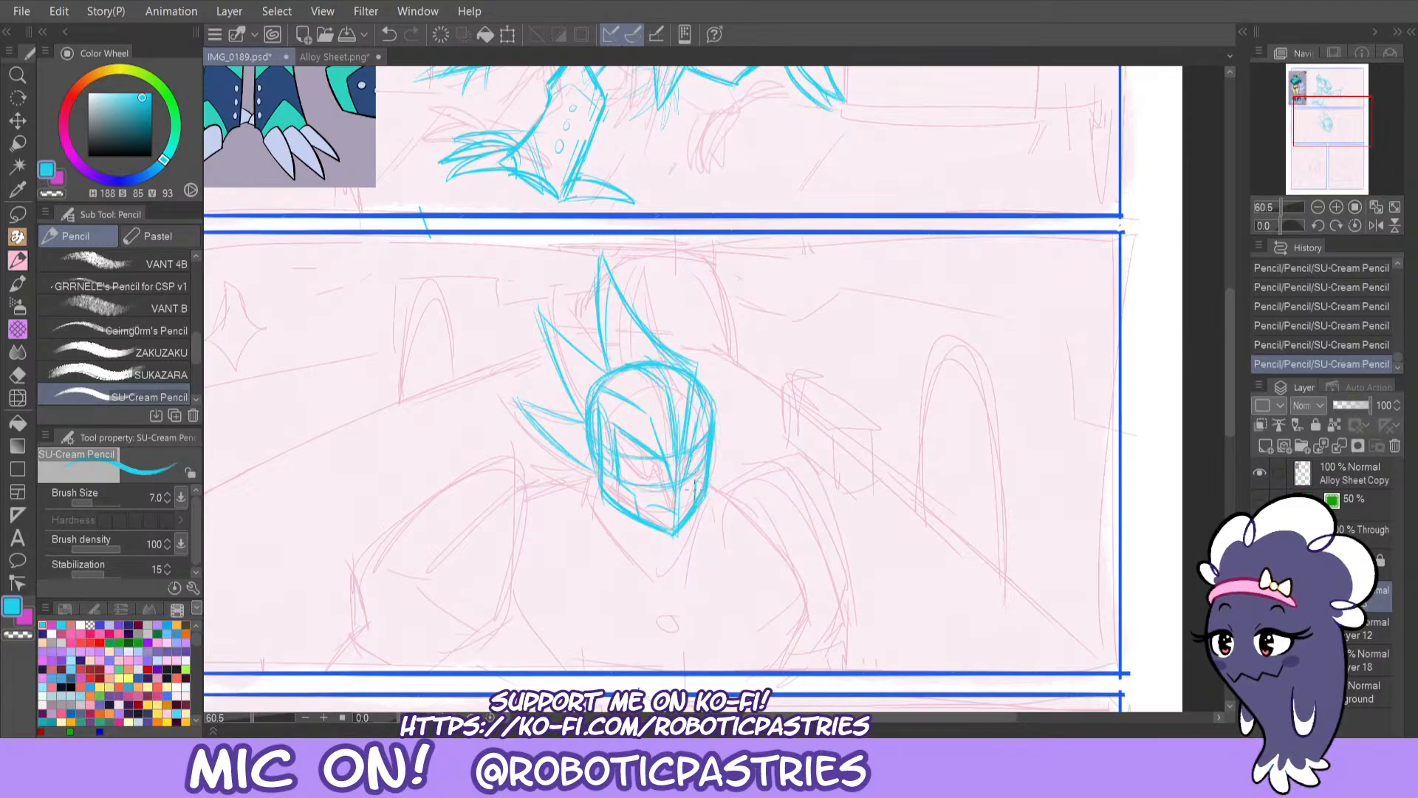
Rework the head's right contour with an angular corner at the temple.
mouse_move(709, 471)
mouse_down()
mouse_move(696, 484)
mouse_move(718, 406)
mouse_move(682, 366)
mouse_move(722, 401)
mouse_move(719, 439)
mouse_up()
key(ctrl+z)
key(ctrl+z)
Try an outer contour line from the crown down the head's left side to the jaw.
mouse_move(627, 357)
mouse_down()
mouse_move(568, 408)
mouse_move(596, 491)
mouse_up()
key(ctrl+z)
key(ctrl+z)
key(ctrl+y)
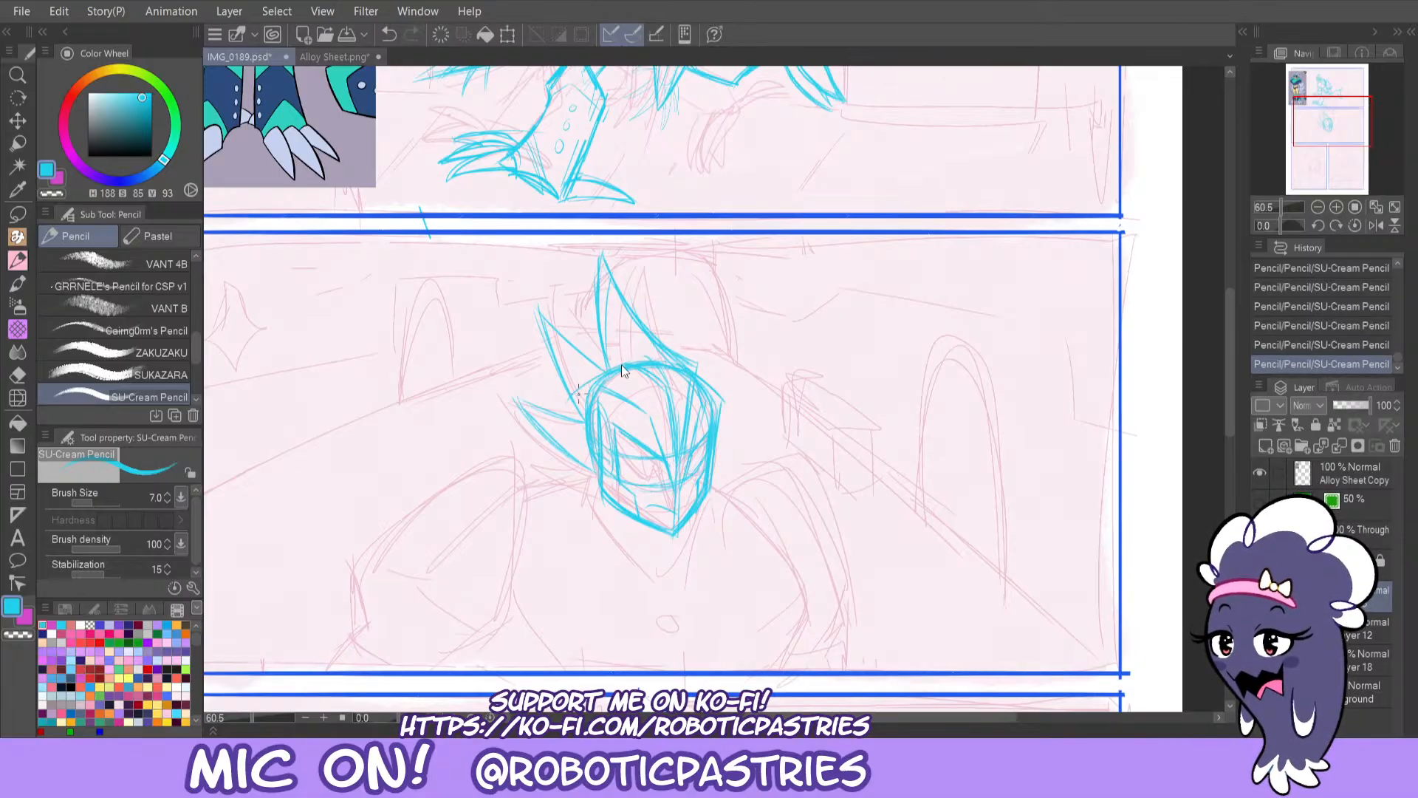
key(ctrl+y)
key(ctrl+z)
key(ctrl+z)
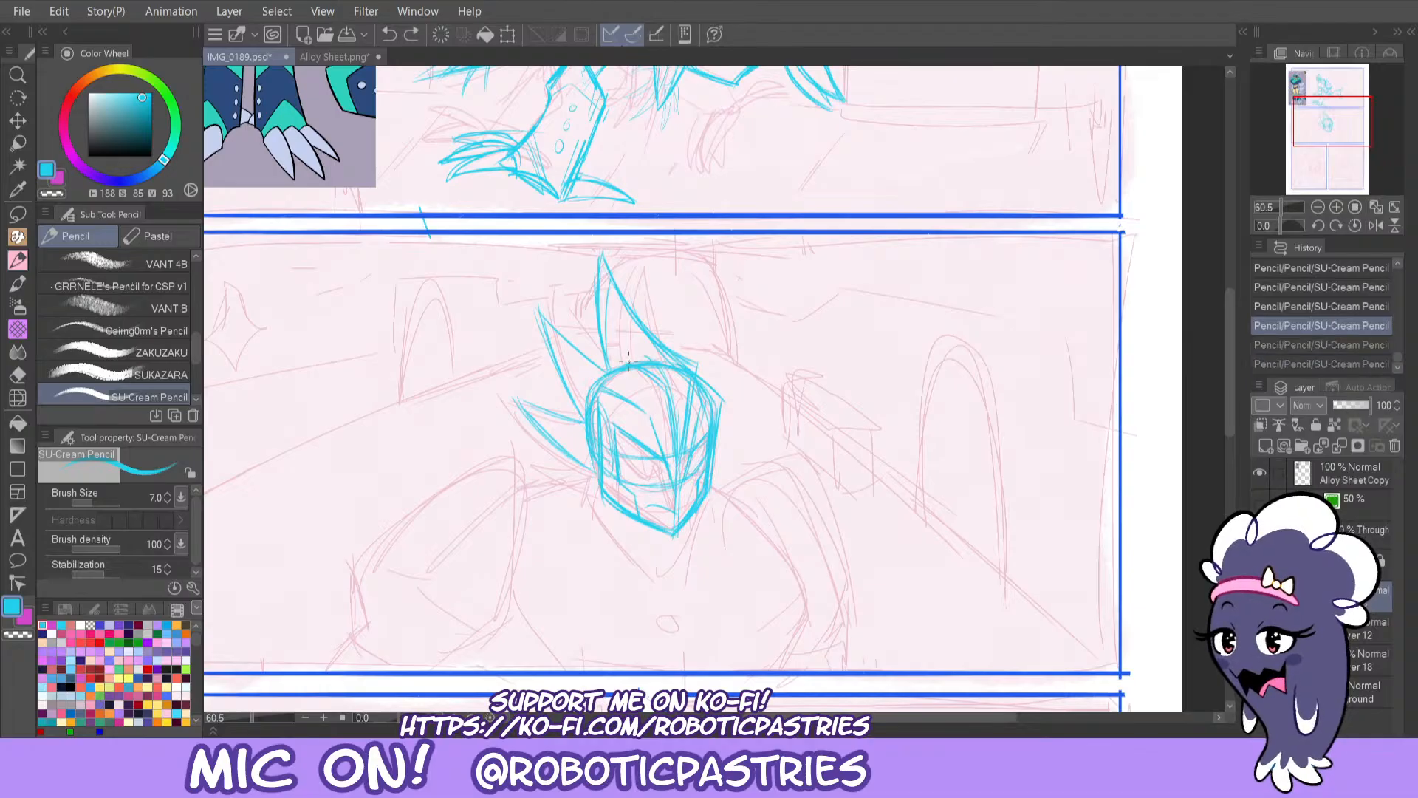
mouse_move(629, 361)
mouse_down()
mouse_move(575, 413)
mouse_move(631, 363)
mouse_move(577, 396)
mouse_move(592, 479)
mouse_up()
key(ctrl+z)
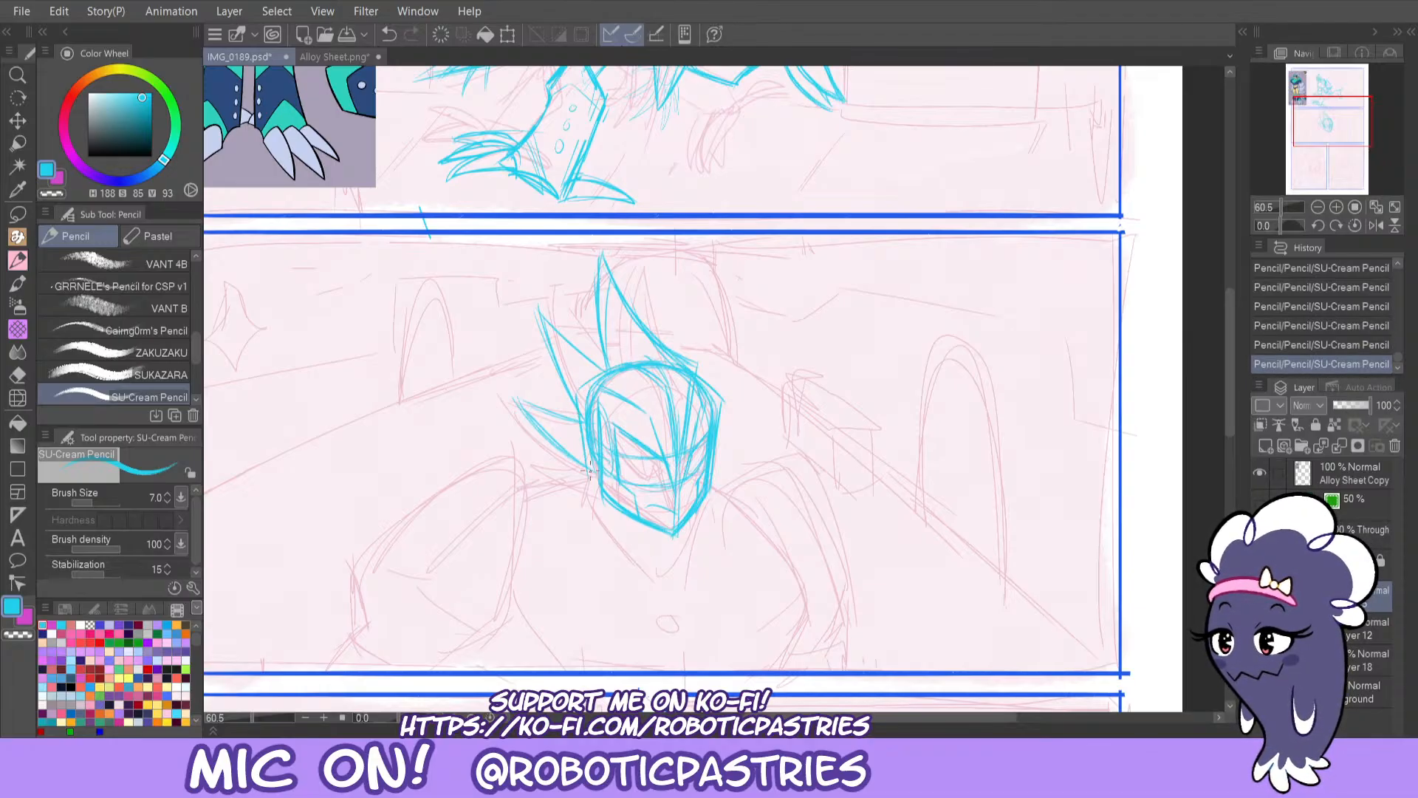
key(ctrl+z)
Erase the stray marks beside the left jaw, below the lower side spike, with the Hard eraser and return to the pencil.
mouse_move(1330, 130)
mouse_down()
mouse_move(1319, 106)
mouse_move(1327, 132)
mouse_up()
key(e)
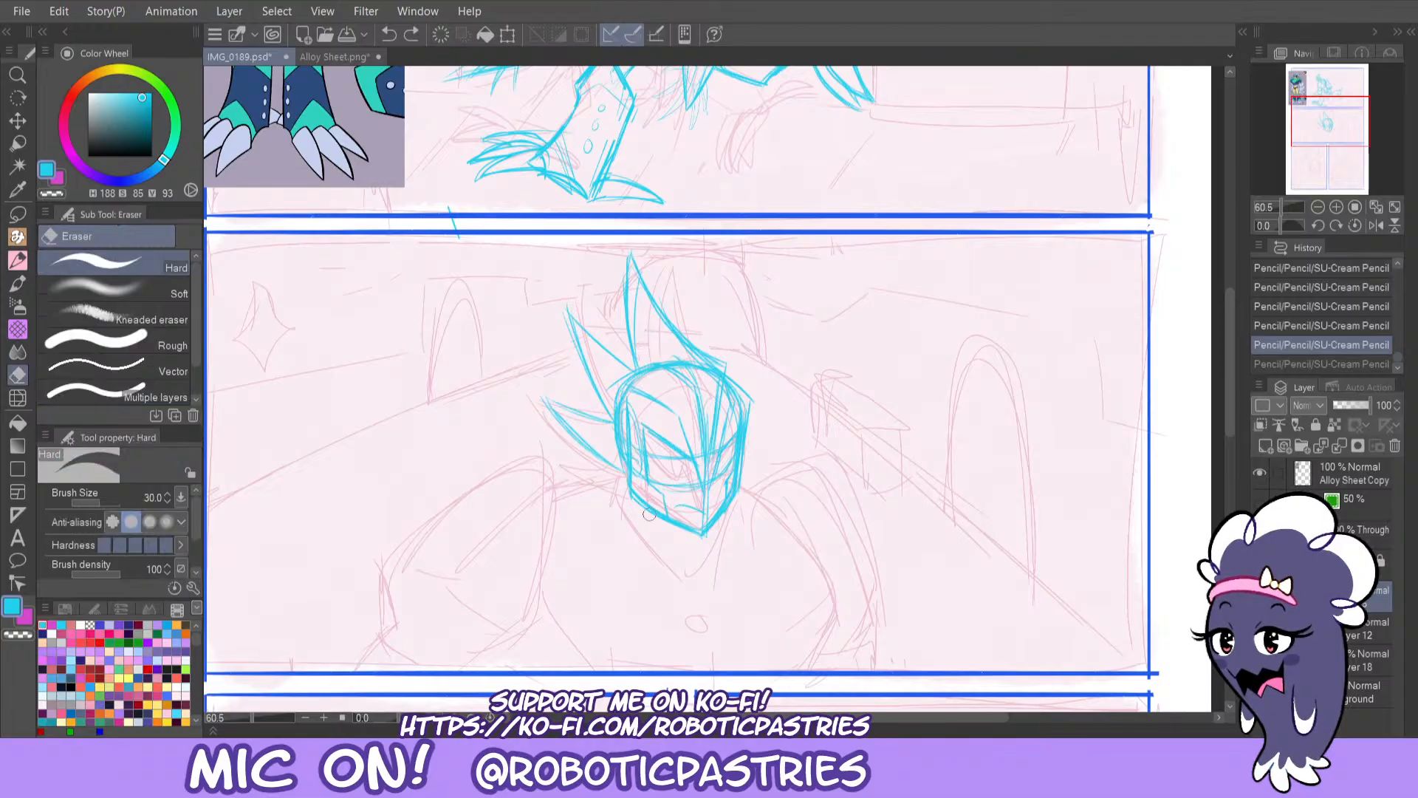
drag(619, 499, 585, 477)
key(ctrl+z)
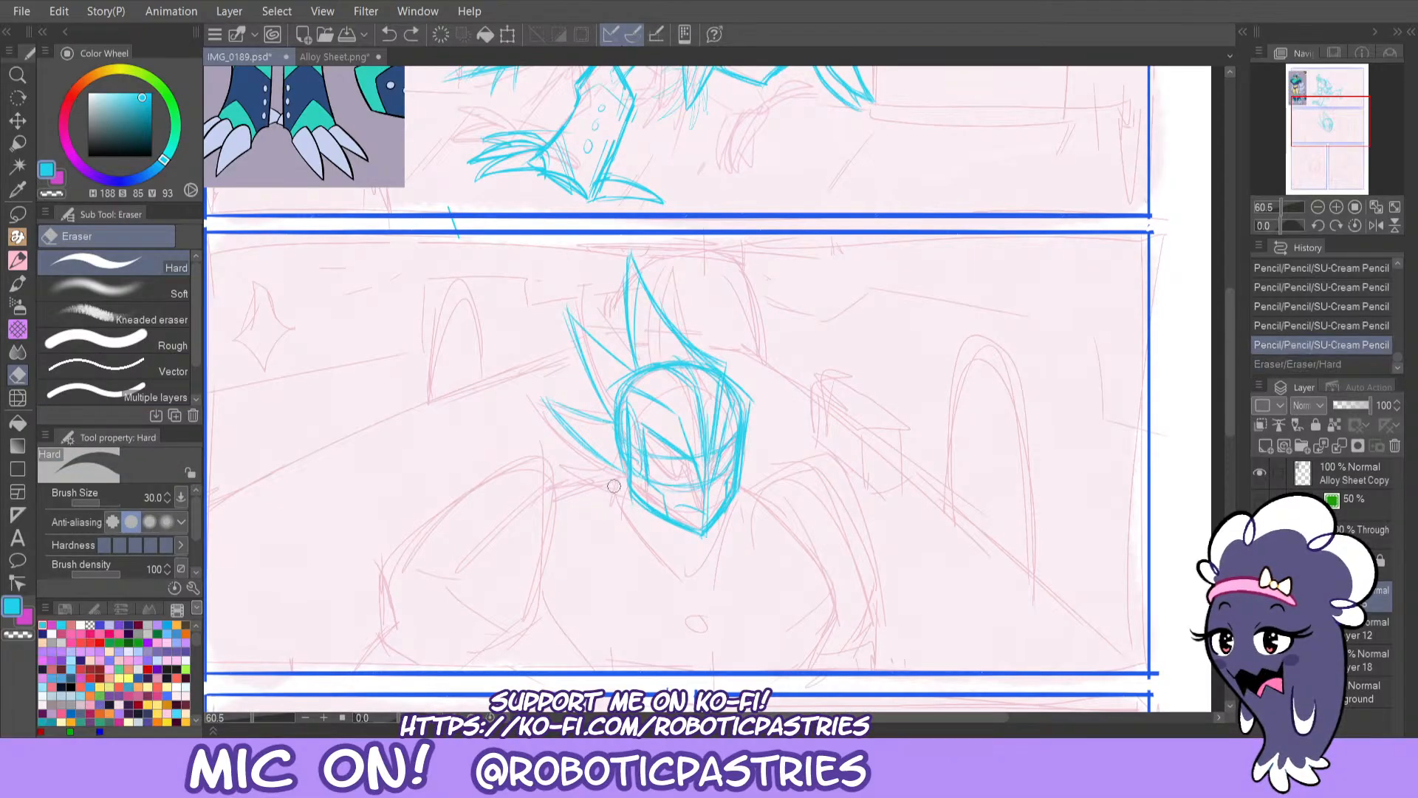
key(ctrl+y)
key(p)
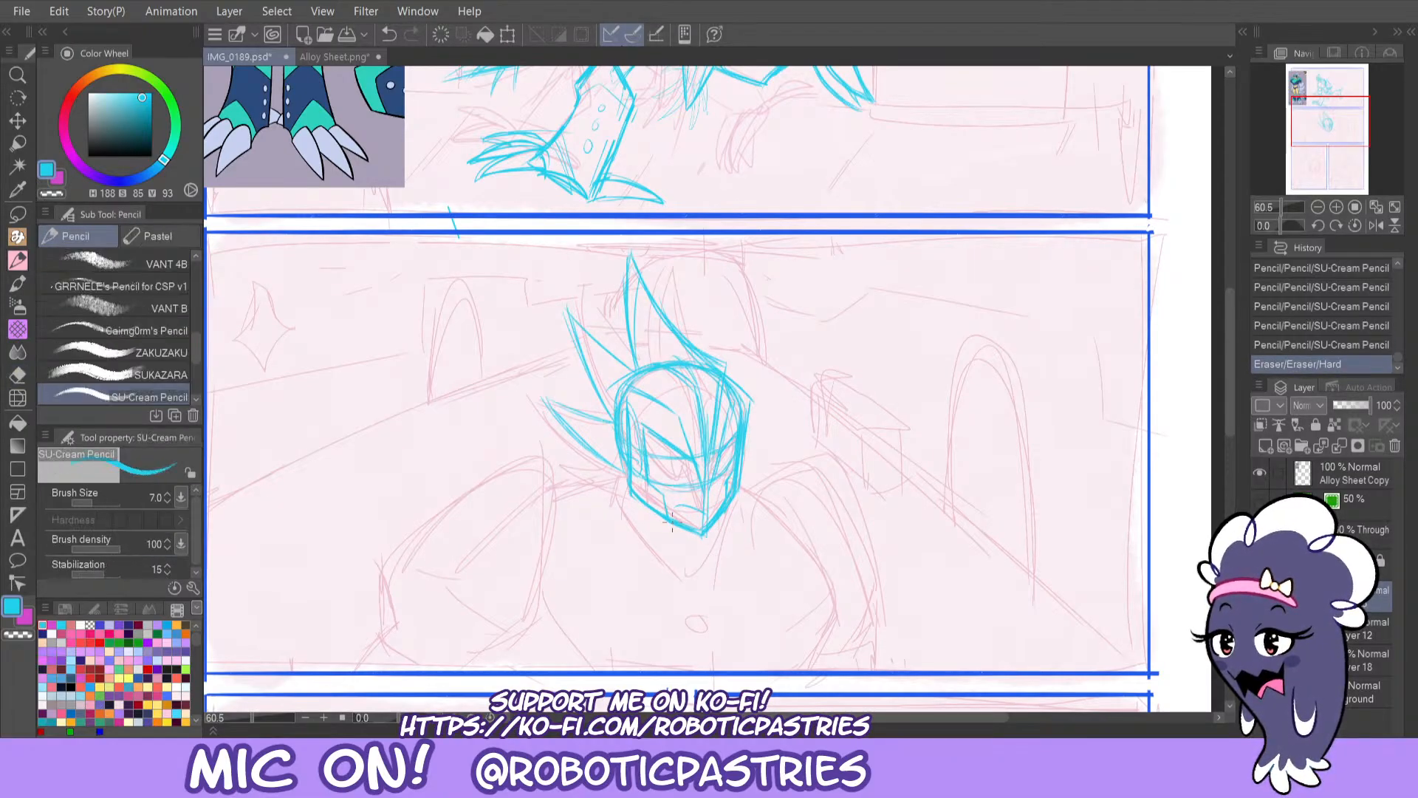
Sketch an angular outer edge on the head's left side and redraw the right edge from temple to jaw.
mouse_move(628, 467)
mouse_down()
mouse_move(696, 536)
mouse_move(597, 463)
mouse_move(660, 515)
mouse_move(618, 483)
mouse_move(602, 385)
mouse_move(610, 403)
mouse_move(642, 365)
mouse_up()
key(ctrl+z)
key(ctrl+z)
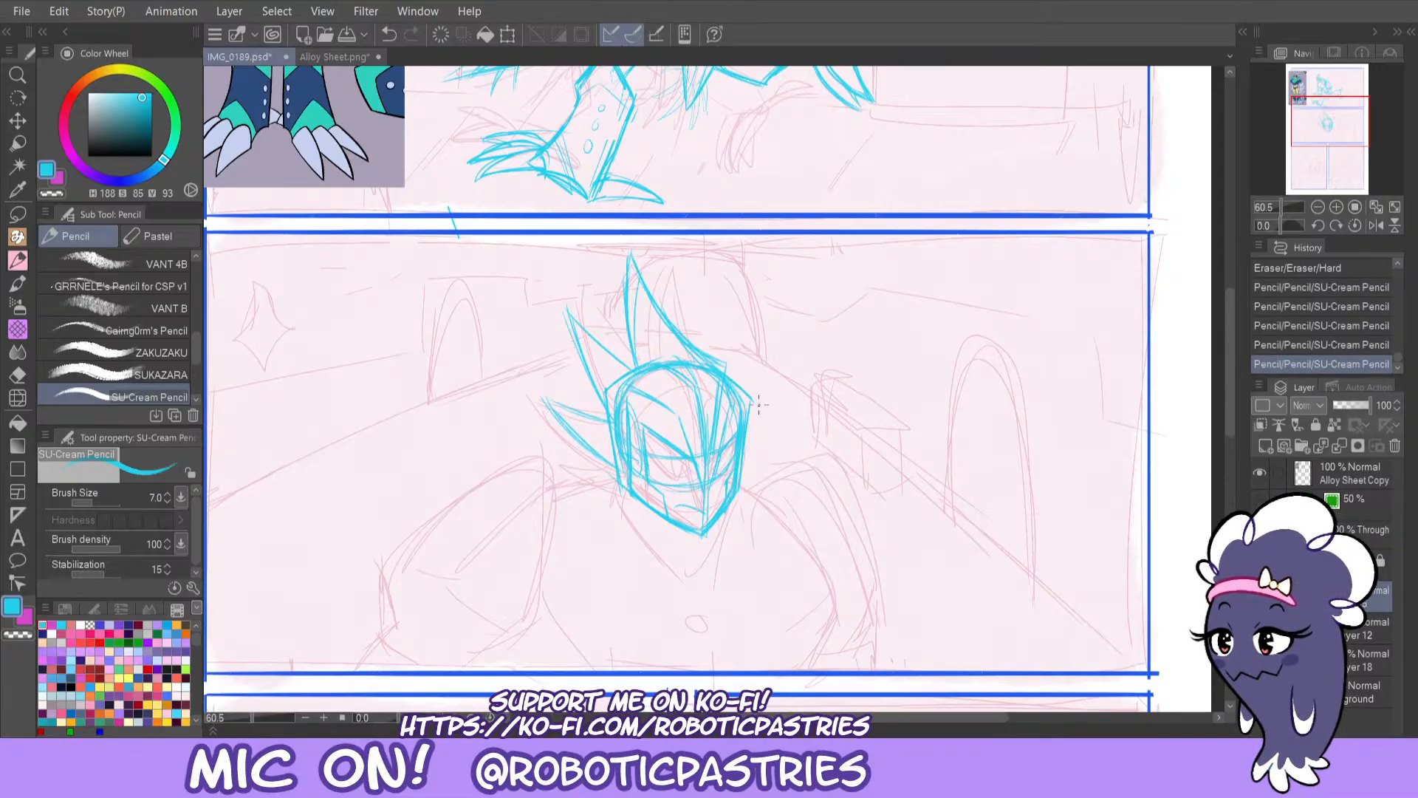
drag(759, 404, 743, 478)
key(ctrl+z)
drag(750, 397, 741, 479)
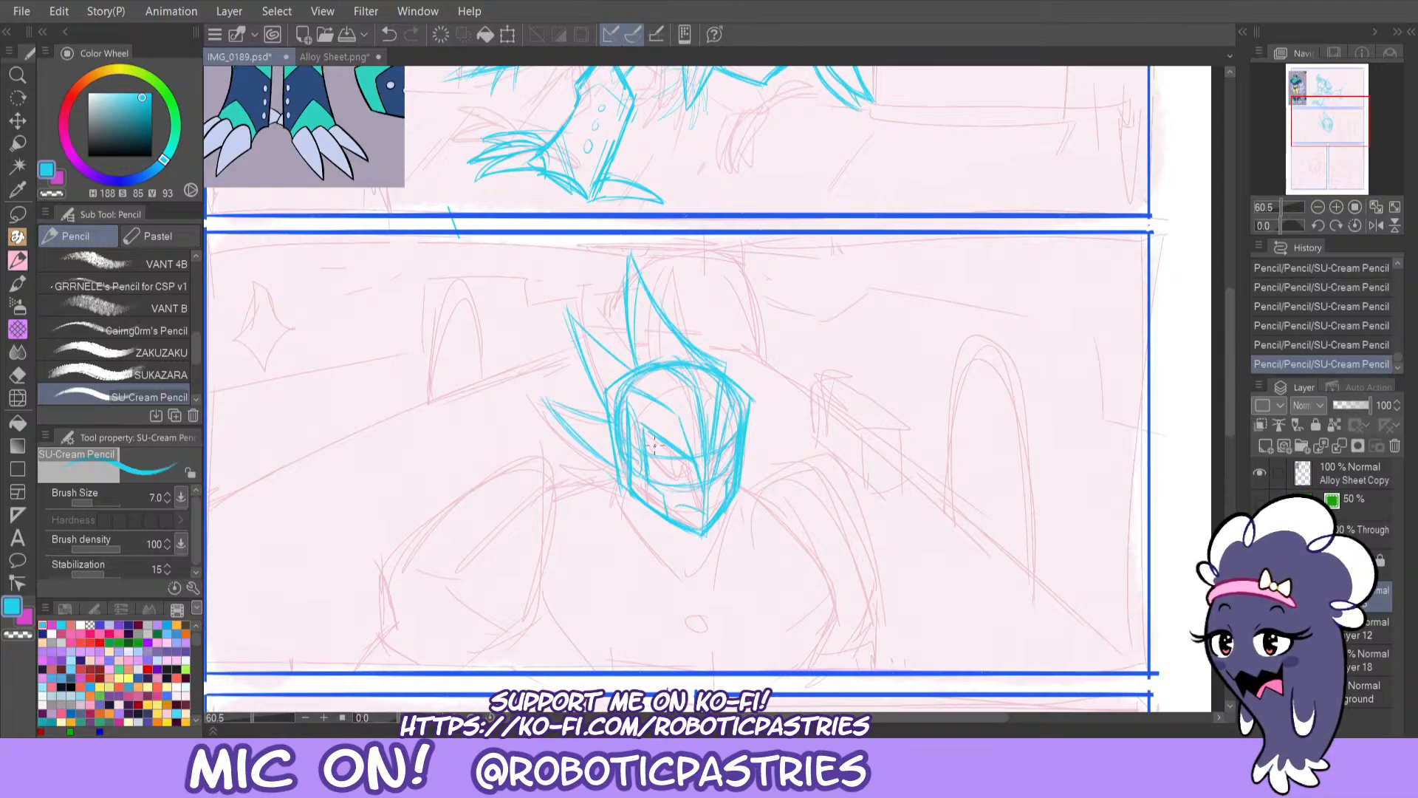
Sketch the left eye beneath the brow with a slanted outer edge and a rising lower lid.
mouse_move(651, 434)
mouse_down()
mouse_move(669, 472)
mouse_move(695, 467)
mouse_move(672, 477)
mouse_up()
key(ctrl+z)
key(ctrl+z)
drag(671, 473, 696, 466)
key(ctrl+z)
key(ctrl+z)
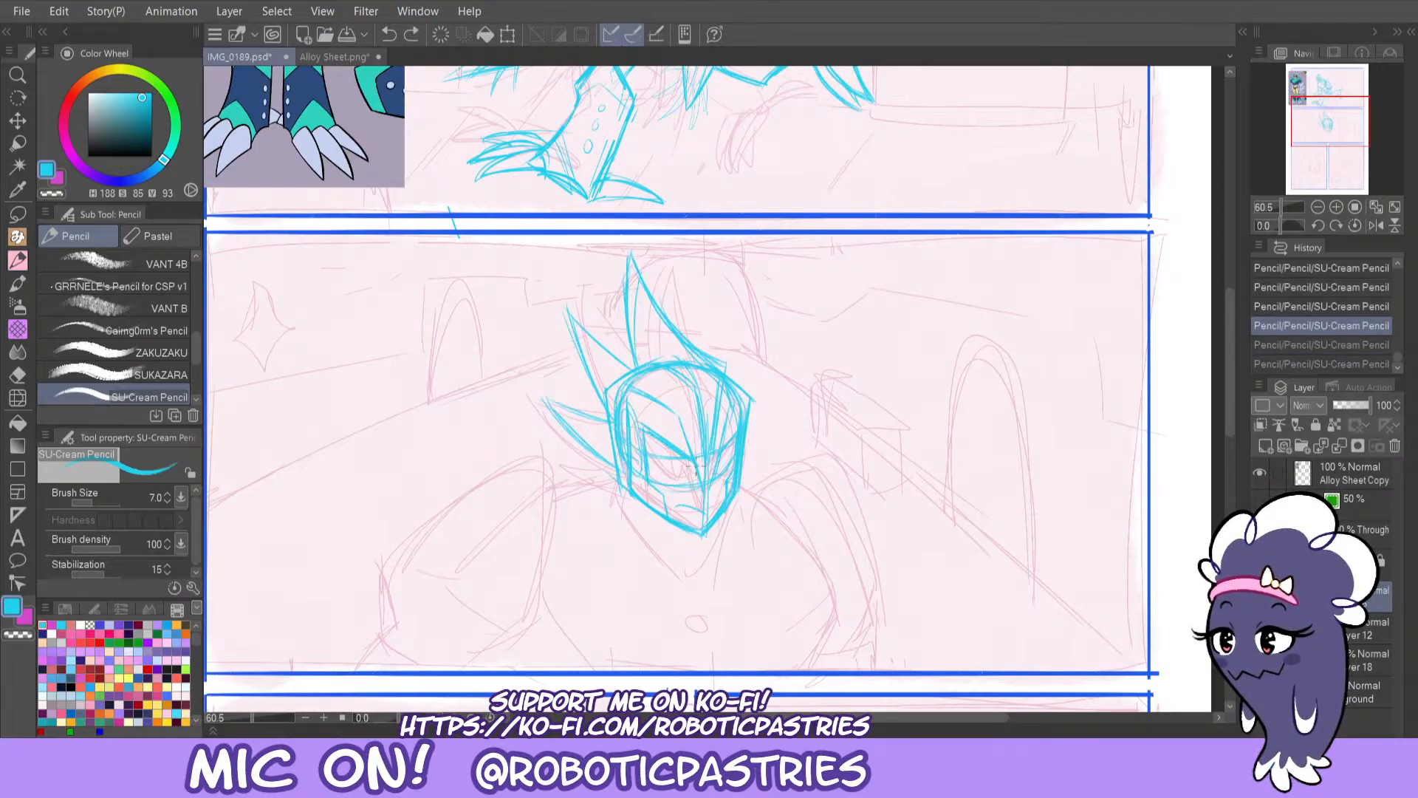
key(ctrl+y)
key(ctrl+y)
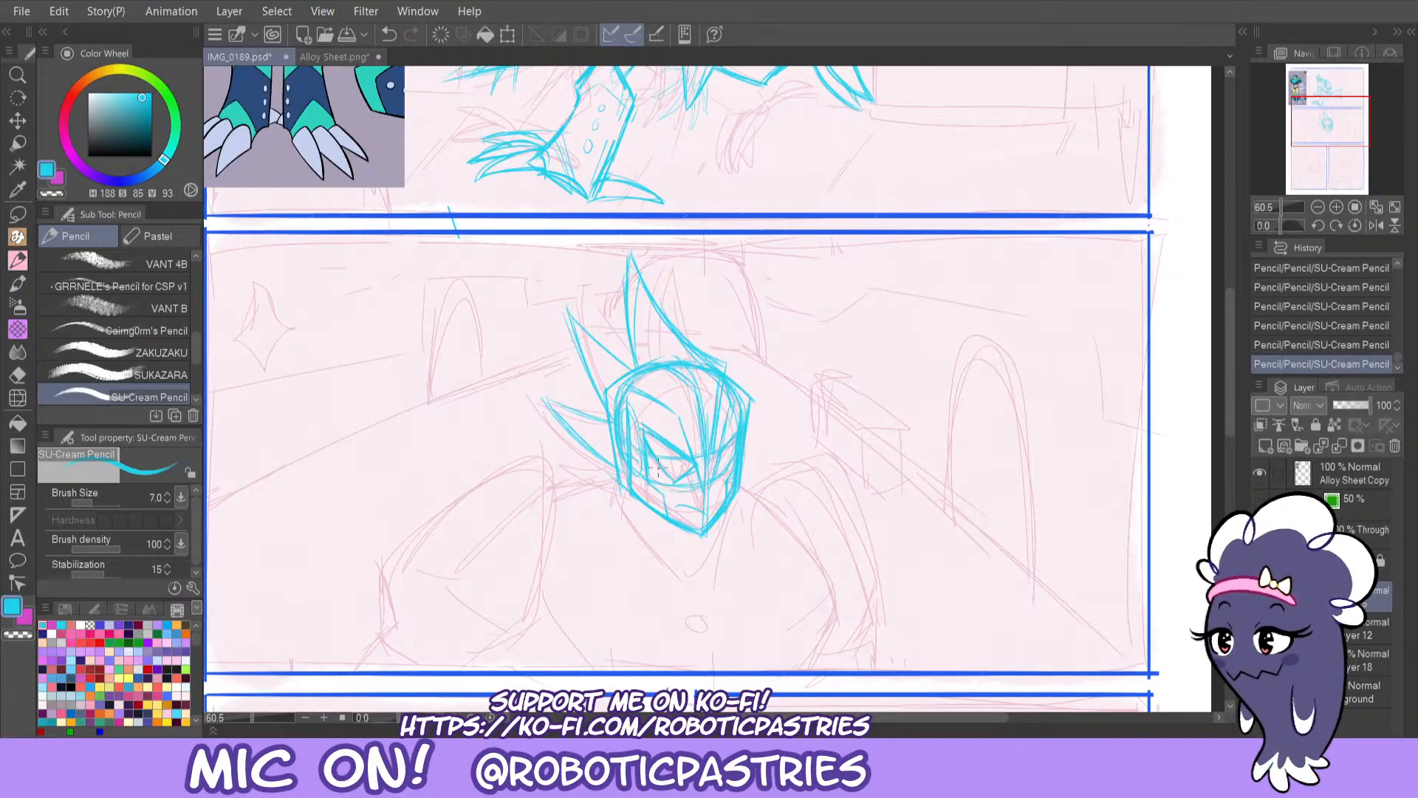
Redraw the left eye's outer edge and lower lid as a bolder angular outline.
key(ctrl+z)
key(ctrl+z)
key(ctrl+z)
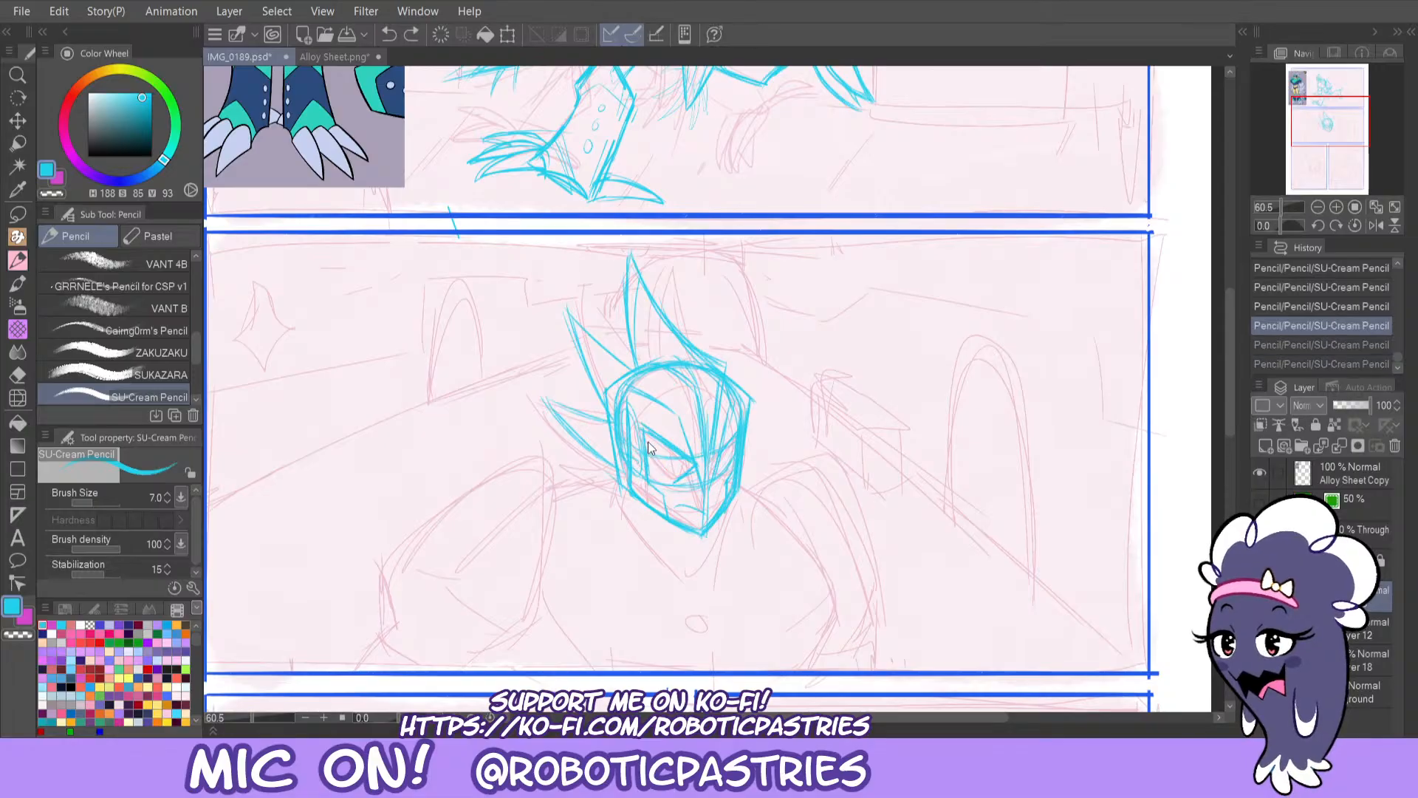
key(ctrl+y)
key(ctrl+y)
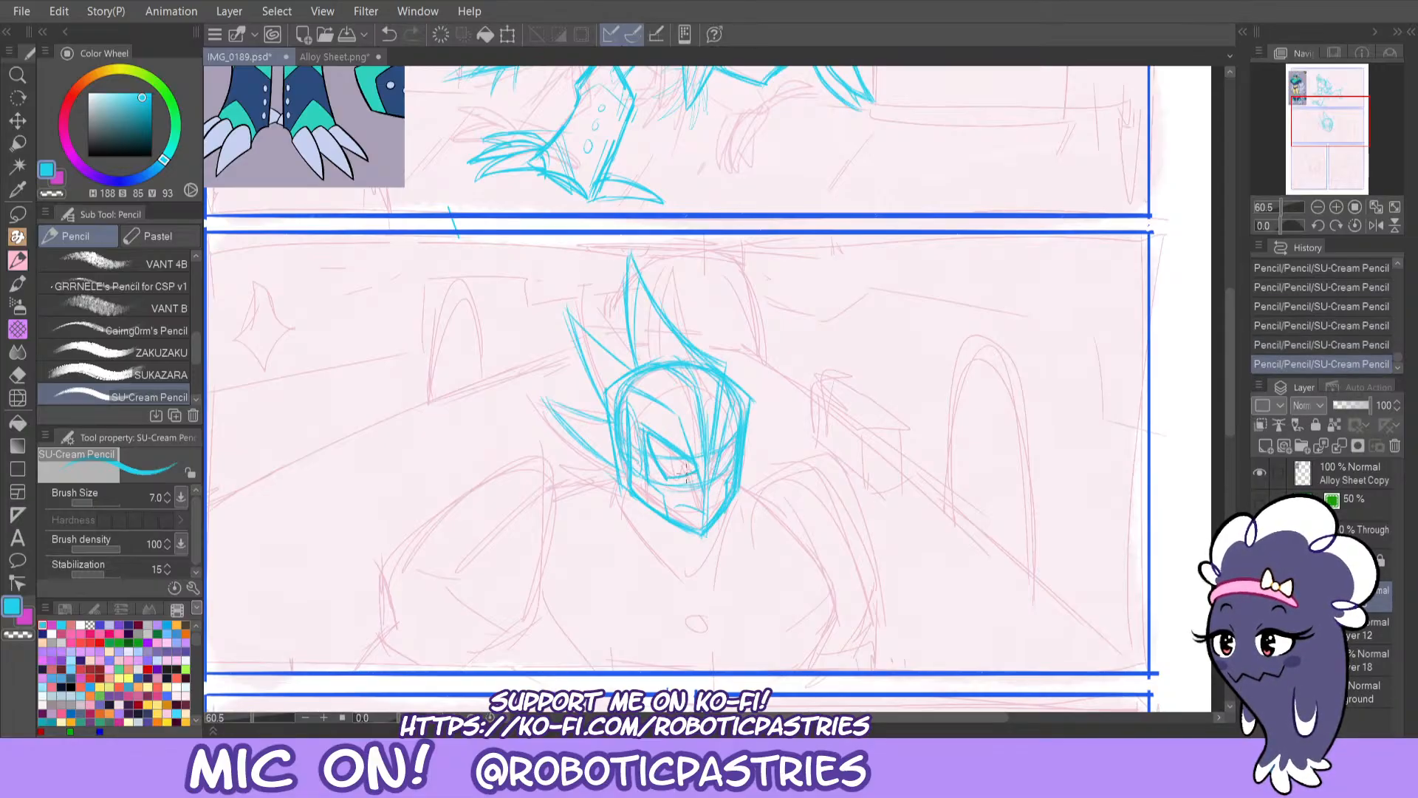
key(ctrl+y)
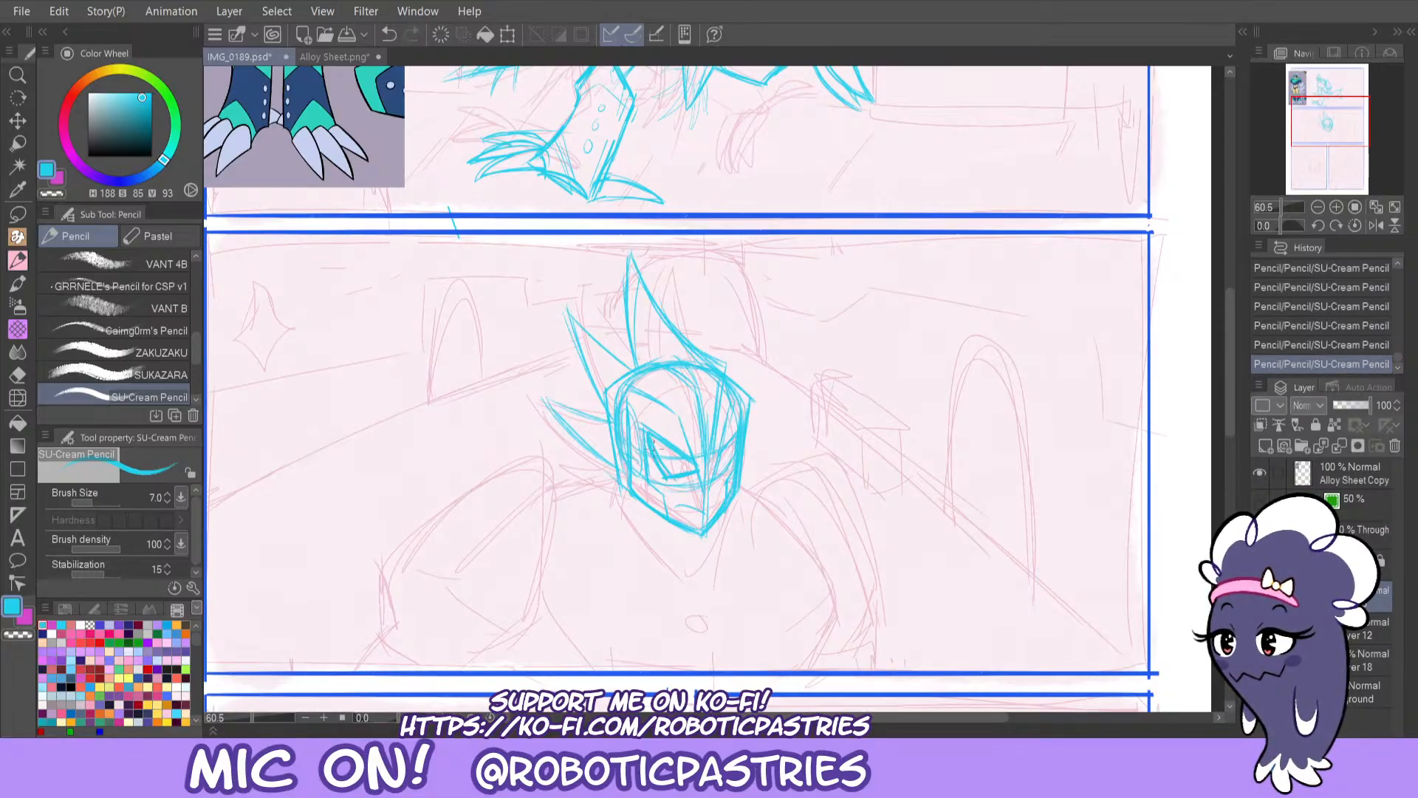
Try a short pupil stroke inside the left eye, comparing the eye with and without it.
key(ctrl+z)
key(ctrl+y)
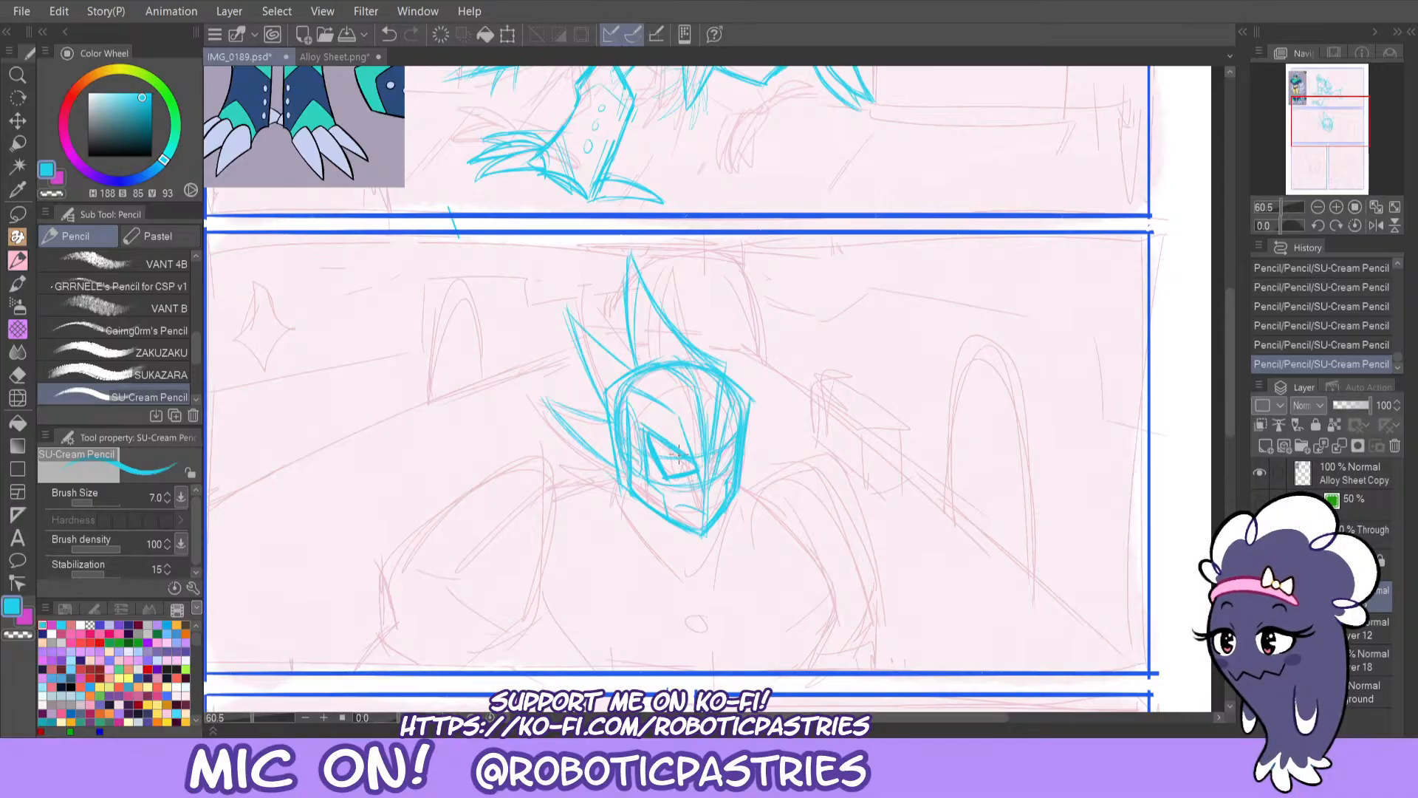
key(ctrl+z)
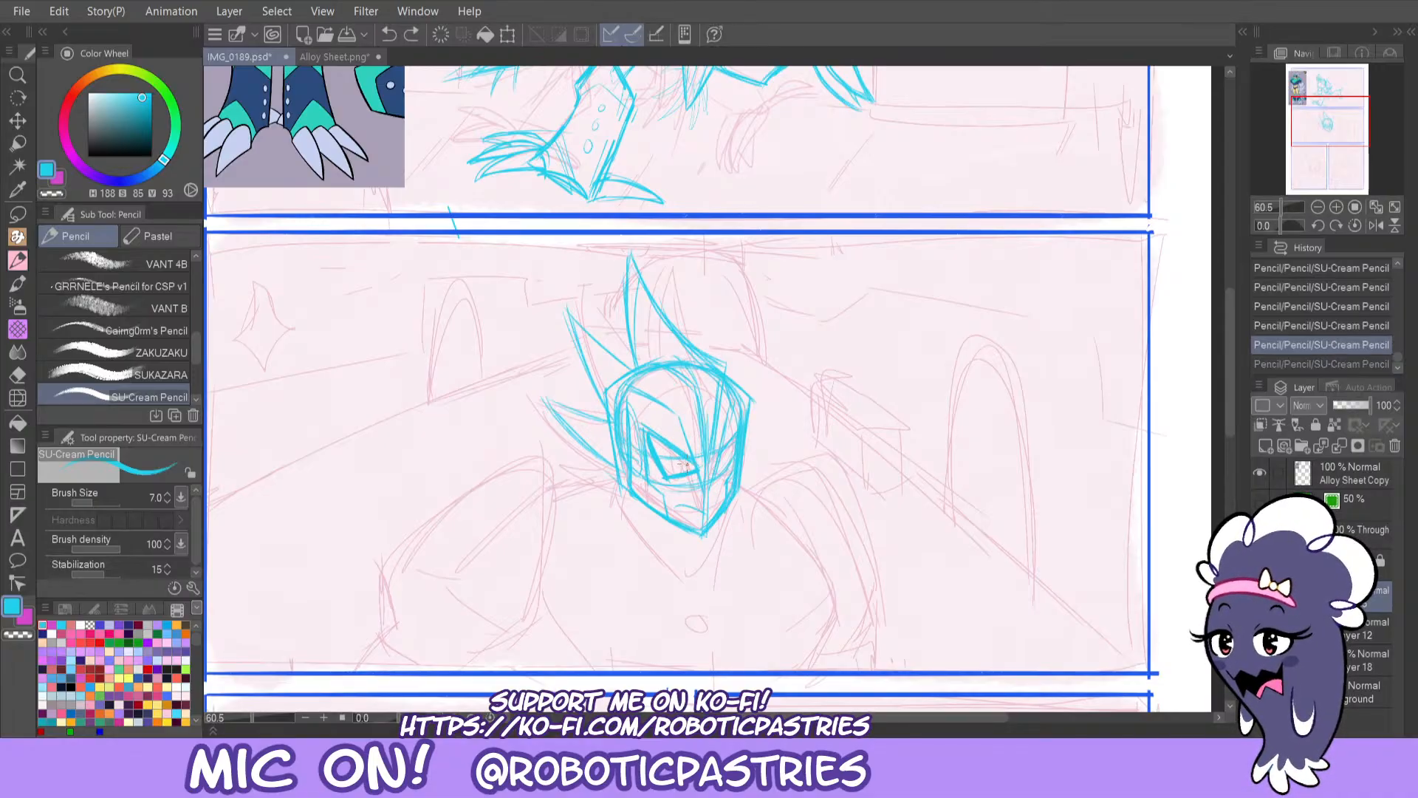
key(ctrl+y)
key(ctrl+z)
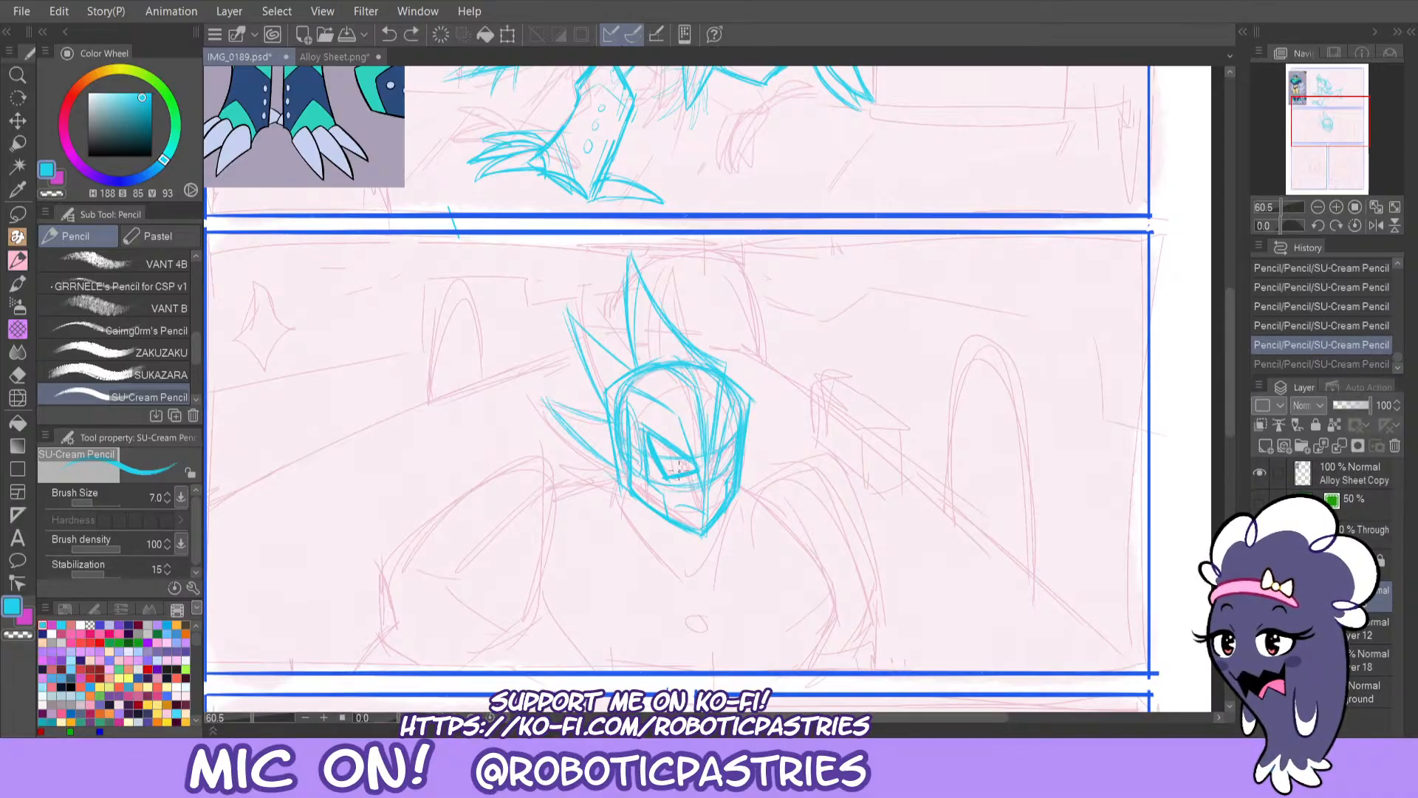
Hide and reshow the cyan sketch layer to check the rough's eyes, and try the left eye's pupil stroke again.
click(1259, 596)
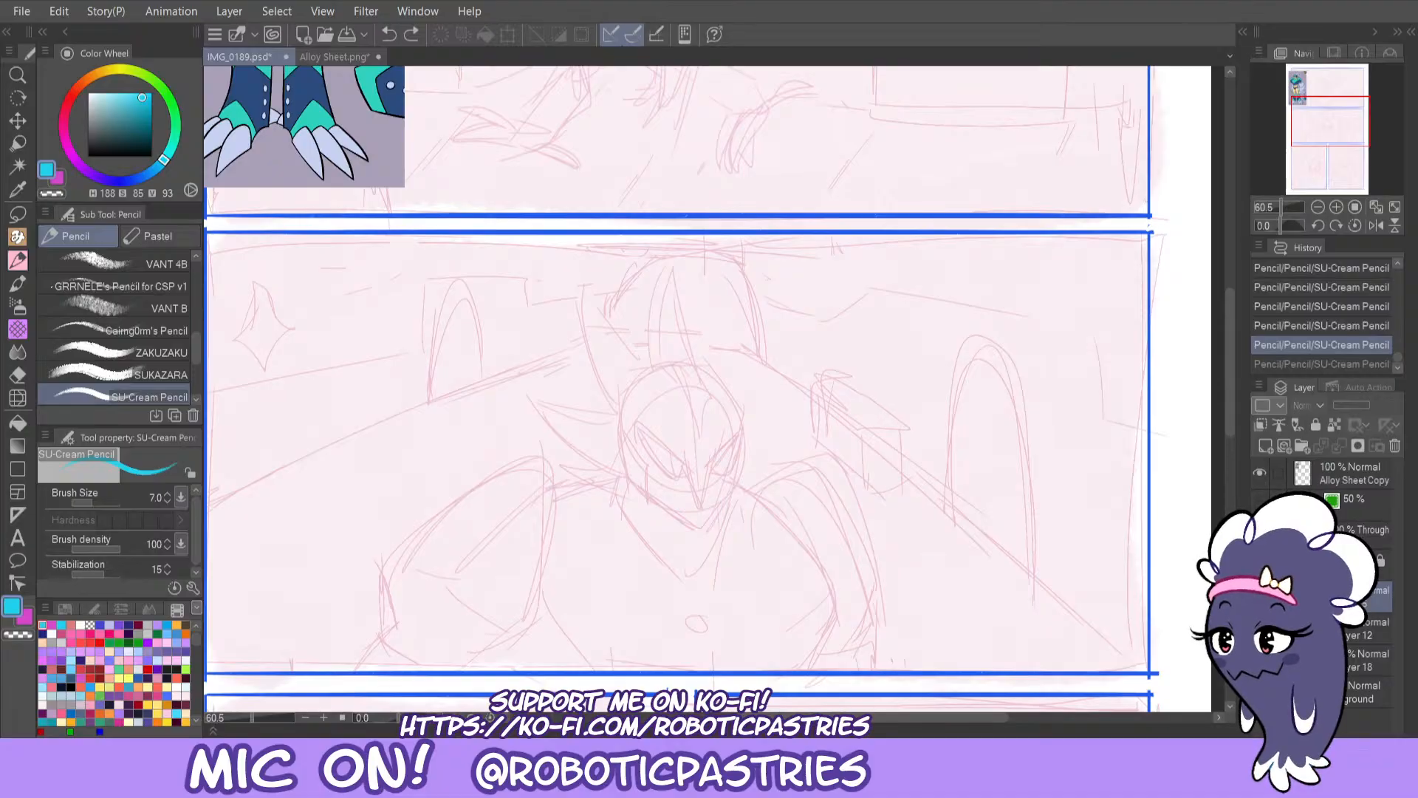
click(1260, 596)
key(ctrl+y)
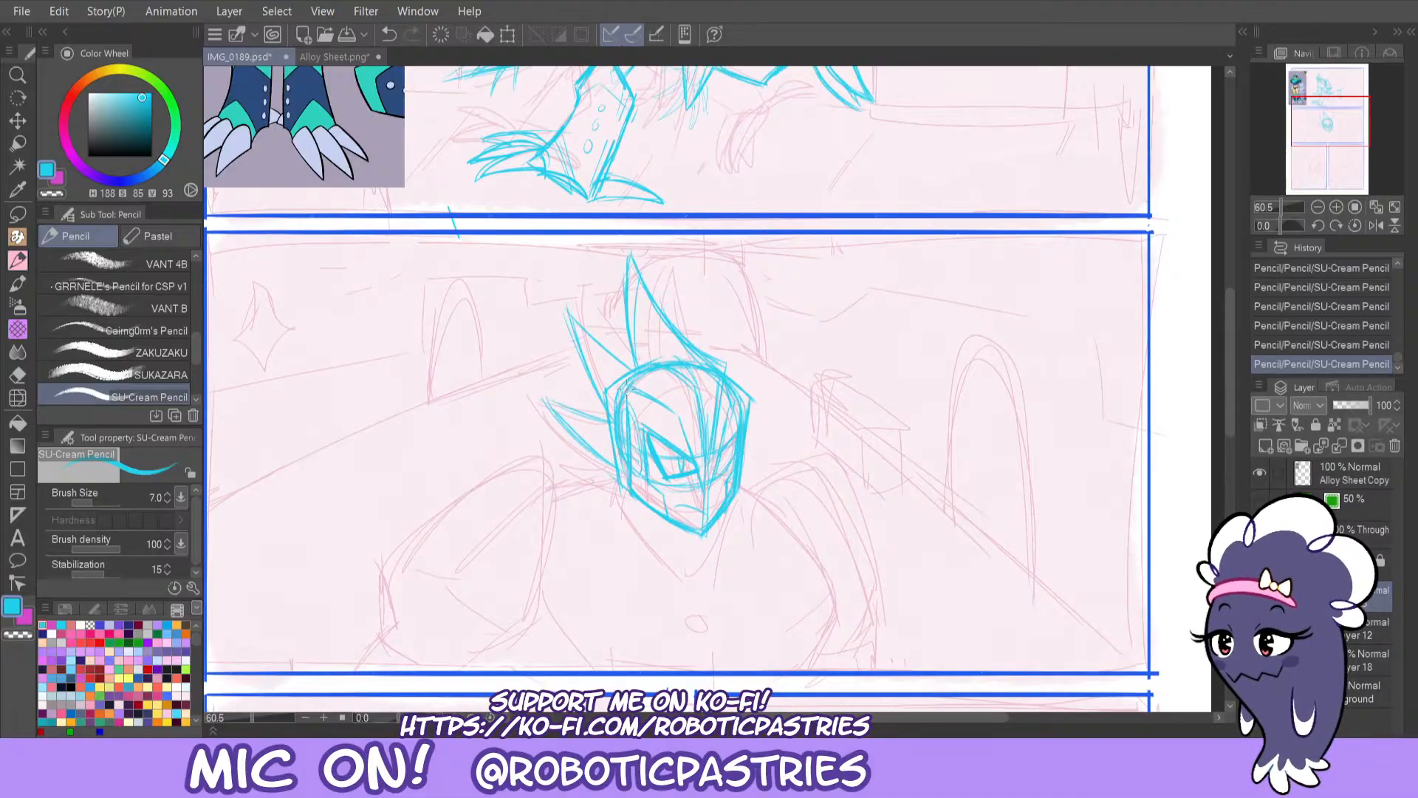
key(ctrl+z)
key(ctrl+y)
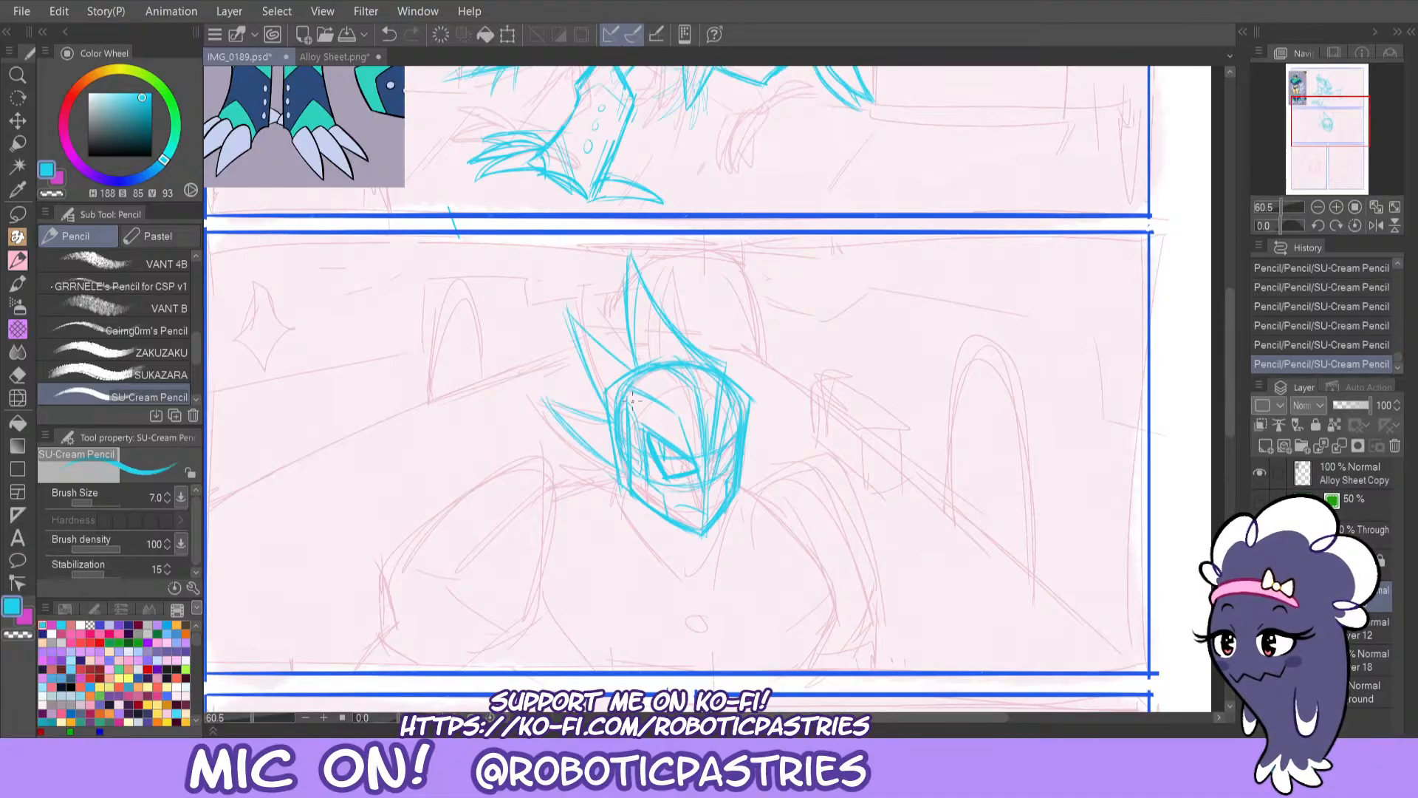
key(ctrl+z)
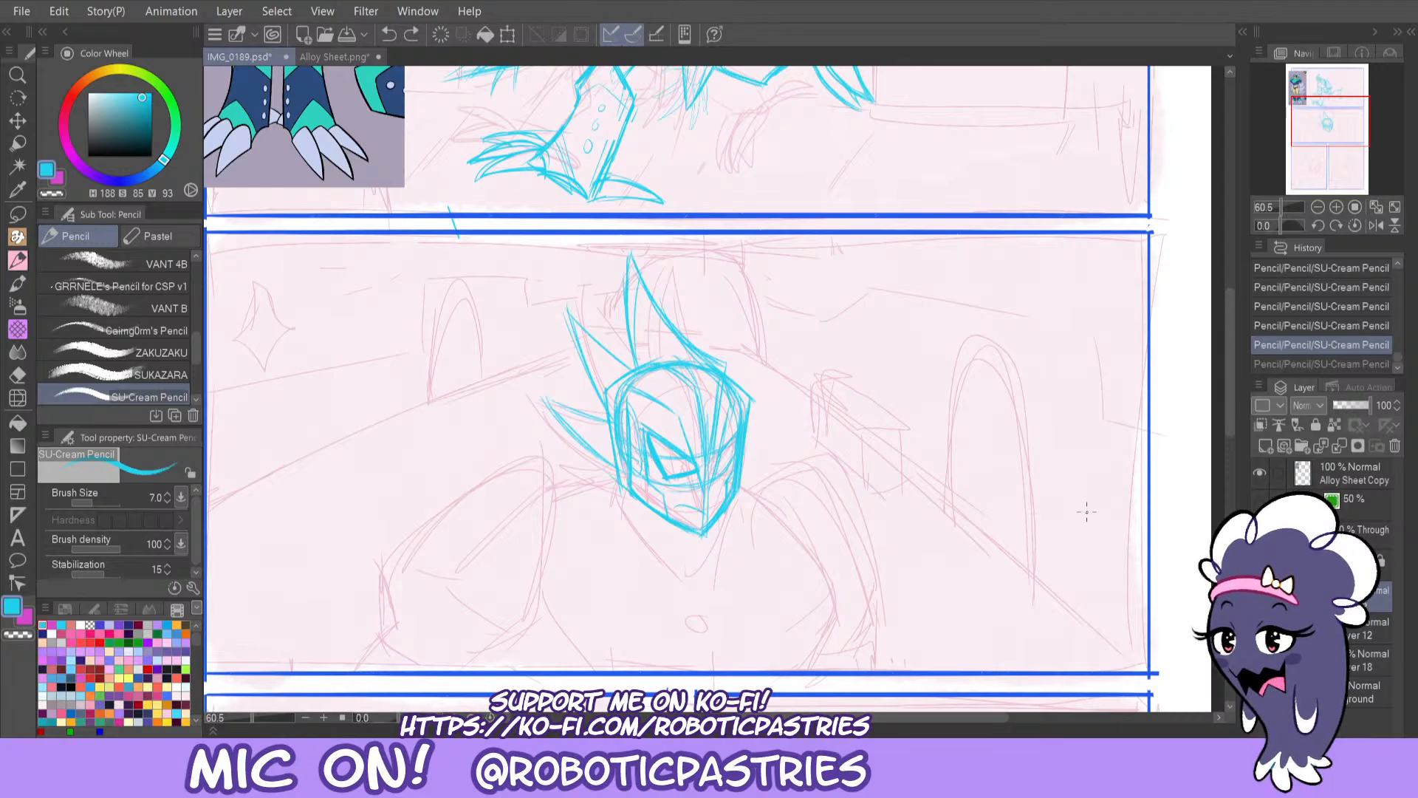
Reinforce the left eye's outline and sketch the narrow second eye near the right edge of the face.
mouse_move(1322, 113)
mouse_down()
mouse_move(1315, 152)
mouse_move(1329, 118)
mouse_up()
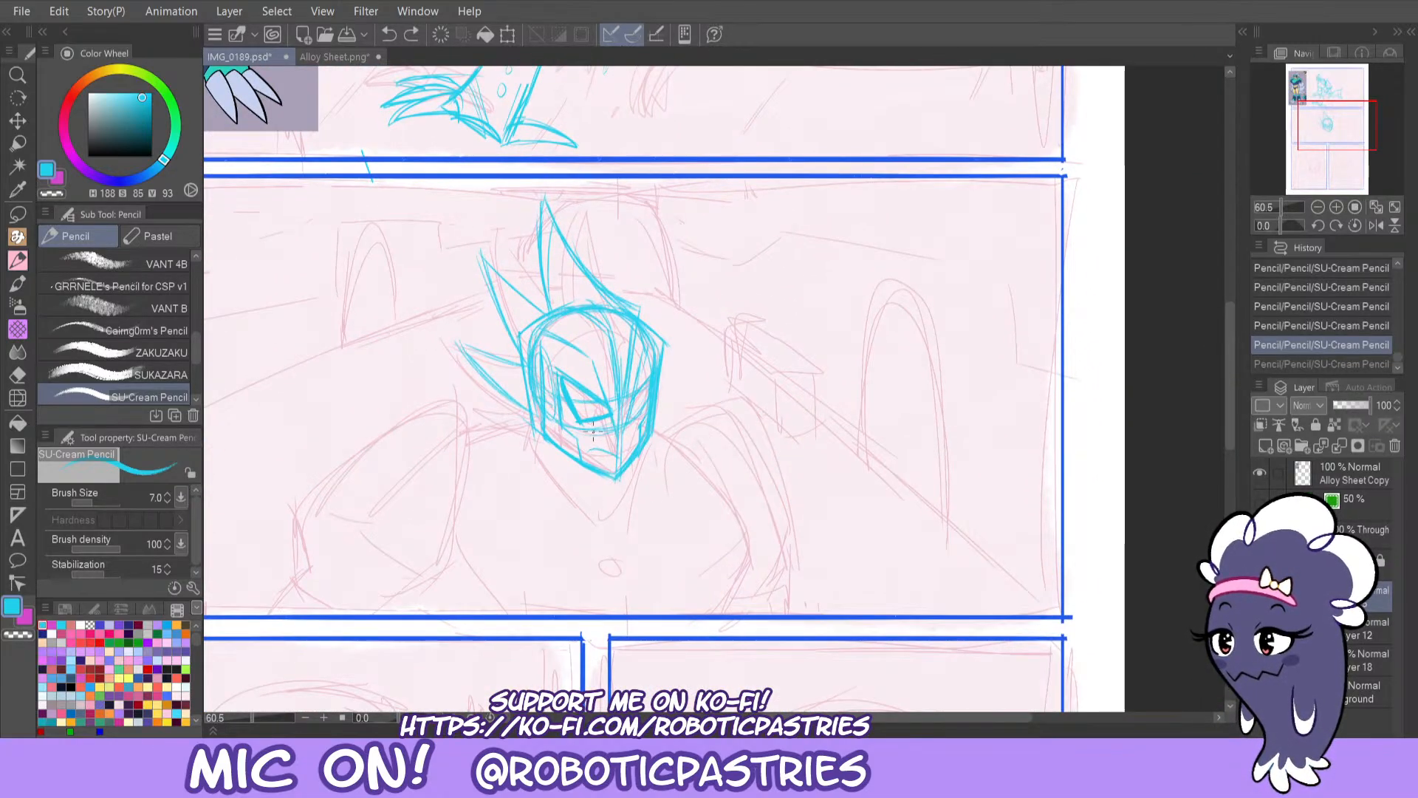
key(ctrl+y)
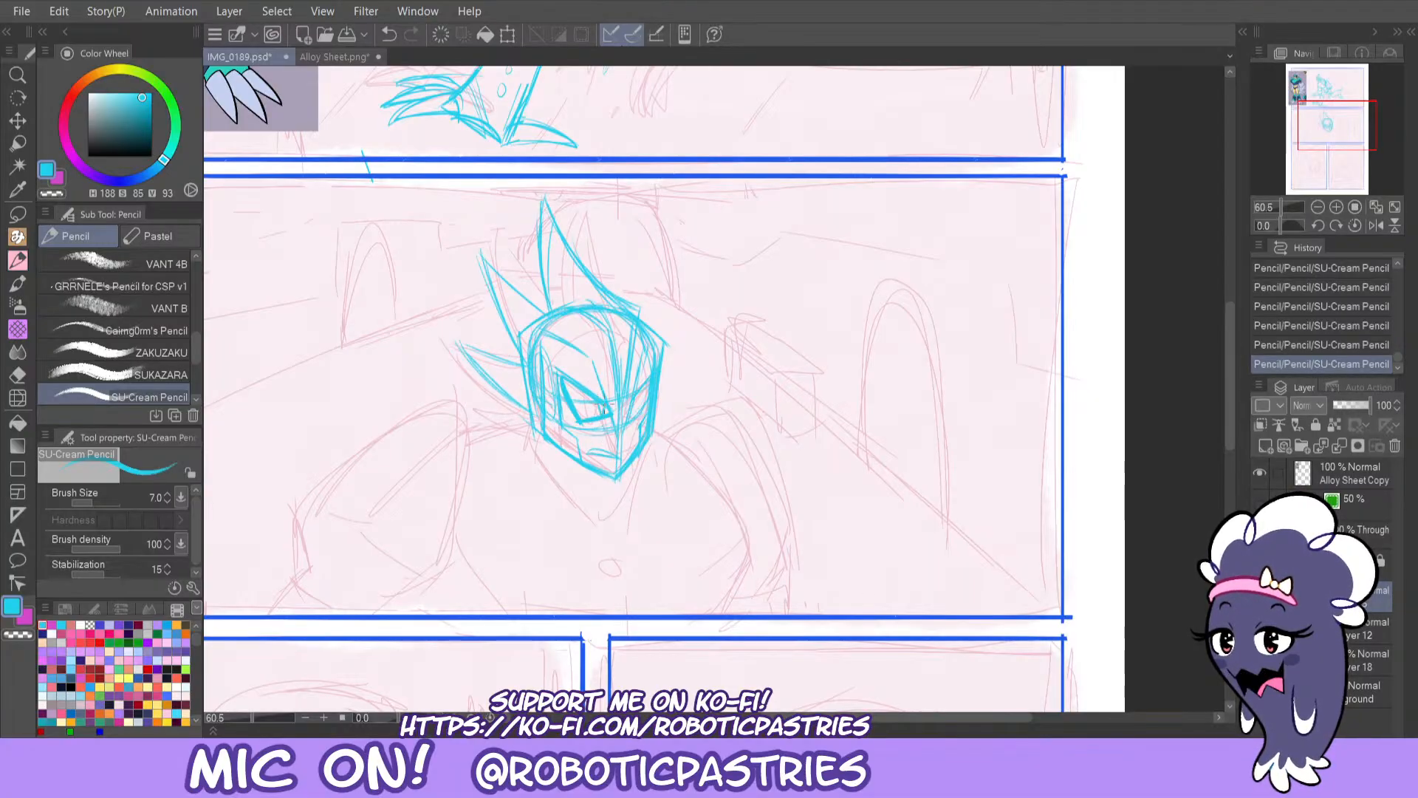
key(ctrl+z)
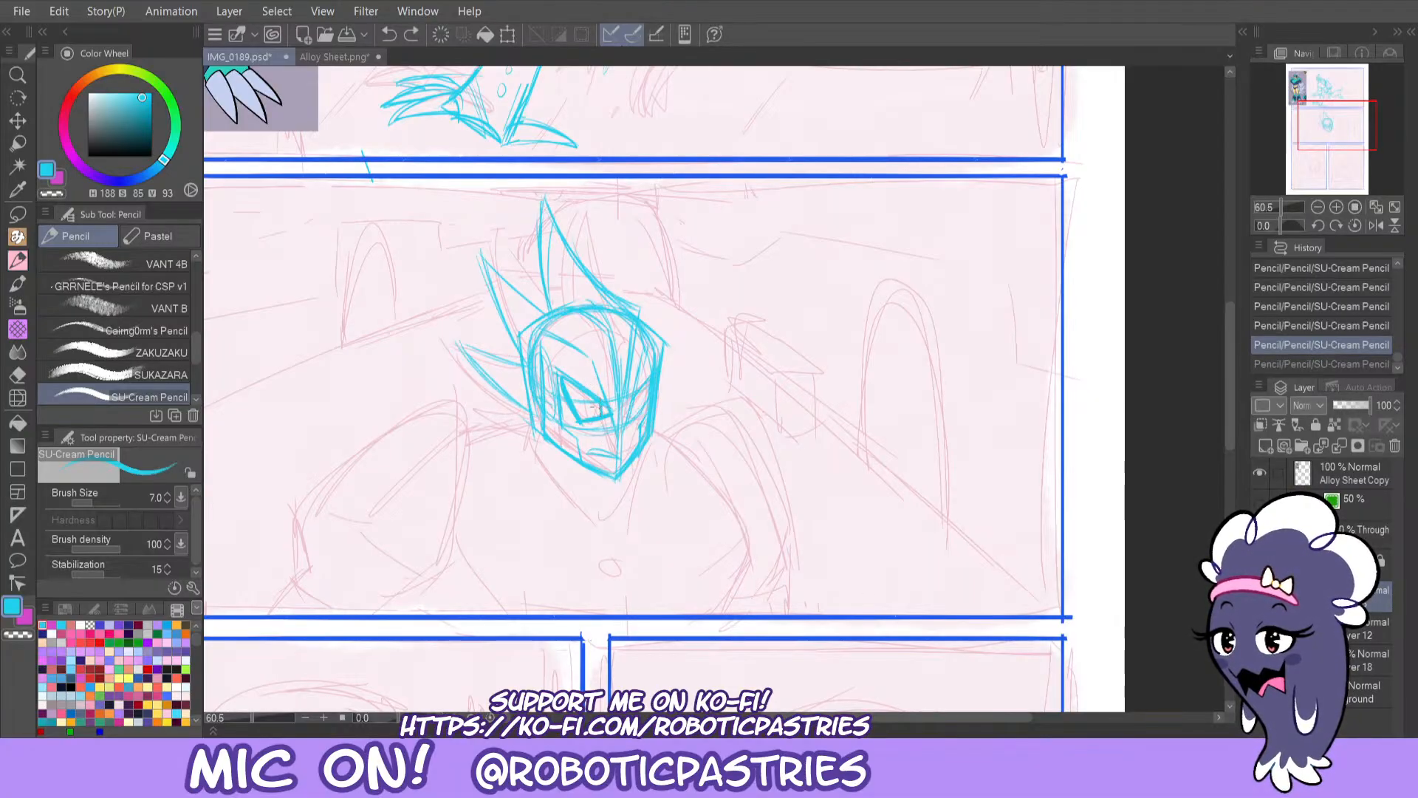
key(ctrl+y)
key(ctrl+z)
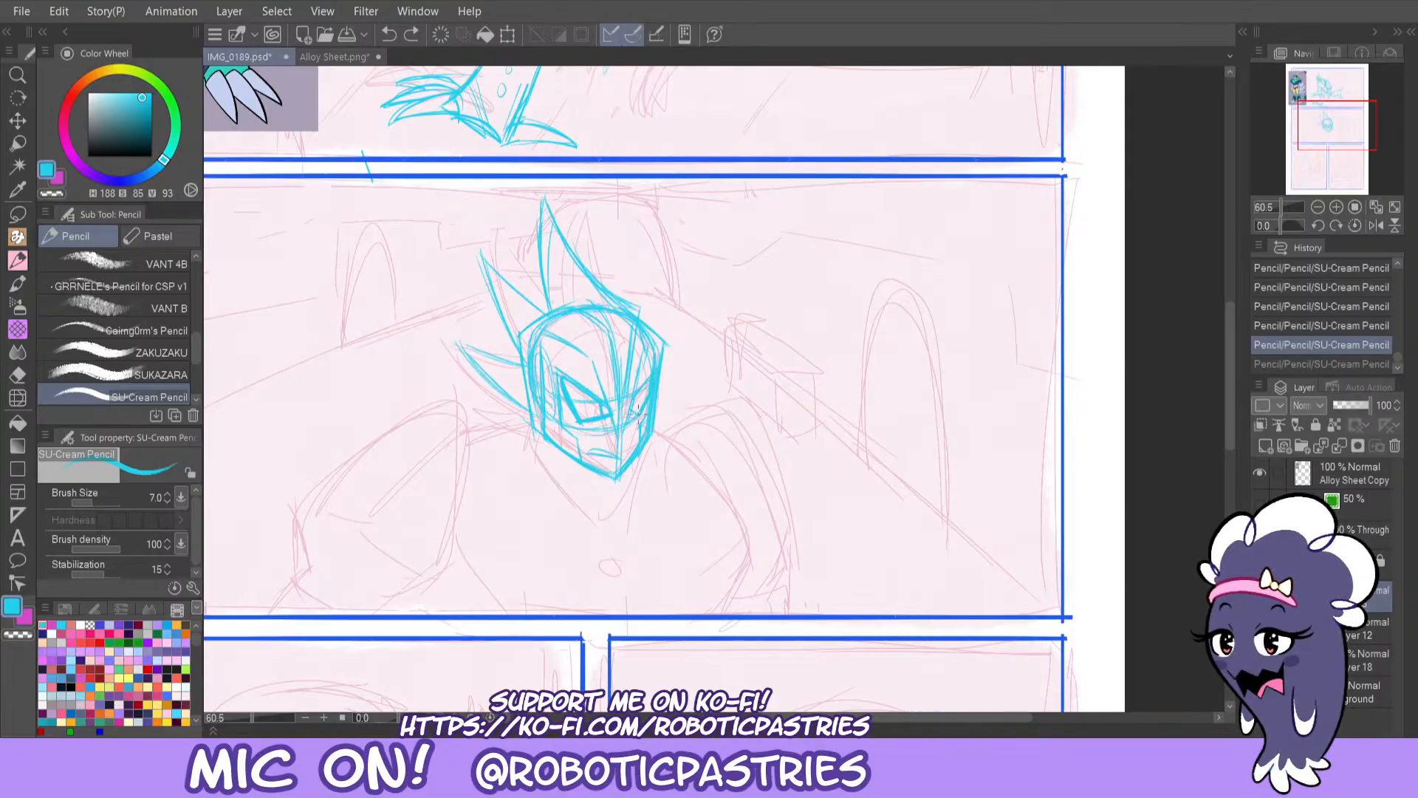
key(ctrl+y)
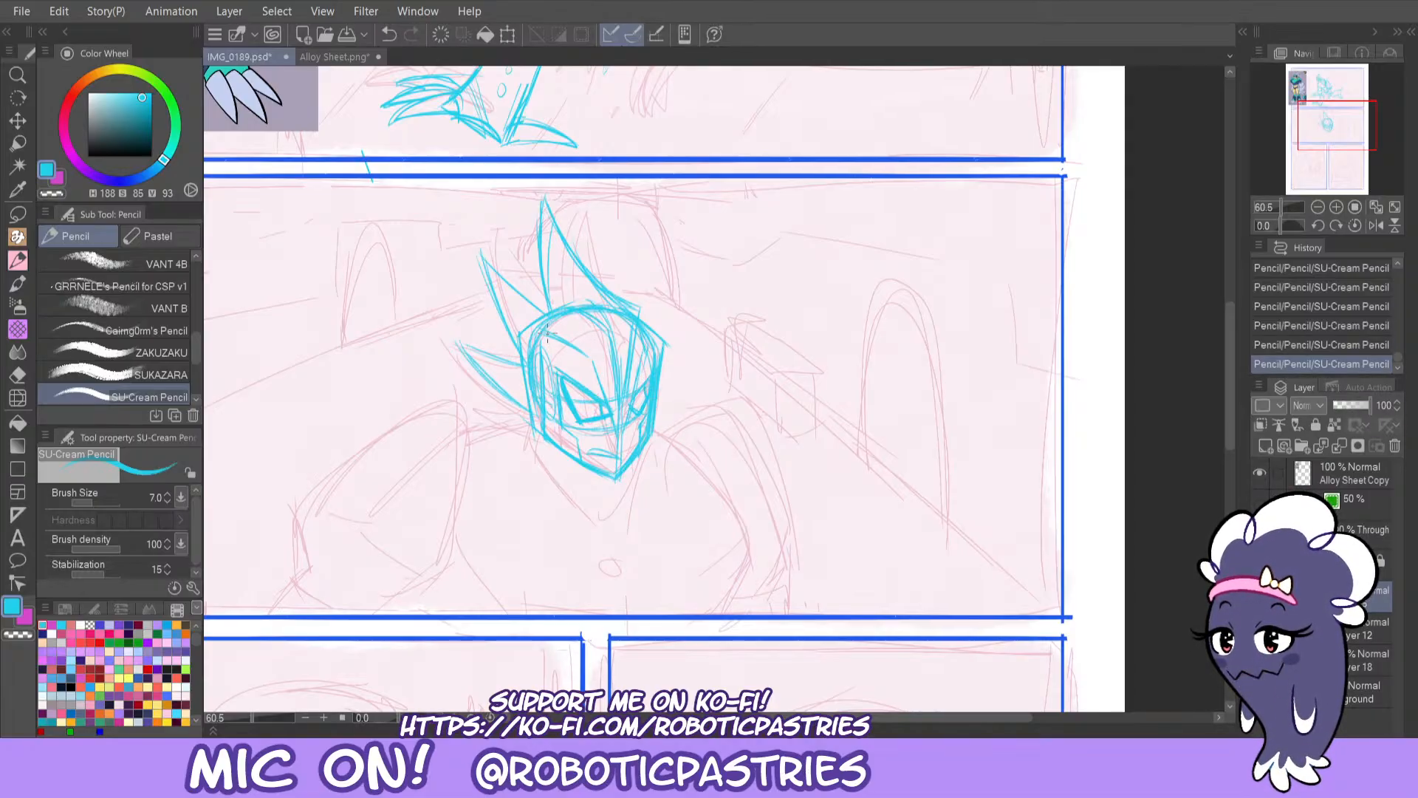
key(ctrl+z)
key(ctrl+y)
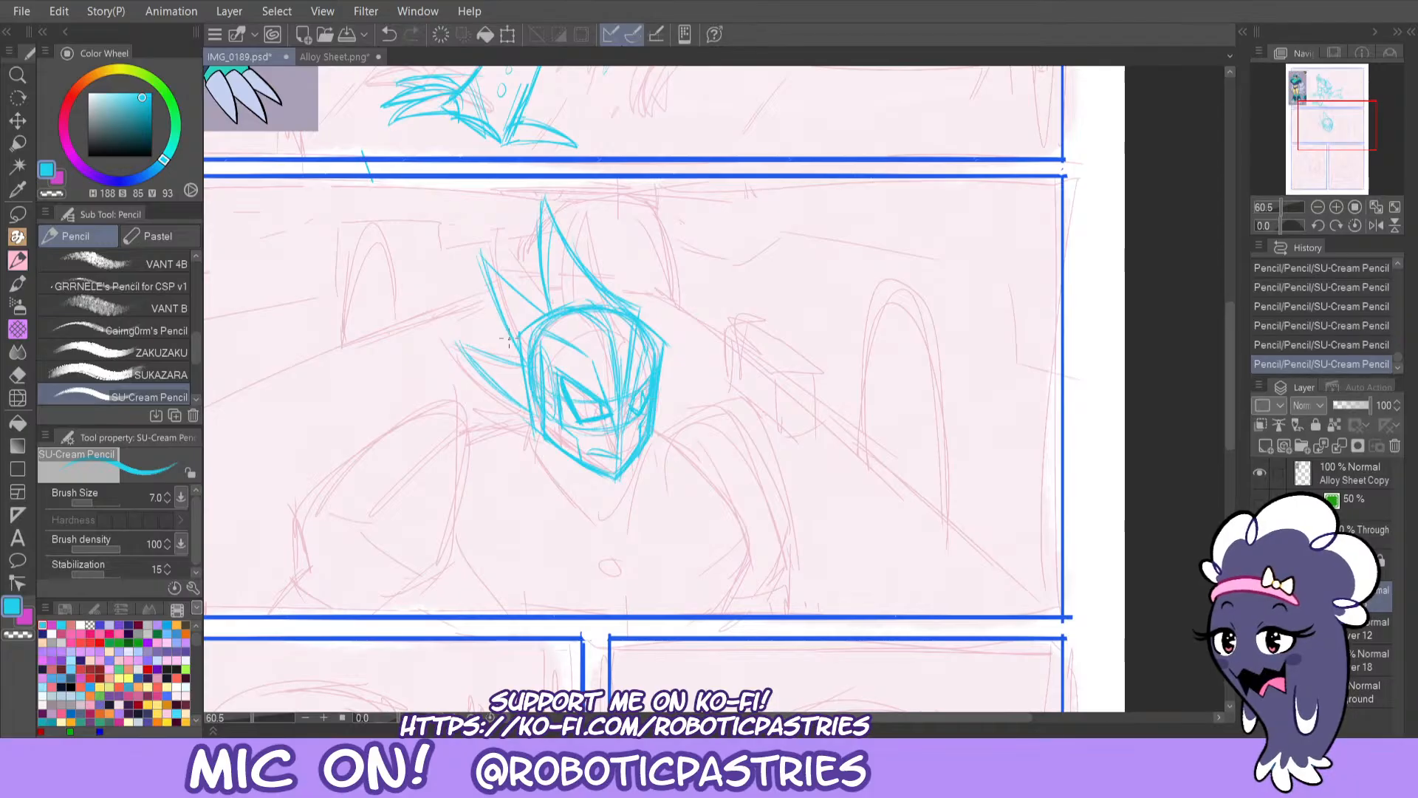
key(ctrl+z)
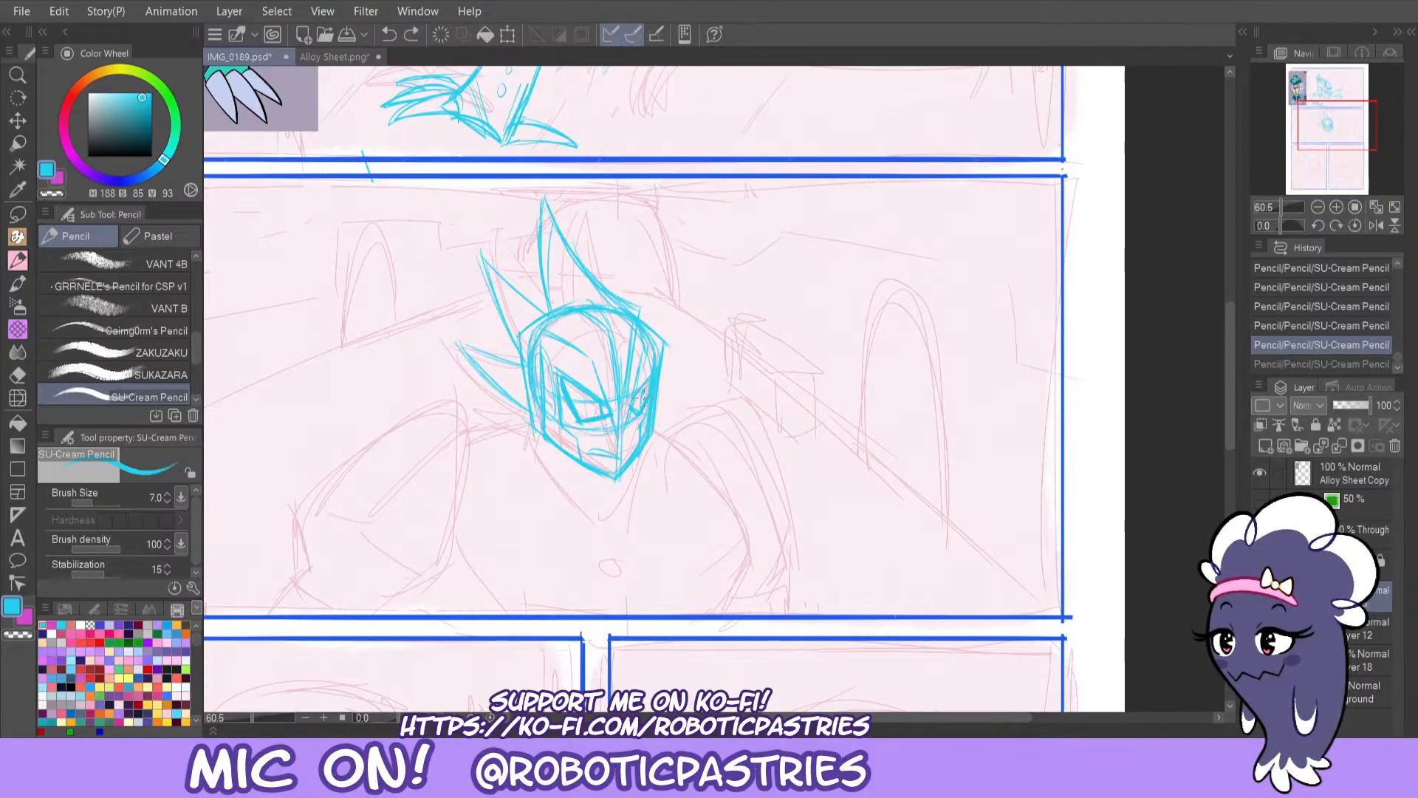
key(ctrl+y)
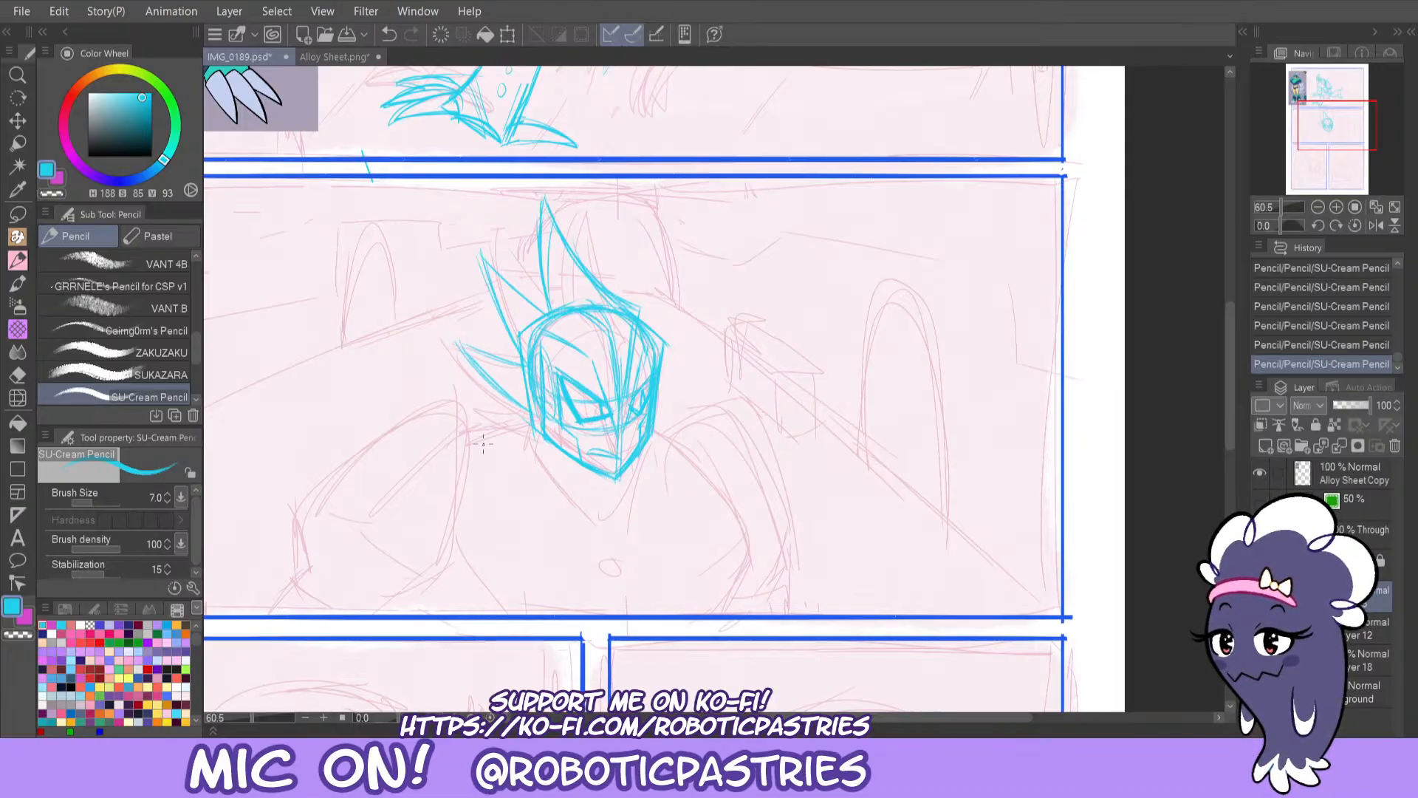
Sketch a V-shaped neckline below the jaw, running from both sides of the face down to a central point.
drag(545, 437, 538, 458)
key(ctrl+z)
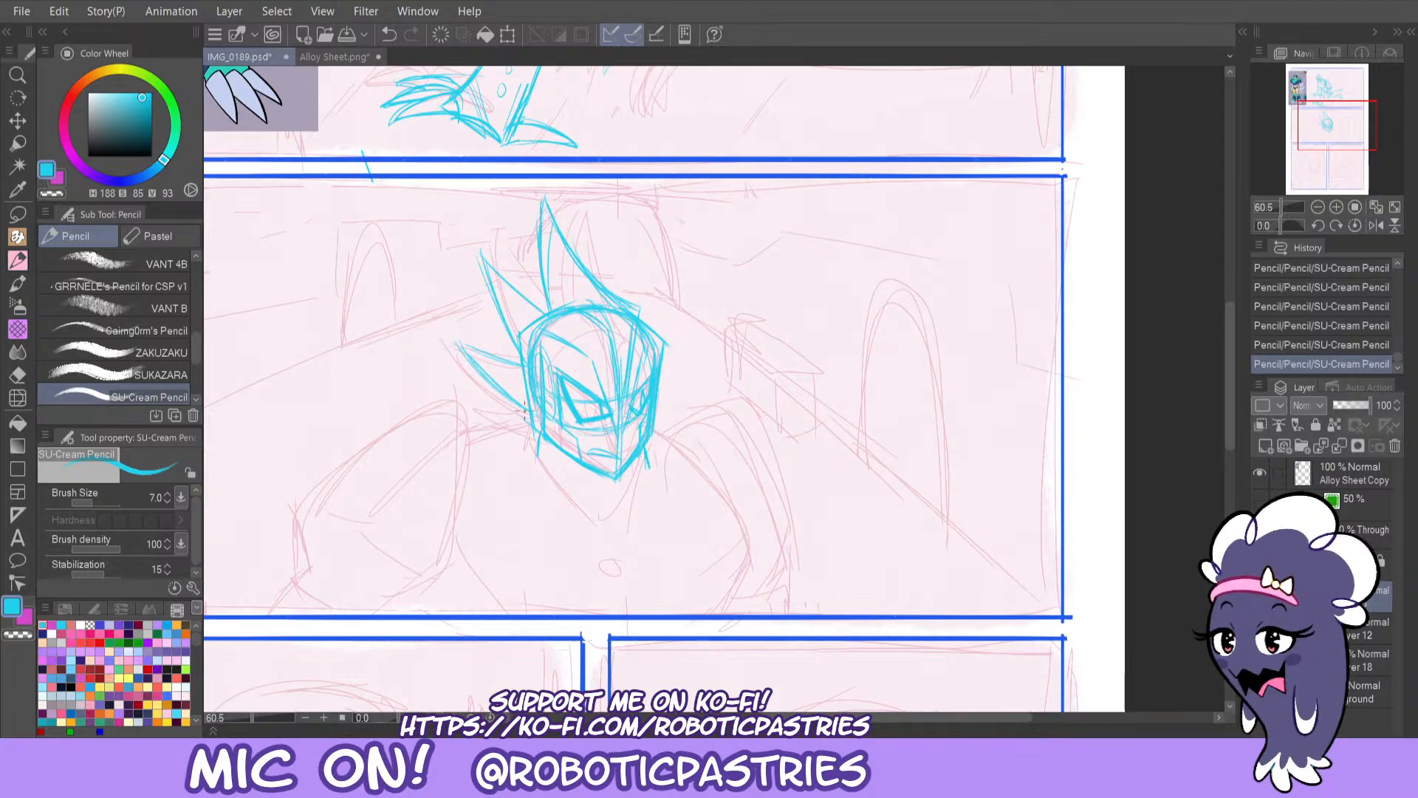
key(ctrl+z)
key(ctrl+z)
mouse_move(541, 447)
mouse_down()
mouse_move(617, 528)
mouse_move(594, 522)
mouse_move(656, 434)
mouse_move(643, 475)
mouse_move(644, 454)
mouse_move(597, 521)
mouse_up()
key(ctrl+z)
drag(641, 469, 597, 522)
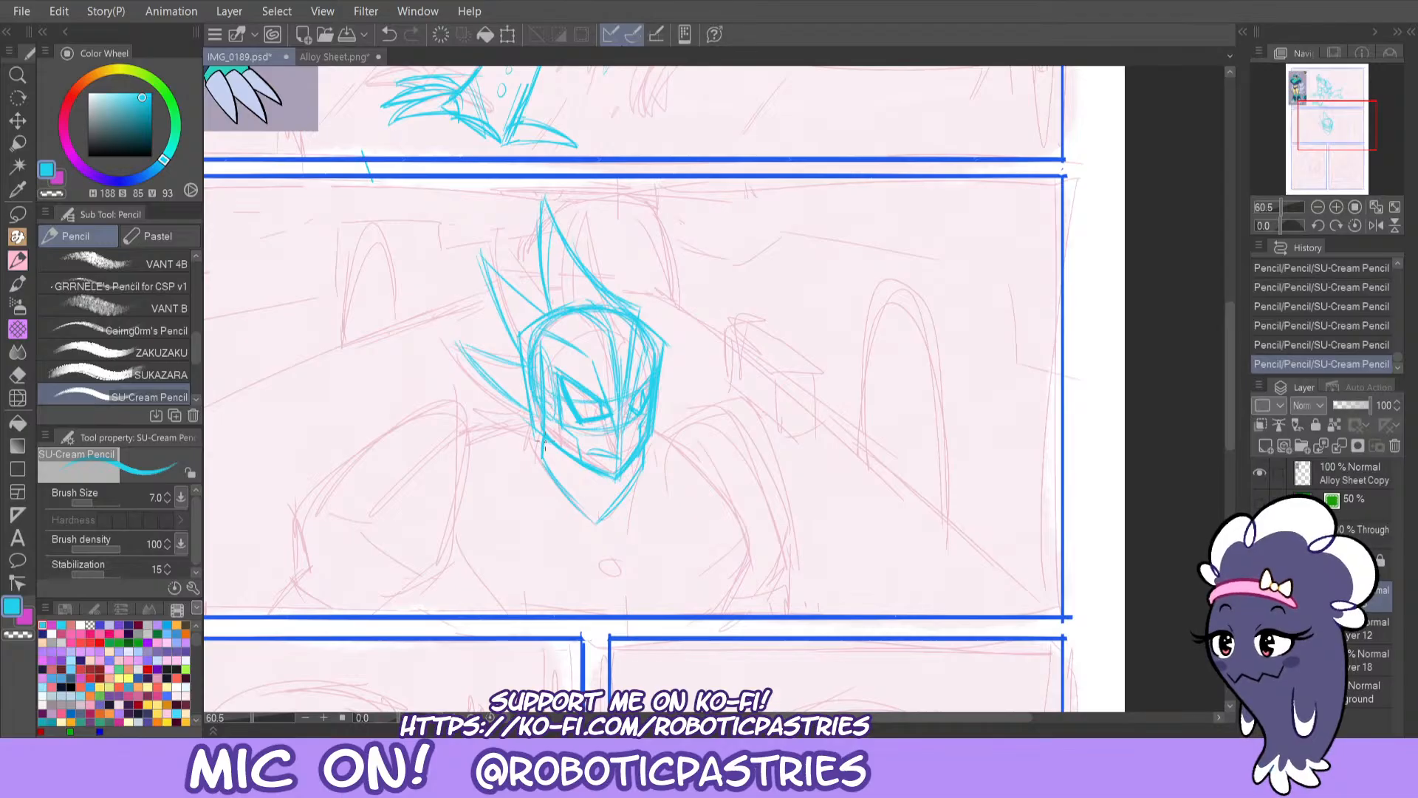
Clean up the lines beside the left jaw with the hard eraser and reinforce the neckline's right side with the pencil.
key(e)
mouse_move(539, 442)
mouse_down()
mouse_move(594, 522)
mouse_move(543, 465)
mouse_up()
key(p)
key(ctrl+z)
drag(641, 470, 597, 526)
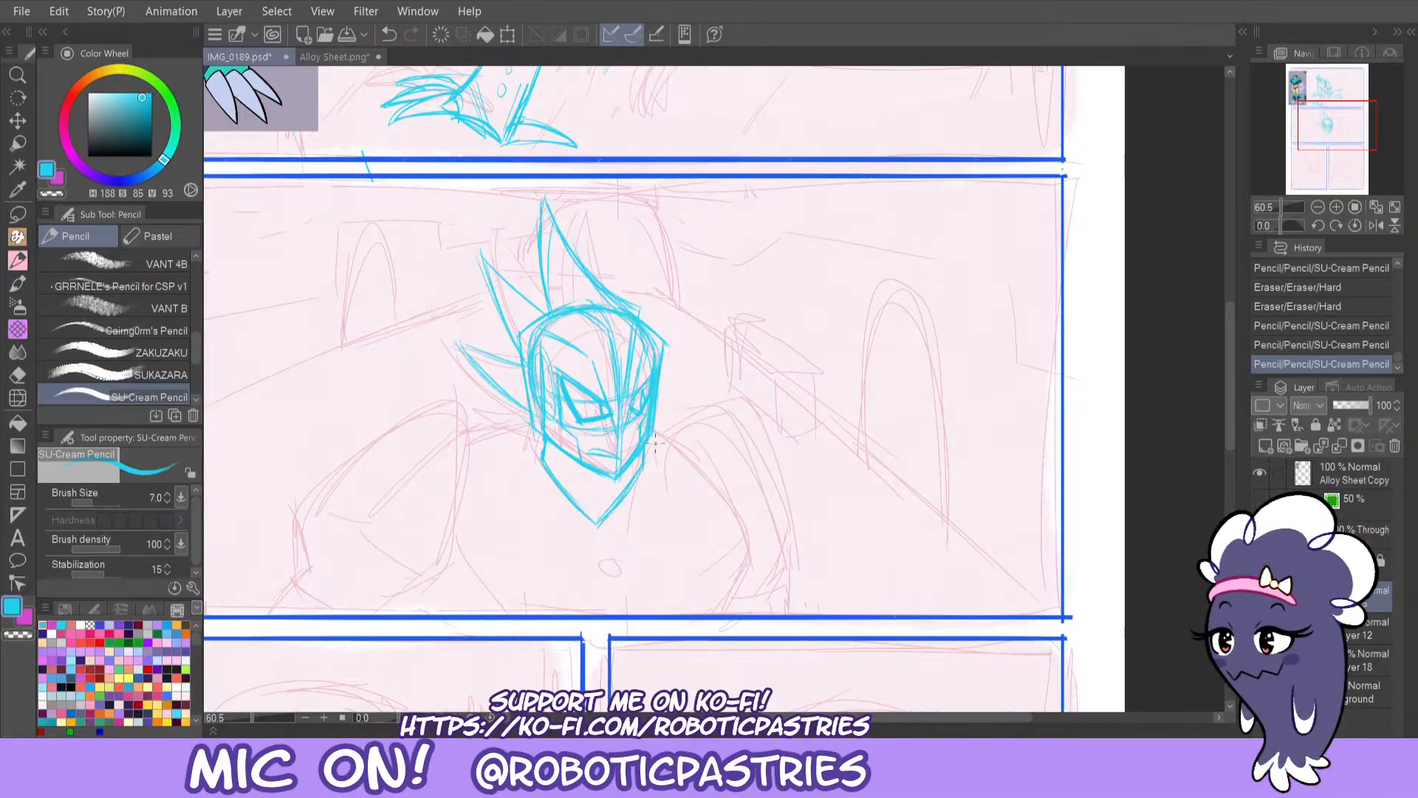
drag(647, 442, 591, 529)
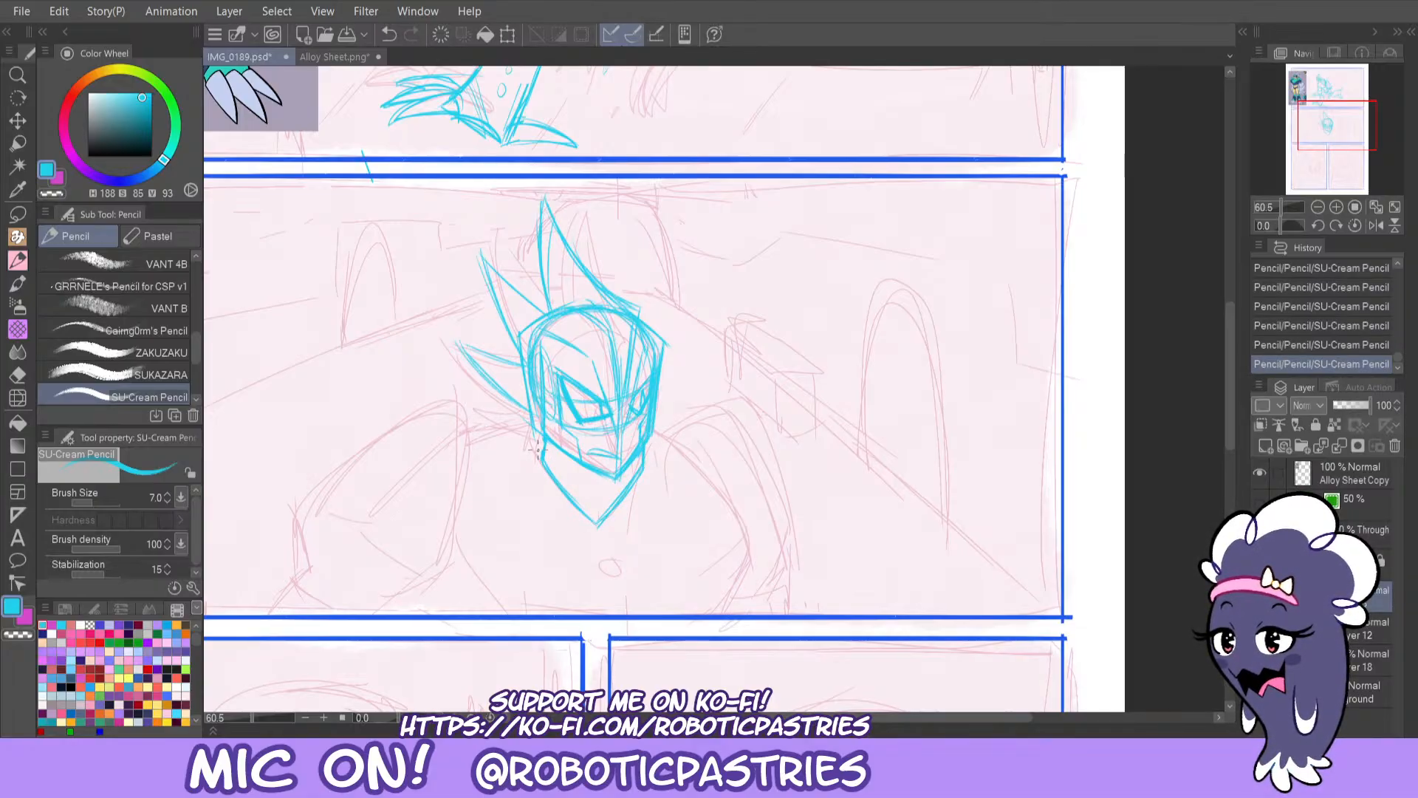
Sketch a parallel outer V below the neckline to give the collar its thickness.
drag(529, 456, 583, 523)
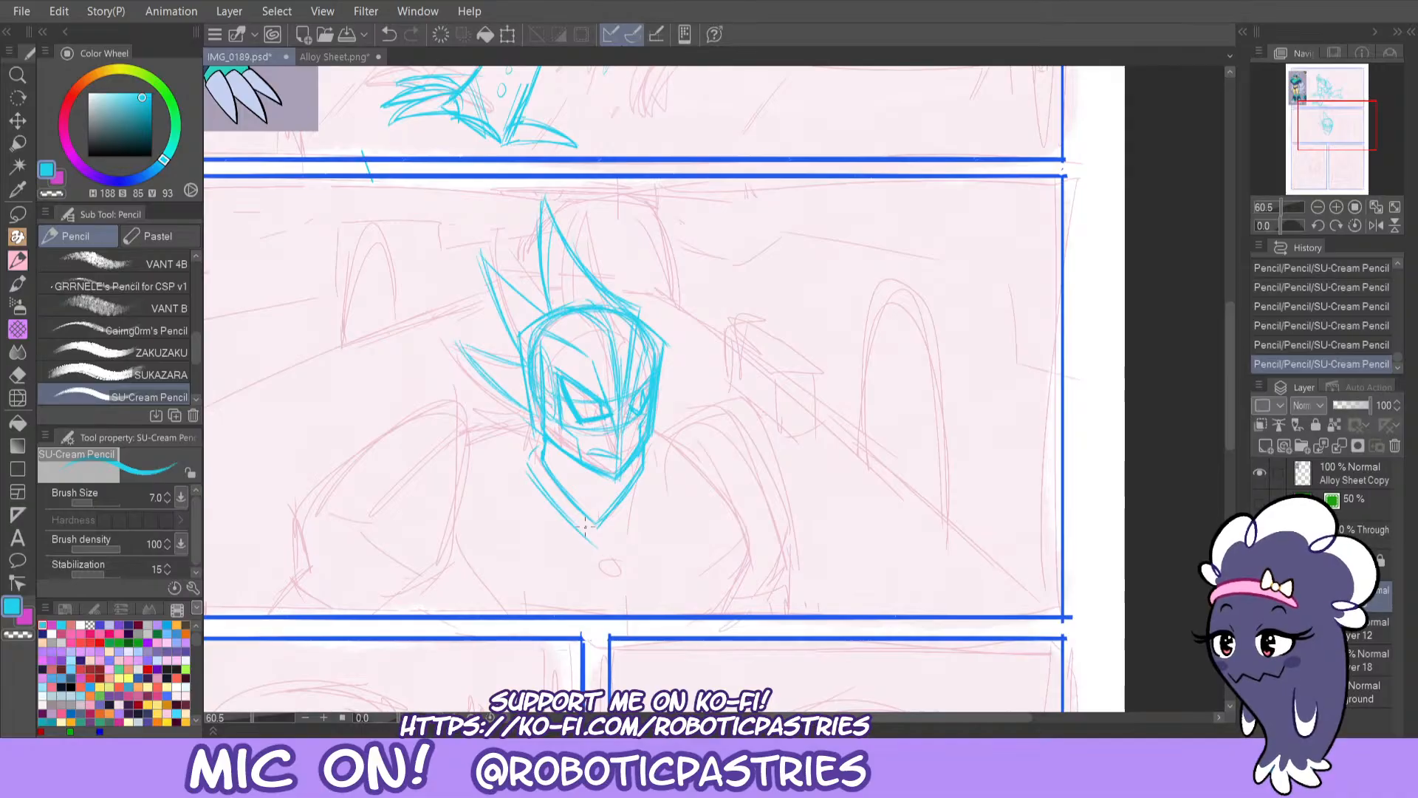
drag(646, 480, 600, 550)
key(ctrl+z)
drag(657, 471, 603, 543)
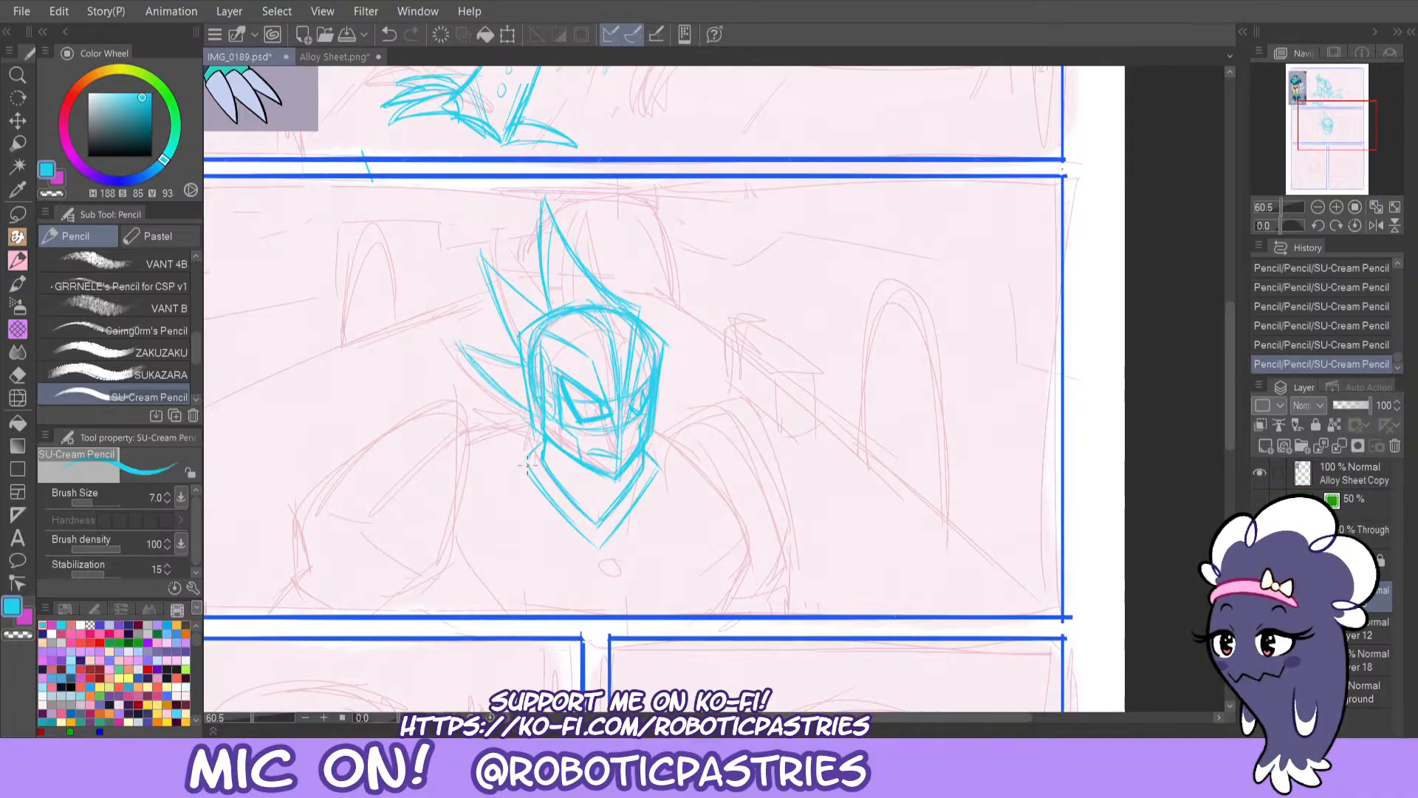
Strengthen the collar's outer V and join its upper corners to the sides of the jaw.
key(ctrl+z)
mouse_move(527, 464)
mouse_down()
mouse_move(544, 444)
mouse_move(524, 463)
mouse_up()
drag(524, 463, 600, 549)
drag(600, 549, 651, 487)
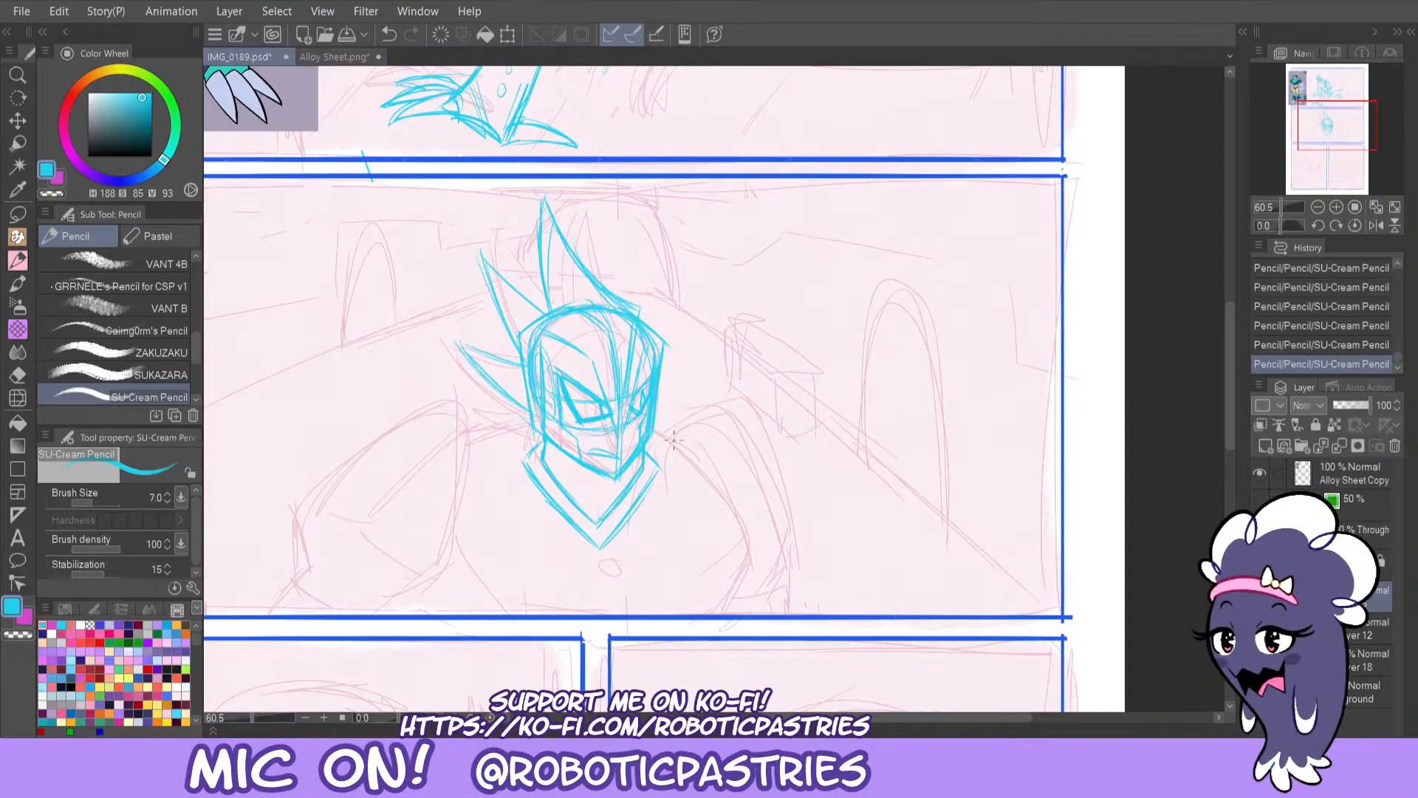
drag(526, 458, 542, 444)
key(ctrl+z)
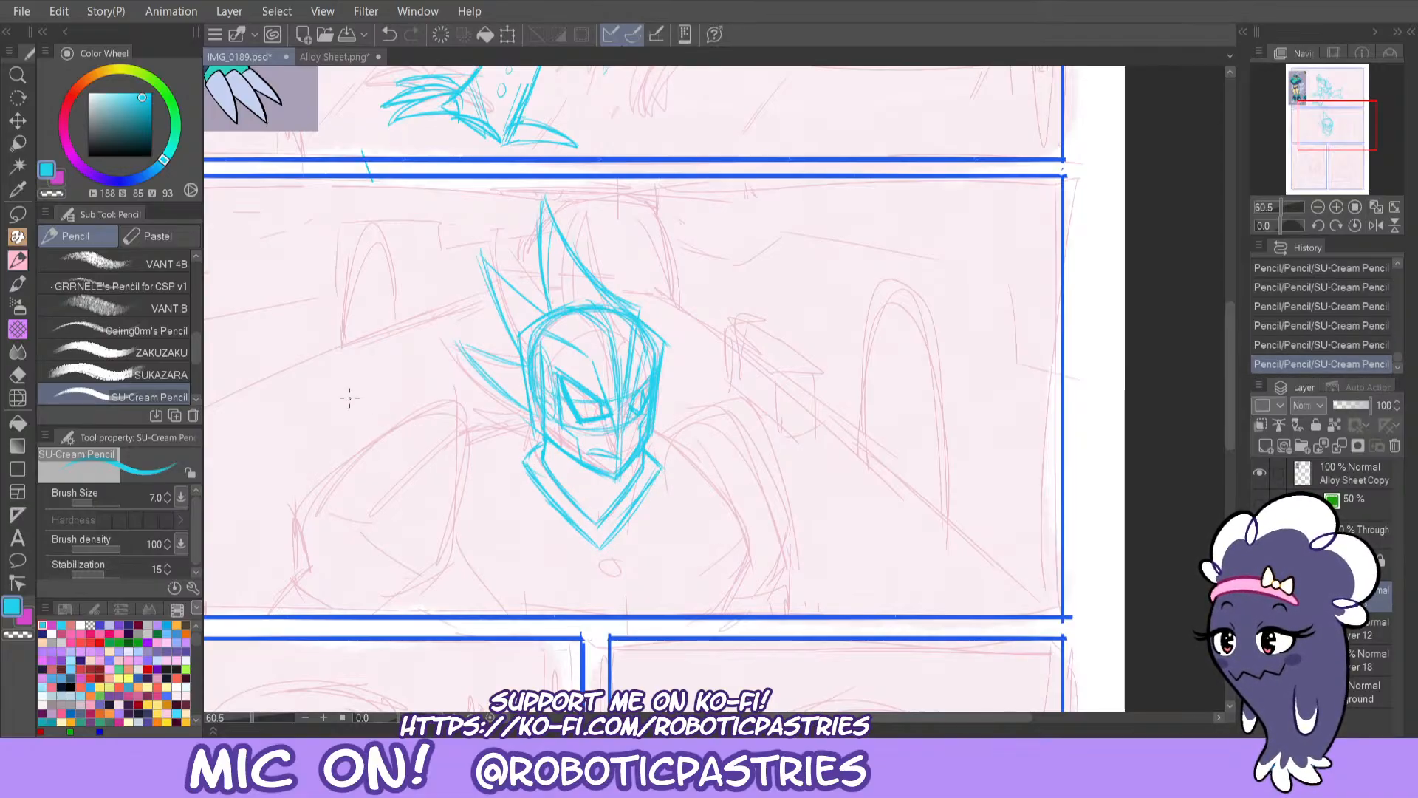
drag(544, 431, 541, 464)
key(ctrl+z)
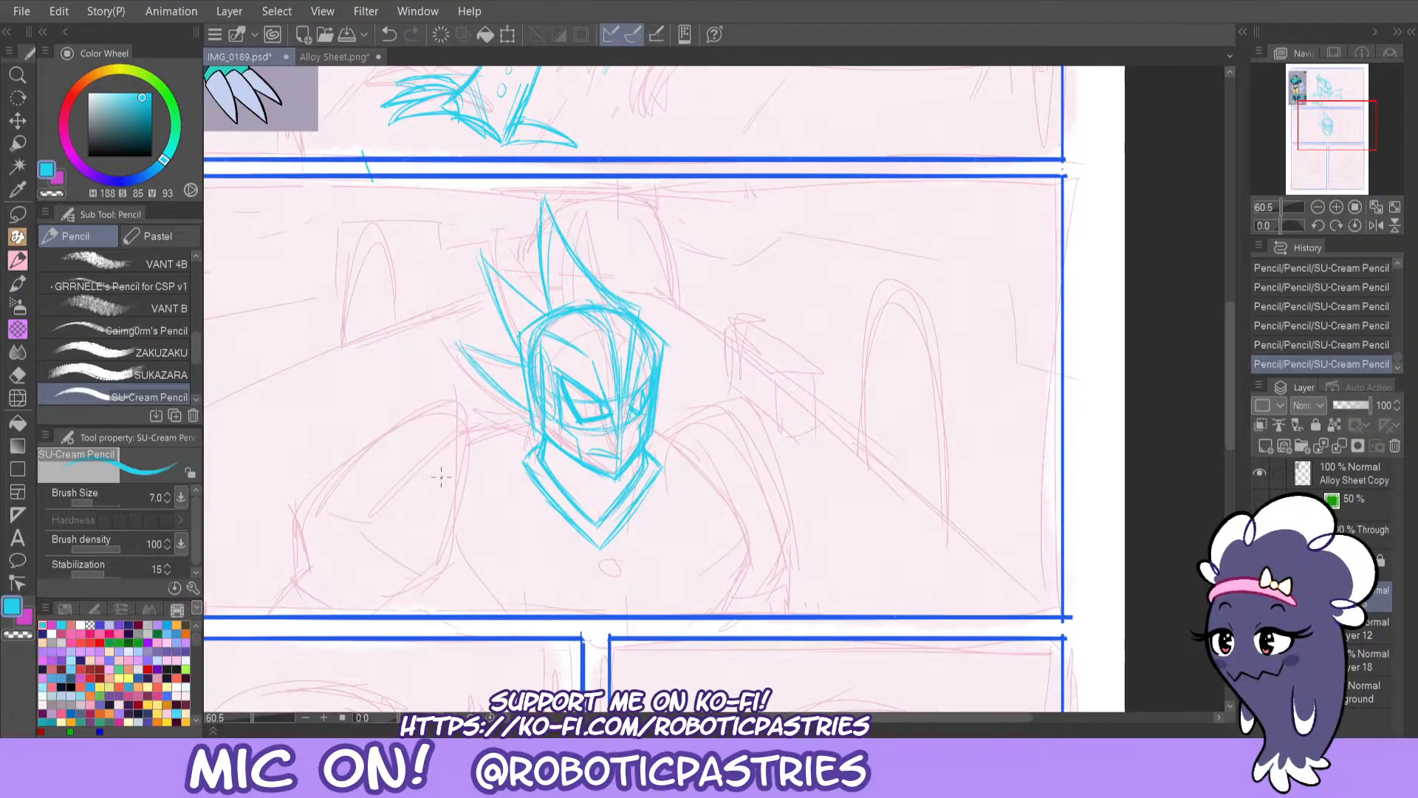
Sketch the sloping shoulder lines outward from both sides of the neck, extending the right one further down.
drag(530, 419, 443, 467)
drag(659, 422, 747, 512)
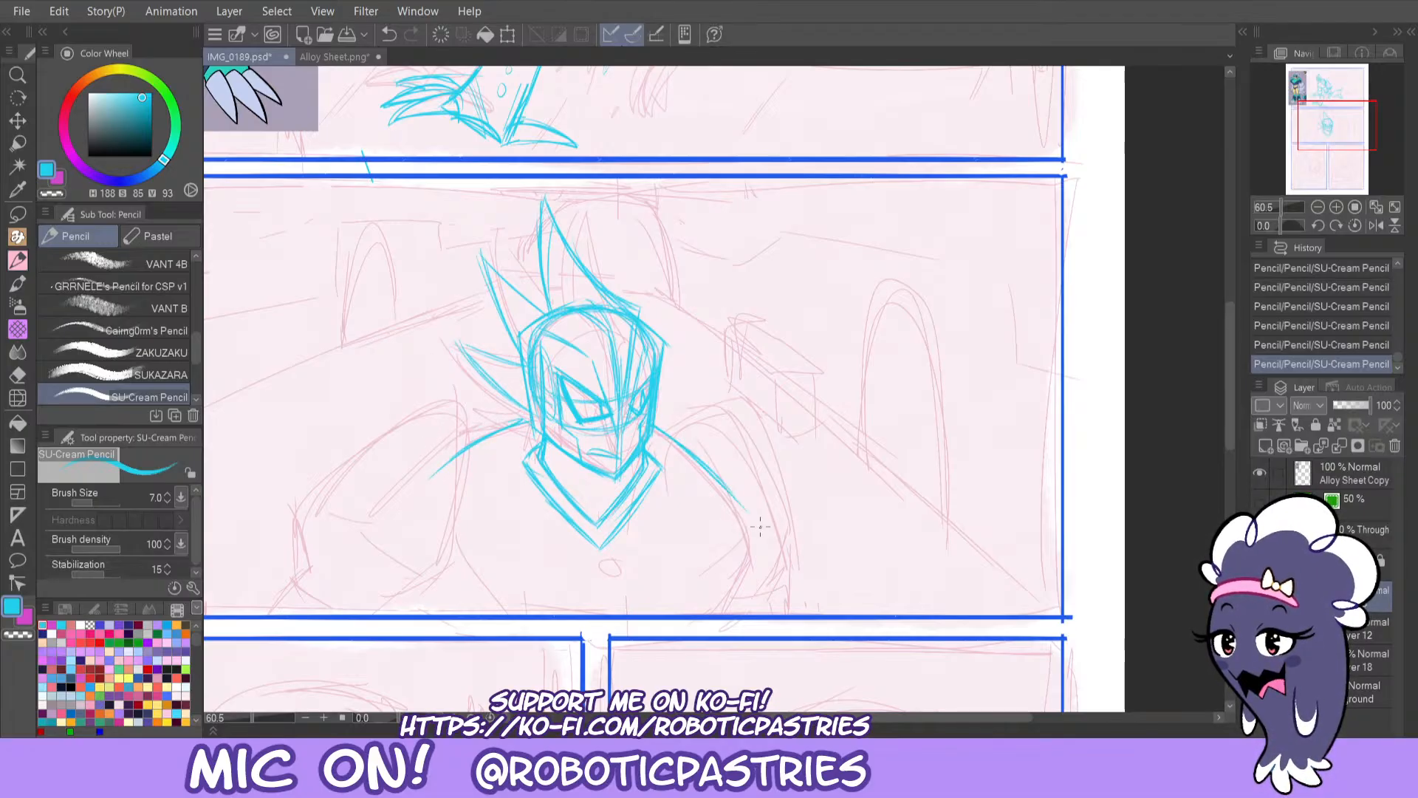
drag(684, 456, 729, 494)
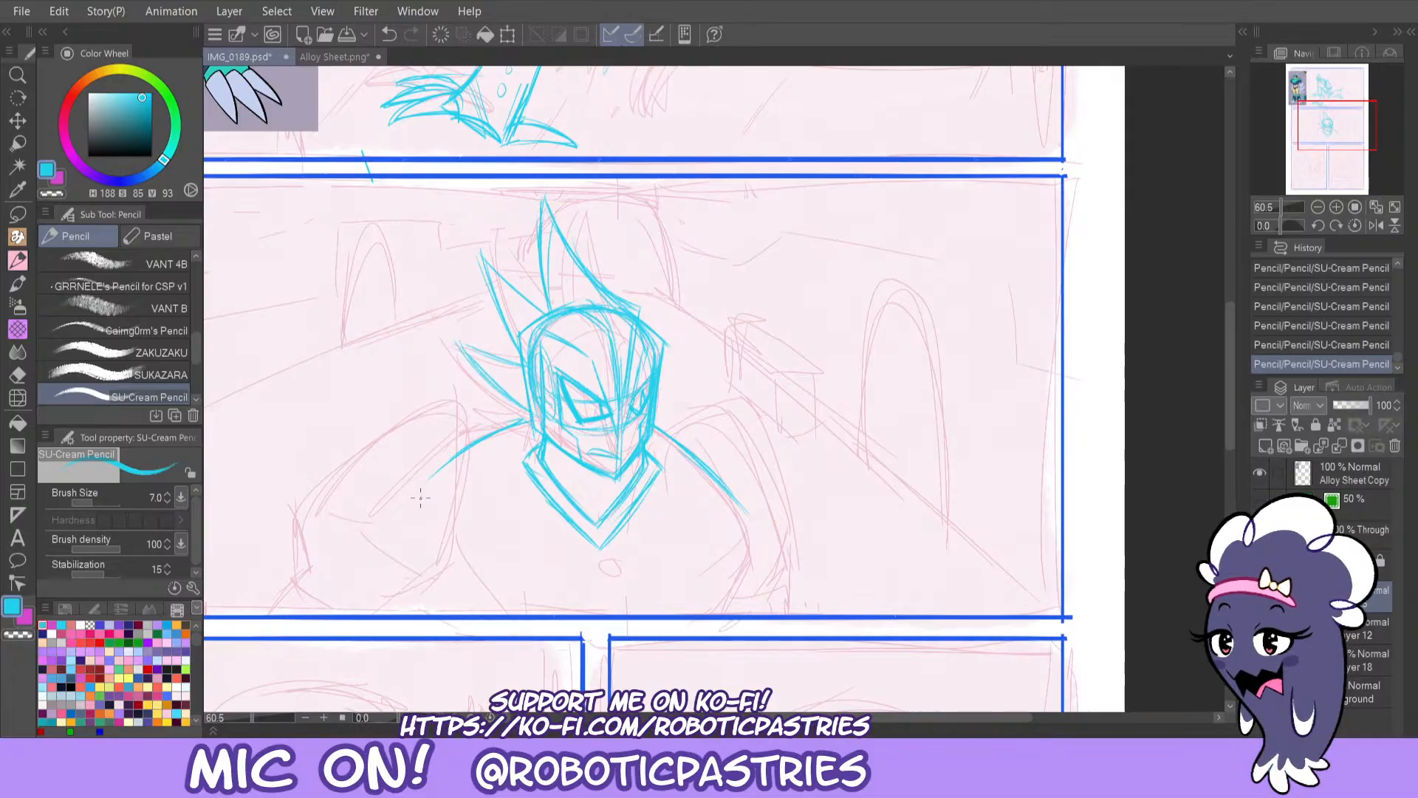
mouse_move(743, 502)
mouse_down()
mouse_move(757, 591)
mouse_move(754, 543)
mouse_up()
key(ctrl+z)
key(ctrl+z)
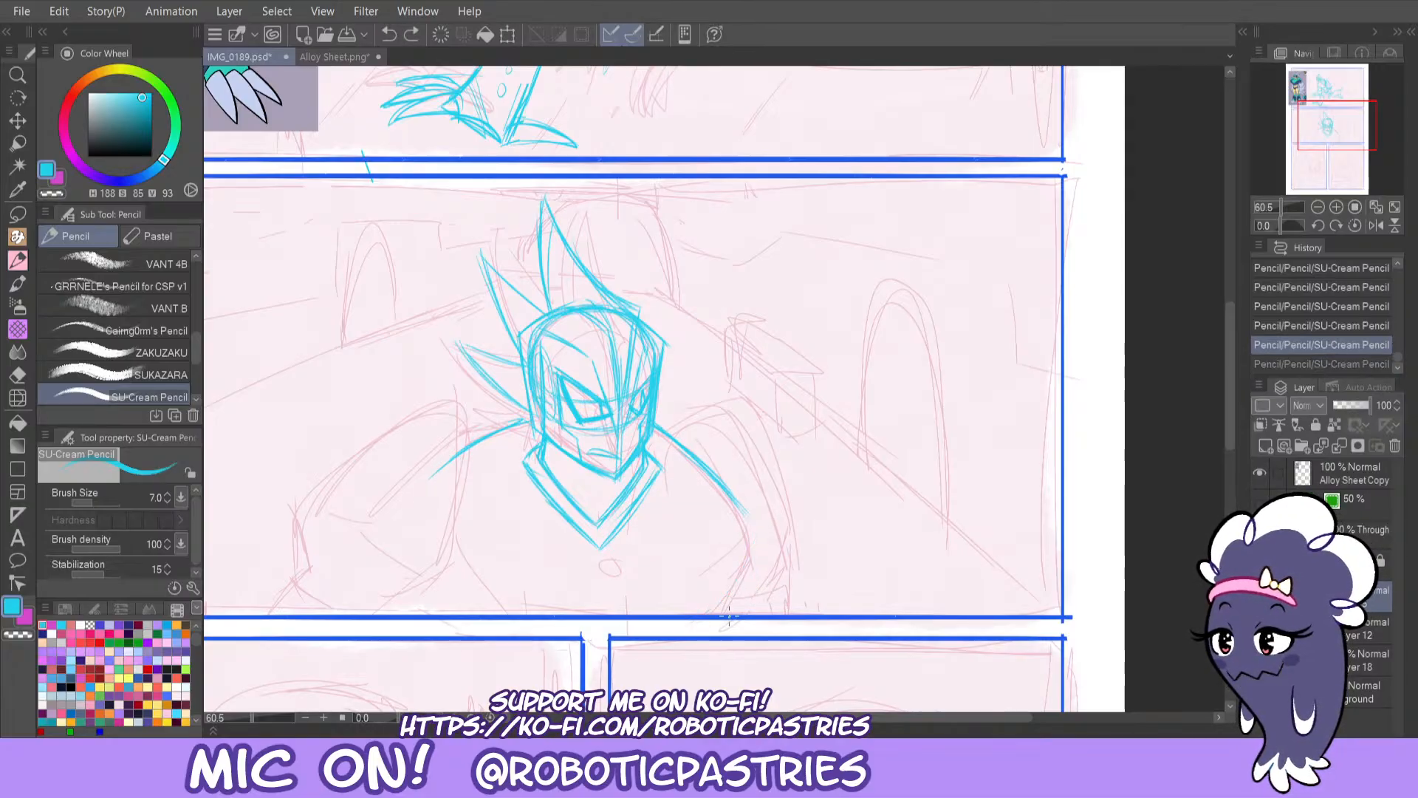
drag(730, 616, 762, 547)
key(ctrl+z)
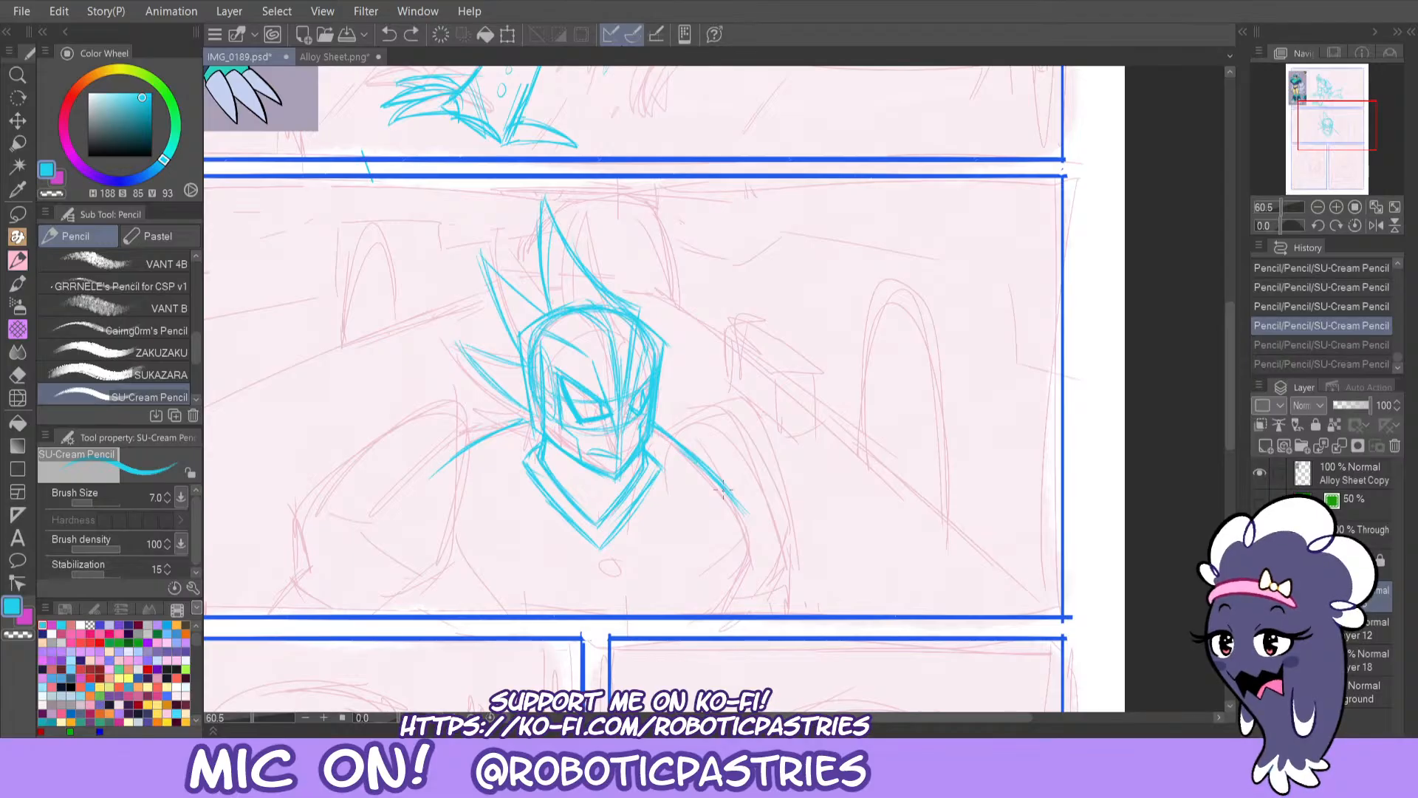
drag(687, 452, 757, 528)
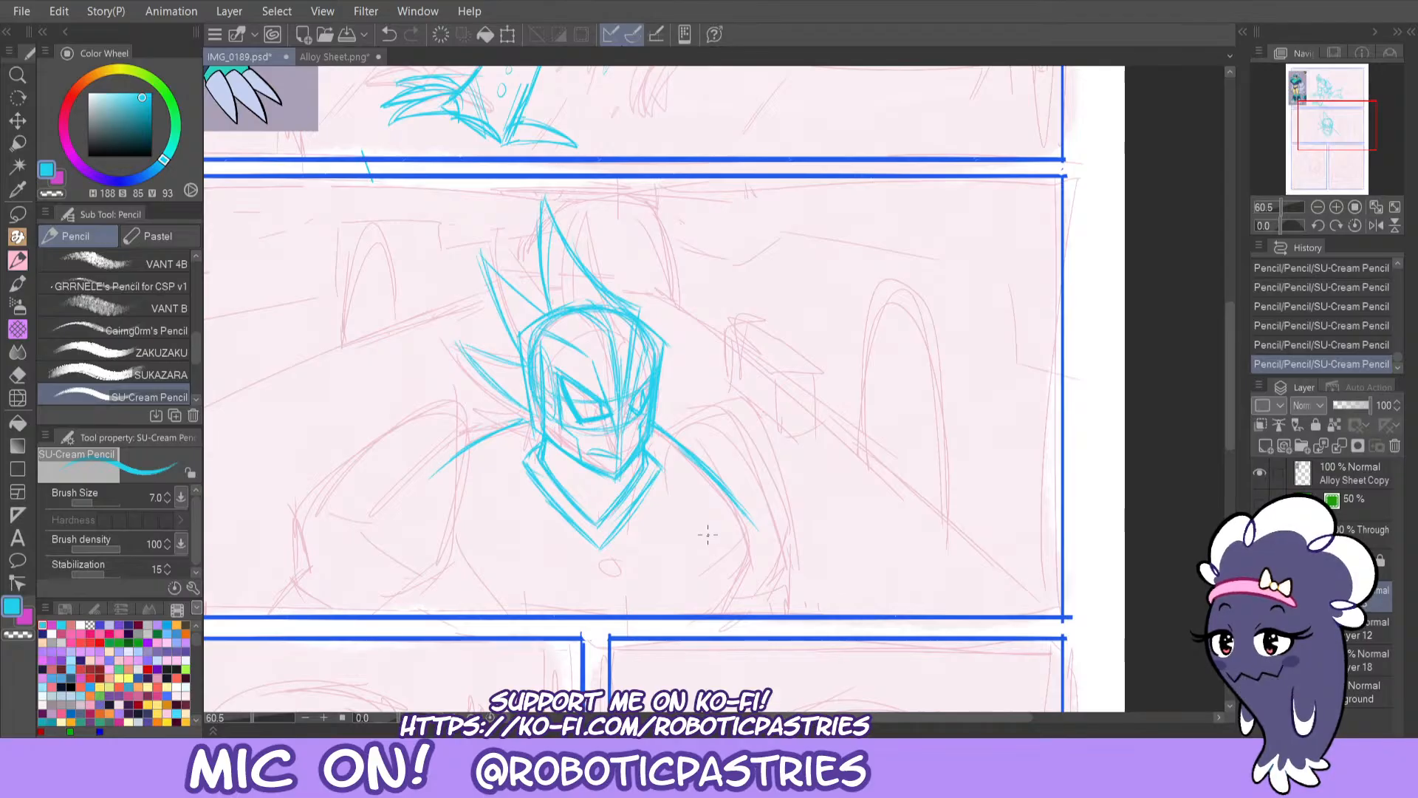
Sketch the chest's right side angling inward from the shoulder corner down to the panel's lower border.
drag(766, 548, 715, 626)
key(ctrl+z)
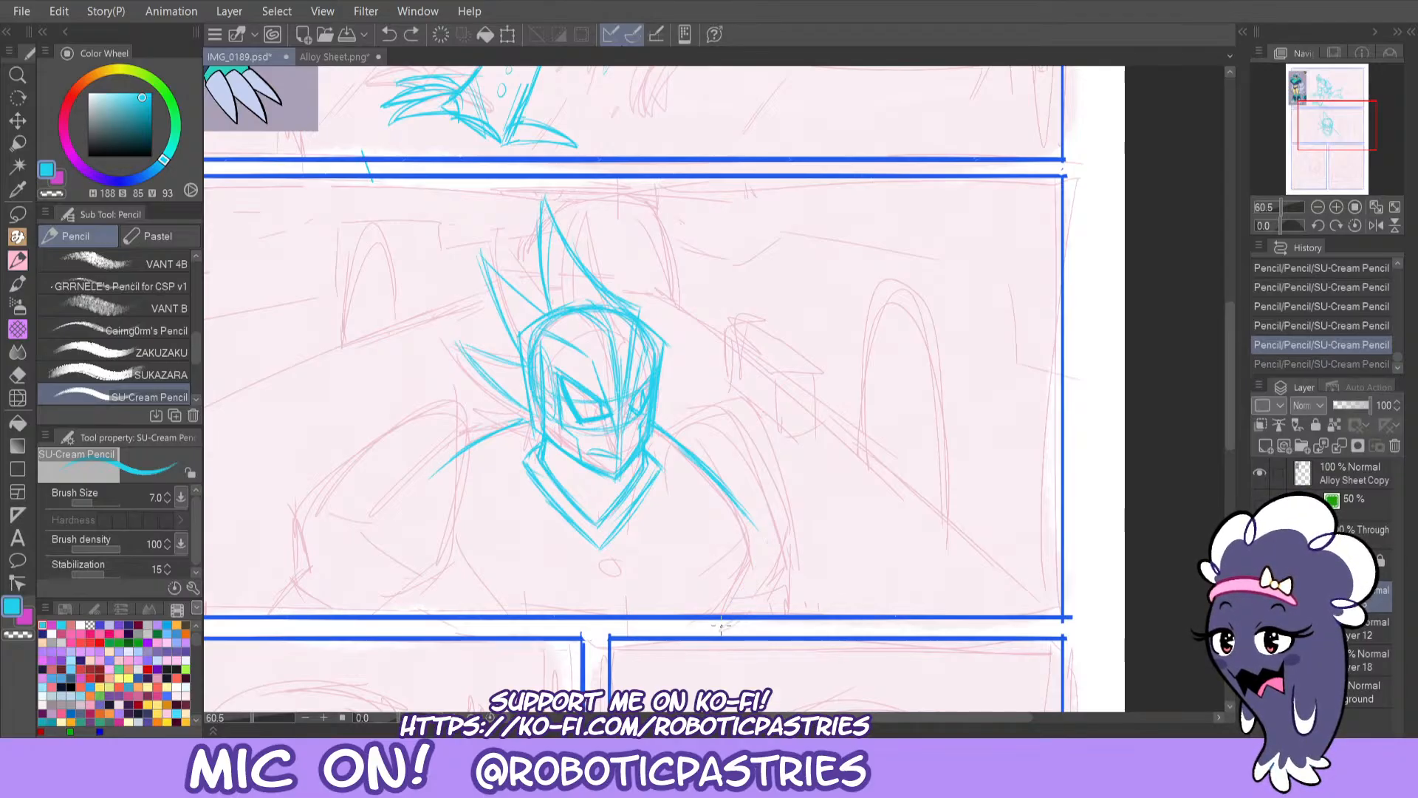
mouse_move(771, 551)
mouse_down()
mouse_move(722, 628)
mouse_move(716, 483)
mouse_move(773, 549)
mouse_move(707, 641)
mouse_up()
key(ctrl+z)
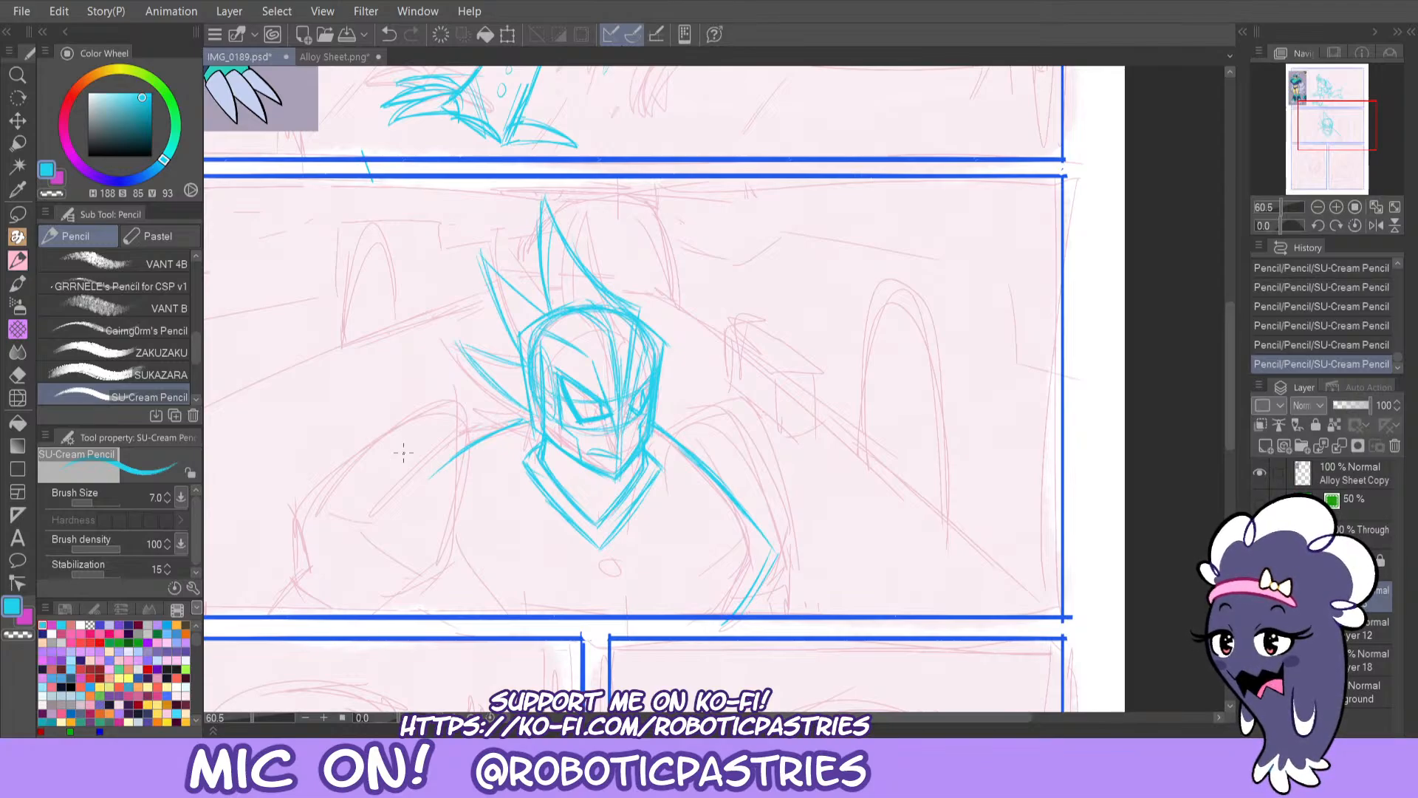
Sketch the chest's left outline from the neck out to an angular shoulder corner and inward to the lower border.
drag(432, 614, 377, 532)
key(ctrl+z)
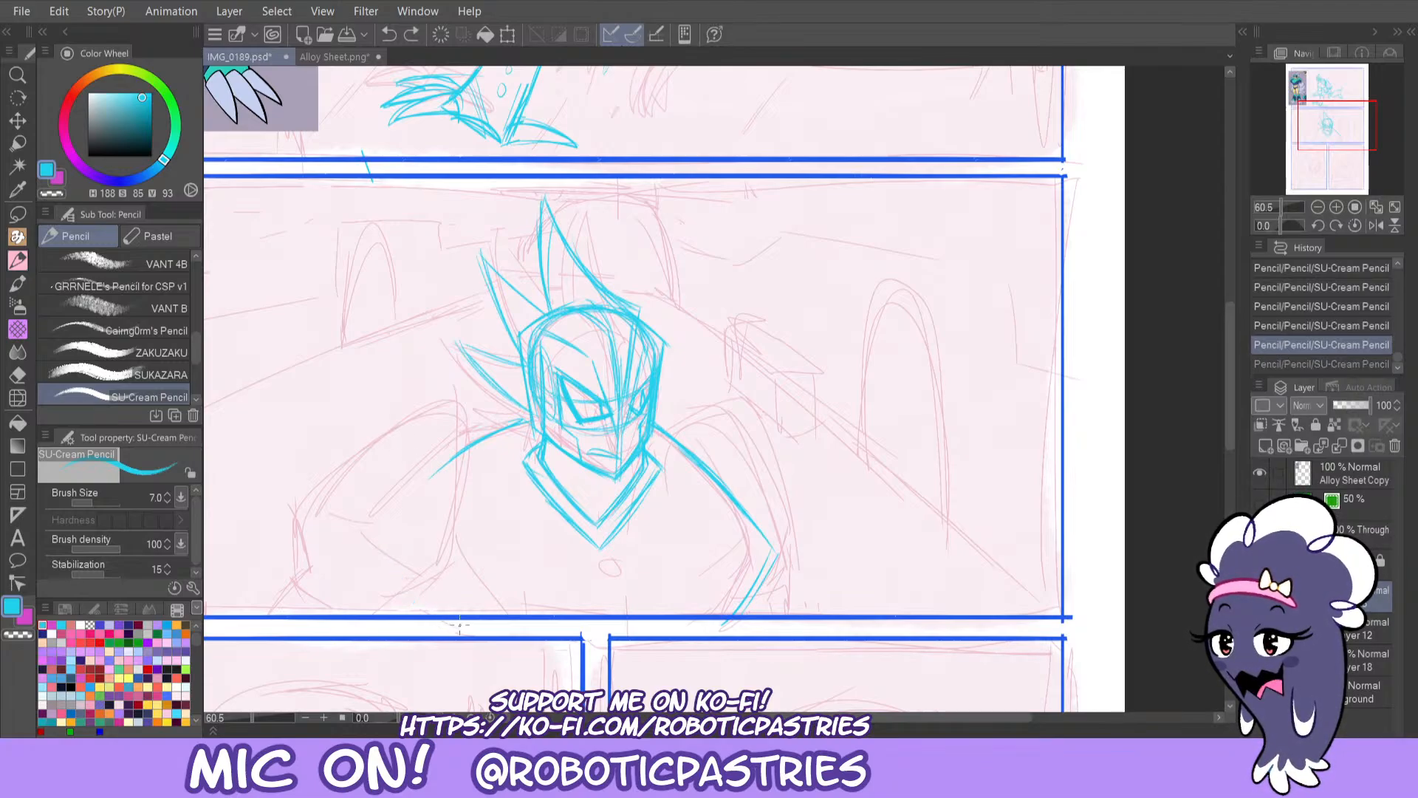
drag(456, 625, 398, 534)
key(ctrl+z)
key(ctrl+z)
mouse_move(443, 615)
mouse_down()
mouse_move(394, 529)
mouse_move(452, 464)
mouse_up()
key(ctrl+z)
drag(524, 423, 397, 516)
mouse_move(478, 444)
mouse_down()
mouse_move(392, 518)
mouse_move(432, 615)
mouse_up()
key(ctrl+z)
mouse_move(390, 526)
mouse_down()
mouse_move(442, 616)
mouse_move(465, 435)
mouse_up()
Reinforce the shoulder and side outlines on both halves of the chest with bolder strokes.
mouse_move(663, 429)
mouse_down()
mouse_move(748, 500)
mouse_move(772, 547)
mouse_up()
key(ctrl+z)
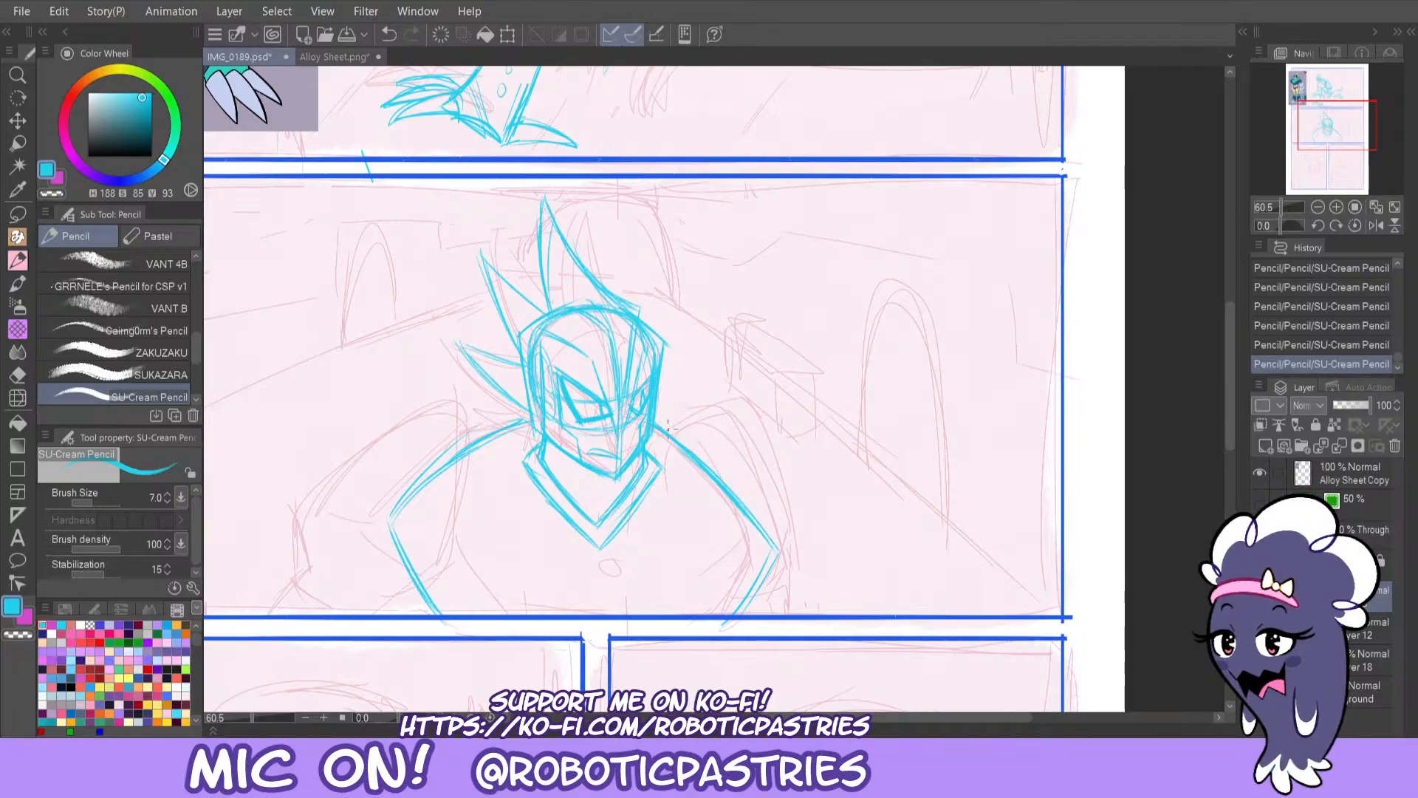
mouse_move(665, 430)
mouse_down()
mouse_move(713, 472)
mouse_move(732, 614)
mouse_up()
mouse_move(528, 420)
mouse_down()
mouse_move(369, 539)
mouse_move(384, 520)
mouse_move(396, 562)
mouse_move(432, 613)
mouse_up()
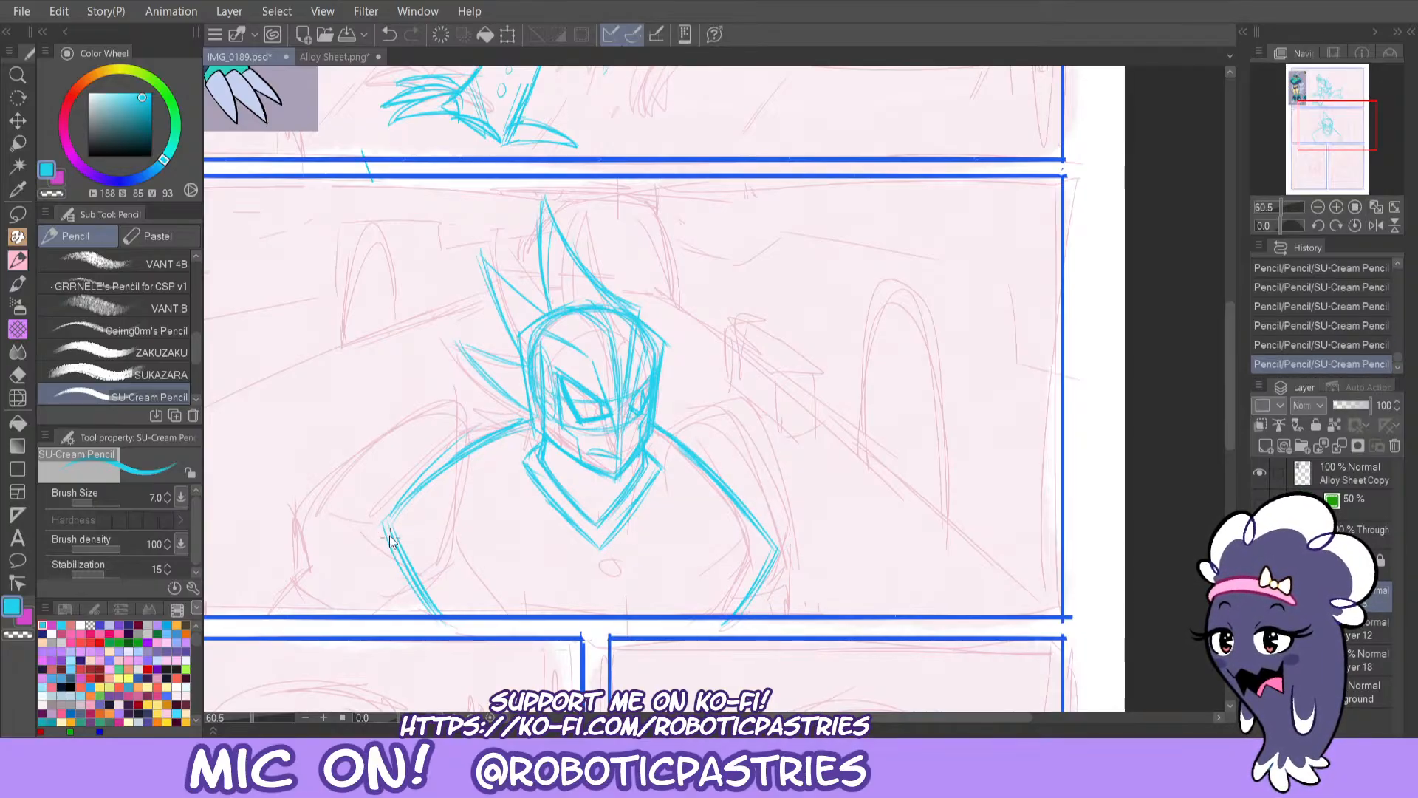
key(ctrl+z)
drag(384, 526, 433, 614)
mouse_move(384, 525)
mouse_down()
mouse_move(398, 495)
mouse_move(538, 416)
mouse_up()
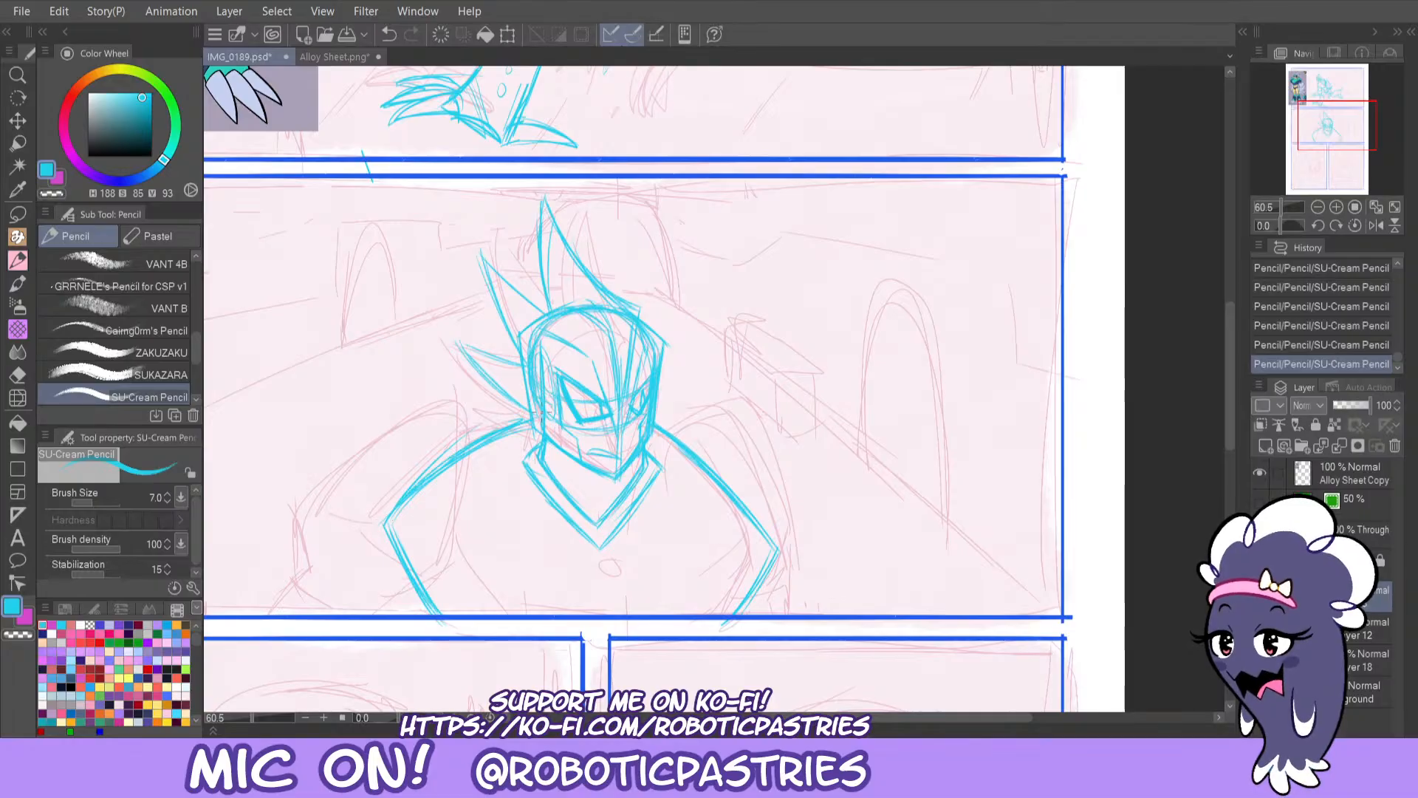
drag(669, 427, 778, 550)
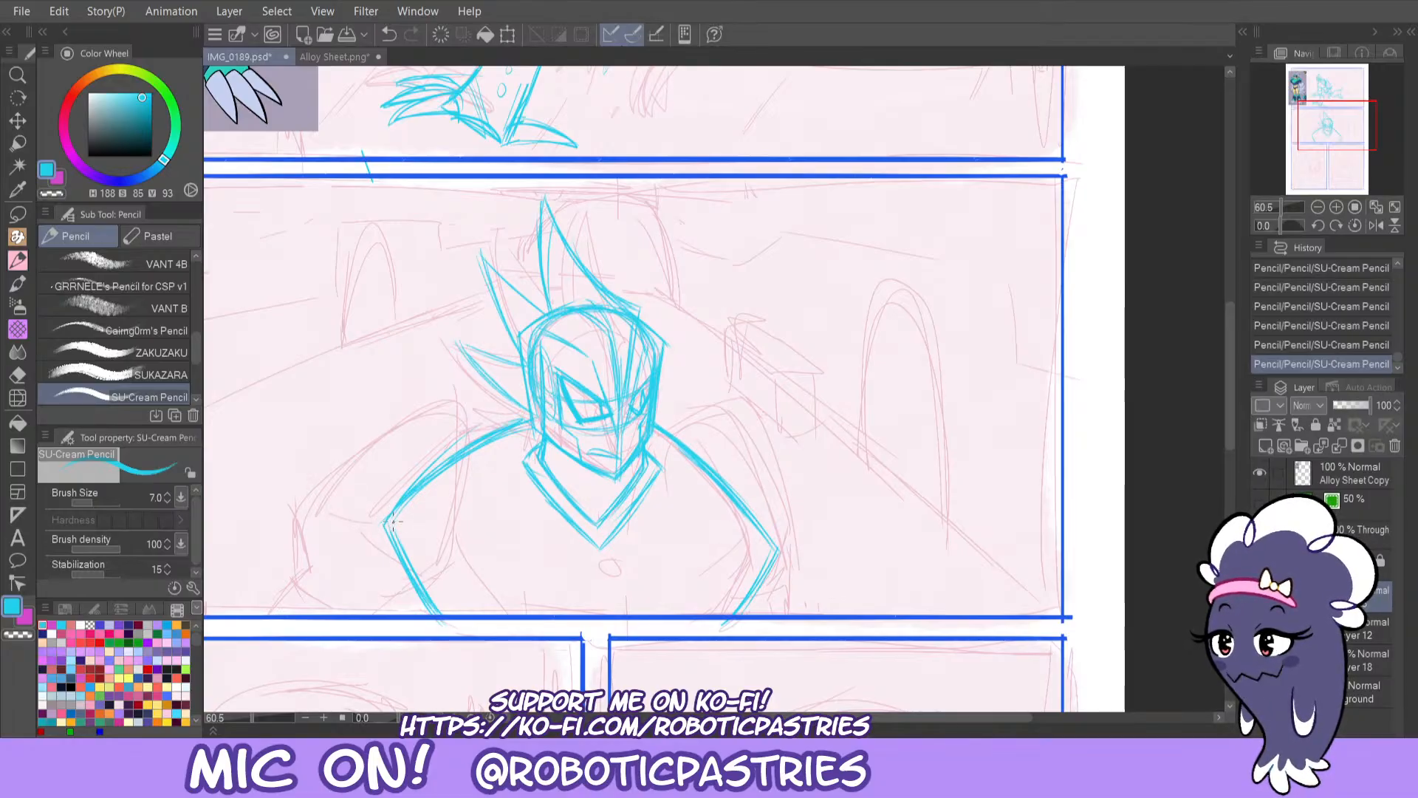
Sketch diagonal chest-plate edges inward from both shoulder corners and a small rounded shape at the panel's lower centre.
drag(388, 524, 521, 628)
drag(771, 550, 680, 614)
mouse_move(582, 613)
mouse_down()
mouse_move(605, 593)
mouse_move(609, 618)
mouse_up()
mouse_move(582, 616)
mouse_down()
mouse_move(590, 588)
mouse_move(610, 612)
mouse_up()
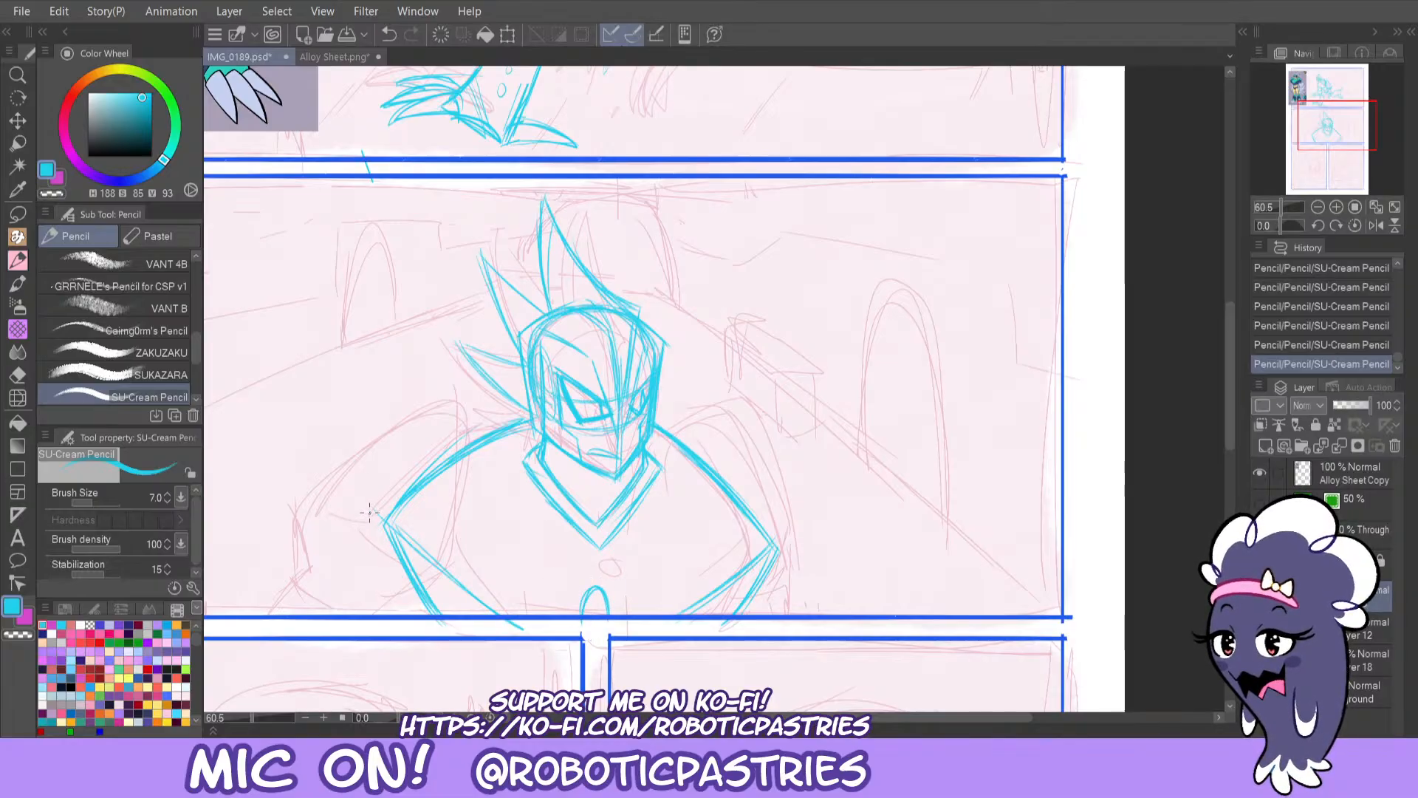
Trim the rough edges of both shoulder lines and the chest's right side with the hard eraser.
key(e)
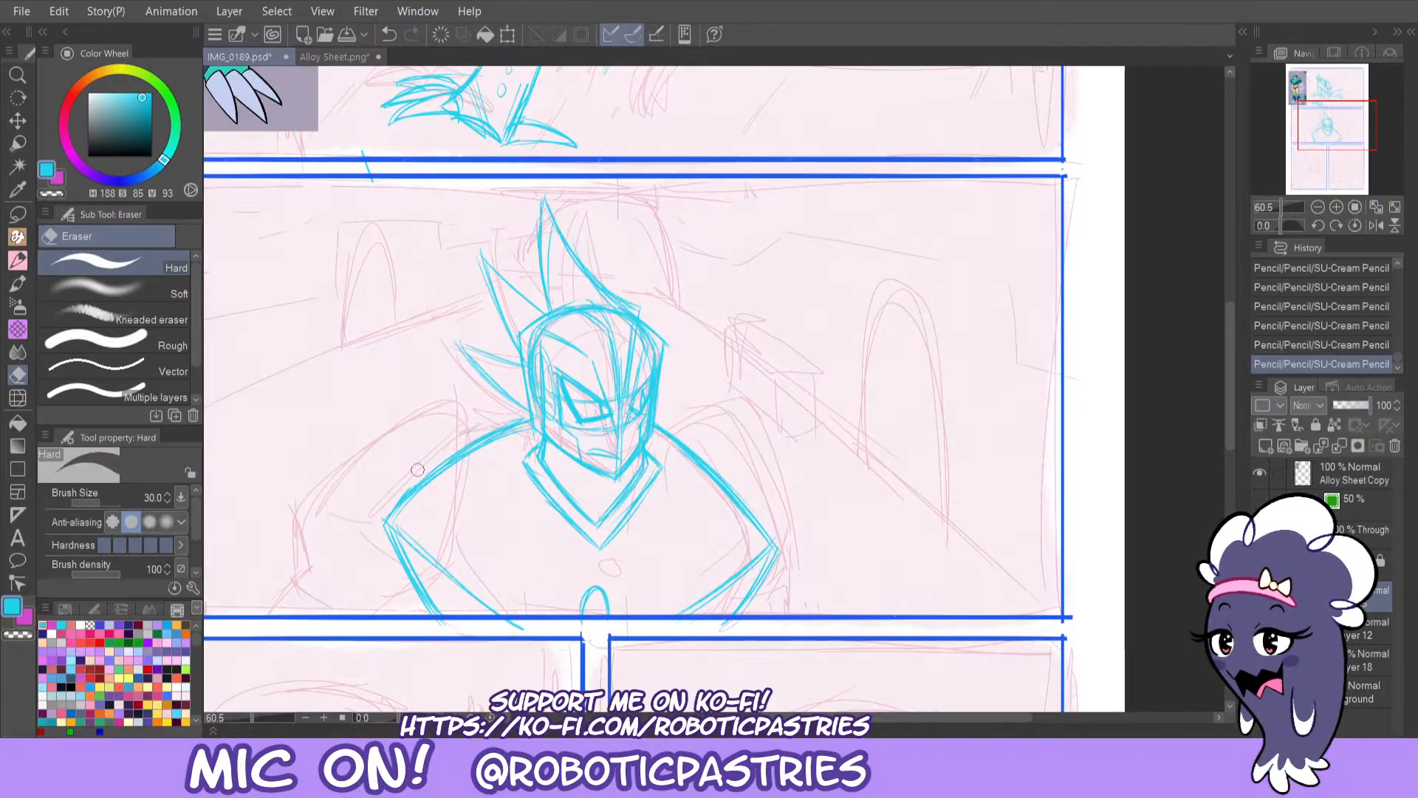
drag(451, 439, 517, 414)
drag(672, 446, 766, 538)
key(ctrl+z)
key(ctrl+y)
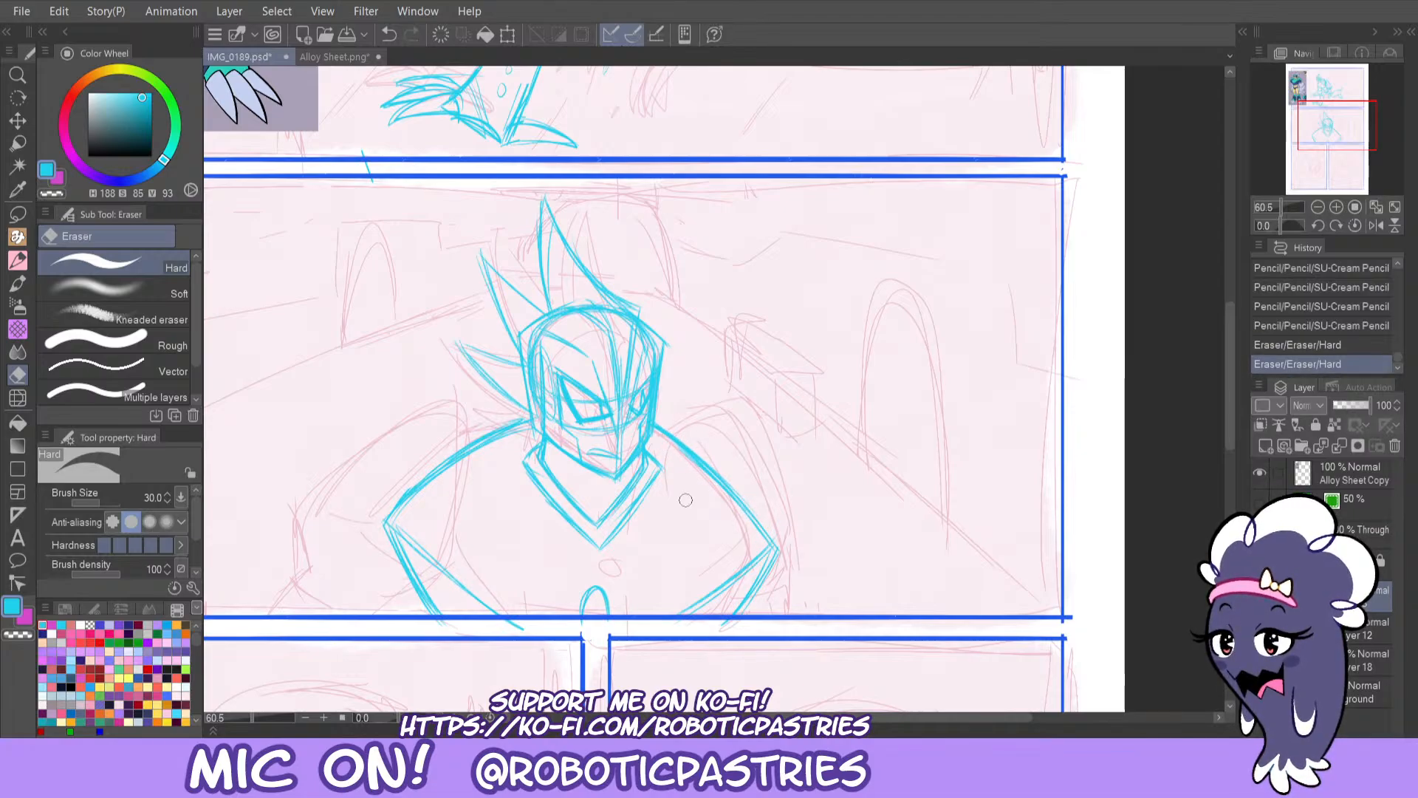
drag(769, 554, 715, 604)
key(ctrl+z)
drag(771, 551, 744, 601)
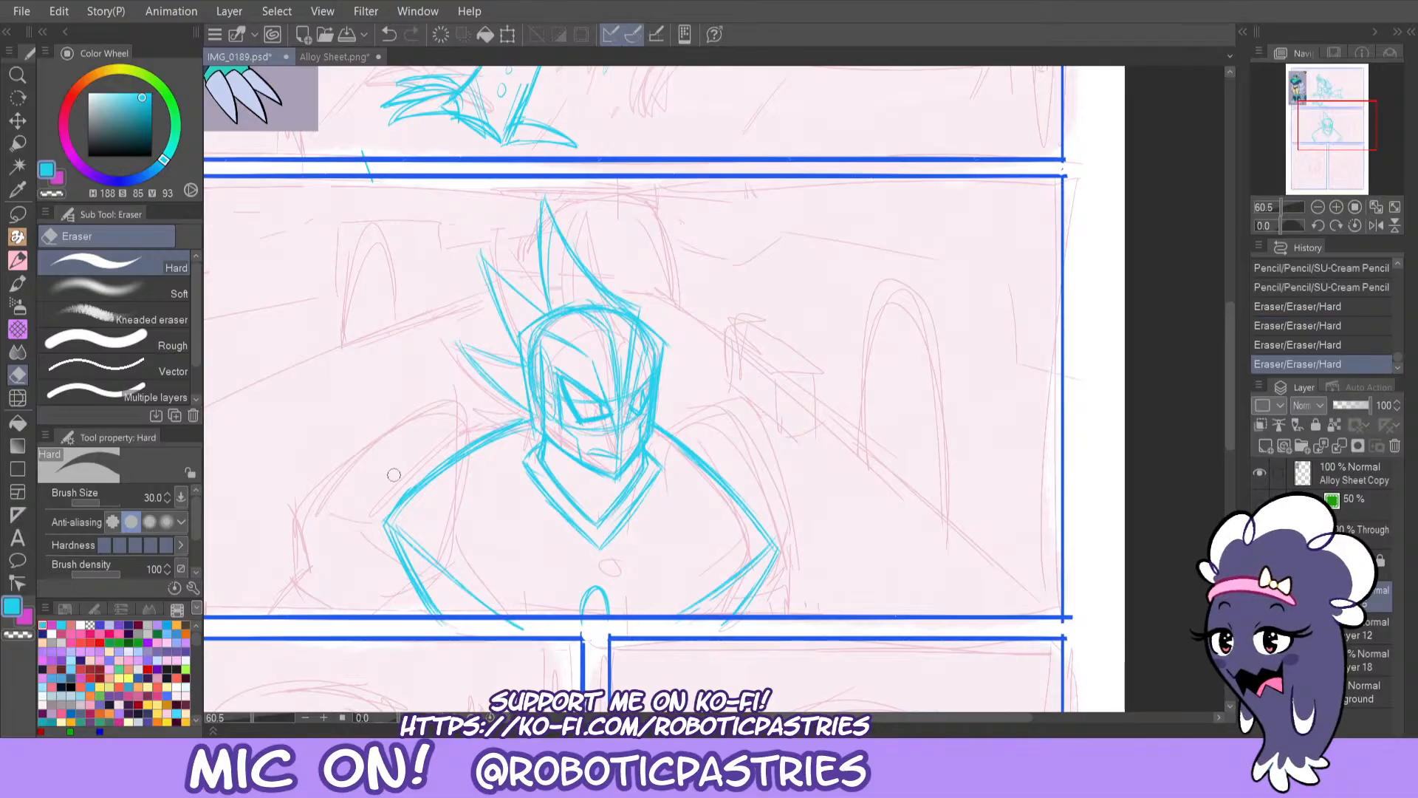
Sketch the large left shoulder guard with a curved top, a long inner edge and an angled lower edge.
key(p)
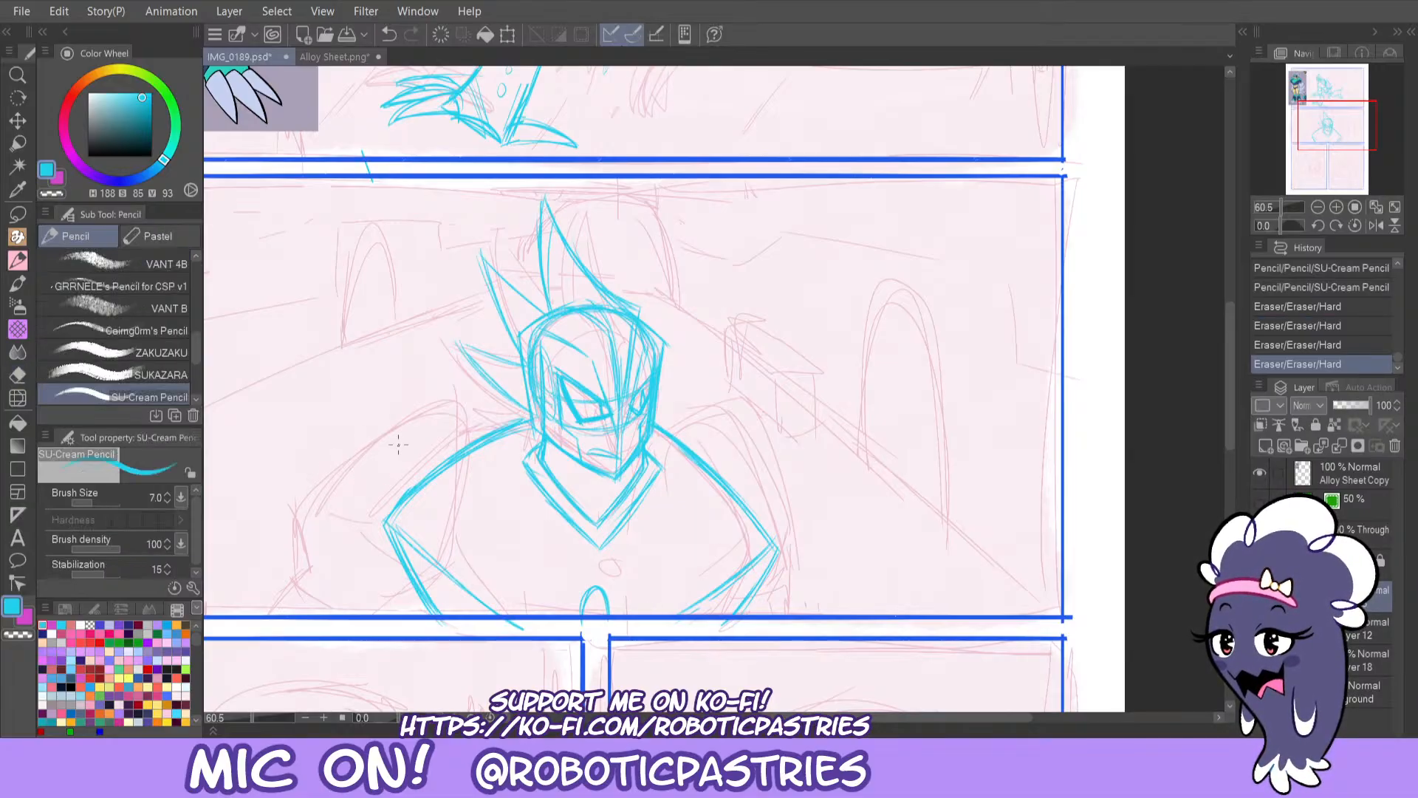
mouse_move(338, 493)
mouse_down()
mouse_move(445, 403)
mouse_move(332, 610)
mouse_move(336, 474)
mouse_move(452, 411)
mouse_move(469, 559)
mouse_up()
key(ctrl+z)
key(ctrl+z)
mouse_move(481, 547)
mouse_down()
mouse_move(392, 610)
mouse_move(403, 606)
mouse_up()
drag(465, 412, 474, 554)
key(ctrl+z)
drag(474, 457, 475, 554)
drag(461, 402, 368, 453)
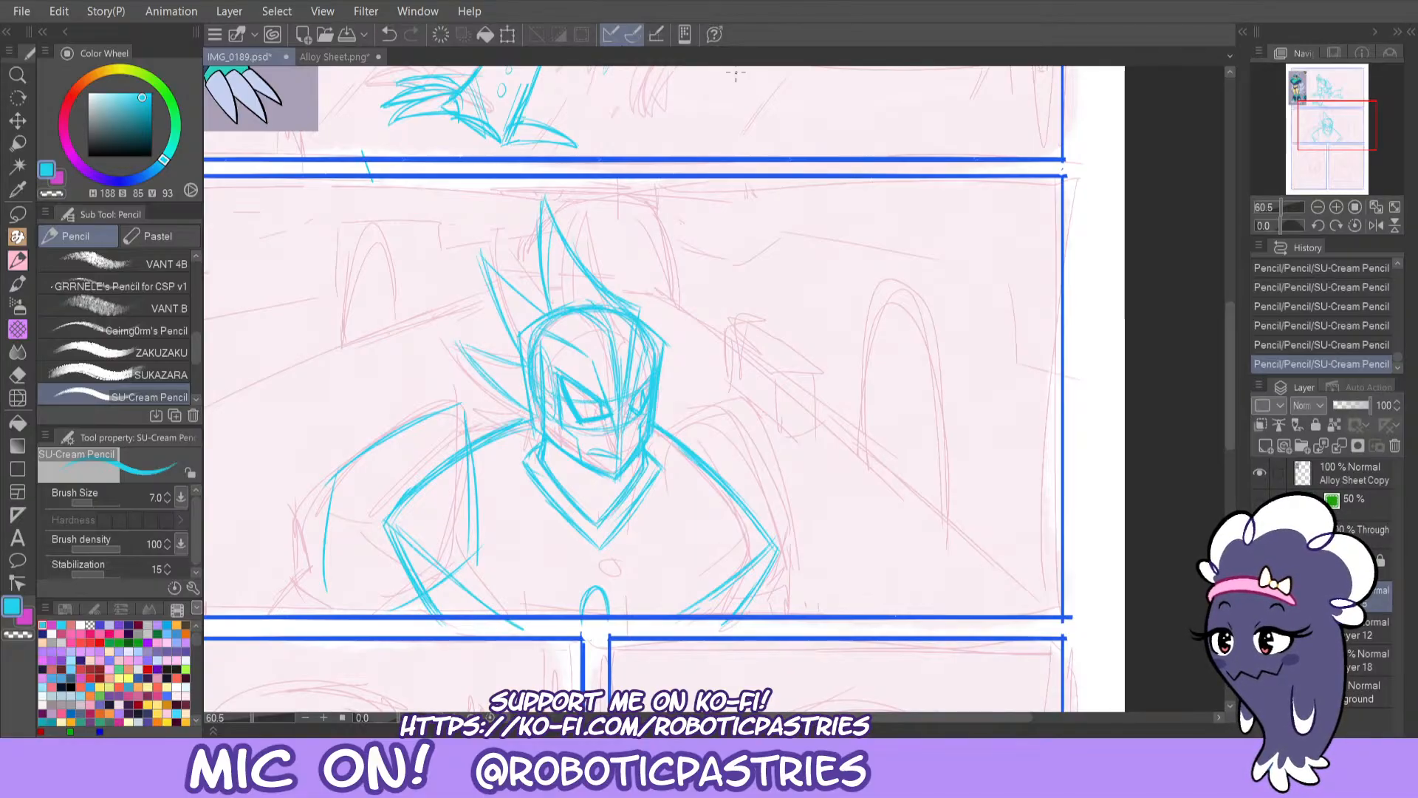
Reinforce the left shoulder guard's outer and inner edges and round off its lower outer corner.
key(ctrl+z)
drag(320, 591, 330, 485)
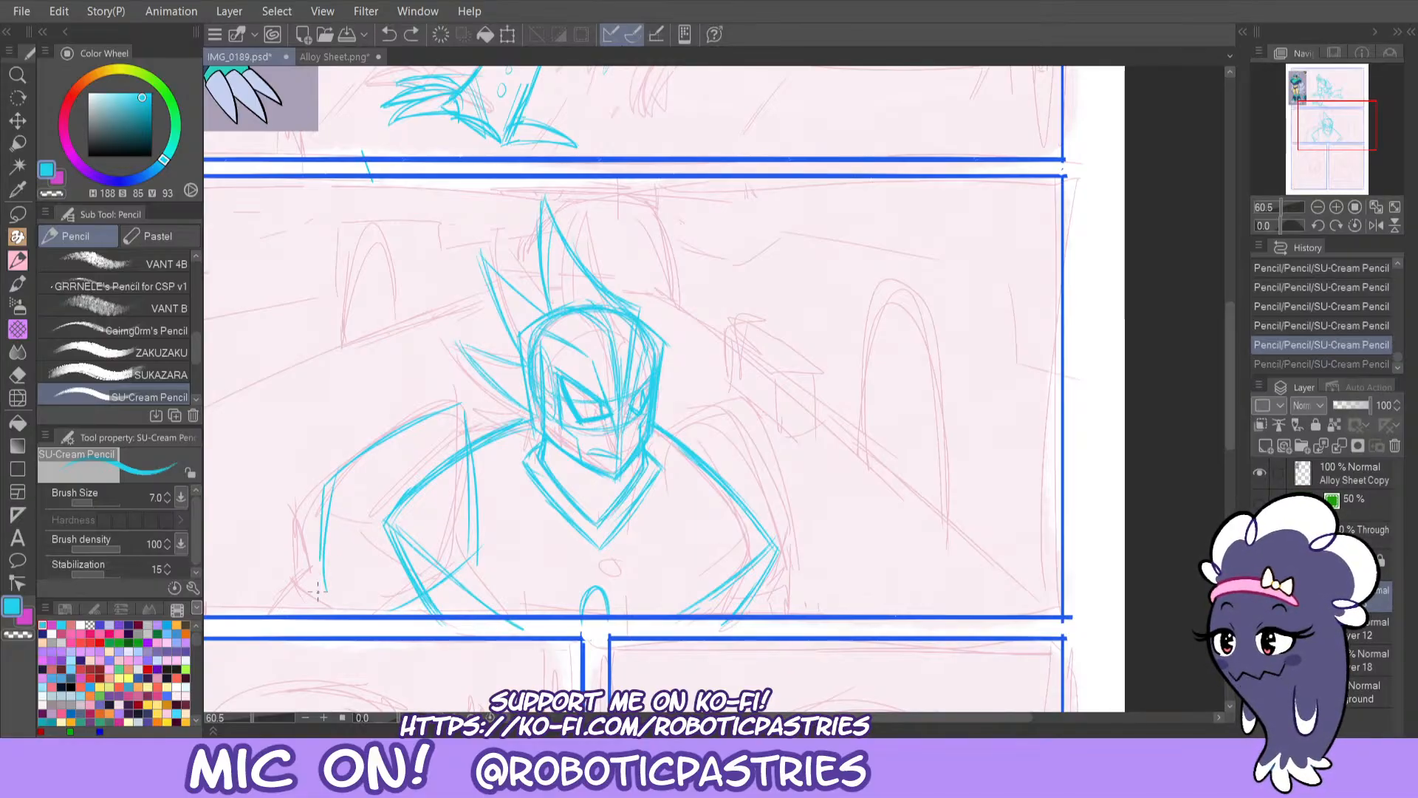
mouse_move(465, 402)
mouse_down()
mouse_move(475, 551)
mouse_move(392, 613)
mouse_up()
drag(316, 487, 319, 558)
key(ctrl+z)
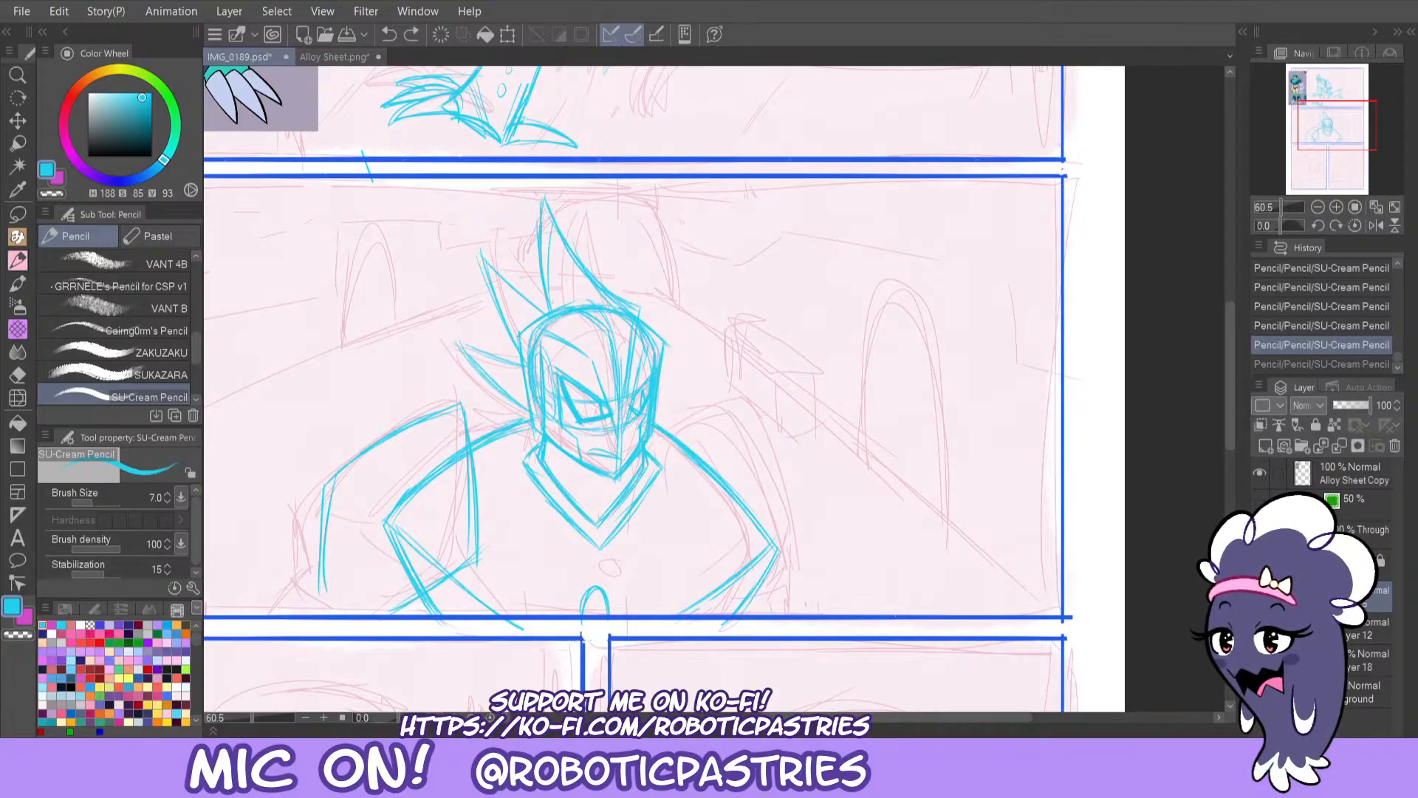
drag(316, 488, 332, 579)
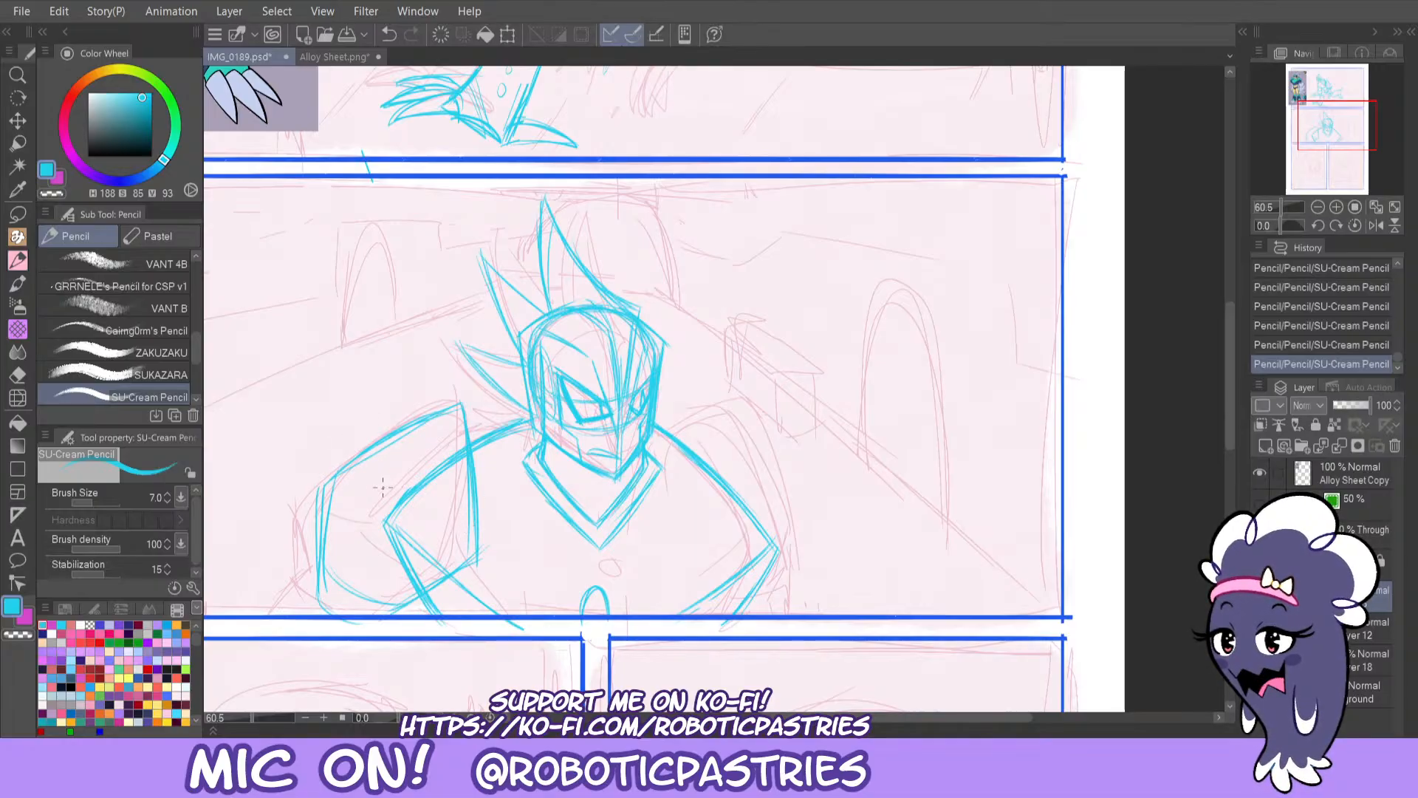
Draw three small oval rivets in a diagonal row across the left shoulder guard.
mouse_move(394, 480)
mouse_down()
mouse_move(373, 549)
mouse_move(379, 523)
mouse_up()
key(ctrl+z)
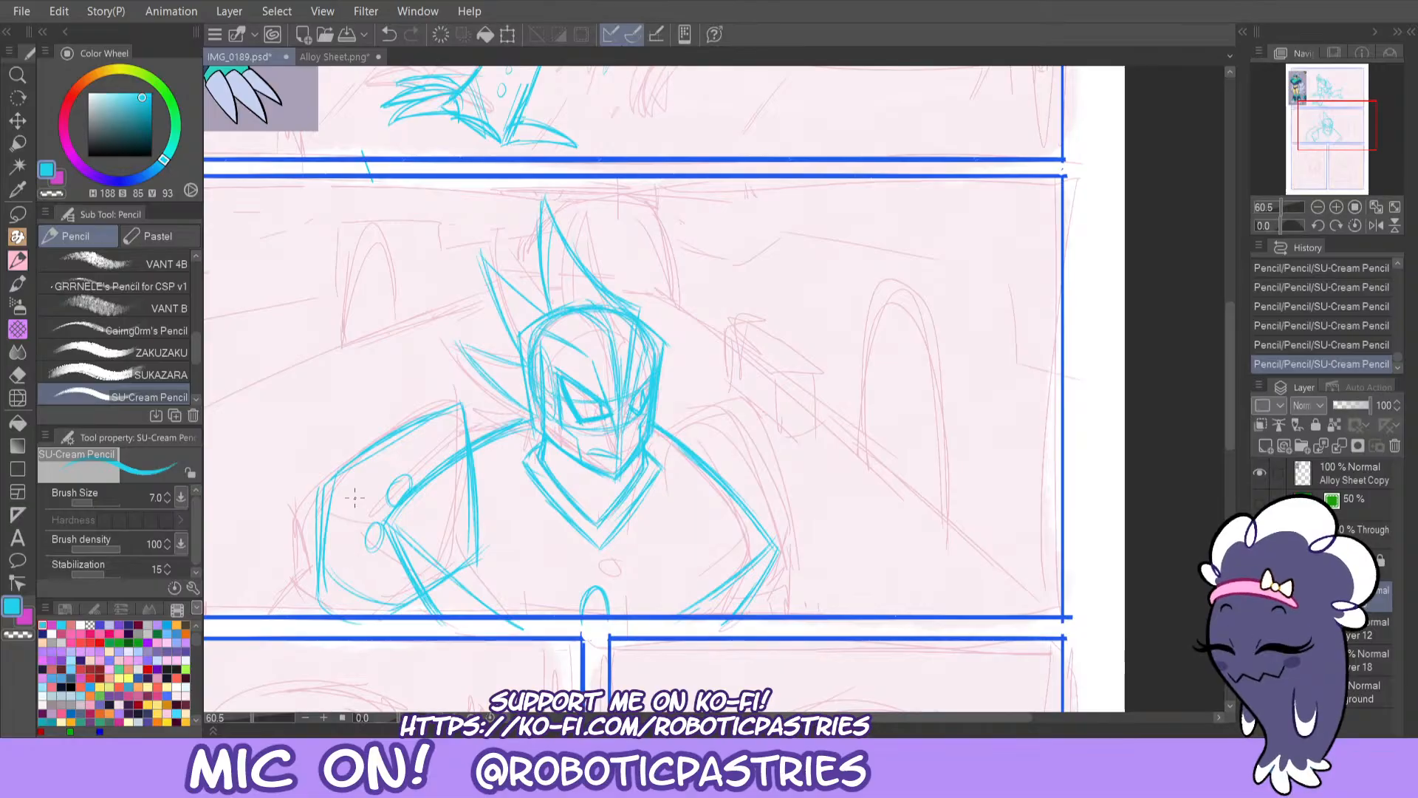
key(ctrl+z)
key(ctrl+z)
mouse_move(407, 478)
mouse_down()
mouse_move(353, 569)
mouse_move(367, 552)
mouse_up()
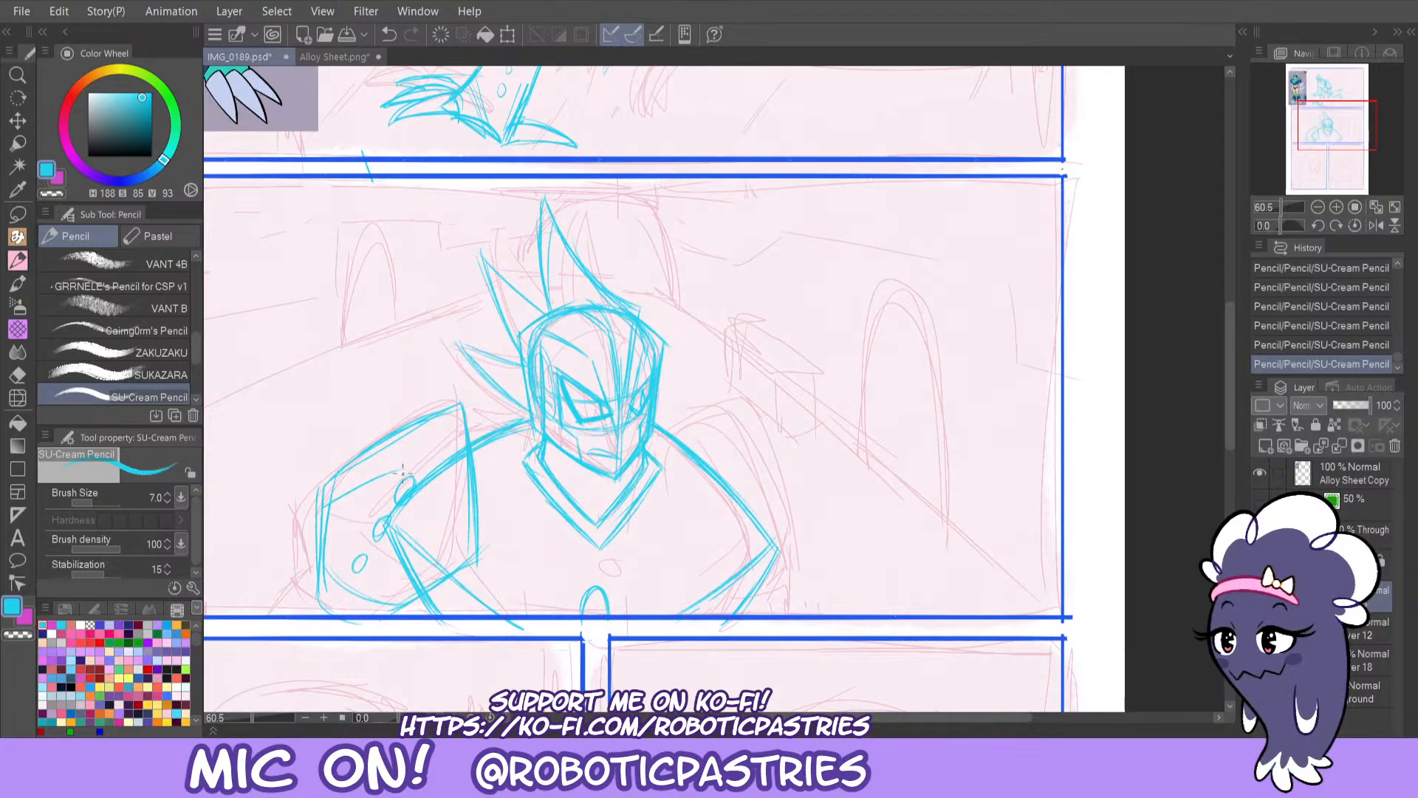
Sketch the inner plate lines on the left shoulder guard, from the upper rivet to the outer edge and the lower corner.
key(ctrl+z)
mouse_move(323, 508)
mouse_down()
mouse_move(421, 487)
mouse_move(449, 569)
mouse_up()
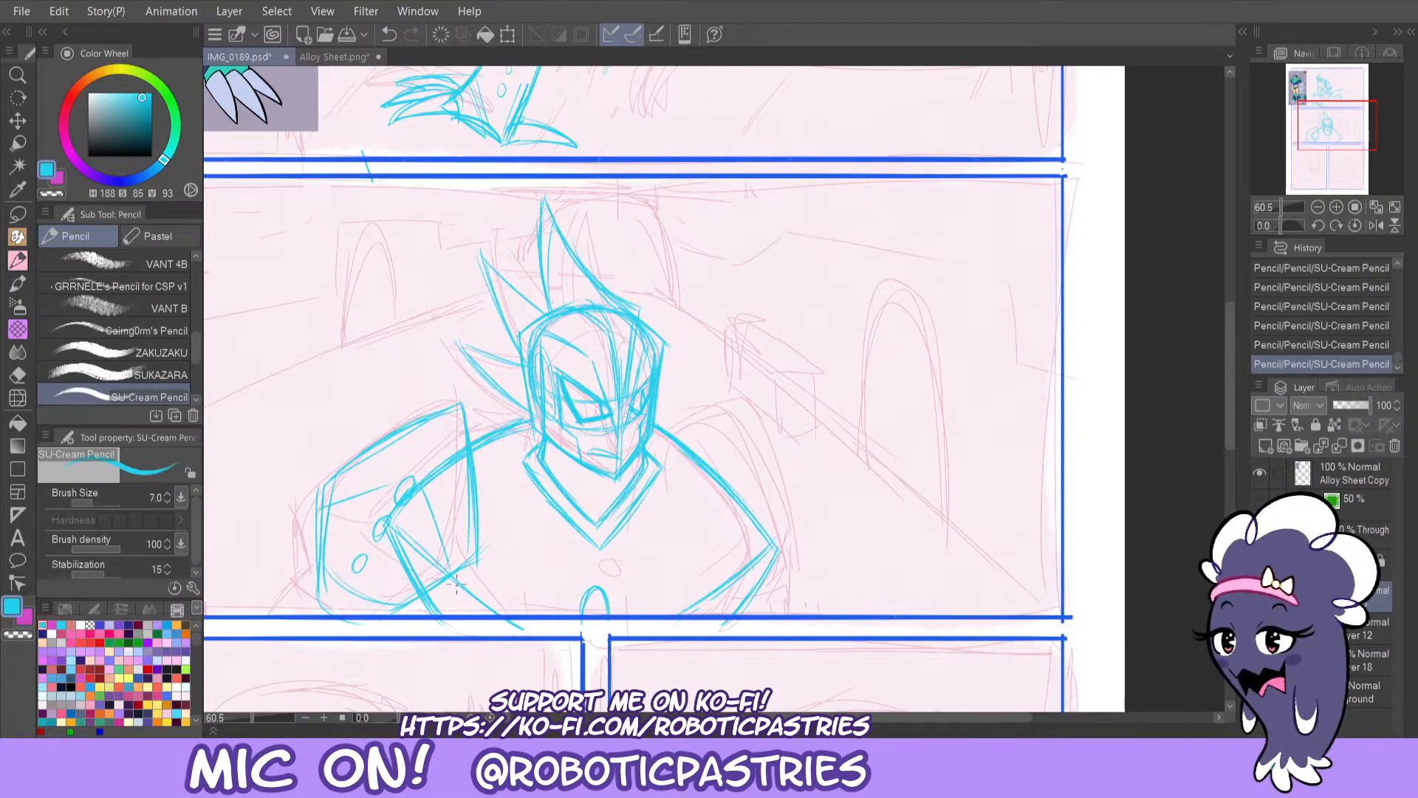
drag(425, 490, 448, 557)
drag(403, 482, 408, 481)
drag(324, 516, 347, 499)
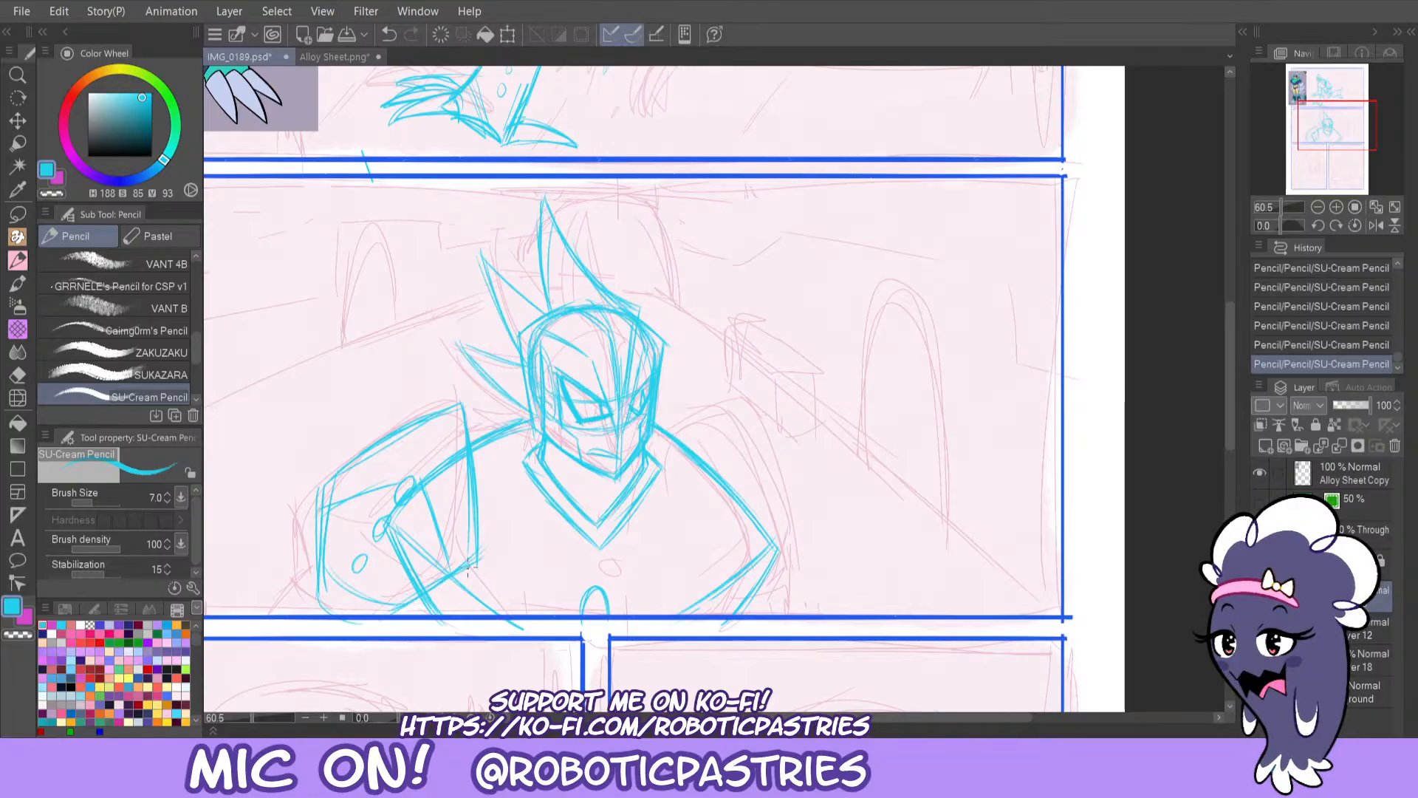
Reinforce the left shoulder guard's lower edge and sketch short pointed strokes beside its lower outer corner.
key(ctrl+z)
drag(391, 615, 484, 559)
mouse_move(320, 603)
mouse_down()
mouse_move(287, 604)
mouse_move(306, 627)
mouse_move(277, 596)
mouse_move(290, 616)
mouse_move(271, 621)
mouse_up()
key(ctrl+z)
key(ctrl+z)
key(ctrl+z)
key(ctrl+z)
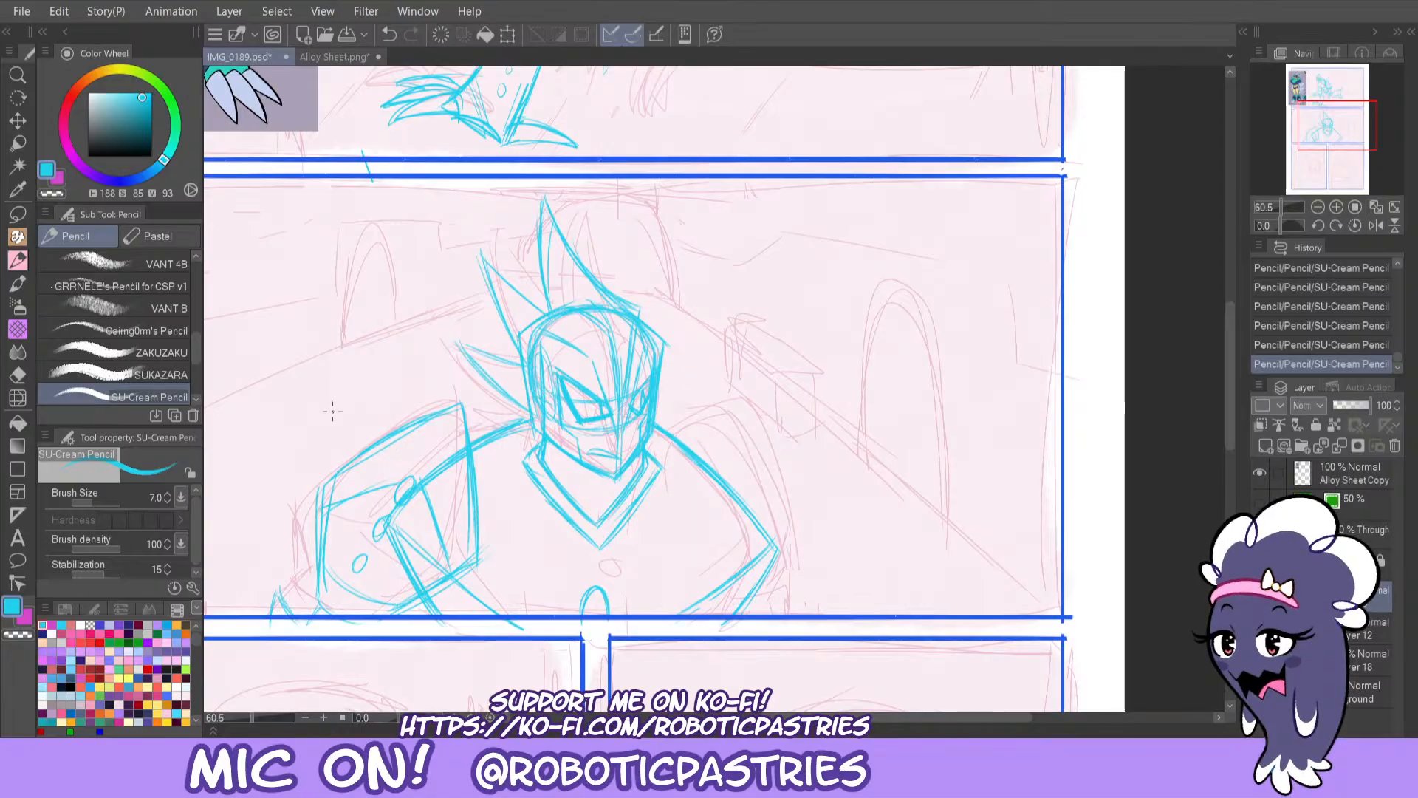
Rework strokes along the left shoulder guard's inner, outer and top edges and tidy its upper corner.
drag(465, 402, 479, 527)
key(ctrl+z)
drag(321, 489, 315, 606)
key(ctrl+z)
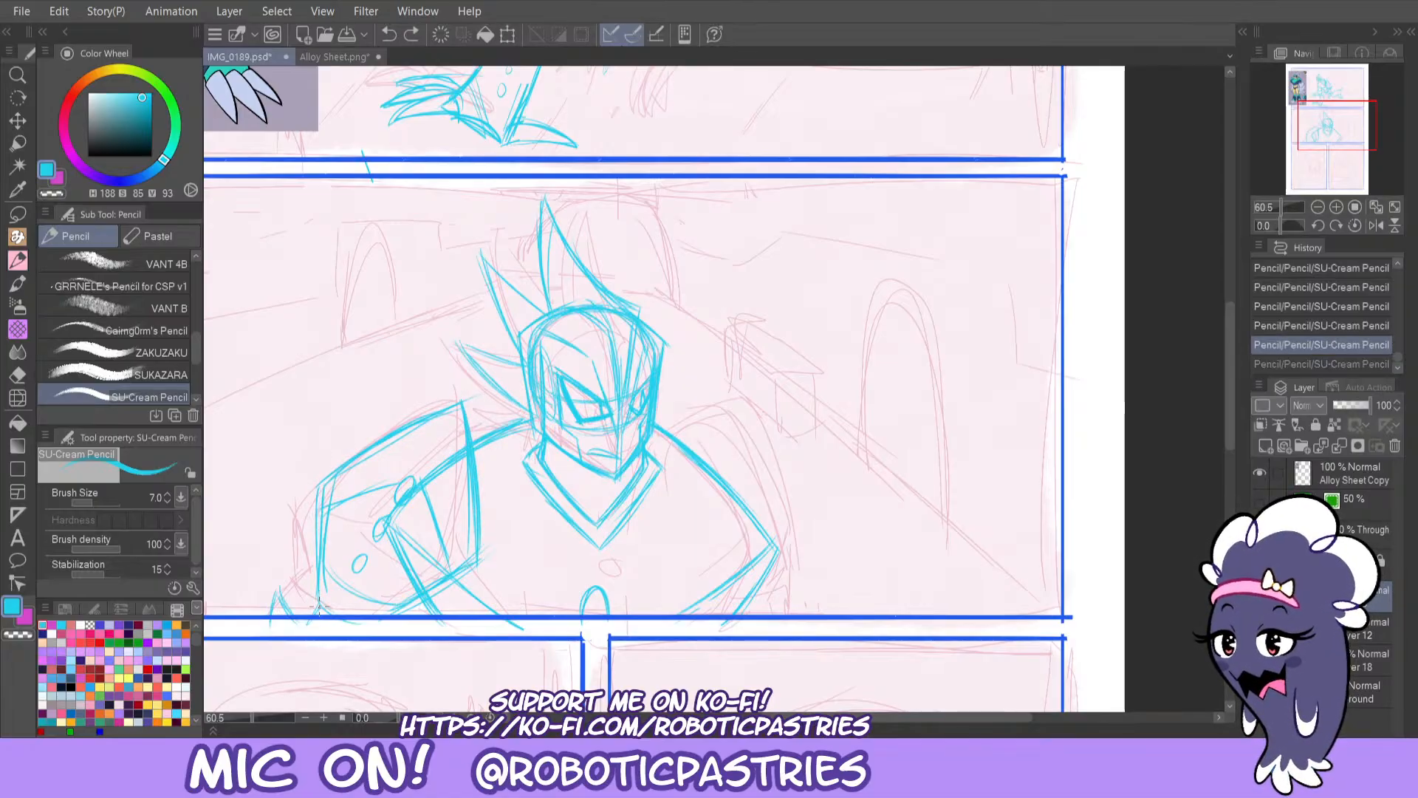
drag(322, 517, 318, 589)
key(ctrl+z)
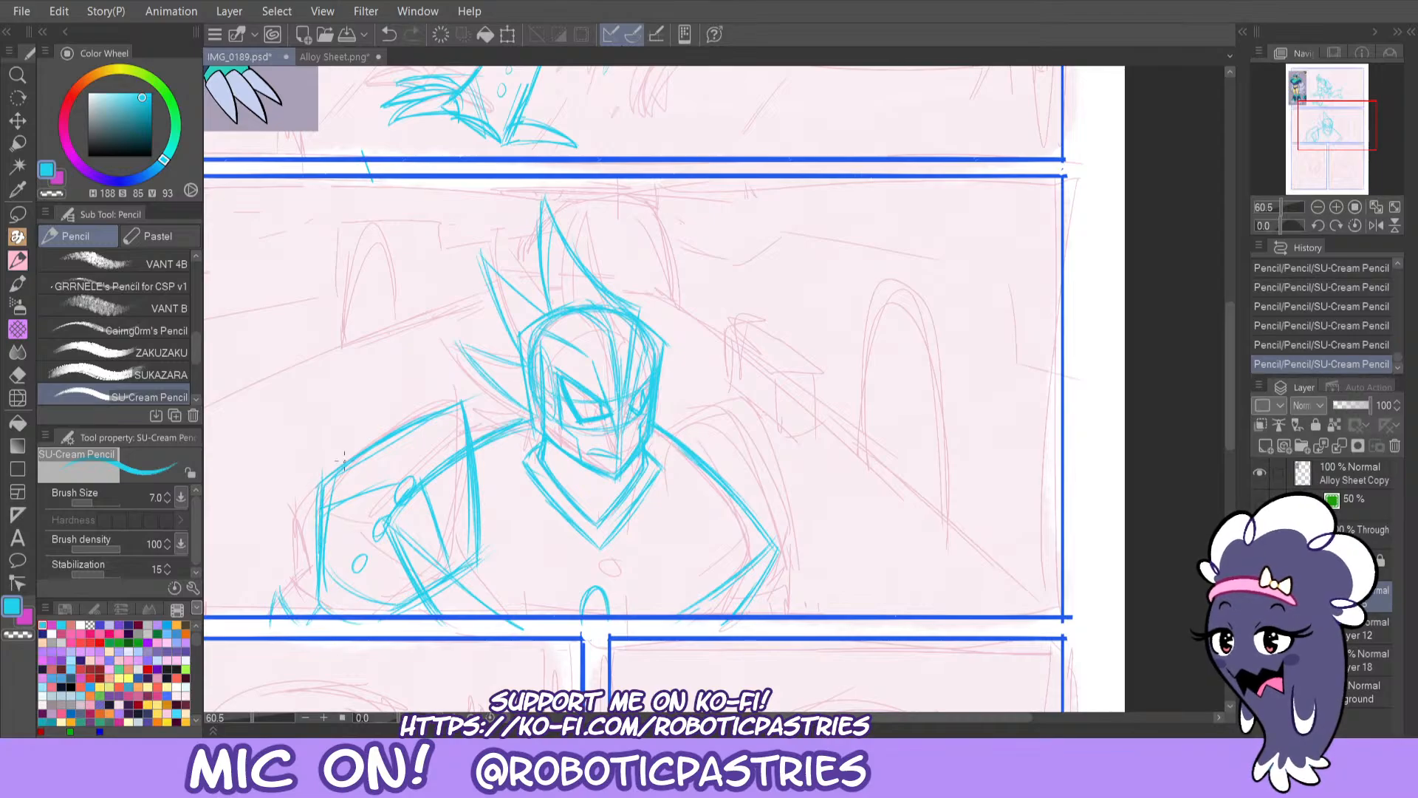
drag(423, 410, 332, 471)
key(ctrl+z)
mouse_move(453, 401)
mouse_down()
mouse_move(425, 417)
mouse_move(465, 399)
mouse_up()
key(e)
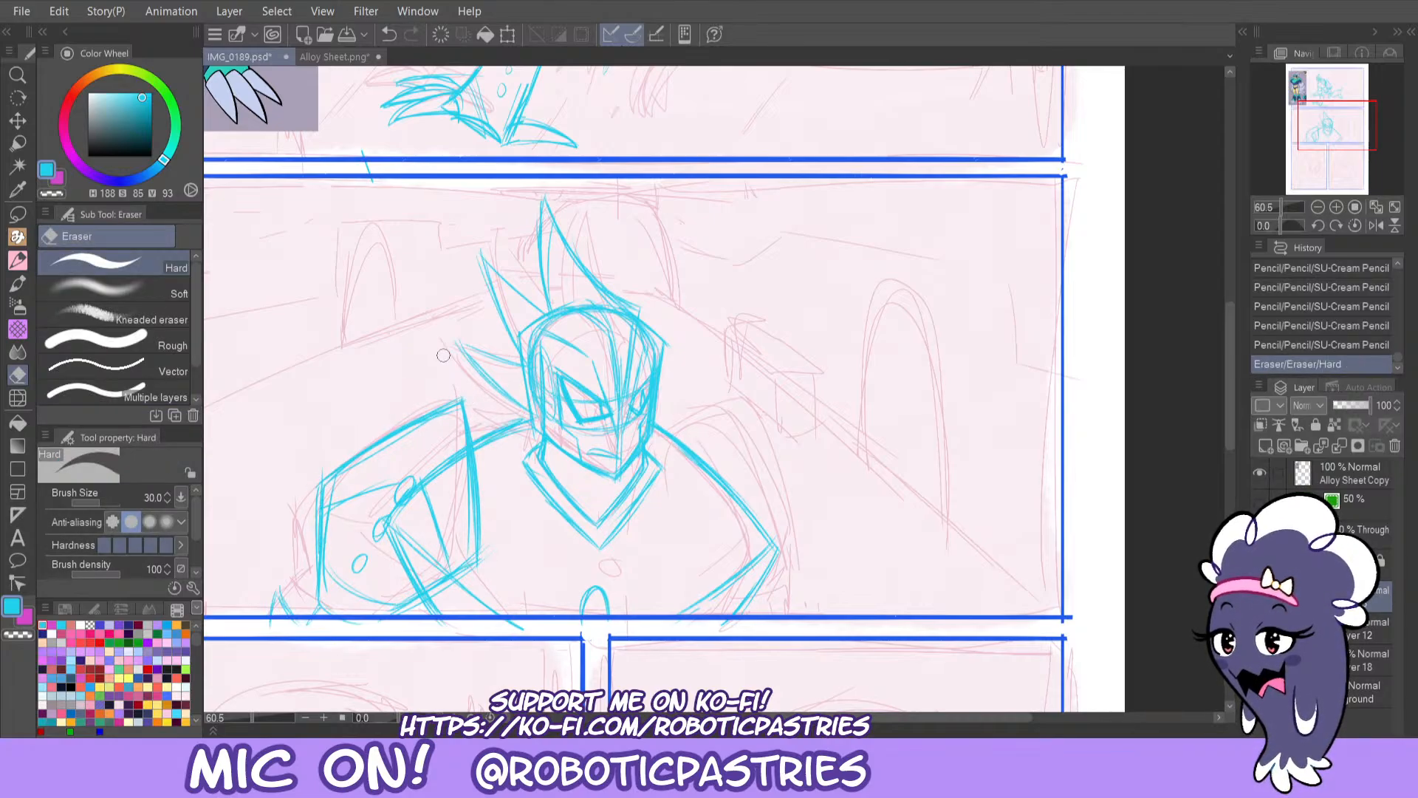
key(p)
drag(666, 424, 762, 380)
drag(767, 388, 779, 532)
key(ctrl+z)
key(ctrl+z)
key(ctrl+z)
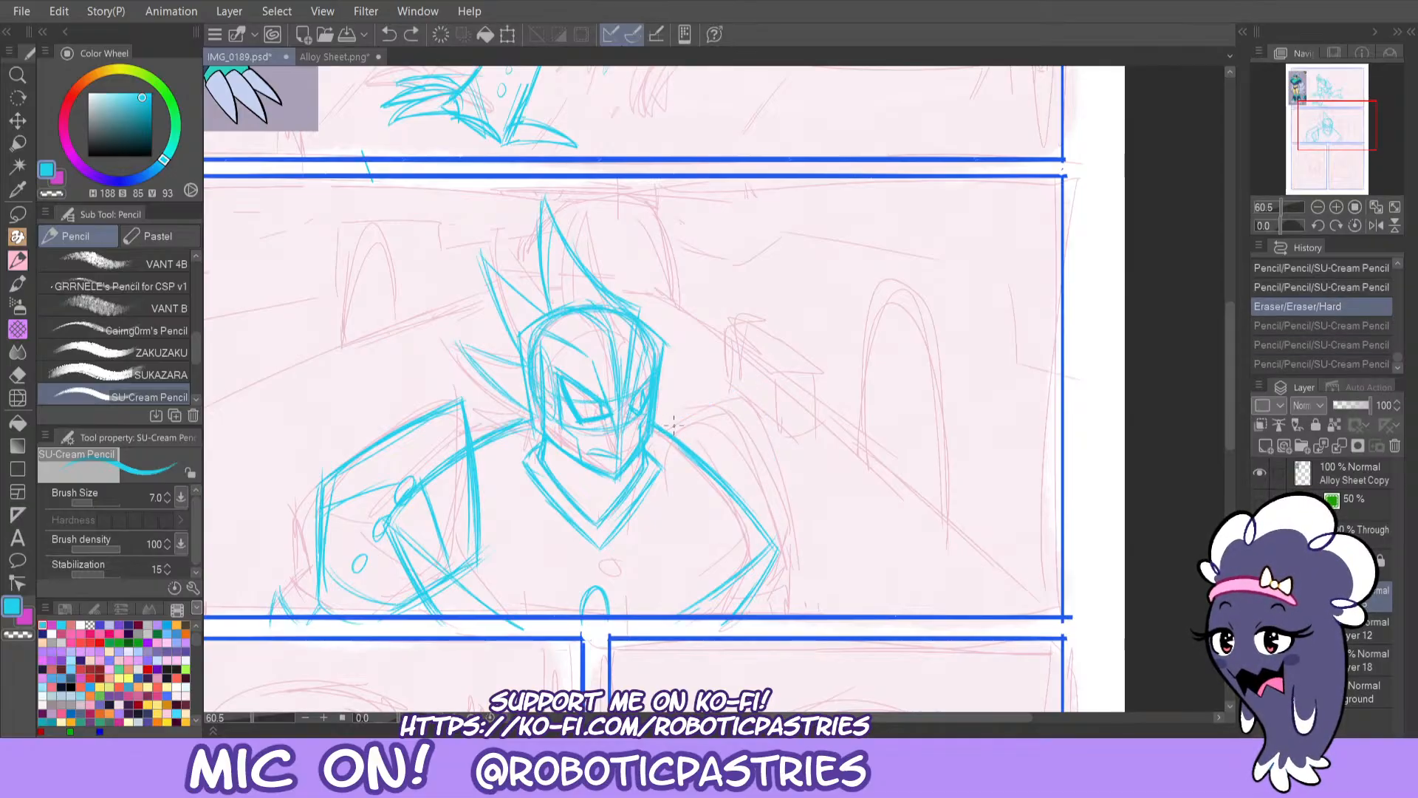
Try a boxy outline for the right shoulder guard, undoing and restoring its strokes to compare.
drag(667, 426, 763, 405)
drag(767, 406, 773, 528)
drag(775, 523, 770, 418)
key(ctrl+z)
key(ctrl+z)
key(ctrl+z)
key(ctrl+z)
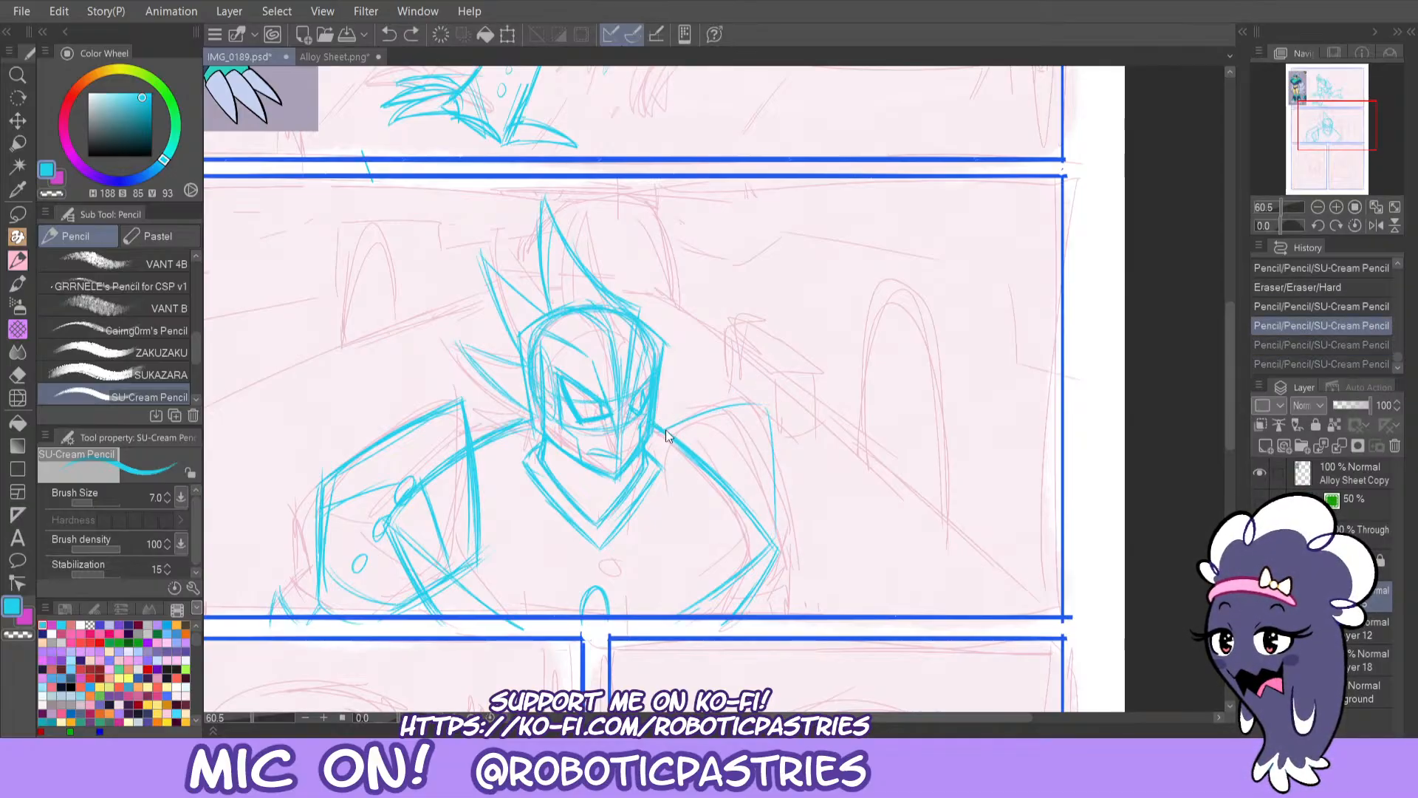
key(ctrl+y)
key(ctrl+y)
key(ctrl+y)
key(ctrl+y)
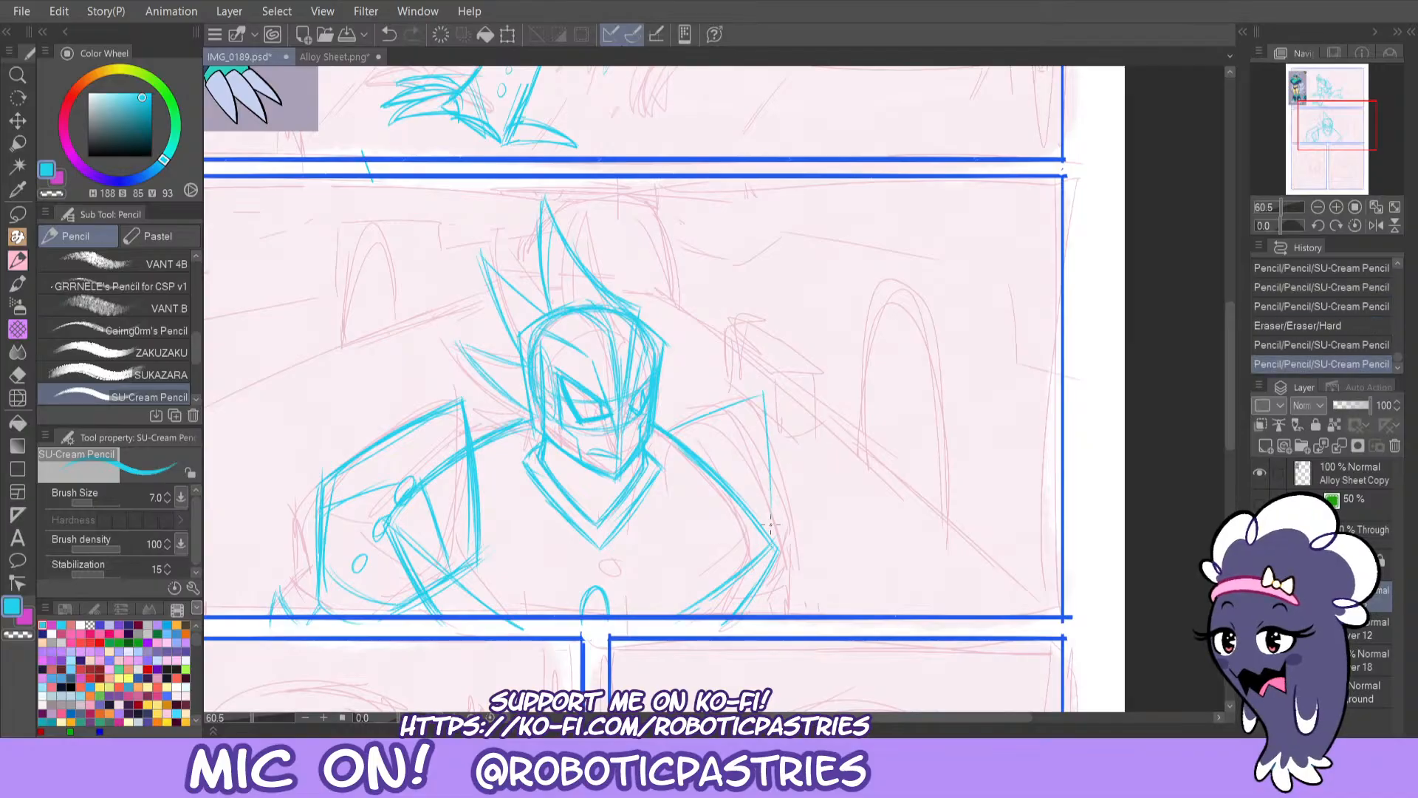
key(ctrl+z)
key(ctrl+y)
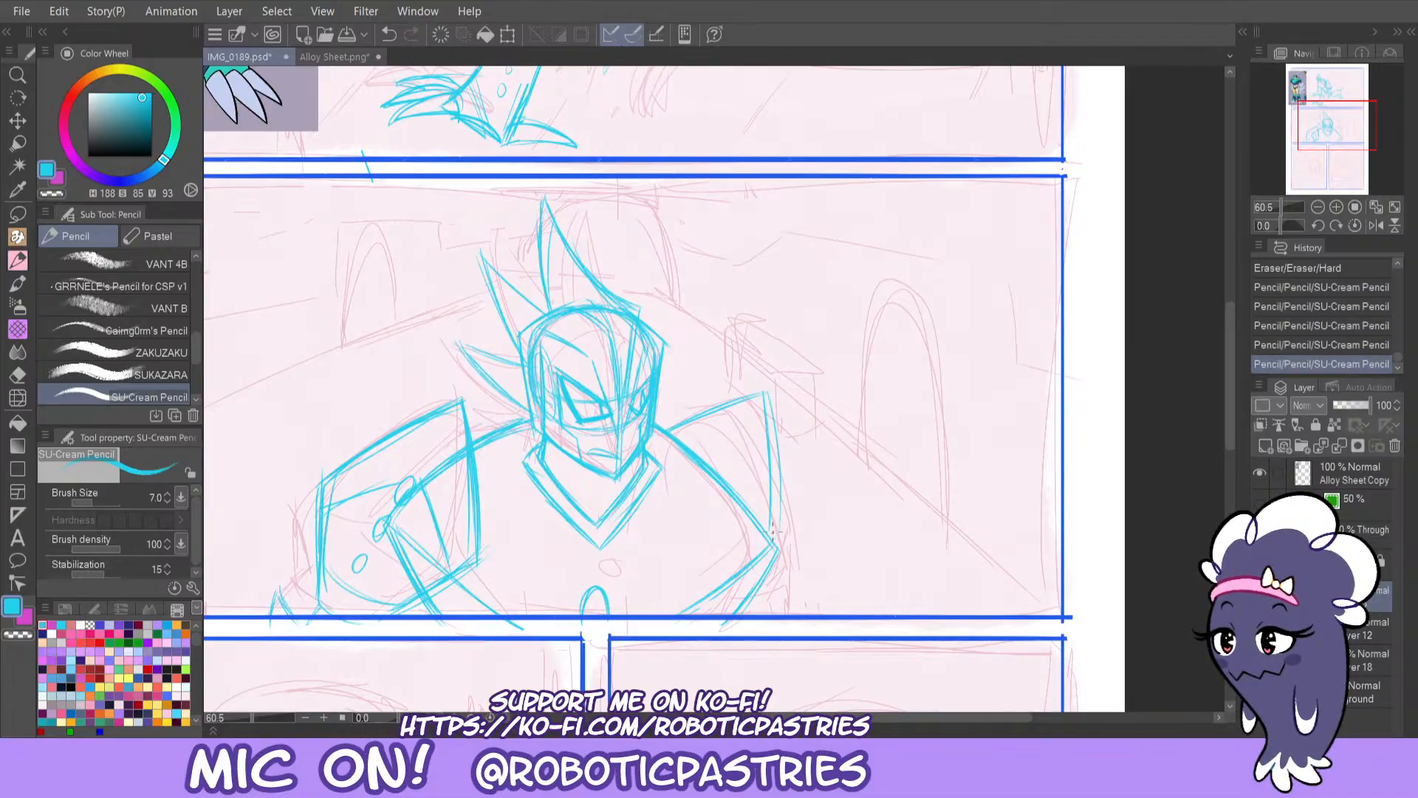
key(ctrl+z)
key(ctrl+z)
key(ctrl+z)
Check the pose in a mirrored view and undo the remaining right shoulder guard strokes.
click(1371, 227)
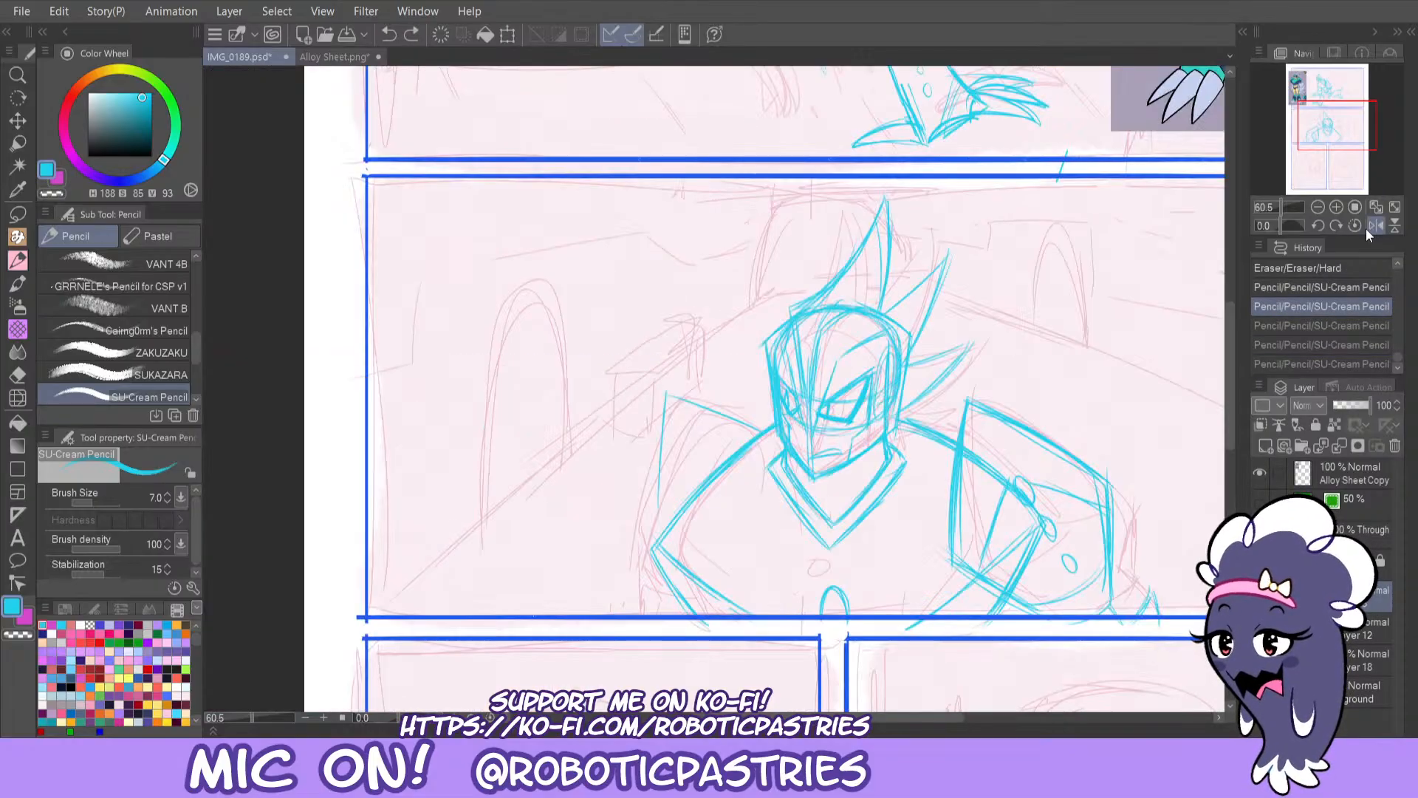
key(ctrl+z)
key(ctrl+z)
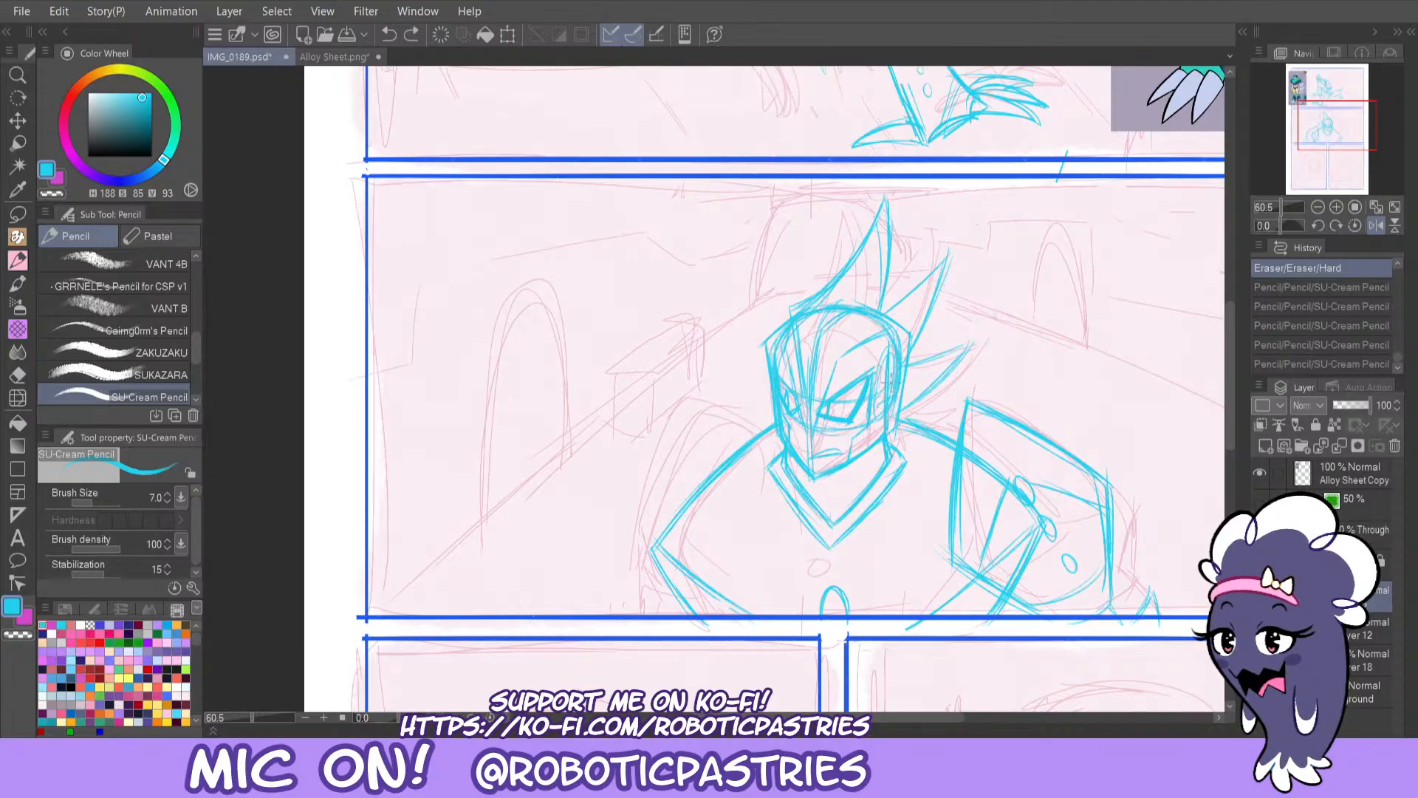
click(1375, 226)
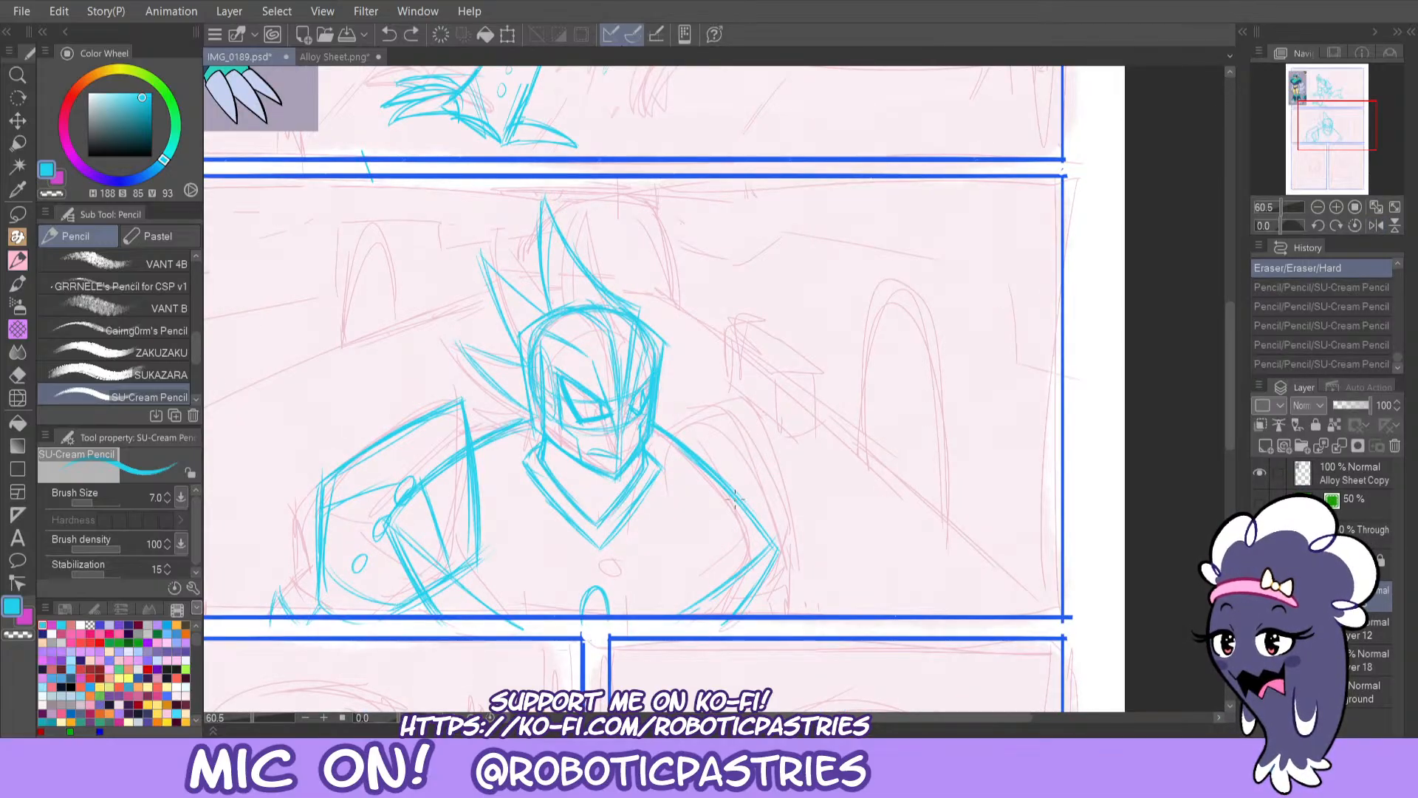
Rough in a pointed right shoulder guard with a rising top edge, a curved outer side and a slanted lower edge.
drag(690, 447, 739, 396)
key(ctrl+z)
mouse_move(696, 453)
mouse_down()
mouse_move(727, 404)
mouse_move(711, 423)
mouse_up()
drag(712, 419, 749, 388)
key(ctrl+z)
key(ctrl+z)
mouse_move(709, 431)
mouse_down()
mouse_move(739, 392)
mouse_move(805, 506)
mouse_up()
key(ctrl+z)
mouse_move(747, 385)
mouse_down()
mouse_move(816, 520)
mouse_move(792, 591)
mouse_up()
drag(805, 573, 781, 602)
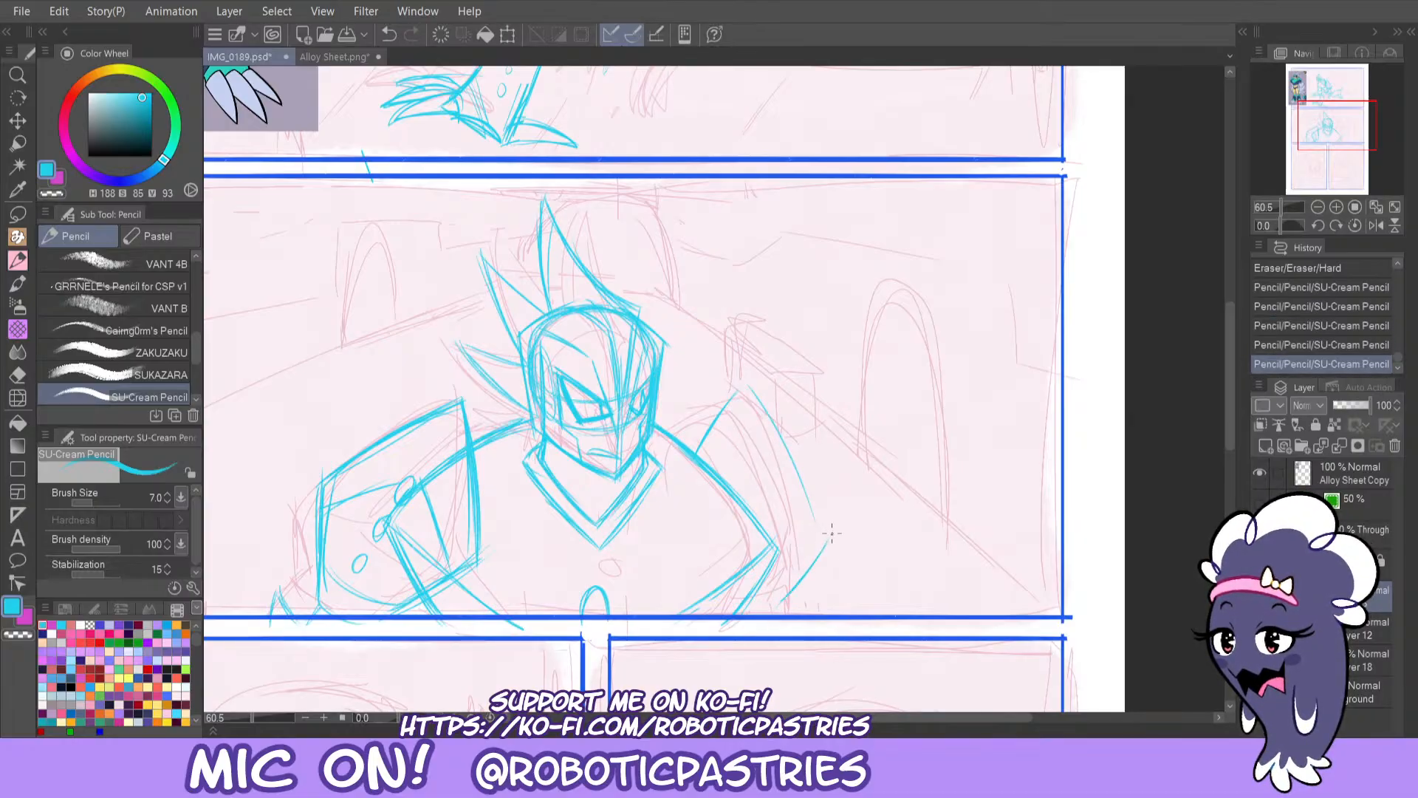
Redraw the right shoulder guard's outer curve from its peak to the lower outer corner.
mouse_move(748, 385)
mouse_down()
mouse_move(823, 556)
mouse_move(751, 386)
mouse_up()
key(ctrl+z)
key(ctrl+z)
mouse_move(695, 453)
mouse_down()
mouse_move(745, 386)
mouse_move(823, 546)
mouse_move(779, 601)
mouse_up()
key(ctrl+z)
mouse_move(798, 473)
mouse_down()
mouse_move(824, 550)
mouse_move(802, 552)
mouse_move(769, 475)
mouse_up()
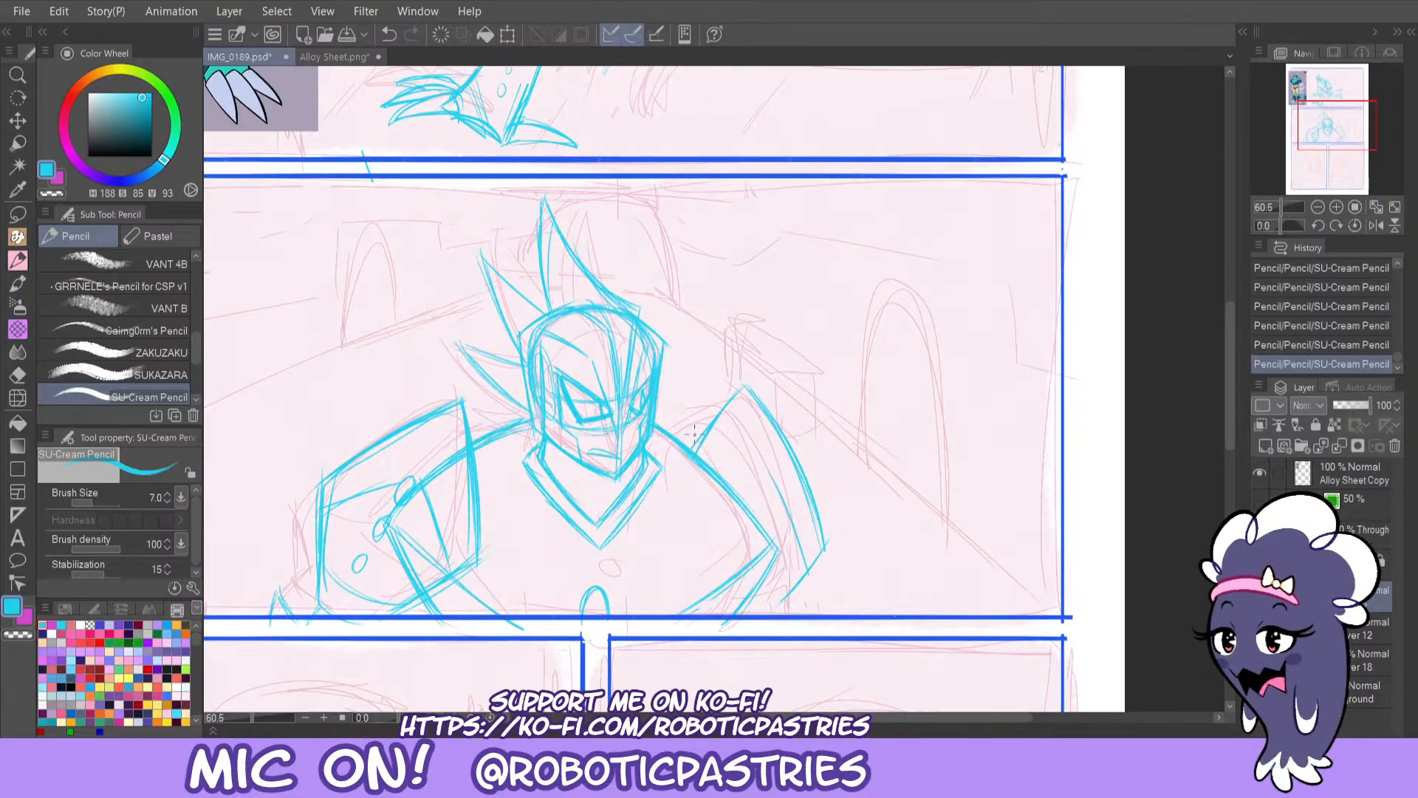
Sketch the inner plate line of the right shoulder guard, parallel to its outer curve, and reinforce the lower edge.
mouse_move(714, 467)
mouse_down()
mouse_move(750, 446)
mouse_move(810, 548)
mouse_up()
key(ctrl+z)
drag(754, 446, 801, 562)
key(ctrl+z)
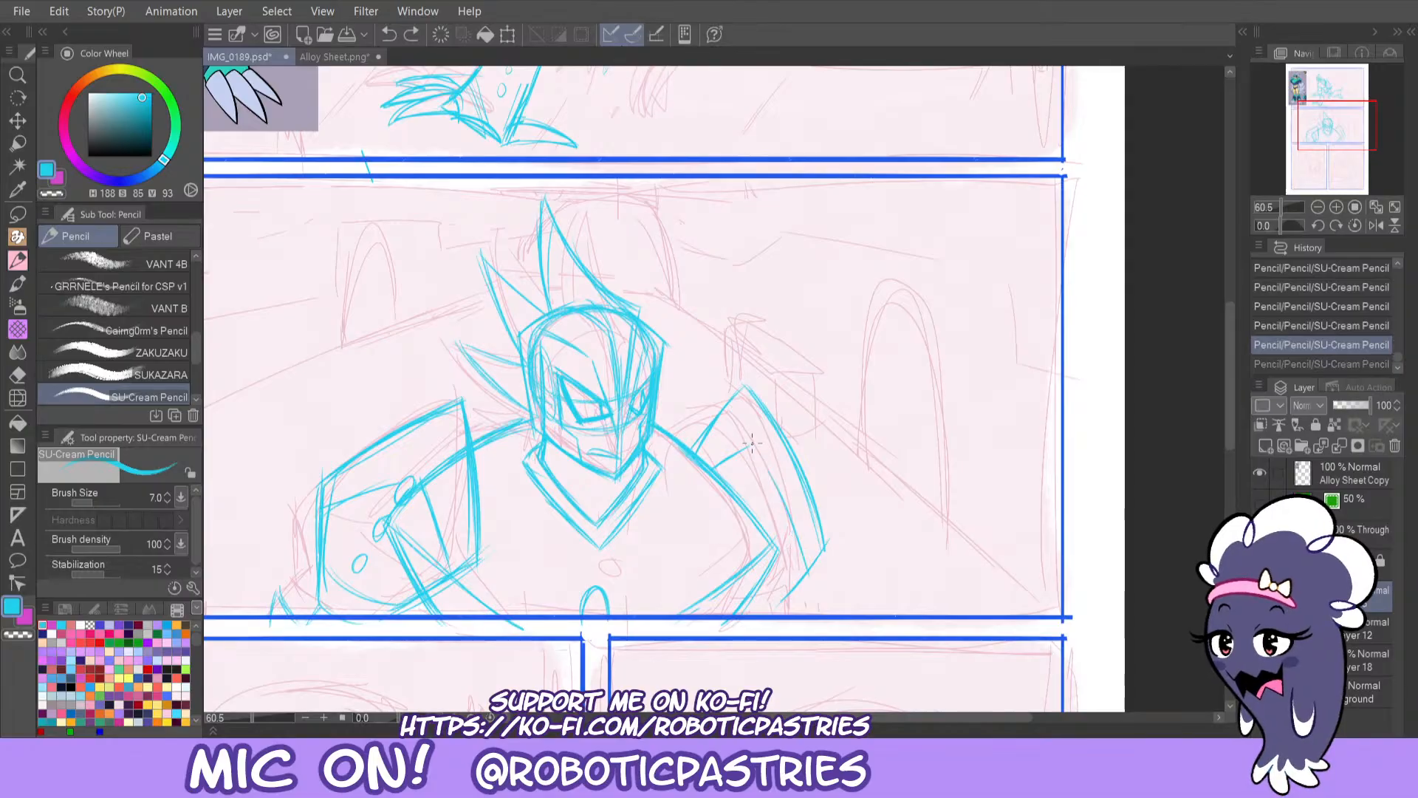
drag(753, 445, 804, 569)
mouse_move(808, 502)
mouse_down()
mouse_move(830, 566)
mouse_move(780, 612)
mouse_up()
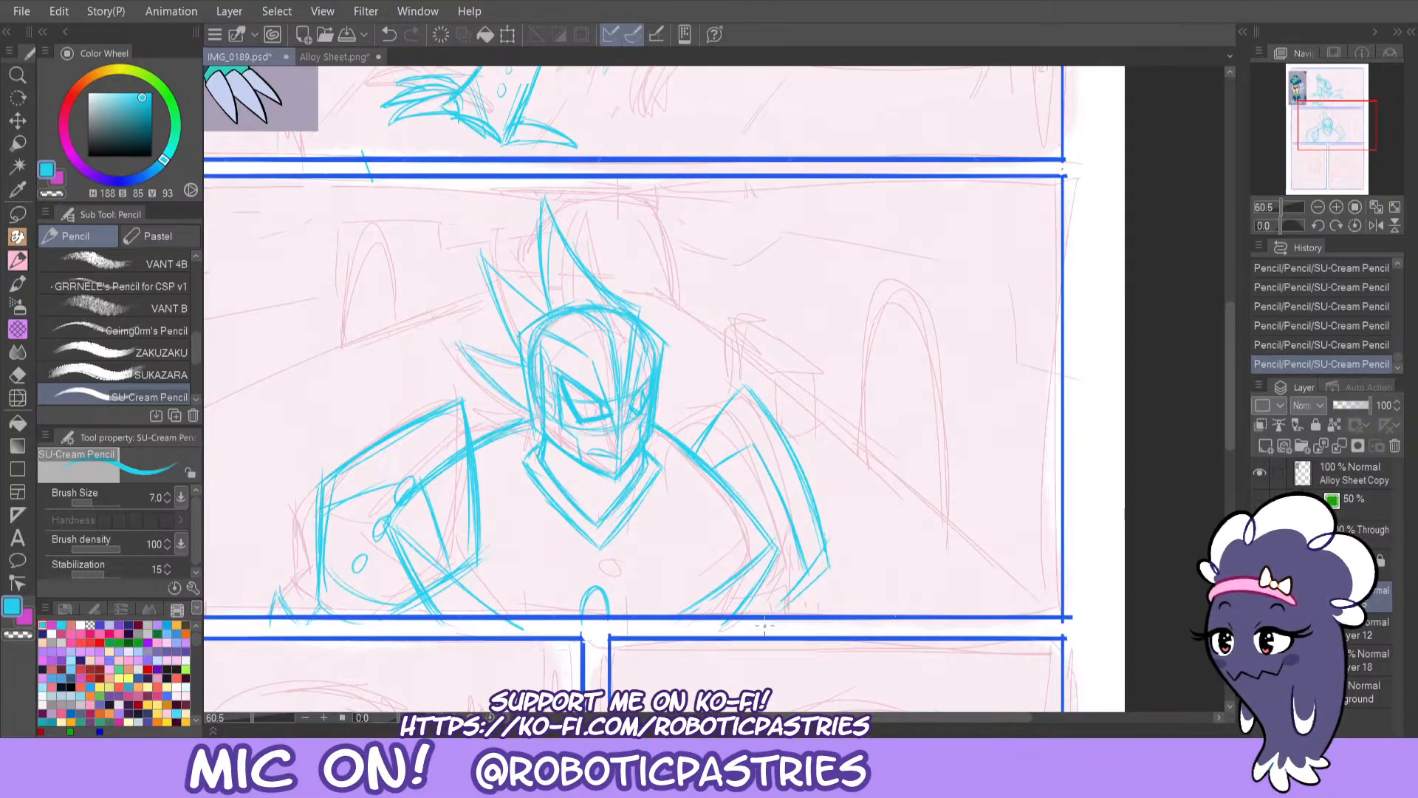
Clean up the right shoulder guard's lower outer corner by erasing overshoots and restating its lines.
mouse_move(829, 560)
mouse_down()
mouse_move(774, 618)
mouse_move(822, 548)
mouse_move(789, 505)
mouse_up()
key(e)
key(p)
key(p)
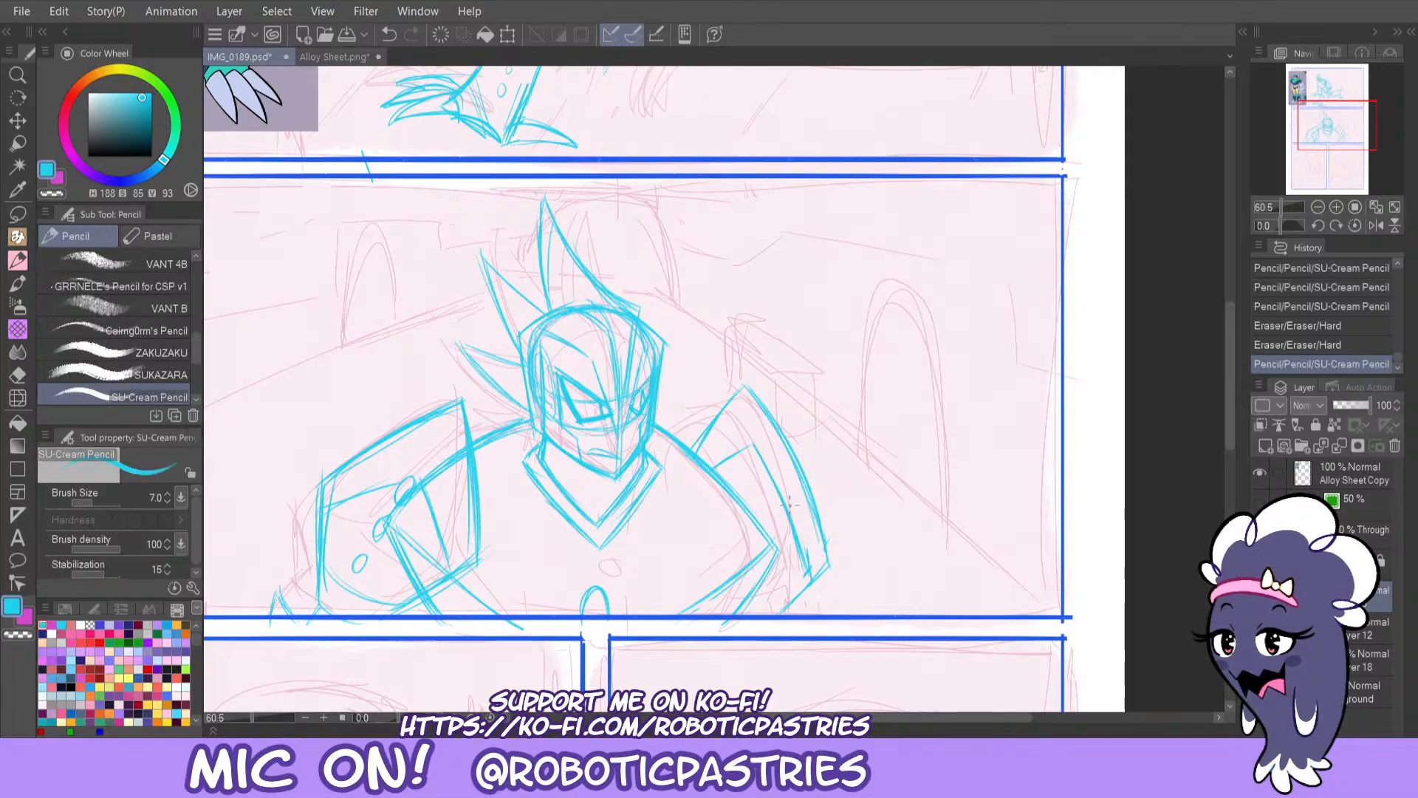
mouse_move(824, 566)
mouse_down()
mouse_move(813, 502)
mouse_move(830, 565)
mouse_up()
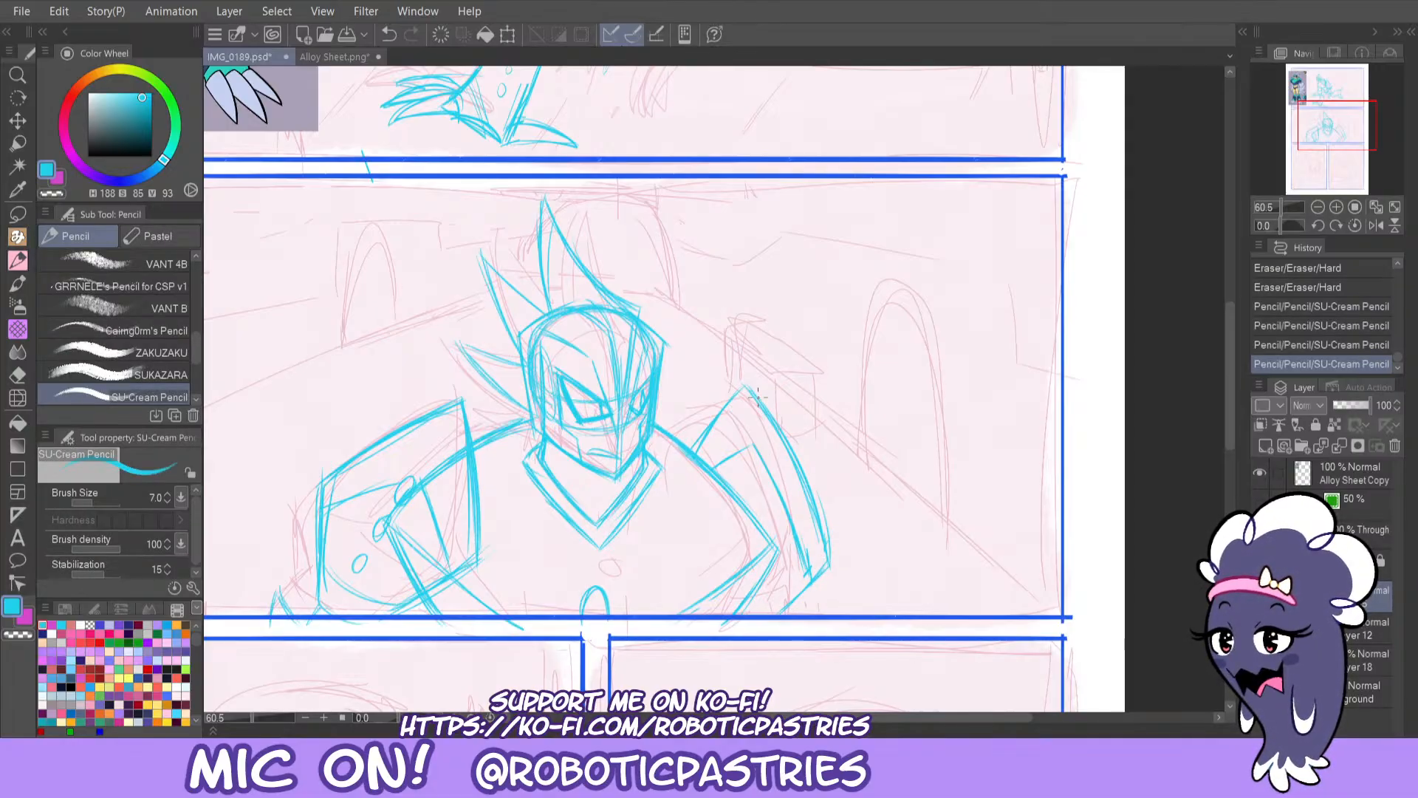
Restate the right shoulder guard's top edge up to its peak and darken its lower edge.
drag(692, 446, 739, 389)
key(ctrl+z)
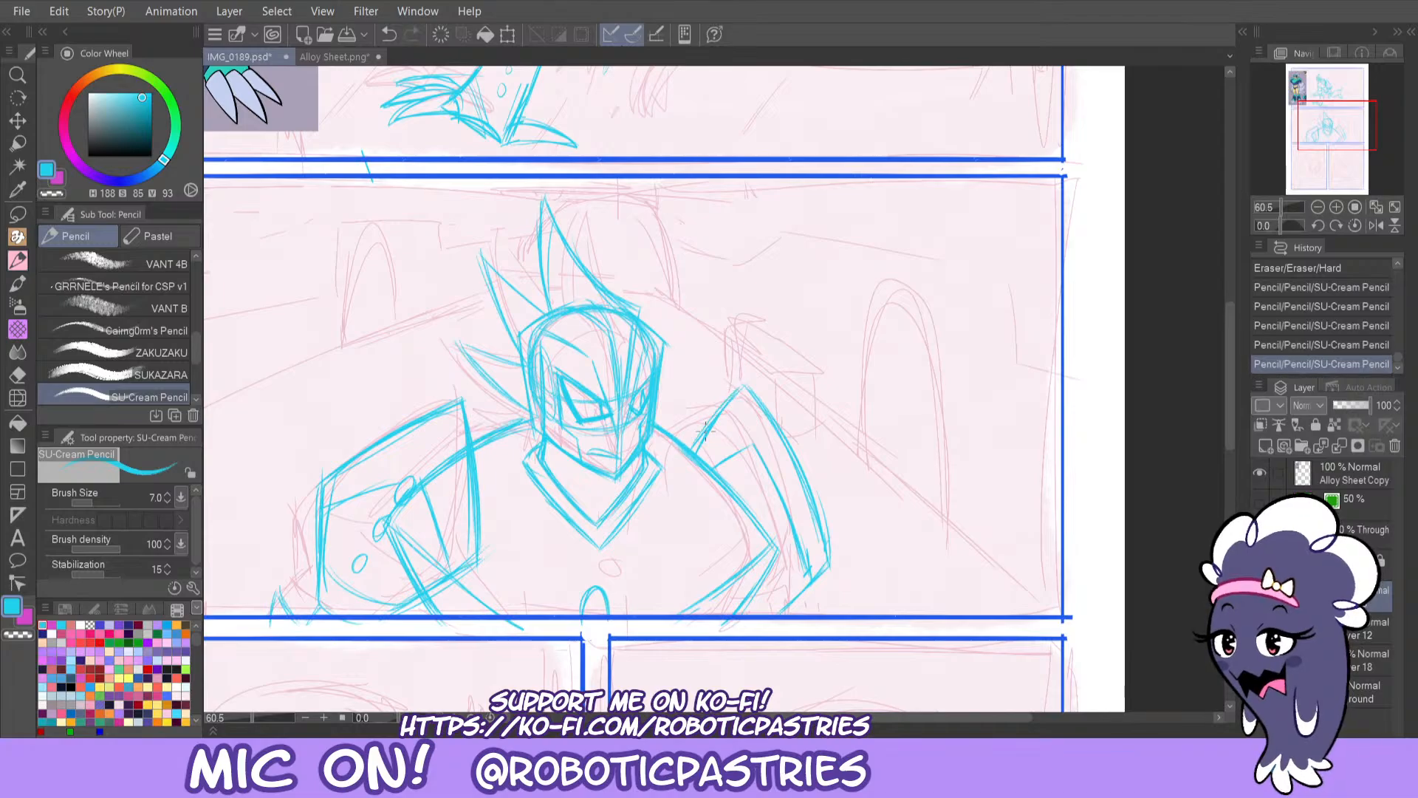
key(ctrl+z)
mouse_move(692, 447)
mouse_down()
mouse_move(743, 382)
mouse_move(695, 459)
mouse_move(742, 384)
mouse_up()
key(ctrl+z)
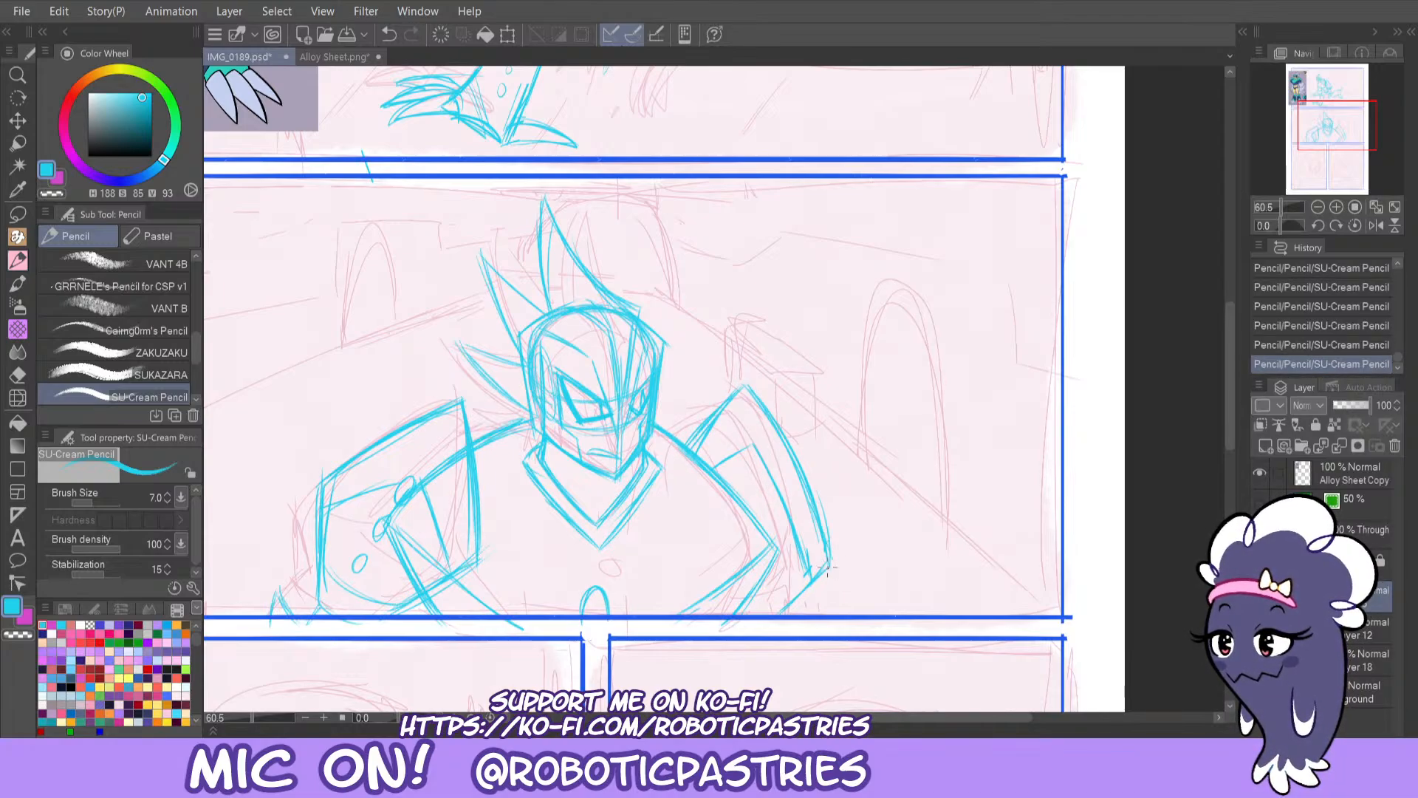
drag(828, 570, 794, 605)
Erase stray sketch lines around the right shoulder guard's edges and the left shoulder guard's upper outer corner.
key(e)
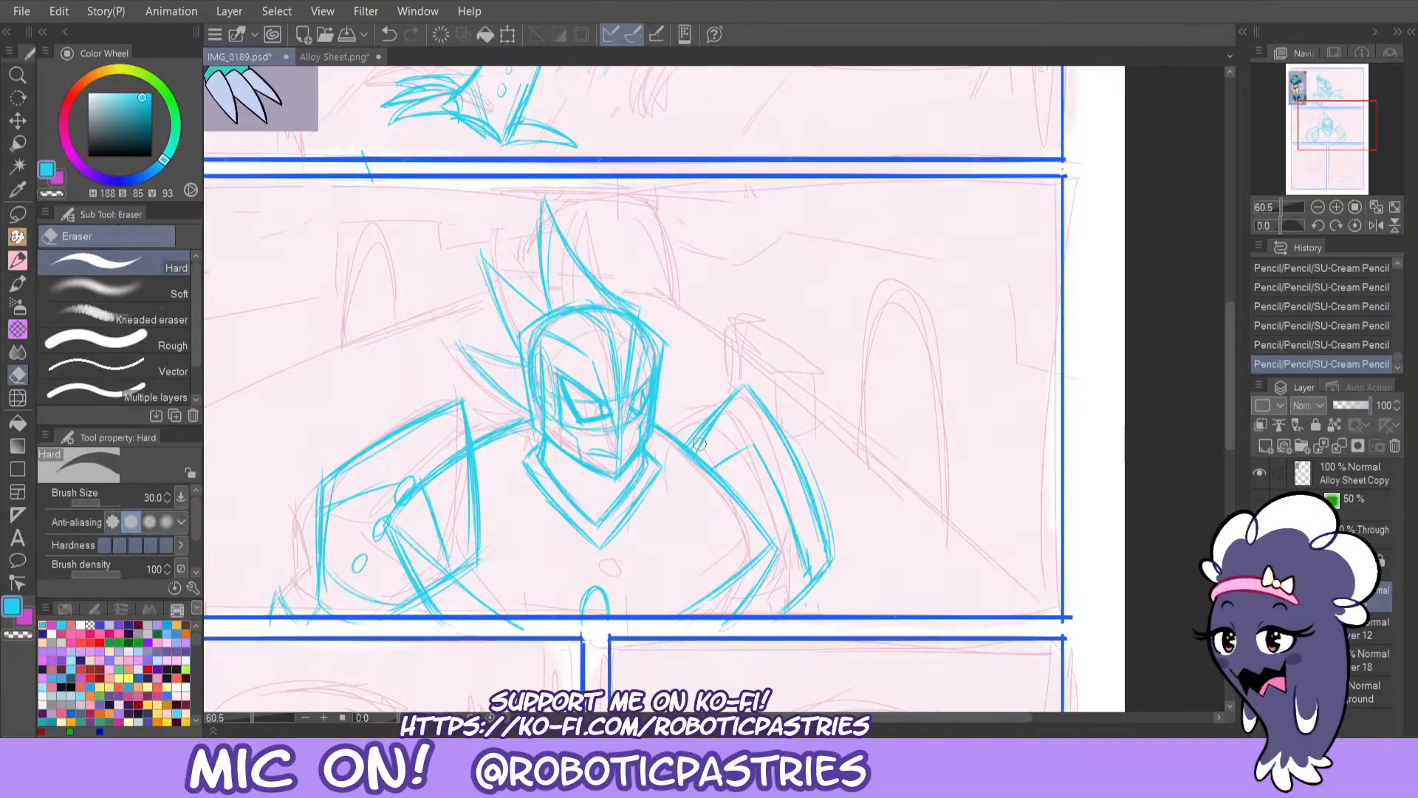
drag(696, 444, 690, 437)
mouse_move(797, 433)
mouse_down()
mouse_move(824, 494)
mouse_move(813, 563)
mouse_up()
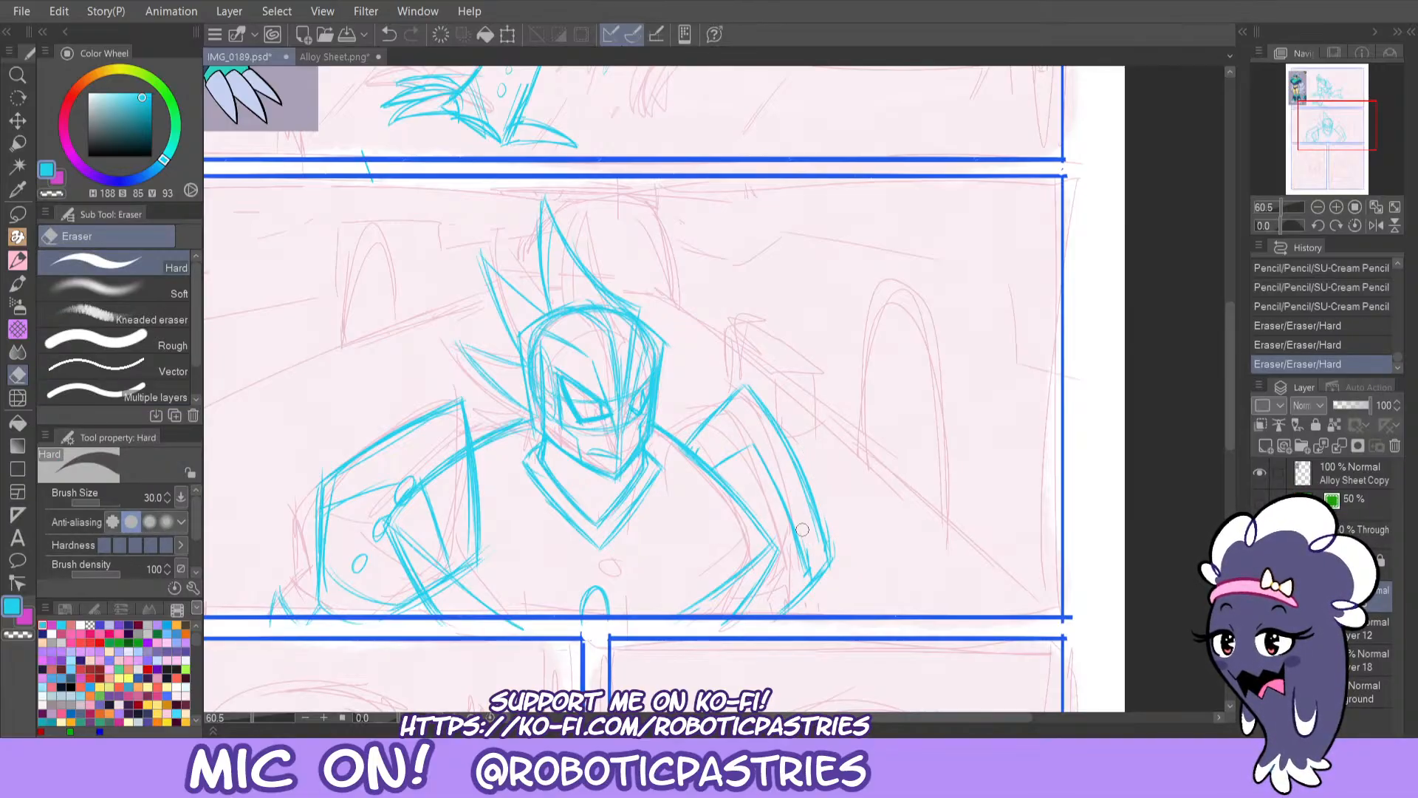
drag(328, 498, 405, 441)
drag(336, 501, 329, 481)
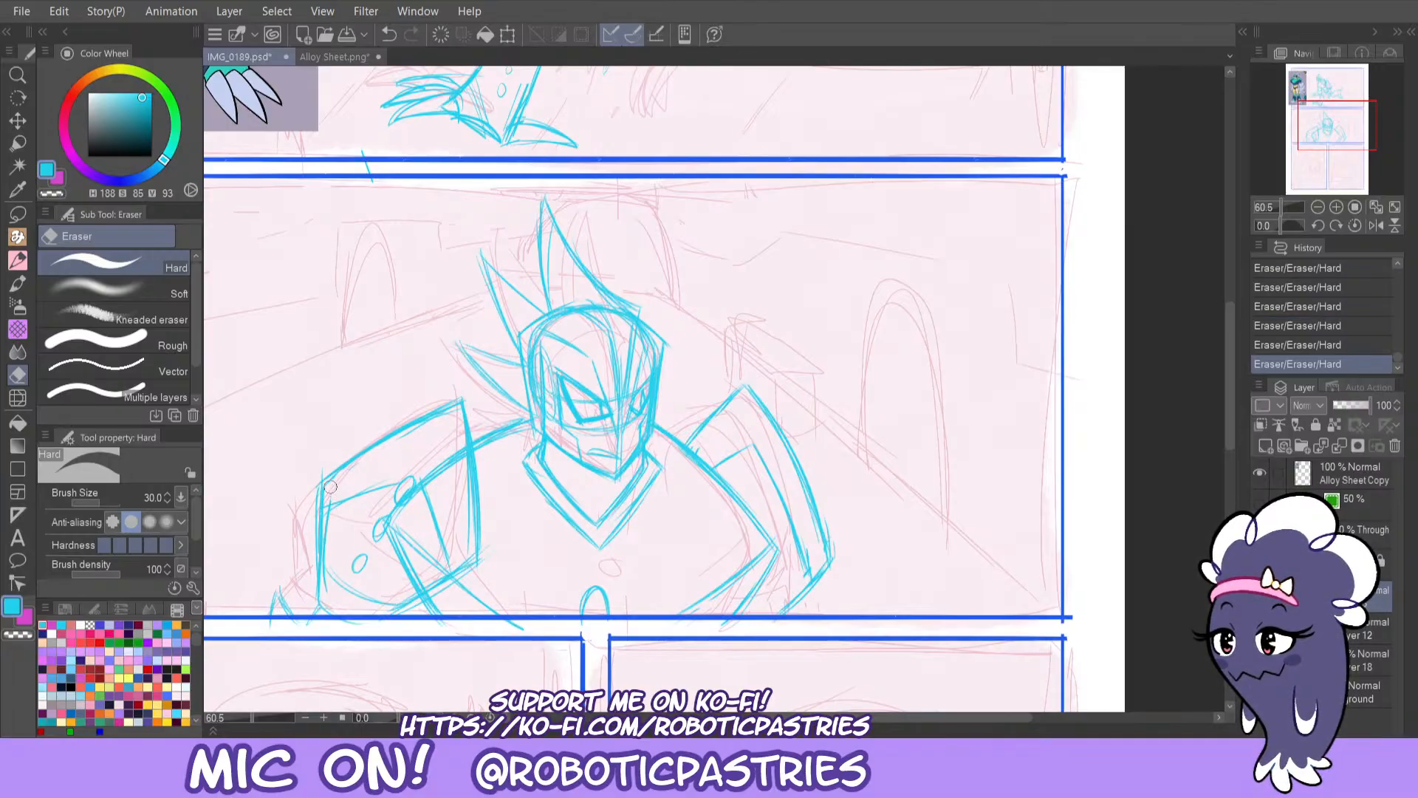
key(p)
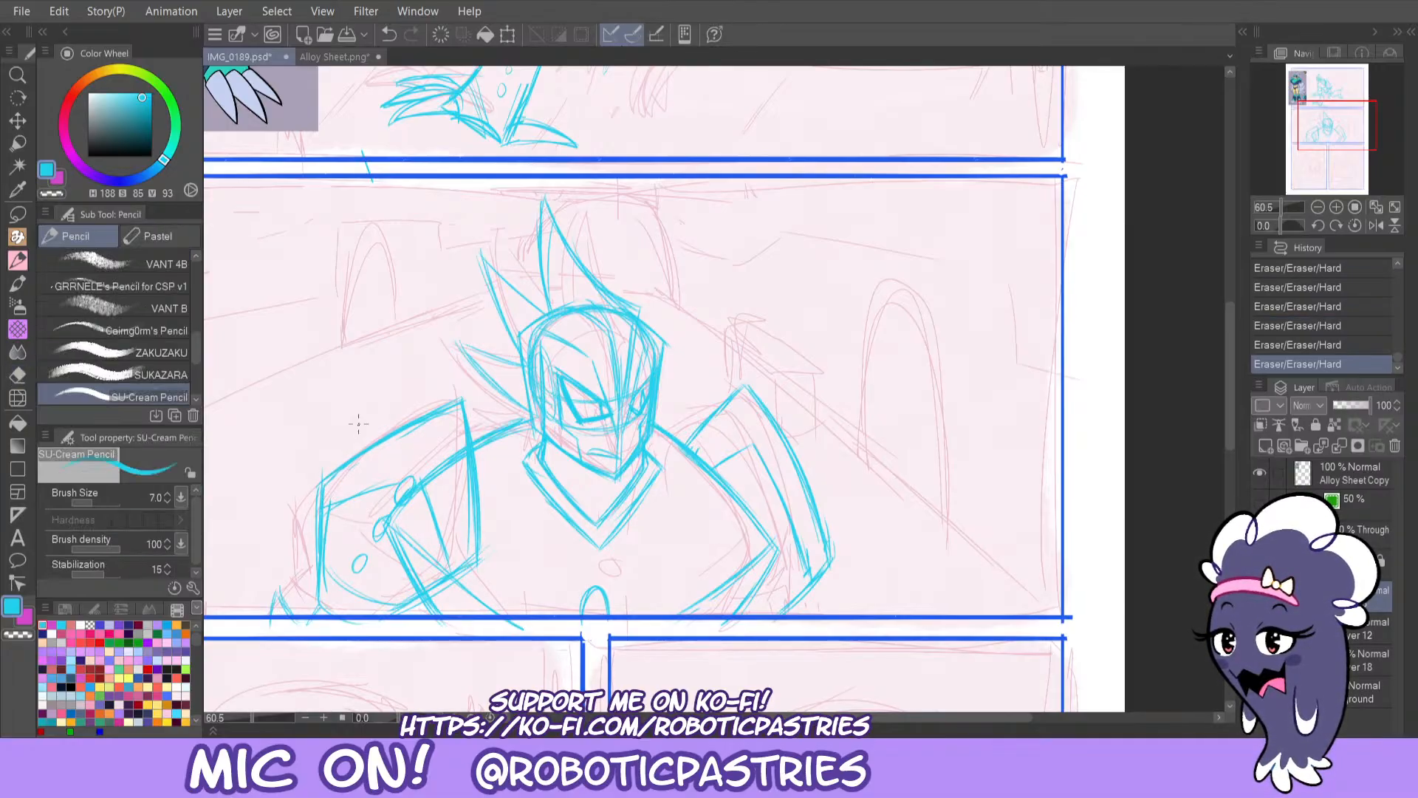
Erase the right shoulder guard's outer curve and redraw it slightly further in, from peak to lower corner.
key(e)
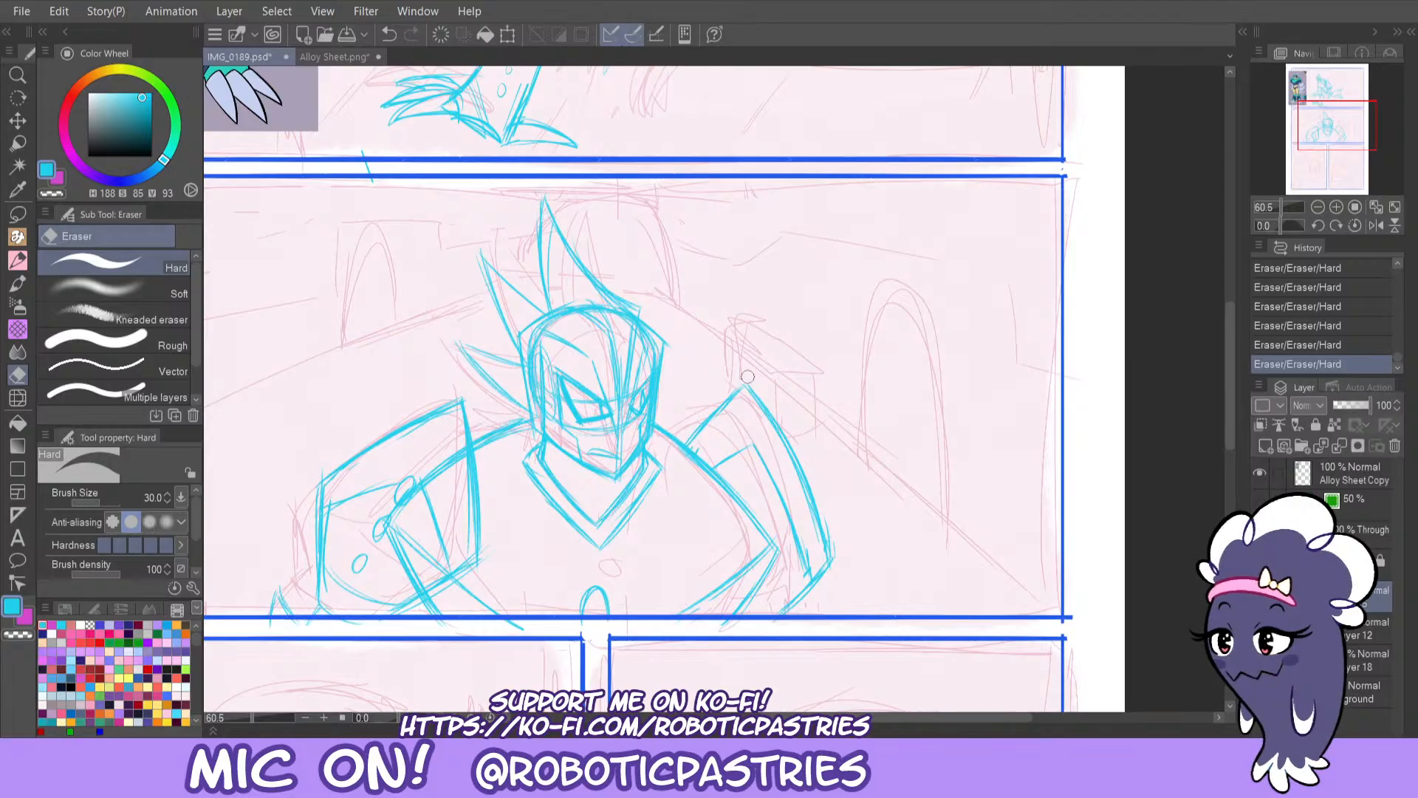
drag(755, 390, 835, 563)
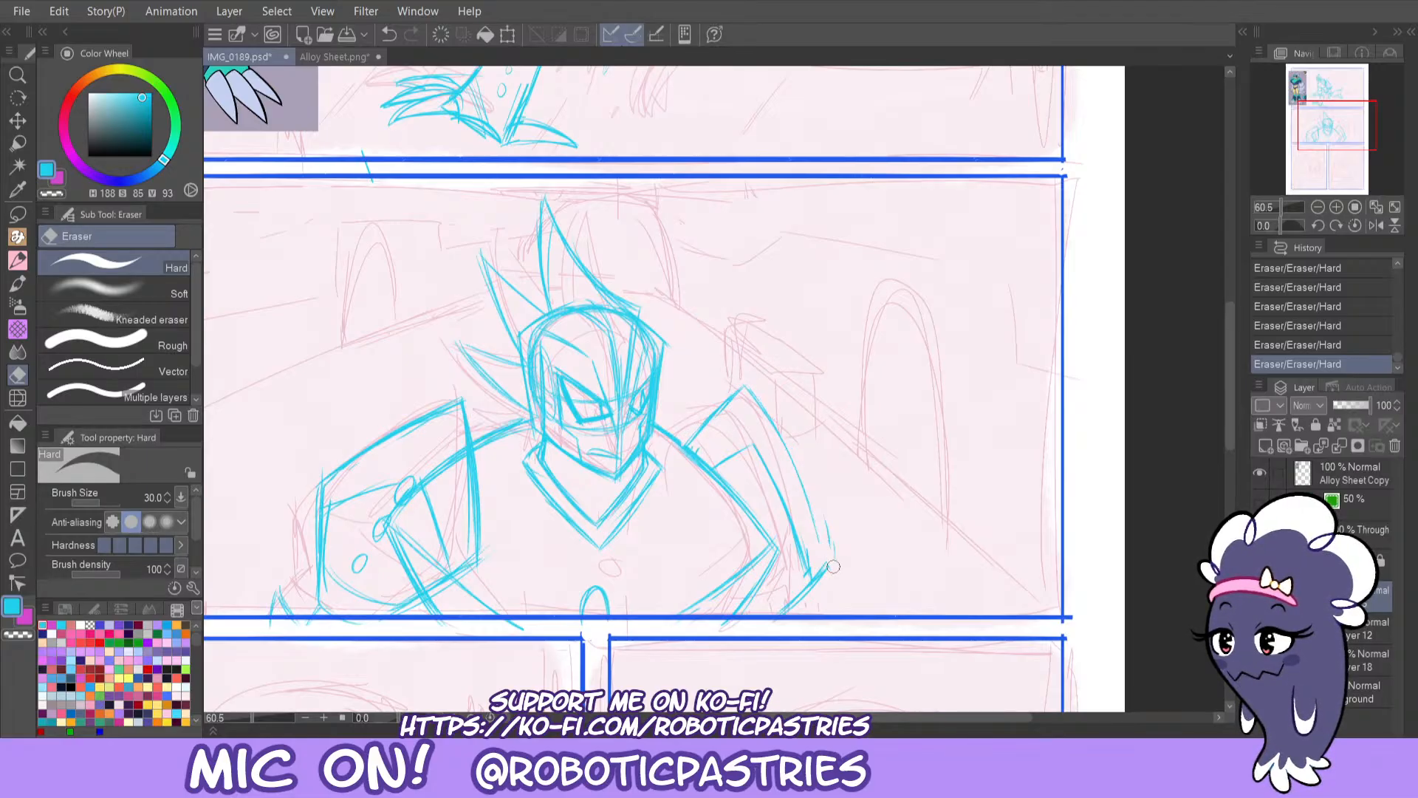
key(p)
drag(746, 386, 817, 544)
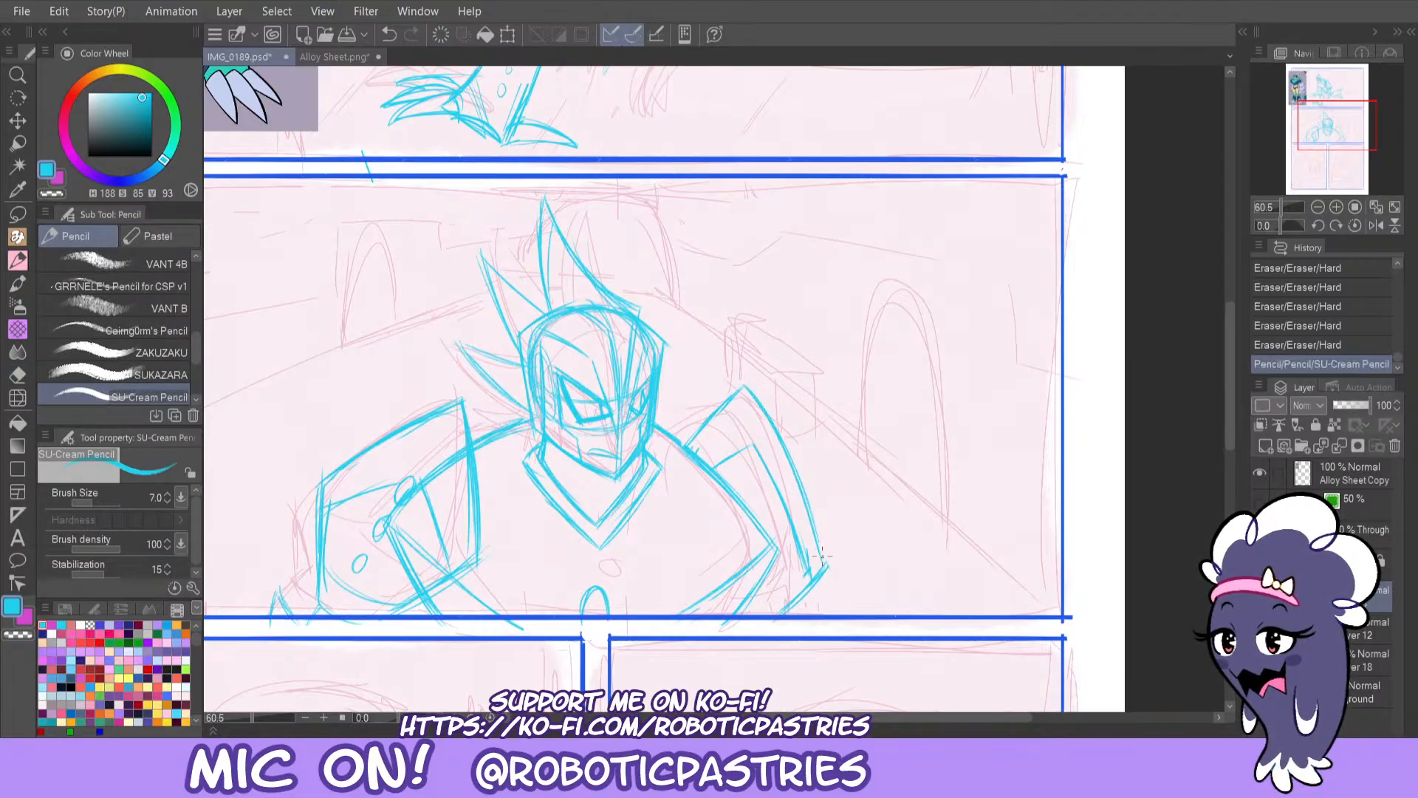
drag(790, 458, 823, 567)
key(ctrl+z)
Strengthen the right shoulder guard's outline where it meets the shoulder and erase stray marks nearby.
mouse_move(681, 449)
mouse_down()
mouse_move(753, 381)
mouse_move(820, 555)
mouse_move(788, 613)
mouse_move(752, 625)
mouse_up()
key(ctrl+z)
key(e)
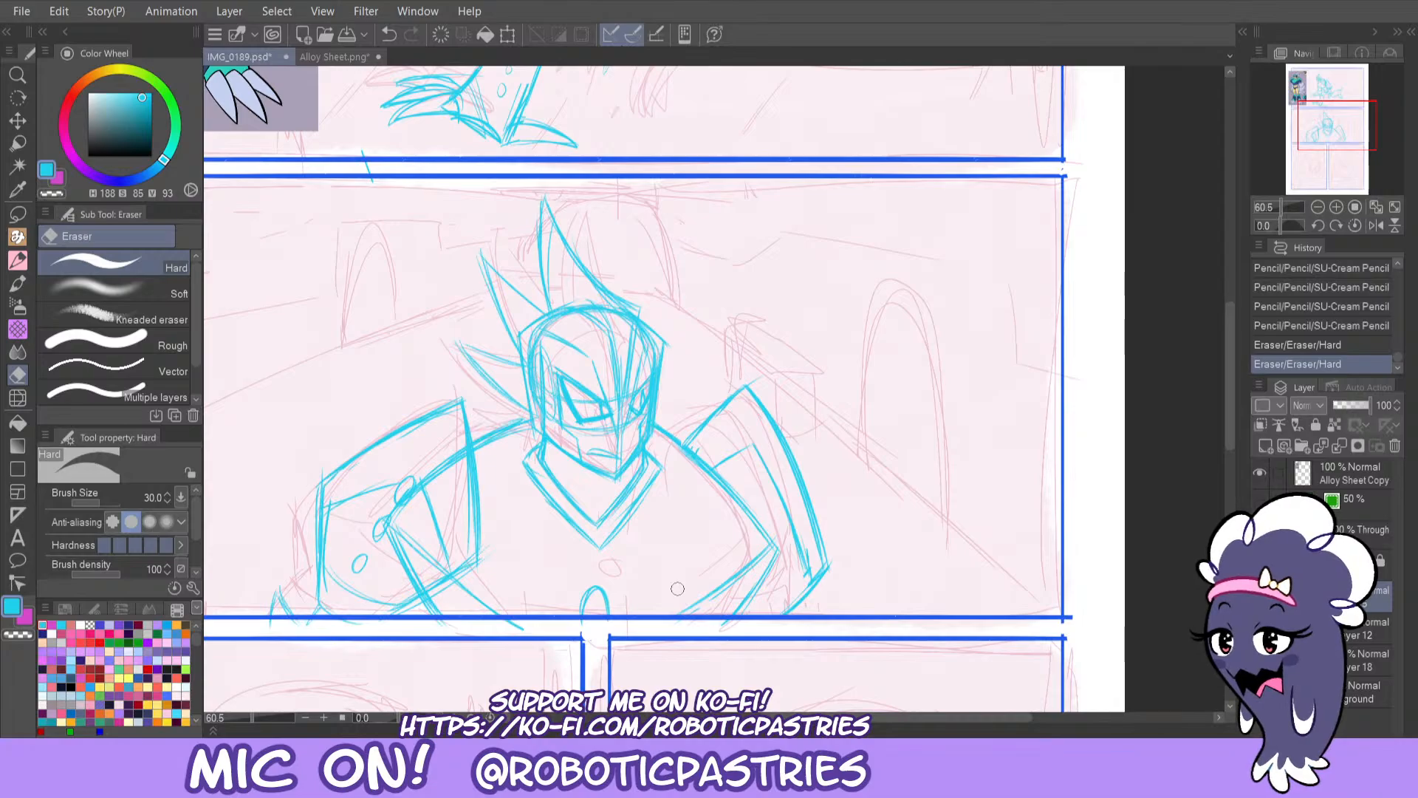
key(p)
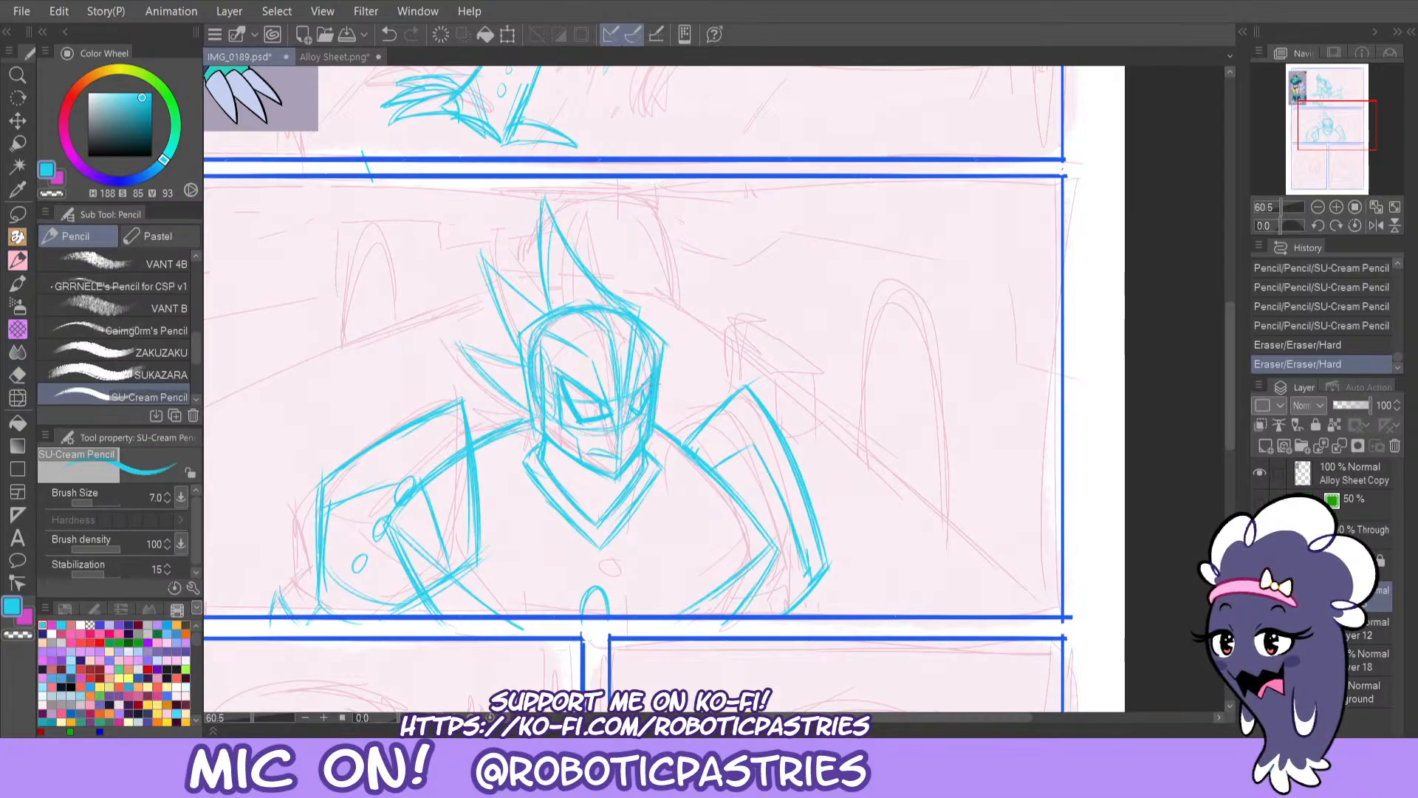
Add small strokes to the mask's right eye and forehead.
drag(637, 405, 645, 393)
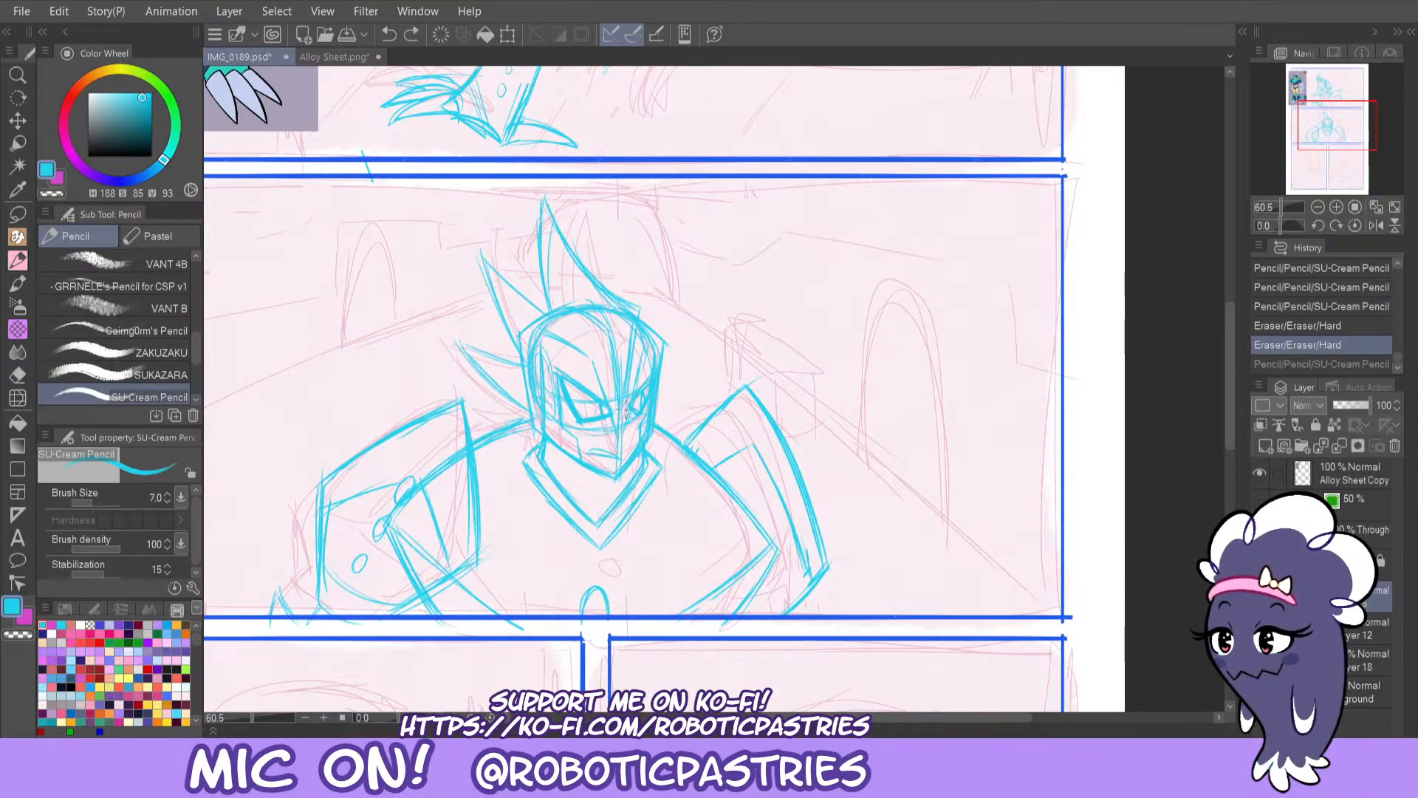
key(ctrl+y)
drag(616, 325, 613, 336)
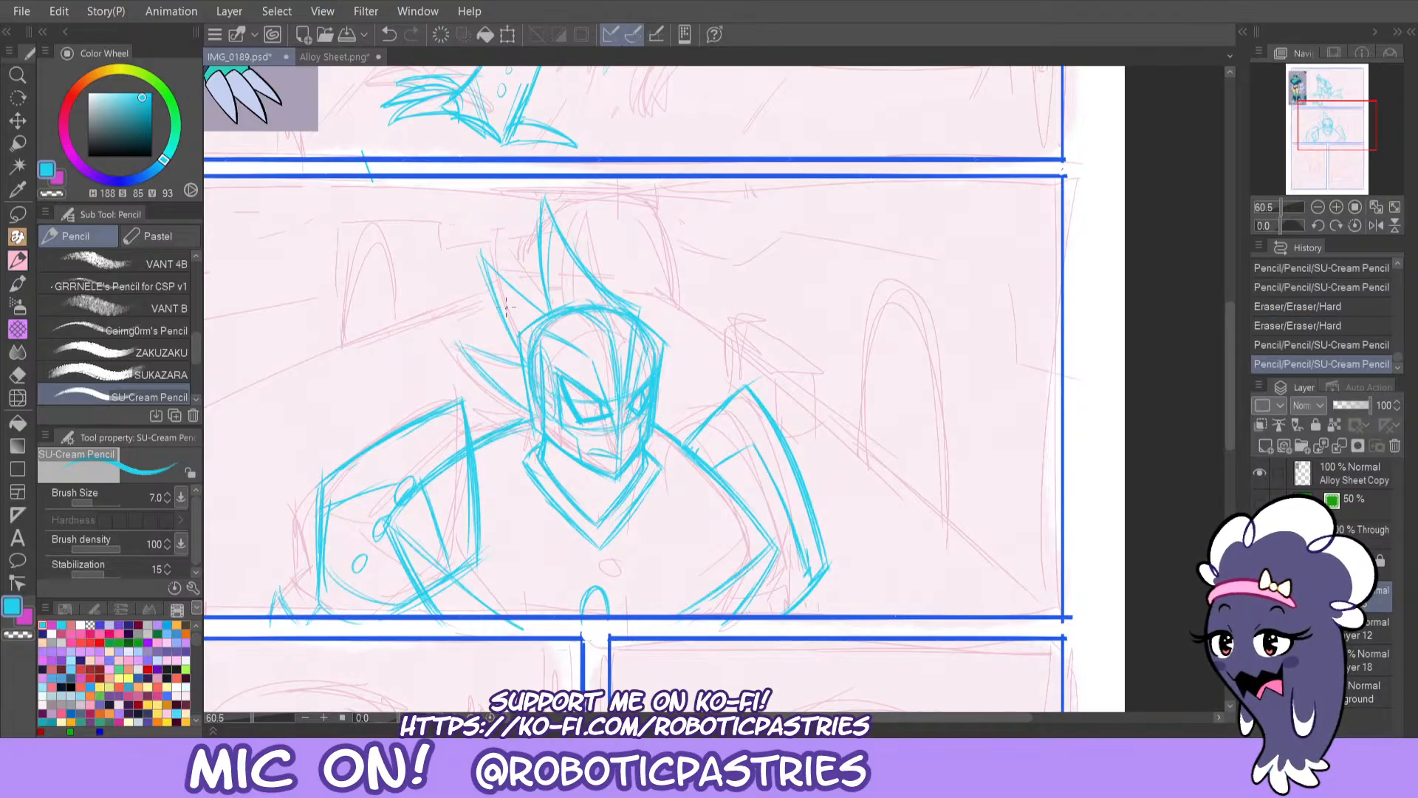
Thin the left shoulder guard's heavy outer edge with the eraser.
key(e)
mouse_move(403, 528)
mouse_down()
mouse_move(391, 558)
mouse_move(402, 536)
mouse_move(393, 543)
mouse_up()
key(ctrl+z)
key(p)
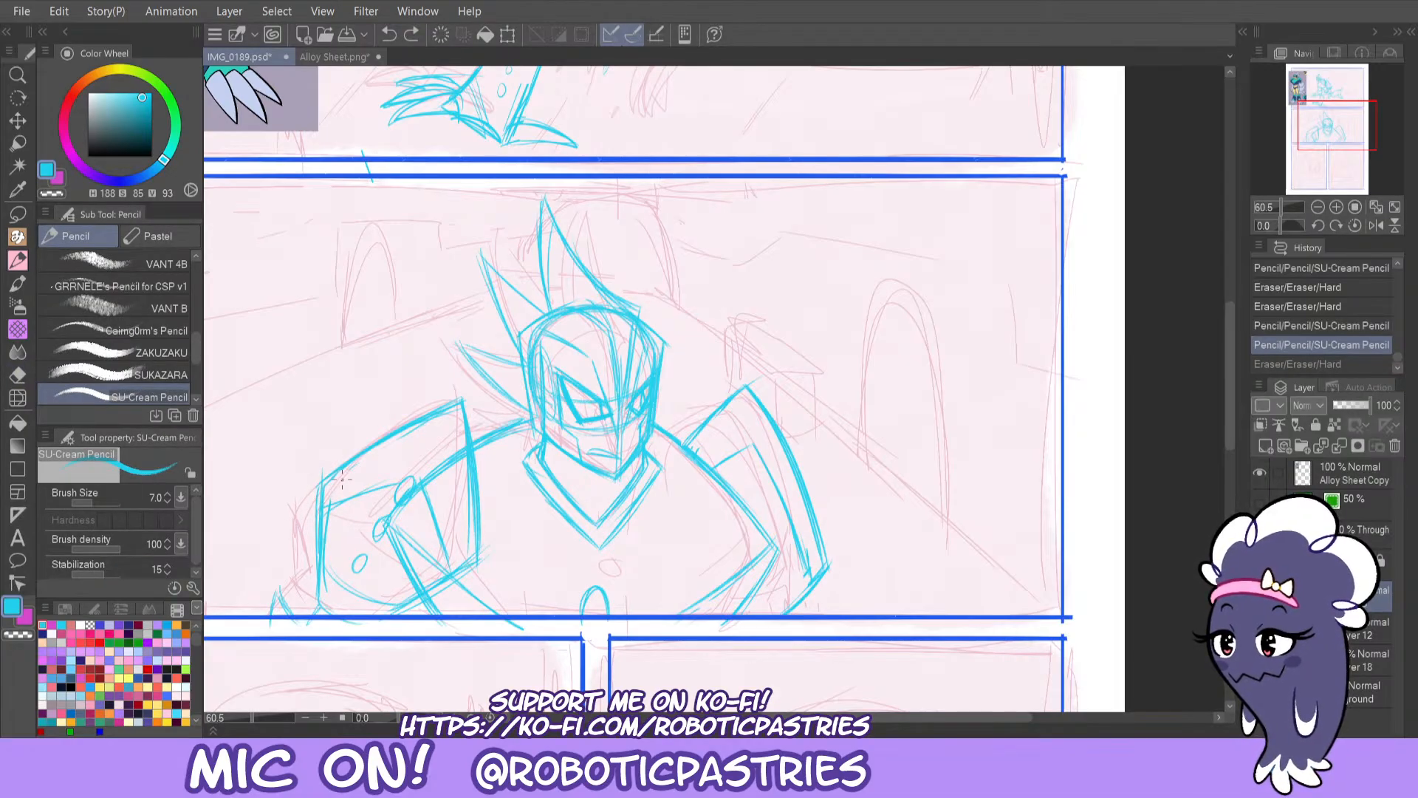
key(e)
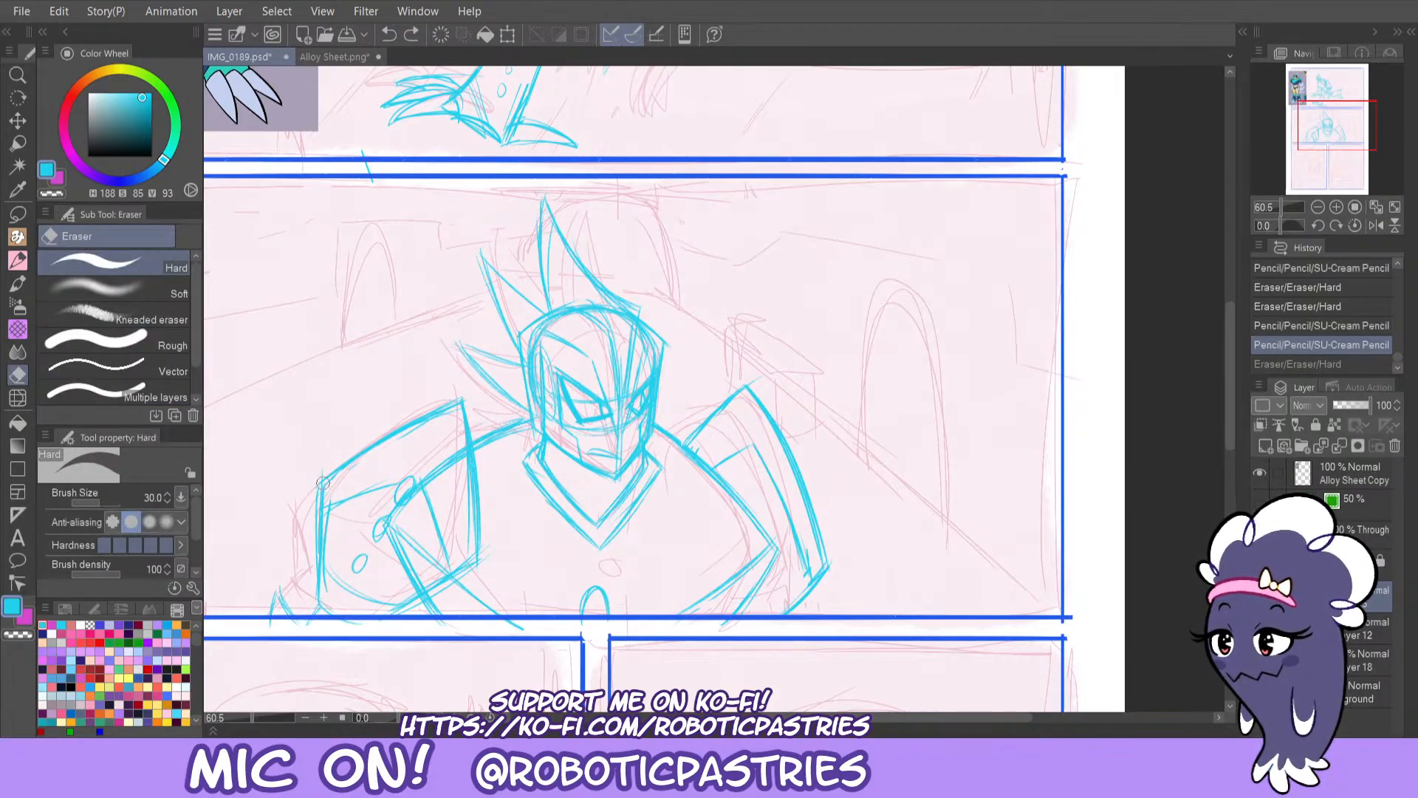
mouse_move(322, 481)
mouse_down()
mouse_move(322, 464)
mouse_move(324, 559)
mouse_up()
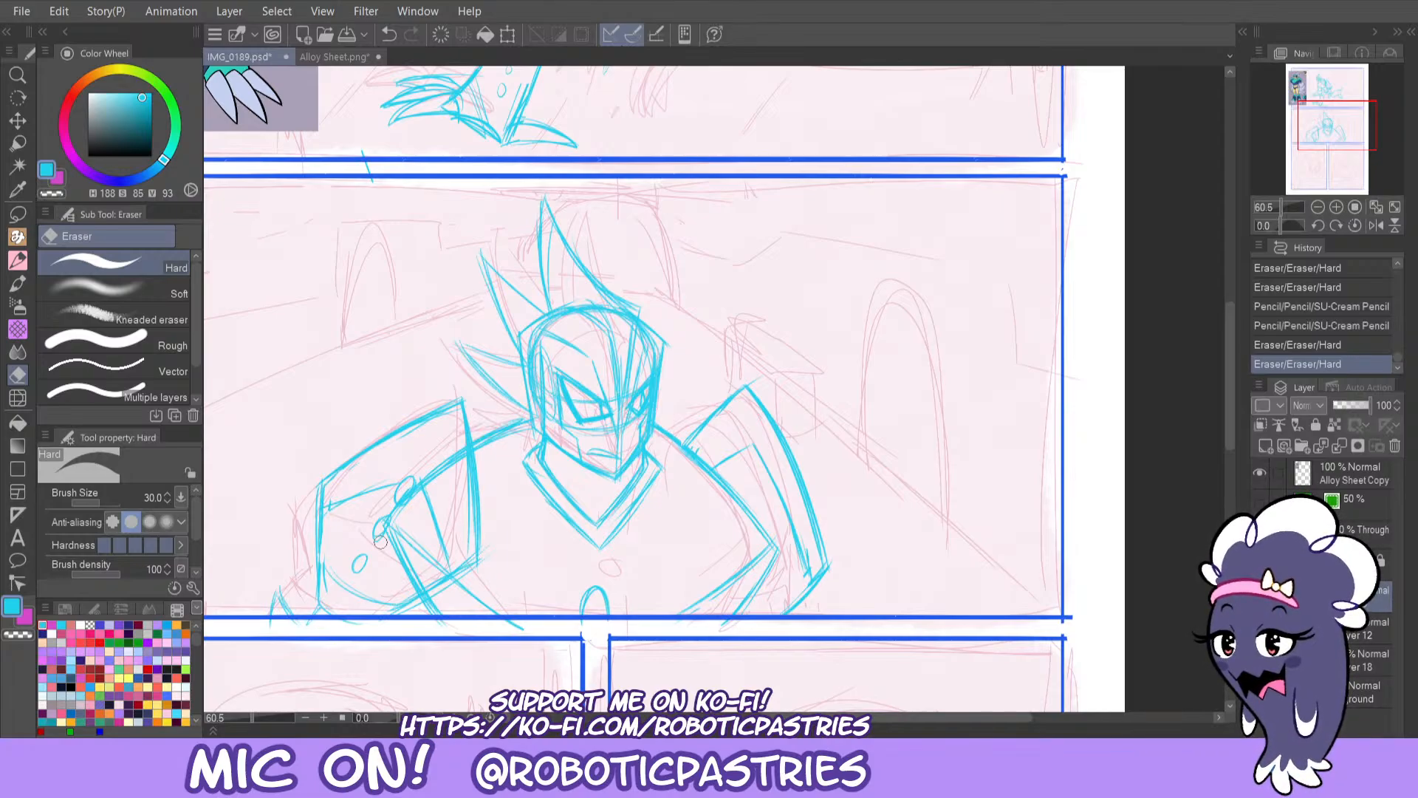
Erase excess line ends beside and below the left shoulder guard's lower outer corner.
drag(281, 584, 292, 607)
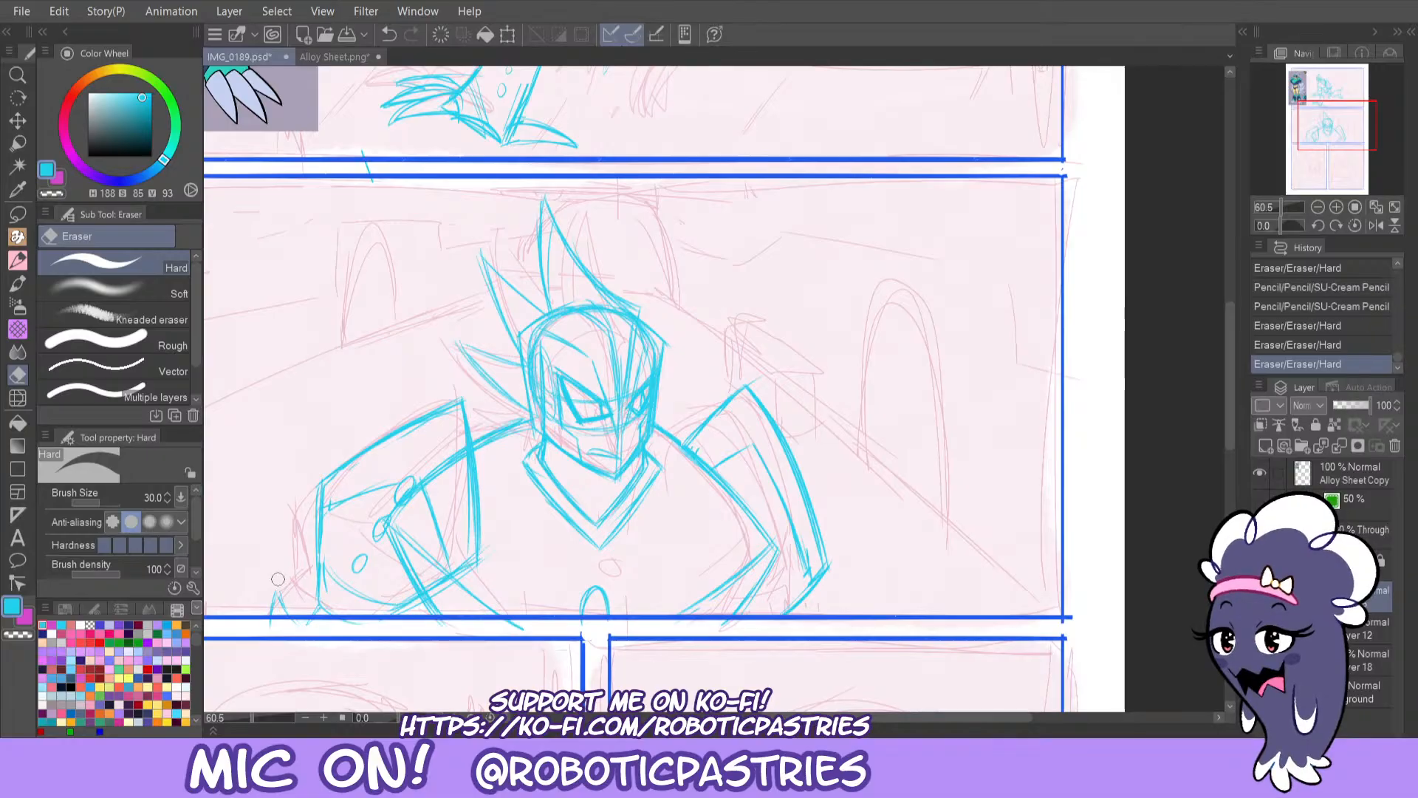
click(380, 623)
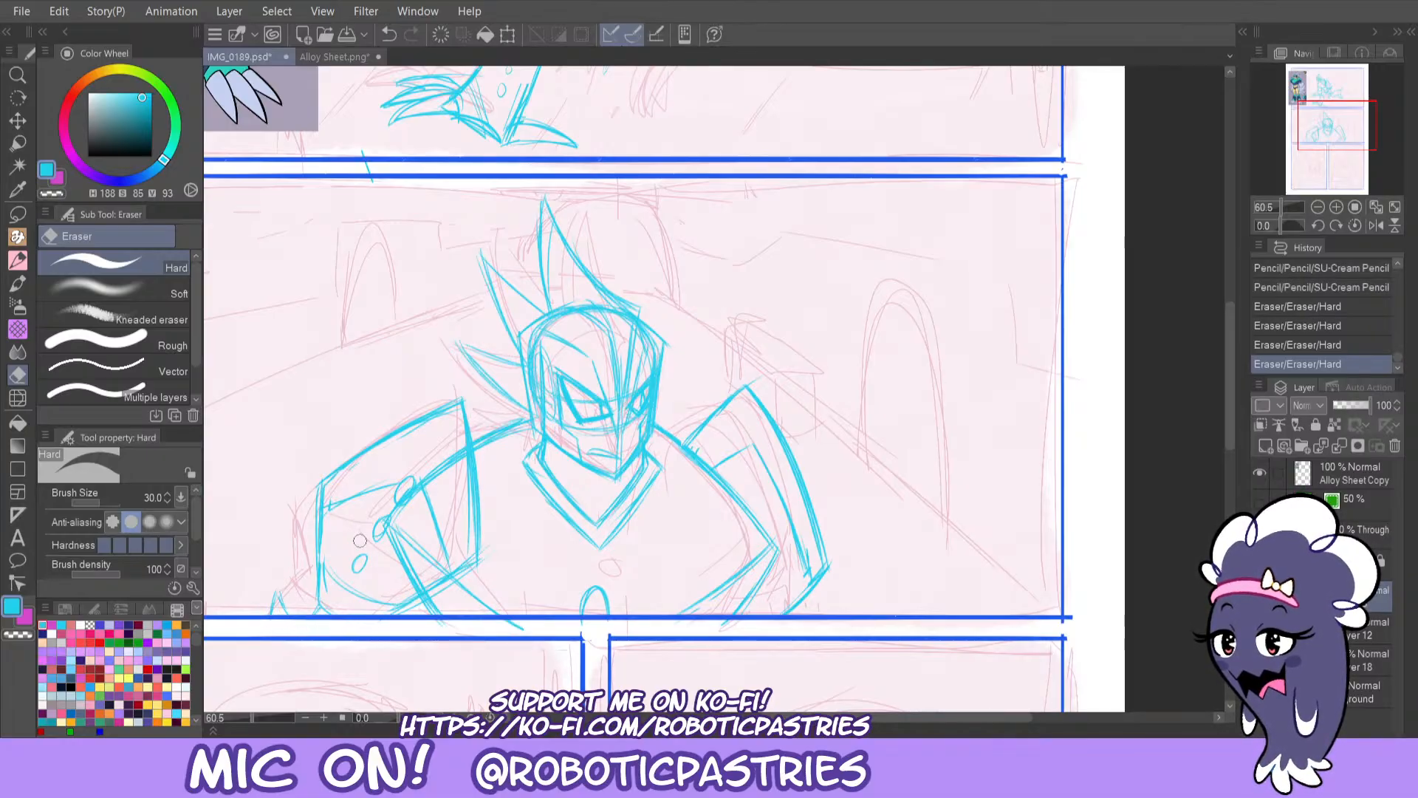
mouse_move(887, 717)
mouse_down()
mouse_move(853, 717)
mouse_move(885, 717)
mouse_up()
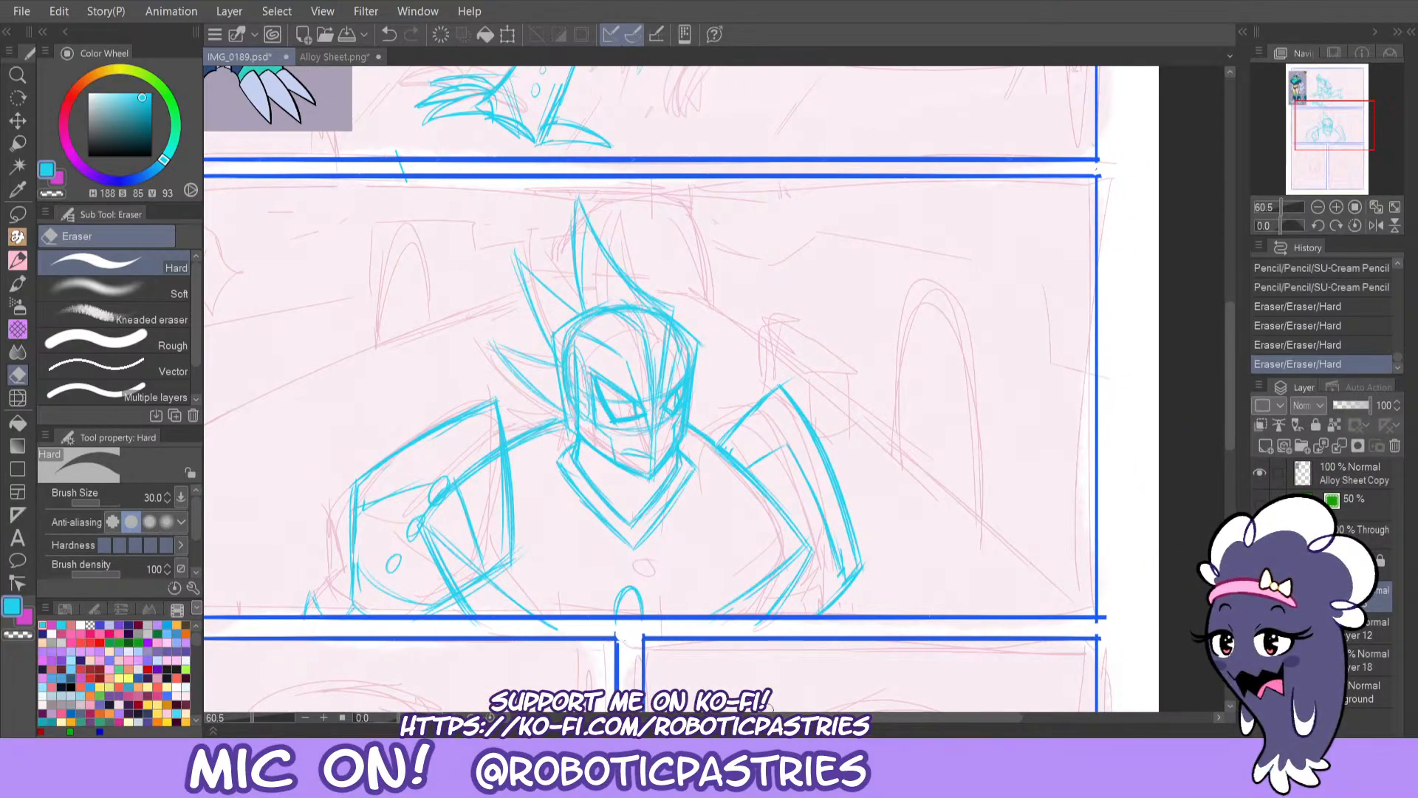
Erase part of the right shoulder guard's upper edge and its peak in the second panel.
drag(885, 717, 867, 718)
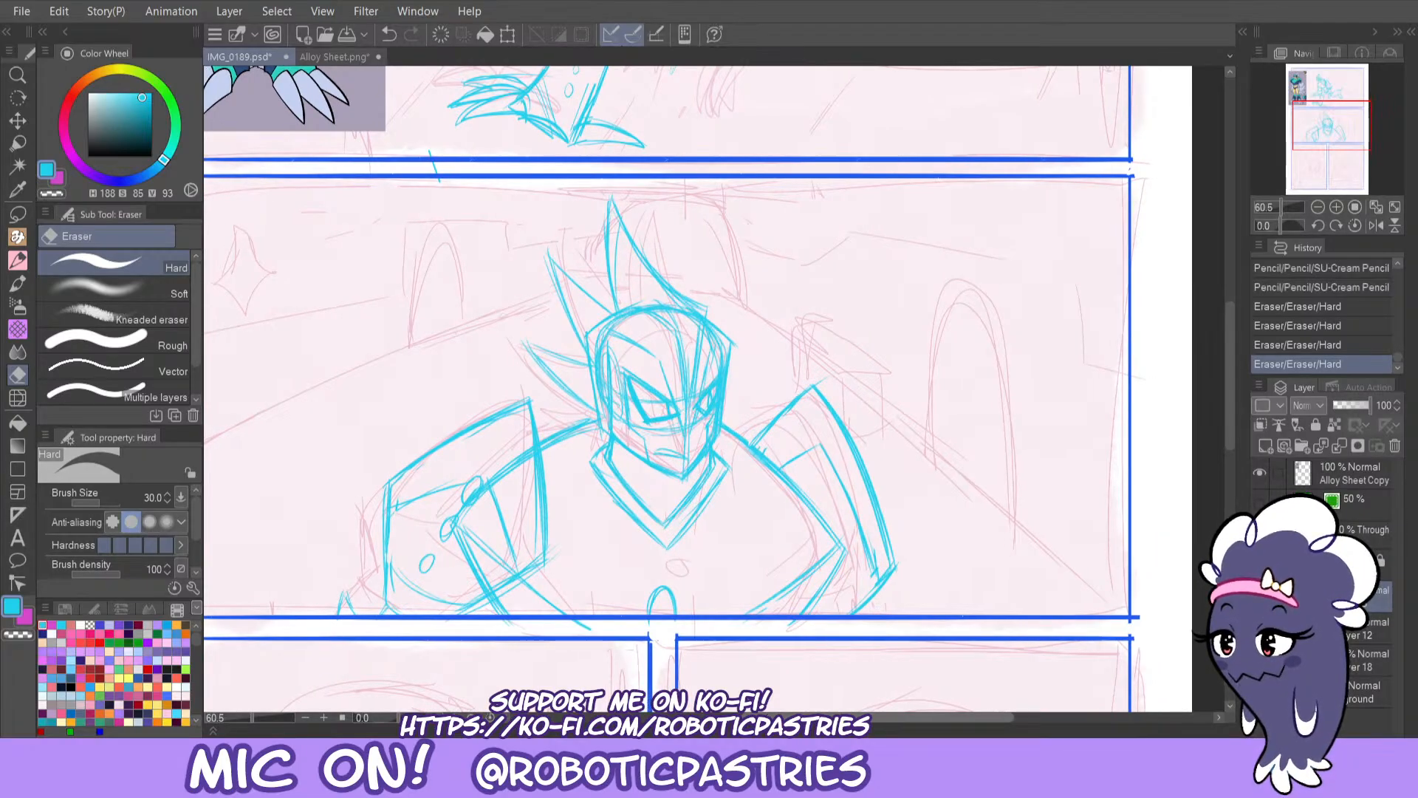
click(530, 624)
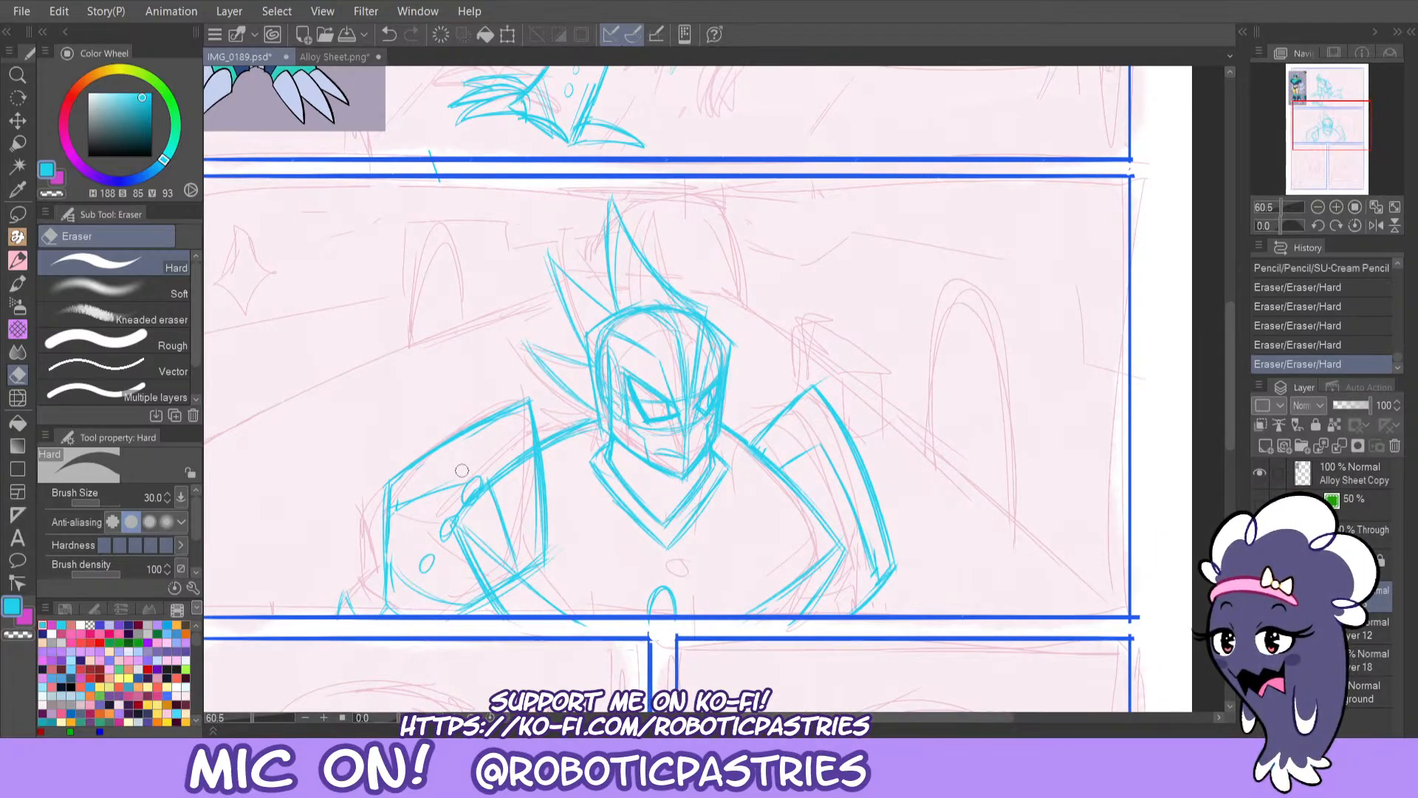
click(767, 448)
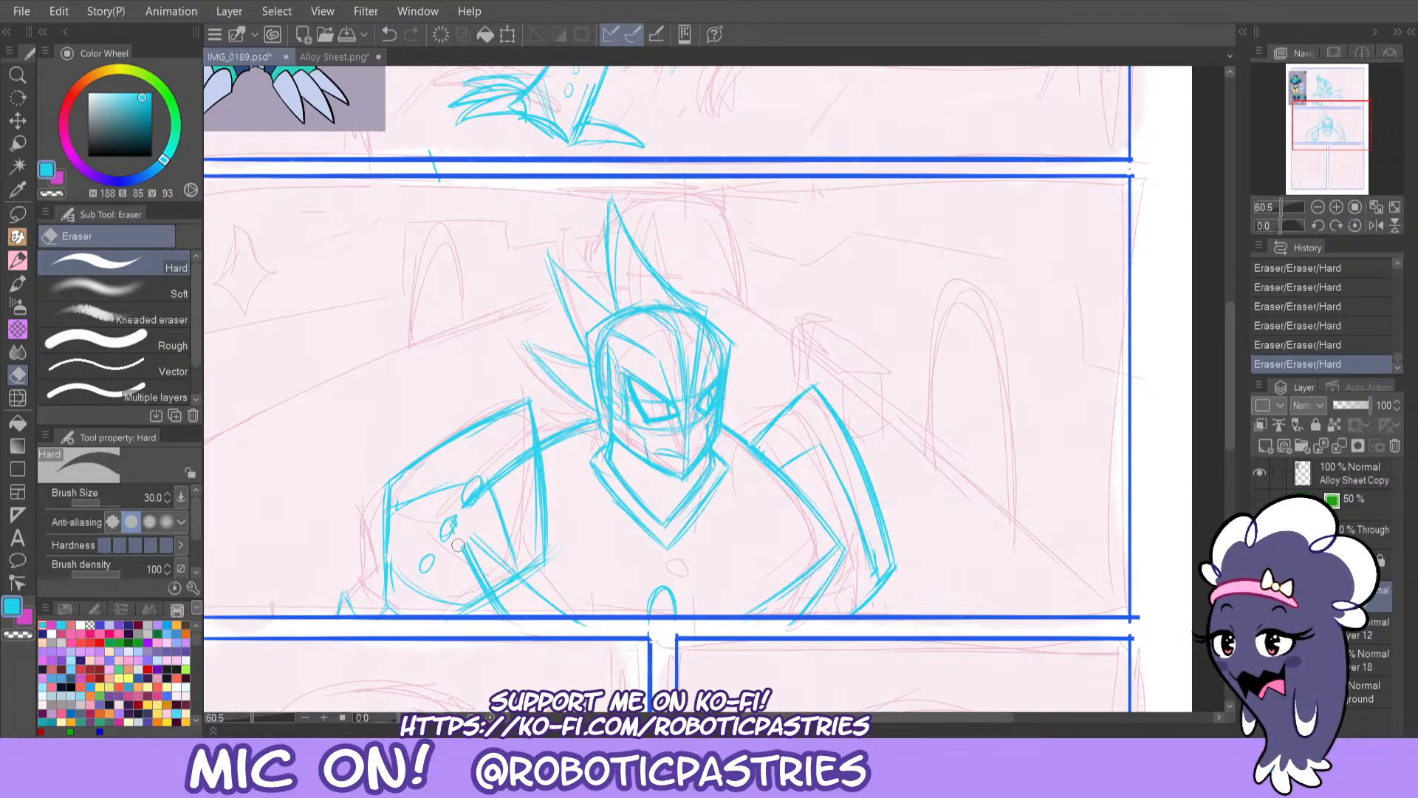
key(ctrl+z)
key(p)
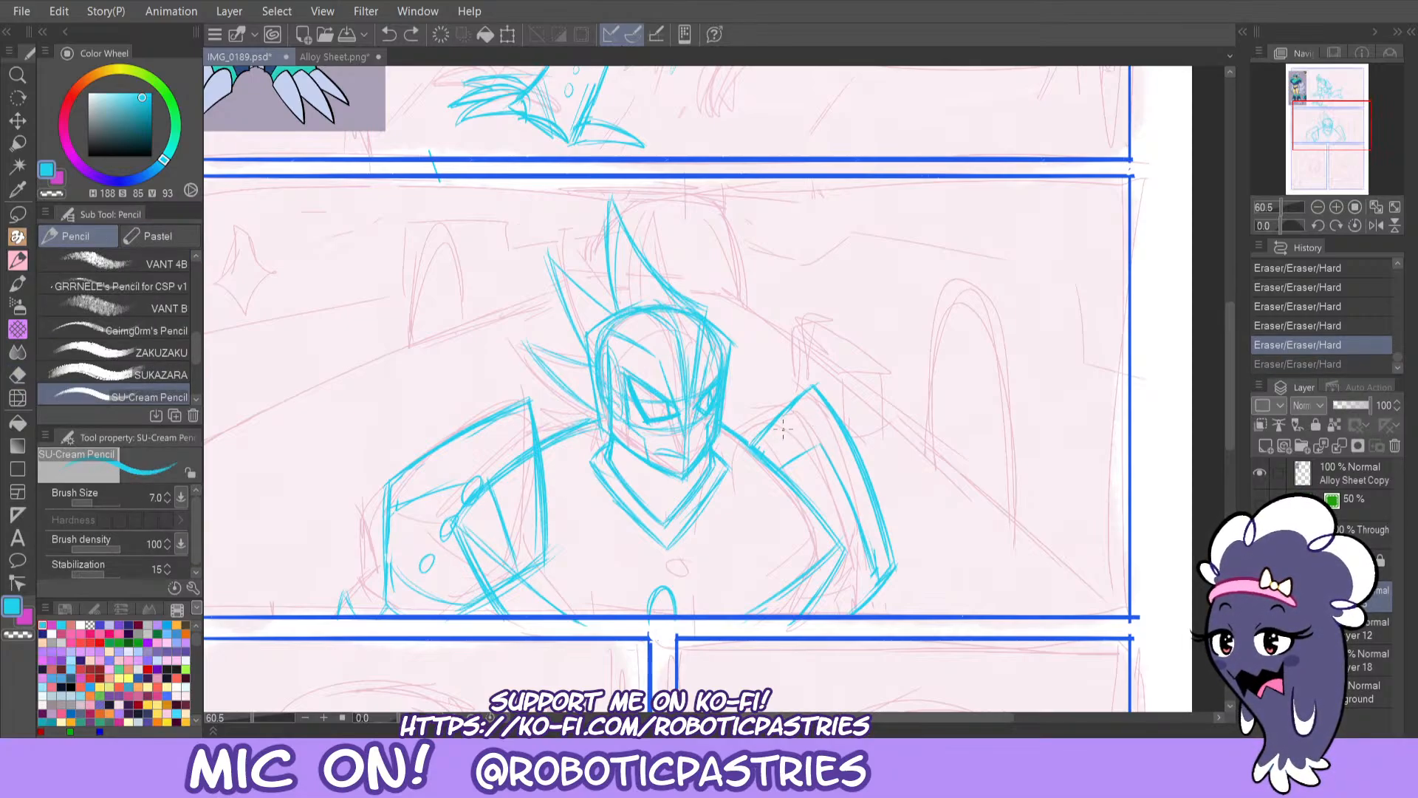
key(ctrl+y)
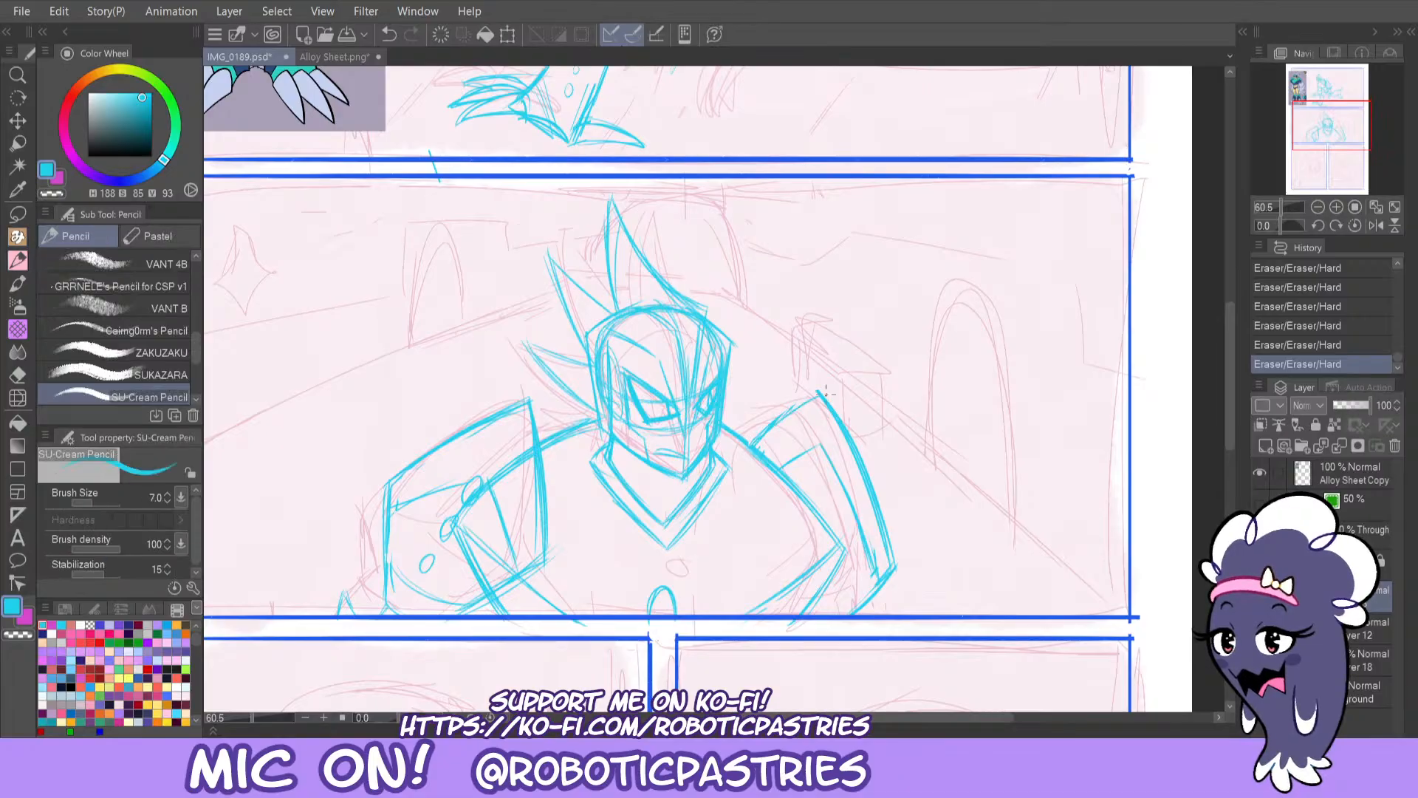
Redraw the right shoulder guard's upper edge from its peak to the shoulder and retrace its outer edge to the lower corner.
drag(820, 393, 755, 447)
key(ctrl+z)
drag(818, 393, 755, 445)
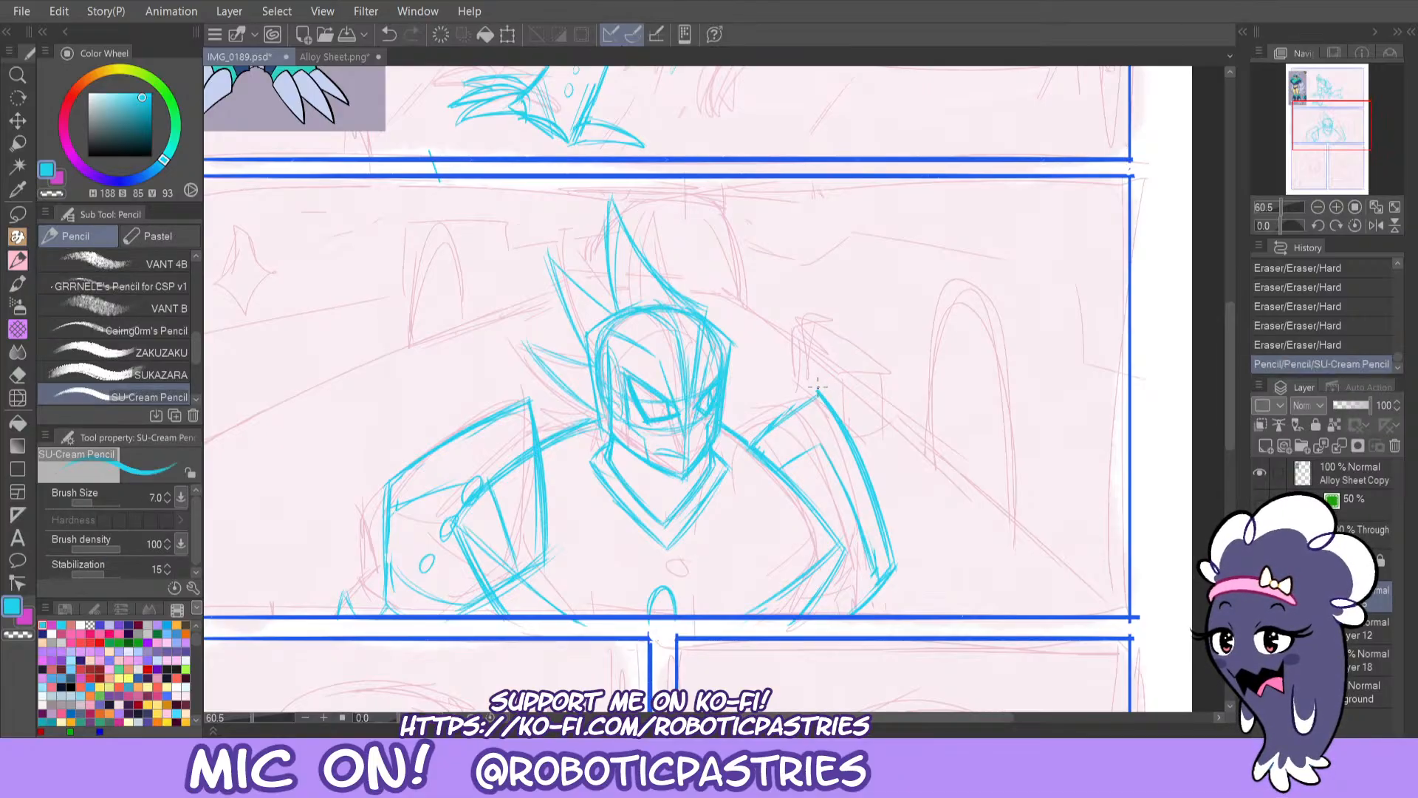
drag(817, 387, 886, 562)
key(ctrl+z)
drag(872, 484, 893, 549)
key(ctrl+z)
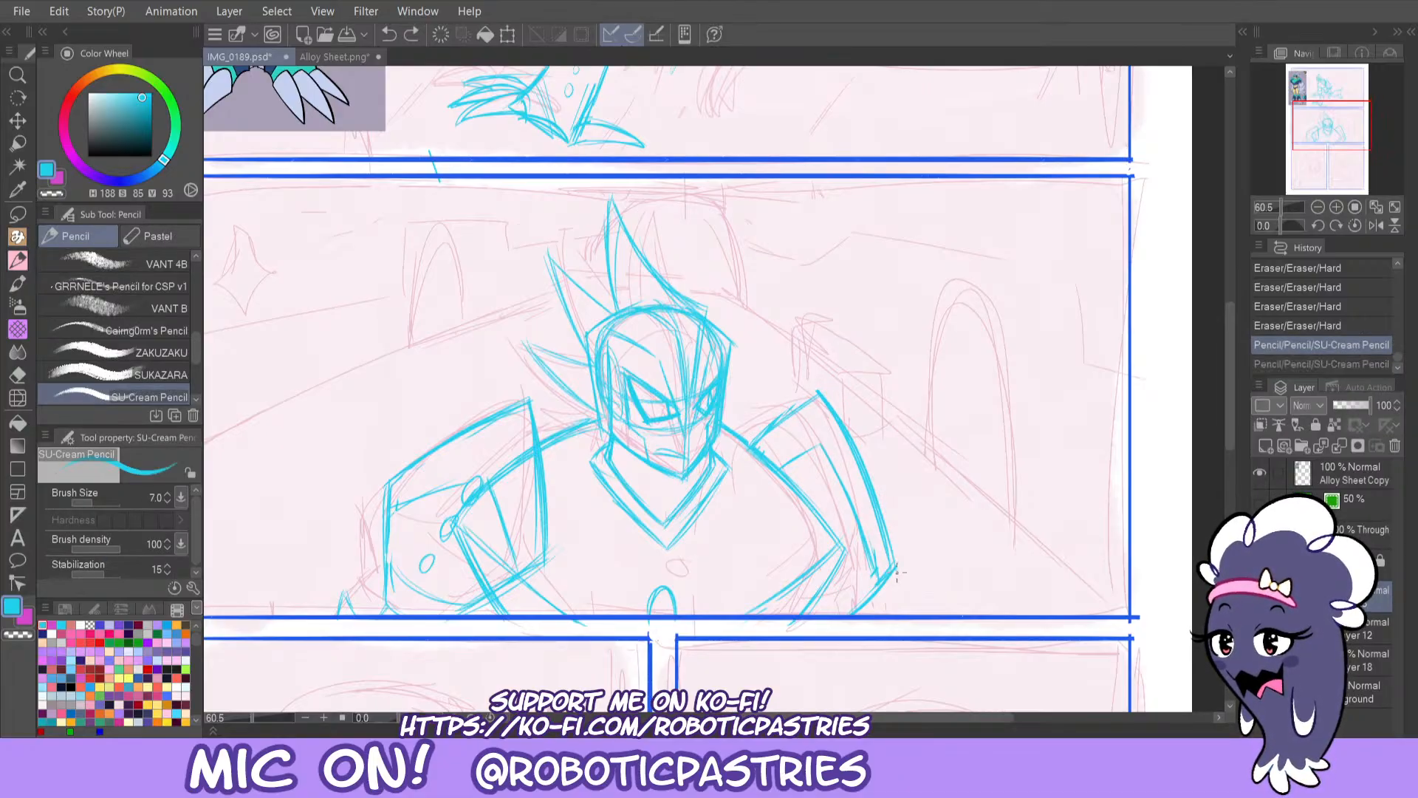
mouse_move(874, 487)
mouse_down()
mouse_move(892, 550)
mouse_move(812, 607)
mouse_up()
drag(819, 393, 755, 445)
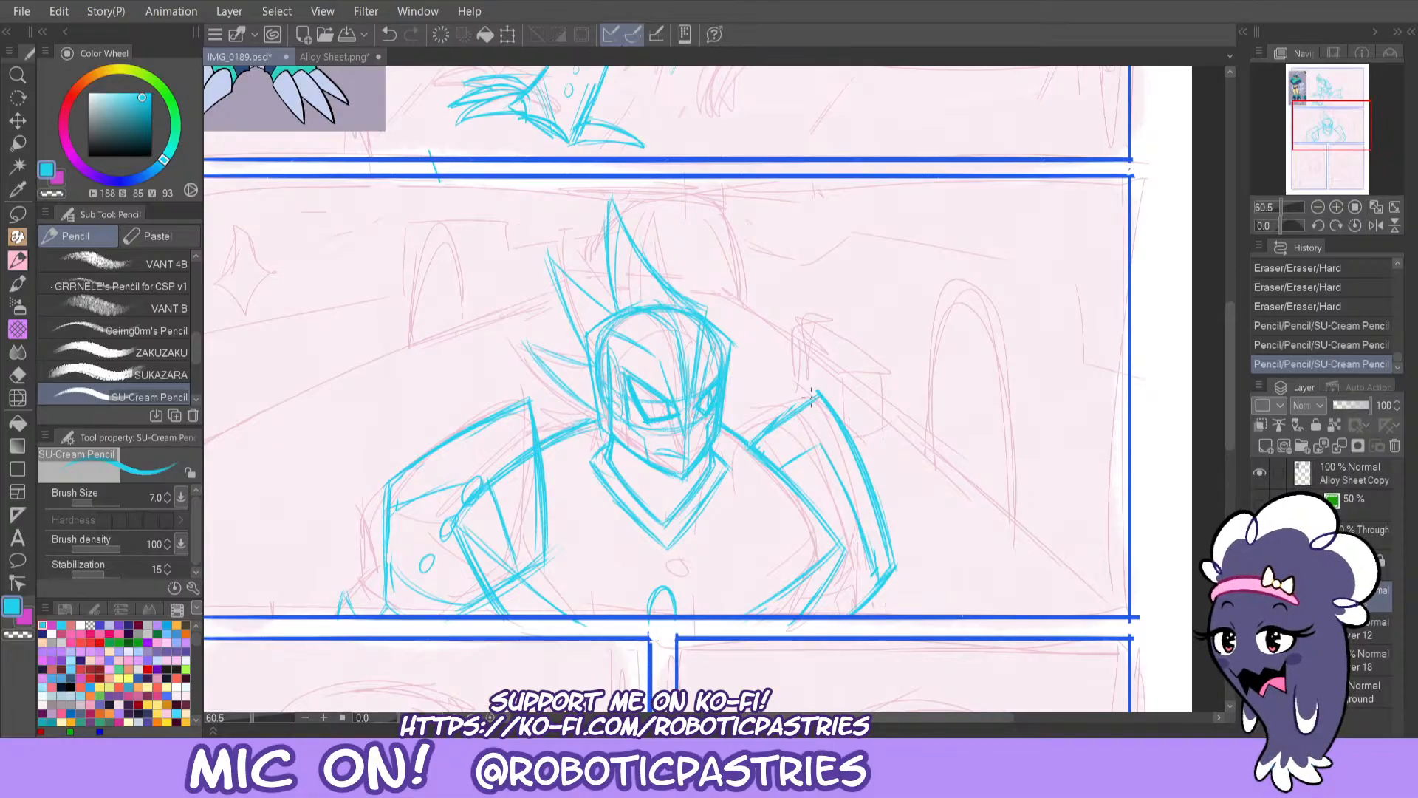
key(ctrl+z)
drag(813, 395, 744, 449)
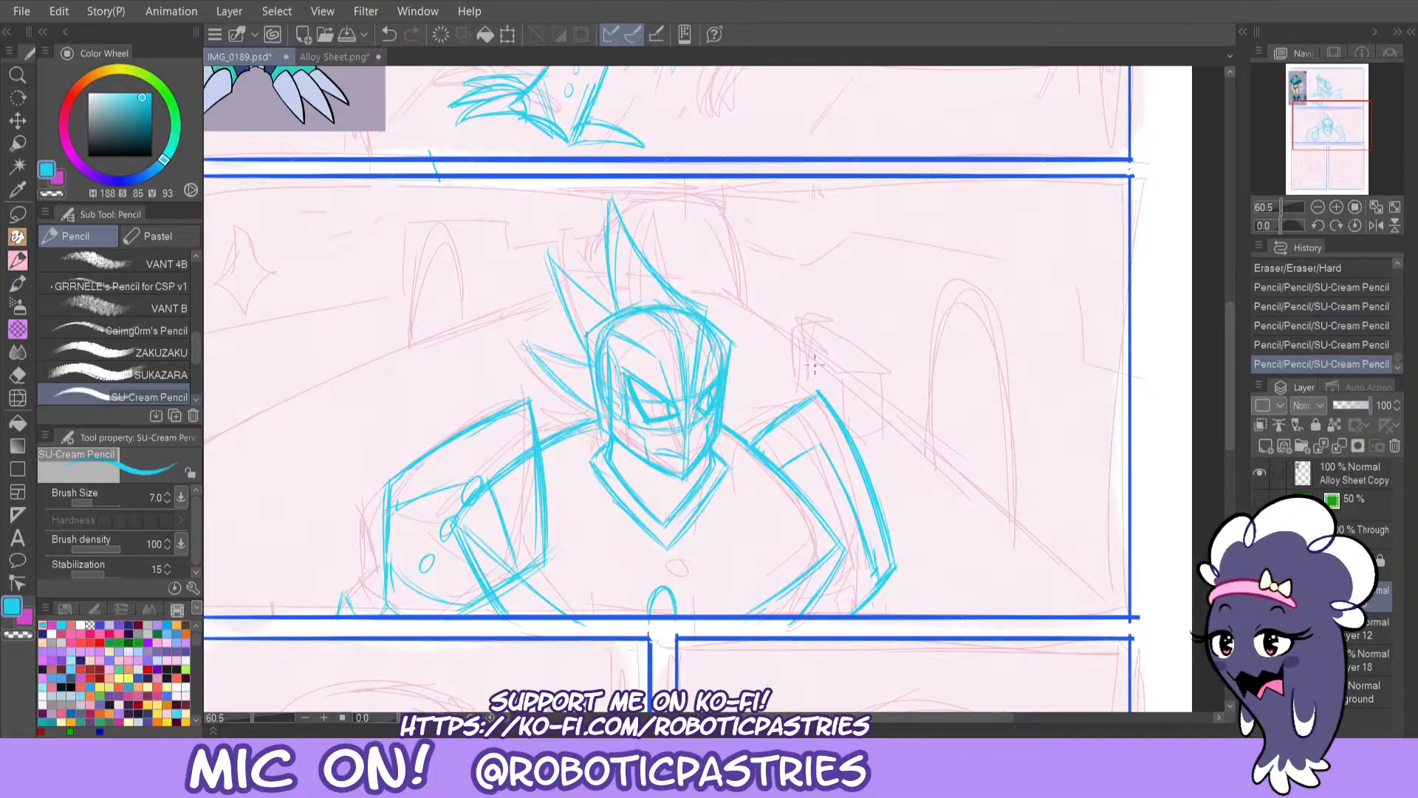
Erase stray marks at the right shoulder guard's peak and lower outer corner, and restroke its inner upper edge in pencil.
key(e)
click(812, 379)
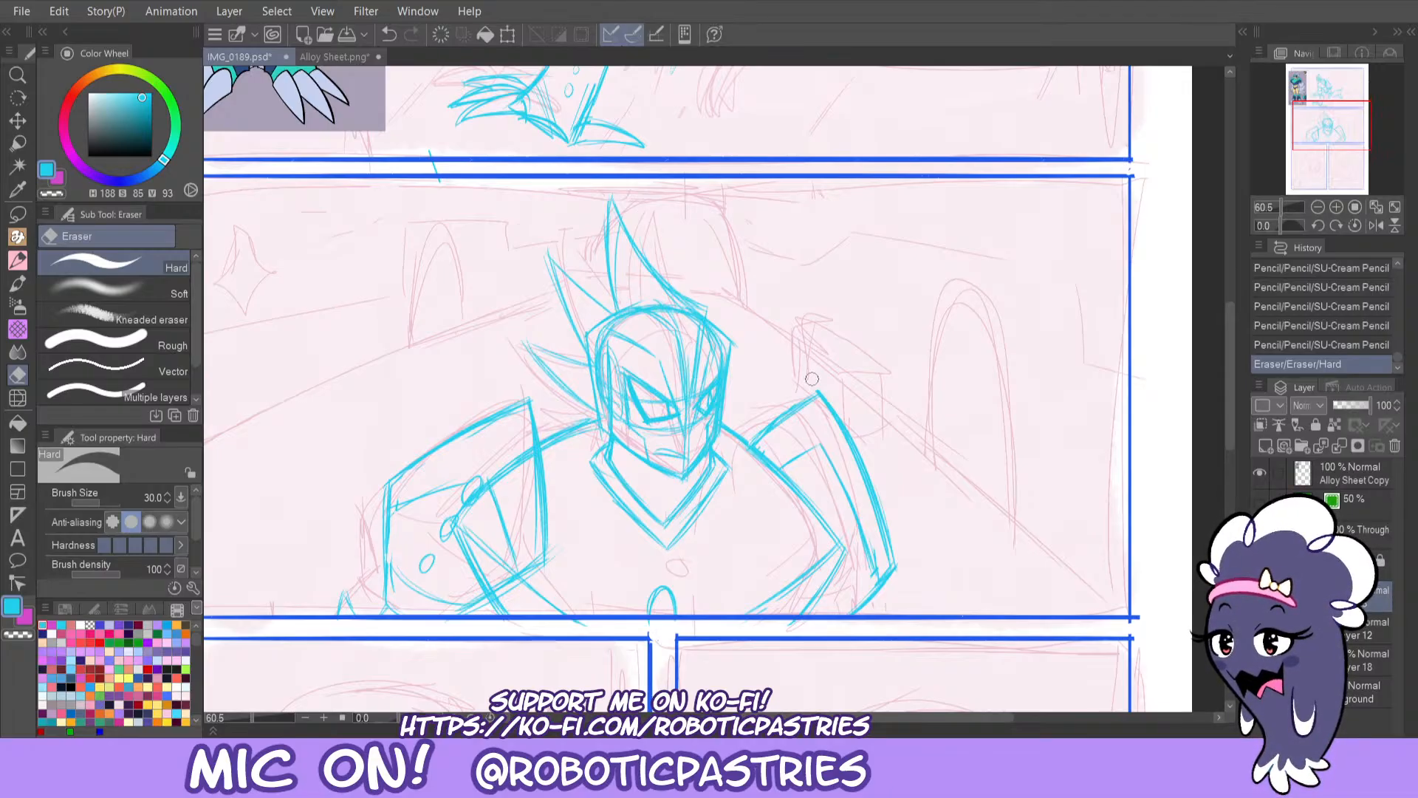
mouse_move(876, 538)
mouse_down()
mouse_move(848, 494)
mouse_move(883, 569)
mouse_up()
key(ctrl+z)
mouse_move(883, 563)
mouse_down()
mouse_move(863, 486)
mouse_move(882, 553)
mouse_up()
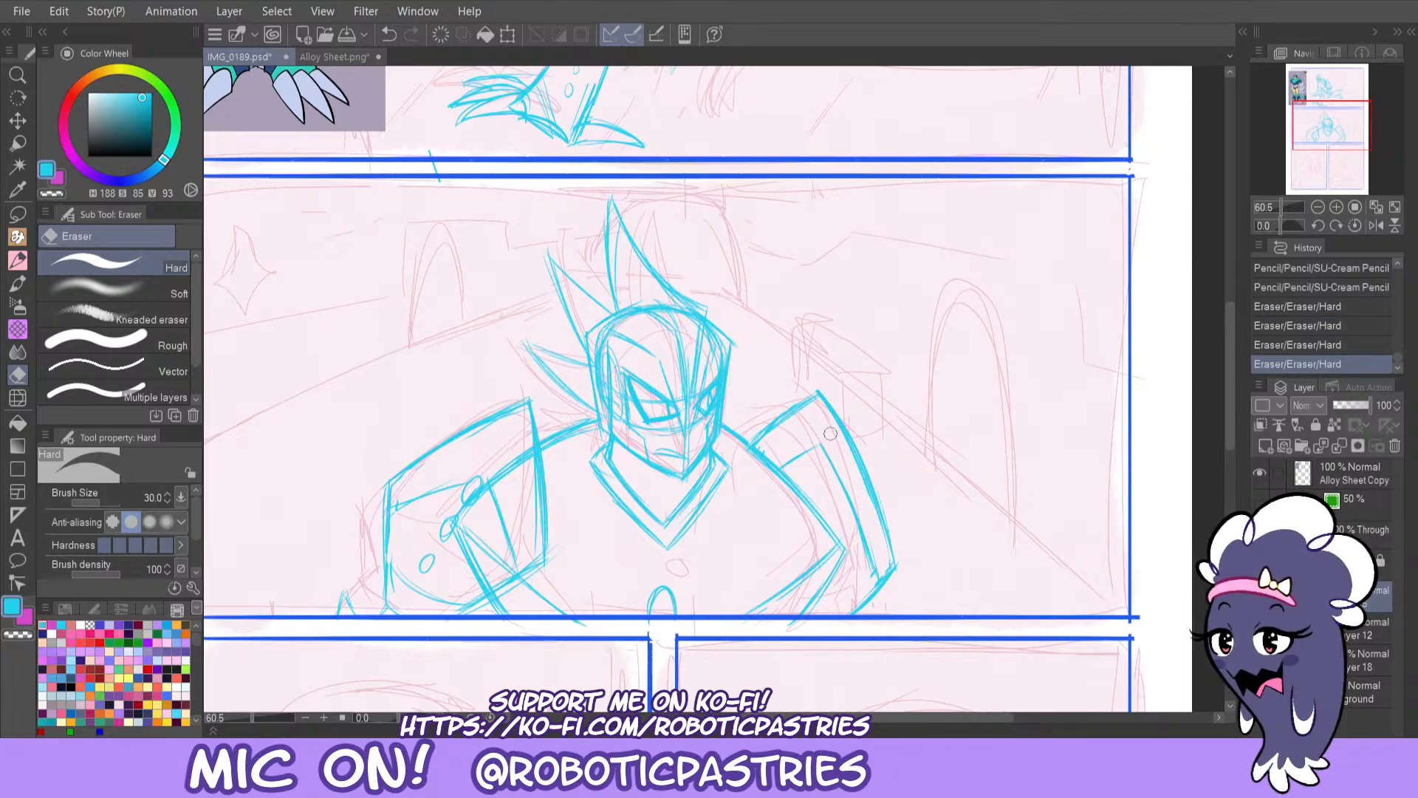
mouse_move(821, 386)
mouse_down()
mouse_move(757, 441)
mouse_move(802, 413)
mouse_move(757, 446)
mouse_move(803, 410)
mouse_up()
key(p)
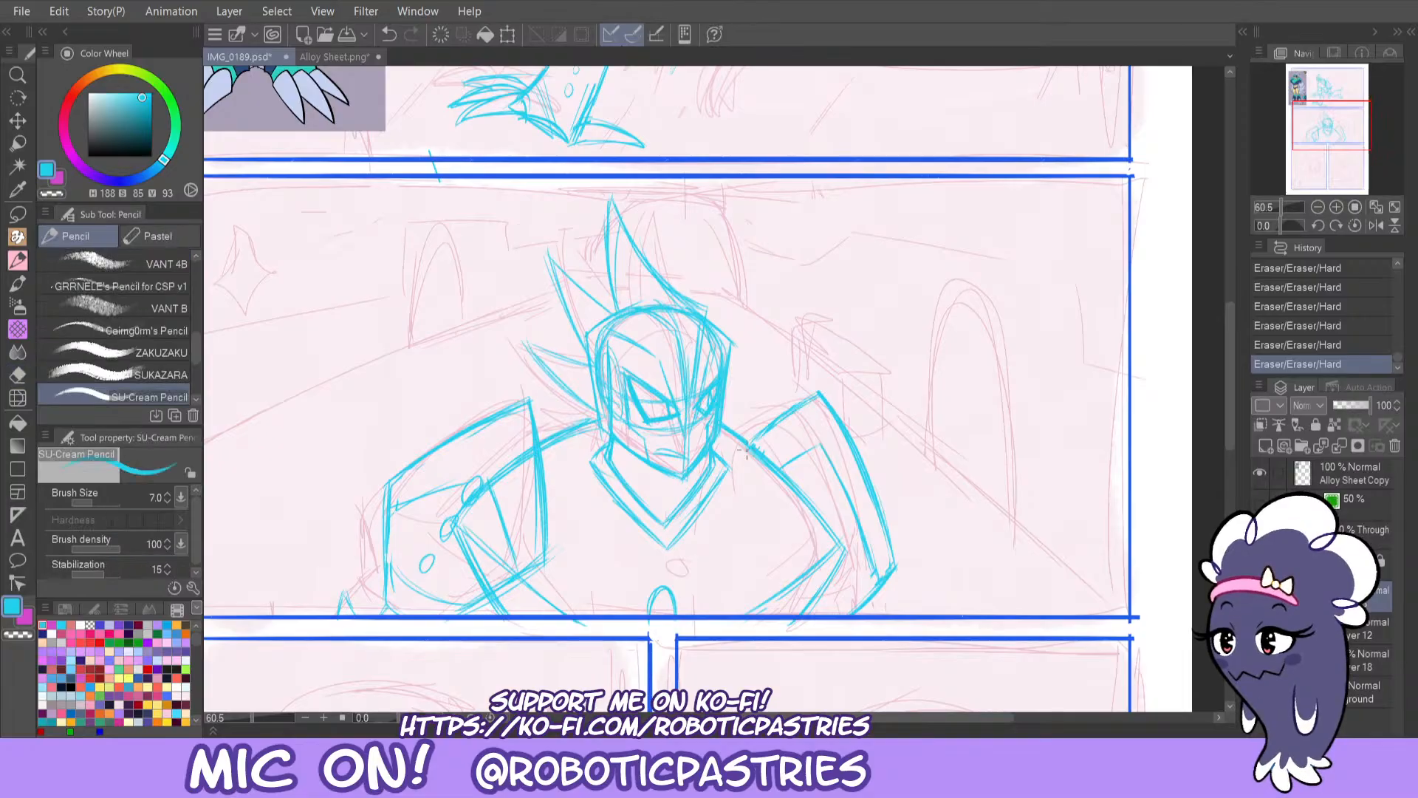
drag(746, 452, 787, 418)
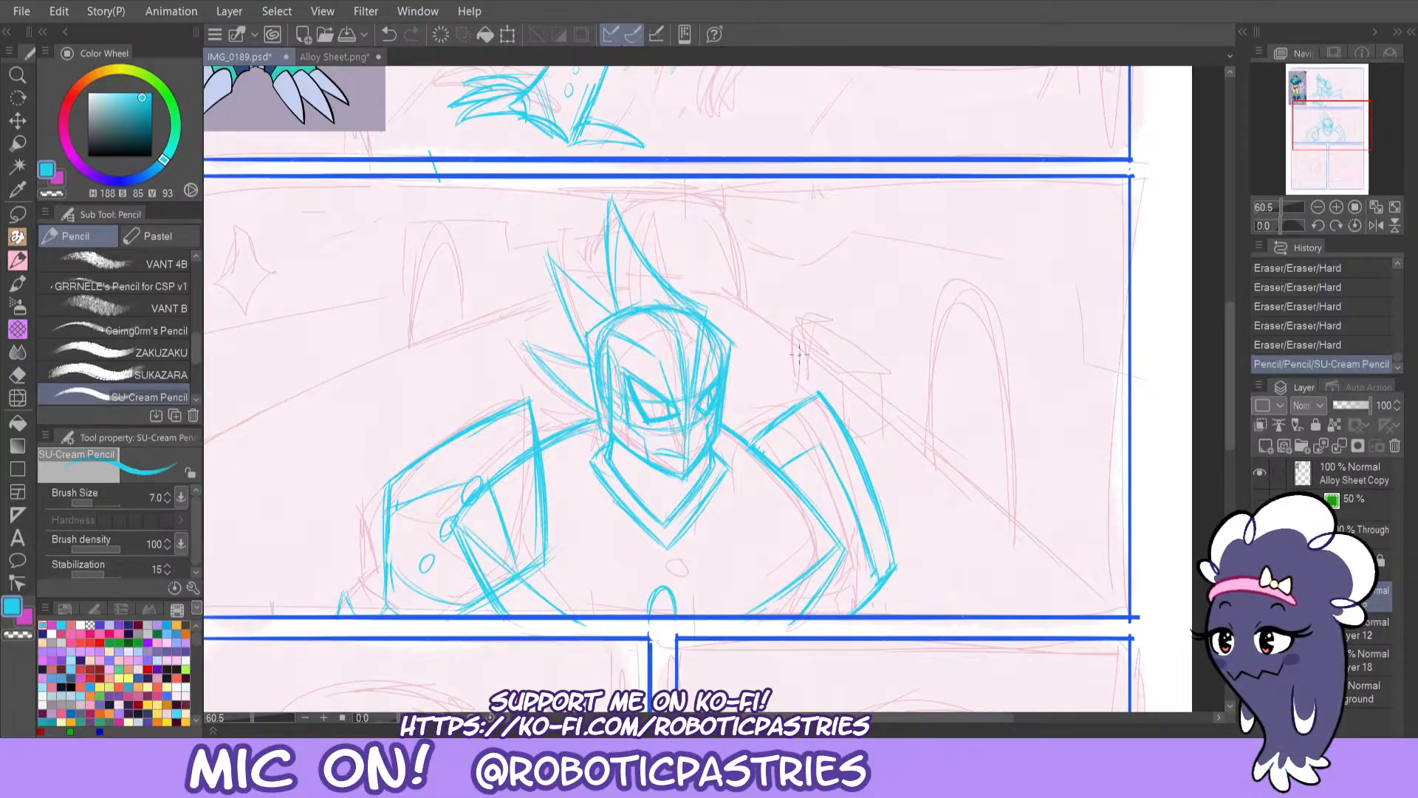
Strengthen the head crest's spikes and add a small stroke to the lower mask in the second panel.
mouse_move(1341, 124)
mouse_down()
mouse_move(1340, 159)
mouse_move(1324, 85)
mouse_move(1335, 105)
mouse_up()
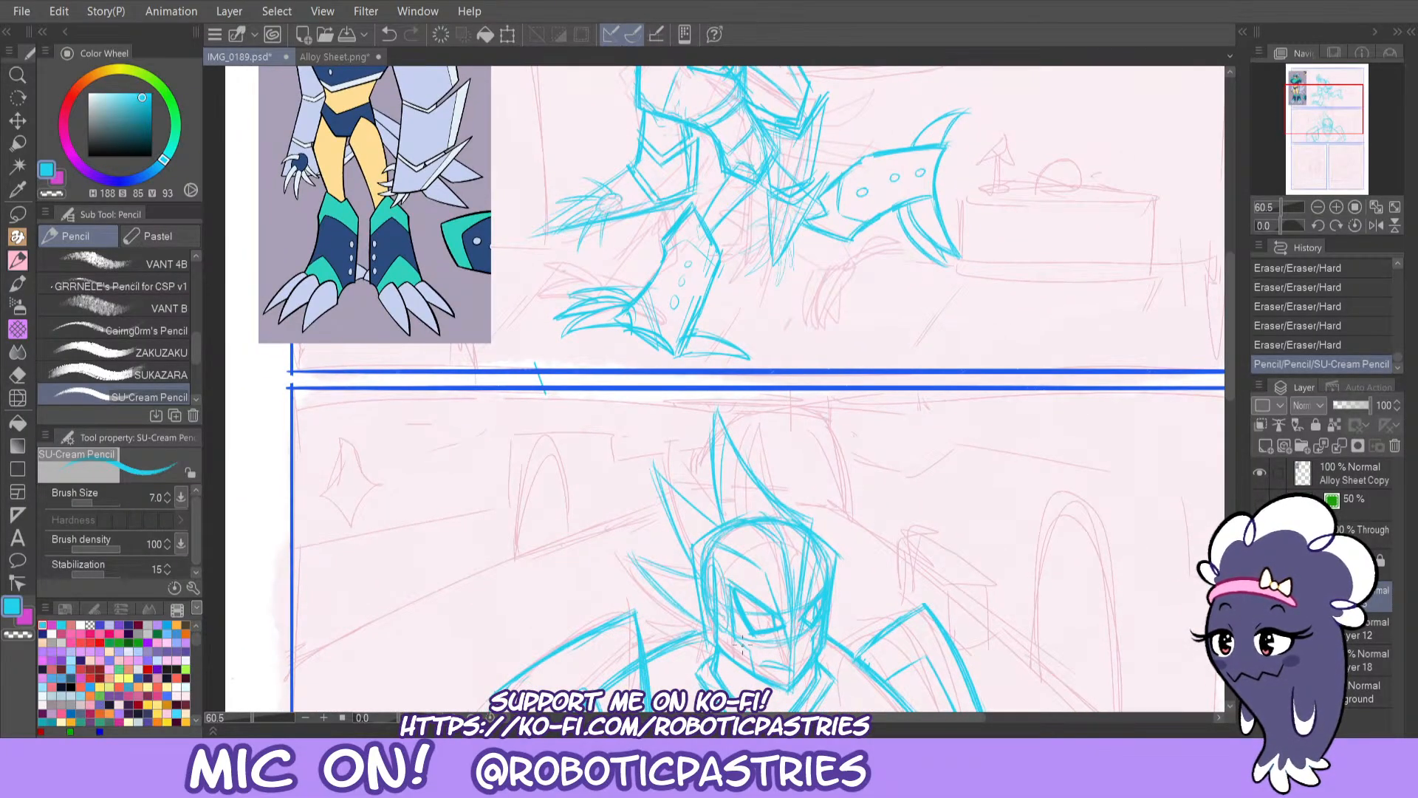
drag(743, 645, 744, 669)
mouse_move(655, 467)
mouse_down()
mouse_move(693, 545)
mouse_move(727, 518)
mouse_up()
key(ctrl+z)
mouse_move(721, 436)
mouse_down()
mouse_move(737, 524)
mouse_move(716, 435)
mouse_move(693, 541)
mouse_move(659, 467)
mouse_move(691, 531)
mouse_up()
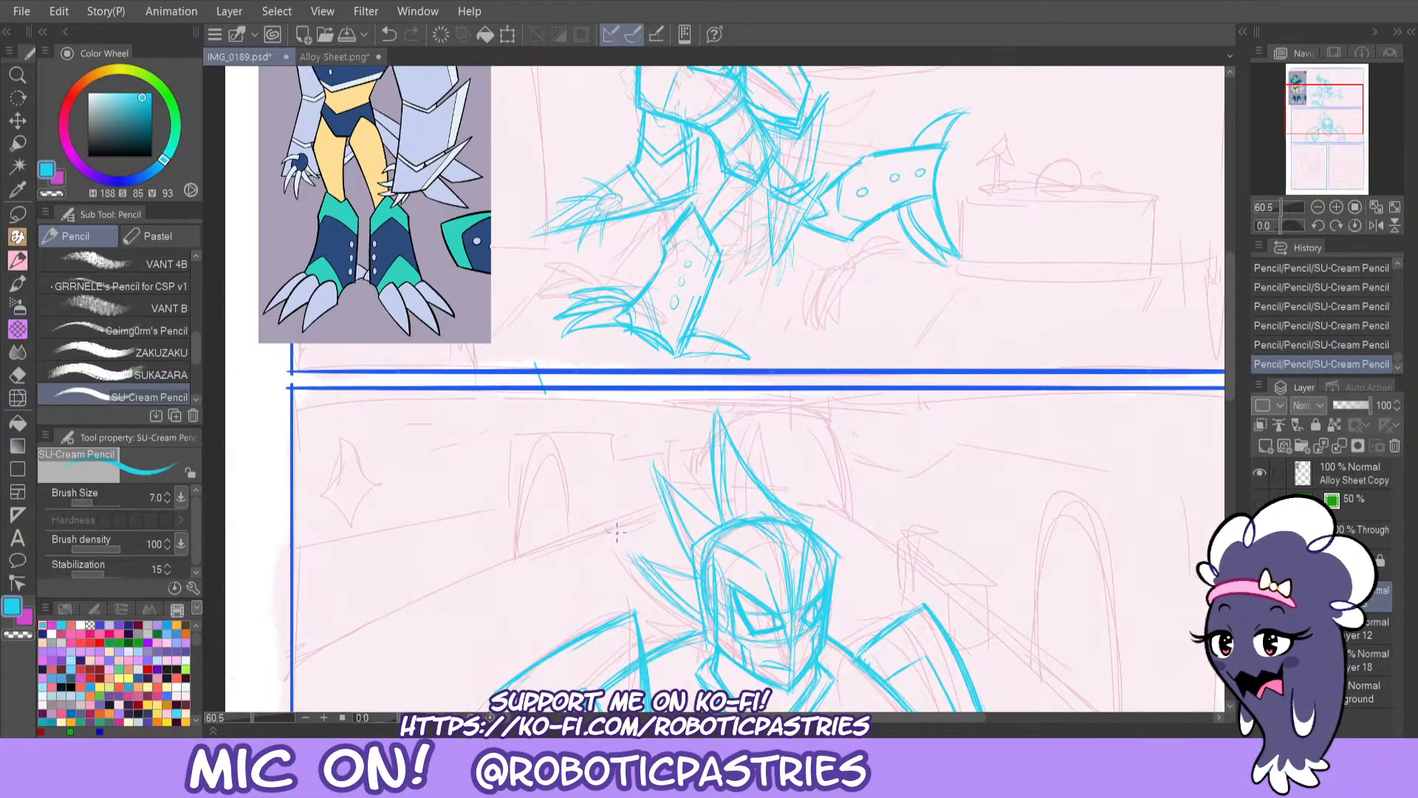
key(ctrl+z)
key(ctrl+y)
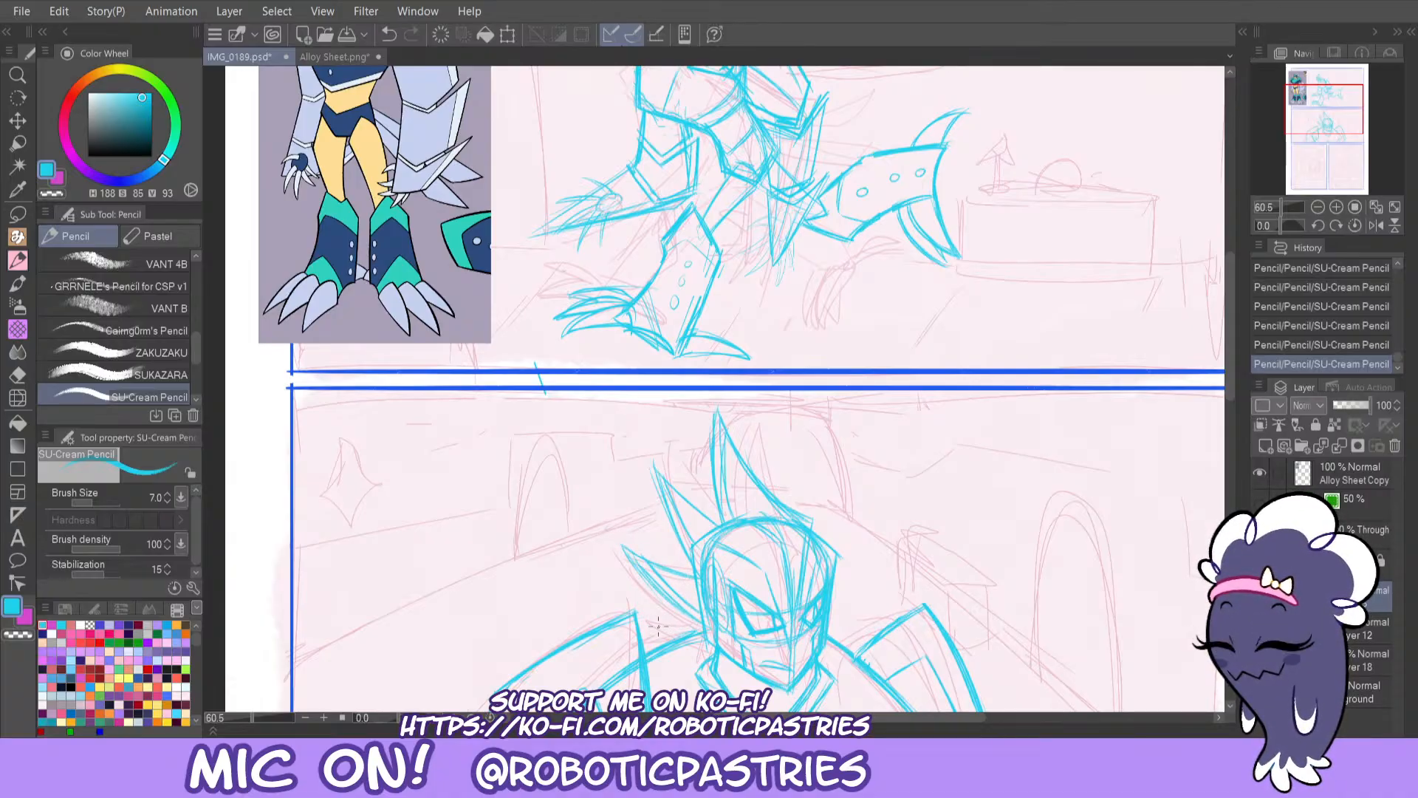
Draw a cyan construction circle for the character's head over the rough in the bottom row's left comic panel.
mouse_move(1353, 118)
mouse_down()
mouse_move(1362, 105)
mouse_move(1356, 181)
mouse_move(1339, 159)
mouse_up()
mouse_move(494, 360)
mouse_down()
mouse_move(648, 340)
mouse_move(602, 257)
mouse_move(646, 309)
mouse_move(547, 255)
mouse_move(509, 285)
mouse_move(540, 275)
mouse_up()
key(ctrl+z)
key(ctrl+z)
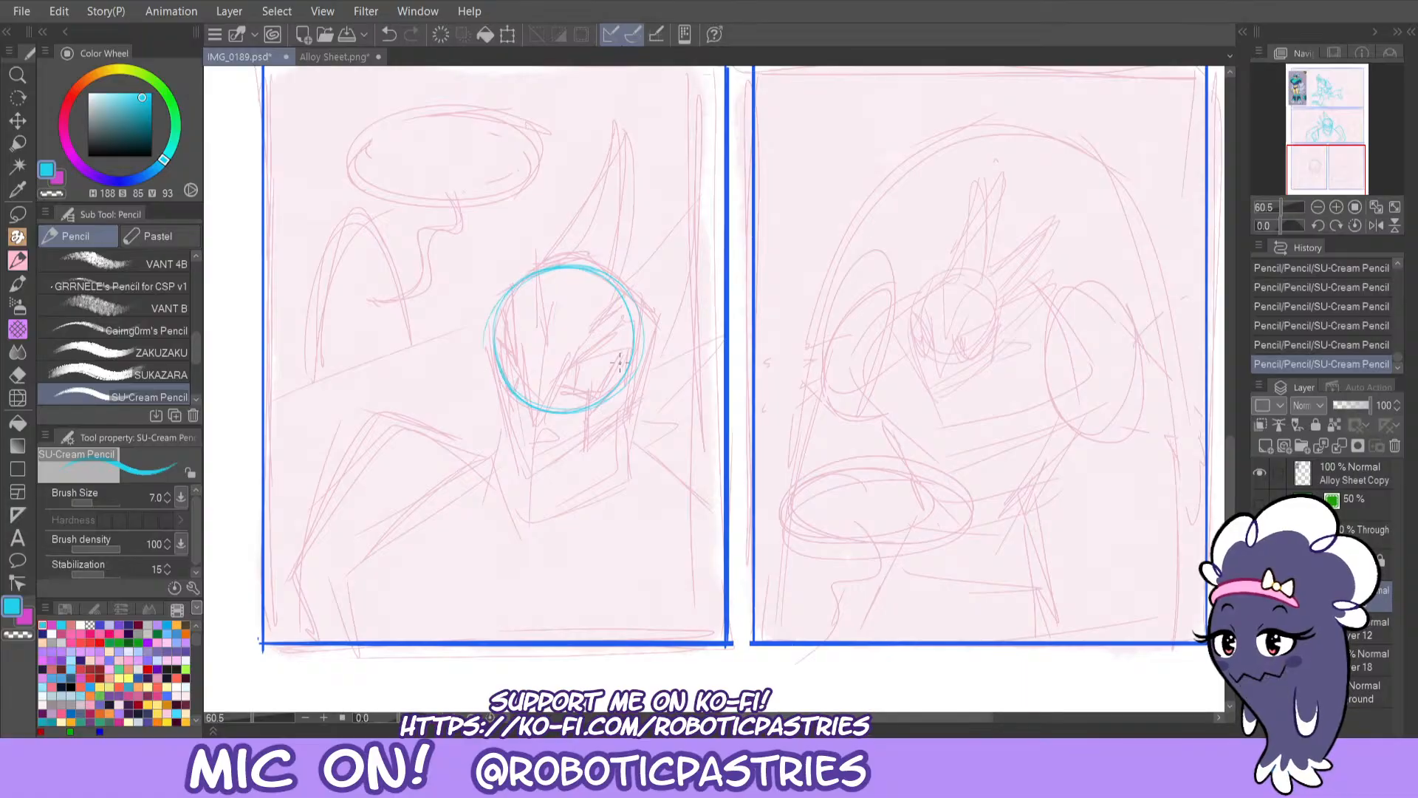
Add a side-plane line inside the head circle's right edge and a curved vertical centre line.
drag(619, 362, 641, 314)
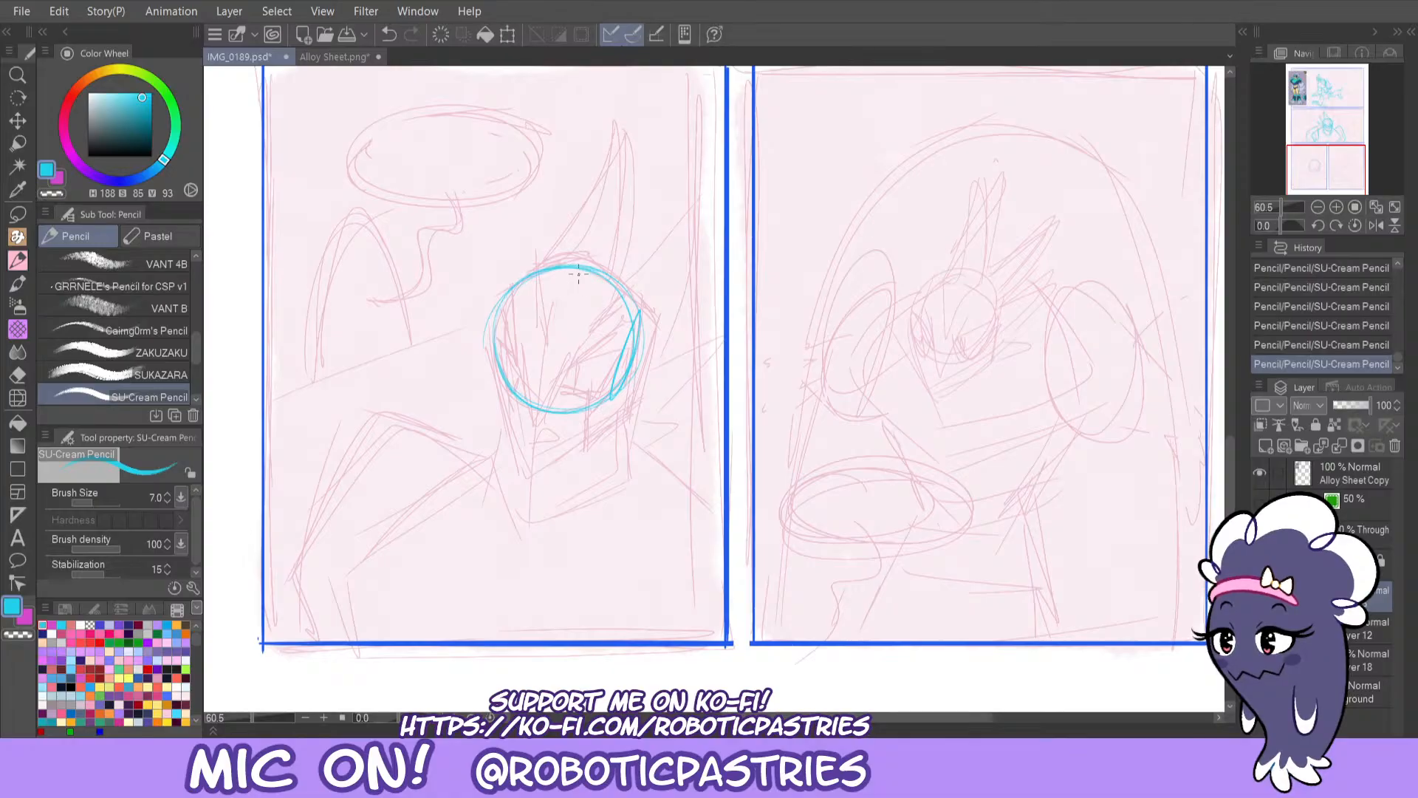
mouse_move(572, 275)
mouse_down()
mouse_move(546, 392)
mouse_move(593, 261)
mouse_move(575, 272)
mouse_move(540, 425)
mouse_move(555, 304)
mouse_move(575, 271)
mouse_up()
key(ctrl+z)
key(ctrl+z)
Draw a slightly tilted eye line across the head circle.
mouse_move(500, 340)
mouse_down()
mouse_move(642, 356)
mouse_move(596, 342)
mouse_move(532, 362)
mouse_move(608, 367)
mouse_up()
key(ctrl+z)
key(ctrl+z)
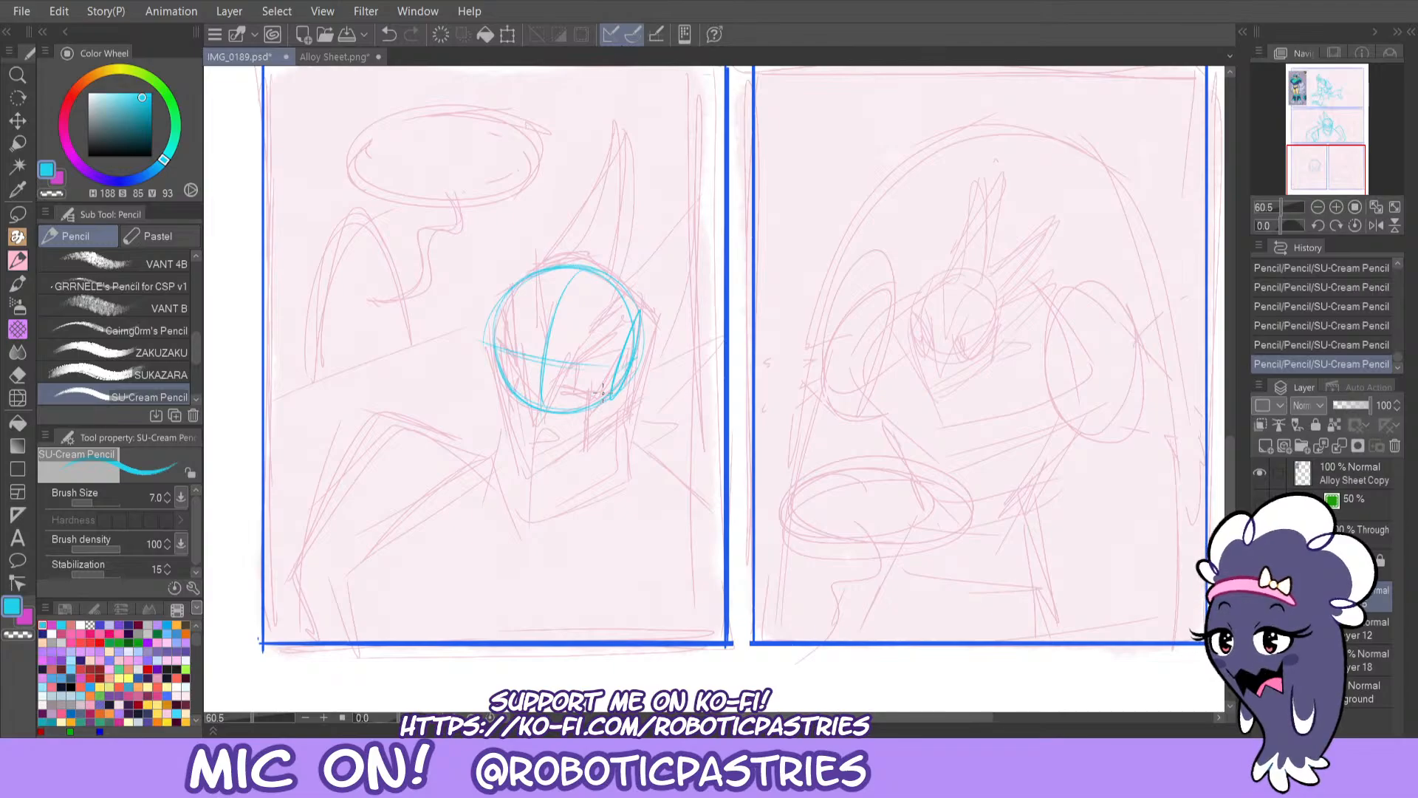
drag(494, 347, 613, 371)
key(ctrl+z)
key(ctrl+z)
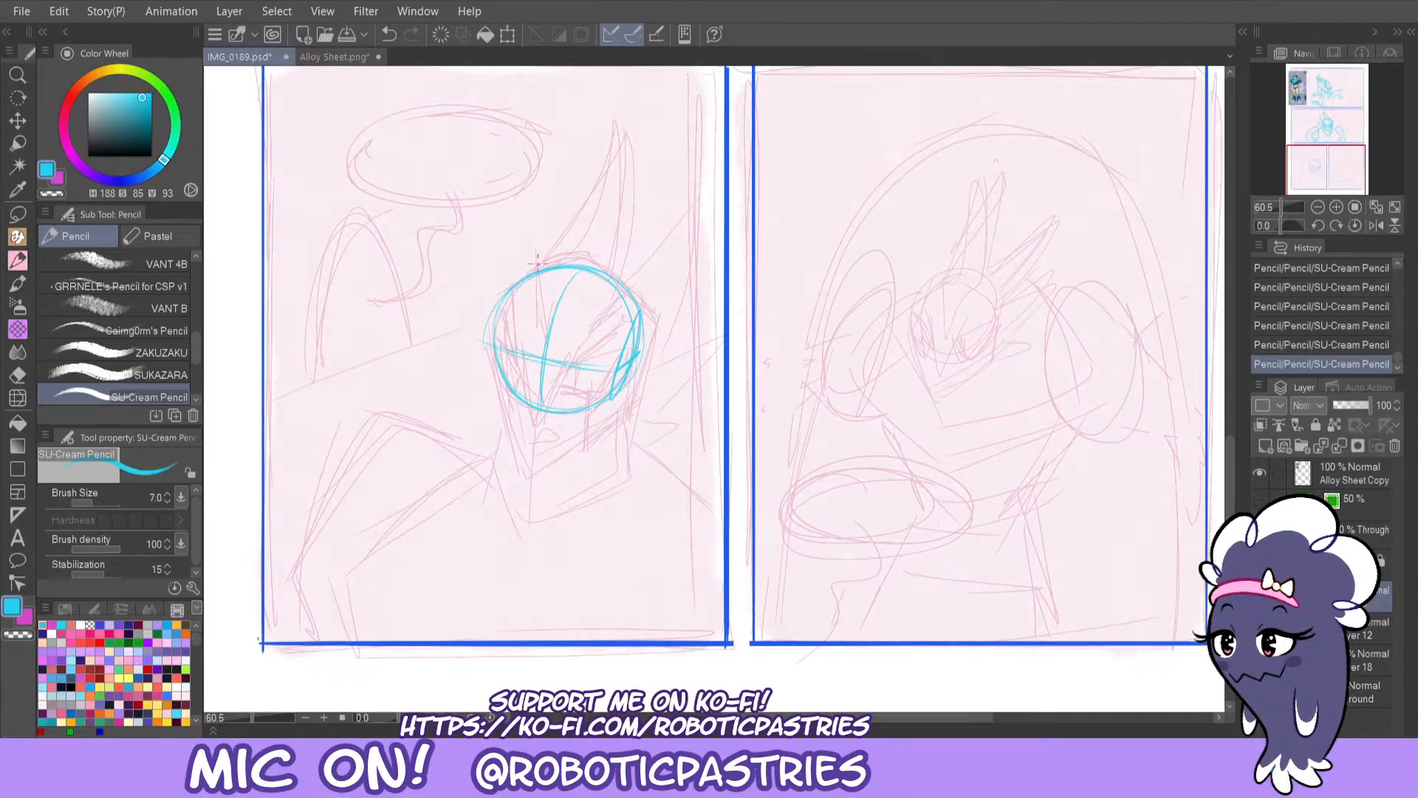
Retrace the left side of the head circle to round it out.
key(ctrl+z)
mouse_move(490, 346)
mouse_down()
mouse_move(496, 303)
mouse_move(508, 401)
mouse_up()
key(ctrl+z)
drag(491, 329, 494, 345)
key(ctrl+z)
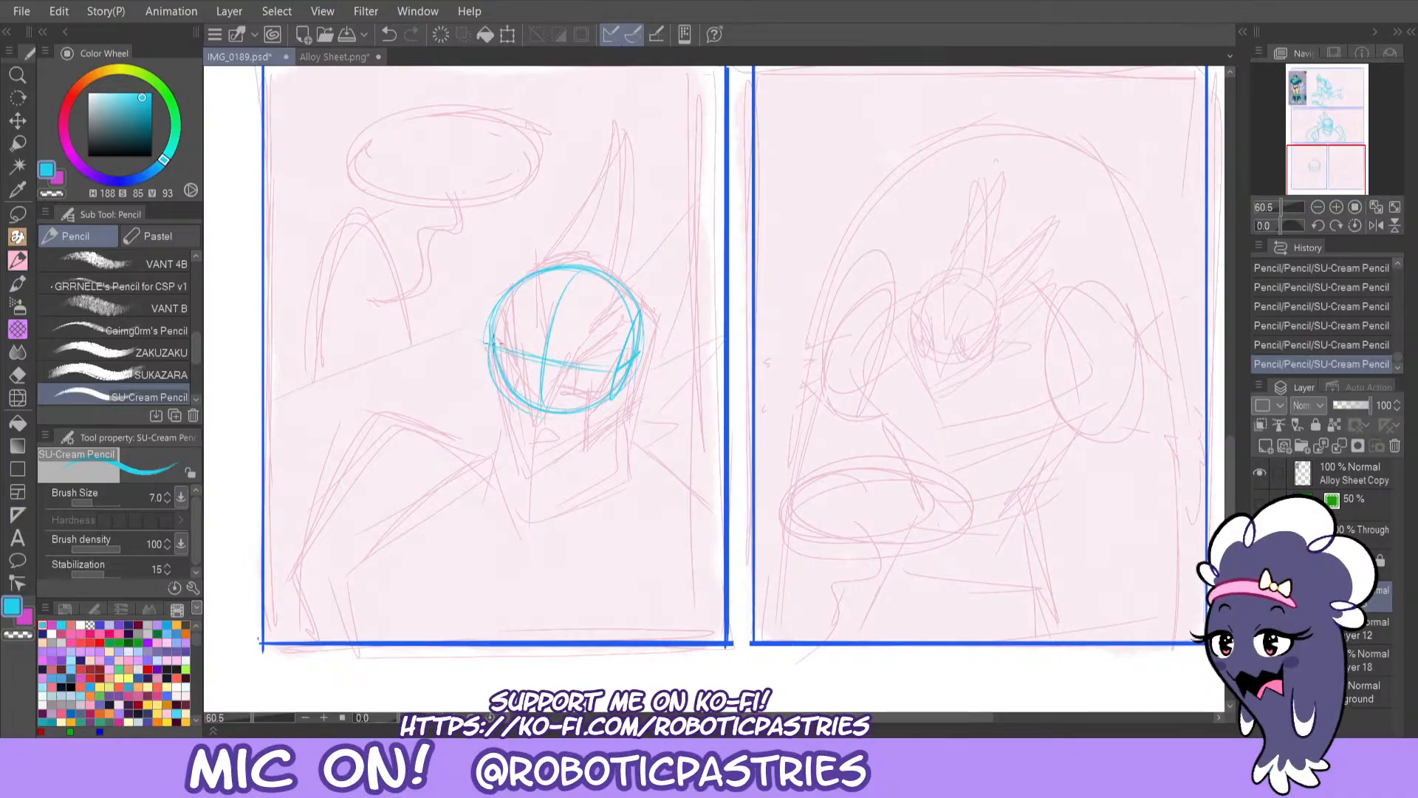
key(ctrl+z)
mouse_move(487, 336)
mouse_down()
mouse_move(538, 413)
mouse_move(489, 357)
mouse_move(626, 398)
mouse_move(602, 380)
mouse_move(630, 378)
mouse_up()
key(ctrl+z)
key(ctrl+z)
key(ctrl+z)
key(ctrl+z)
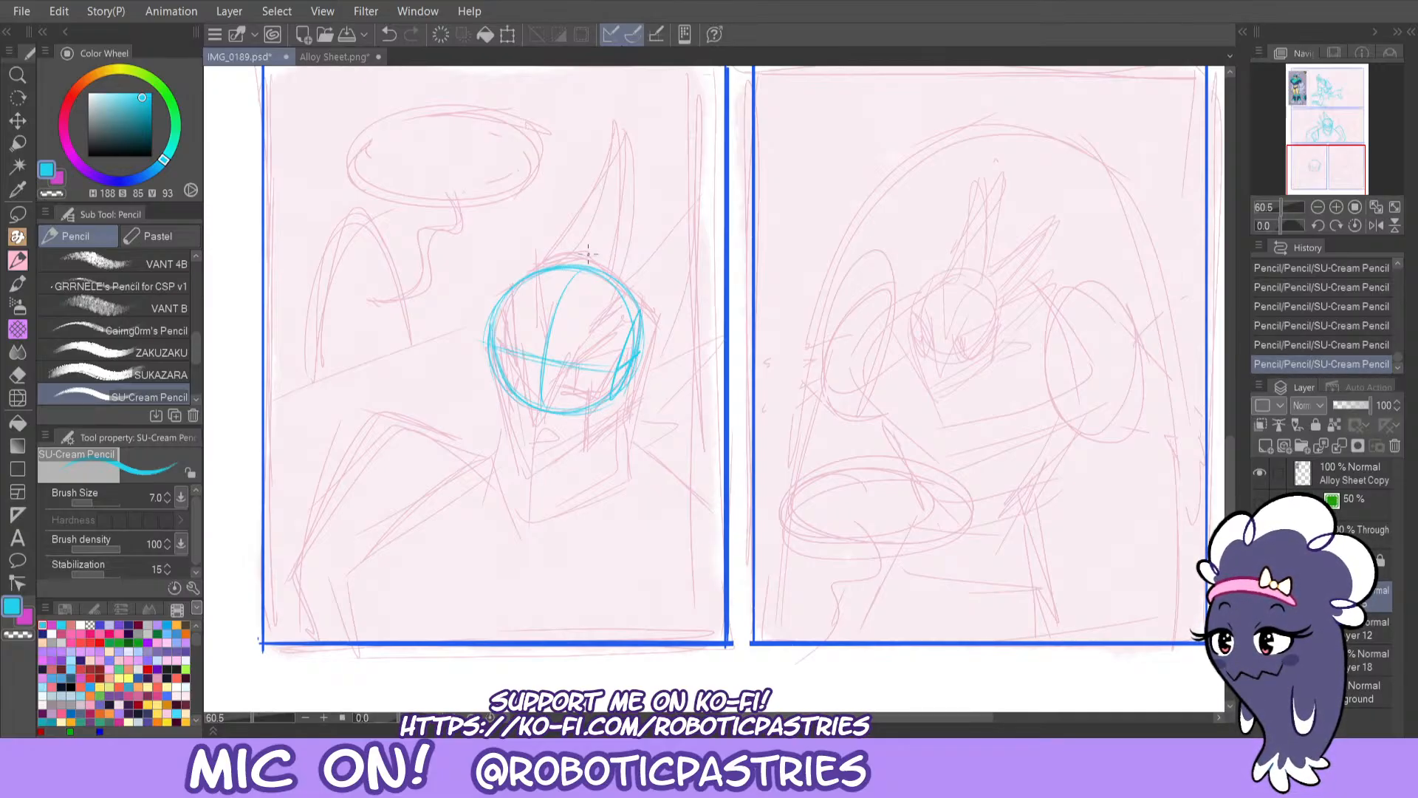
Clean up the head circle's upper right edge with the eraser and restroke it in pencil.
key(e)
mouse_move(640, 306)
mouse_down()
mouse_move(616, 323)
mouse_move(621, 311)
mouse_up()
key(p)
key(p)
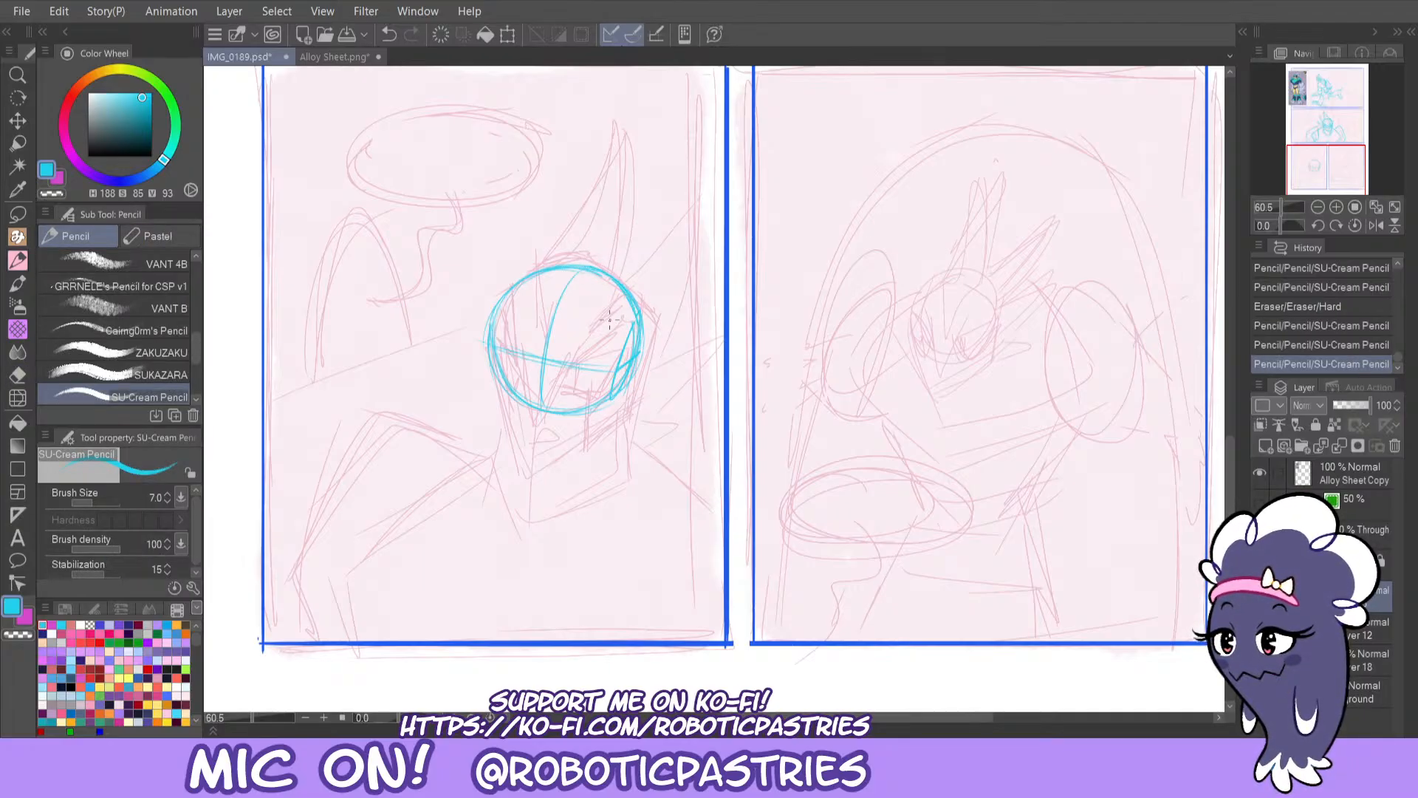
key(ctrl+z)
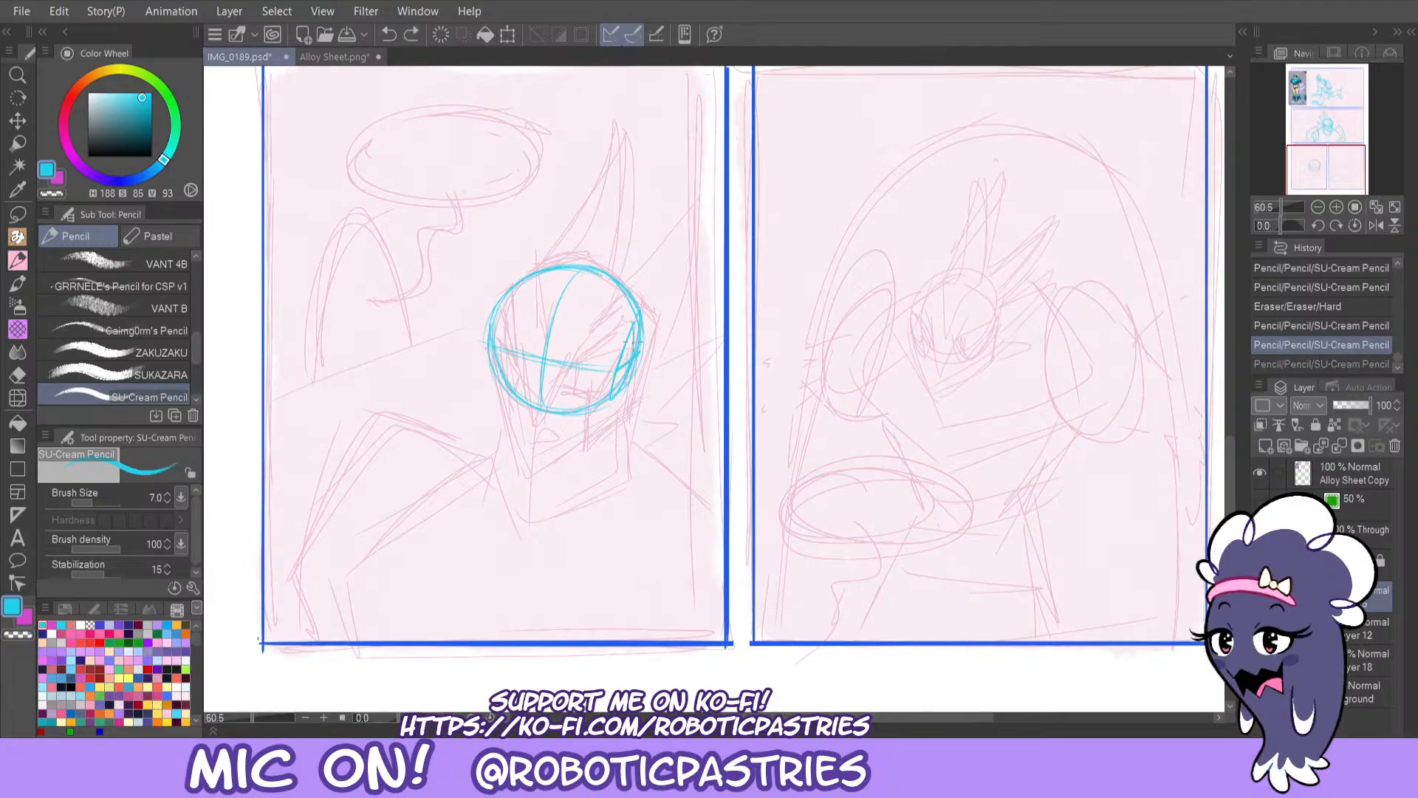
Refine the side plane on the head circle's right, retouch the top edge, and erase stray marks at its upper left.
key(e)
drag(635, 340, 627, 367)
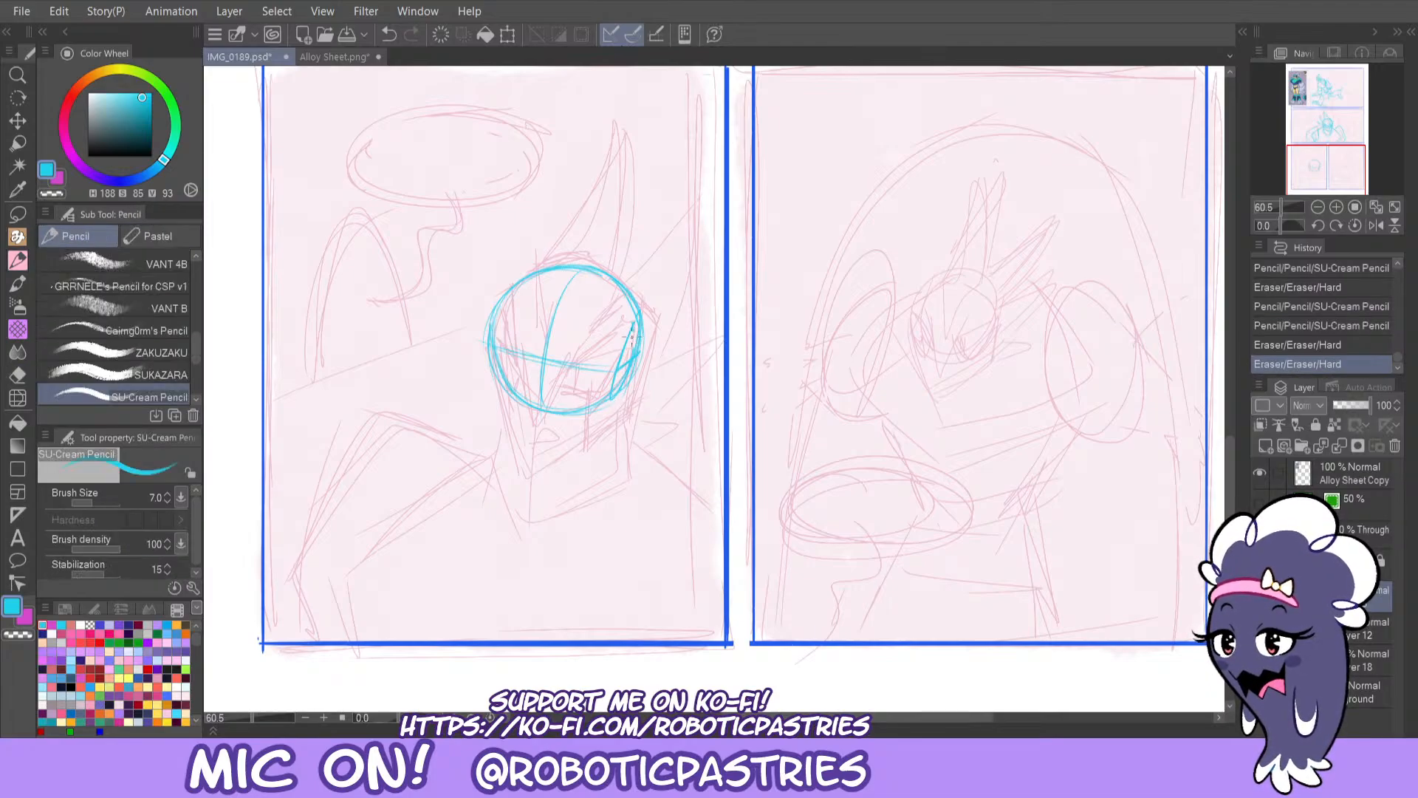
key(p)
mouse_move(631, 332)
mouse_down()
mouse_move(613, 397)
mouse_move(606, 333)
mouse_up()
drag(618, 272, 580, 285)
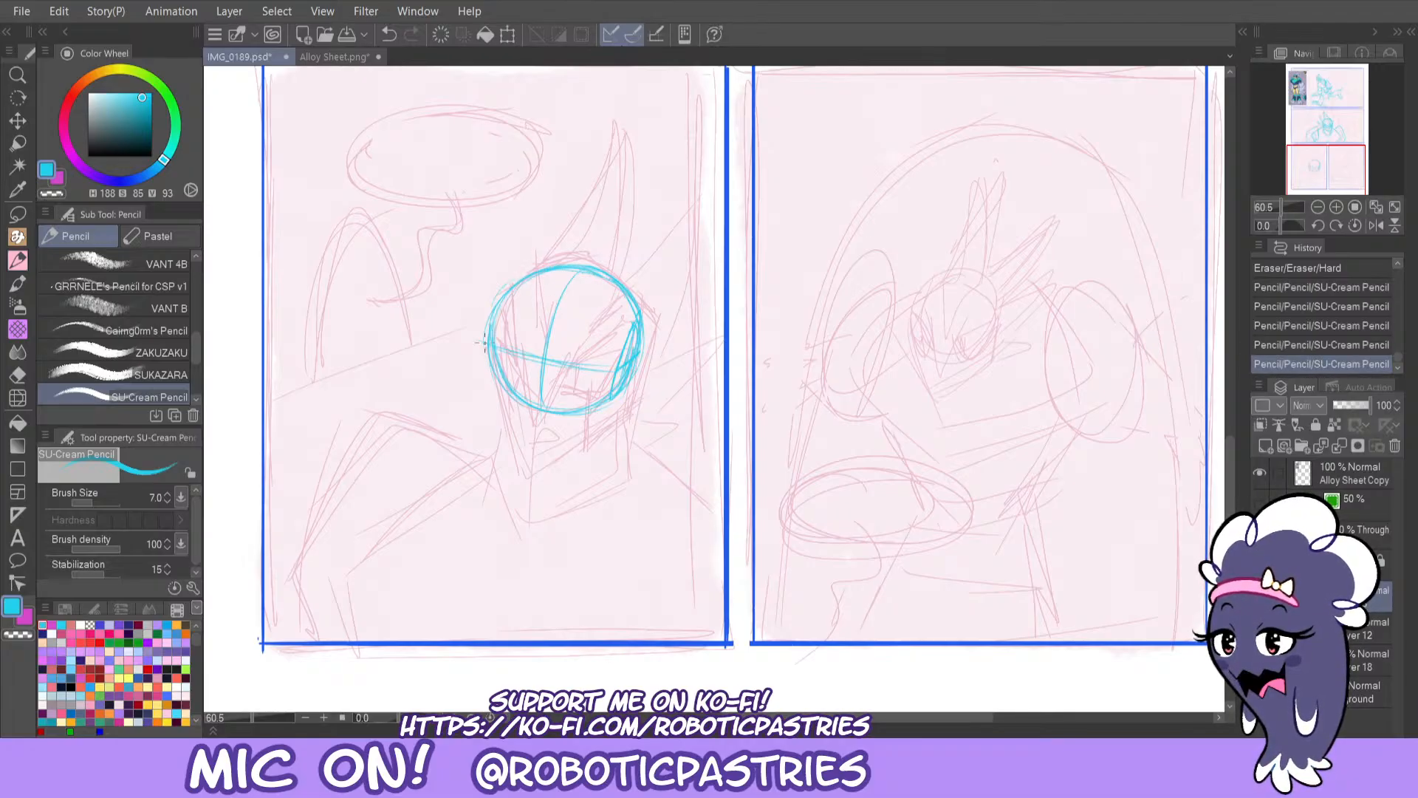
key(e)
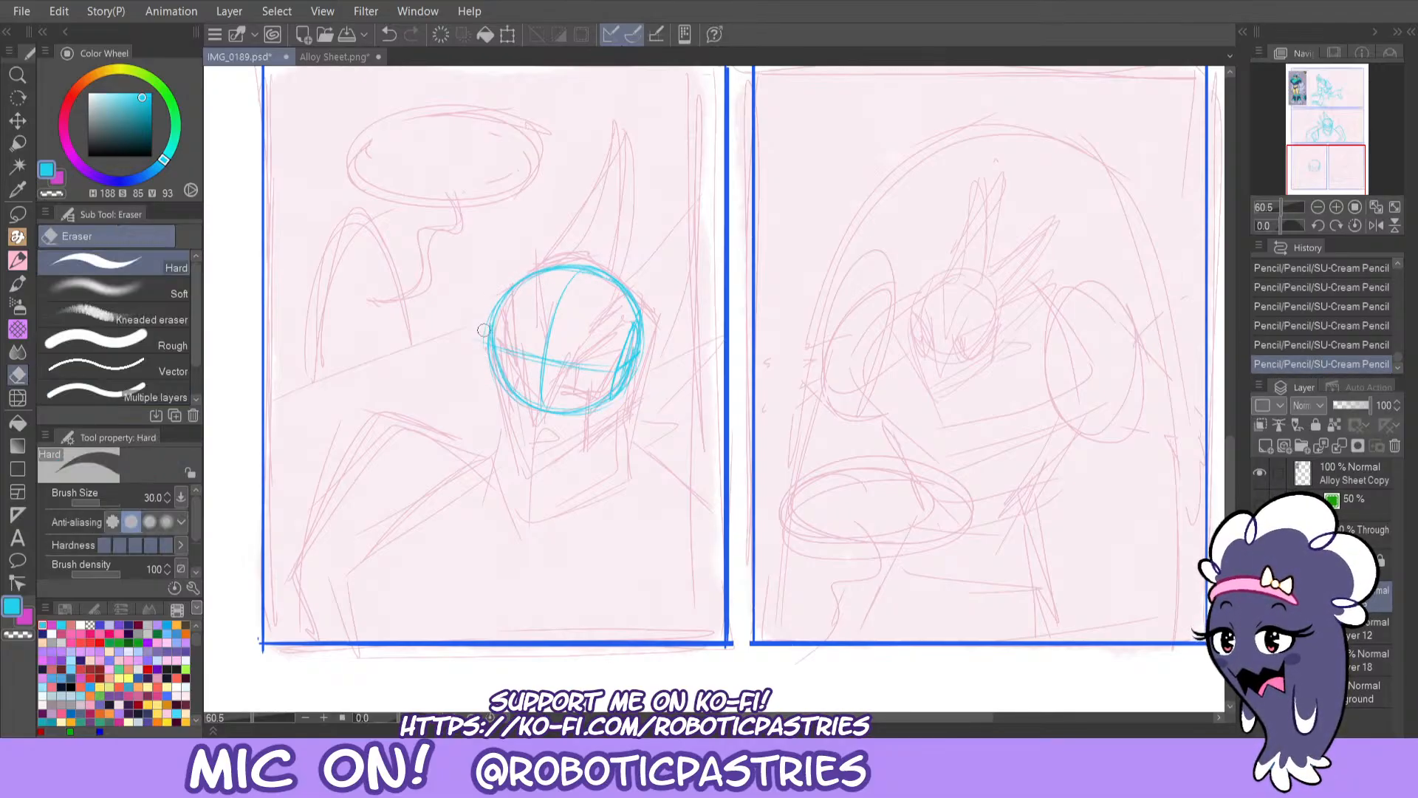
drag(491, 292, 500, 267)
Extend the face's centre line below the head circle down to the chin.
key(p)
key(p)
mouse_move(635, 323)
mouse_down()
mouse_move(612, 399)
mouse_move(536, 405)
mouse_move(526, 473)
mouse_up()
key(ctrl+z)
key(ctrl+z)
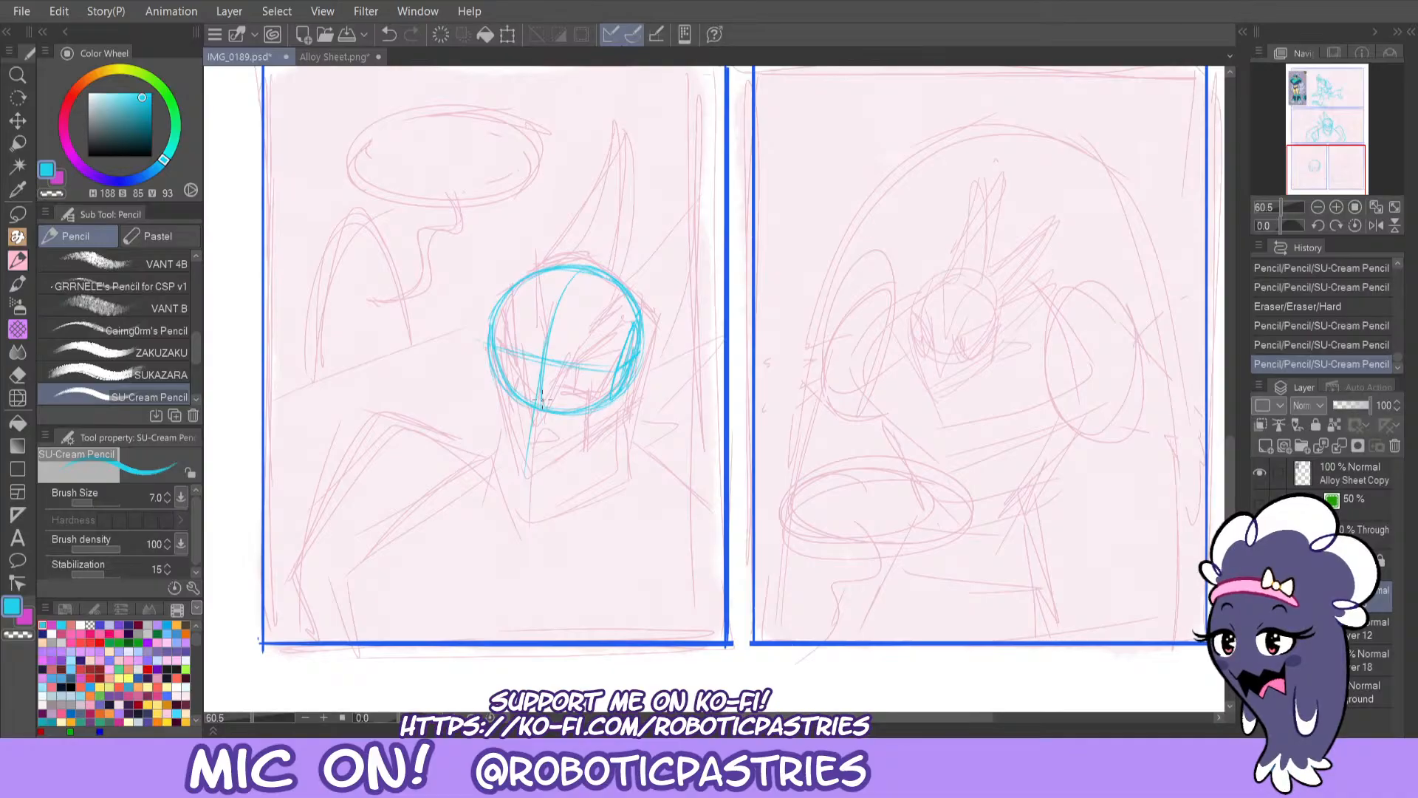
key(ctrl+z)
drag(542, 325, 532, 484)
key(ctrl+z)
drag(540, 336, 527, 472)
Draw the left side of the face from the temple down past the cheek towards the chin.
drag(496, 295, 489, 363)
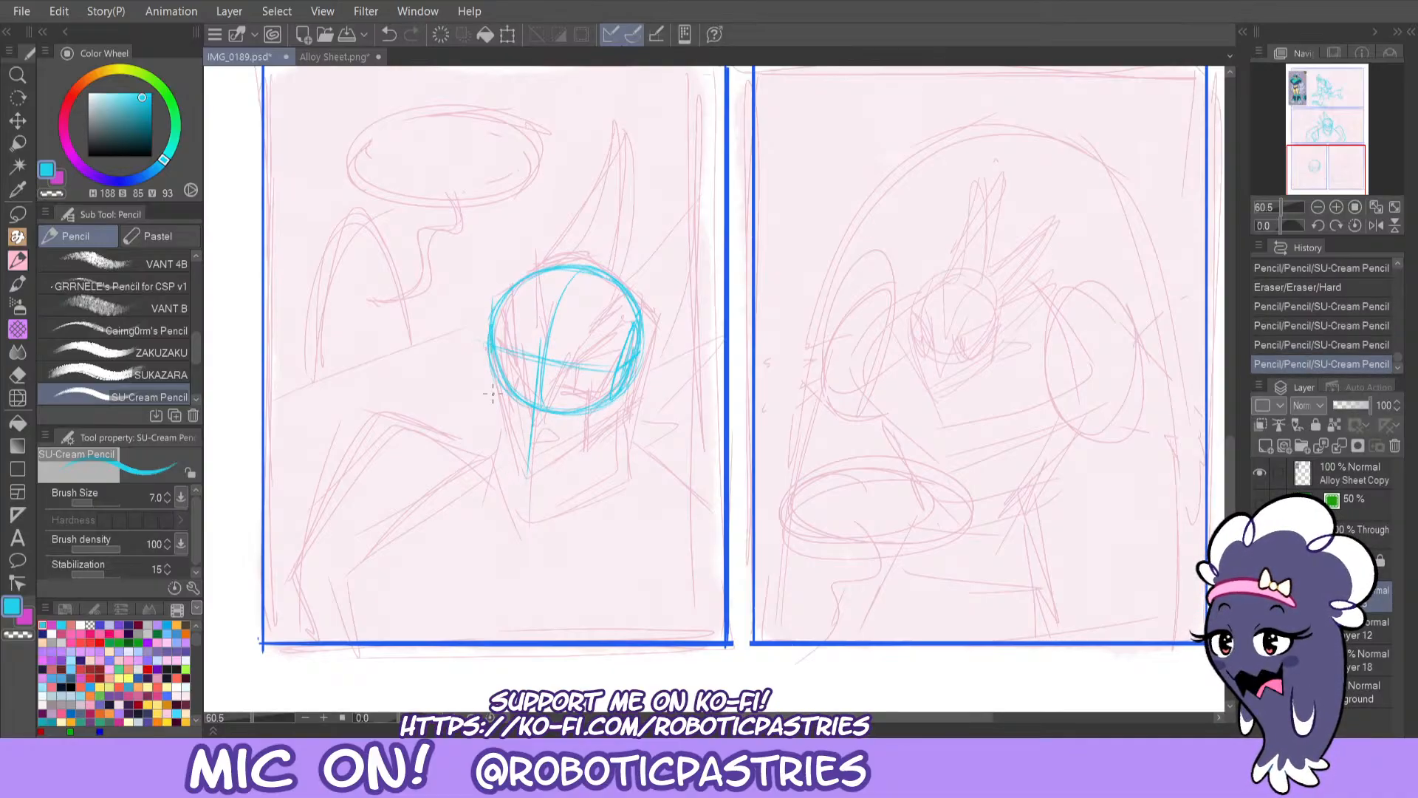
key(ctrl+z)
drag(495, 292, 487, 402)
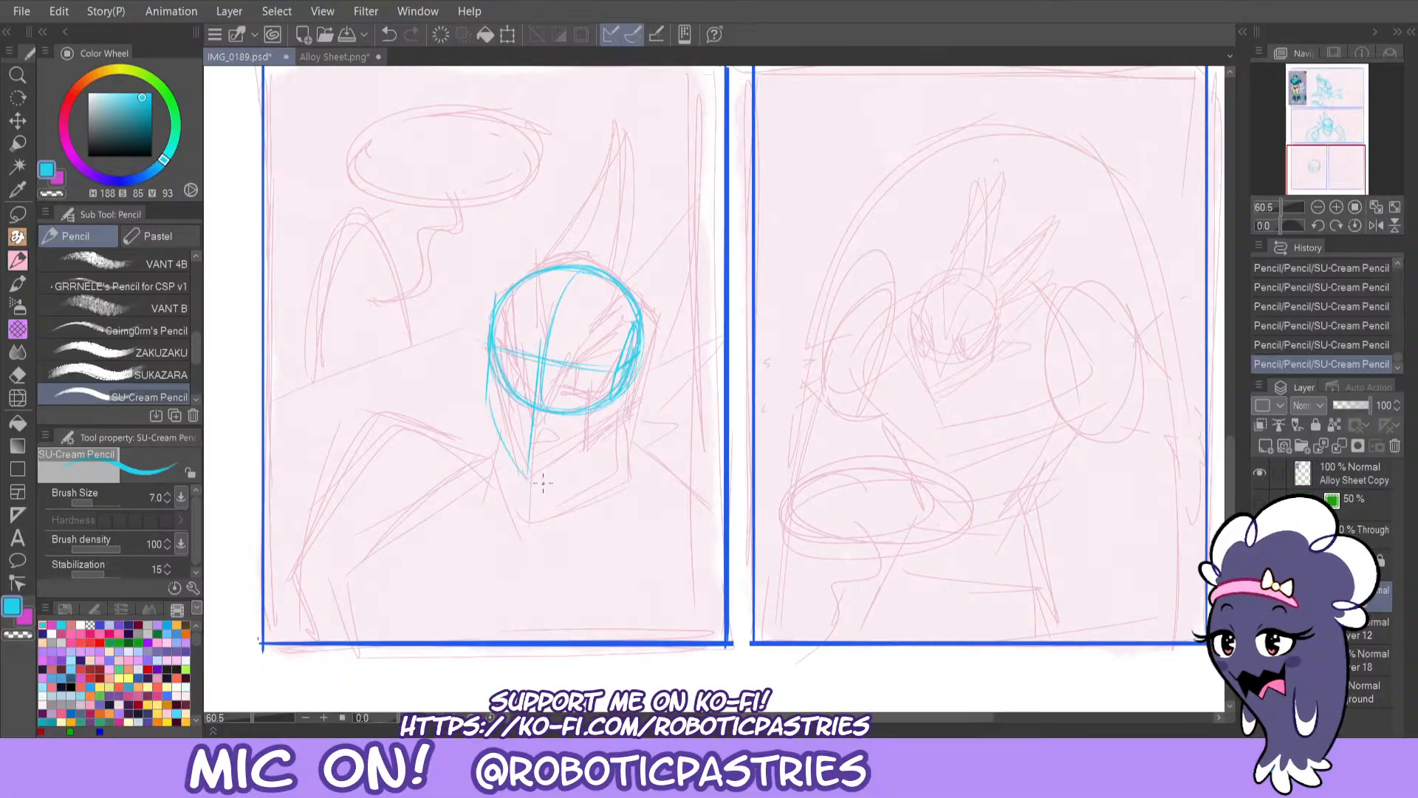
key(ctrl+z)
key(ctrl+z)
key(ctrl+z)
key(ctrl+y)
key(ctrl+y)
key(ctrl+y)
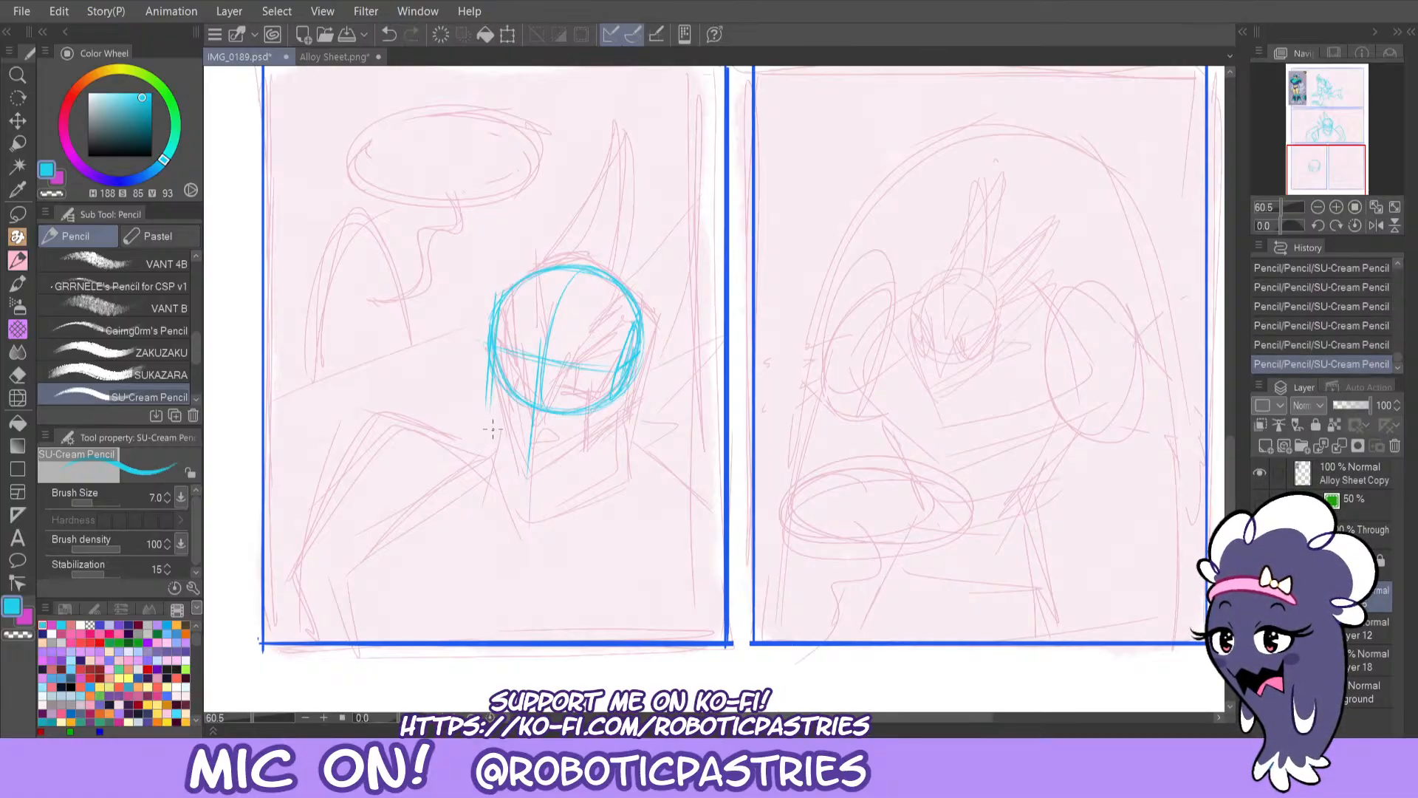
key(ctrl+z)
mouse_move(492, 349)
mouse_down()
mouse_move(496, 433)
mouse_move(527, 471)
mouse_up()
Try out jaw lines from the chin up the right side of the face.
mouse_move(493, 413)
mouse_down()
mouse_move(520, 466)
mouse_move(612, 434)
mouse_up()
key(ctrl+z)
key(ctrl+z)
mouse_move(528, 472)
mouse_down()
mouse_move(629, 401)
mouse_move(528, 471)
mouse_move(615, 424)
mouse_move(580, 449)
mouse_move(633, 376)
mouse_move(636, 325)
mouse_move(611, 428)
mouse_move(645, 307)
mouse_move(639, 384)
mouse_move(622, 407)
mouse_up()
key(ctrl+z)
drag(645, 326, 612, 433)
key(ctrl+z)
key(ctrl+z)
Draw the jaw from a pointed chin up both sides of the face and retrace the top of the head.
mouse_move(528, 473)
mouse_down()
mouse_move(627, 402)
mouse_move(604, 431)
mouse_move(619, 418)
mouse_move(498, 471)
mouse_move(529, 429)
mouse_move(527, 471)
mouse_move(488, 402)
mouse_up()
key(ctrl+z)
key(ctrl+z)
drag(528, 472, 488, 399)
mouse_move(530, 460)
mouse_down()
mouse_move(610, 433)
mouse_move(648, 331)
mouse_up()
mouse_move(545, 287)
mouse_down()
mouse_move(565, 263)
mouse_move(587, 272)
mouse_up()
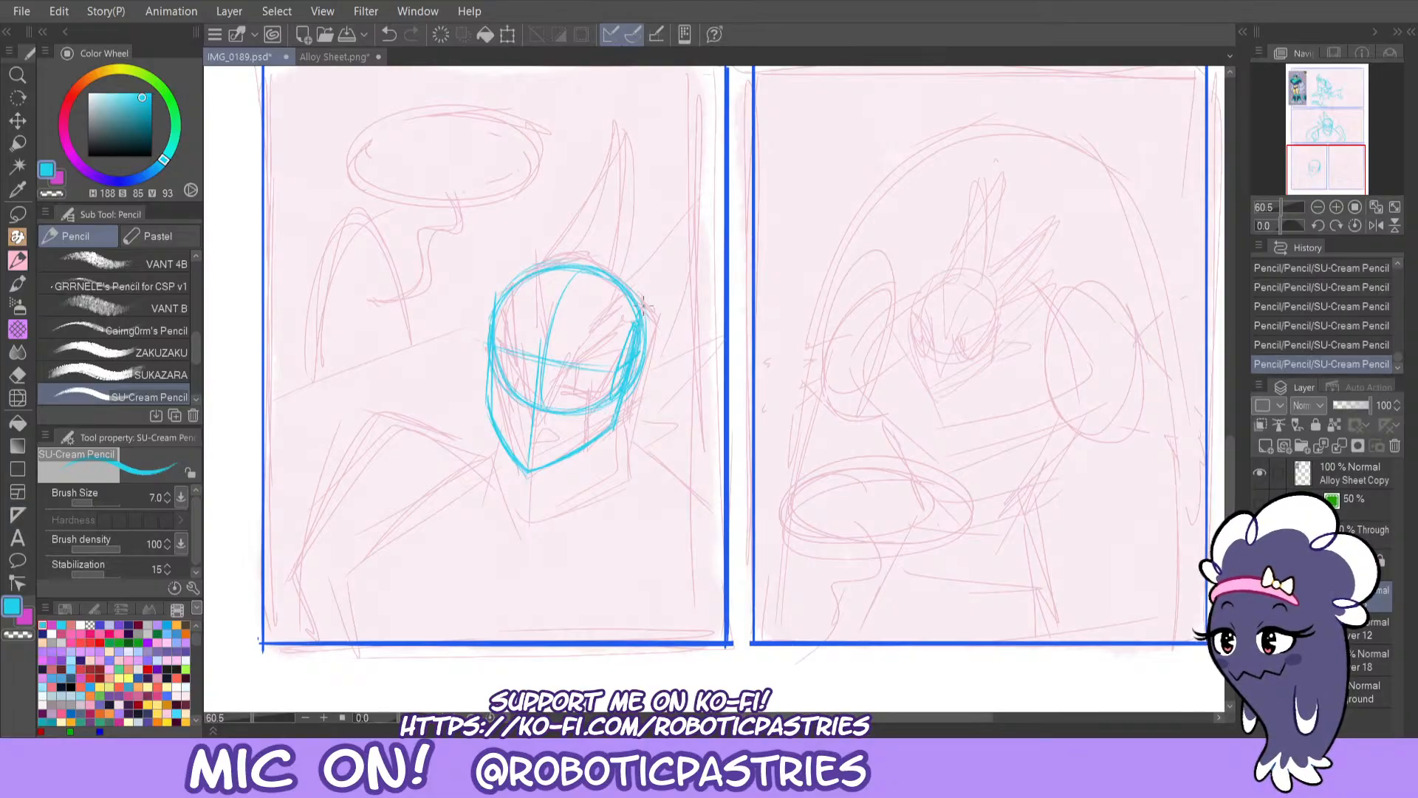
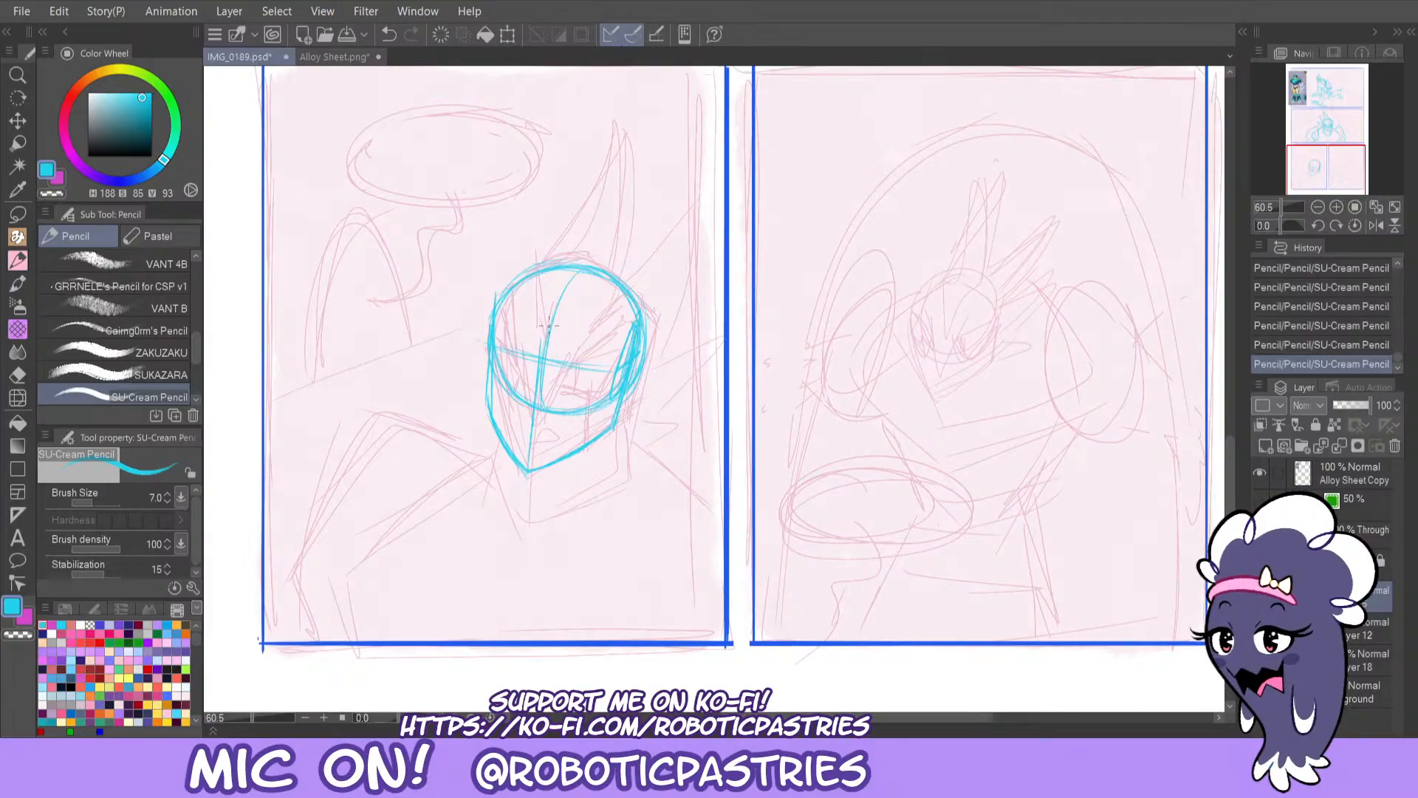
Thin the right jaw line with the eraser and restroke it from the chin to the cheek.
key(e)
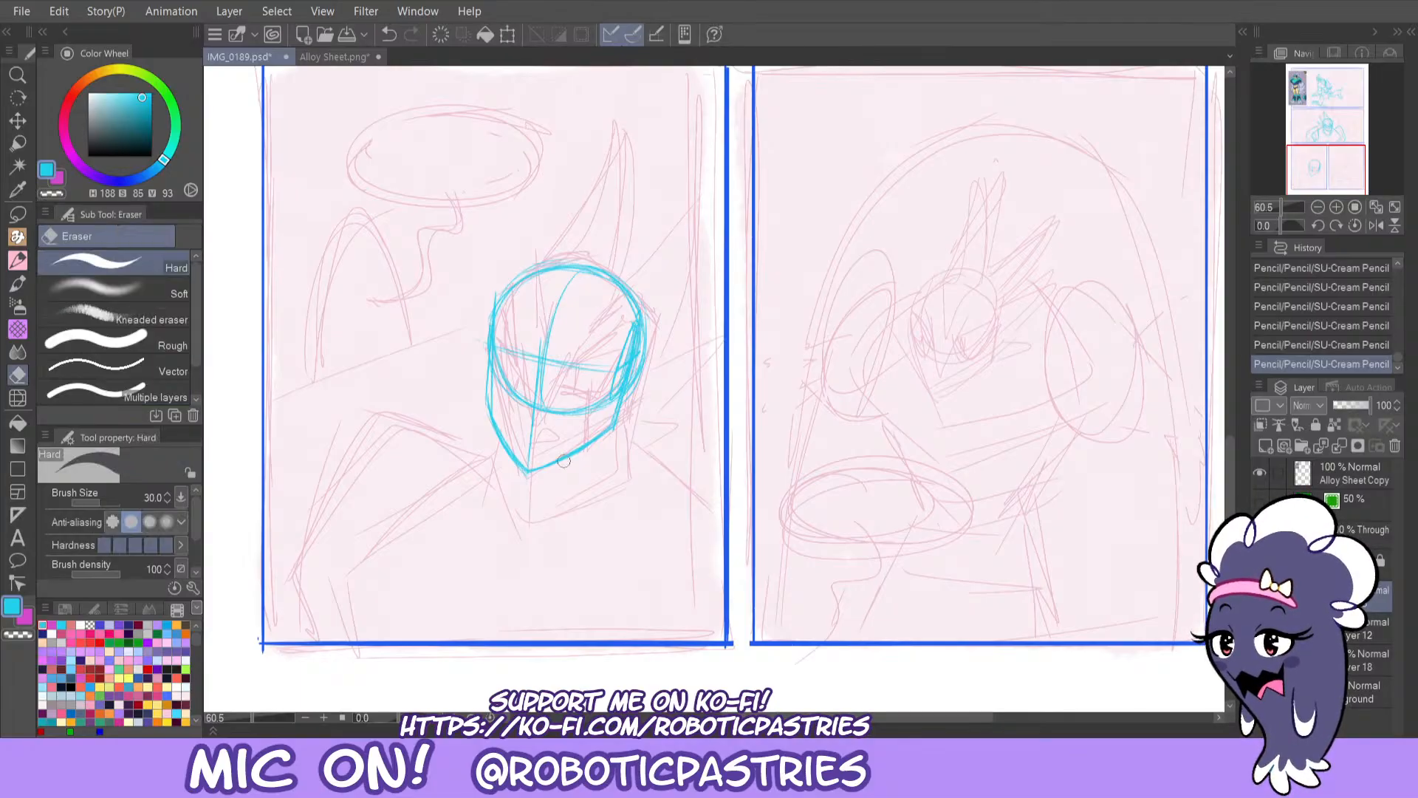
drag(563, 461, 613, 427)
key(p)
mouse_move(529, 473)
mouse_down()
mouse_move(613, 429)
mouse_move(526, 471)
mouse_move(616, 422)
mouse_up()
key(ctrl+z)
key(ctrl+z)
mouse_move(536, 467)
mouse_down()
mouse_move(636, 392)
mouse_move(547, 462)
mouse_move(614, 421)
mouse_up()
key(ctrl+z)
key(ctrl+z)
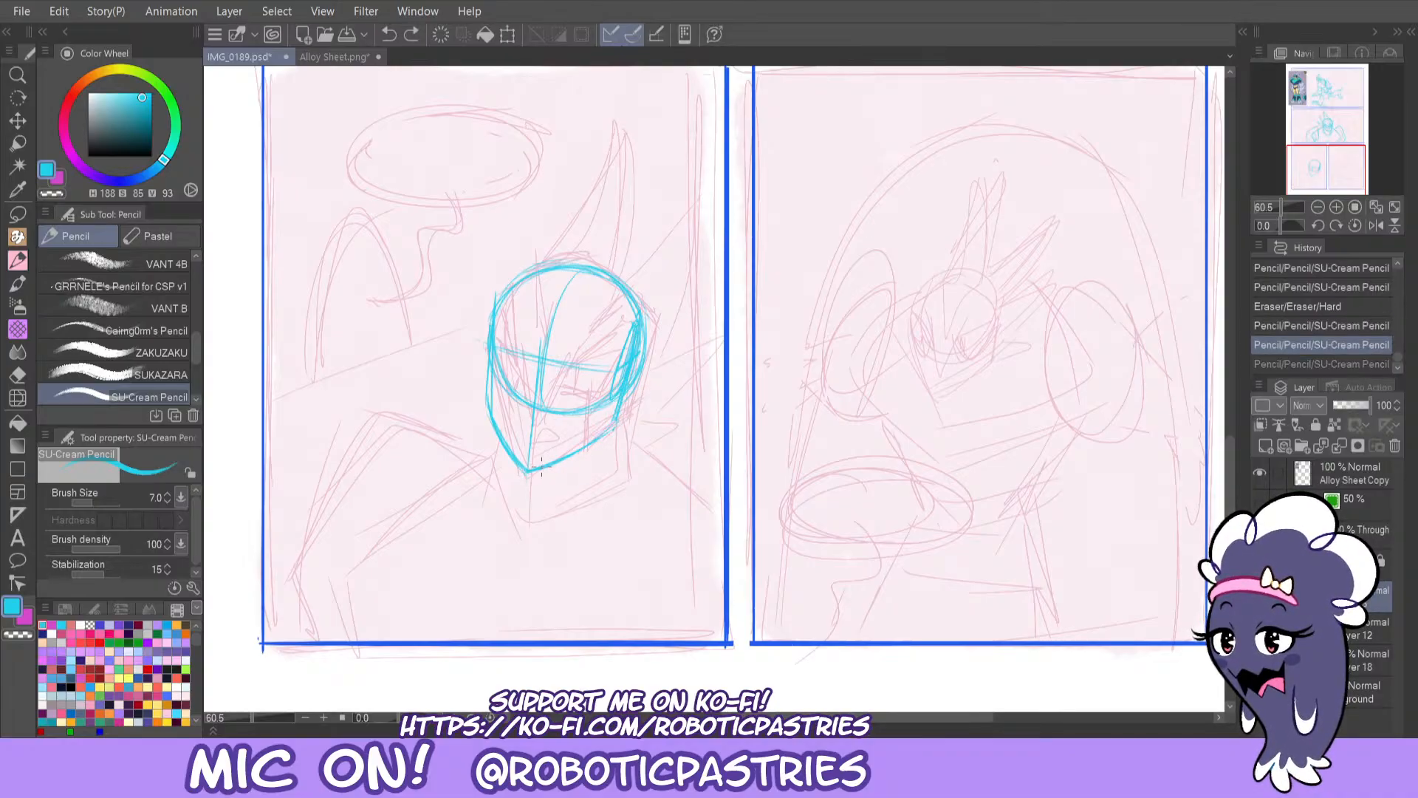
Restroke the right jaw line from the chin up to the cheek and compare the head with and without the stroke.
mouse_move(556, 460)
mouse_down()
mouse_move(615, 423)
mouse_move(627, 393)
mouse_up()
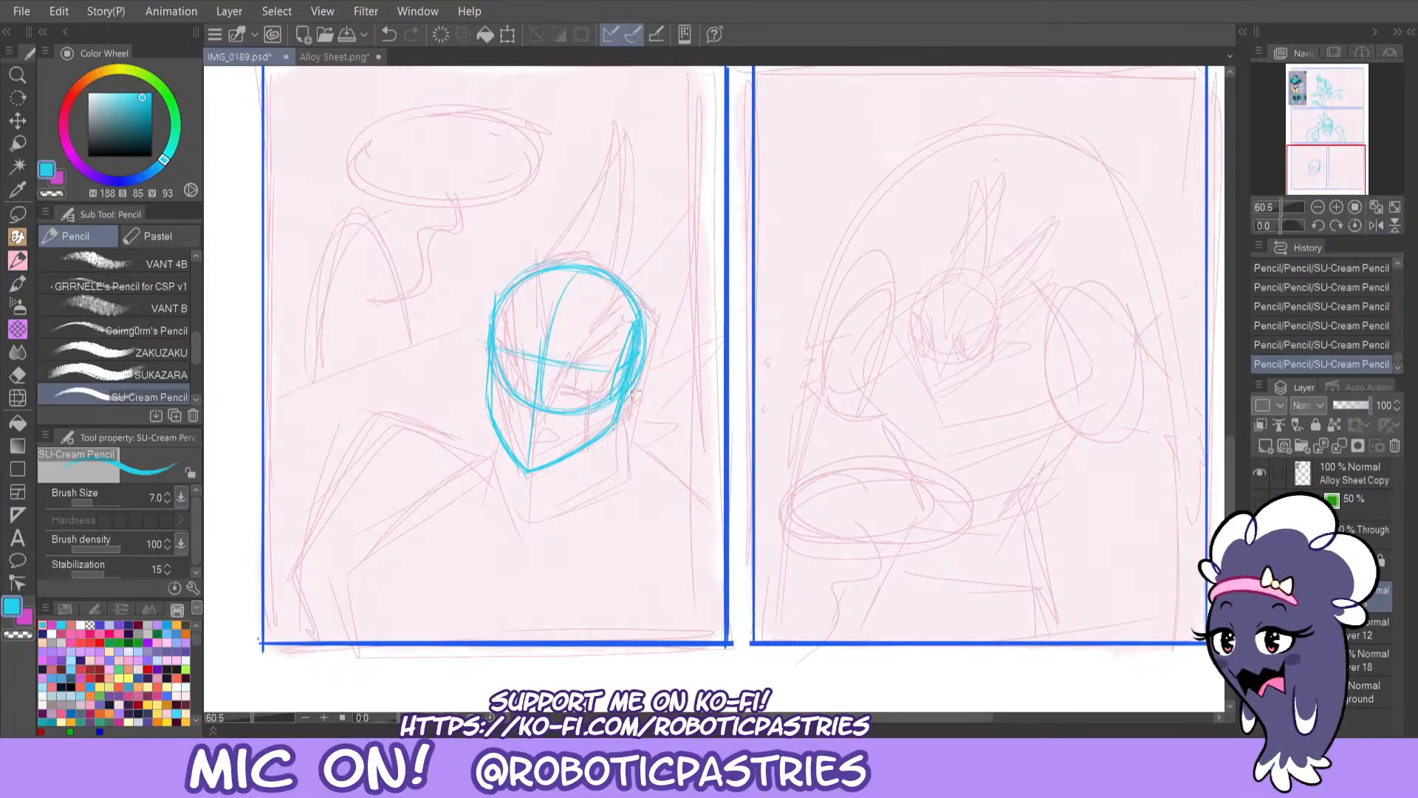
key(ctrl+z)
key(ctrl+y)
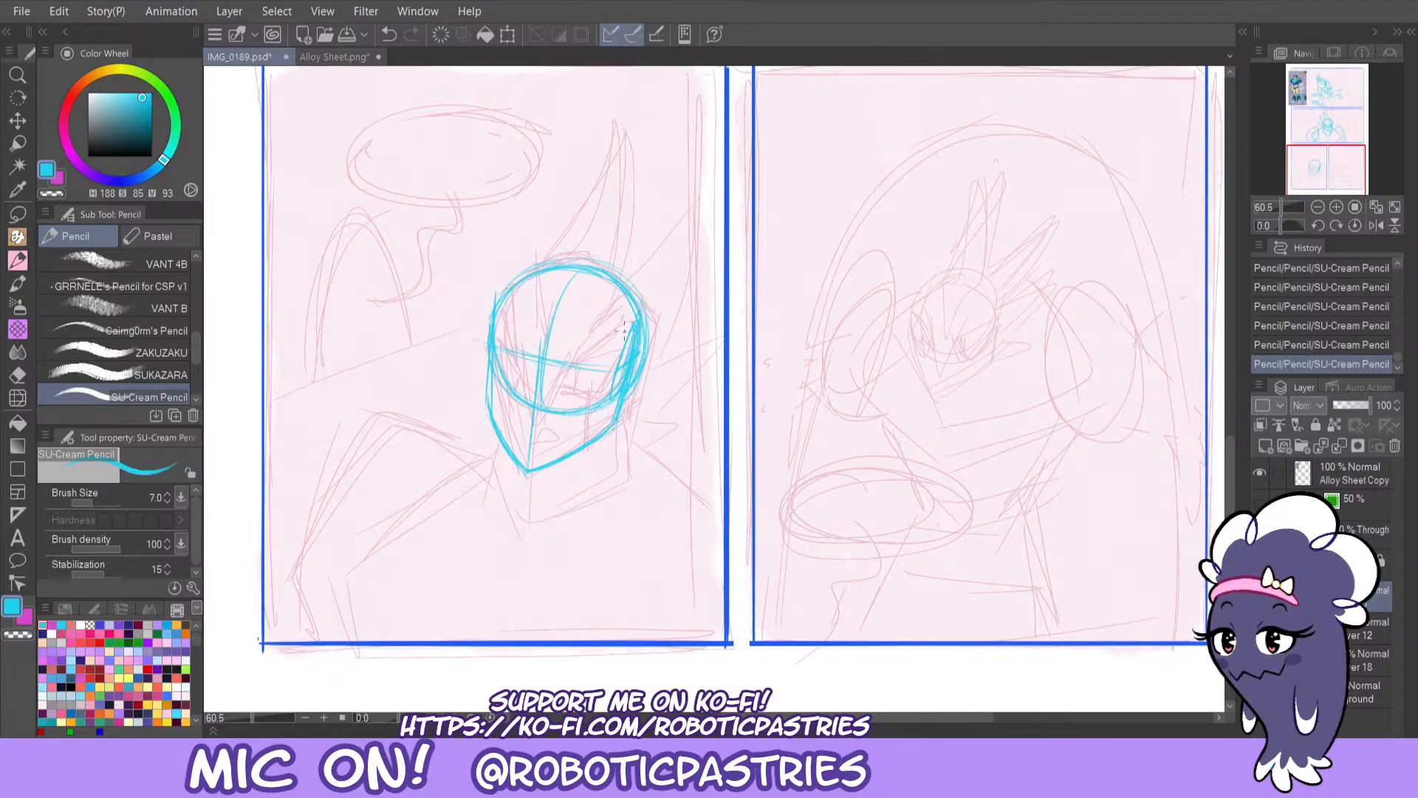
key(ctrl+z)
key(ctrl+y)
key(ctrl+z)
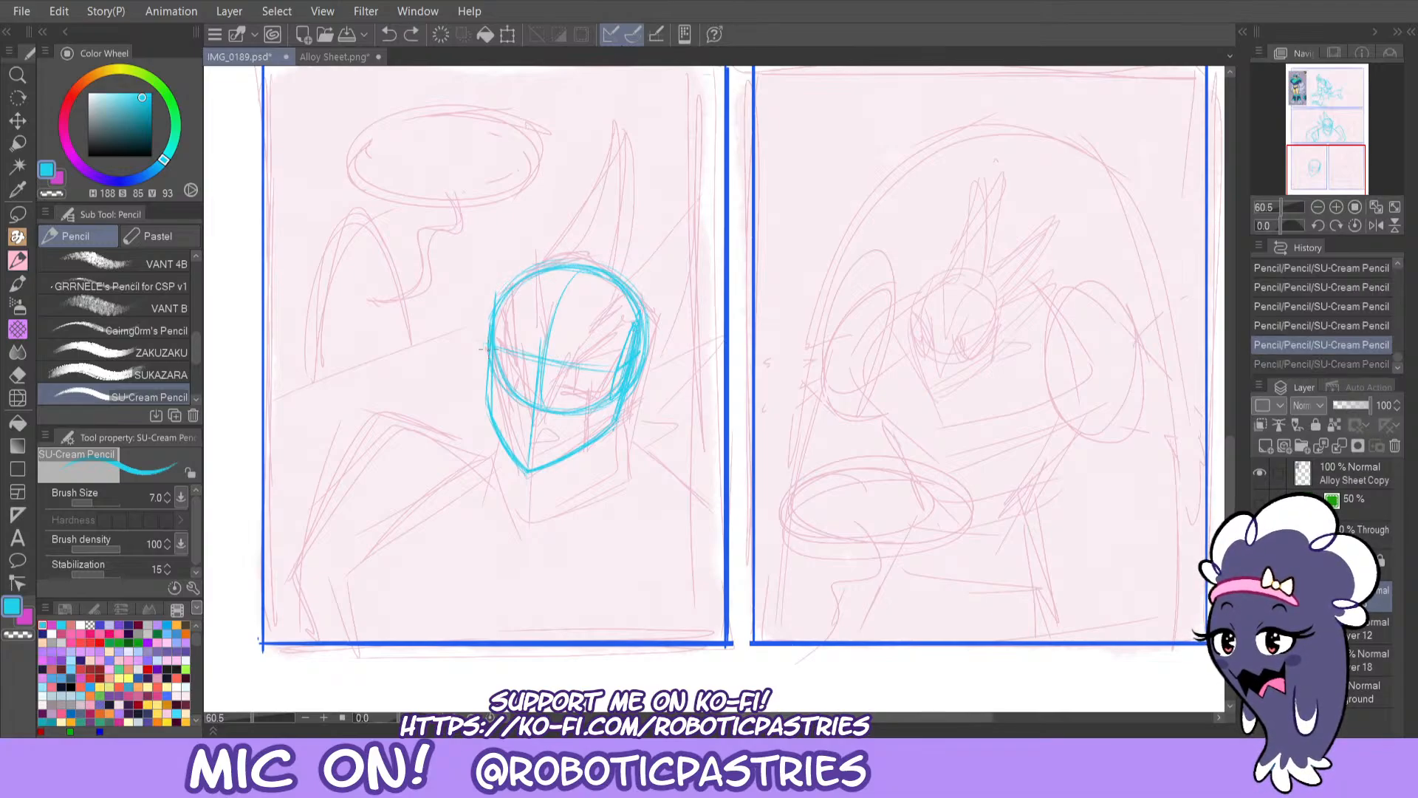
key(ctrl+y)
key(ctrl+z)
key(ctrl+y)
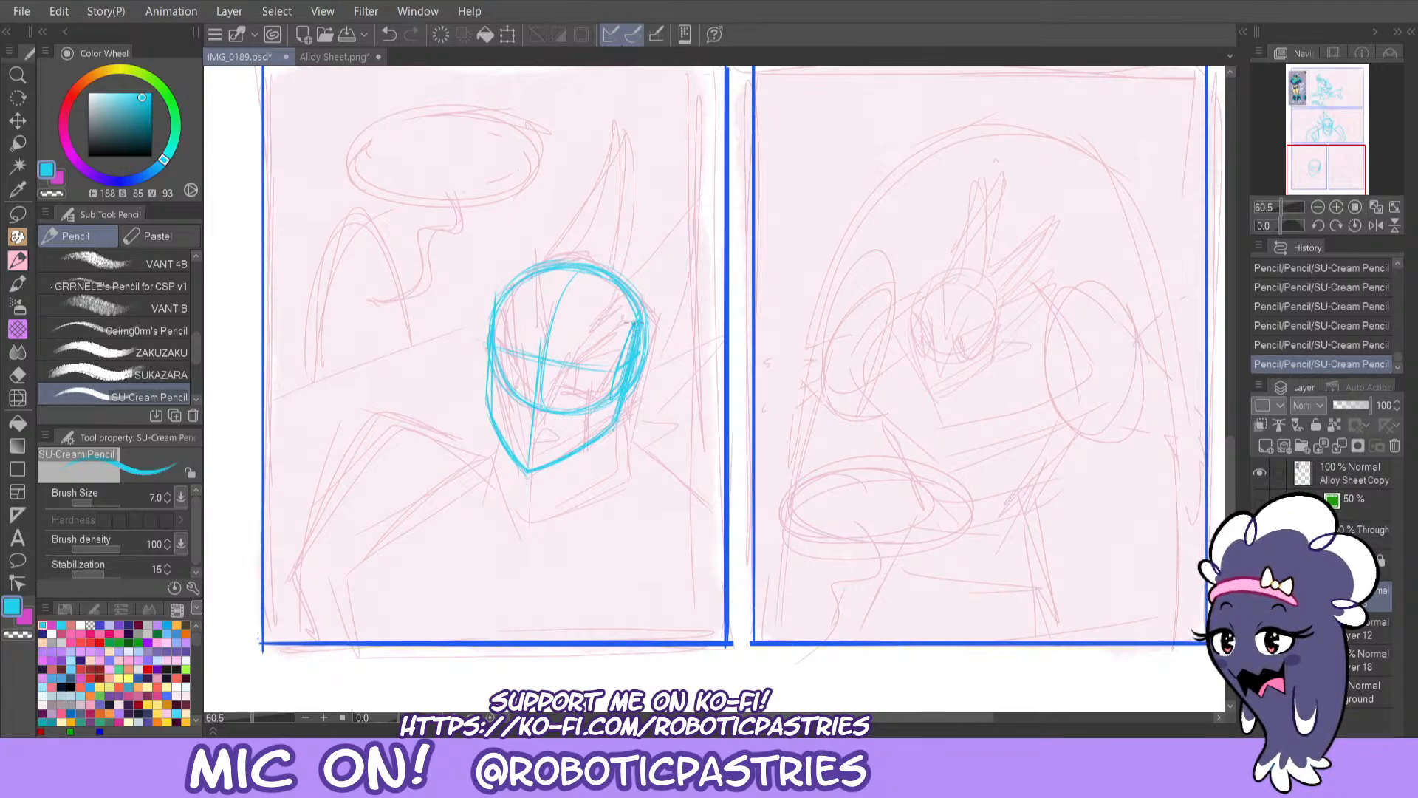
key(ctrl+z)
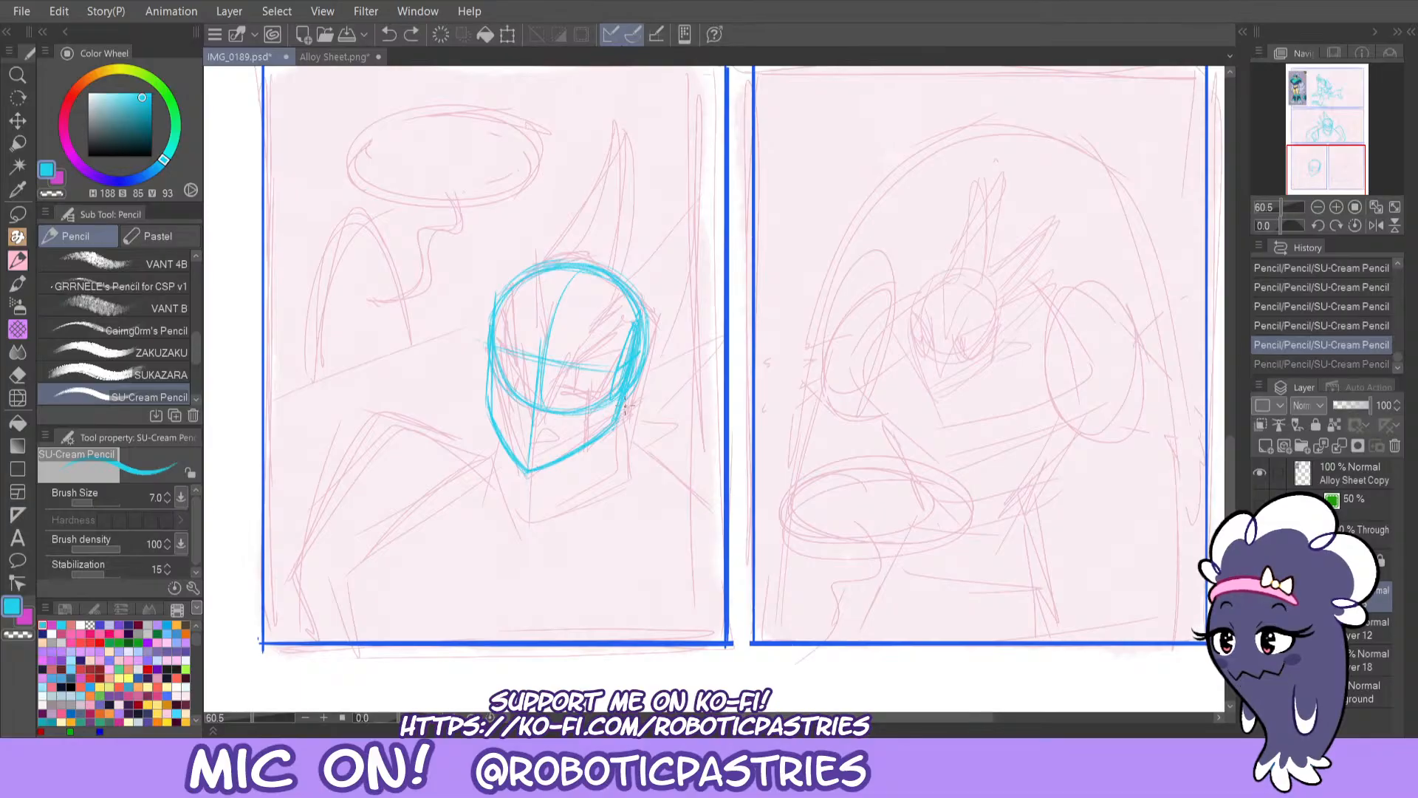
key(ctrl+y)
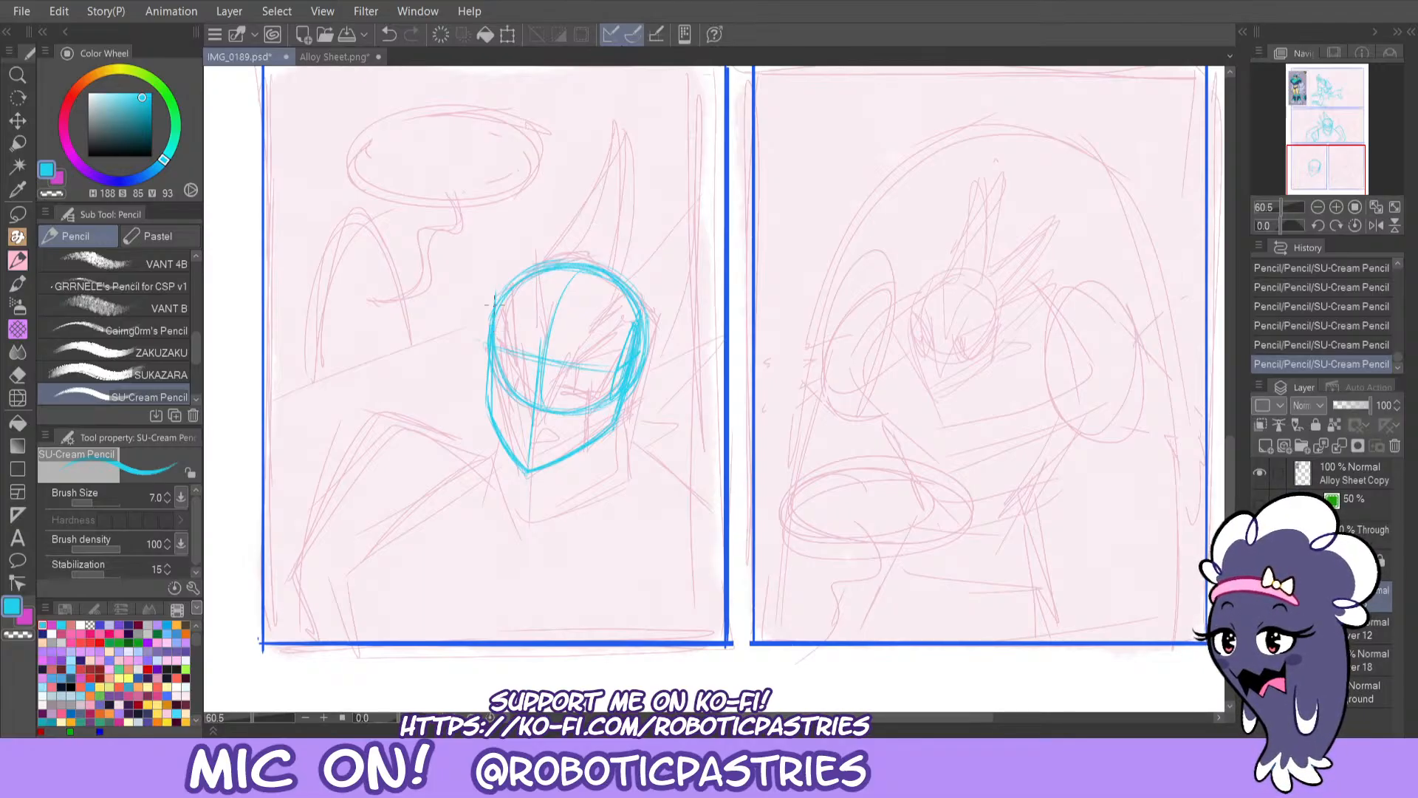
Retrace the left side of the face from the temple down to the lower jaw.
mouse_move(495, 303)
mouse_down()
mouse_move(479, 406)
mouse_move(494, 306)
mouse_move(483, 409)
mouse_move(490, 368)
mouse_move(503, 434)
mouse_move(485, 400)
mouse_move(507, 443)
mouse_up()
key(ctrl+z)
key(ctrl+z)
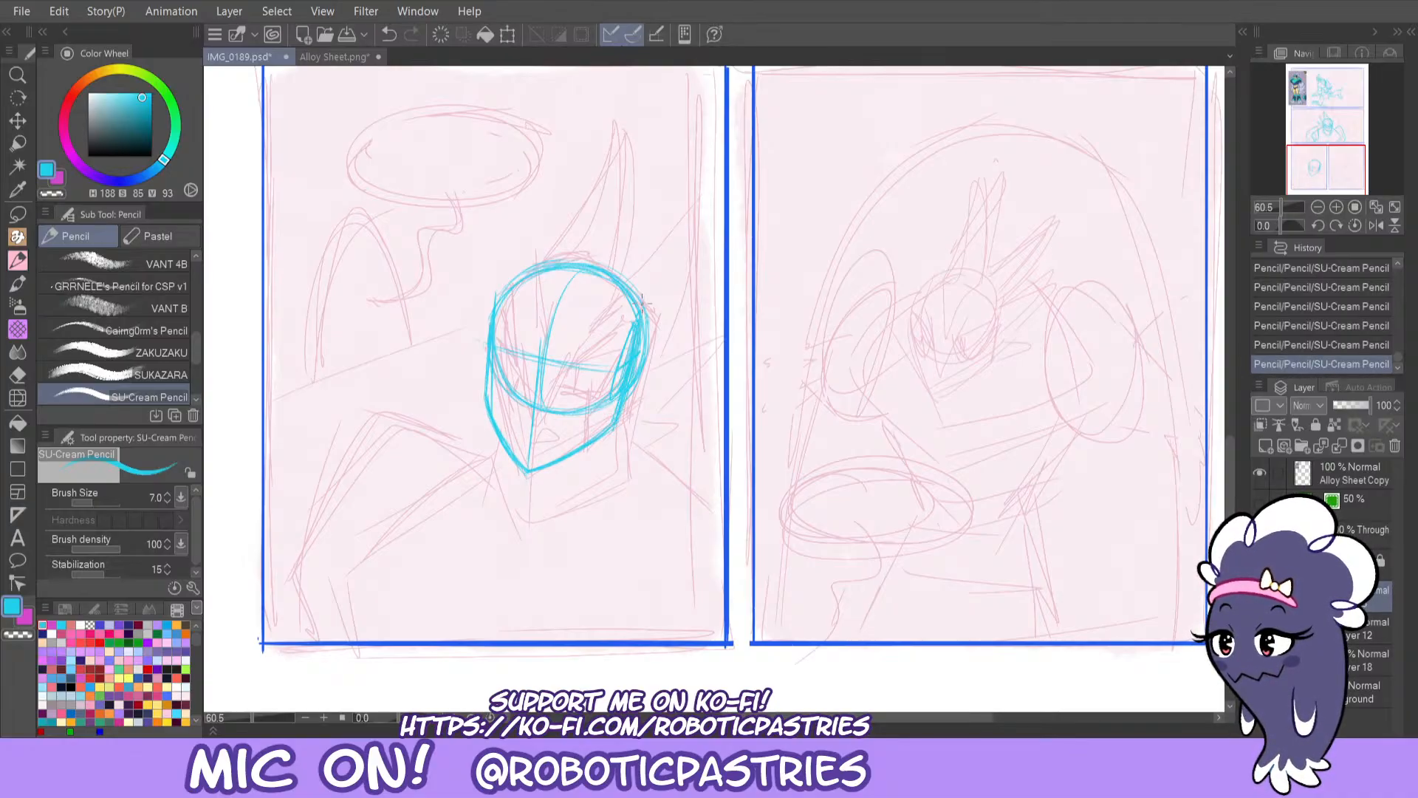
key(ctrl+z)
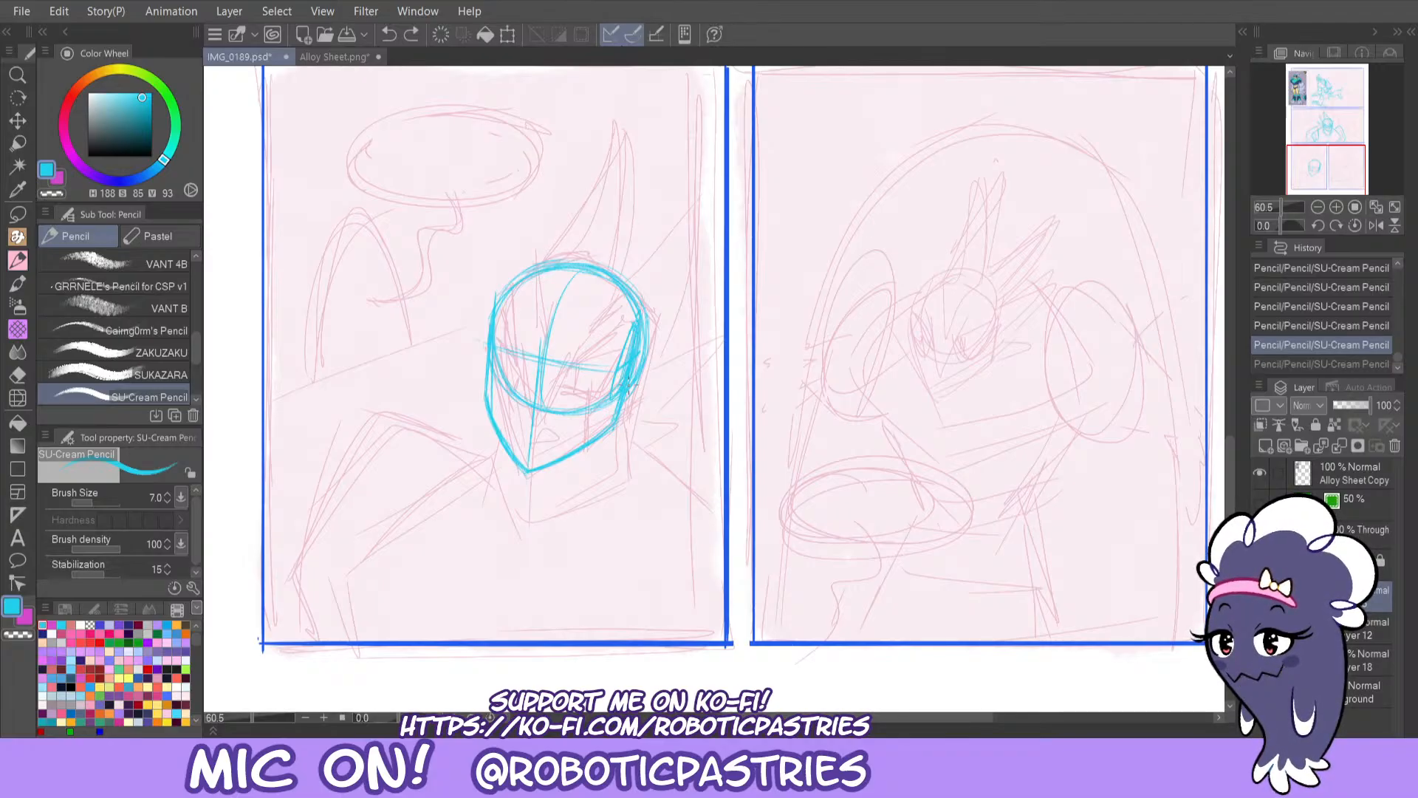
Draw the neck lines dropping from both sides of the jaw, following the rough sketch.
drag(628, 390, 632, 481)
mouse_move(630, 424)
mouse_down()
mouse_move(632, 478)
mouse_move(590, 504)
mouse_up()
key(ctrl+z)
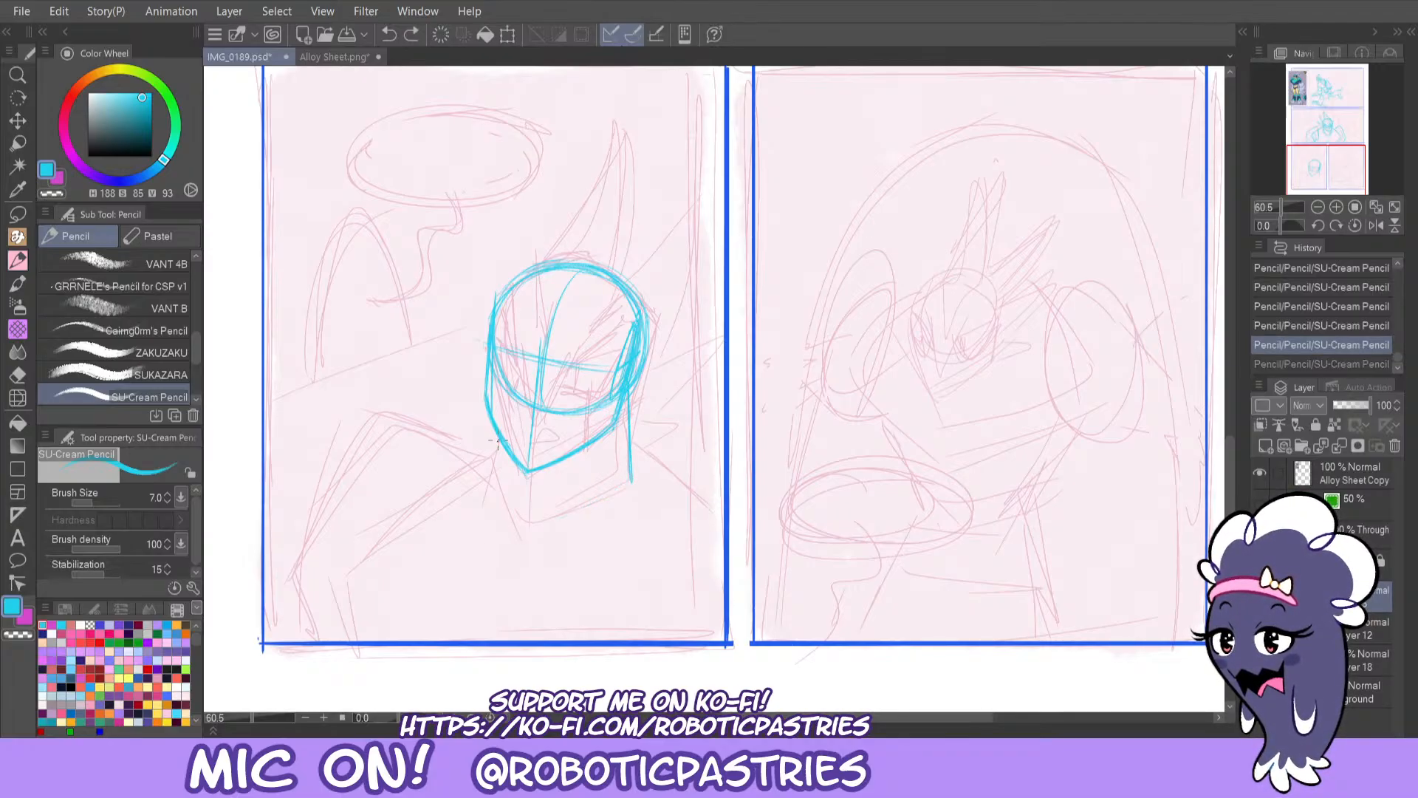
mouse_move(497, 441)
mouse_down()
mouse_move(491, 484)
mouse_move(521, 548)
mouse_up()
drag(487, 482, 516, 544)
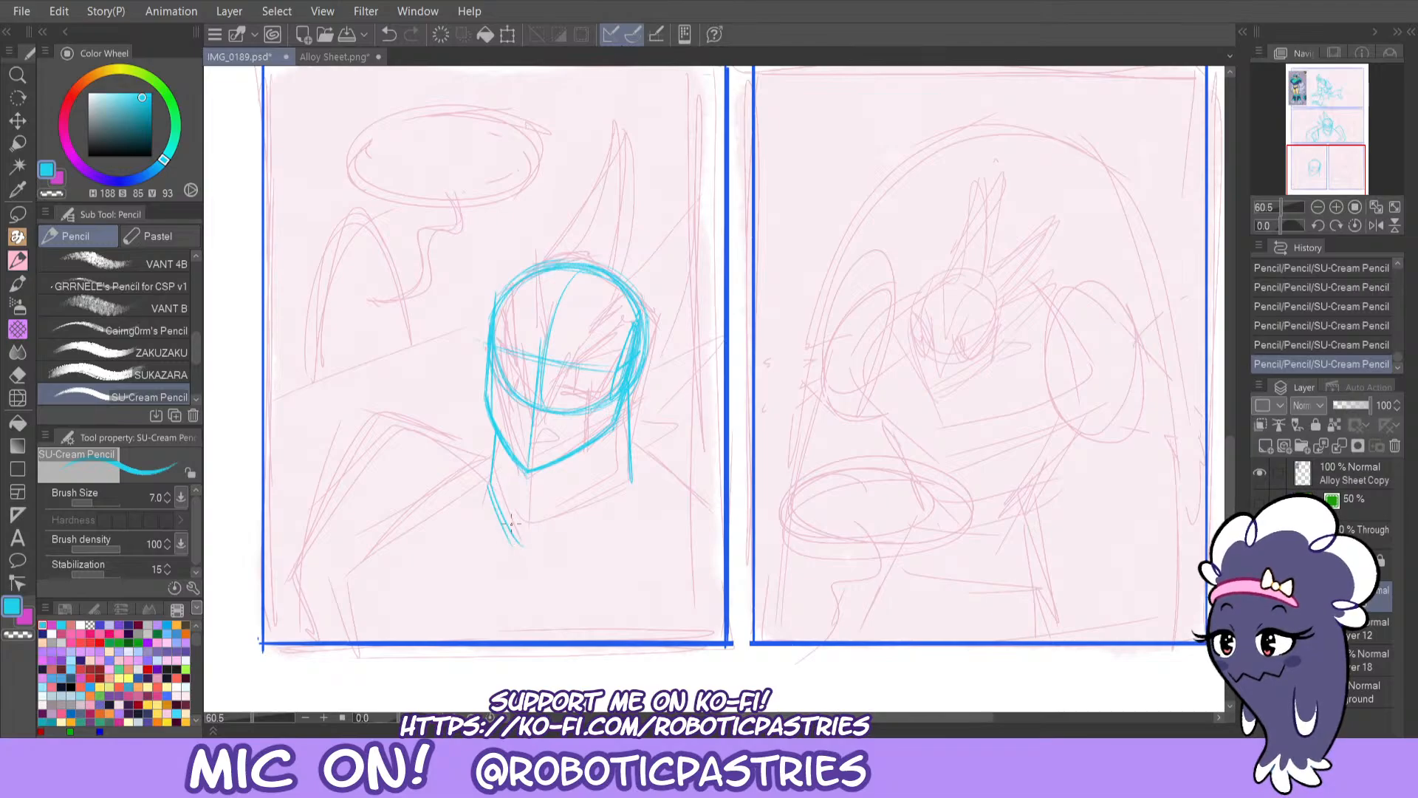
key(ctrl+z)
key(ctrl+z)
key(ctrl+z)
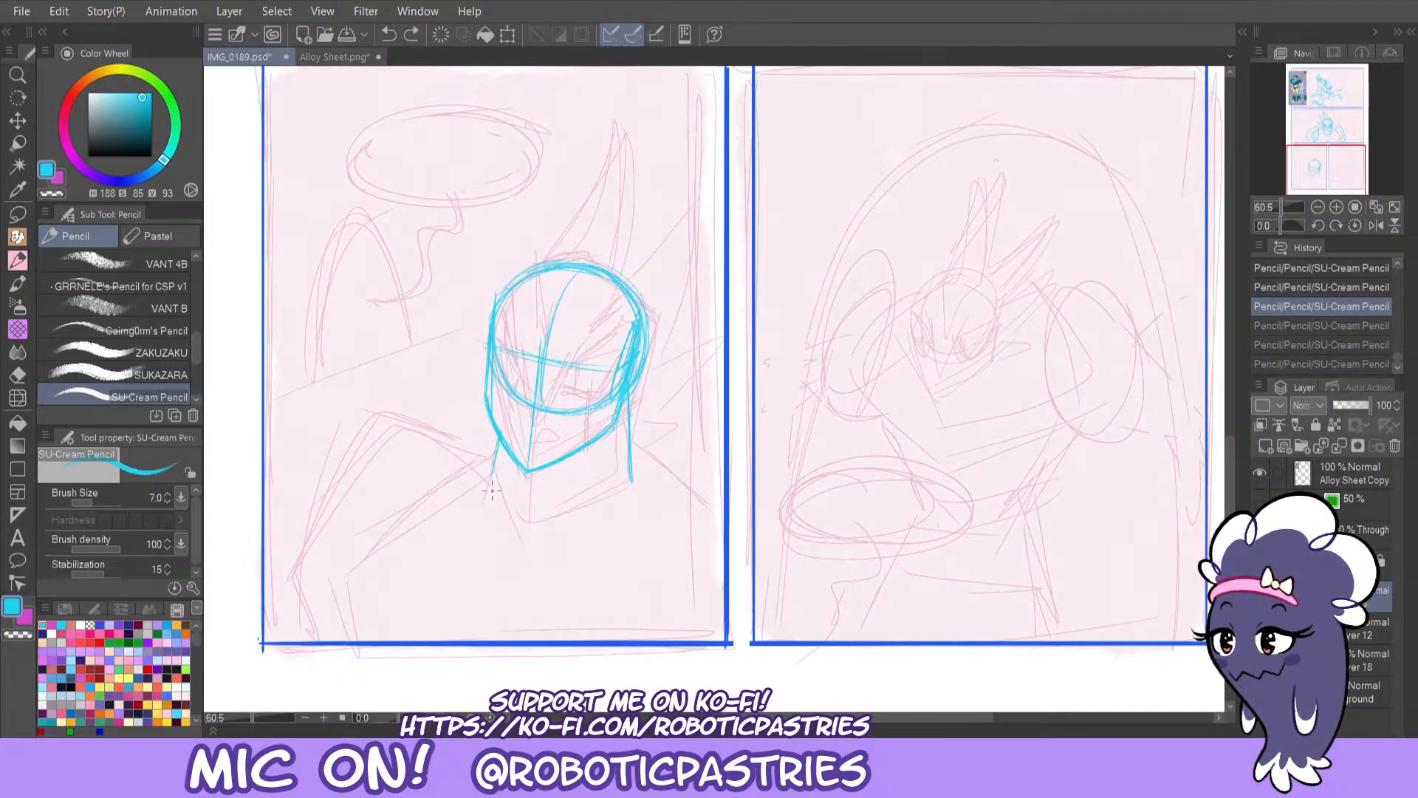
Draw the V-shaped lower edge below the chin joining both neck lines, and touch up the left neck line.
mouse_move(493, 468)
mouse_down()
mouse_move(517, 528)
mouse_move(624, 480)
mouse_up()
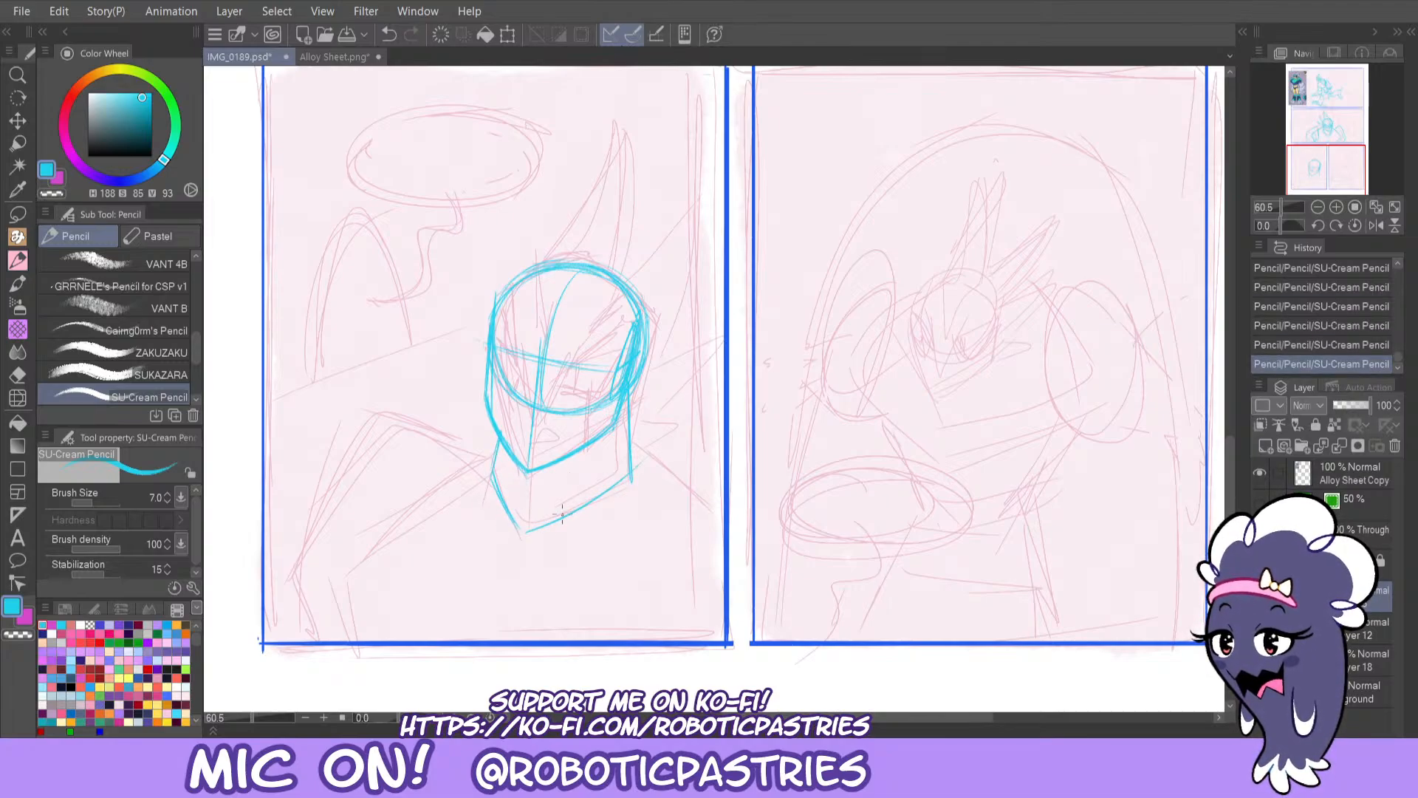
key(ctrl+z)
drag(515, 535, 628, 476)
key(ctrl+z)
drag(523, 534, 630, 473)
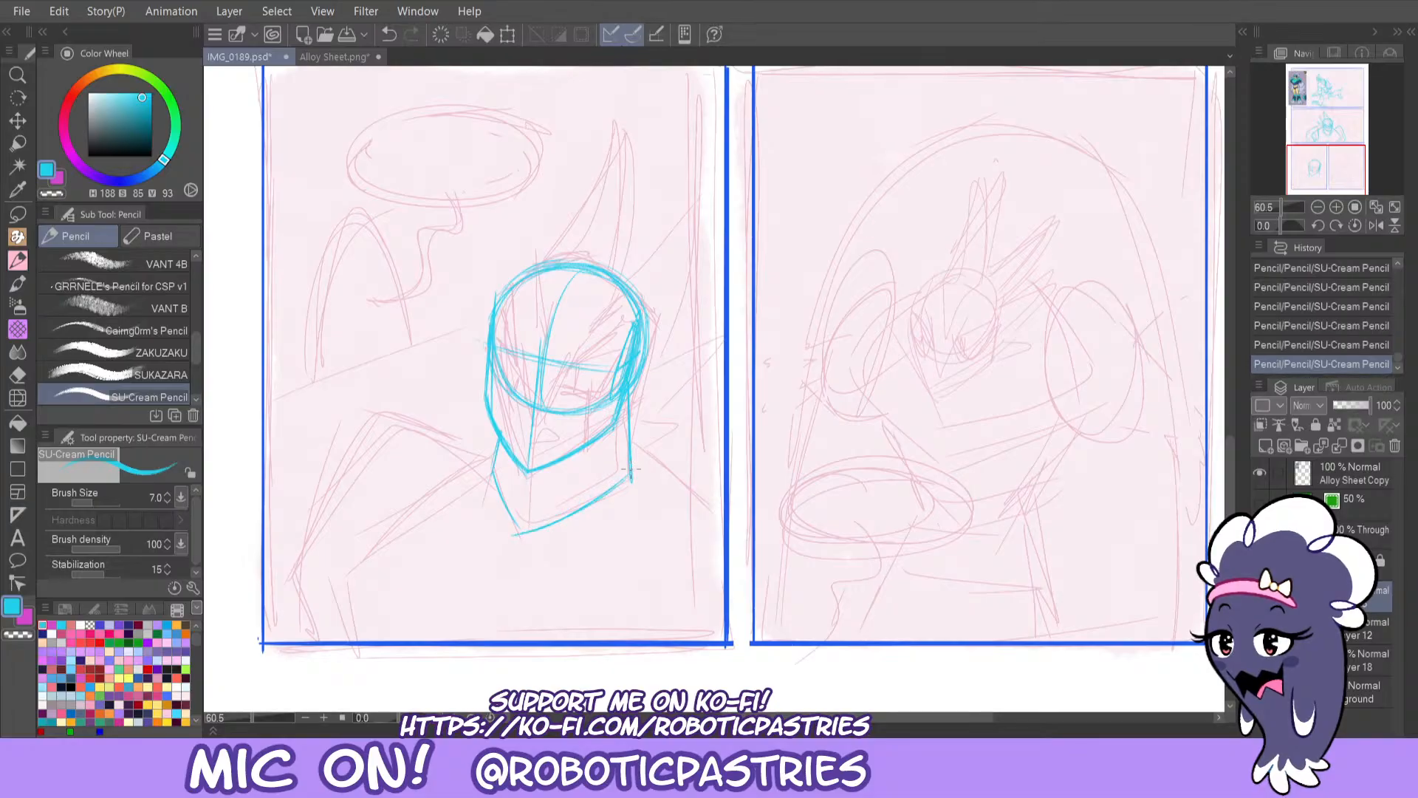
mouse_move(518, 529)
mouse_down()
mouse_move(490, 452)
mouse_move(498, 500)
mouse_move(516, 528)
mouse_up()
key(ctrl+z)
drag(486, 463, 497, 435)
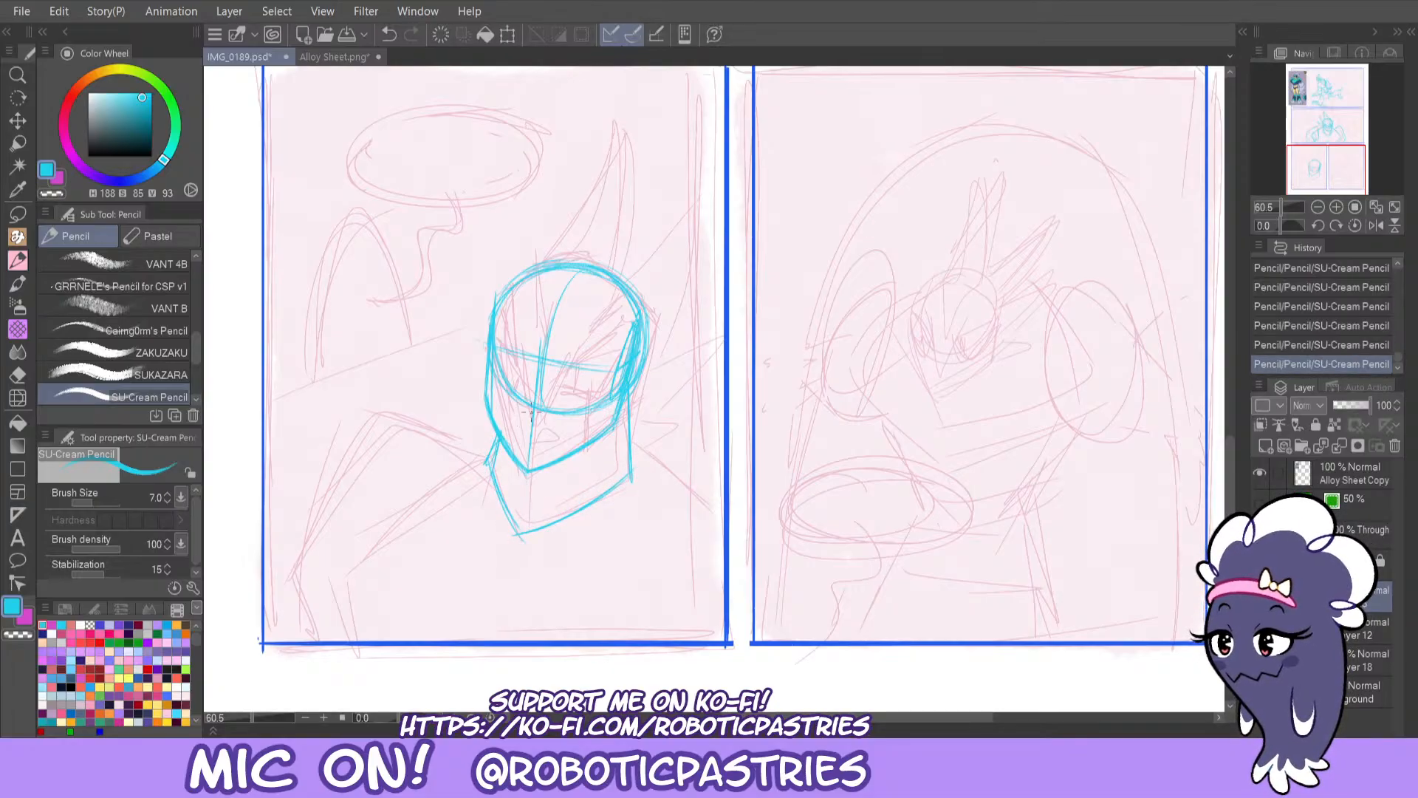
Step back through the neck strokes to the bare head and restore them to compare the two states.
key(ctrl+z)
key(ctrl+z)
key(ctrl+z)
key(ctrl+z)
key(ctrl+z)
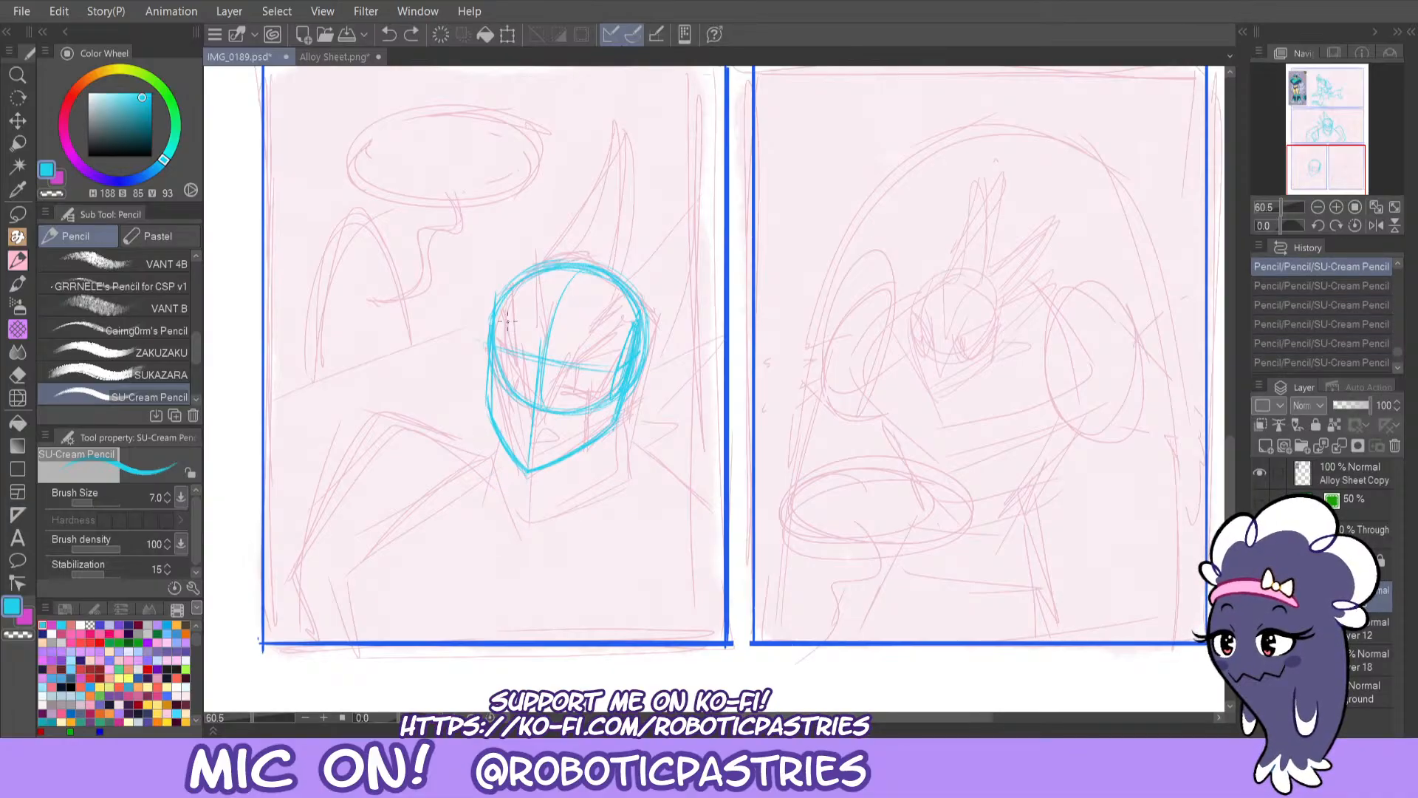
key(ctrl+y)
key(ctrl+y)
key(ctrl+y)
key(ctrl+y)
key(ctrl+y)
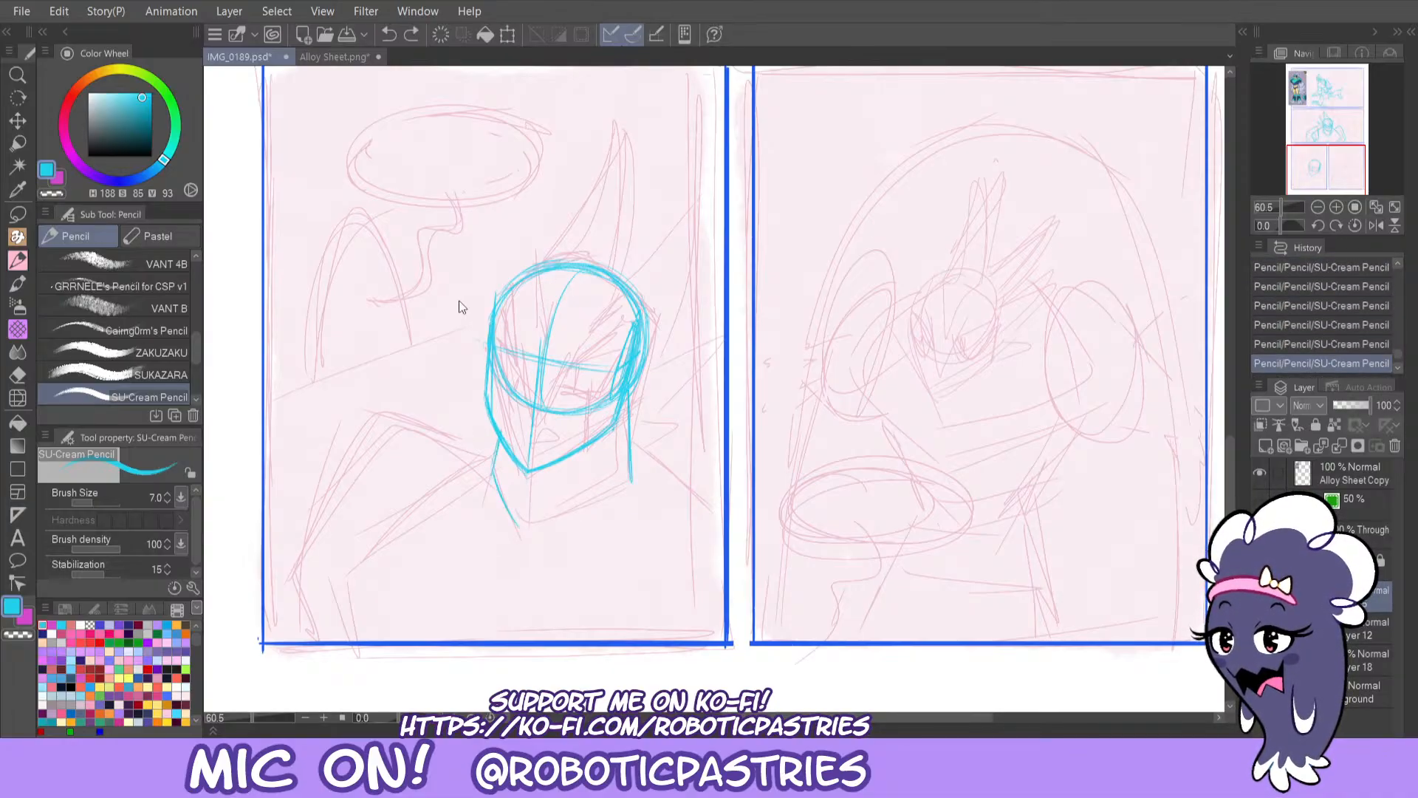
Rework the neck strokes below the helmeted head into a pointed collar with the SU-Cream Pencil.
key(ctrl+z)
key(ctrl+z)
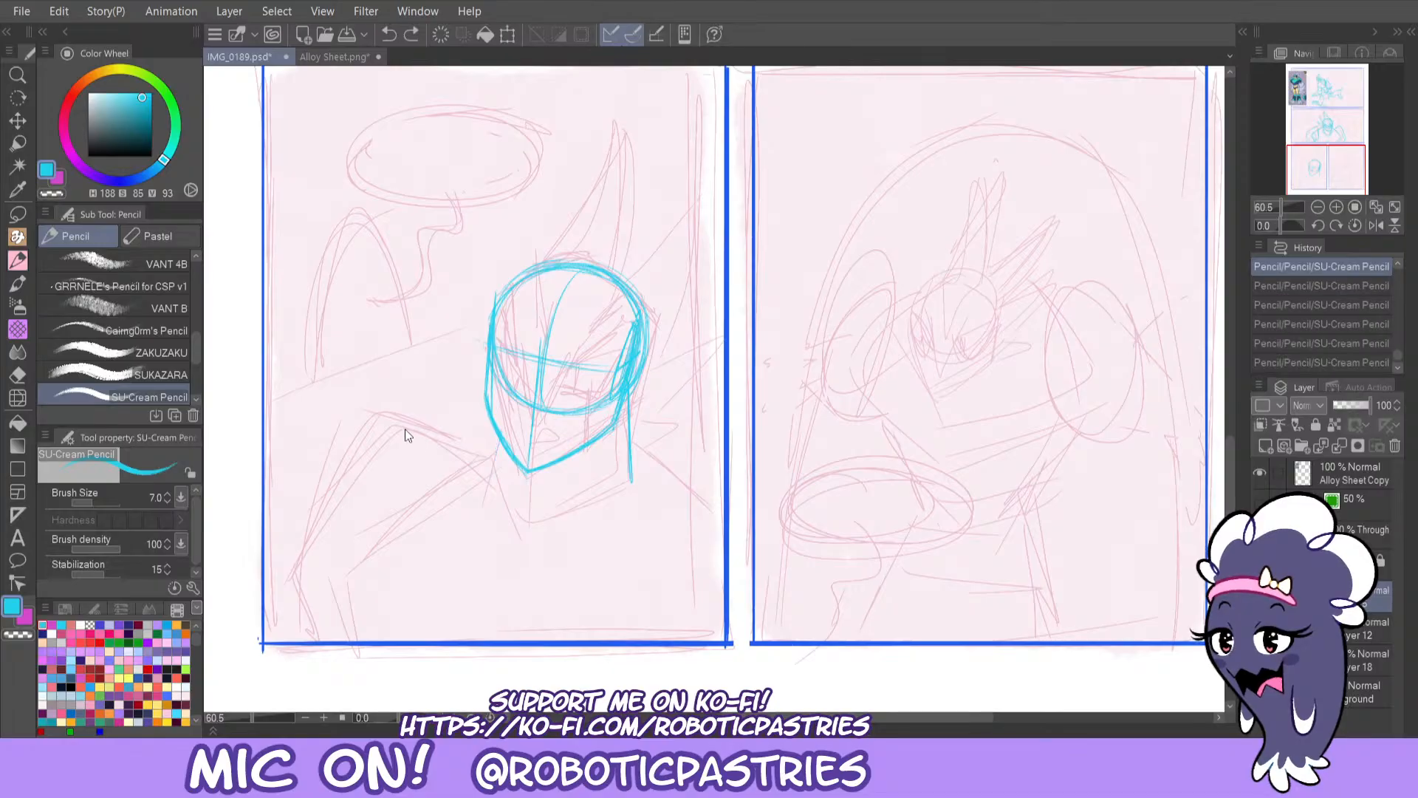
key(ctrl+y)
key(ctrl+y)
key(ctrl+y)
key(ctrl+y)
key(ctrl+y)
Try a curved shoulder and upper-arm outline running from the collar toward the first panel's left side.
mouse_move(485, 456)
mouse_down()
mouse_move(417, 479)
mouse_move(360, 539)
mouse_move(406, 667)
mouse_up()
drag(362, 541, 386, 629)
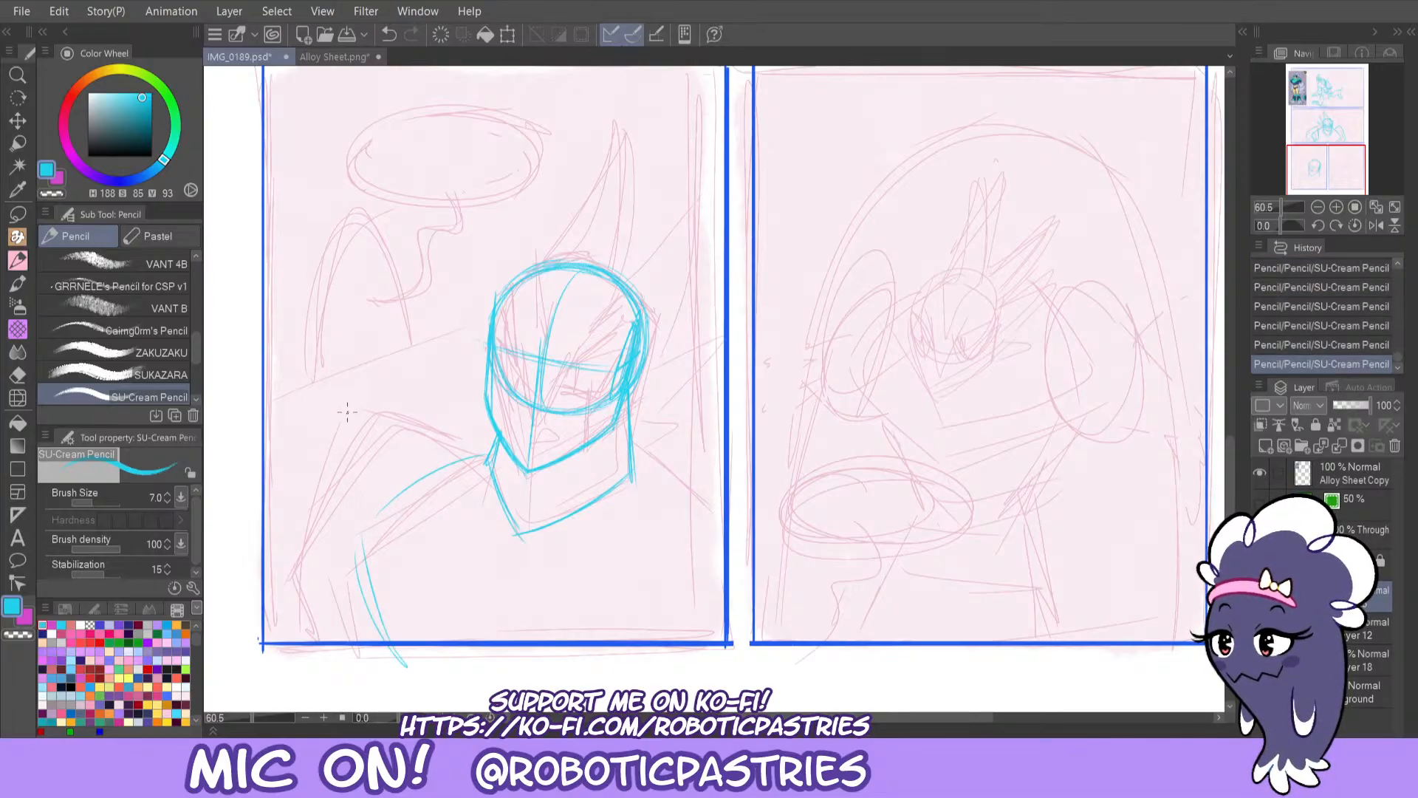
key(ctrl+z)
key(ctrl+z)
key(ctrl+z)
key(ctrl+y)
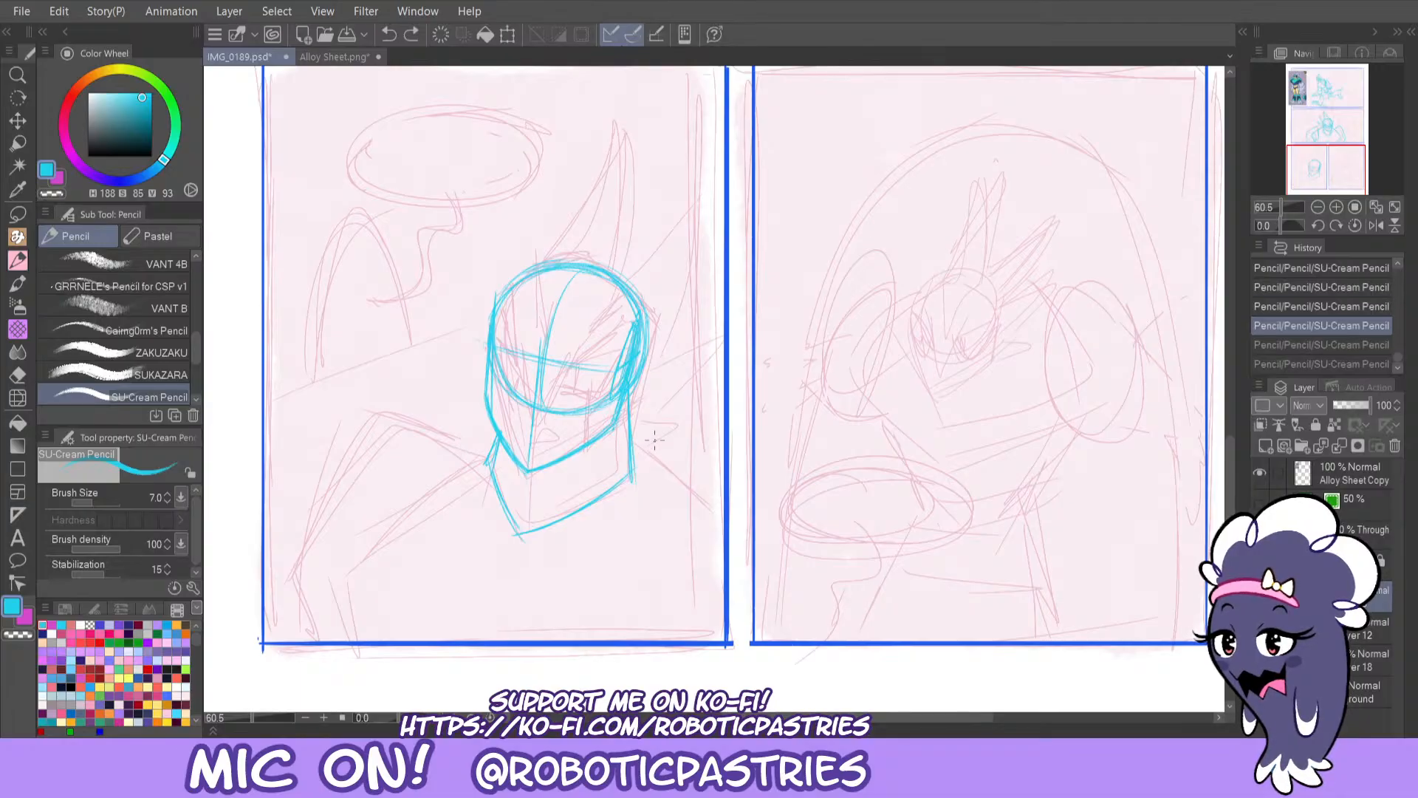
Sketch the right shoulder slope from the collar past the panel's right border and try a matching line for the left shoulder.
drag(634, 448, 737, 514)
drag(488, 441, 358, 526)
key(ctrl+z)
key(ctrl+z)
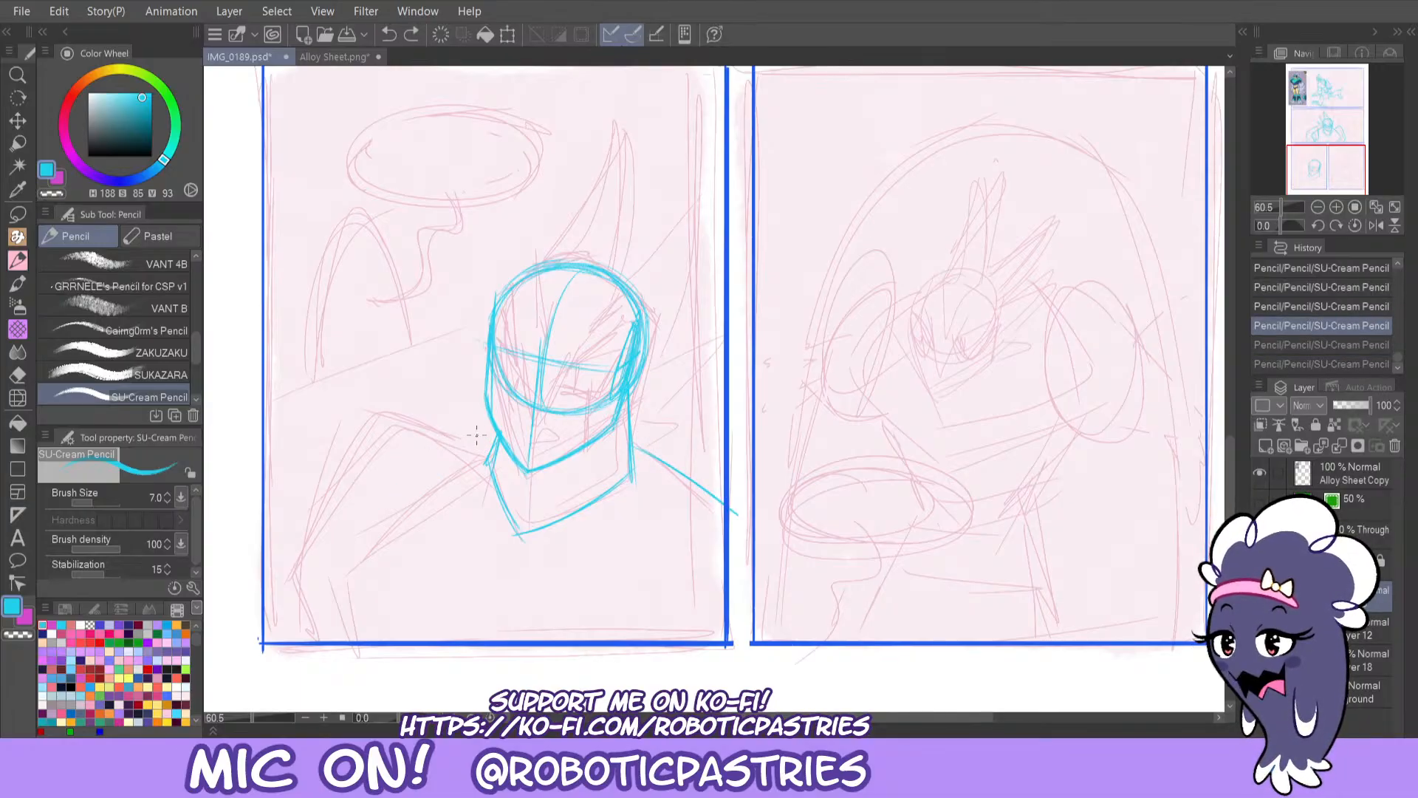
drag(488, 441, 399, 482)
key(ctrl+z)
Try a rounded left shoulder line arcing down from the collar toward the panel's left edge.
drag(495, 441, 359, 505)
drag(441, 454, 329, 528)
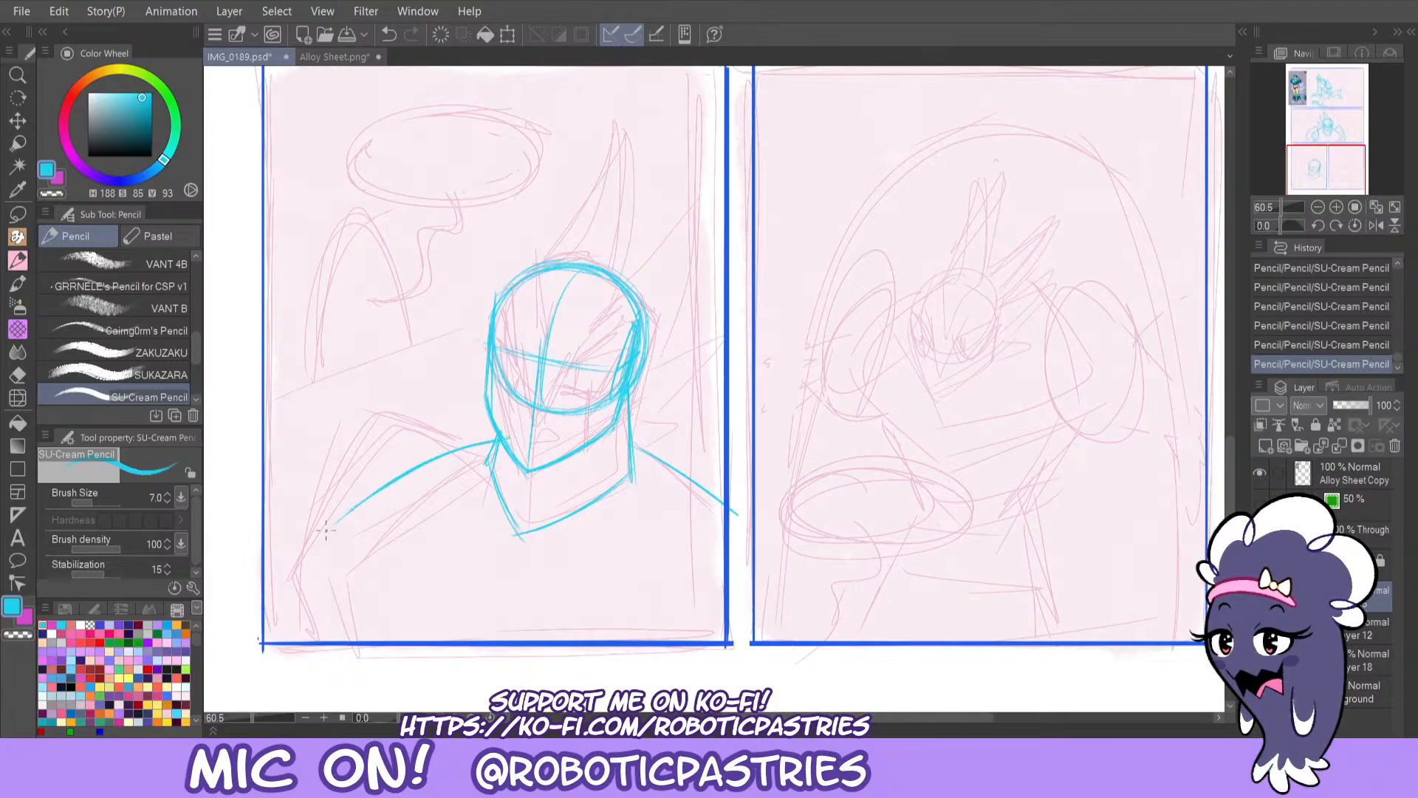
key(ctrl+z)
mouse_move(494, 438)
mouse_down()
mouse_move(351, 498)
mouse_move(339, 525)
mouse_up()
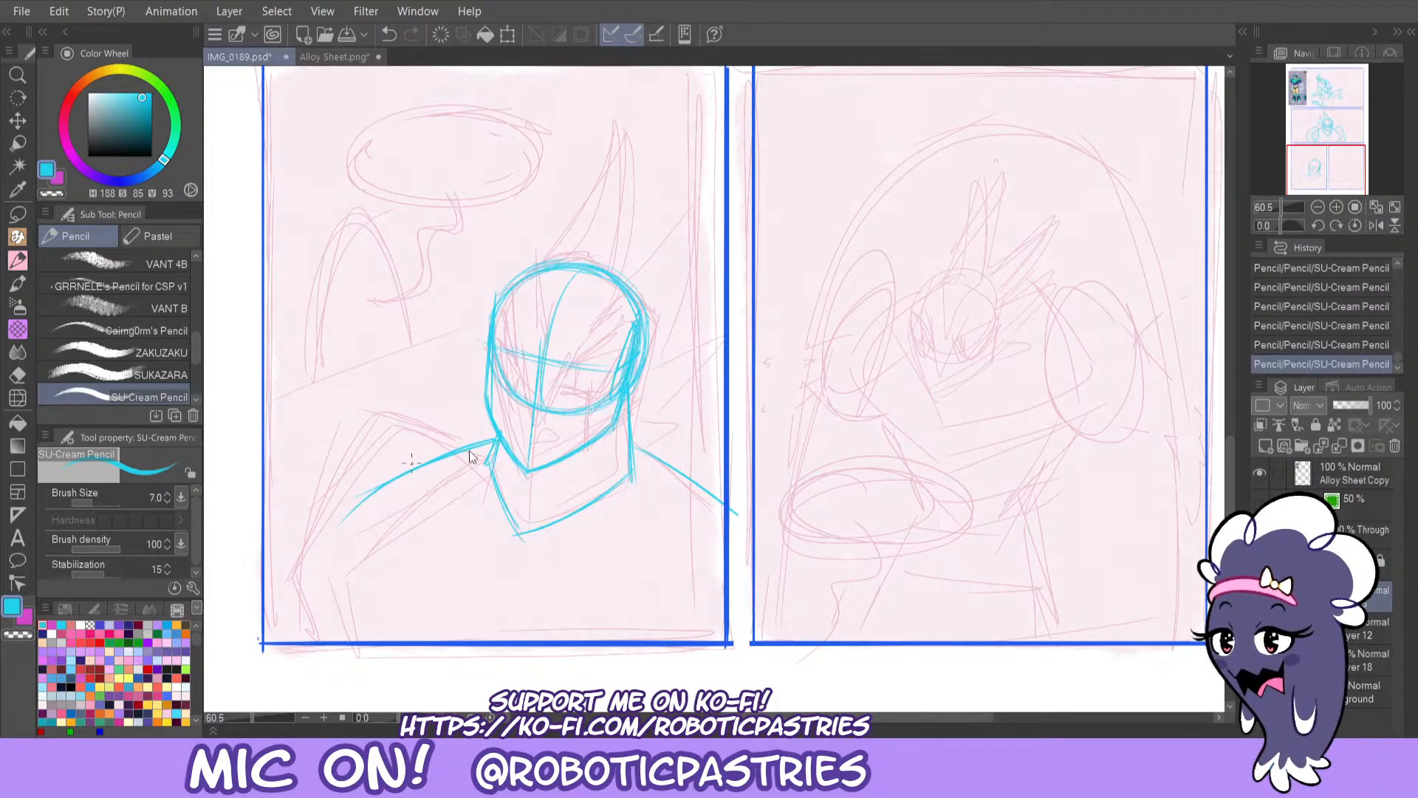
key(ctrl+z)
key(ctrl+z)
Try a flatter, straighter left shoulder line sloping down from the collar.
mouse_move(496, 441)
mouse_down()
mouse_move(356, 497)
mouse_move(395, 468)
mouse_move(501, 449)
mouse_move(336, 507)
mouse_up()
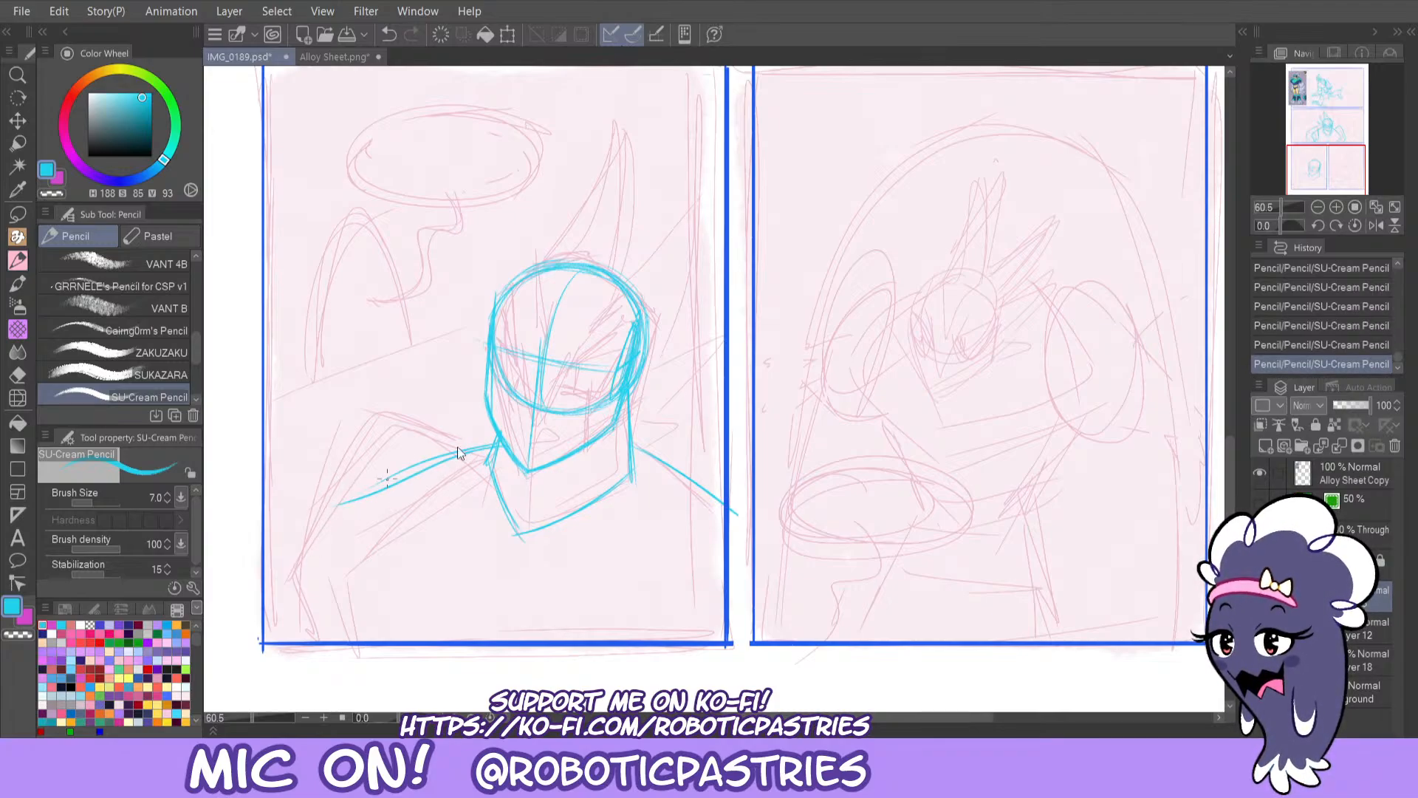
key(ctrl+z)
key(ctrl+z)
drag(497, 443, 338, 510)
key(ctrl+z)
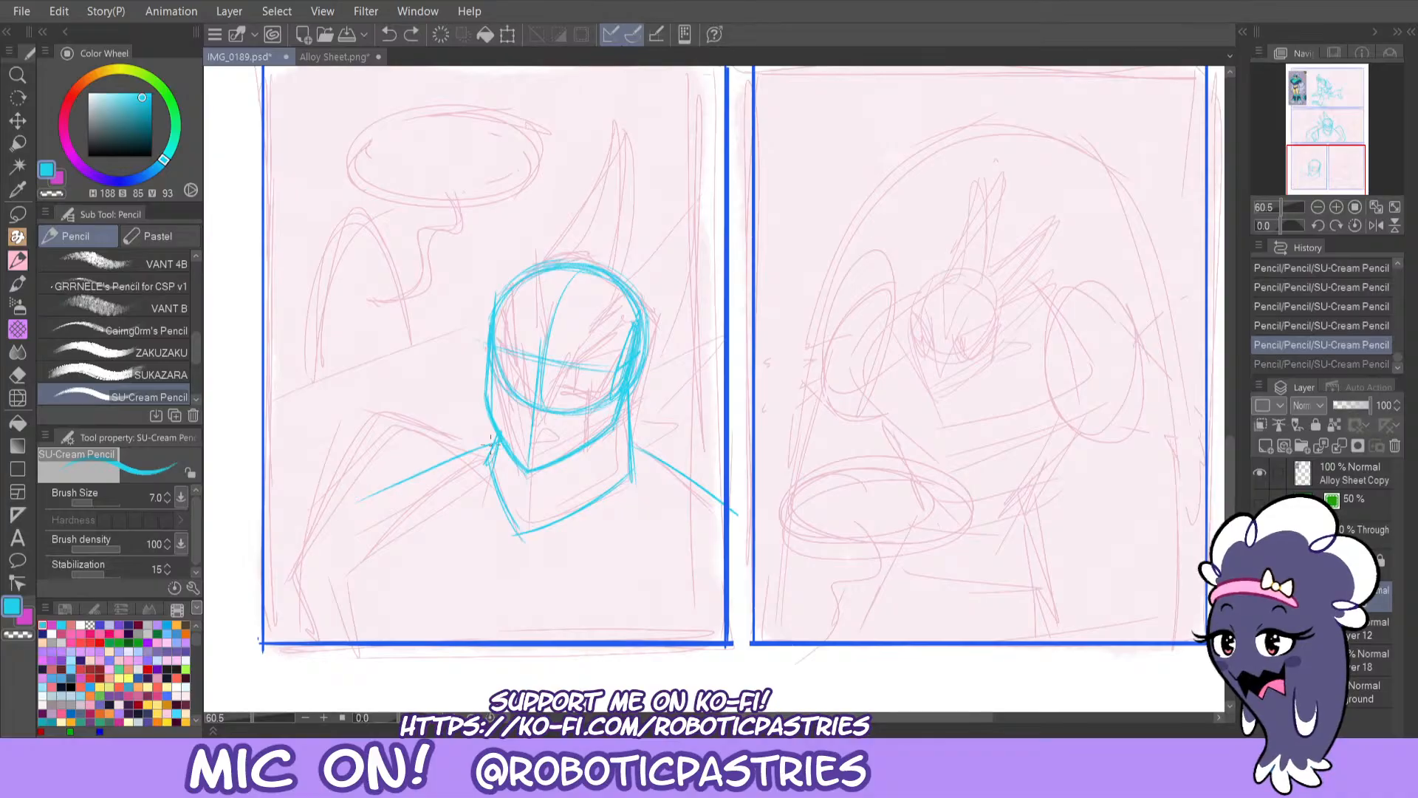
Try extending the left shoulder almost to the panel border, with an upper-arm outline beneath it.
drag(491, 442, 333, 515)
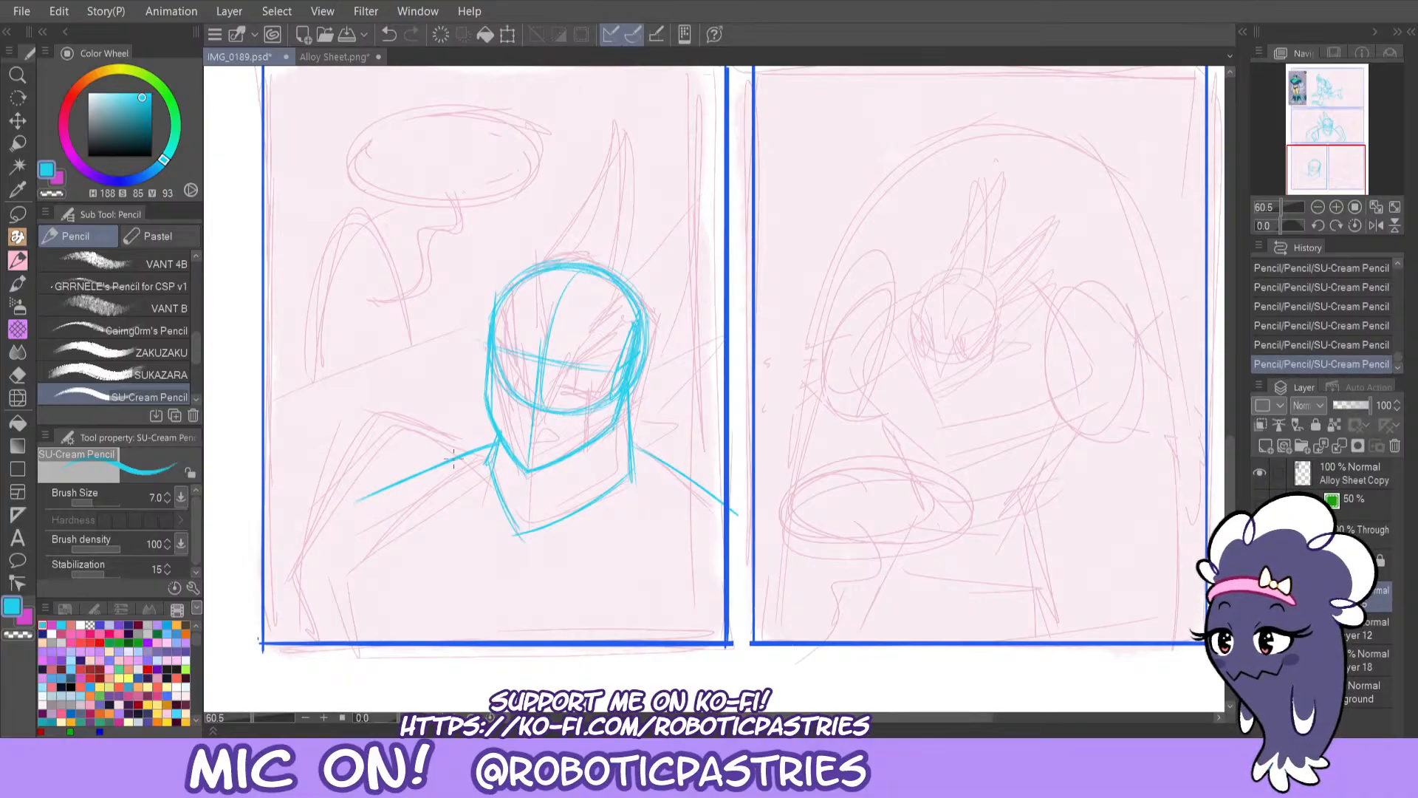
drag(454, 458, 319, 524)
key(ctrl+z)
mouse_move(384, 489)
mouse_down()
mouse_move(314, 529)
mouse_move(364, 681)
mouse_move(306, 550)
mouse_move(473, 442)
mouse_up()
key(ctrl+z)
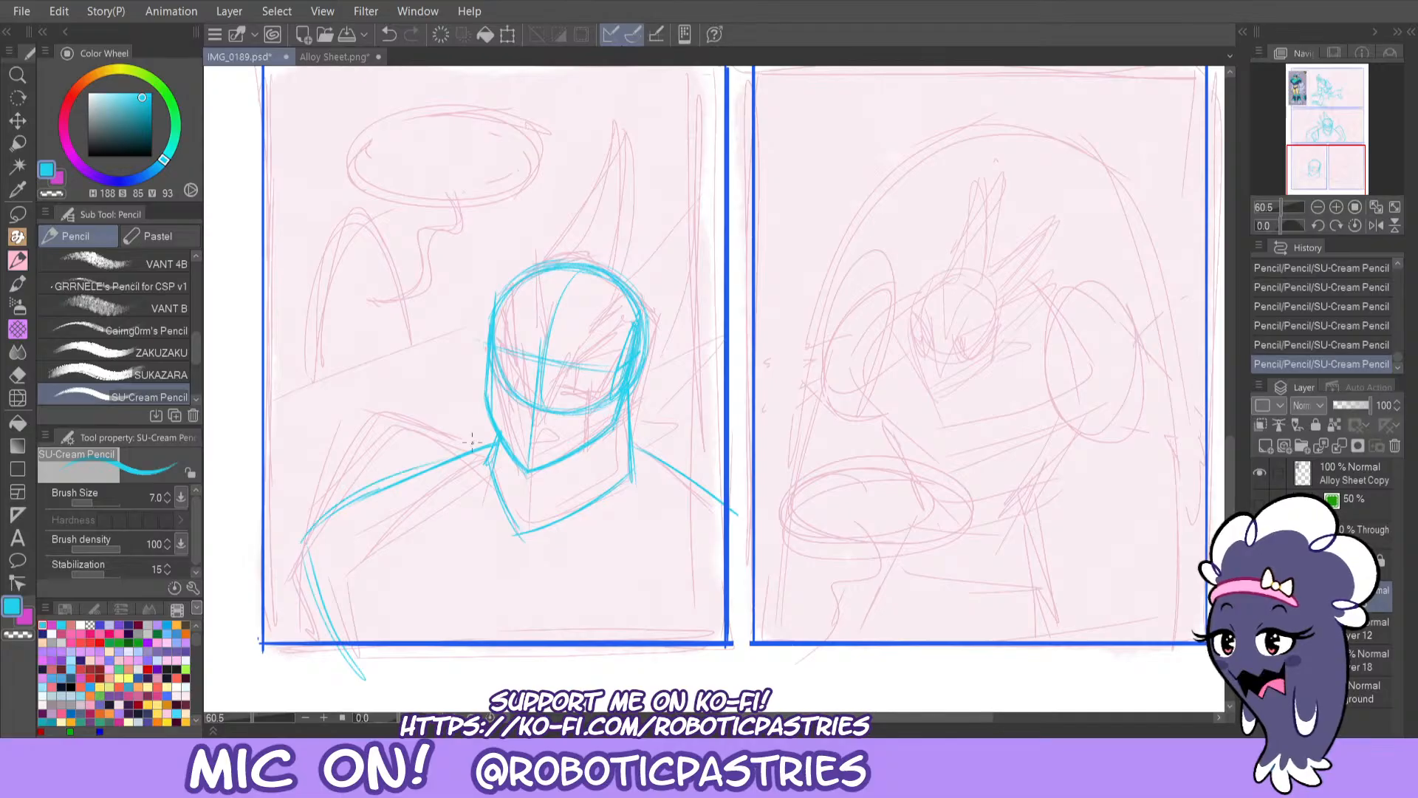
key(ctrl+z)
drag(300, 550, 422, 482)
key(ctrl+z)
mouse_move(299, 547)
mouse_down()
mouse_move(397, 486)
mouse_move(366, 680)
mouse_move(307, 554)
mouse_up()
key(ctrl+z)
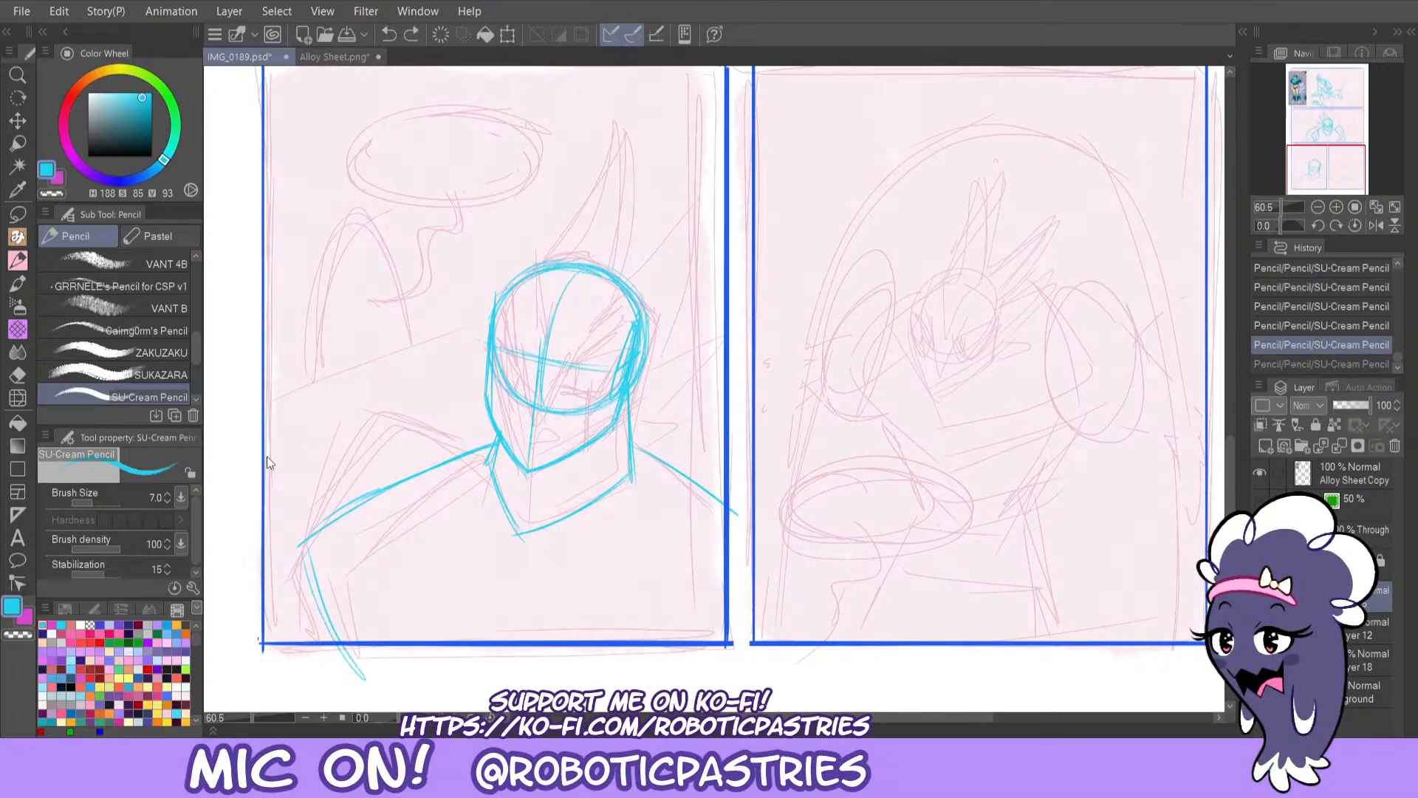
Undo the left shoulder and arm strokes back to the right shoulder line.
key(ctrl+z)
key(ctrl+z)
key(ctrl+z)
key(ctrl+z)
key(ctrl+y)
key(ctrl+y)
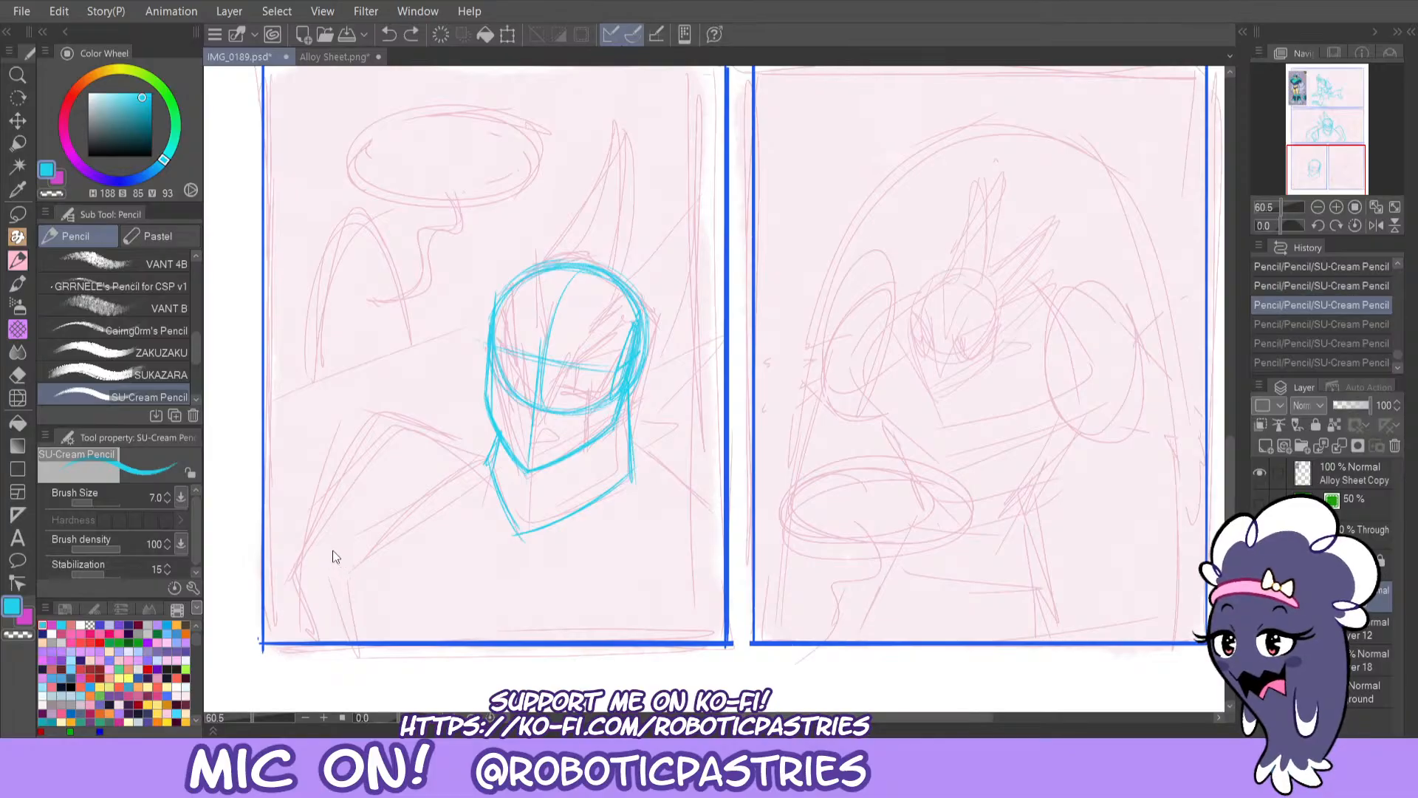
key(ctrl+y)
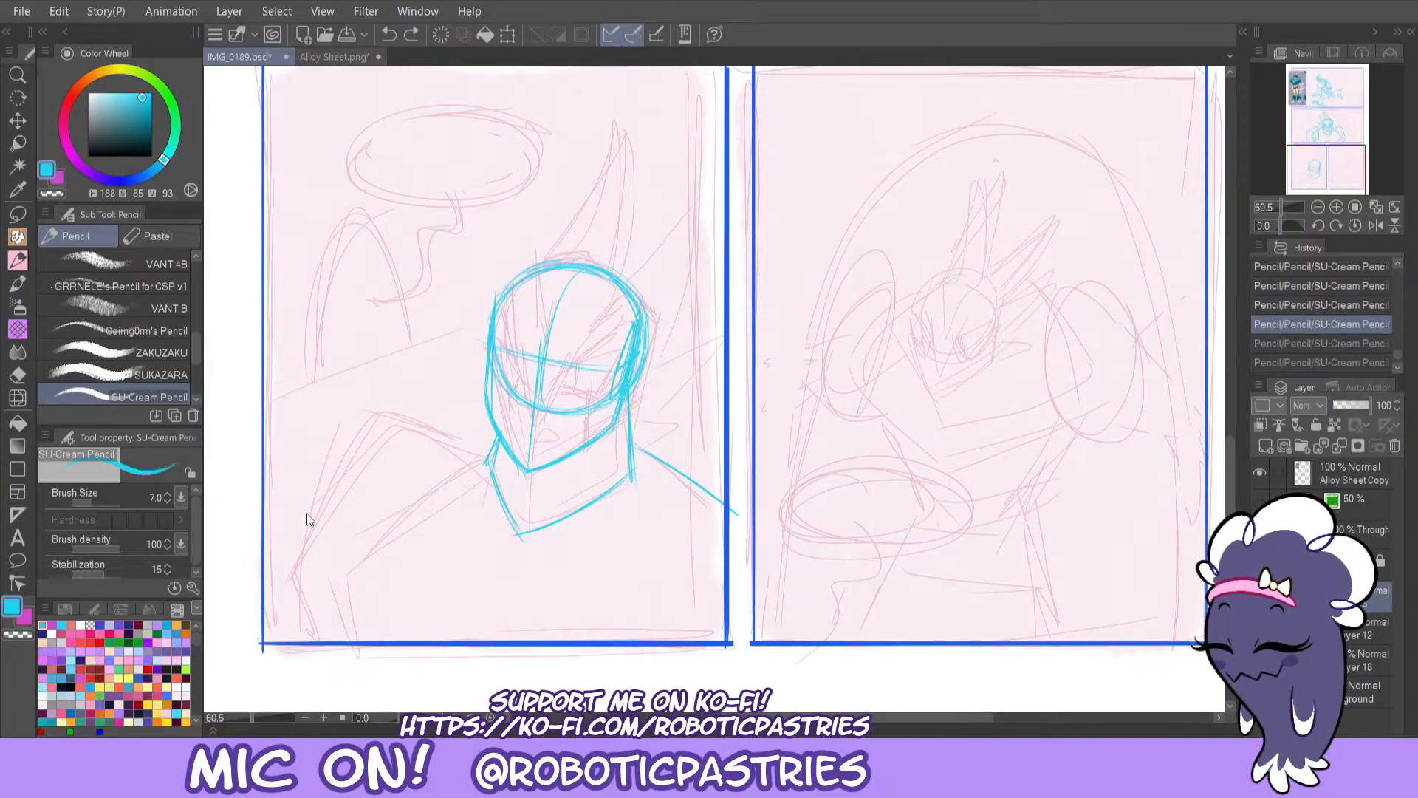
Sketch the left shoulder as a firm, nearly straight slope from the collar toward the panel's left edge.
key(ctrl+y)
drag(329, 529, 495, 449)
key(ctrl+z)
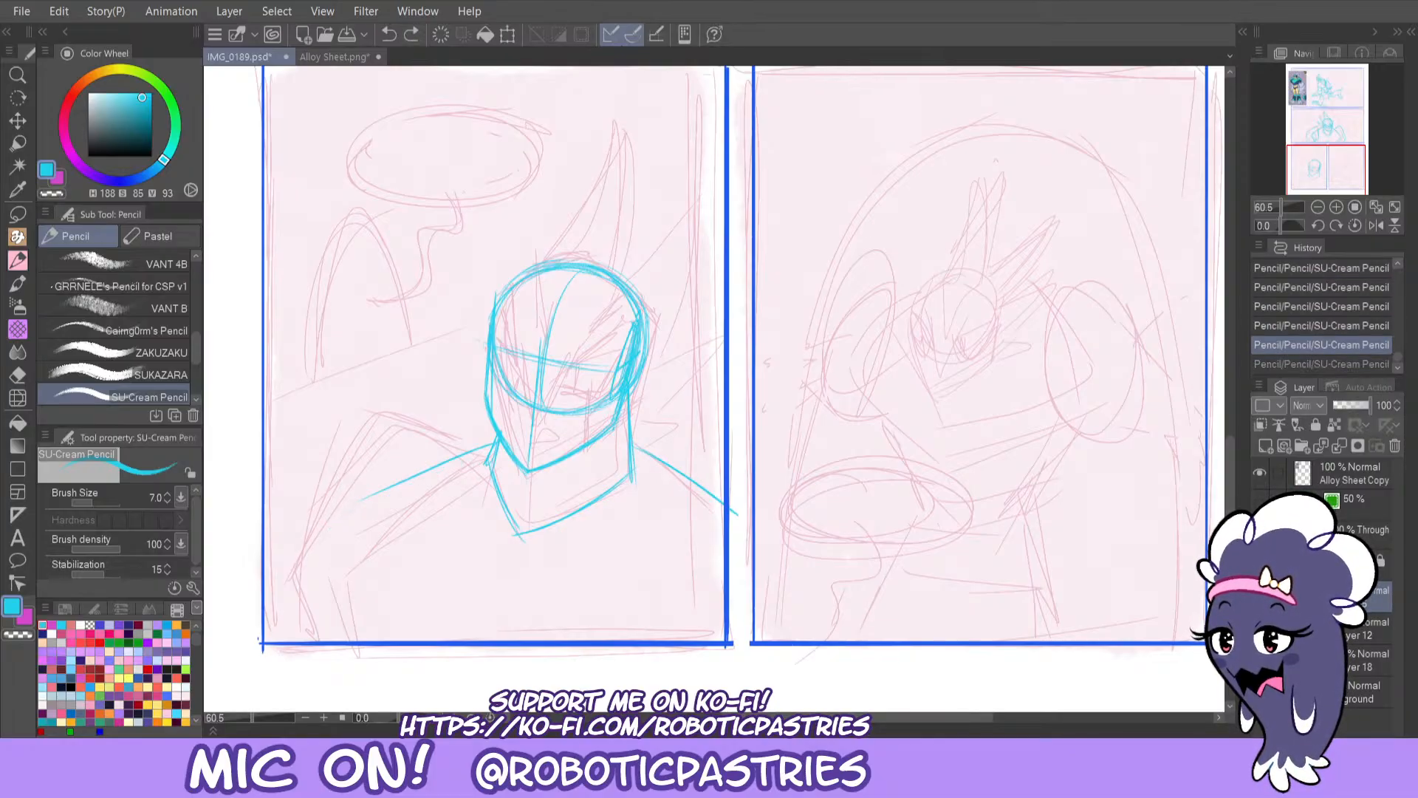
key(ctrl+y)
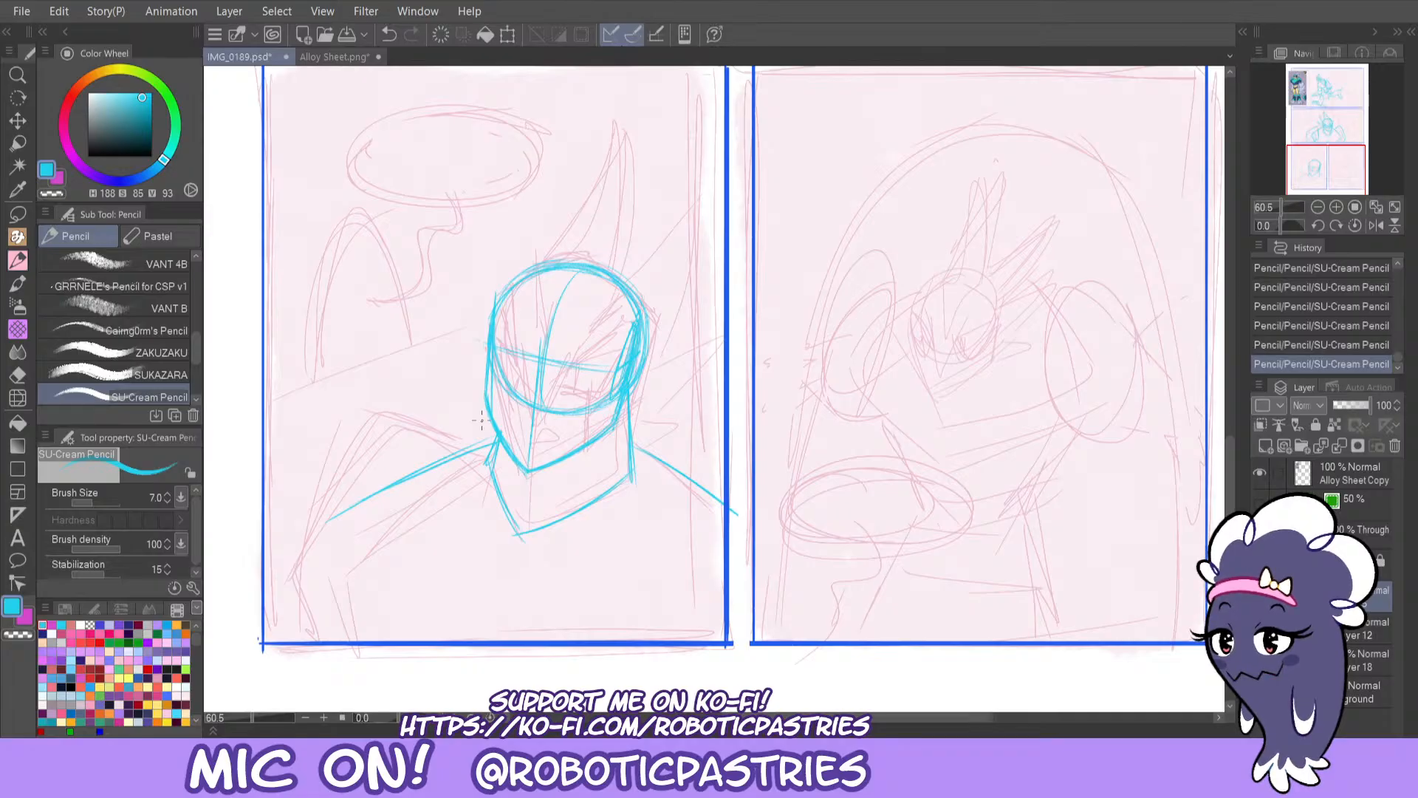
drag(319, 526, 495, 441)
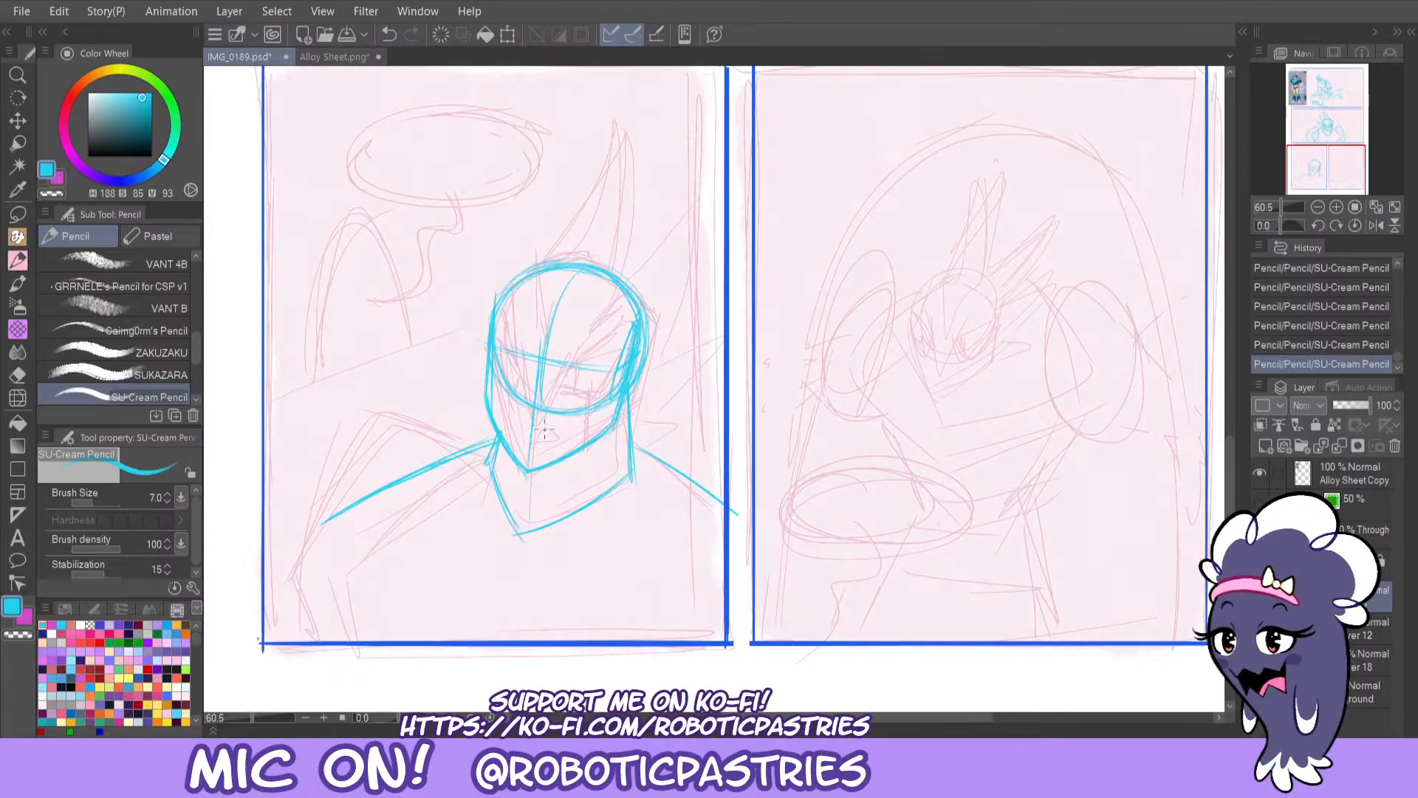
Strengthen both shoulder slopes and sketch the left arm's outer edge down to the panel's lower border.
mouse_move(636, 442)
mouse_down()
mouse_move(752, 535)
mouse_move(636, 443)
mouse_up()
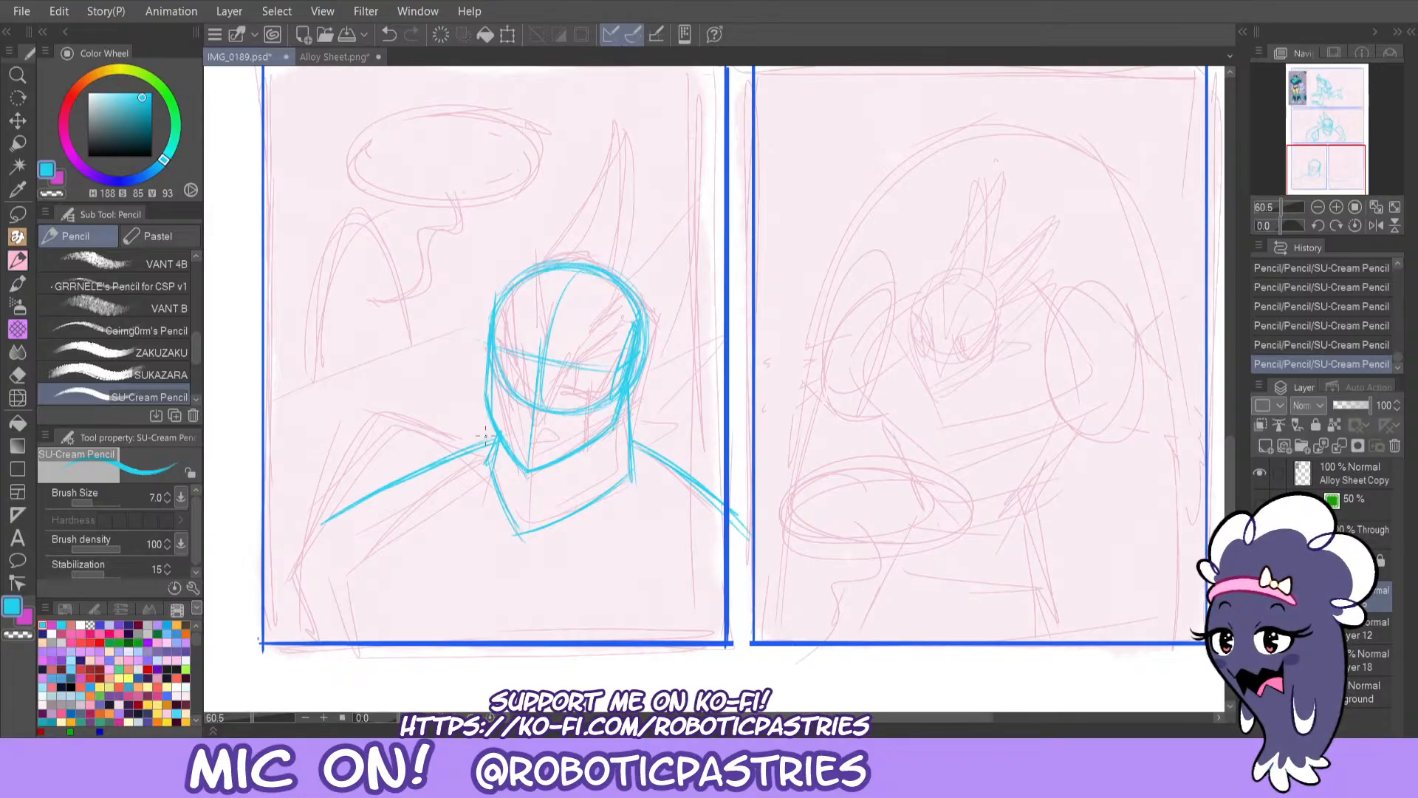
mouse_move(486, 436)
mouse_down()
mouse_move(309, 521)
mouse_move(325, 612)
mouse_move(317, 543)
mouse_up()
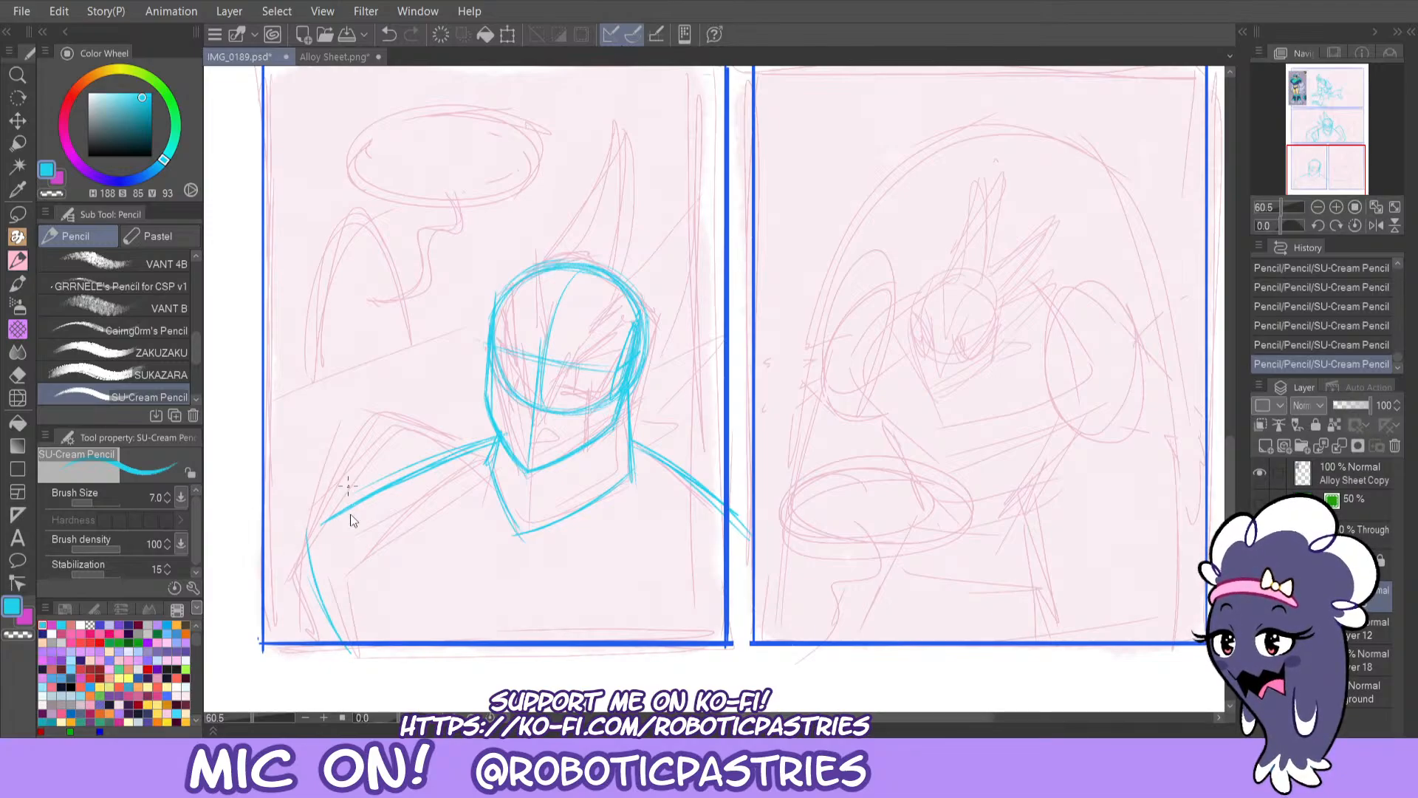
key(ctrl+z)
mouse_move(318, 534)
mouse_down()
mouse_move(353, 656)
mouse_move(334, 609)
mouse_up()
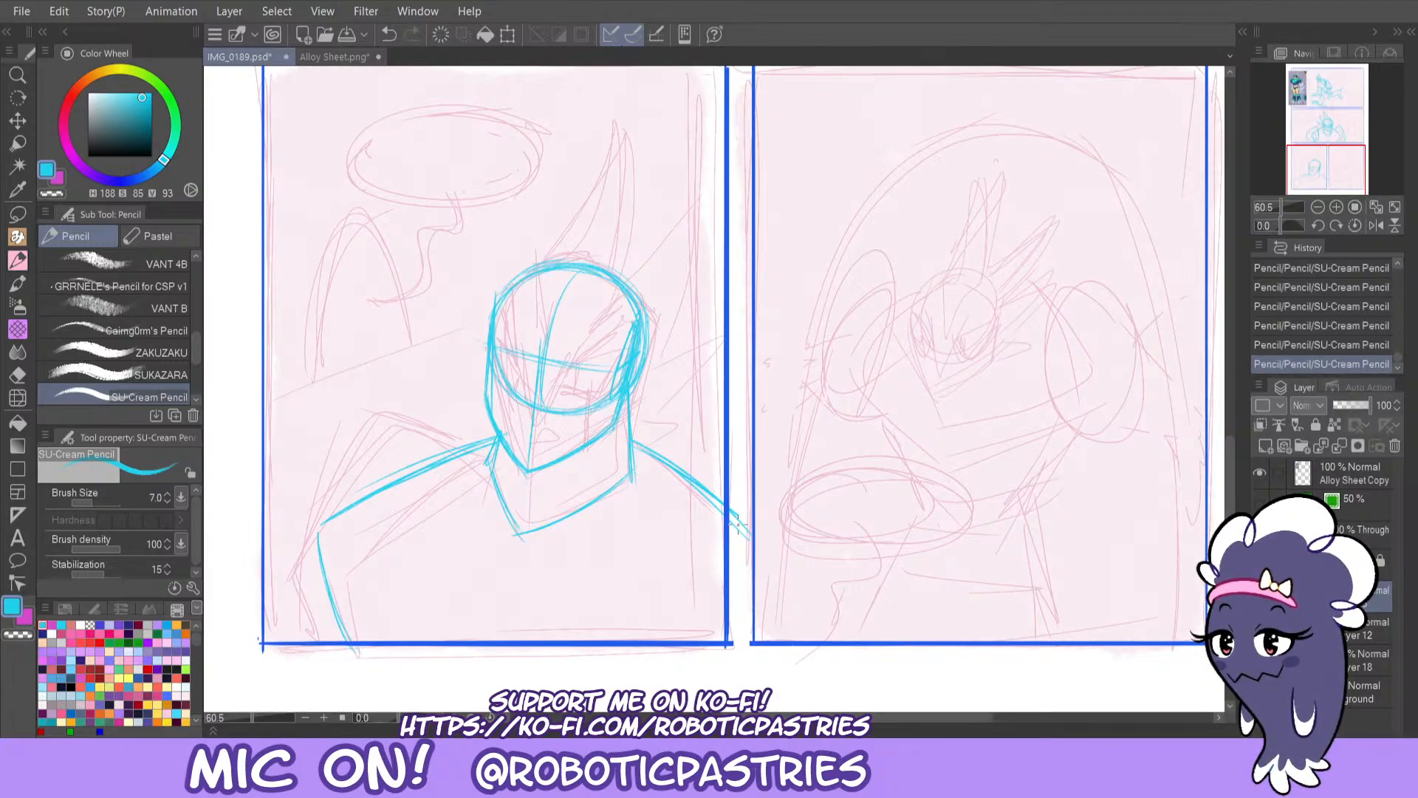
Erase the overshooting right shoulder end and the doubled line along the left shoulder with the Hard eraser.
key(e)
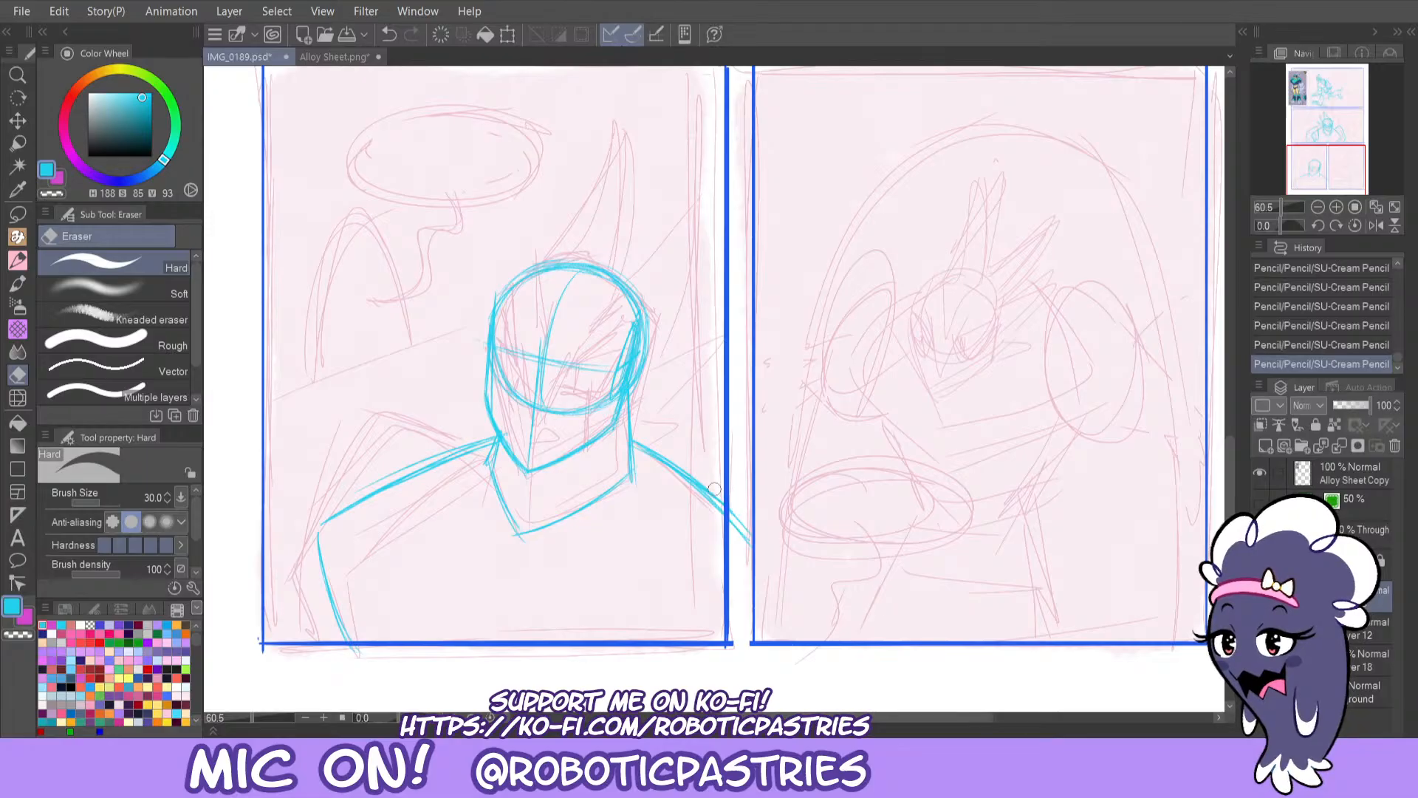
click(770, 529)
drag(345, 497, 455, 451)
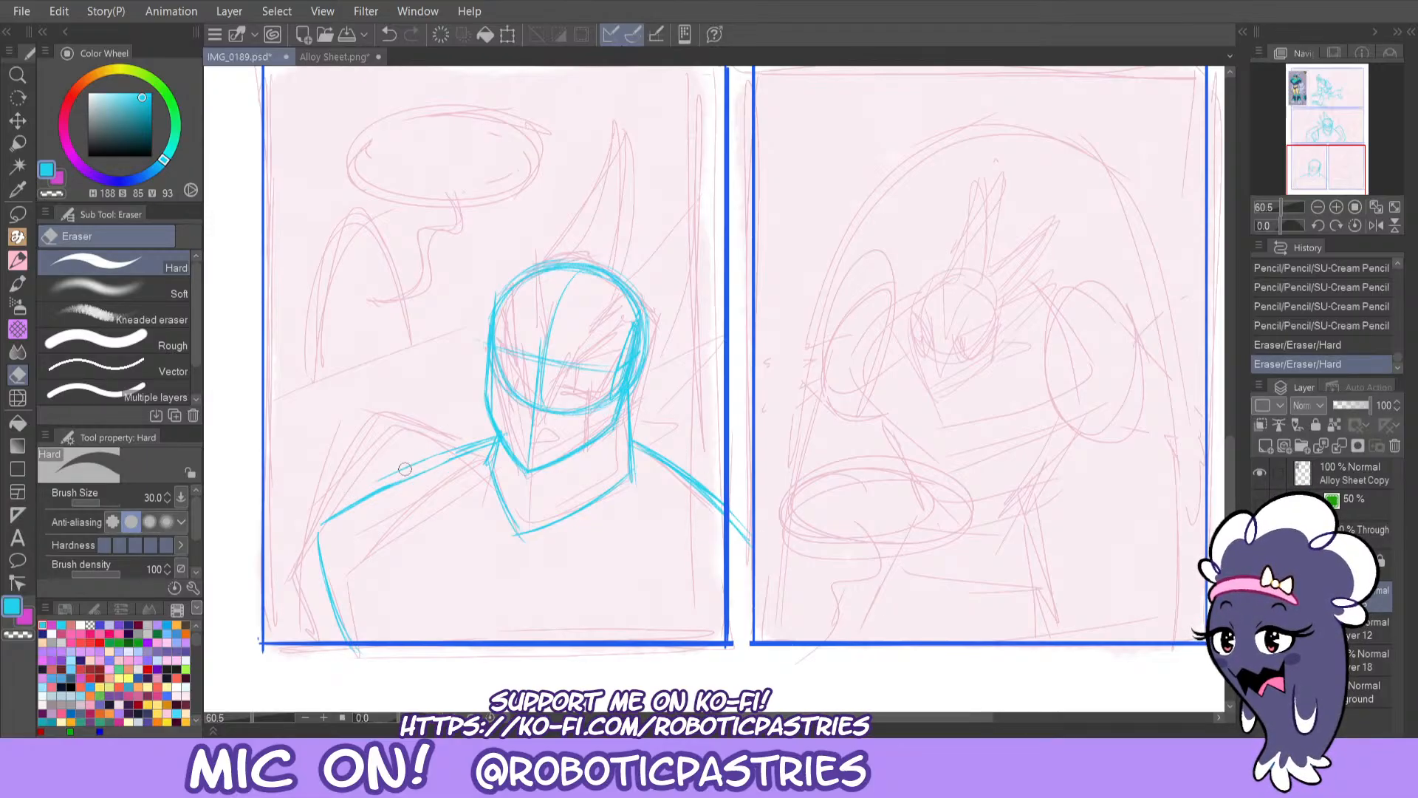
key(ctrl+z)
click(437, 453)
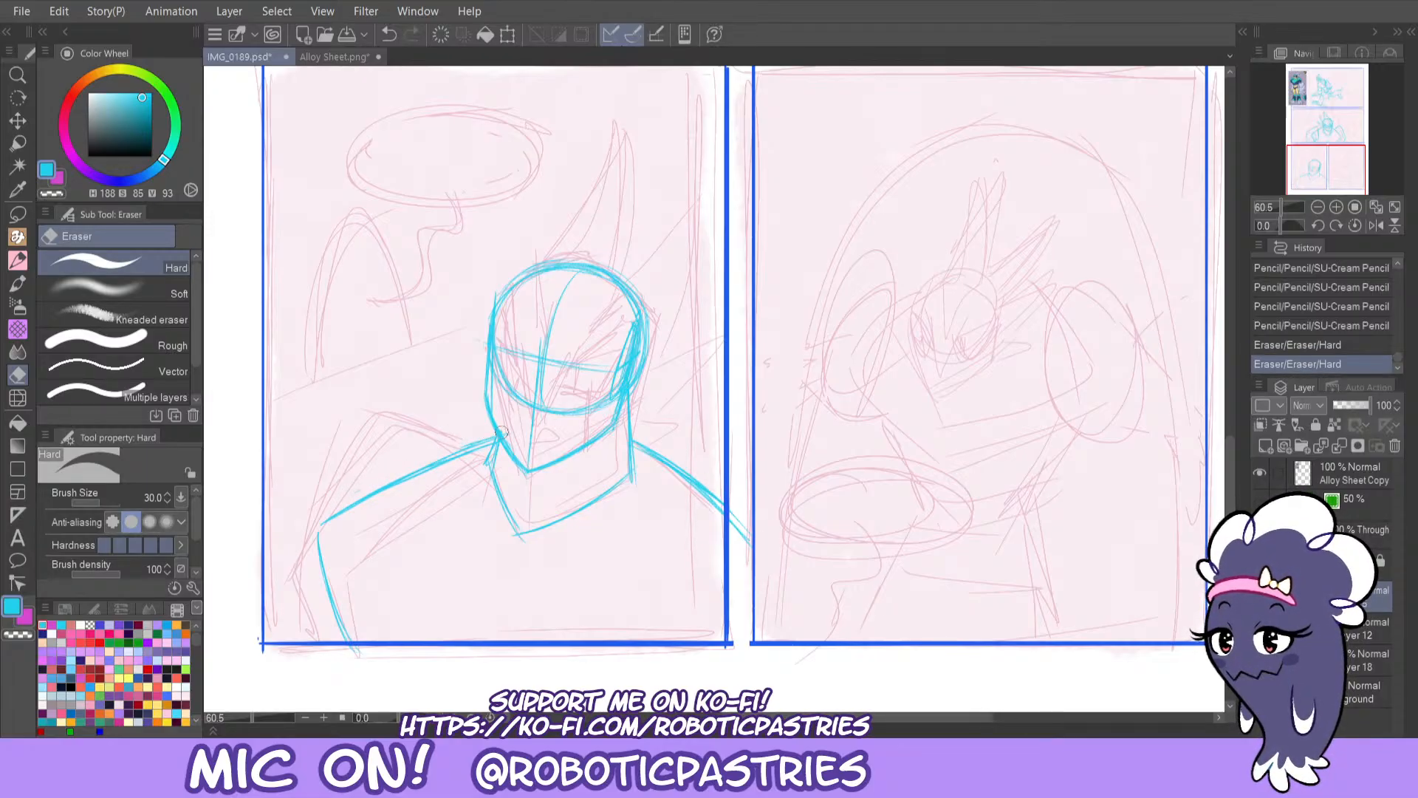
Erase the stray strokes around the collar's left corner and lower point.
click(501, 432)
click(484, 454)
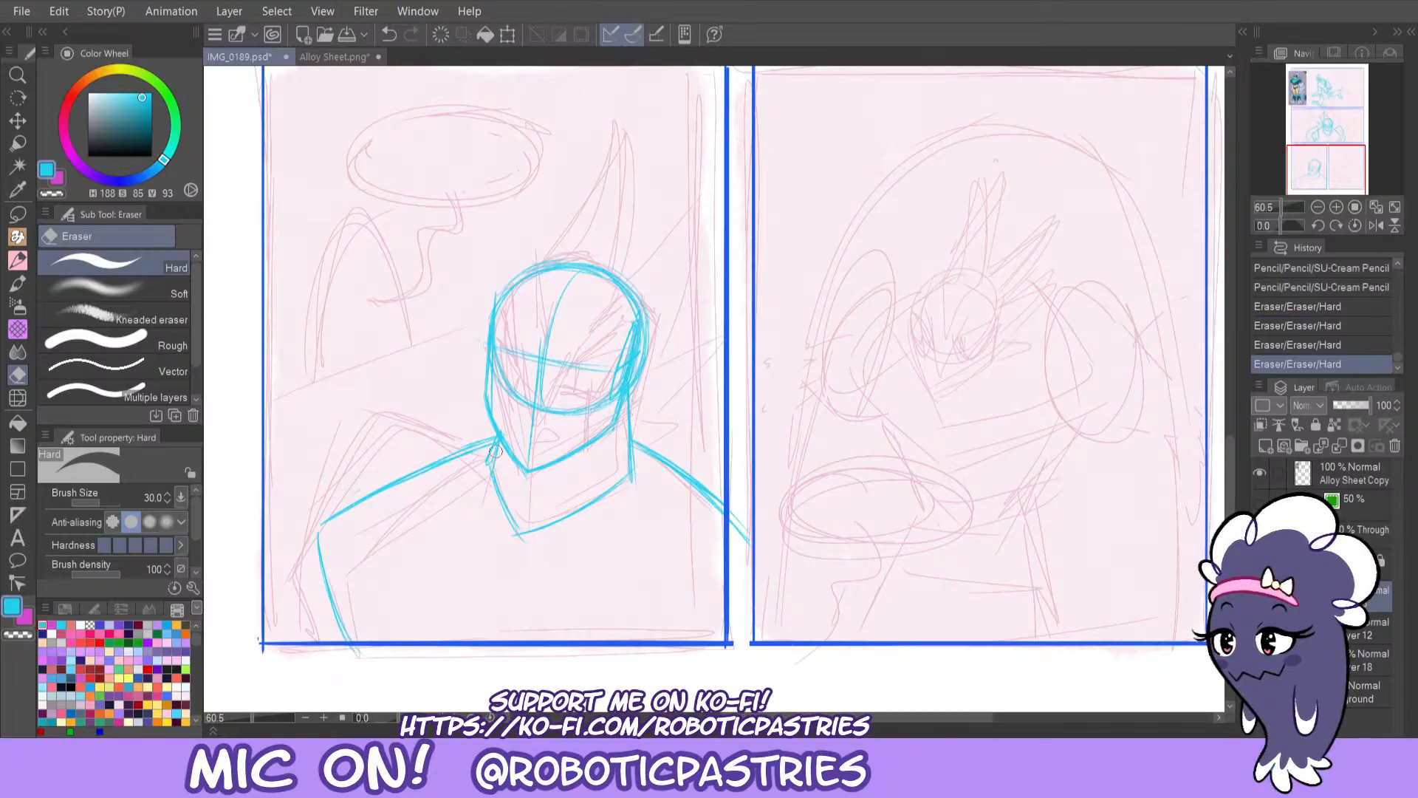
click(490, 472)
drag(531, 545, 507, 538)
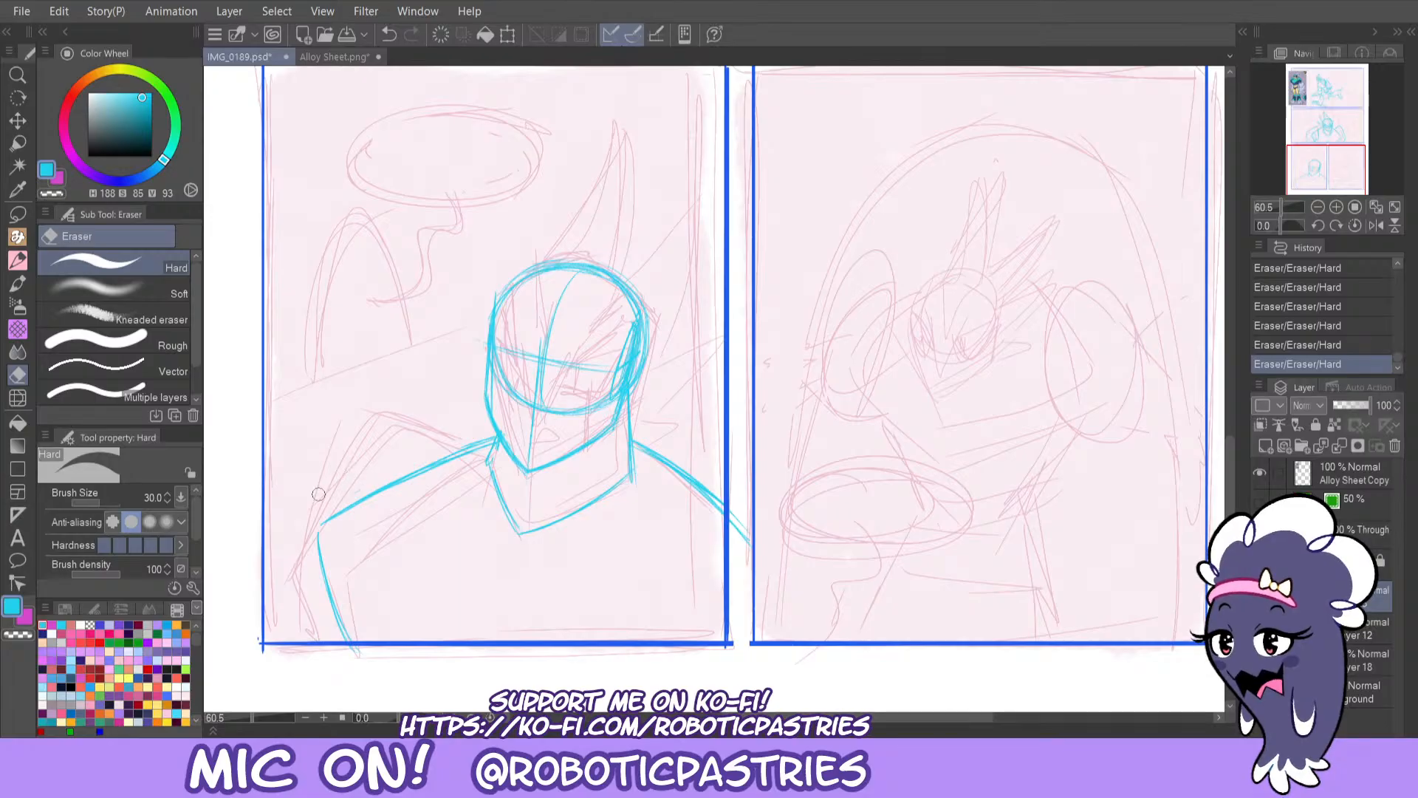
Reinforce the left arm's edge, the left shoulder slope and the neck with the SU-Cream Pencil.
key(p)
drag(325, 564, 350, 642)
drag(317, 527, 498, 436)
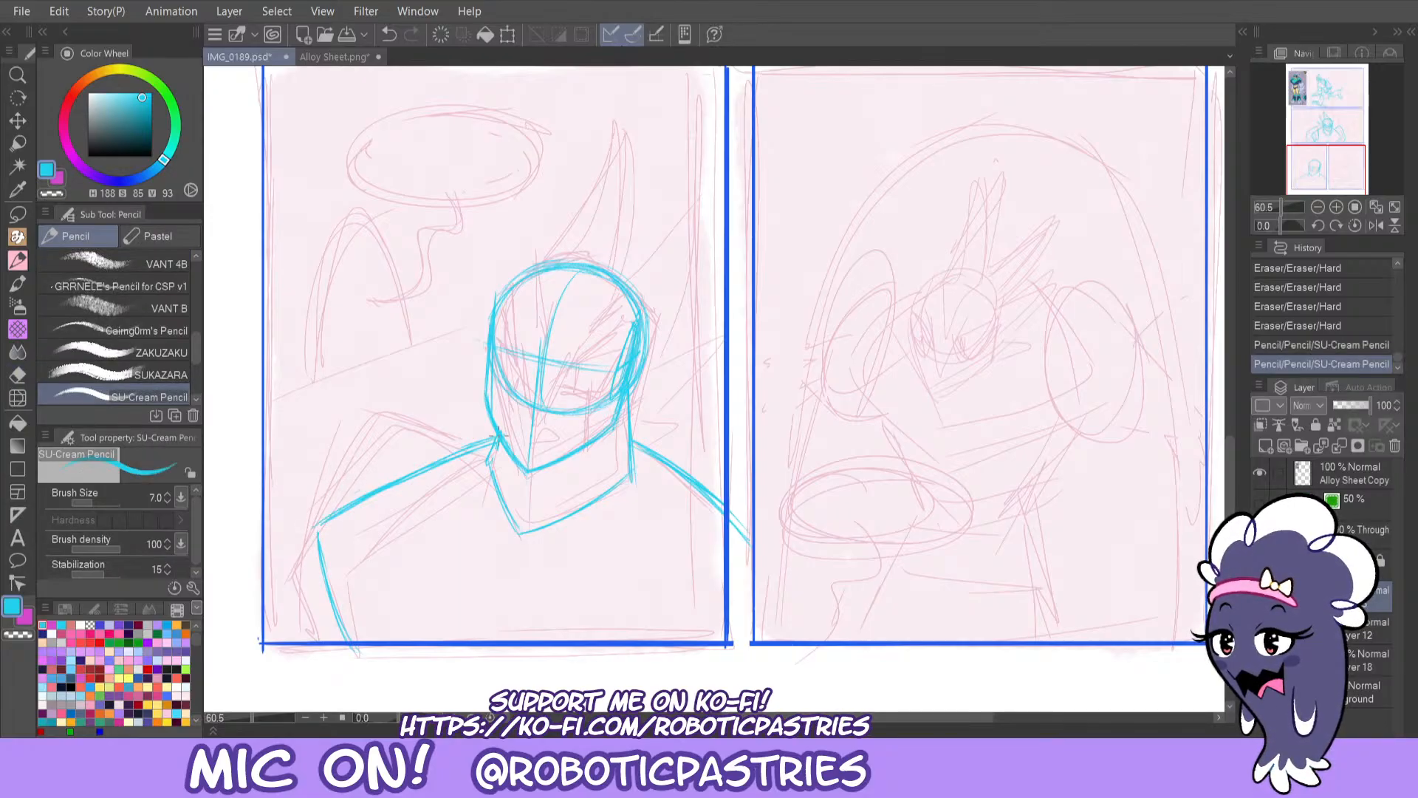
drag(626, 436, 607, 420)
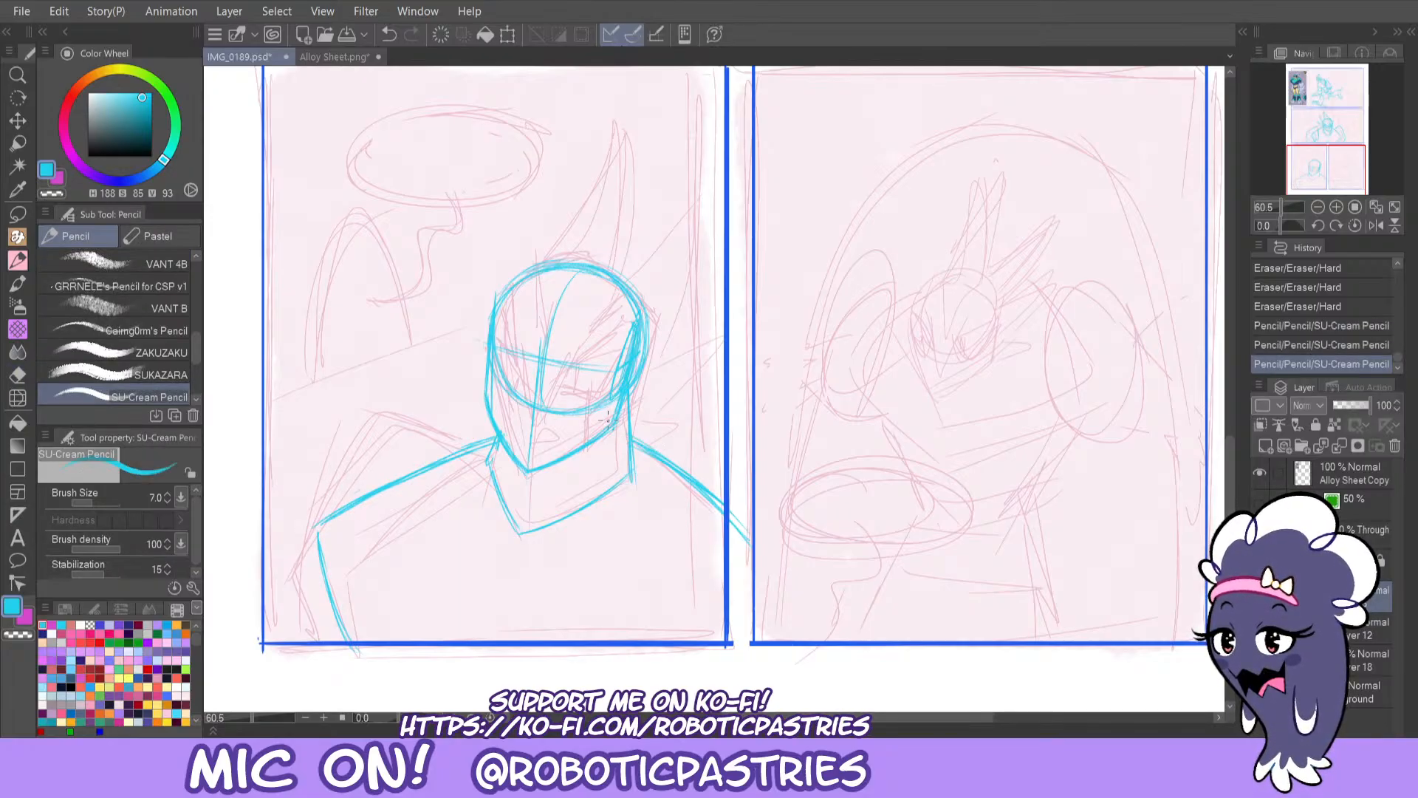
Sketch the tapering lines down from both shoulder corners and a small oval at the centre of the chest.
mouse_move(319, 538)
mouse_down()
mouse_move(403, 641)
mouse_move(352, 583)
mouse_up()
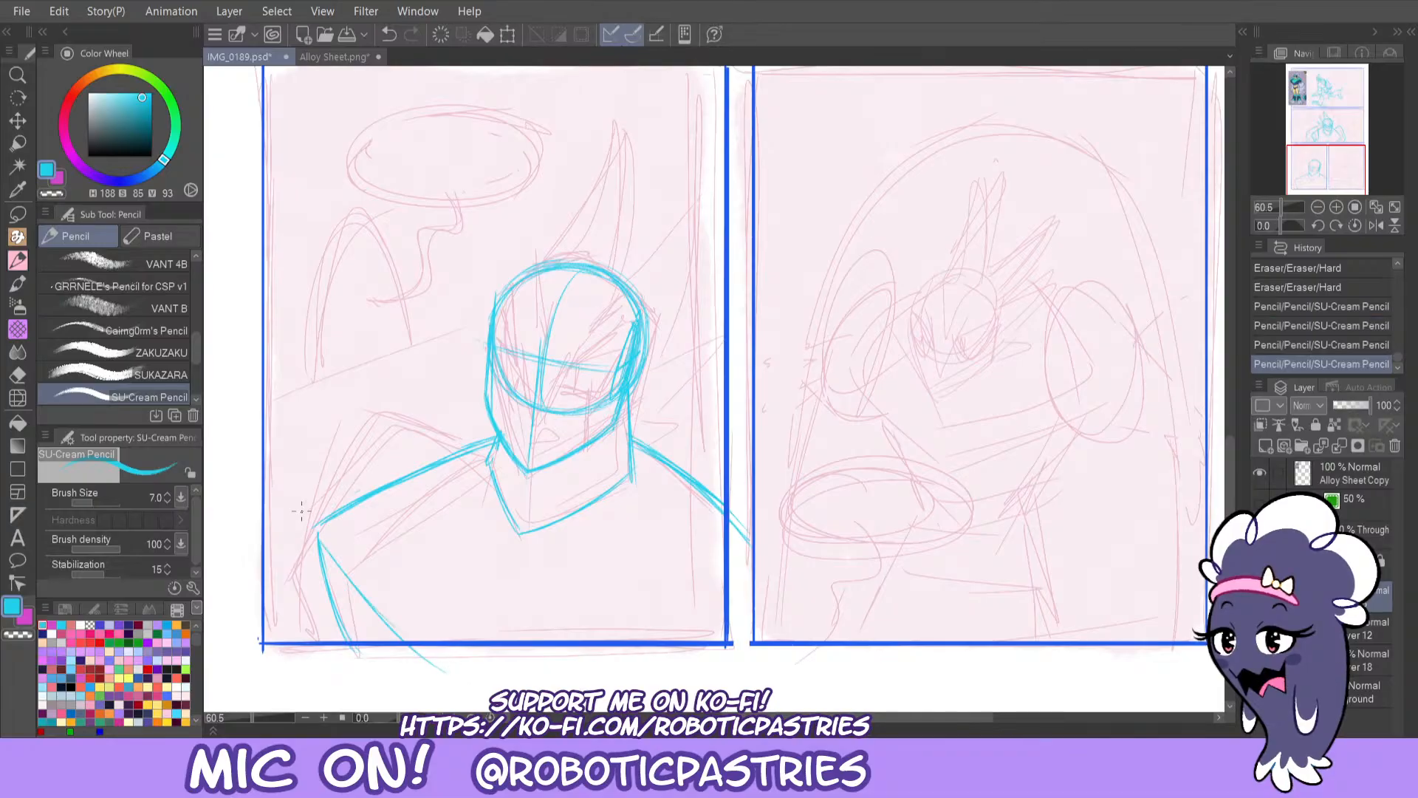
key(ctrl+z)
key(ctrl+z)
mouse_move(318, 529)
mouse_down()
mouse_move(398, 670)
mouse_move(379, 641)
mouse_up()
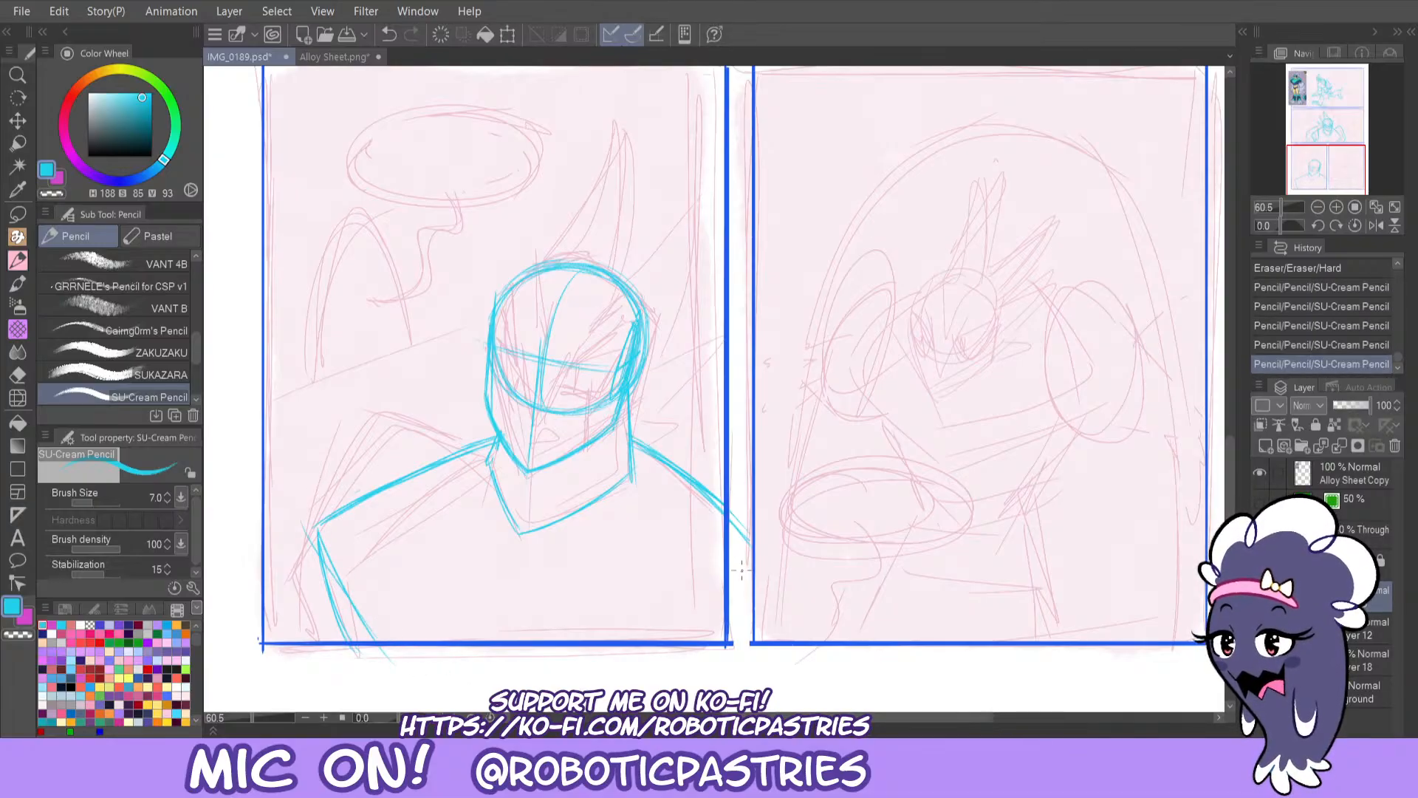
drag(737, 567, 632, 671)
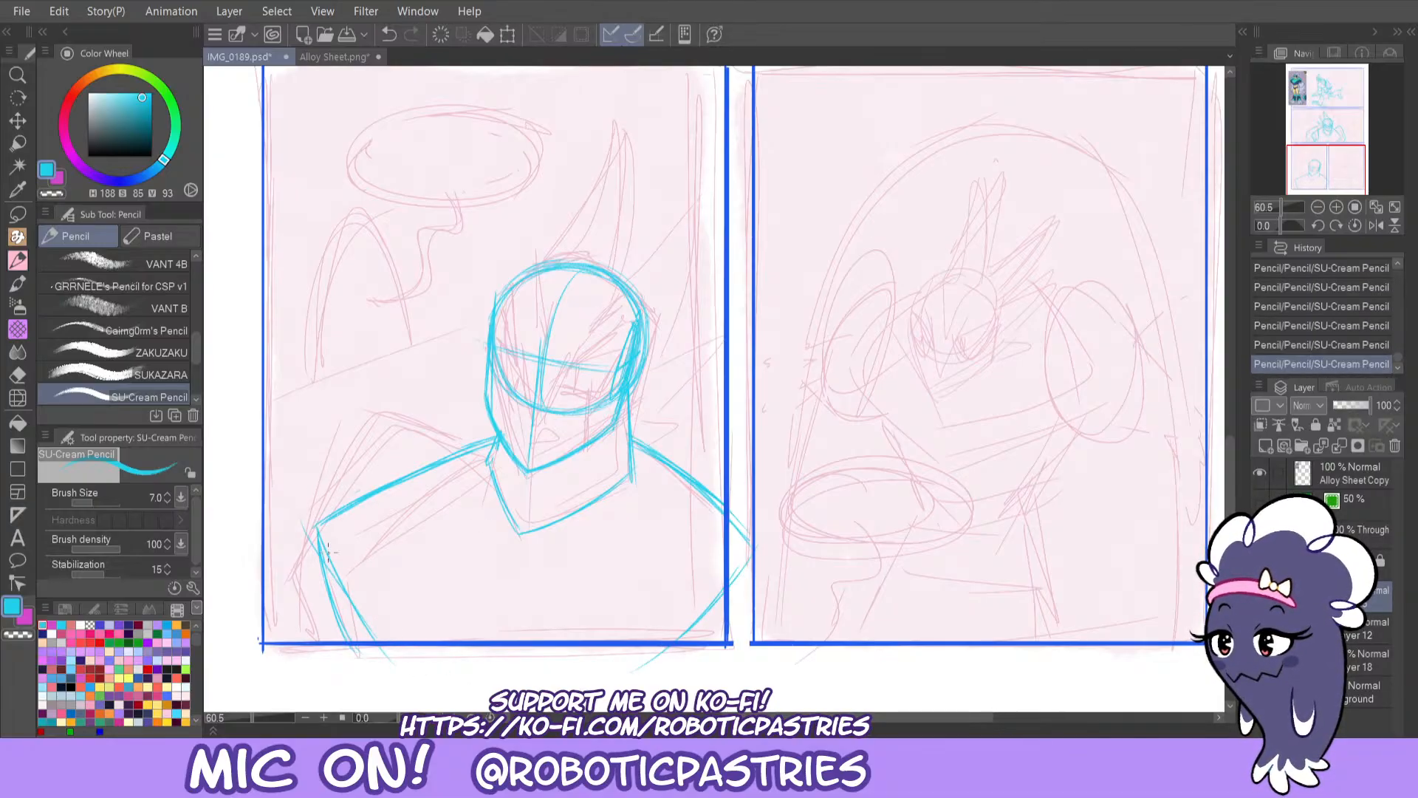
mouse_move(480, 619)
mouse_down()
mouse_move(502, 604)
mouse_move(489, 634)
mouse_up()
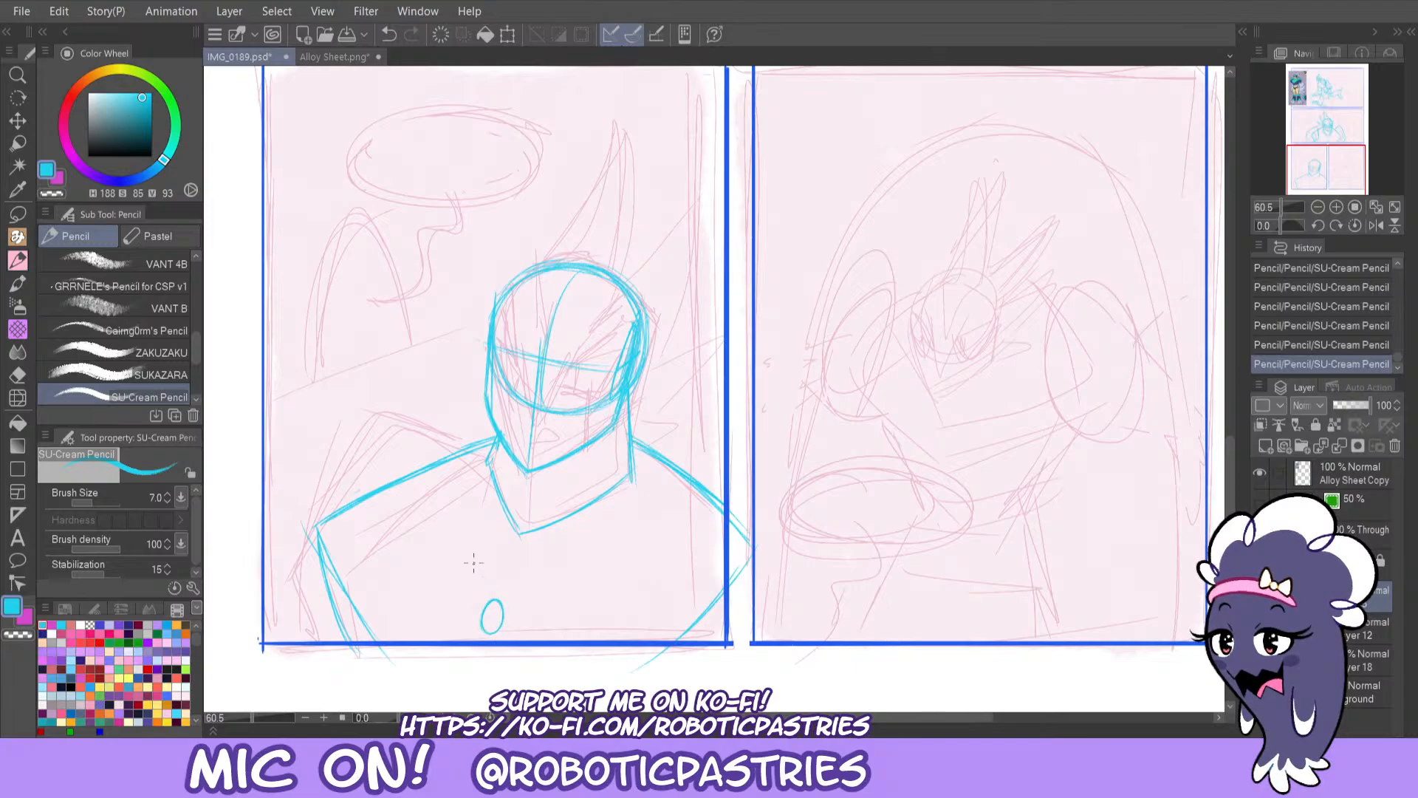
Erase the stray ends at the left shoulder corner and below the panel's lower border.
key(e)
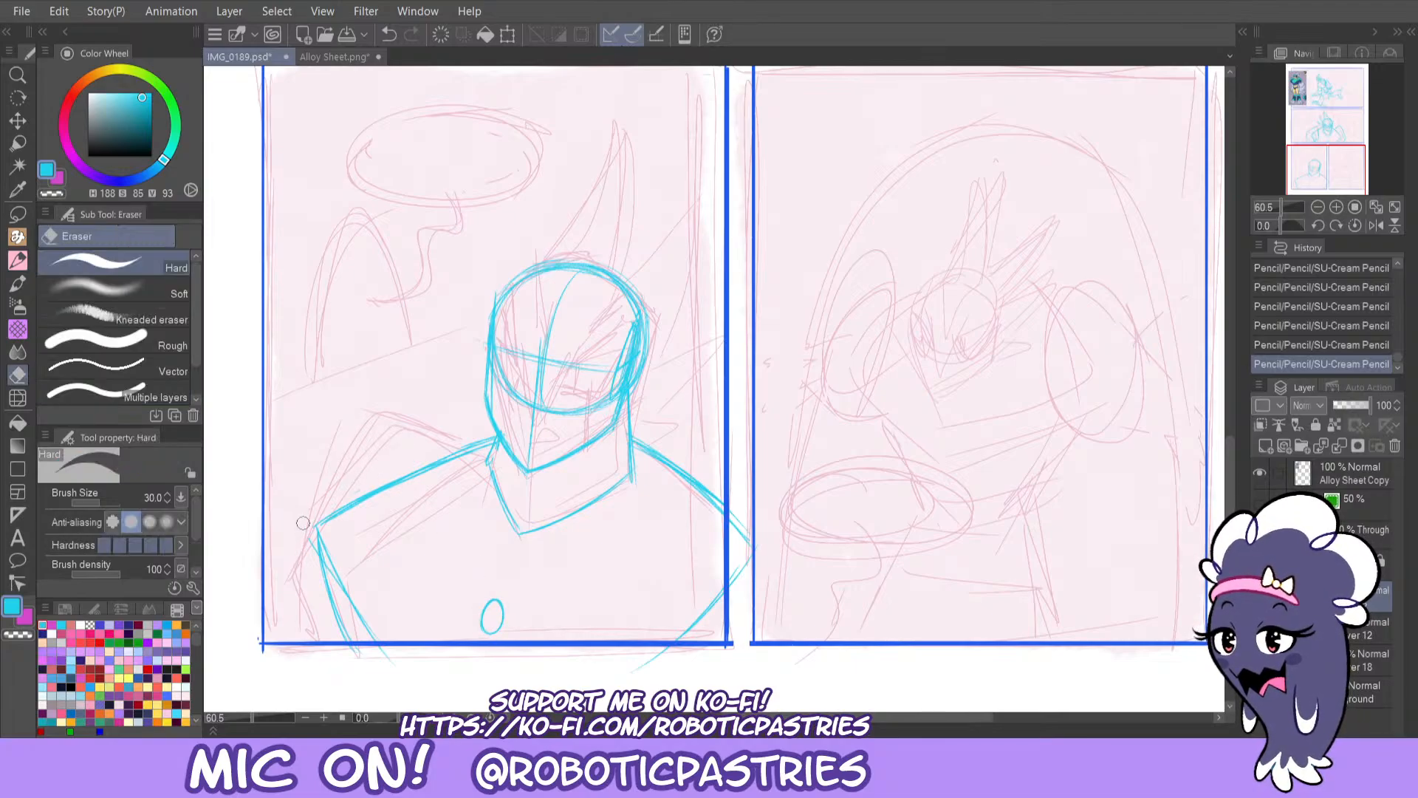
mouse_move(302, 523)
mouse_down()
mouse_move(339, 588)
mouse_move(359, 646)
mouse_up()
drag(392, 671, 349, 656)
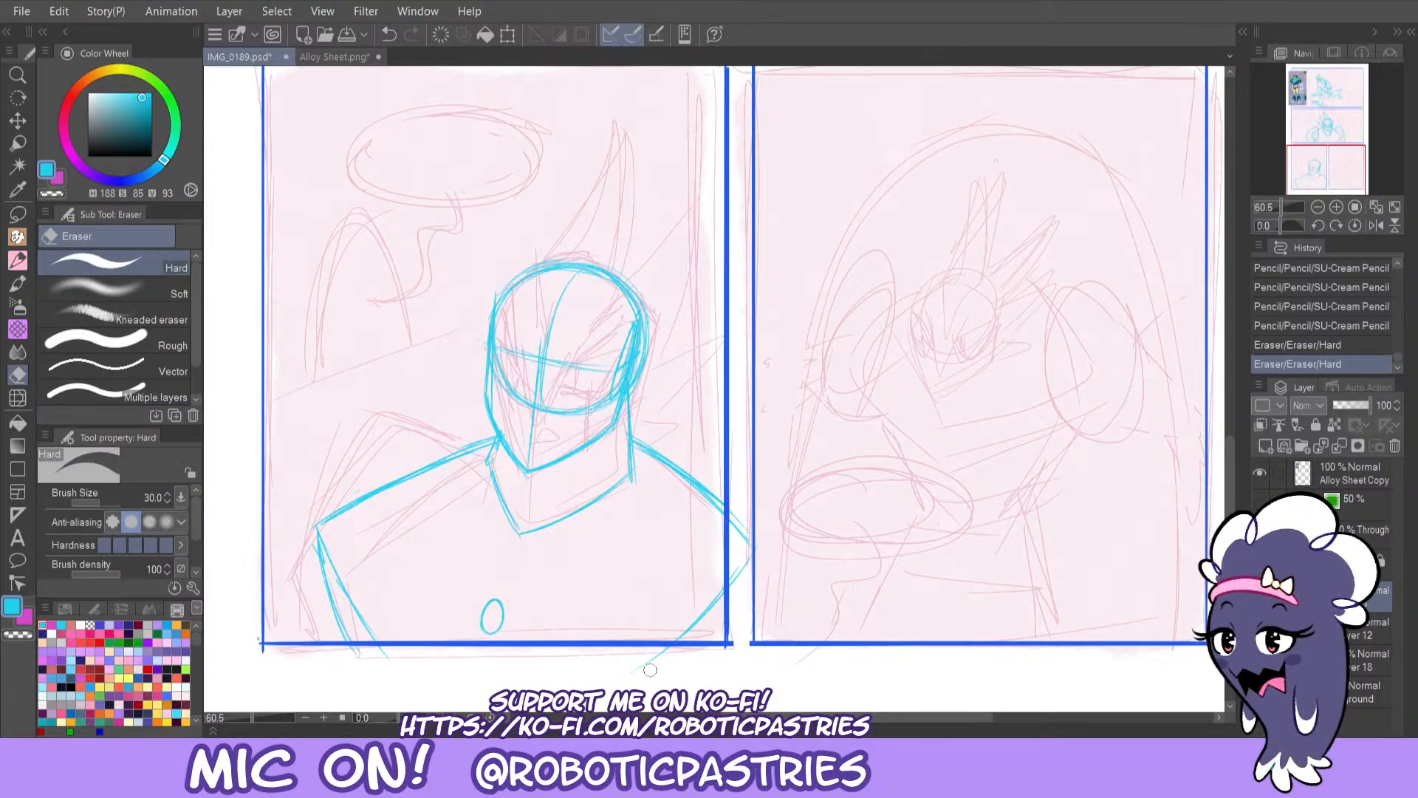
drag(651, 670, 668, 654)
Sketch the pointed guard above the left shoulder with the SU-Cream Pencil: arched outer curve, short inner edge and lower outer edge.
key(p)
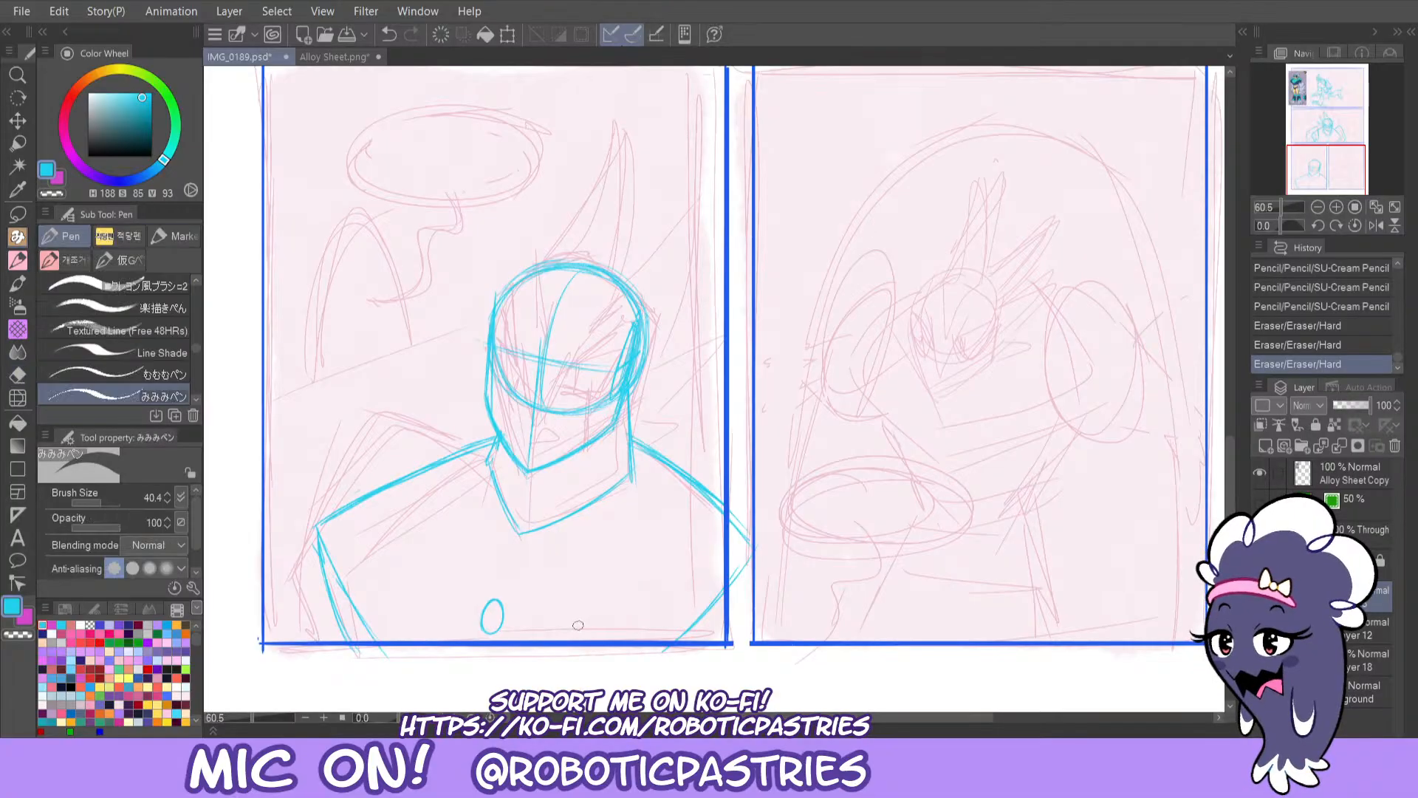
mouse_move(380, 382)
mouse_down()
mouse_move(436, 458)
mouse_move(299, 493)
mouse_up()
key(ctrl+z)
key(ctrl+z)
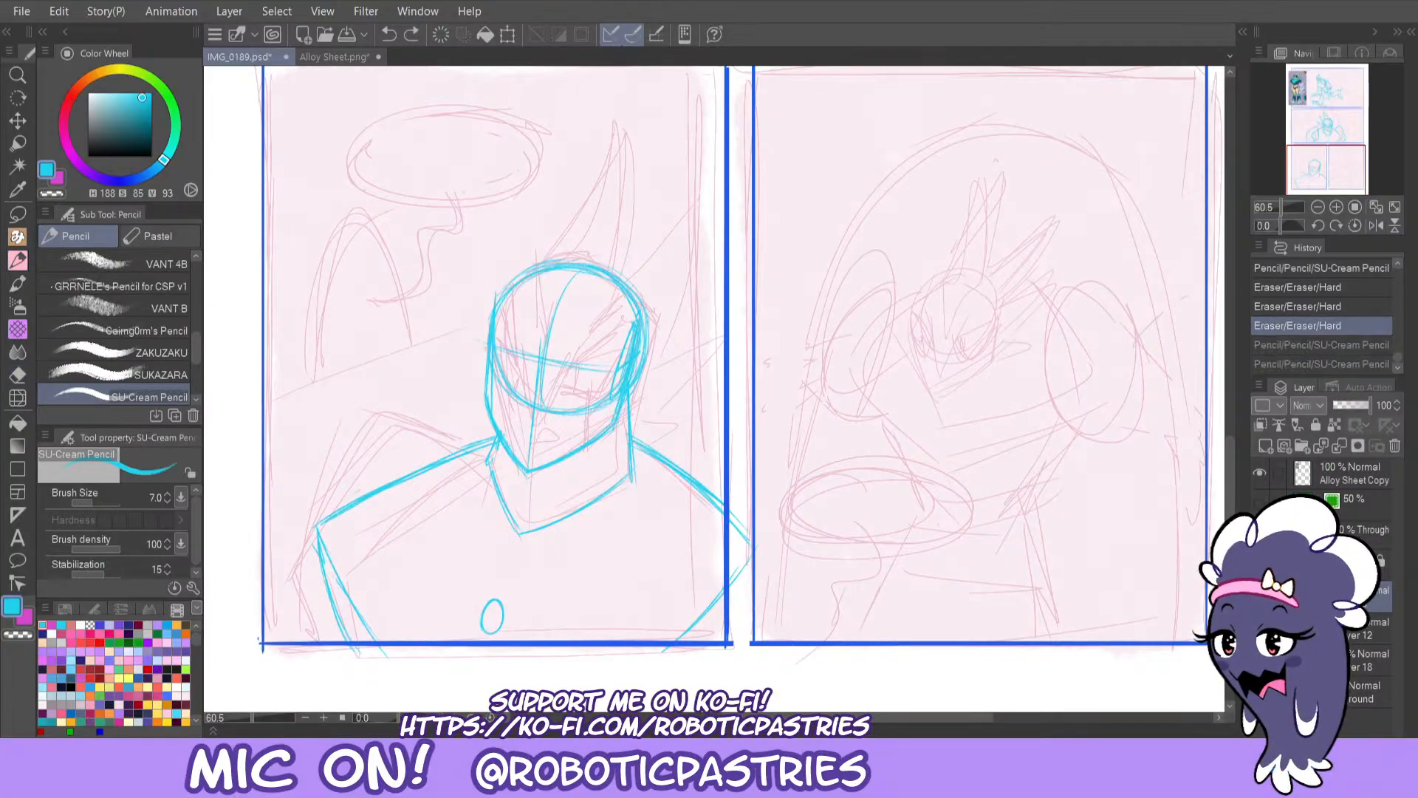
mouse_move(384, 397)
mouse_down()
mouse_move(425, 465)
mouse_move(296, 504)
mouse_move(355, 414)
mouse_move(400, 401)
mouse_move(441, 460)
mouse_up()
key(ctrl+z)
key(ctrl+z)
mouse_move(404, 399)
mouse_down()
mouse_move(297, 500)
mouse_move(295, 530)
mouse_move(285, 526)
mouse_up()
key(ctrl+z)
mouse_move(360, 418)
mouse_down()
mouse_move(271, 536)
mouse_move(286, 537)
mouse_move(305, 613)
mouse_up()
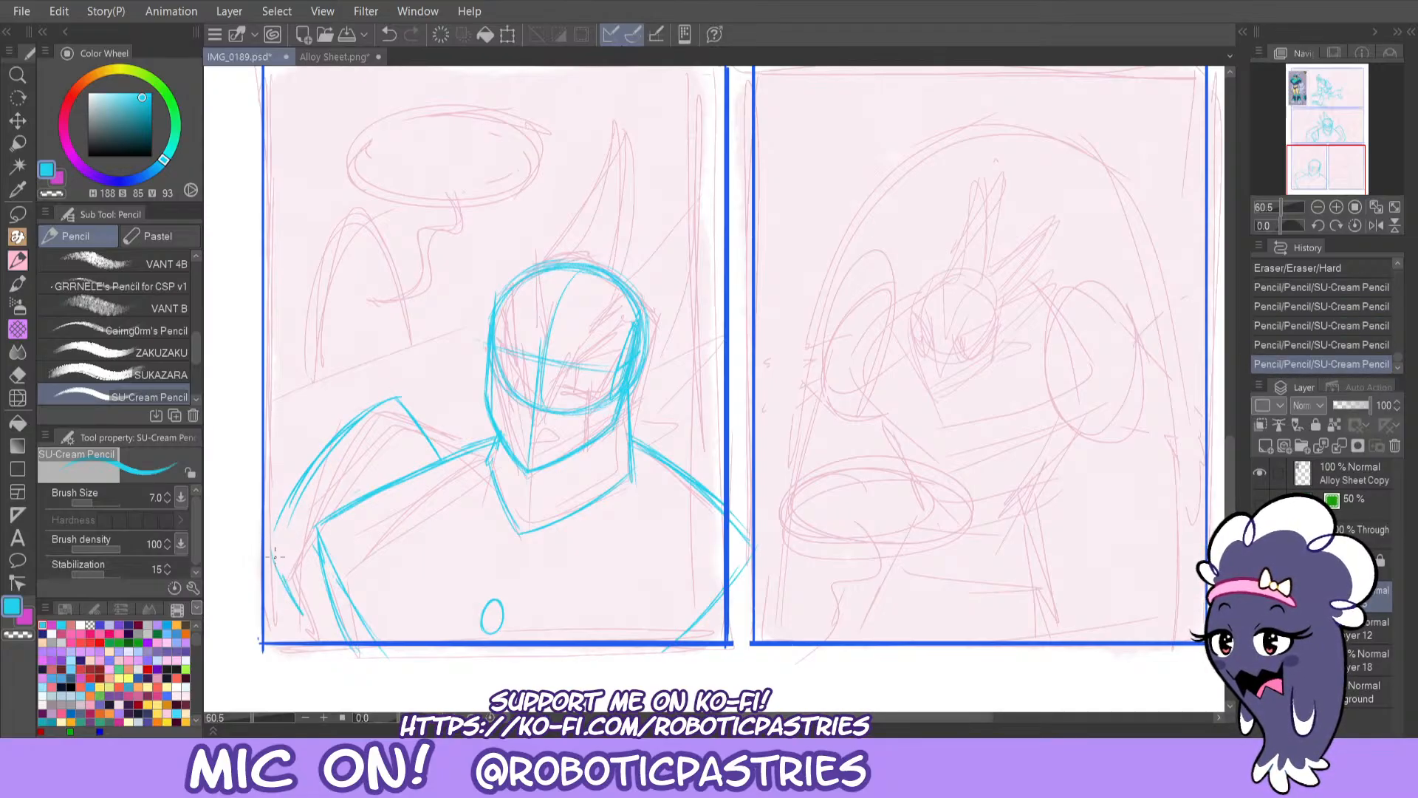
drag(270, 537, 312, 615)
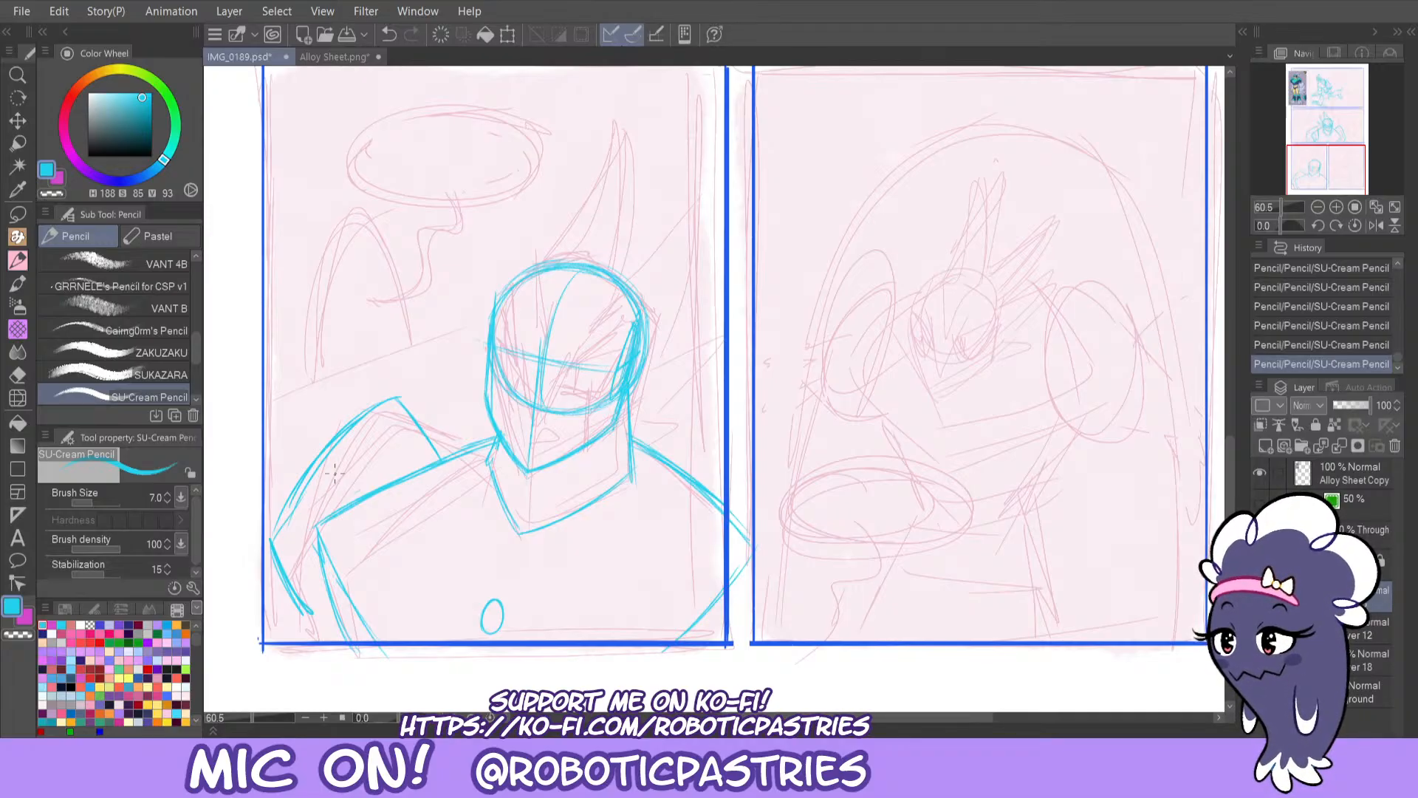
Undo the left shoulder guard's lower-edge strokes and redraw the lower part of its outer curve.
key(ctrl+z)
key(ctrl+z)
drag(290, 520, 392, 384)
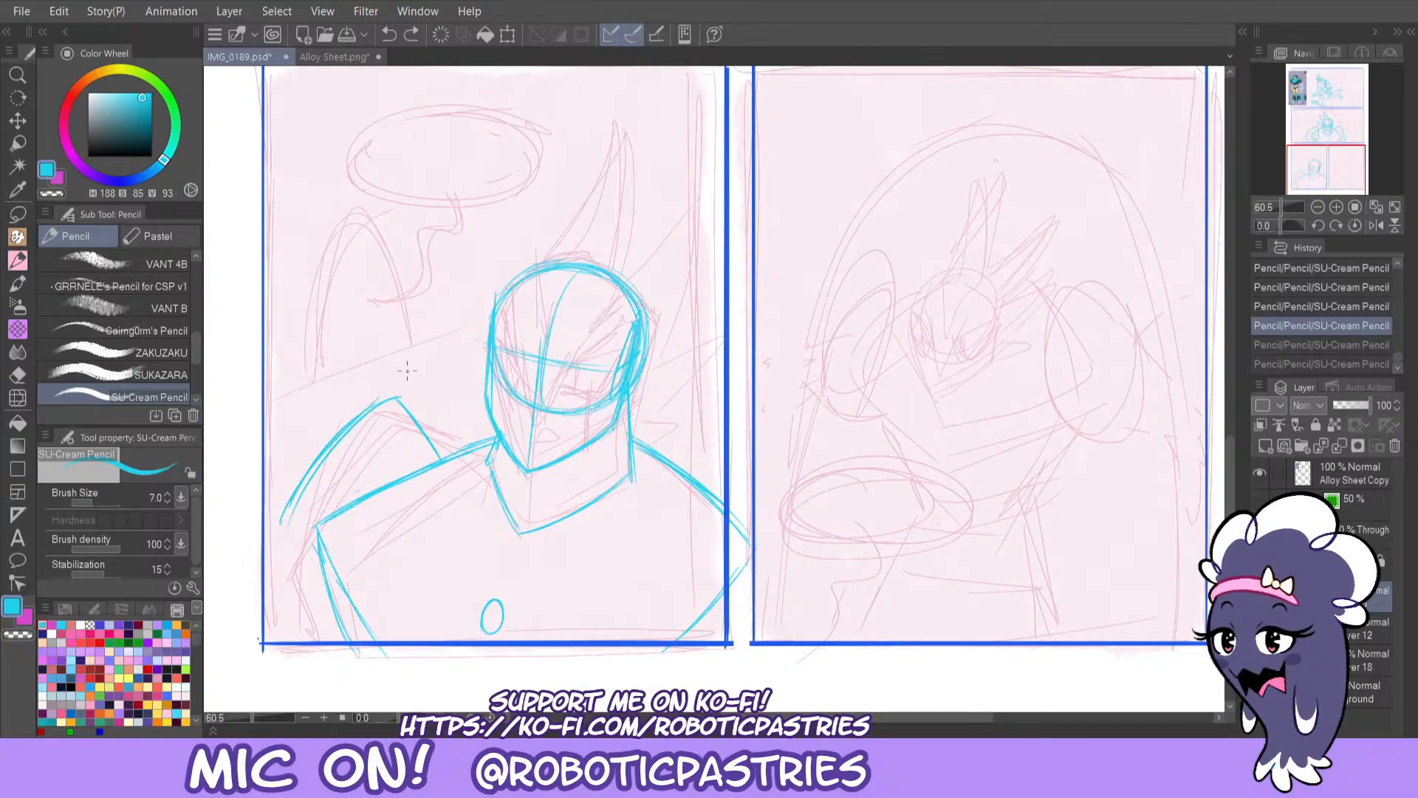
key(ctrl+z)
mouse_move(288, 512)
mouse_down()
mouse_move(399, 399)
mouse_move(306, 489)
mouse_up()
key(ctrl+z)
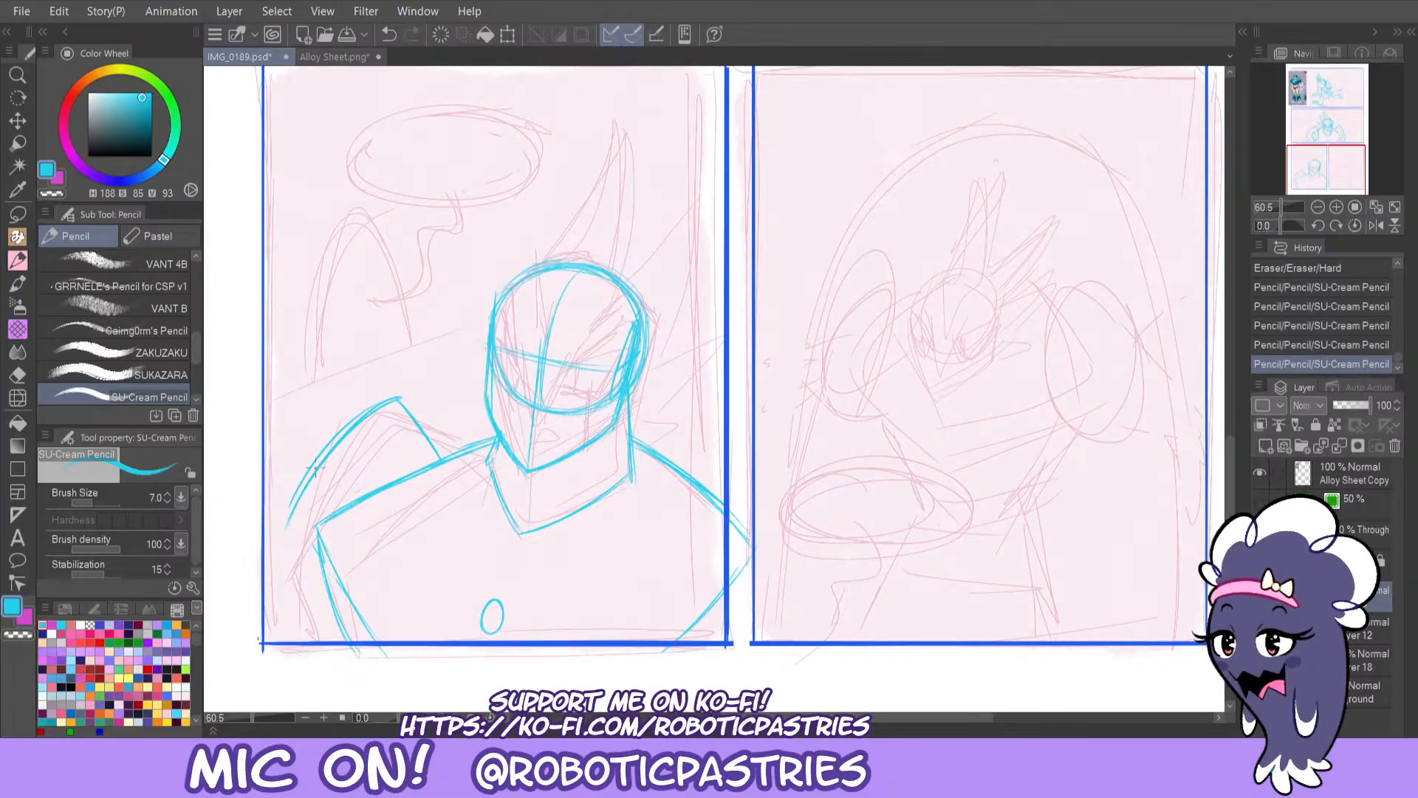
drag(337, 444, 275, 540)
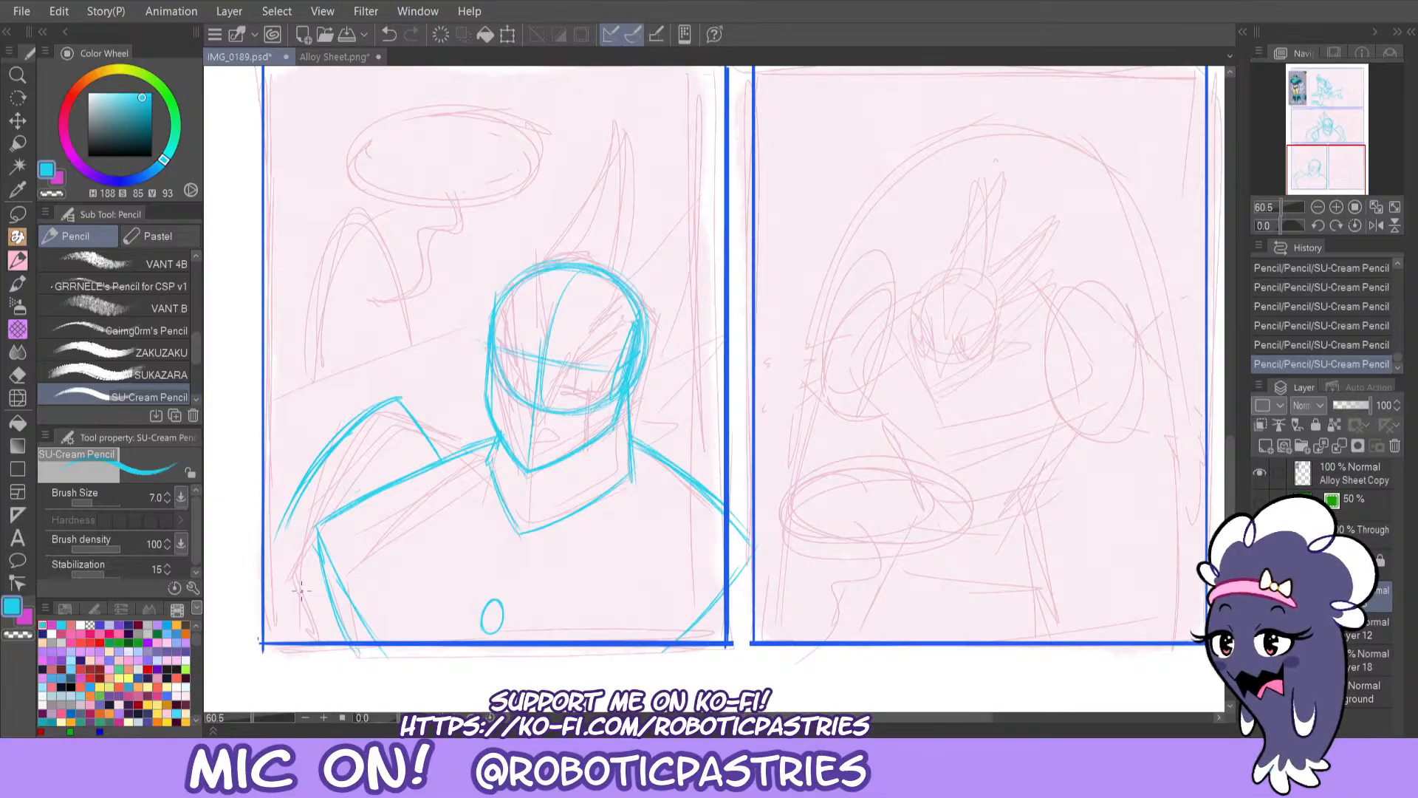
Clean up the guard's outer curve with the Hard eraser and redraw its lower outer edge and inner edge.
key(e)
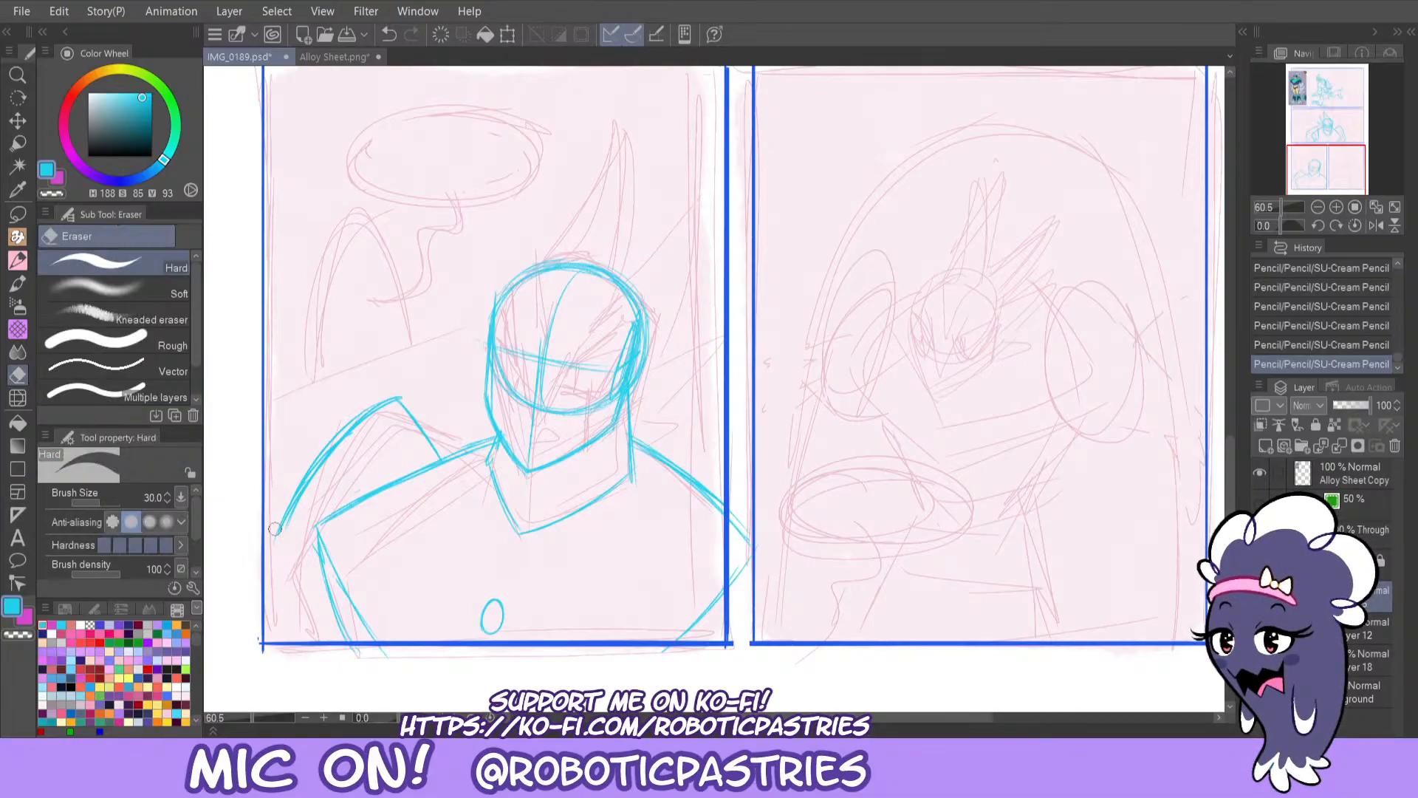
mouse_move(283, 519)
mouse_down()
mouse_move(369, 403)
mouse_move(357, 405)
mouse_move(338, 430)
mouse_move(396, 390)
mouse_move(426, 419)
mouse_move(396, 389)
mouse_move(424, 440)
mouse_move(374, 404)
mouse_move(424, 441)
mouse_move(394, 393)
mouse_up()
key(p)
key(ctrl+z)
mouse_move(439, 461)
mouse_down()
mouse_move(393, 399)
mouse_move(369, 414)
mouse_move(270, 557)
mouse_move(274, 540)
mouse_move(303, 610)
mouse_up()
drag(274, 554, 279, 572)
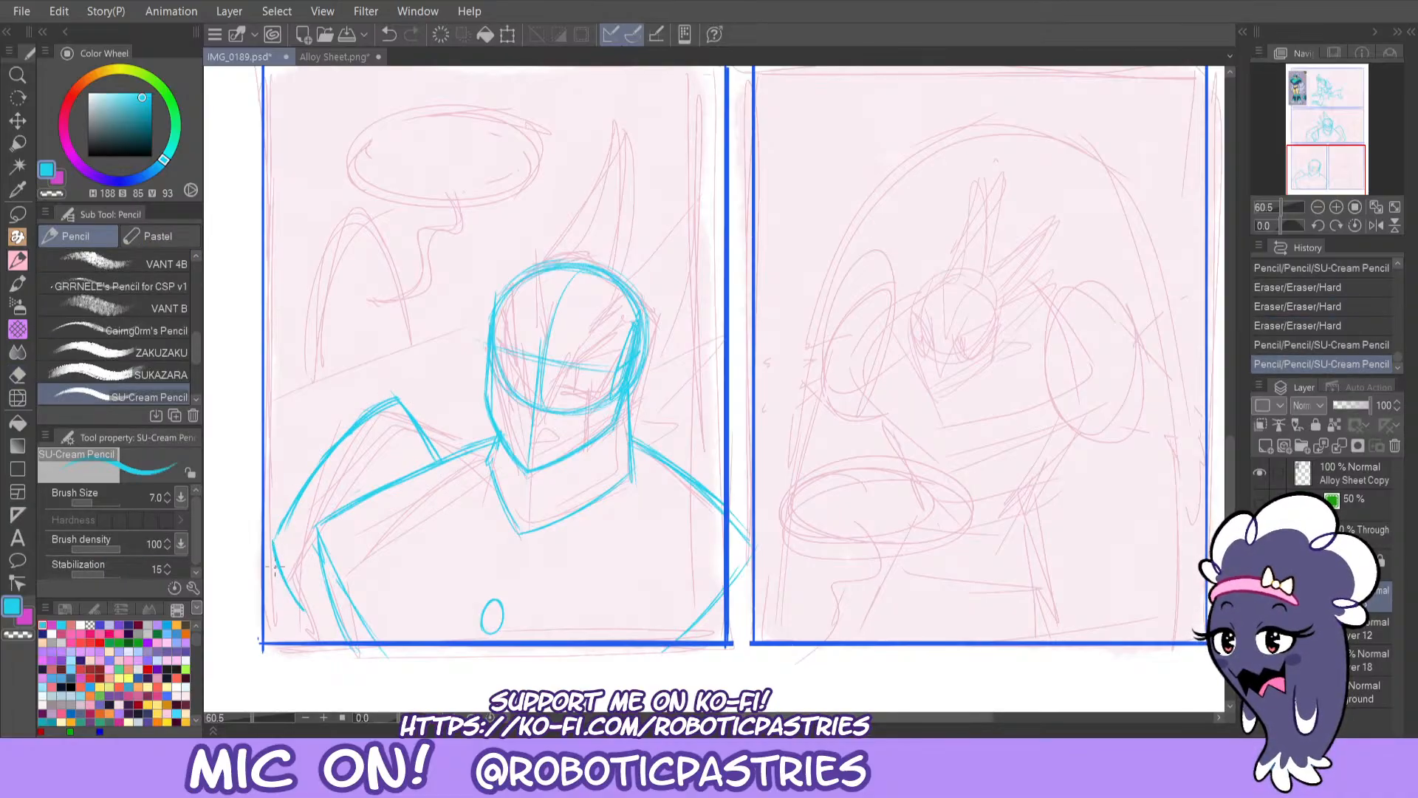
mouse_move(421, 421)
mouse_down()
mouse_move(443, 464)
mouse_move(400, 398)
mouse_up()
key(ctrl+z)
Try to sketch an inner rim line from the left shoulder guard's outer corner up towards its peak.
drag(279, 550, 347, 480)
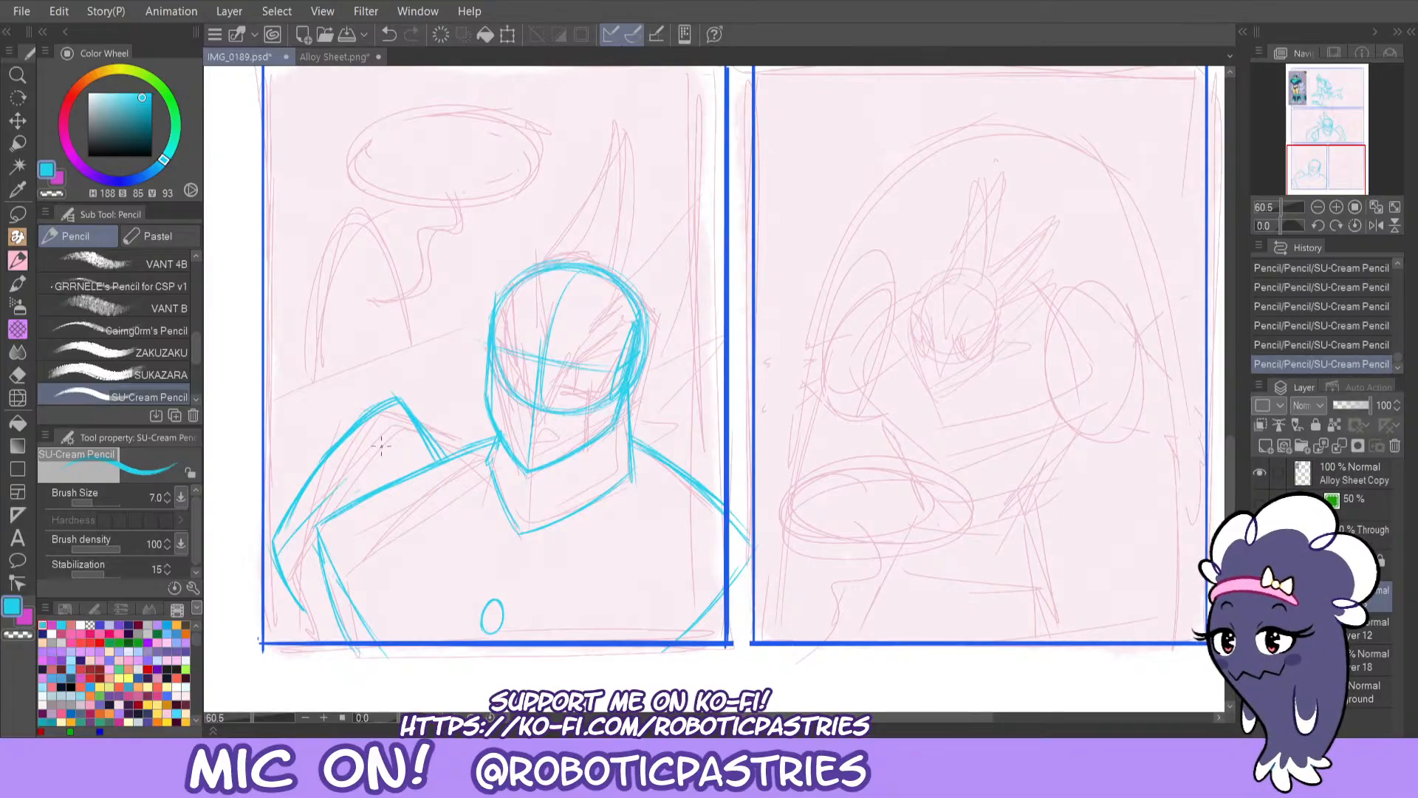
key(ctrl+z)
drag(279, 555, 374, 480)
key(ctrl+z)
drag(278, 561, 367, 476)
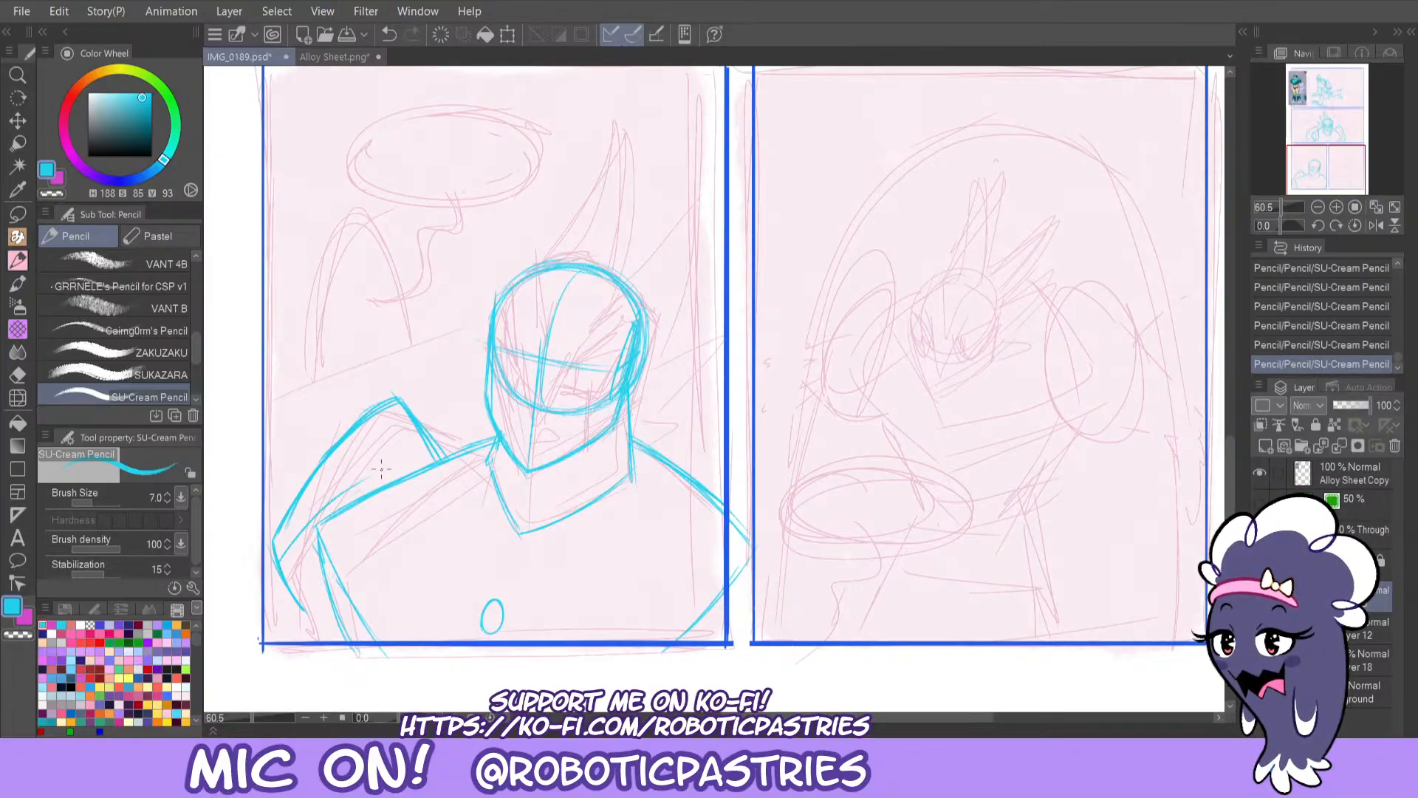
key(ctrl+z)
mouse_move(278, 564)
mouse_down()
mouse_move(407, 481)
mouse_move(384, 456)
mouse_up()
key(ctrl+z)
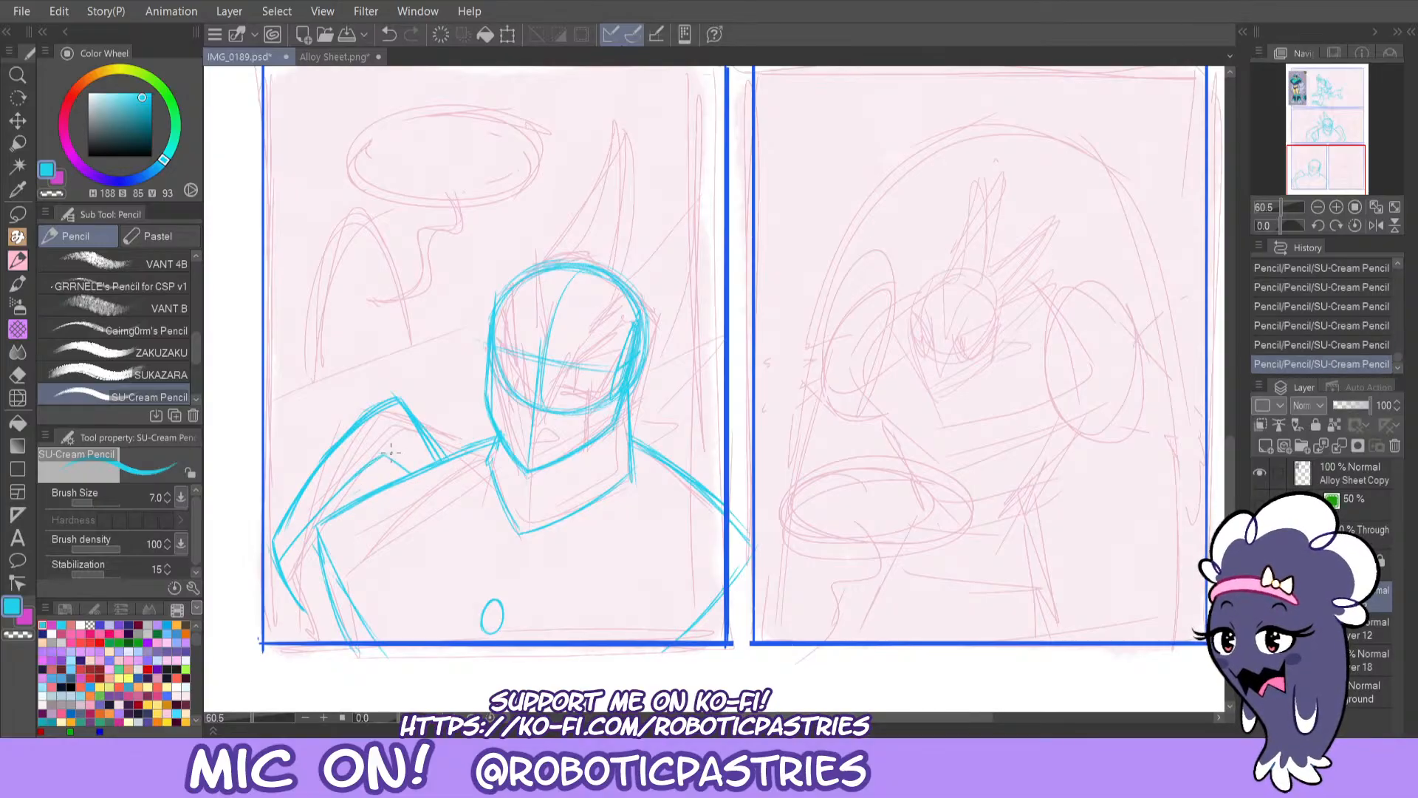
Erase the inner rim line from the left shoulder guard.
key(e)
drag(421, 427, 414, 464)
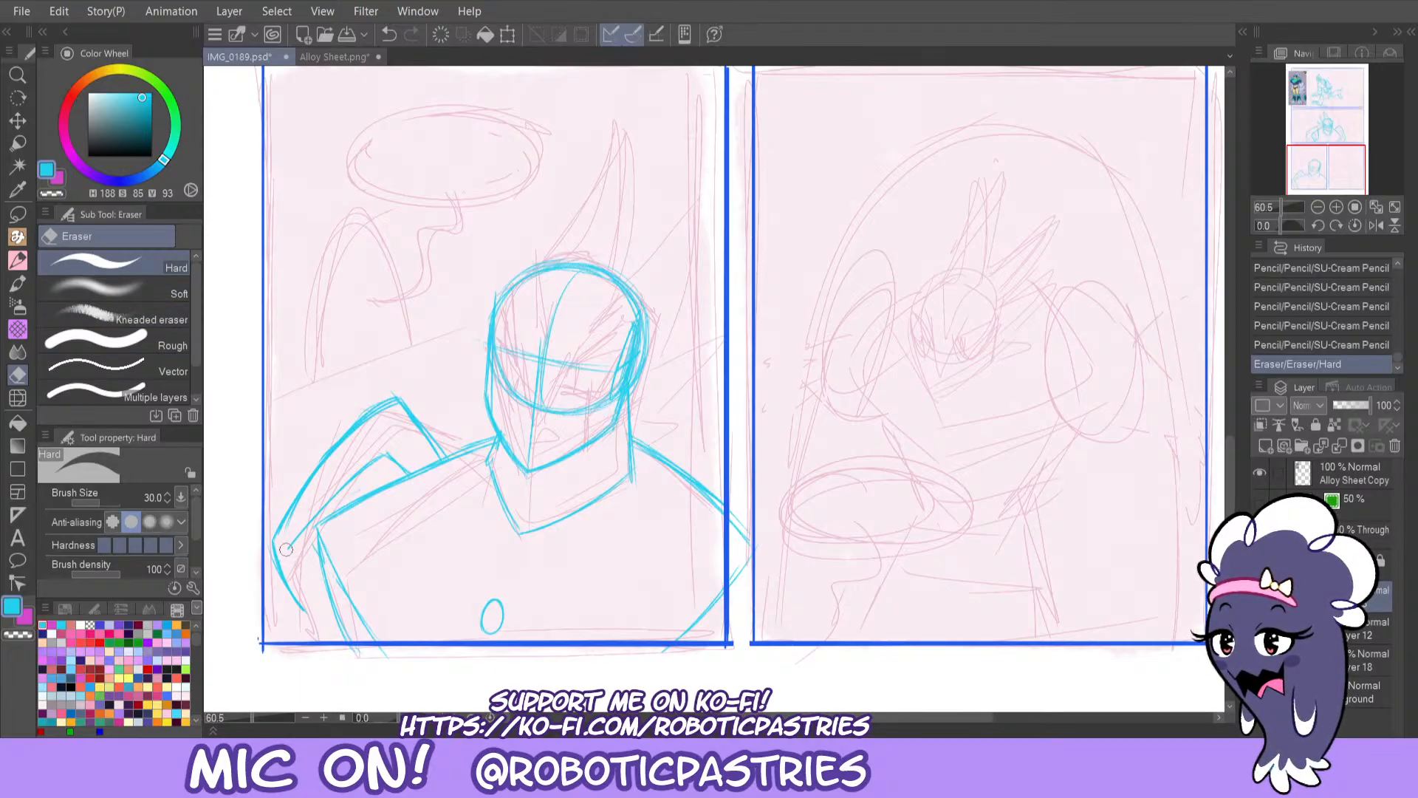
mouse_move(361, 481)
mouse_down()
mouse_move(395, 455)
mouse_move(397, 472)
mouse_move(380, 460)
mouse_move(397, 452)
mouse_up()
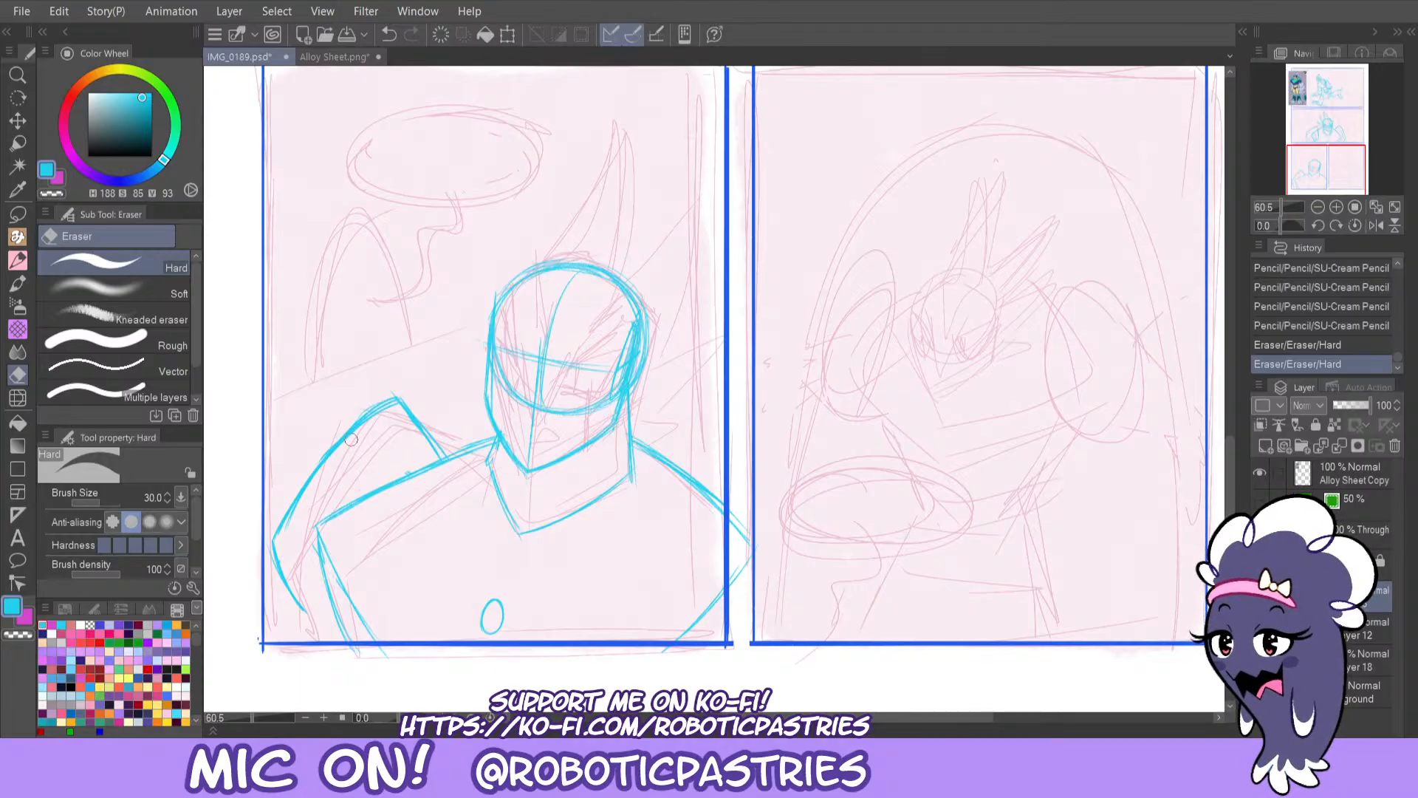
Reinforce the inner edge below the left shoulder guard's peak and trim the outside of its outer curve.
key(p)
drag(443, 458, 392, 399)
key(ctrl+z)
key(e)
drag(315, 463, 410, 384)
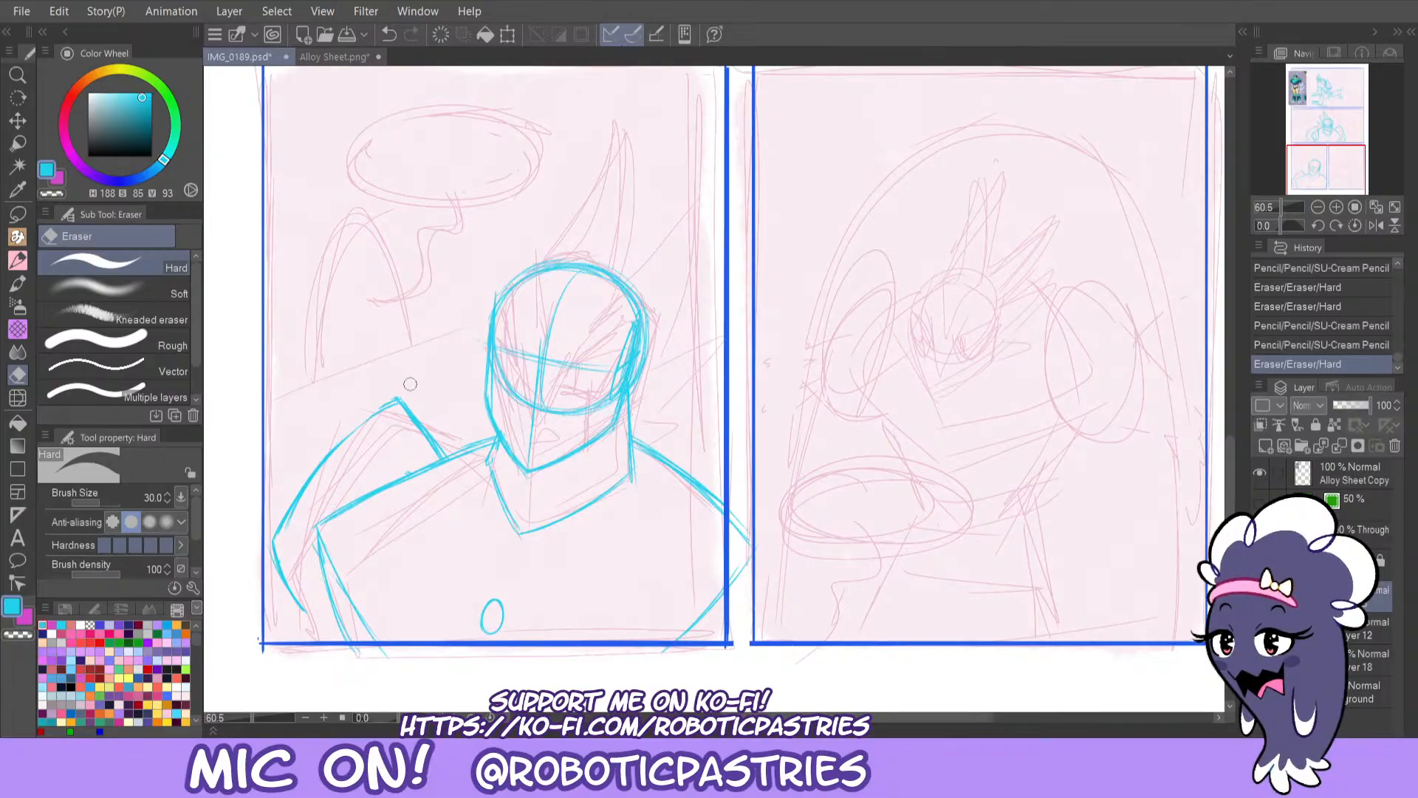
Undo the last trim, erase along the guard's outer curve again and redraw the curve down from the peak.
key(ctrl+z)
key(ctrl+z)
mouse_move(304, 463)
mouse_down()
mouse_move(406, 389)
mouse_move(337, 445)
mouse_up()
key(p)
drag(392, 403, 310, 481)
key(ctrl+z)
key(ctrl+z)
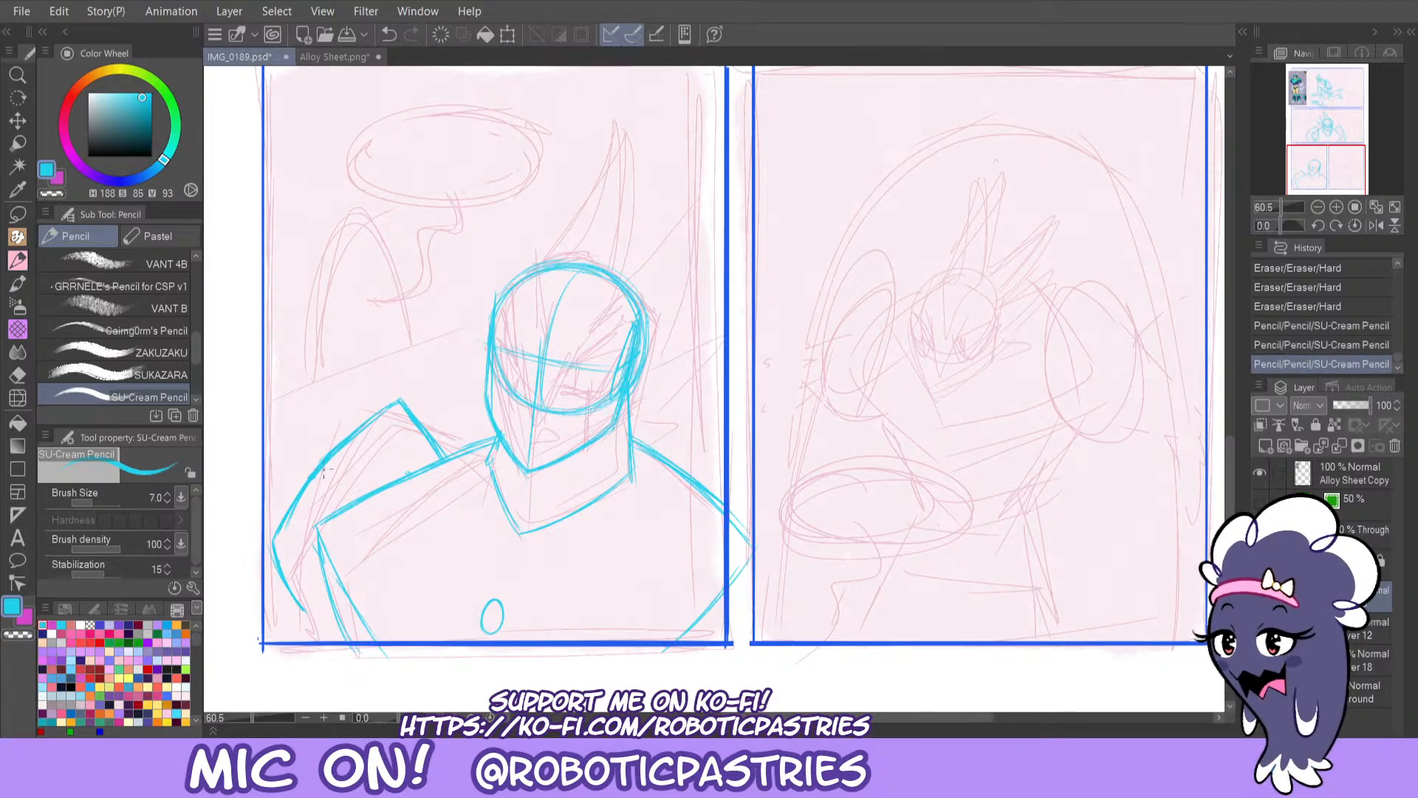
Redraw the left shoulder guard's inner edge and outer curve so that they meet in a sharp peak.
mouse_move(392, 411)
mouse_down()
mouse_move(316, 477)
mouse_move(303, 525)
mouse_move(297, 508)
mouse_up()
key(ctrl+z)
key(ctrl+z)
key(ctrl+z)
drag(338, 453, 287, 533)
key(ctrl+z)
drag(401, 401, 441, 459)
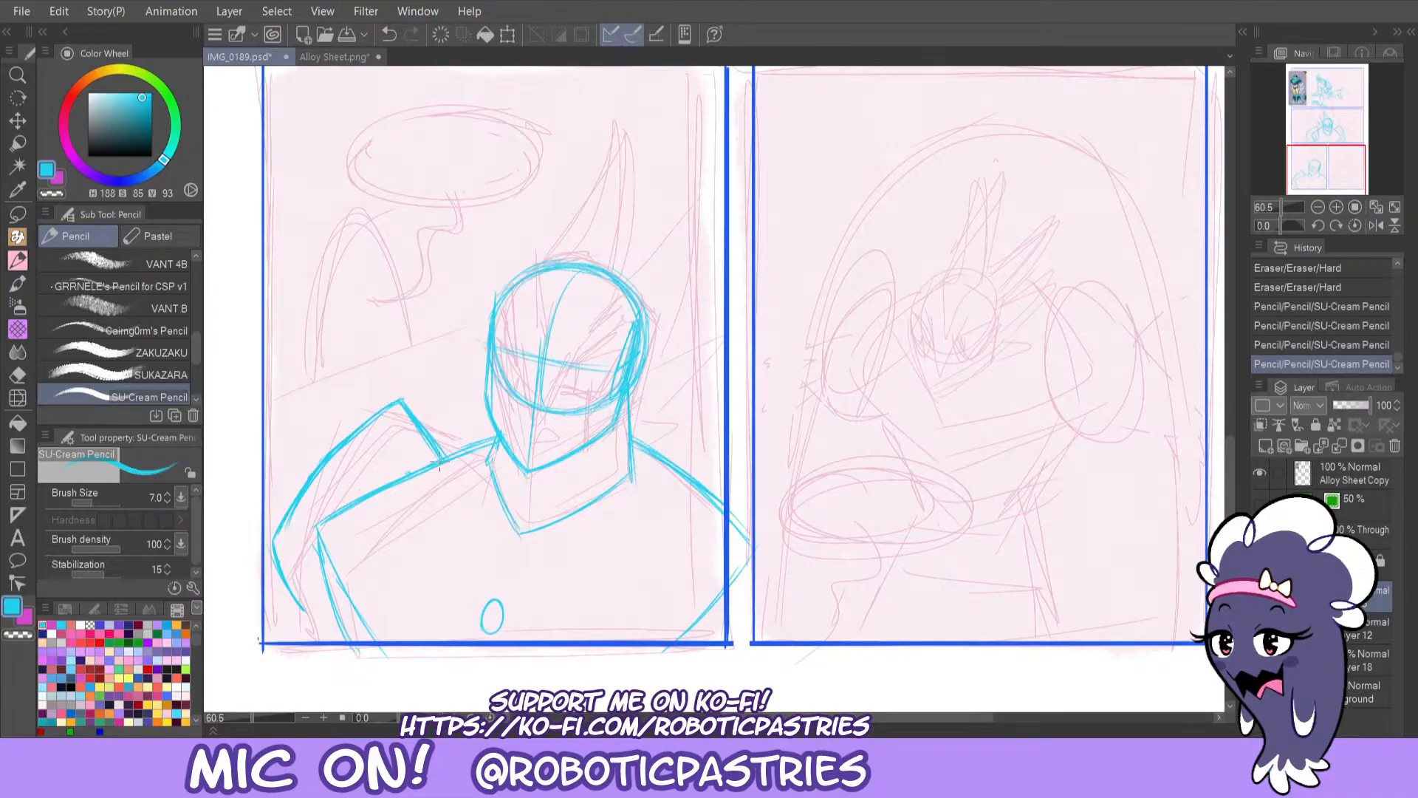
key(ctrl+z)
drag(401, 401, 445, 461)
drag(401, 403, 308, 488)
mouse_move(445, 460)
mouse_down()
mouse_move(370, 497)
mouse_move(361, 417)
mouse_up()
Erase the rough strokes along the outside of the left shoulder guard's outer curve.
key(e)
drag(309, 472, 382, 400)
key(ctrl+z)
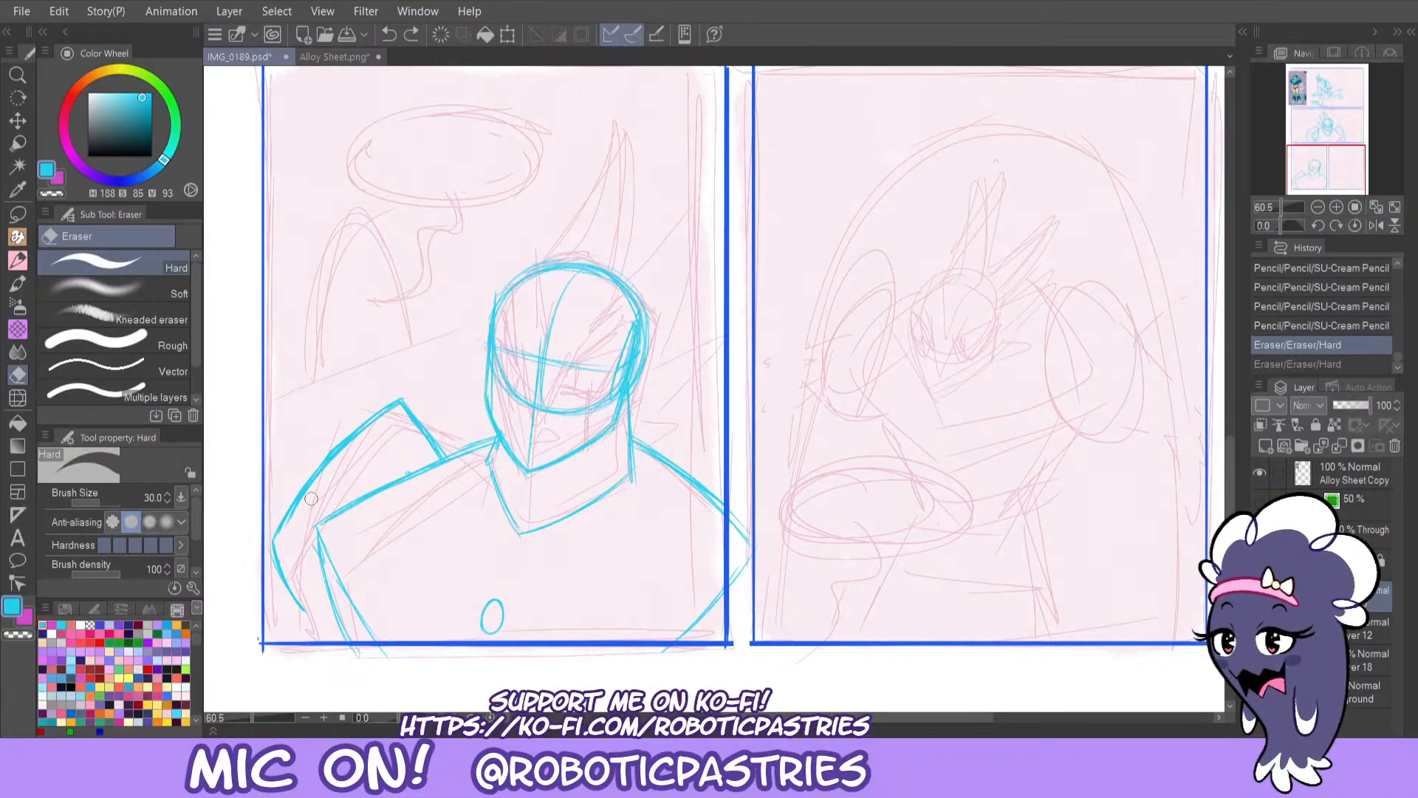
mouse_move(284, 535)
mouse_down()
mouse_move(374, 435)
mouse_move(317, 461)
mouse_up()
mouse_move(319, 461)
mouse_down()
mouse_move(360, 423)
mouse_move(288, 506)
mouse_up()
Retouch the left shoulder guard's outer curve with the pencil and undo the surplus strokes.
key(p)
mouse_move(342, 443)
mouse_down()
mouse_move(376, 405)
mouse_move(323, 464)
mouse_move(393, 408)
mouse_move(323, 458)
mouse_move(385, 402)
mouse_move(331, 446)
mouse_move(370, 417)
mouse_move(350, 427)
mouse_move(330, 458)
mouse_move(393, 408)
mouse_move(333, 458)
mouse_move(381, 417)
mouse_move(345, 432)
mouse_move(328, 463)
mouse_move(390, 395)
mouse_move(354, 435)
mouse_up()
key(ctrl+z)
key(ctrl+z)
key(ctrl+z)
key(ctrl+z)
key(ctrl+z)
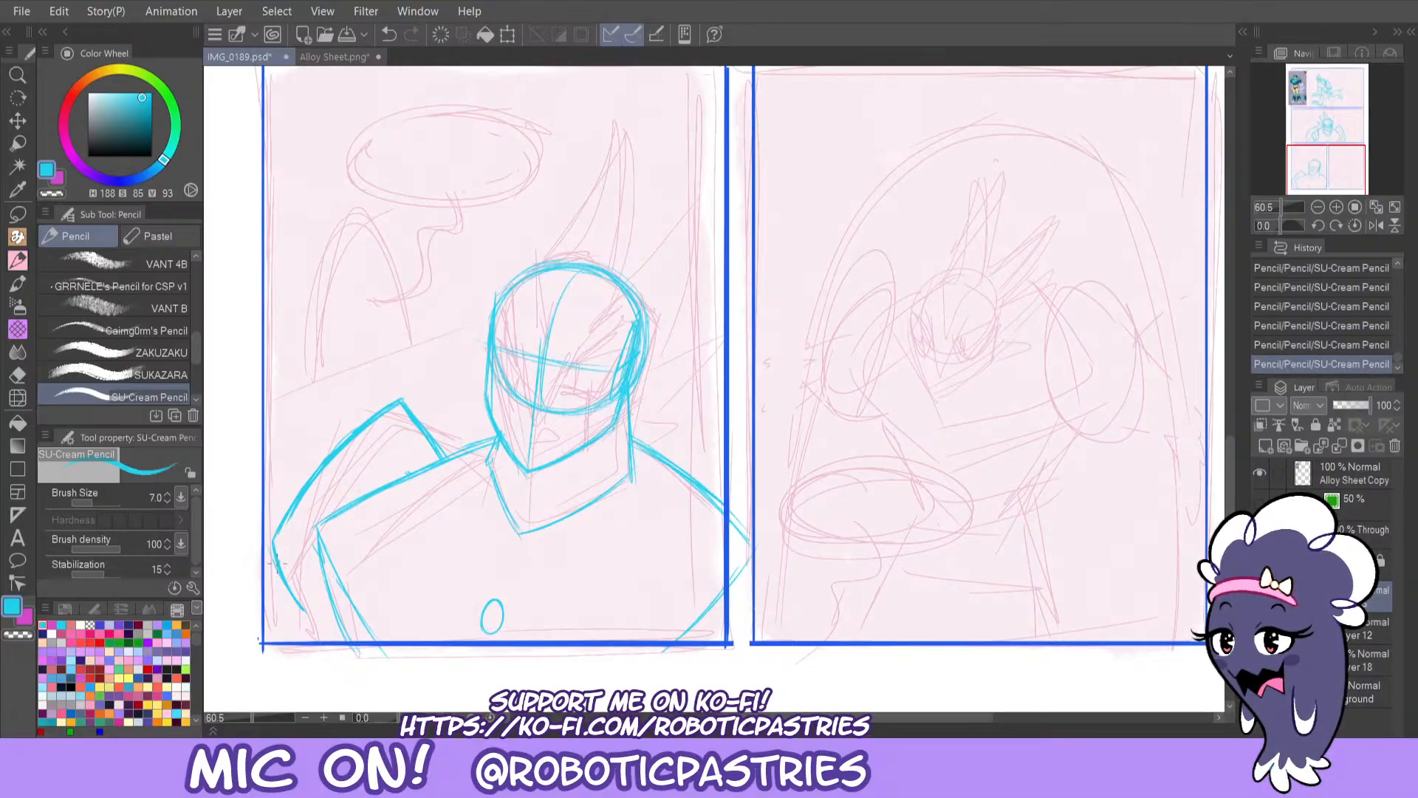
key(ctrl+z)
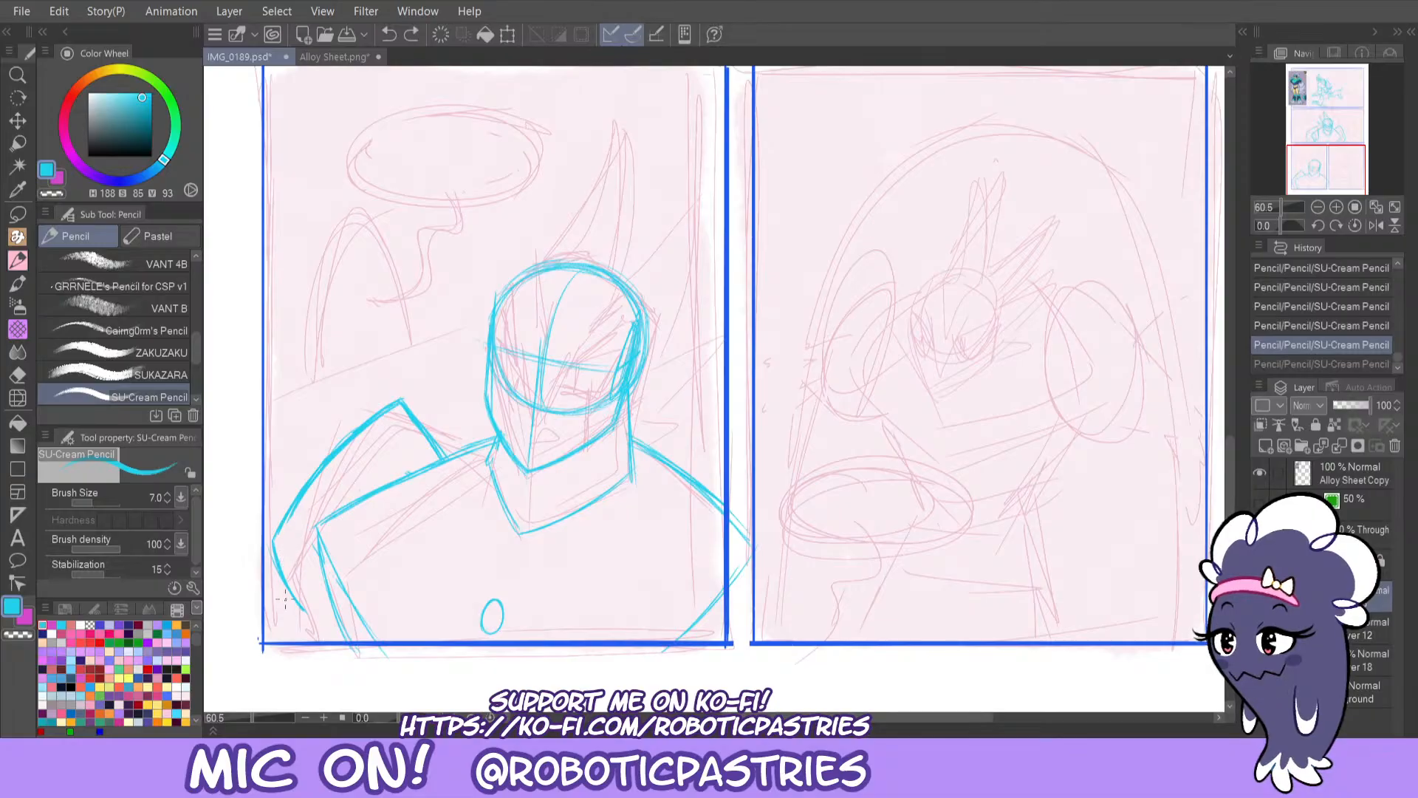
key(ctrl+z)
Extend the left shoulder guard's lower edge towards the panel border and sketch an angular inner rim above the shoulder.
drag(274, 547, 315, 634)
drag(284, 571, 332, 511)
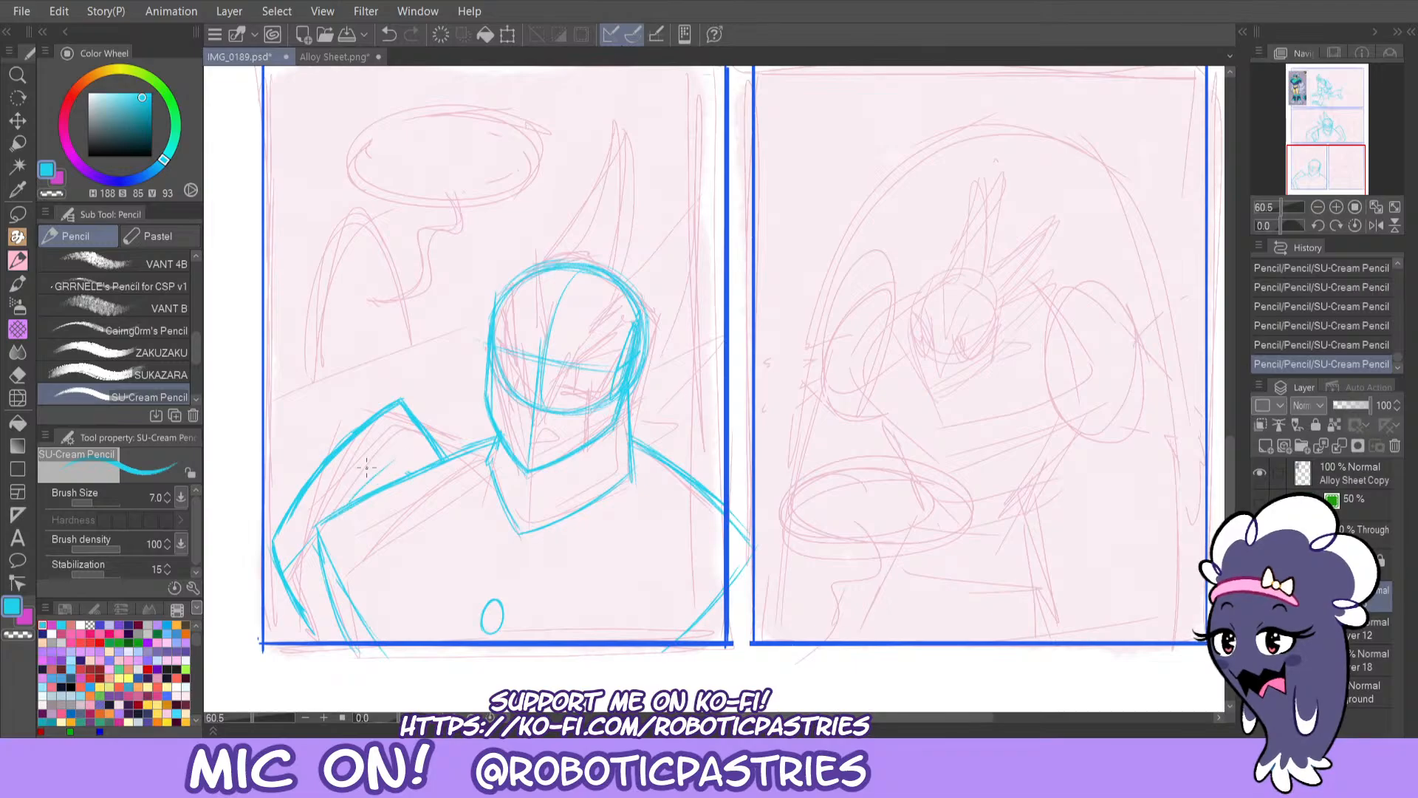
key(ctrl+z)
key(ctrl+y)
key(ctrl+z)
mouse_move(327, 518)
mouse_down()
mouse_move(391, 456)
mouse_move(333, 509)
mouse_up()
key(ctrl+z)
key(ctrl+z)
drag(434, 440, 445, 459)
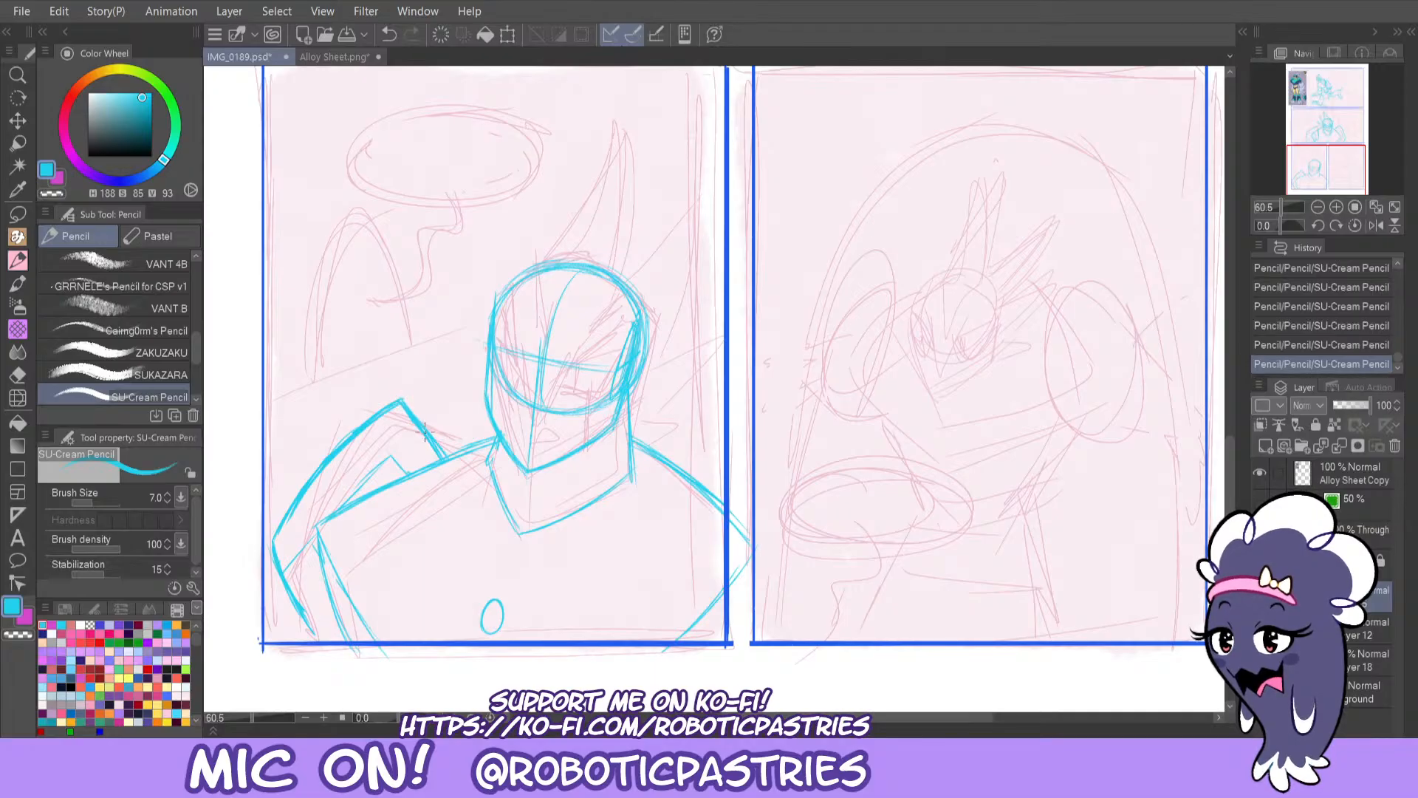
Trim the tip of the left shoulder guard's peak and reinforce its outer corner and lower edge.
key(e)
drag(401, 395, 396, 393)
key(p)
key(p)
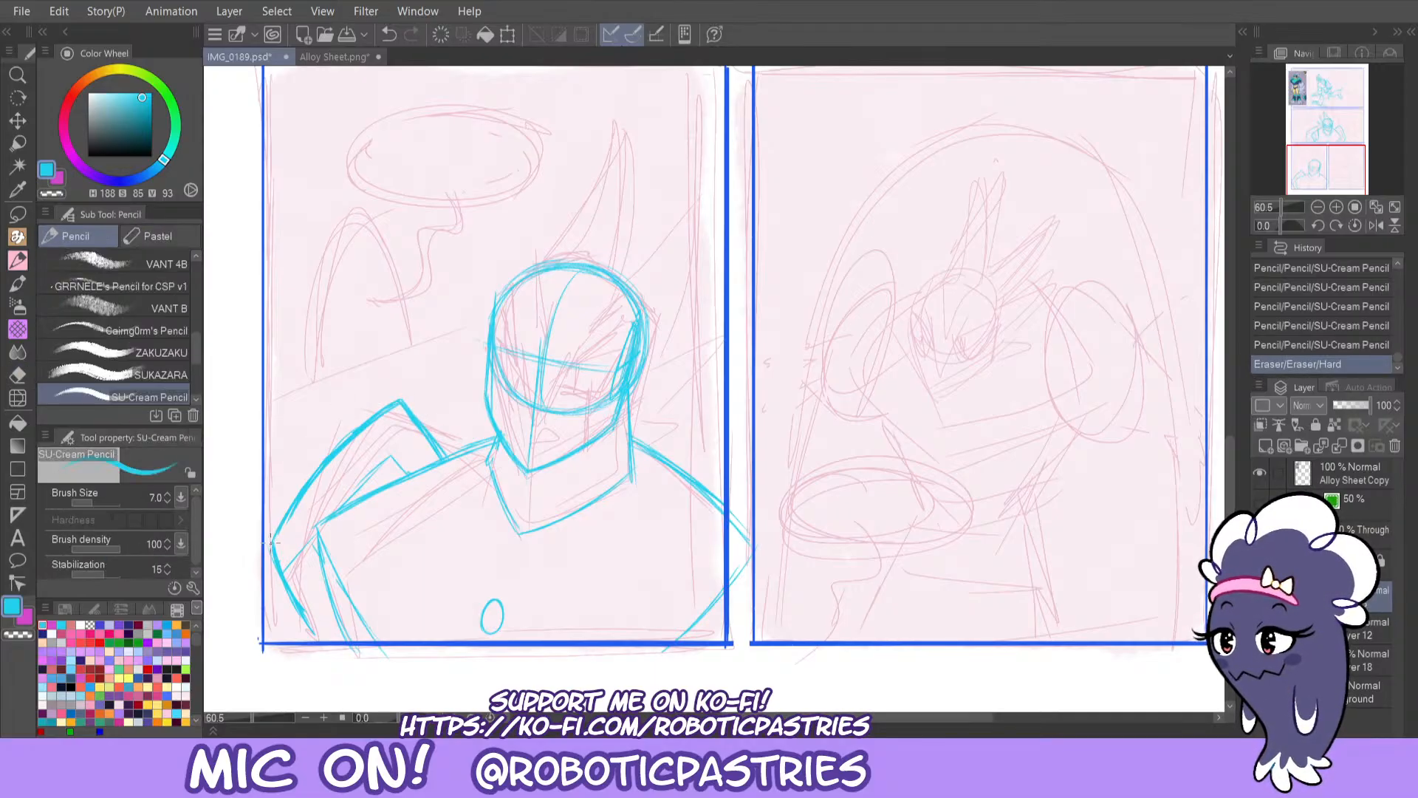
drag(273, 548, 300, 507)
key(ctrl+z)
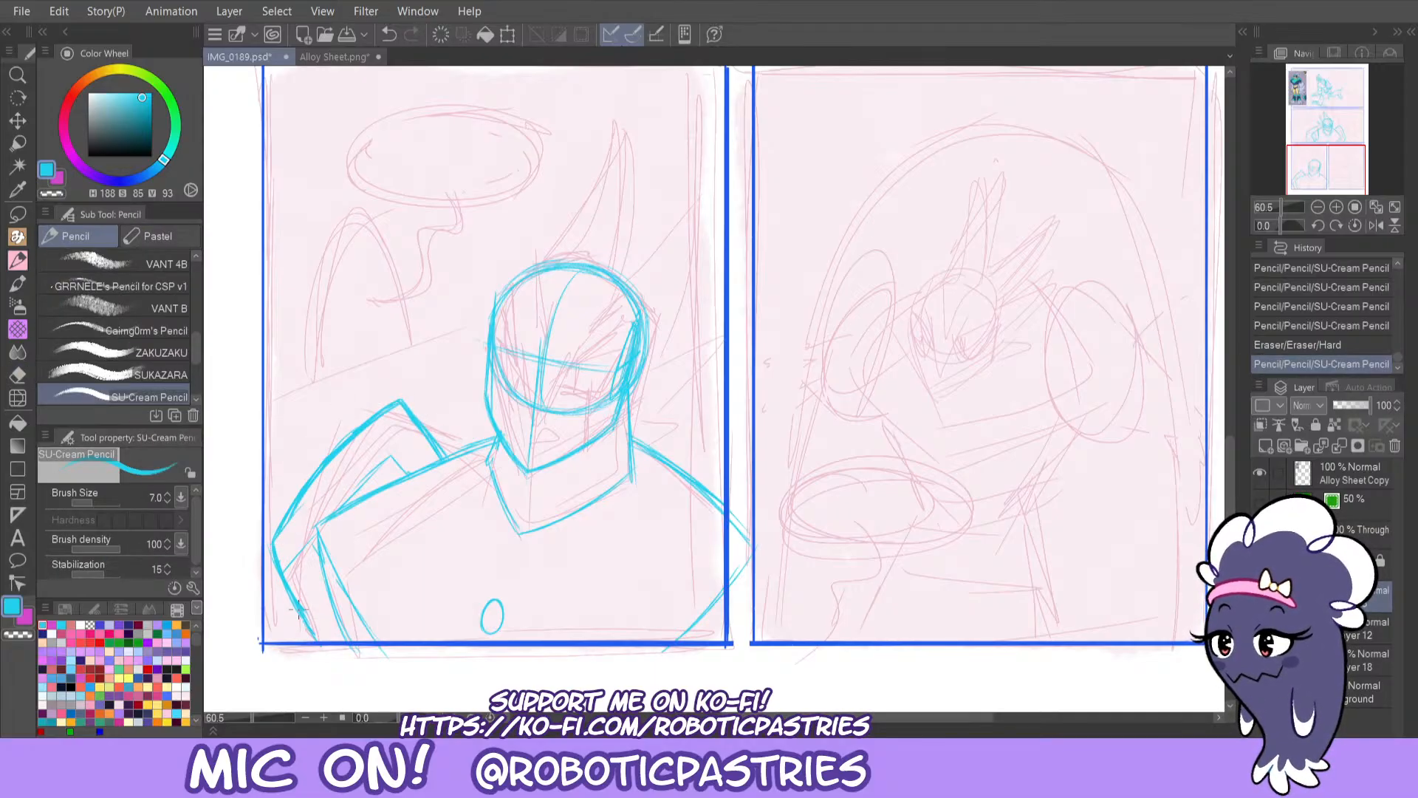
drag(307, 626, 287, 569)
Sketch the right shoulder guard as a long inner edge down to the panel border and a short curve over the shoulder.
drag(695, 505, 713, 449)
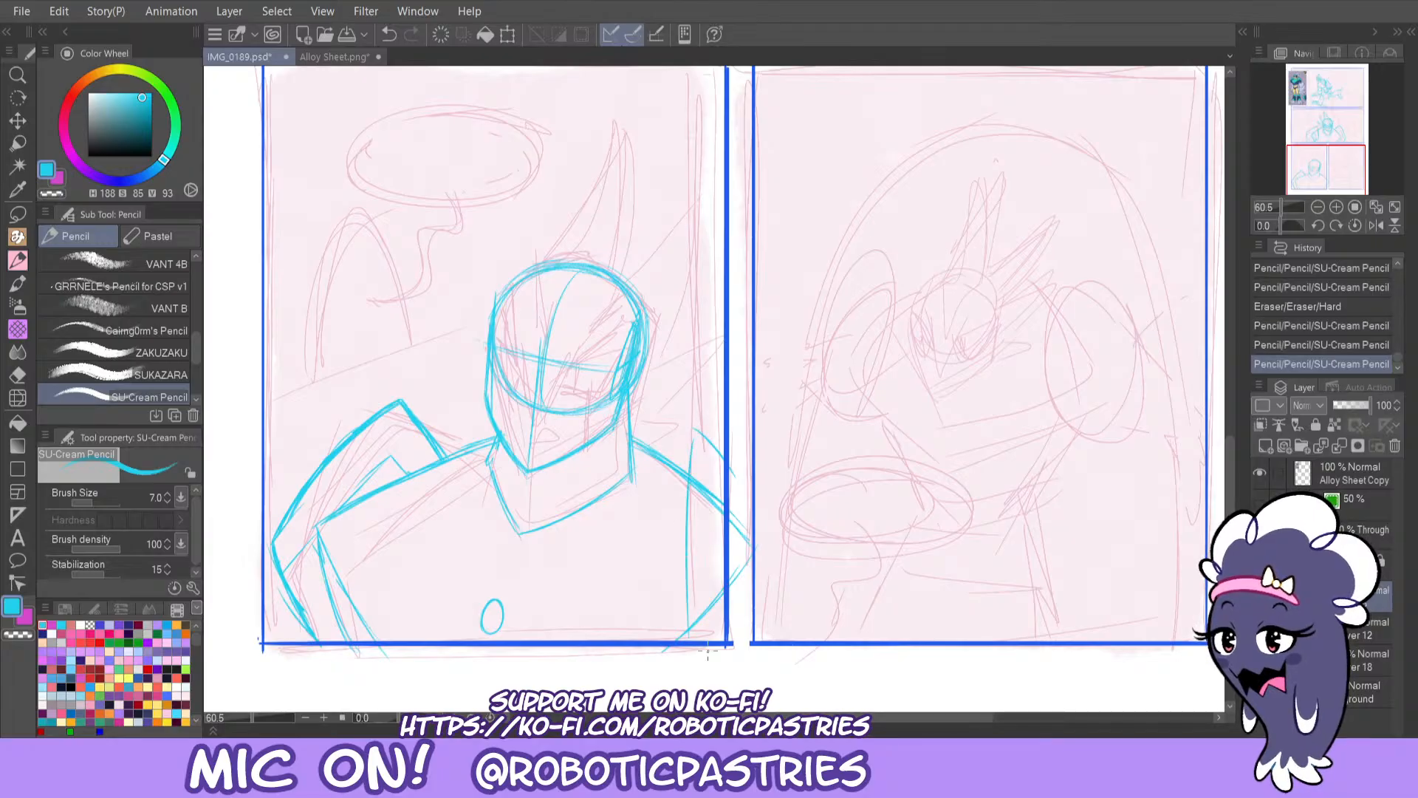
key(ctrl+z)
key(ctrl+z)
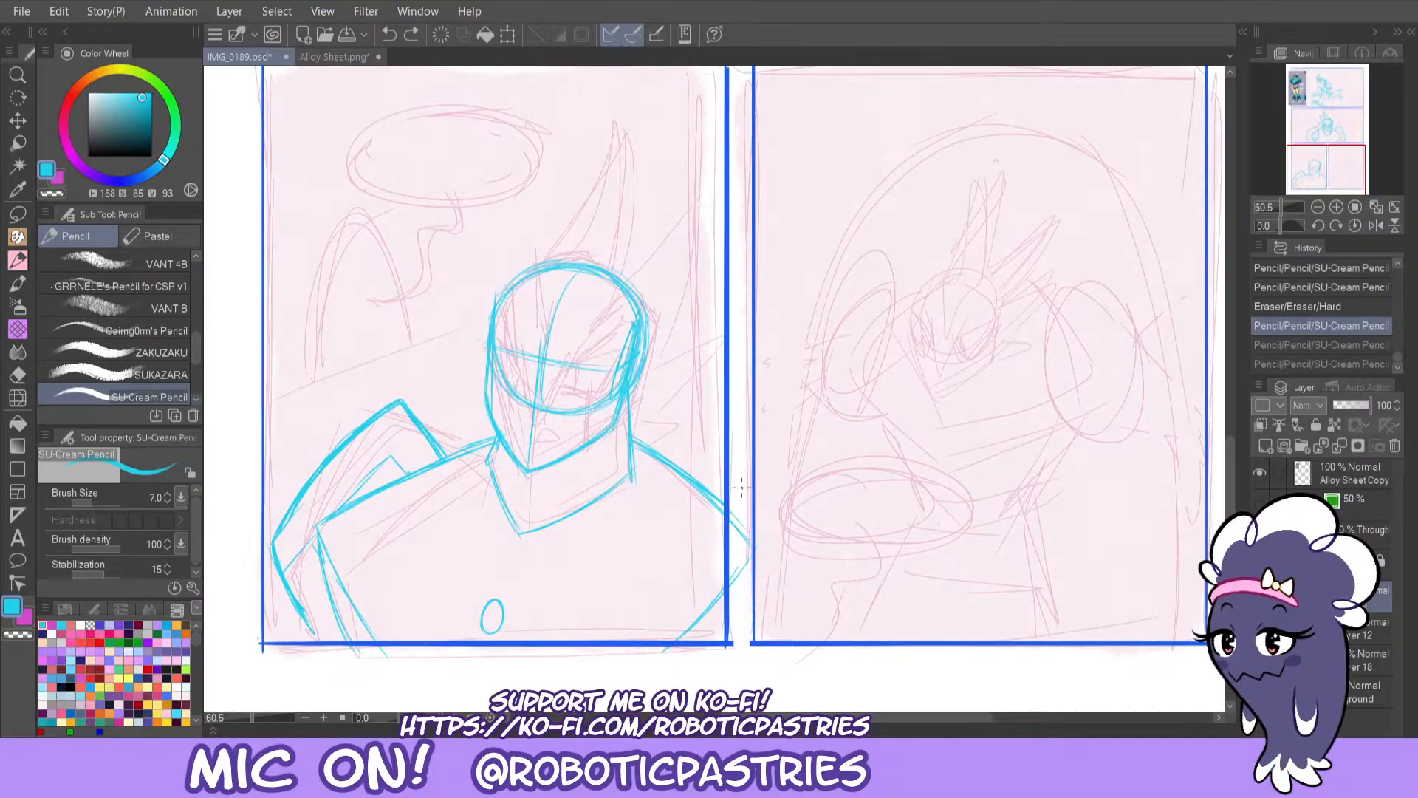
drag(710, 449, 691, 604)
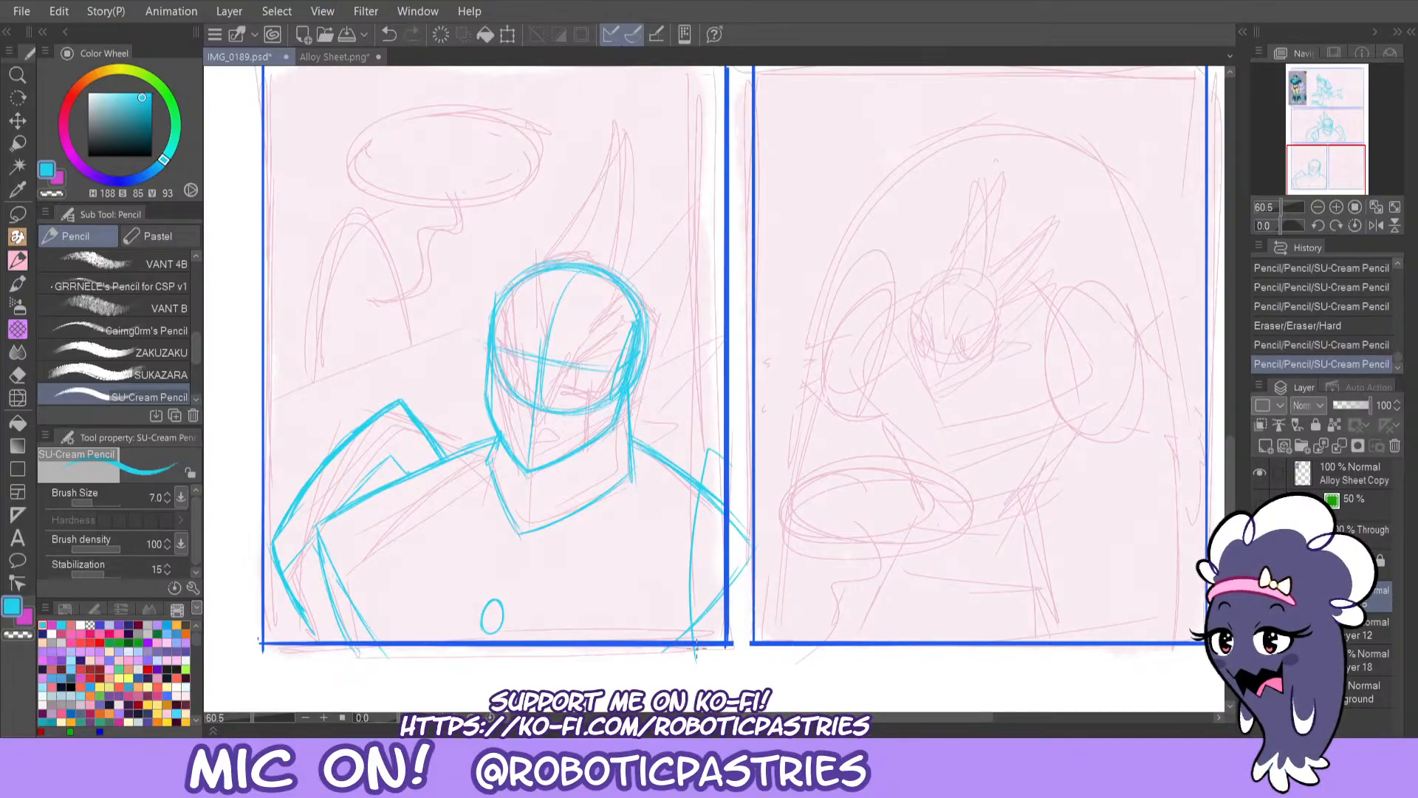
drag(719, 451, 698, 619)
key(ctrl+z)
key(ctrl+z)
drag(731, 468, 750, 488)
mouse_move(709, 452)
mouse_down()
mouse_move(681, 644)
mouse_move(751, 489)
mouse_up()
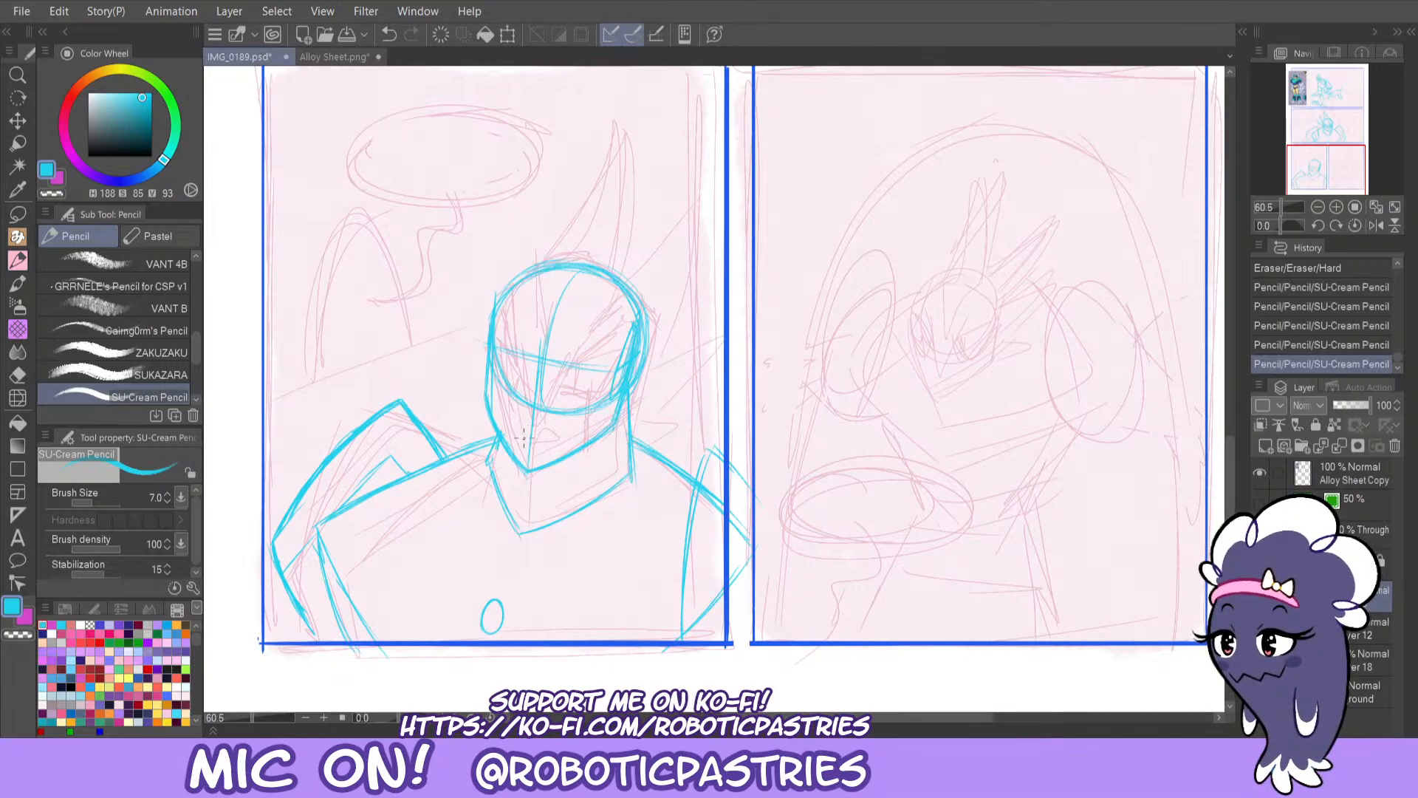
Sketch the small mouth above the chin and the slanted left eye shape inside the helmet.
drag(547, 443, 523, 438)
key(ctrl+z)
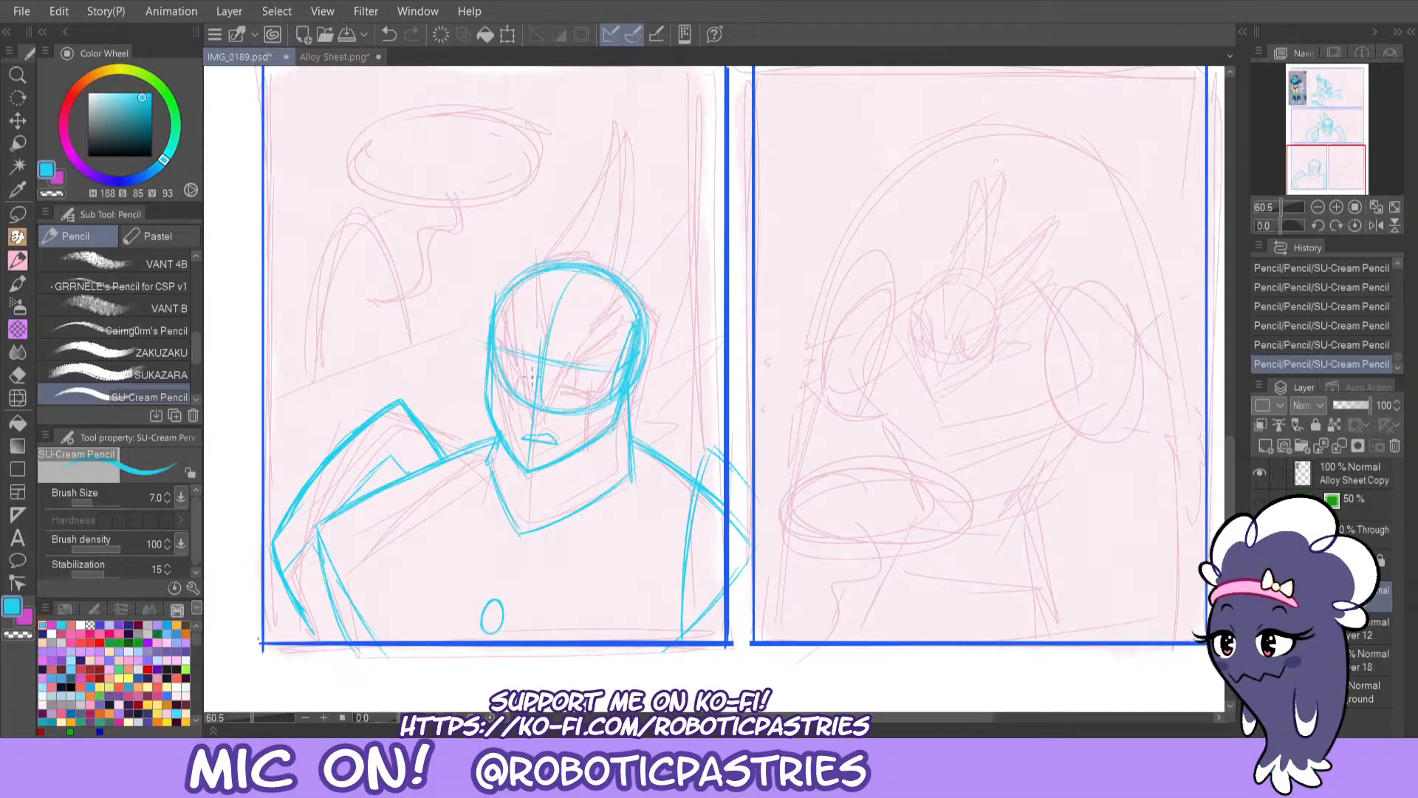
mouse_move(499, 336)
mouse_down()
mouse_move(533, 383)
mouse_move(498, 377)
mouse_move(511, 399)
mouse_up()
key(ctrl+z)
key(ctrl+z)
key(ctrl+z)
mouse_move(511, 399)
mouse_down()
mouse_move(533, 382)
mouse_move(511, 398)
mouse_up()
key(ctrl+z)
key(ctrl+z)
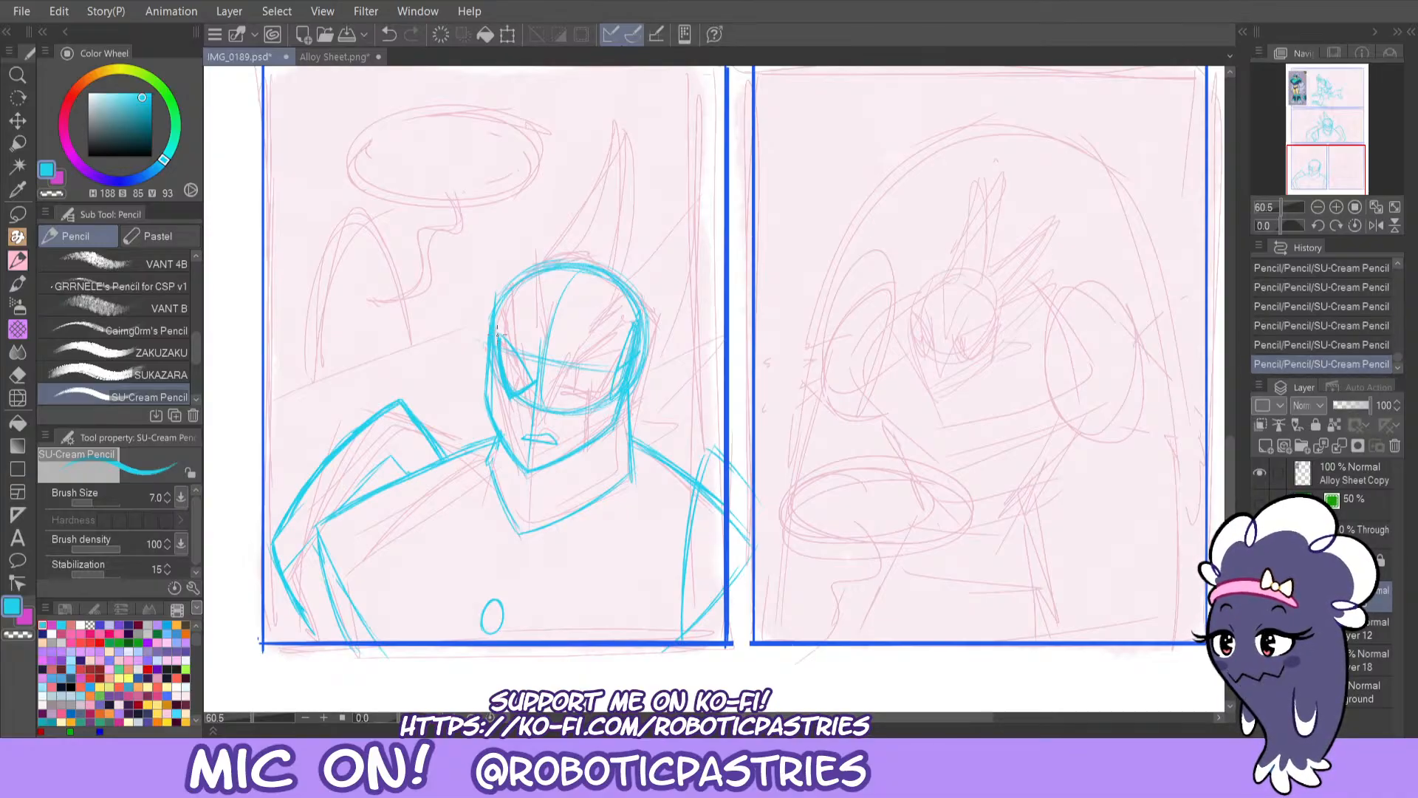
drag(497, 332, 510, 376)
key(ctrl+z)
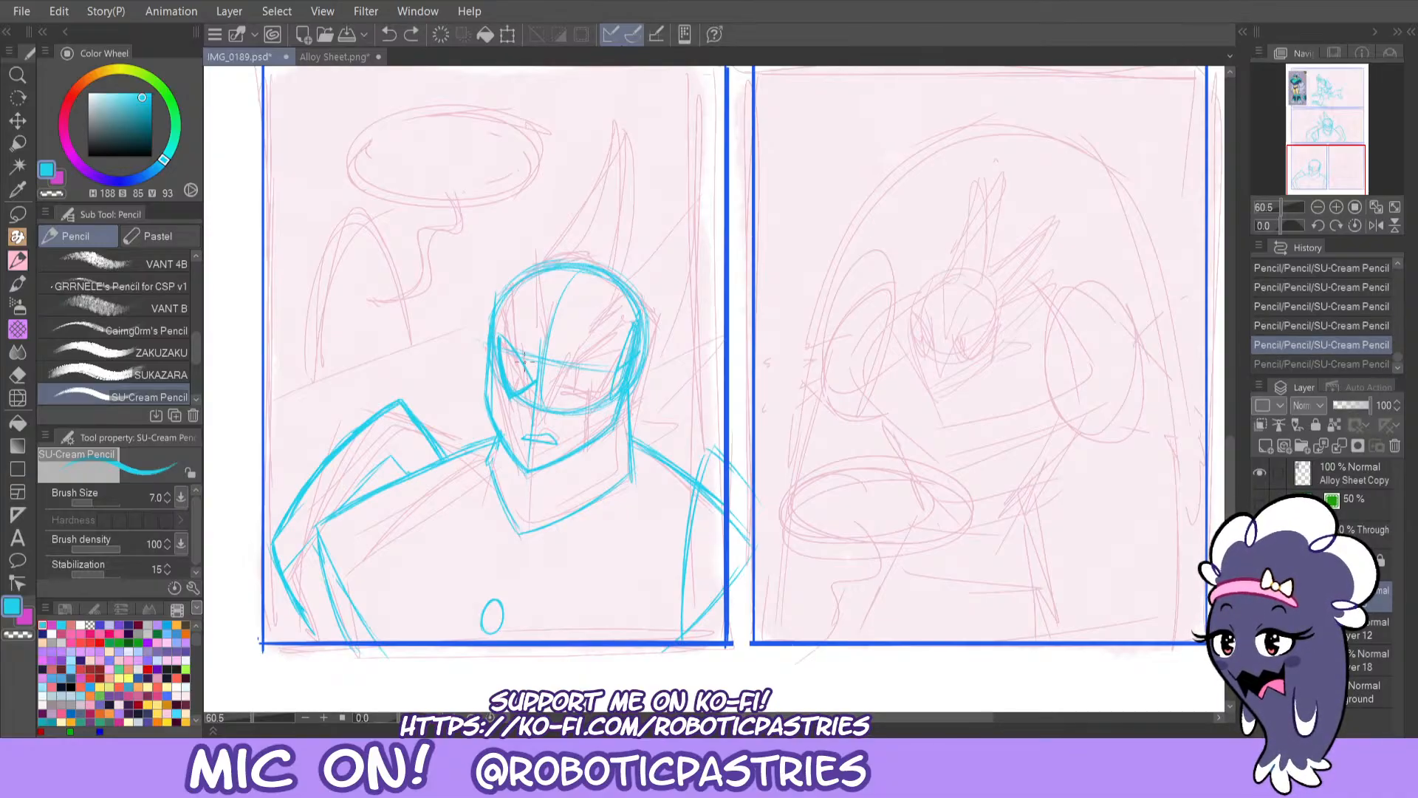
Sketch the right eye's slanted upper edge from the centre of the face up to the helmet's right side.
drag(608, 320, 596, 329)
mouse_move(607, 324)
mouse_down()
mouse_move(546, 384)
mouse_move(545, 407)
mouse_move(605, 322)
mouse_up()
key(ctrl+z)
key(ctrl+z)
drag(545, 399, 627, 315)
mouse_move(535, 382)
mouse_down()
mouse_move(526, 301)
mouse_move(538, 364)
mouse_up()
key(ctrl+z)
key(ctrl+z)
key(ctrl+z)
key(ctrl+z)
Sketch the mask line from the helmet's upper left down to the centre of the face, undoing the surplus strokes.
mouse_move(518, 299)
mouse_down()
mouse_move(508, 286)
mouse_move(529, 314)
mouse_move(533, 382)
mouse_move(511, 295)
mouse_move(537, 399)
mouse_up()
key(ctrl+z)
mouse_move(527, 342)
mouse_down()
mouse_move(533, 405)
mouse_move(517, 316)
mouse_move(537, 381)
mouse_move(562, 377)
mouse_move(601, 323)
mouse_up()
key(ctrl+z)
key(ctrl+z)
key(ctrl+z)
key(ctrl+z)
key(ctrl+z)
key(ctrl+z)
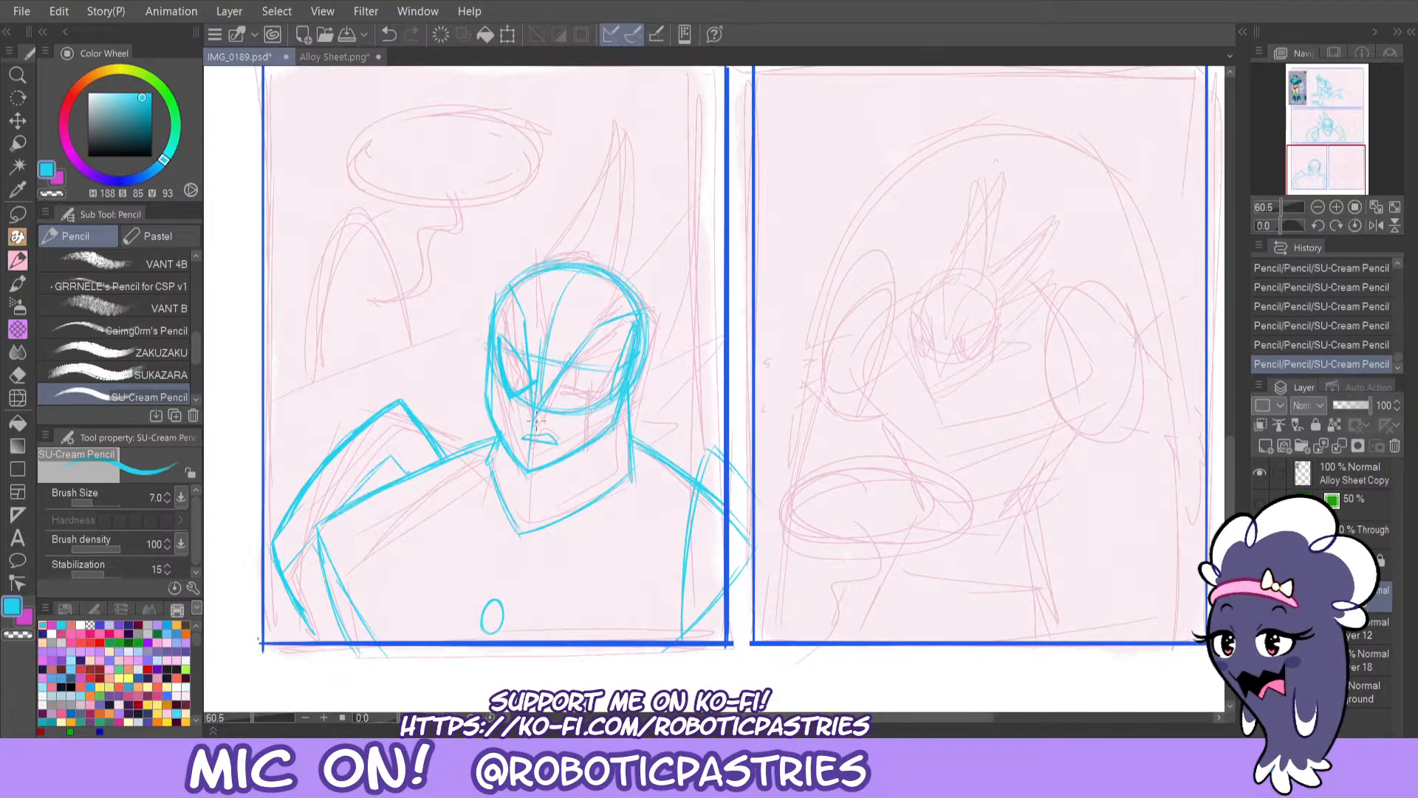
Redraw the mask line at the left of the forehead and reinforce the right eye's slanted edge.
key(ctrl+z)
key(ctrl+z)
drag(553, 384, 587, 340)
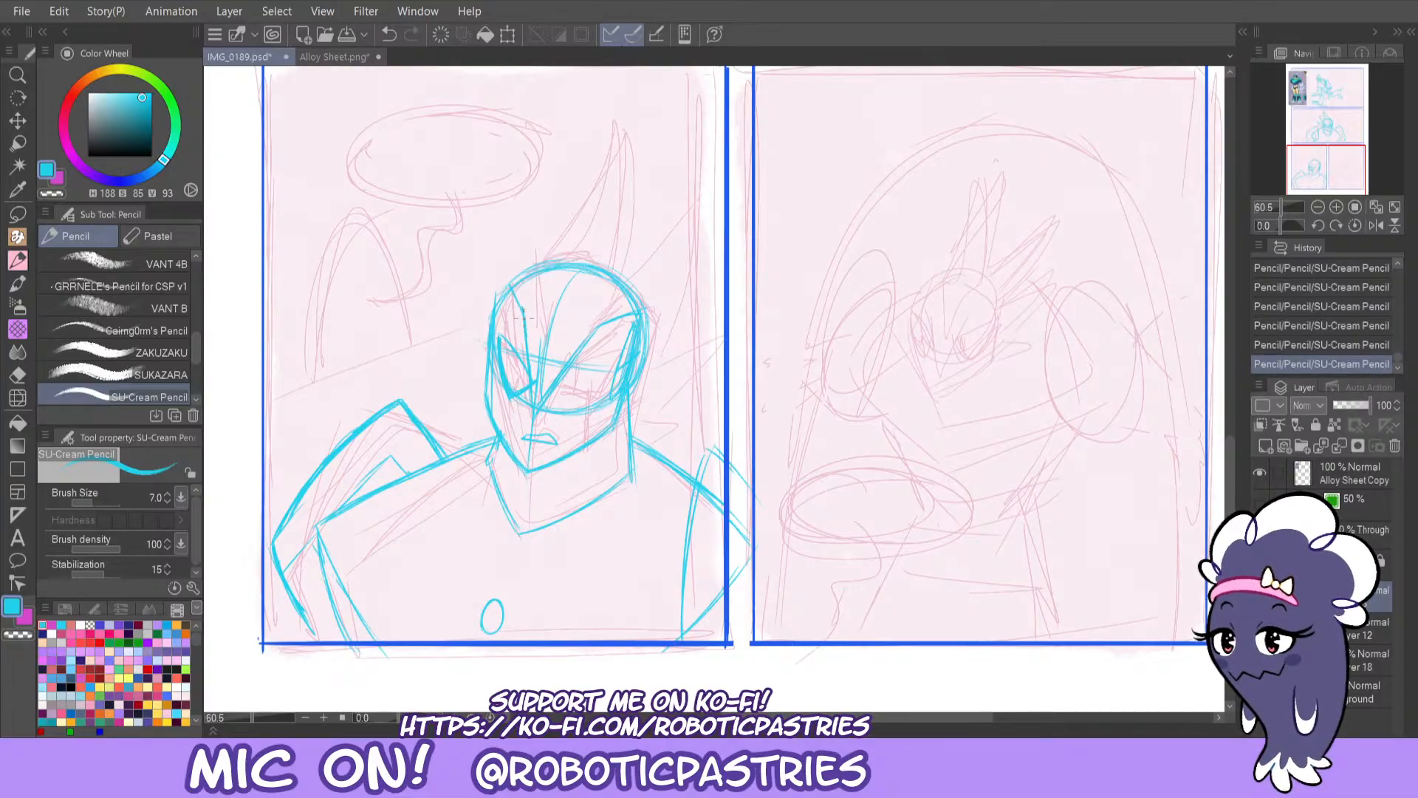
key(ctrl+z)
key(ctrl+z)
drag(528, 326, 530, 367)
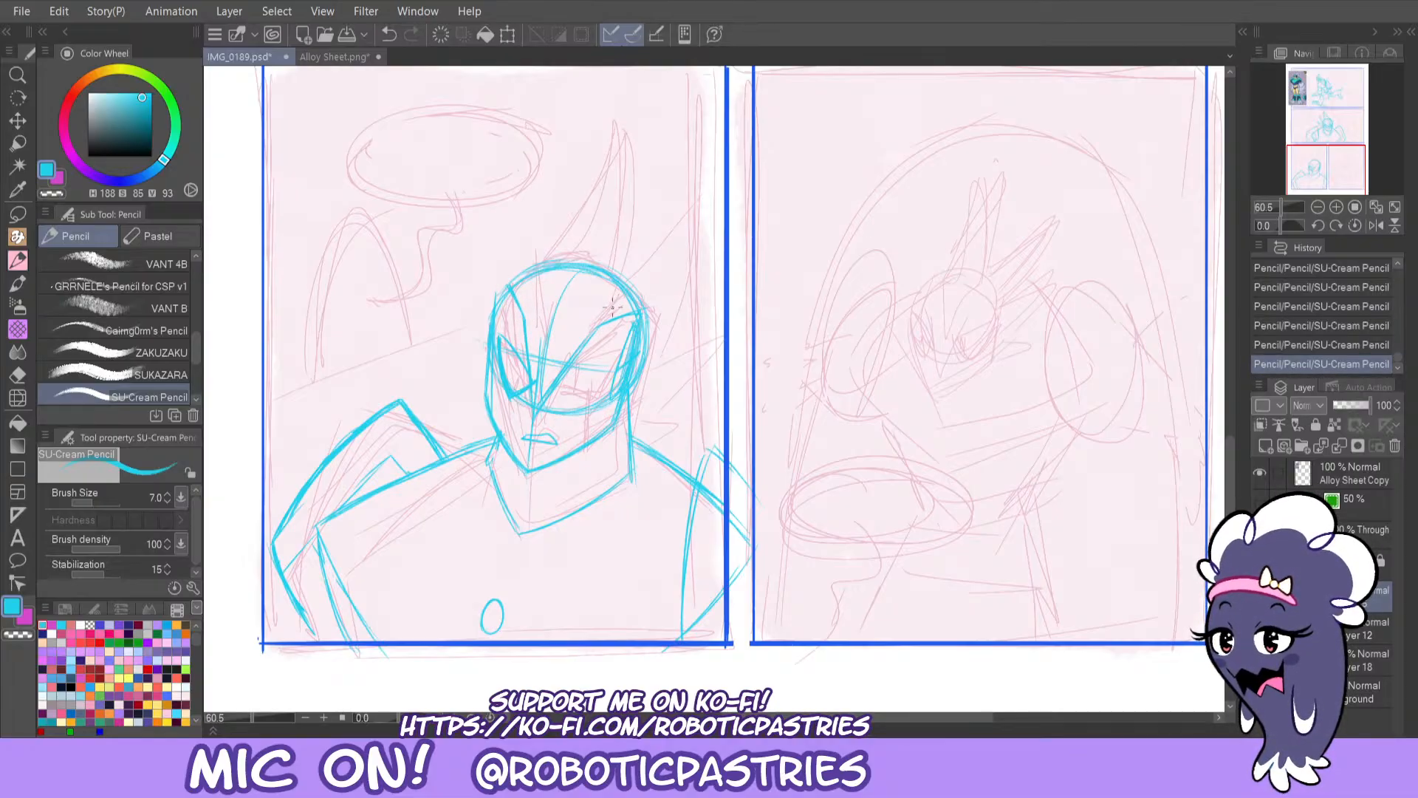
key(ctrl+z)
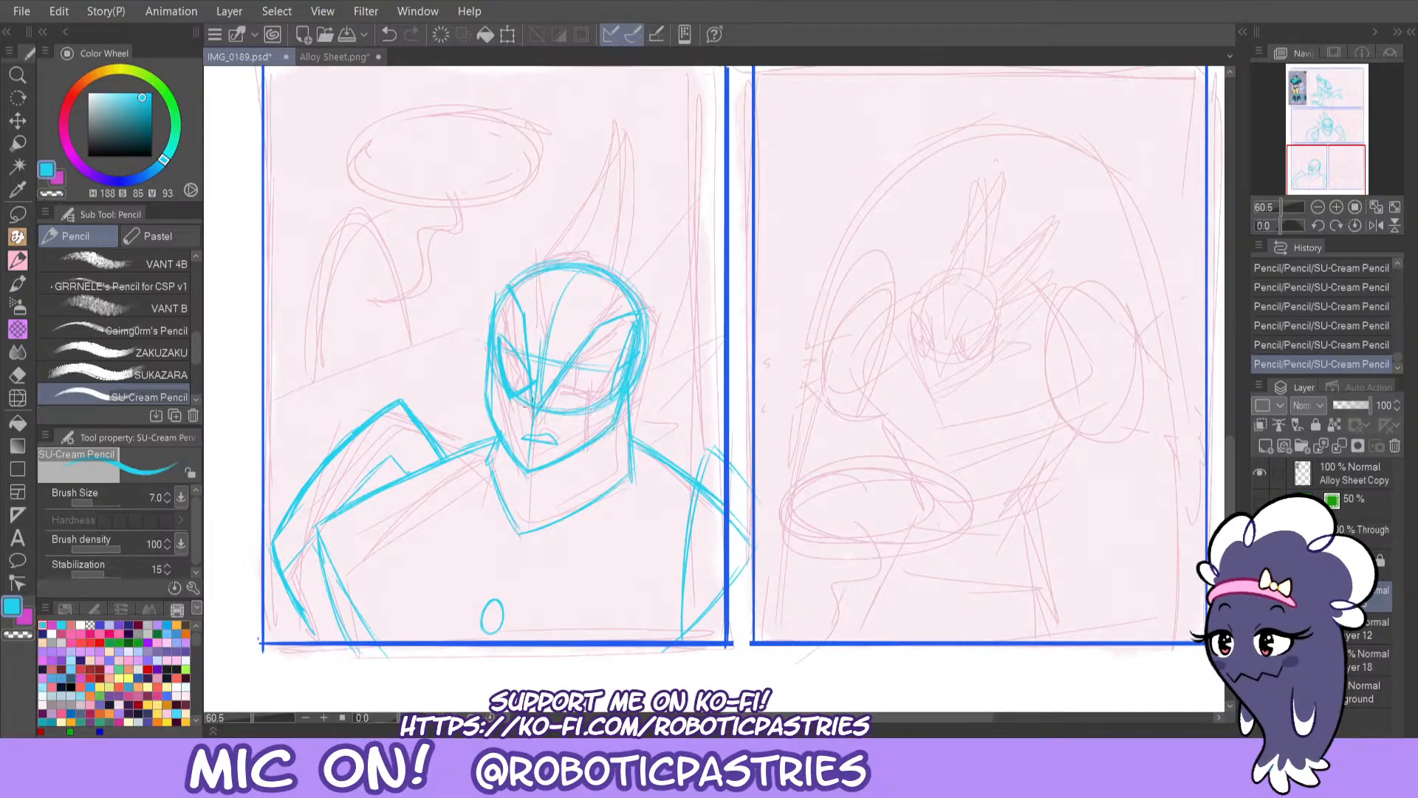
Sketch the brow line across the face and the cheek guard's inner edge beside the mouth, undoing surplus strokes.
key(ctrl+z)
drag(525, 320, 535, 395)
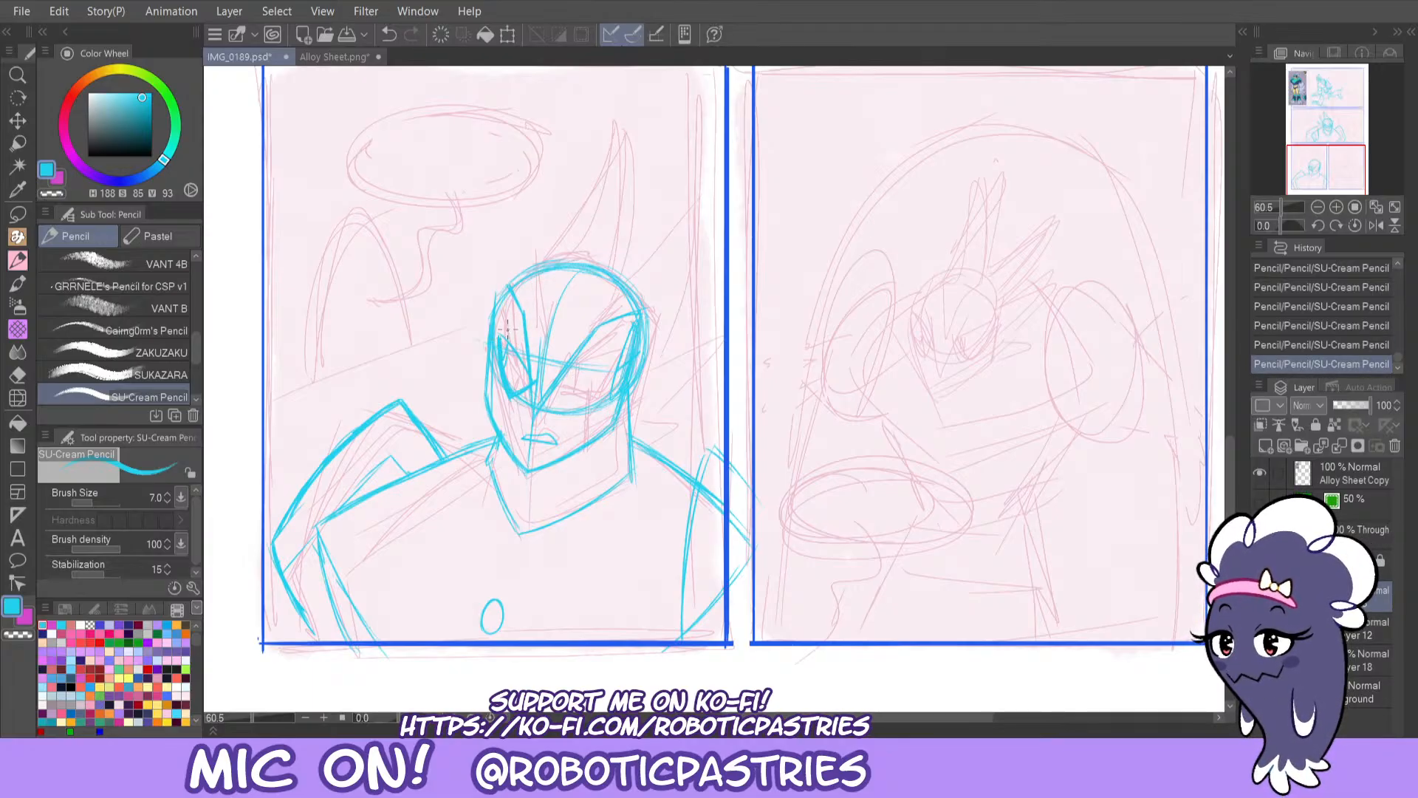
key(ctrl+z)
mouse_move(504, 349)
mouse_down()
mouse_move(513, 365)
mouse_move(610, 358)
mouse_up()
key(ctrl+z)
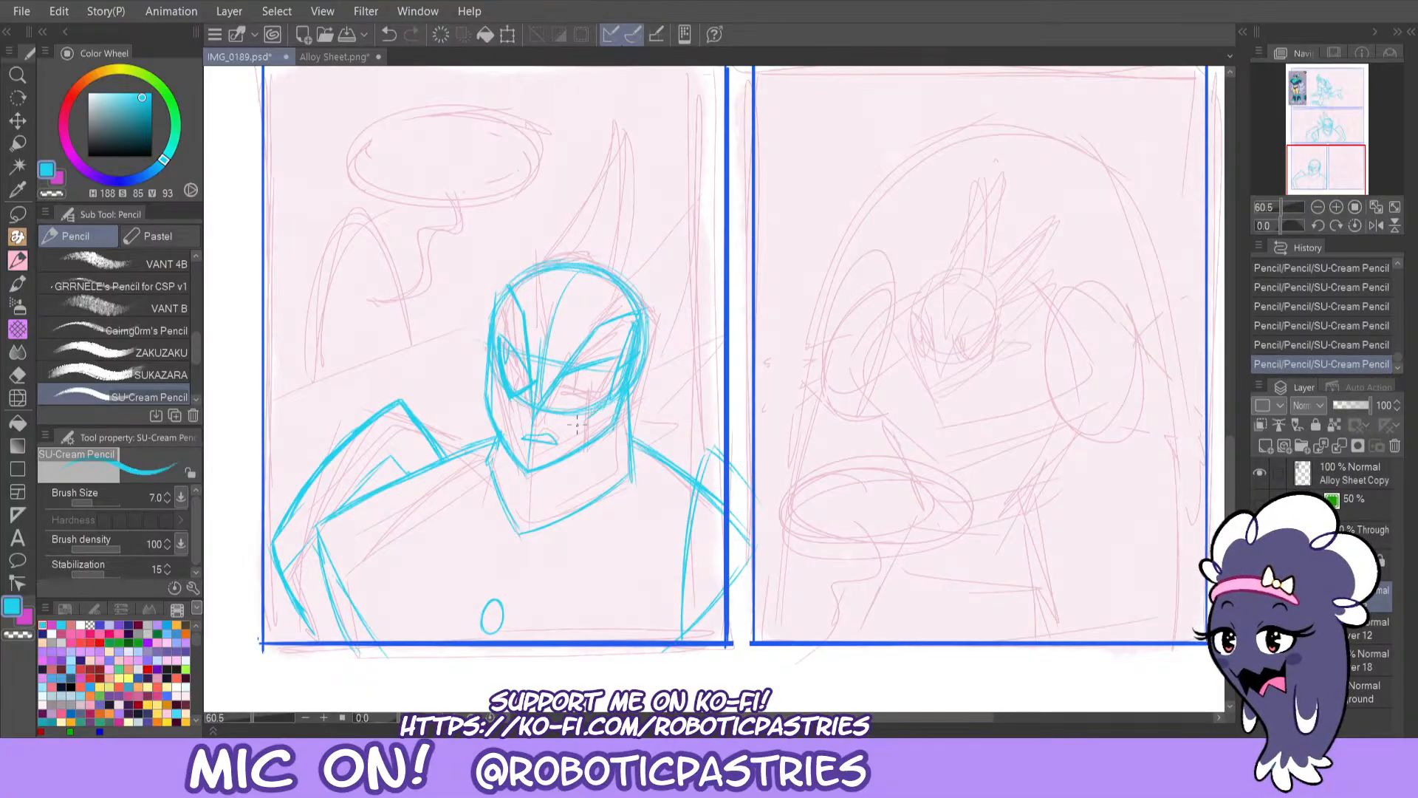
mouse_move(577, 424)
mouse_down()
mouse_move(601, 396)
mouse_move(582, 420)
mouse_move(612, 404)
mouse_move(625, 353)
mouse_up()
key(ctrl+z)
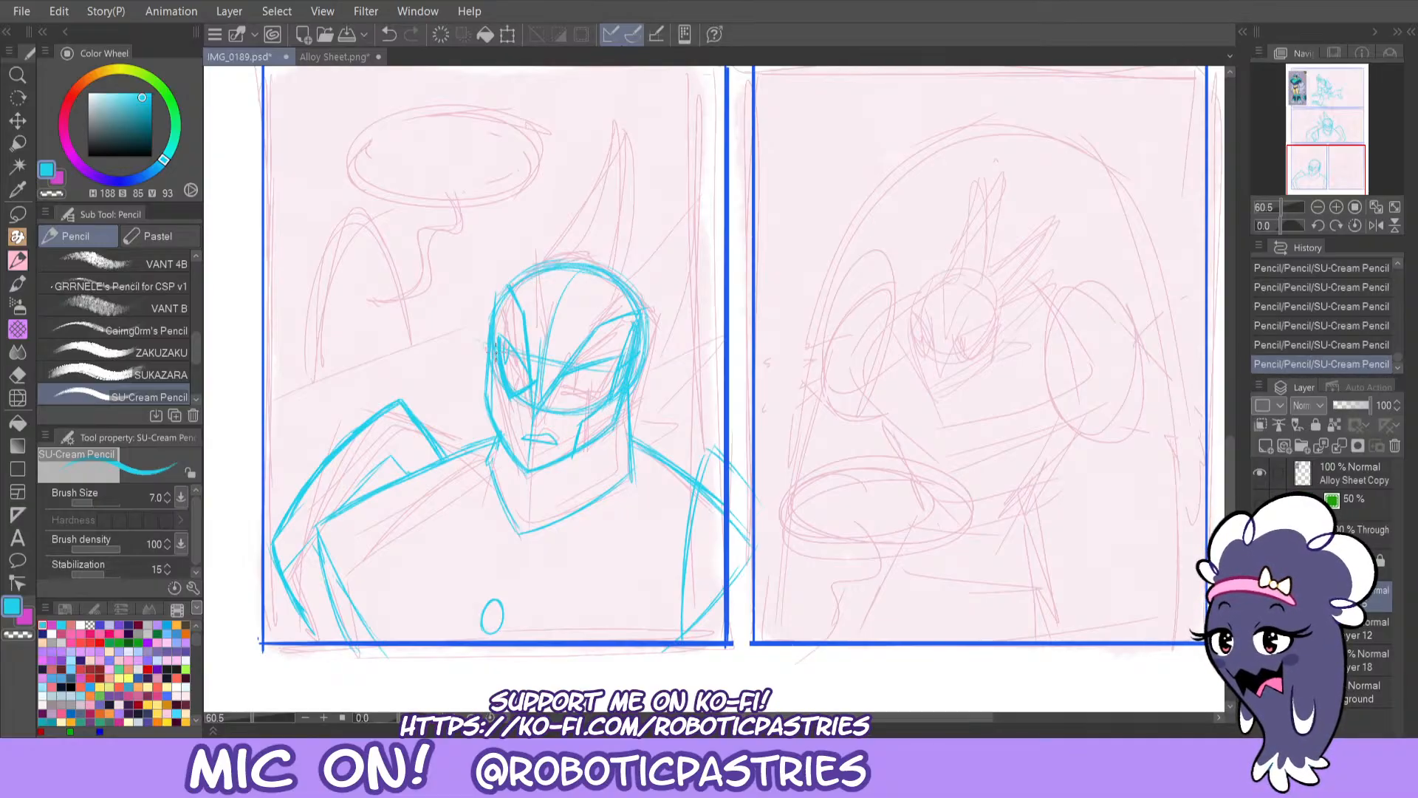
Reinforce the left eye's outline and sketch the right eye's lower edge, undoing and restoring strokes to compare them.
mouse_move(493, 380)
mouse_down()
mouse_move(504, 413)
mouse_move(492, 374)
mouse_up()
key(ctrl+z)
key(ctrl+z)
key(ctrl+z)
key(ctrl+z)
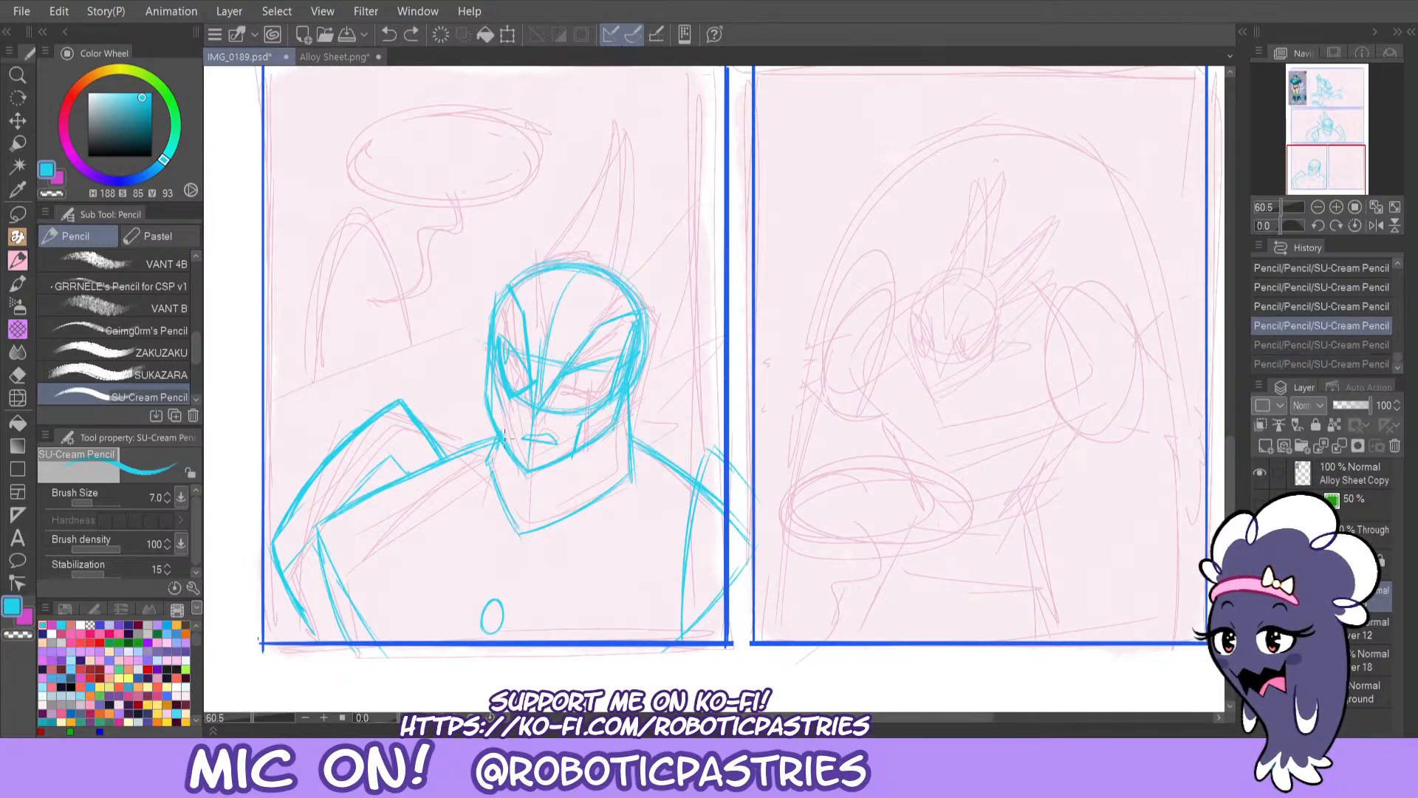
key(ctrl+y)
key(ctrl+y)
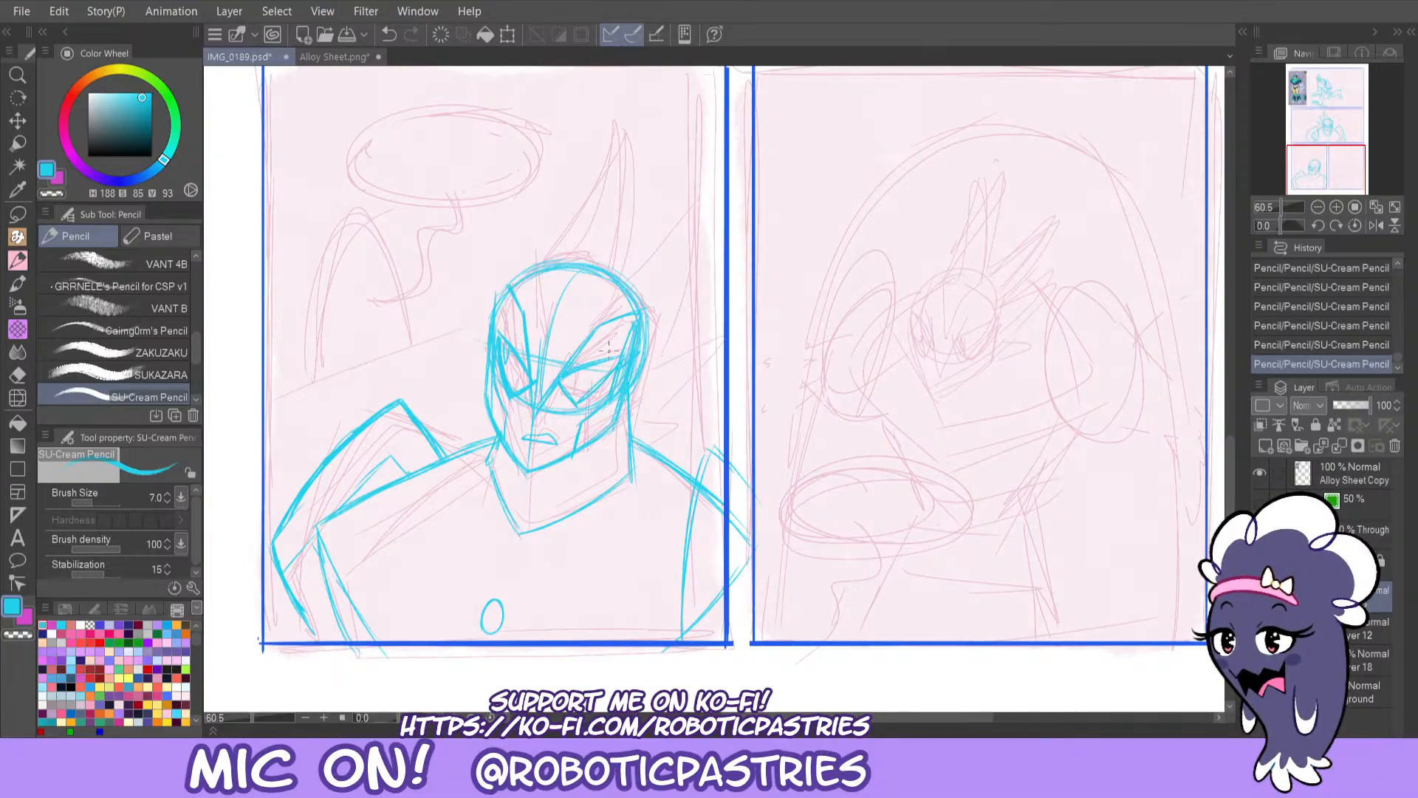
Rework the right eye into a closed, slanted almond shape beneath the mask line.
key(ctrl+z)
key(ctrl+z)
mouse_move(555, 379)
mouse_down()
mouse_move(579, 407)
mouse_move(622, 356)
mouse_up()
key(ctrl+z)
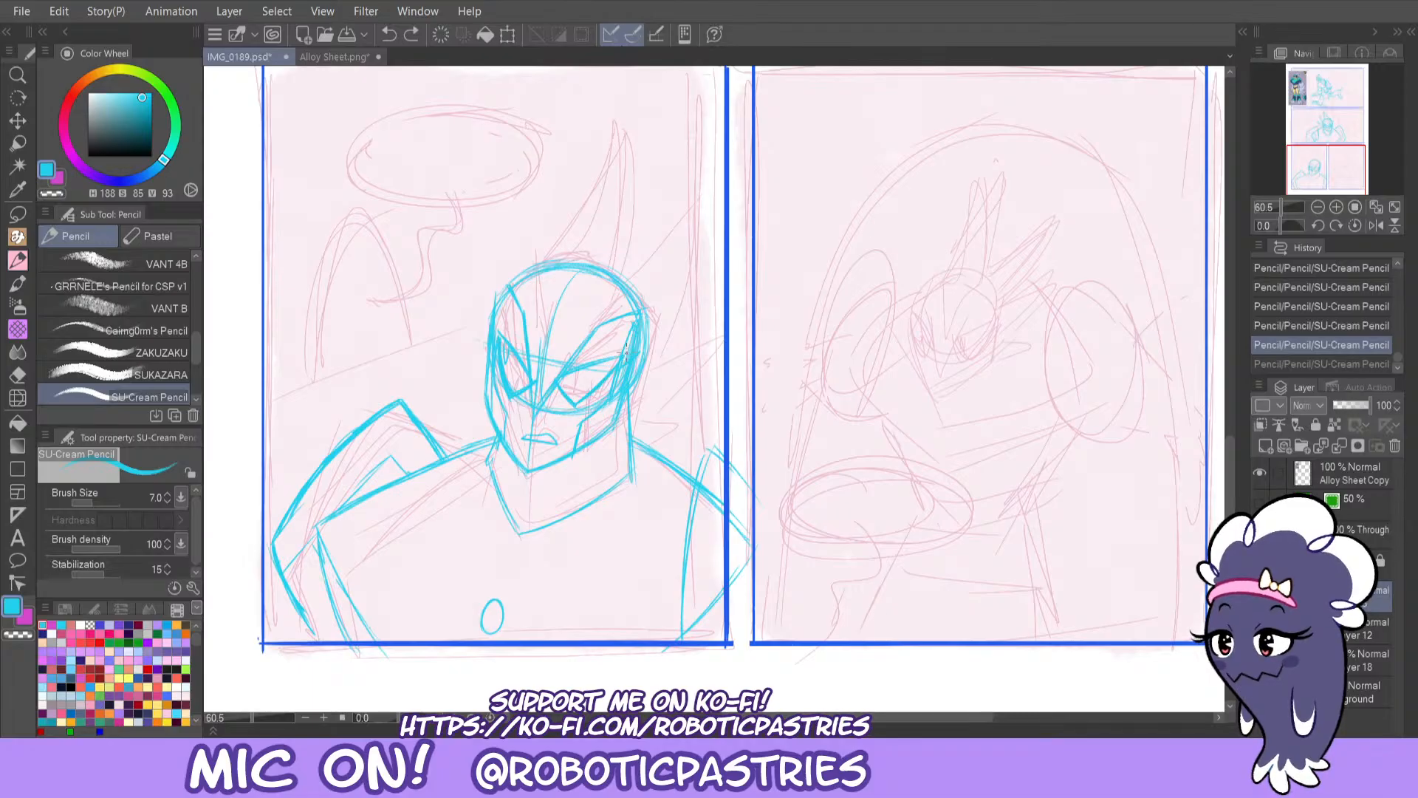
key(ctrl+y)
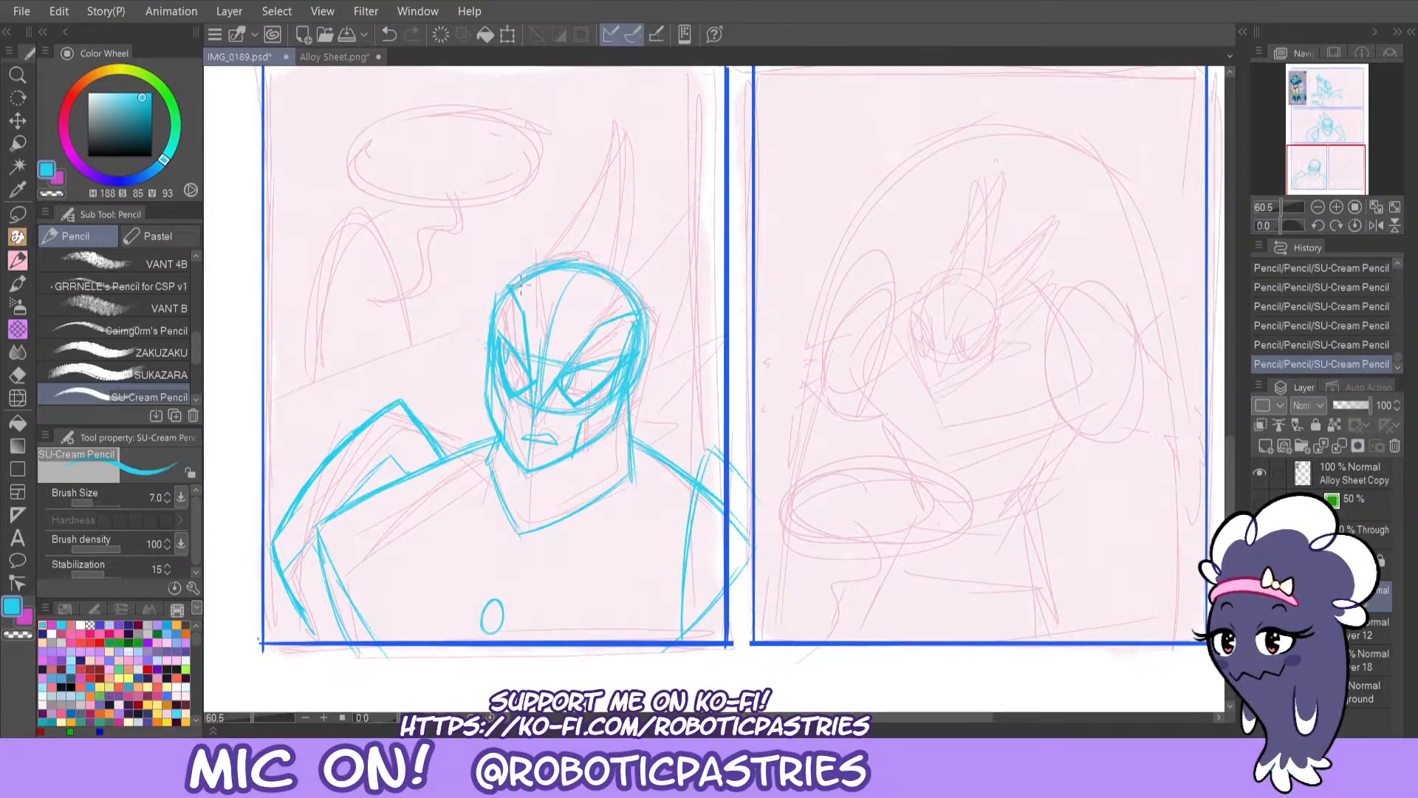
Sketch the helmet's angular outer edge along the left side of the head and up over the crown.
drag(492, 299, 484, 404)
key(ctrl+z)
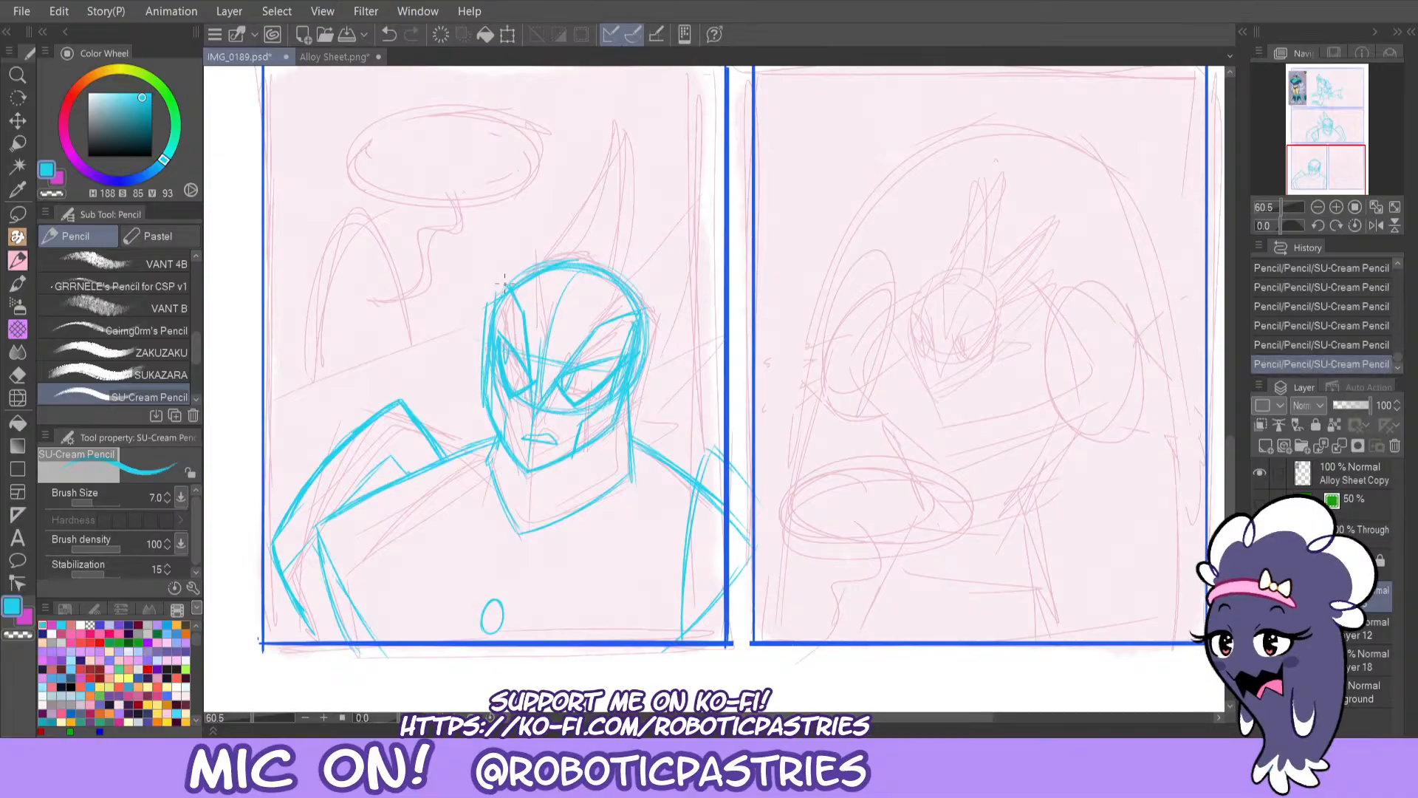
key(ctrl+z)
drag(486, 302, 587, 256)
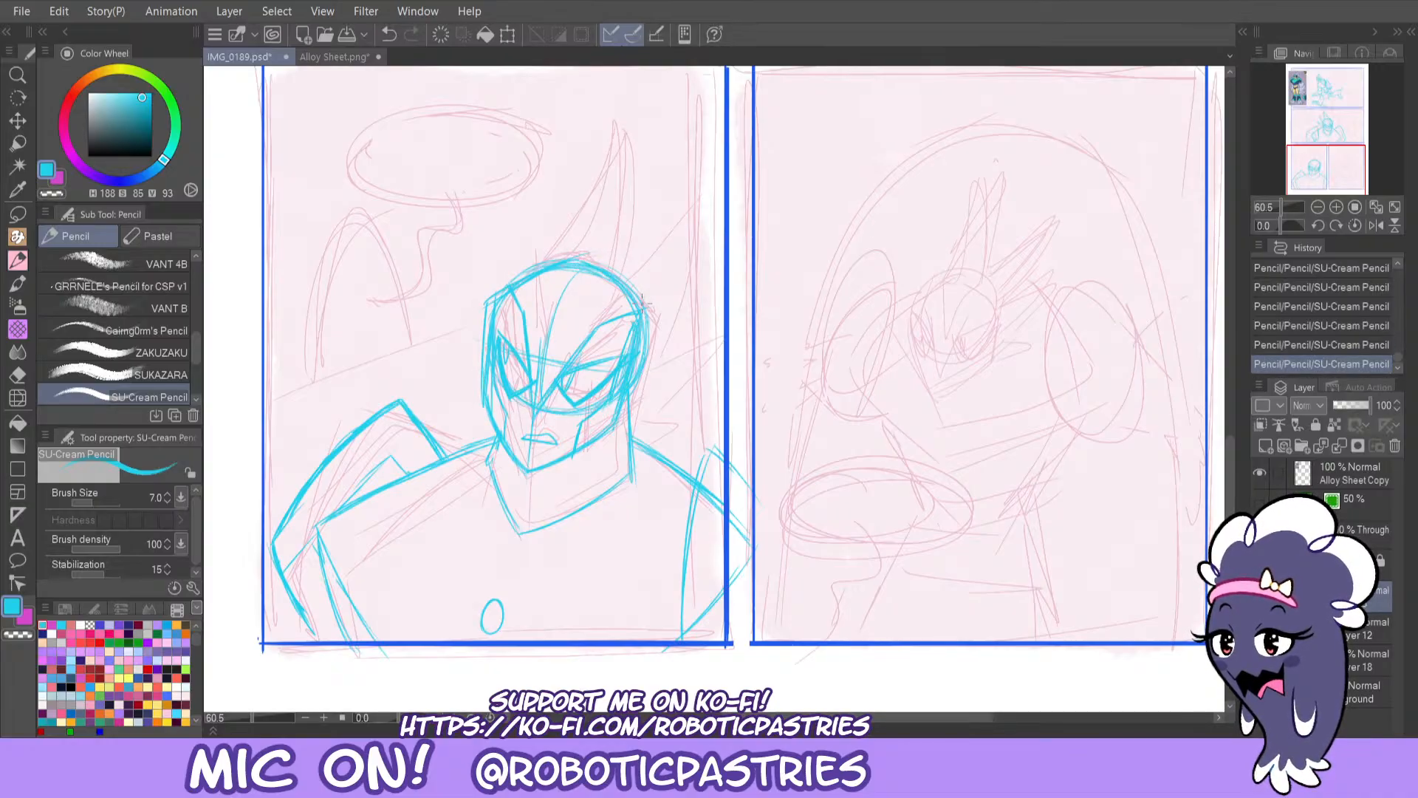
Sketch the helmet's outer edge down the right side of the head and add a second cheek-guard line.
drag(642, 303, 659, 321)
key(ctrl+z)
mouse_move(582, 256)
mouse_down()
mouse_move(657, 319)
mouse_move(611, 443)
mouse_move(643, 406)
mouse_up()
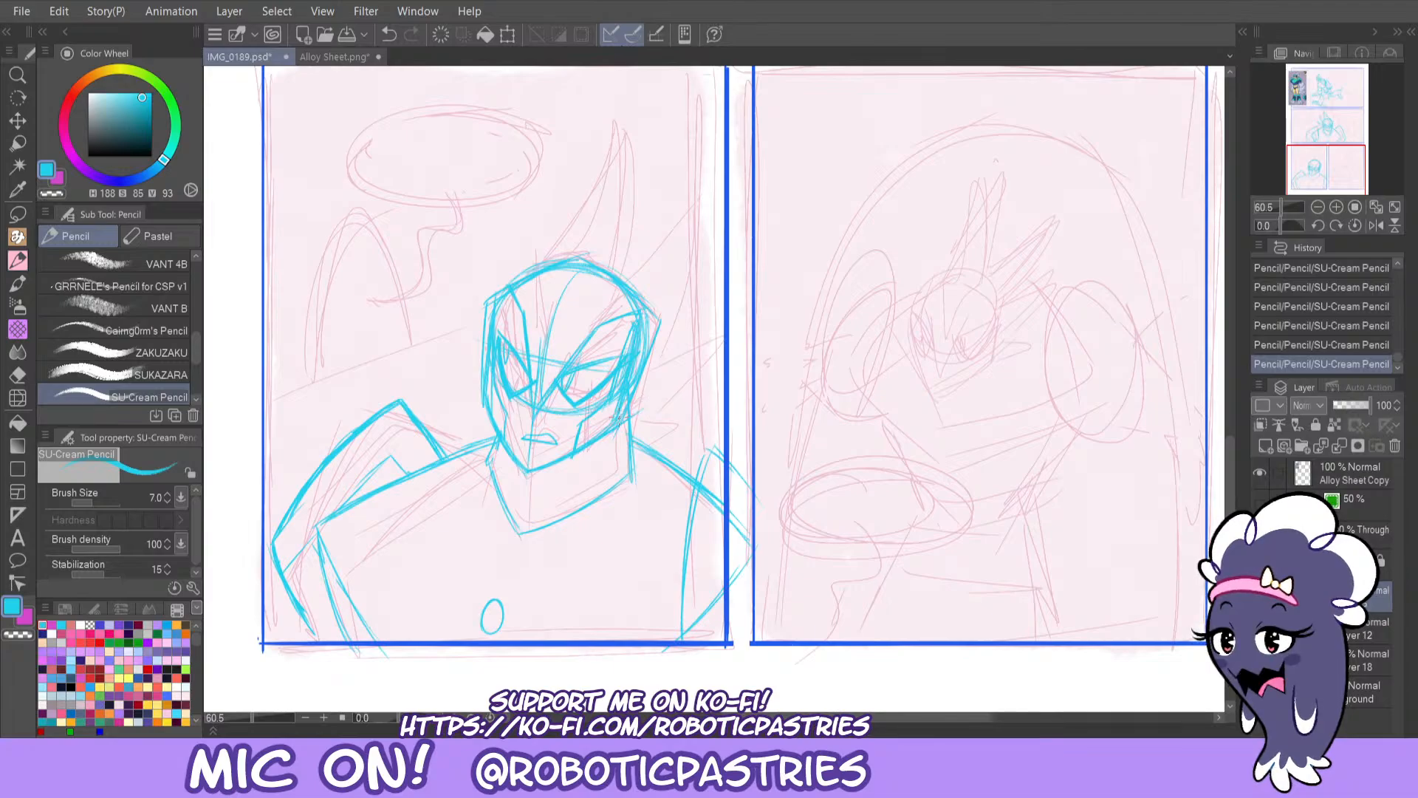
mouse_move(655, 339)
mouse_down()
mouse_move(635, 401)
mouse_move(585, 445)
mouse_up()
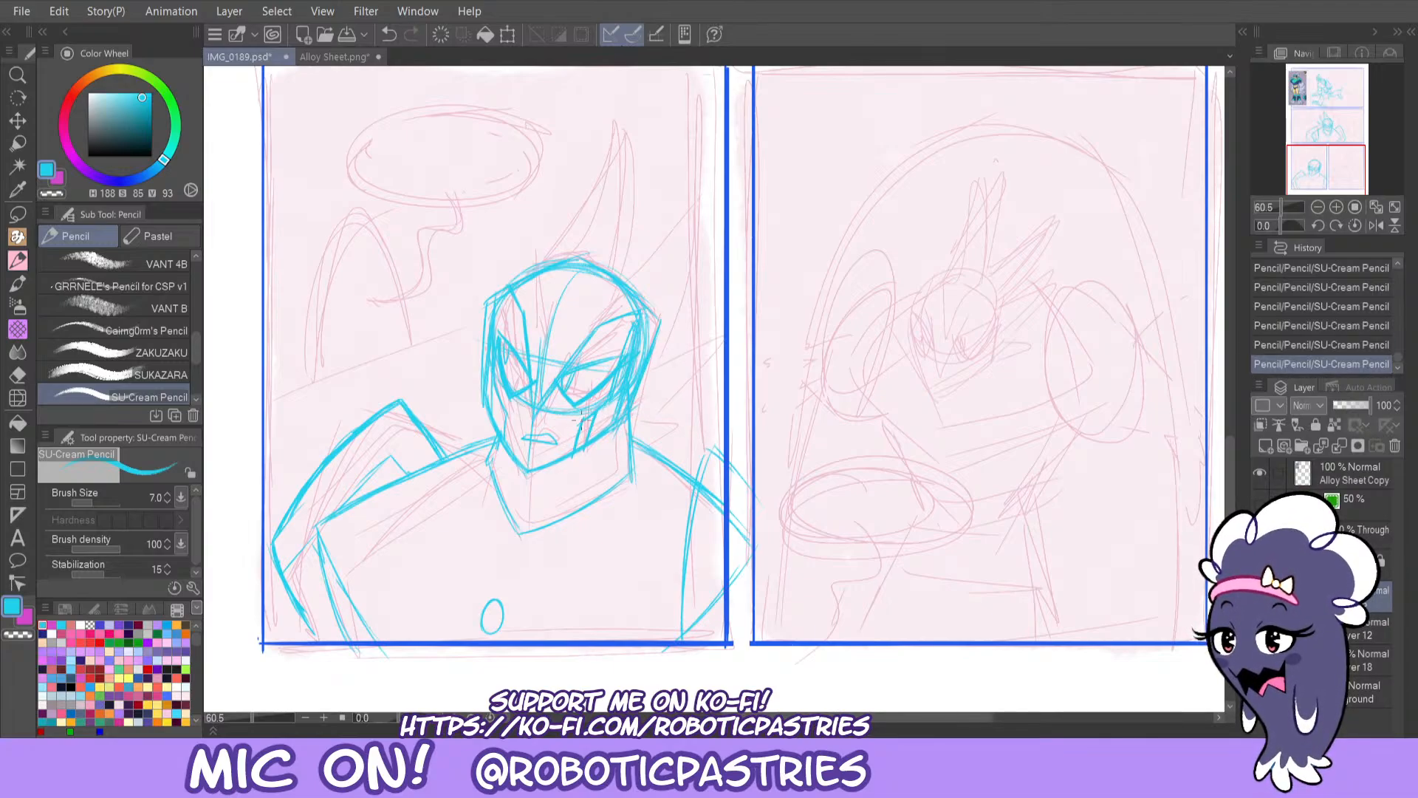
key(ctrl+z)
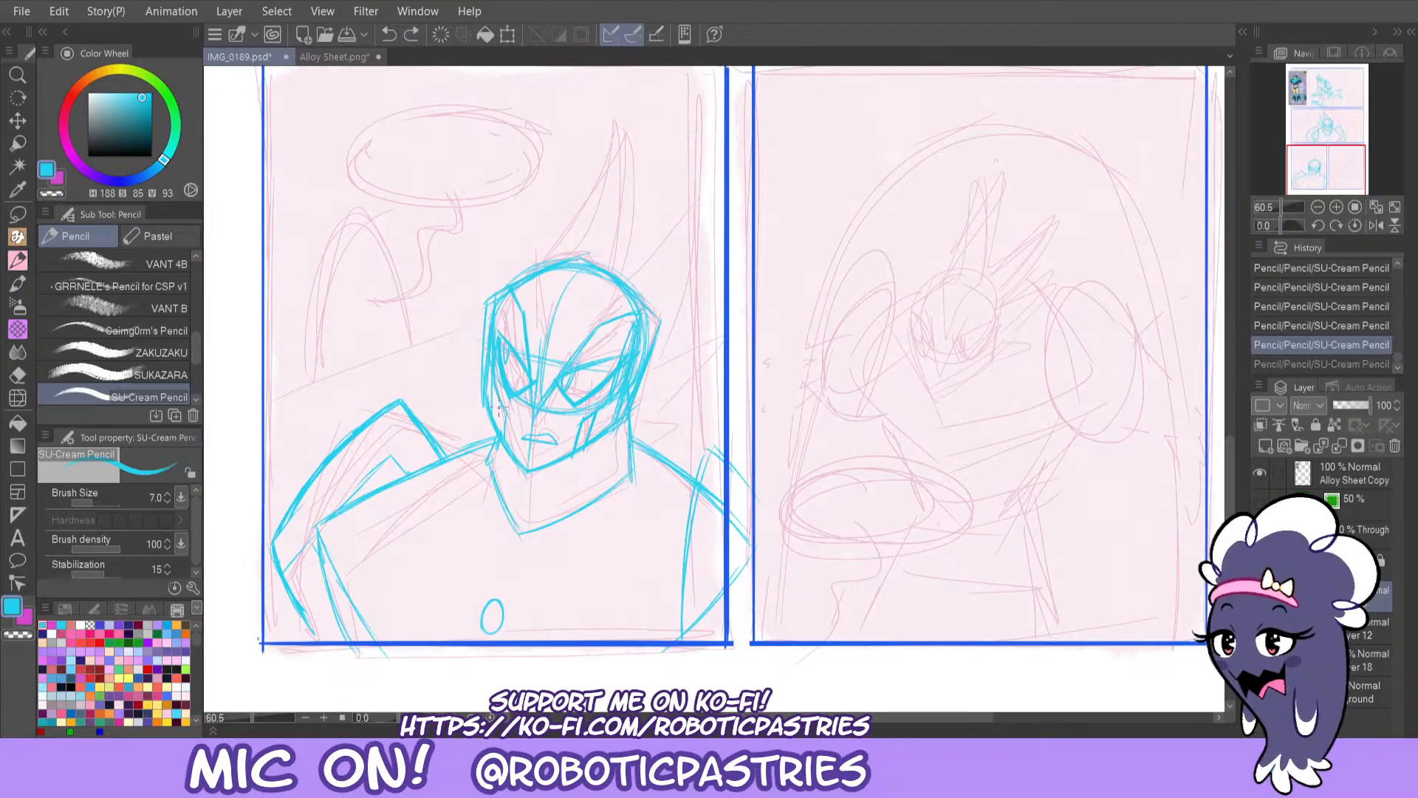
key(ctrl+y)
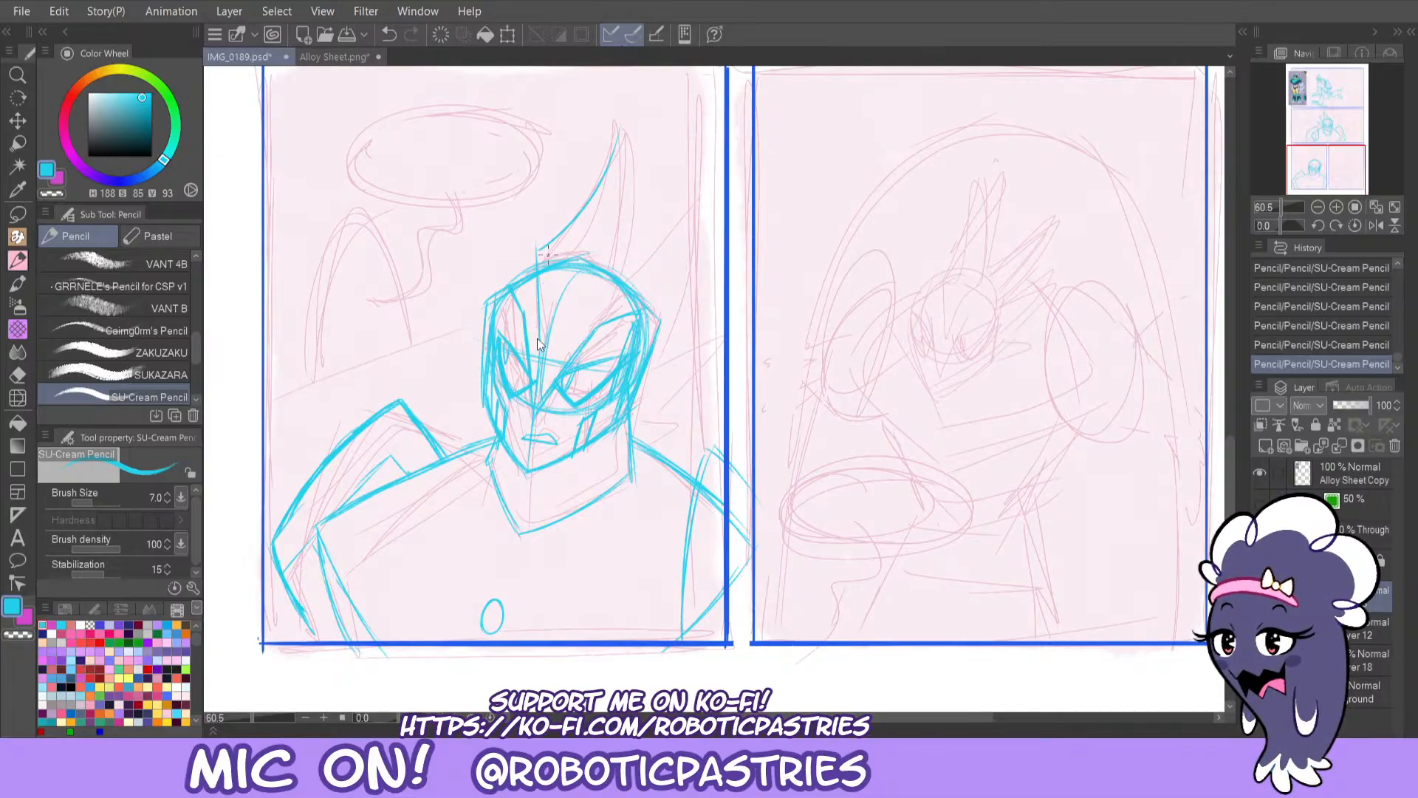
Sketch the crest's front line rising from the forehead and curving up into the top spike.
key(ctrl+z)
key(ctrl+z)
key(ctrl+z)
mouse_move(545, 351)
mouse_down()
mouse_move(553, 242)
mouse_move(545, 253)
mouse_move(636, 152)
mouse_up()
key(ctrl+z)
key(ctrl+z)
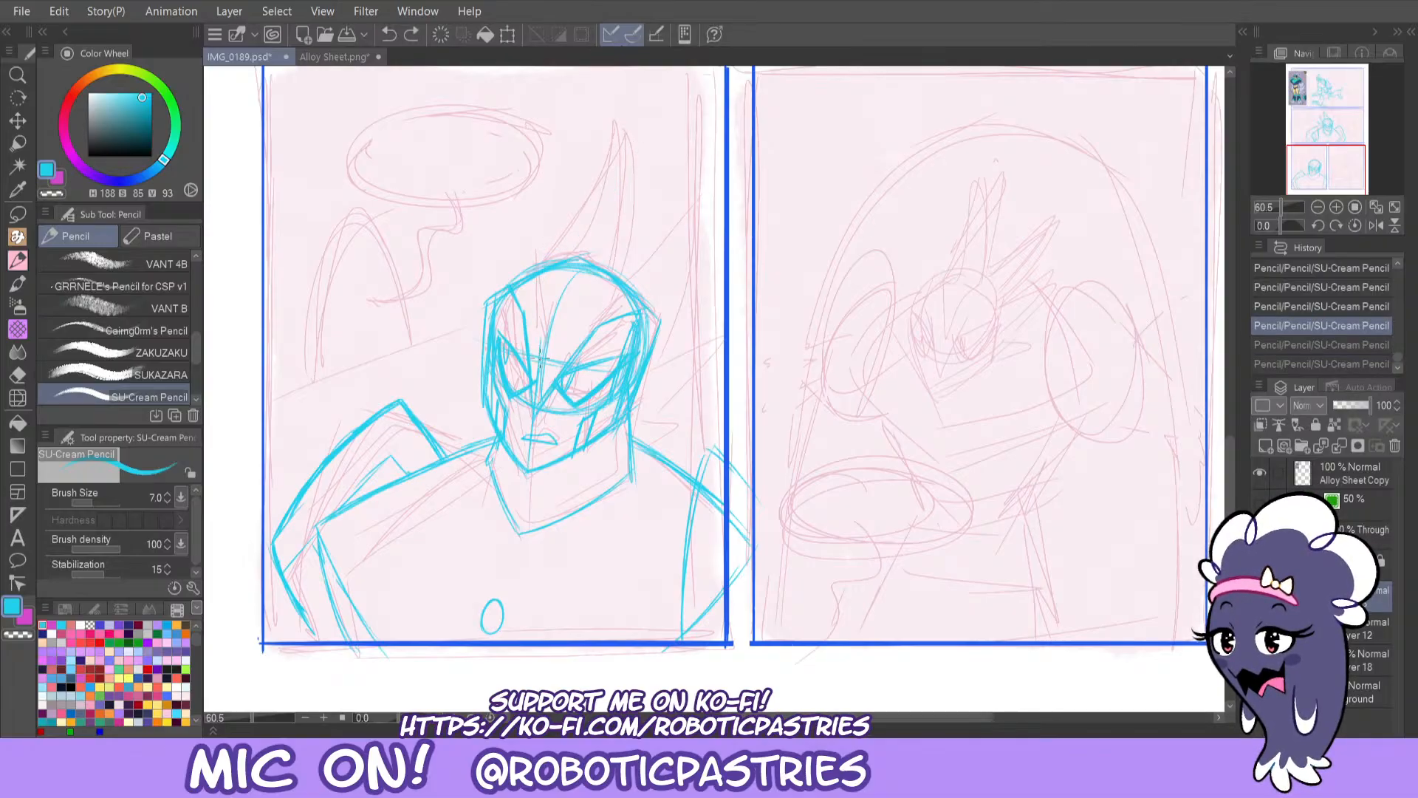
mouse_move(540, 351)
mouse_down()
mouse_move(542, 203)
mouse_move(537, 246)
mouse_move(627, 157)
mouse_up()
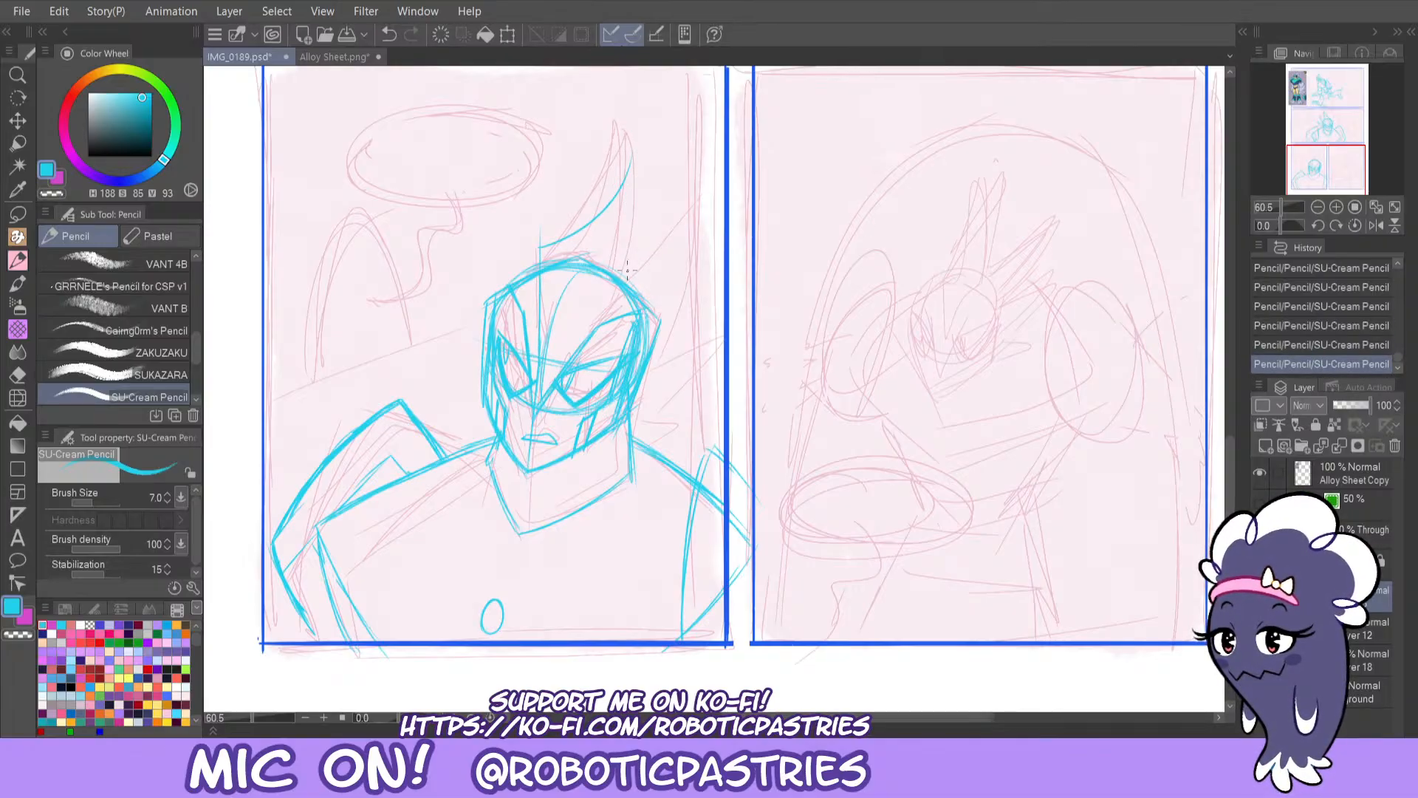
Redraw the top crest spike leaning farther right, with a curved front edge and a back edge down to the helmet.
drag(646, 224, 647, 151)
mouse_move(636, 270)
mouse_down()
mouse_move(648, 147)
mouse_move(539, 249)
mouse_move(640, 160)
mouse_up()
key(ctrl+z)
key(ctrl+z)
drag(548, 238, 653, 148)
key(ctrl+z)
key(ctrl+z)
mouse_move(545, 237)
mouse_down()
mouse_move(659, 154)
mouse_move(643, 266)
mouse_up()
key(ctrl+z)
key(ctrl+z)
mouse_move(541, 249)
mouse_down()
mouse_move(641, 161)
mouse_move(653, 130)
mouse_move(633, 285)
mouse_up()
key(ctrl+z)
drag(662, 150, 630, 286)
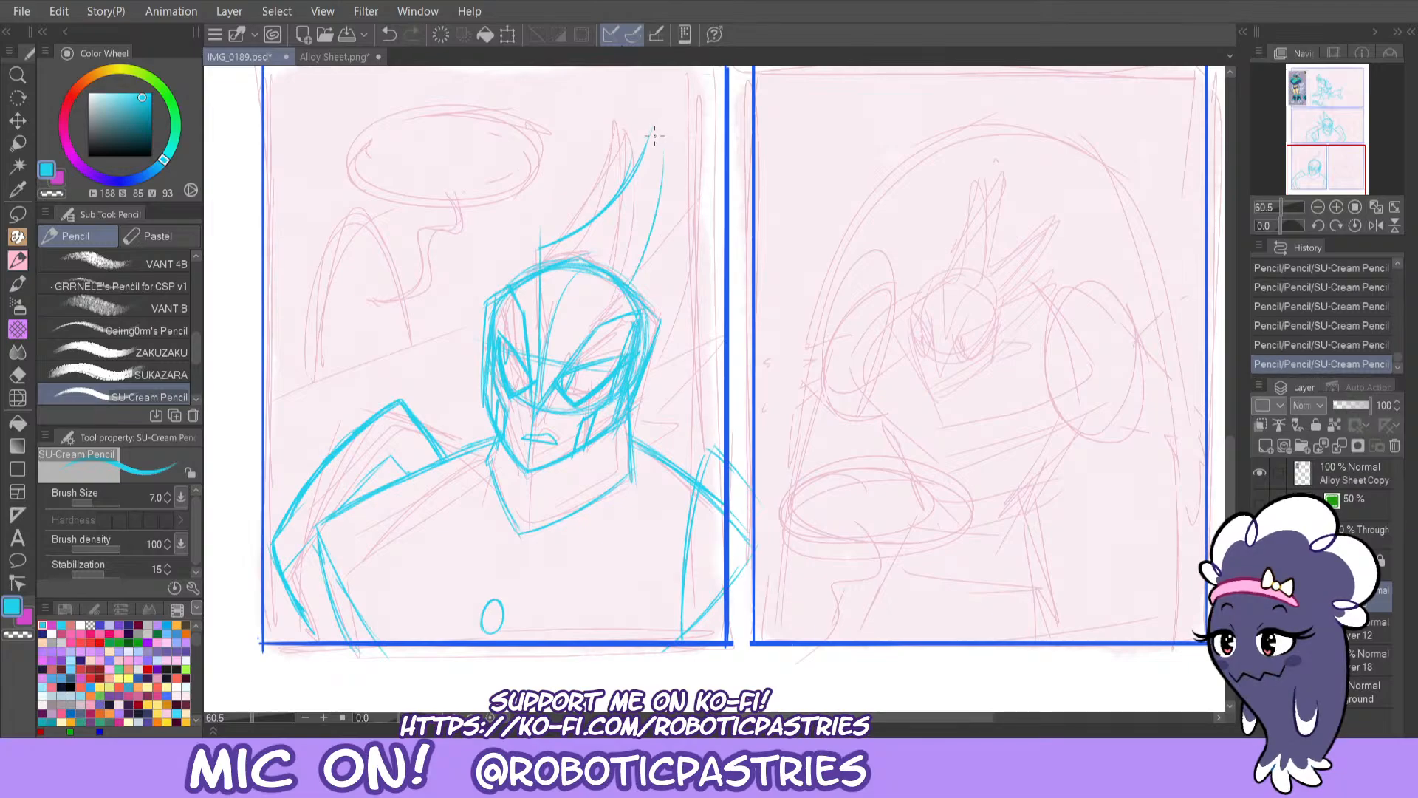
Erase the top spike's front edge and redraw it as a curve from above the forehead to the tip.
mouse_move(570, 238)
mouse_down()
mouse_move(657, 157)
mouse_move(650, 246)
mouse_up()
key(ctrl+z)
key(ctrl+z)
key(e)
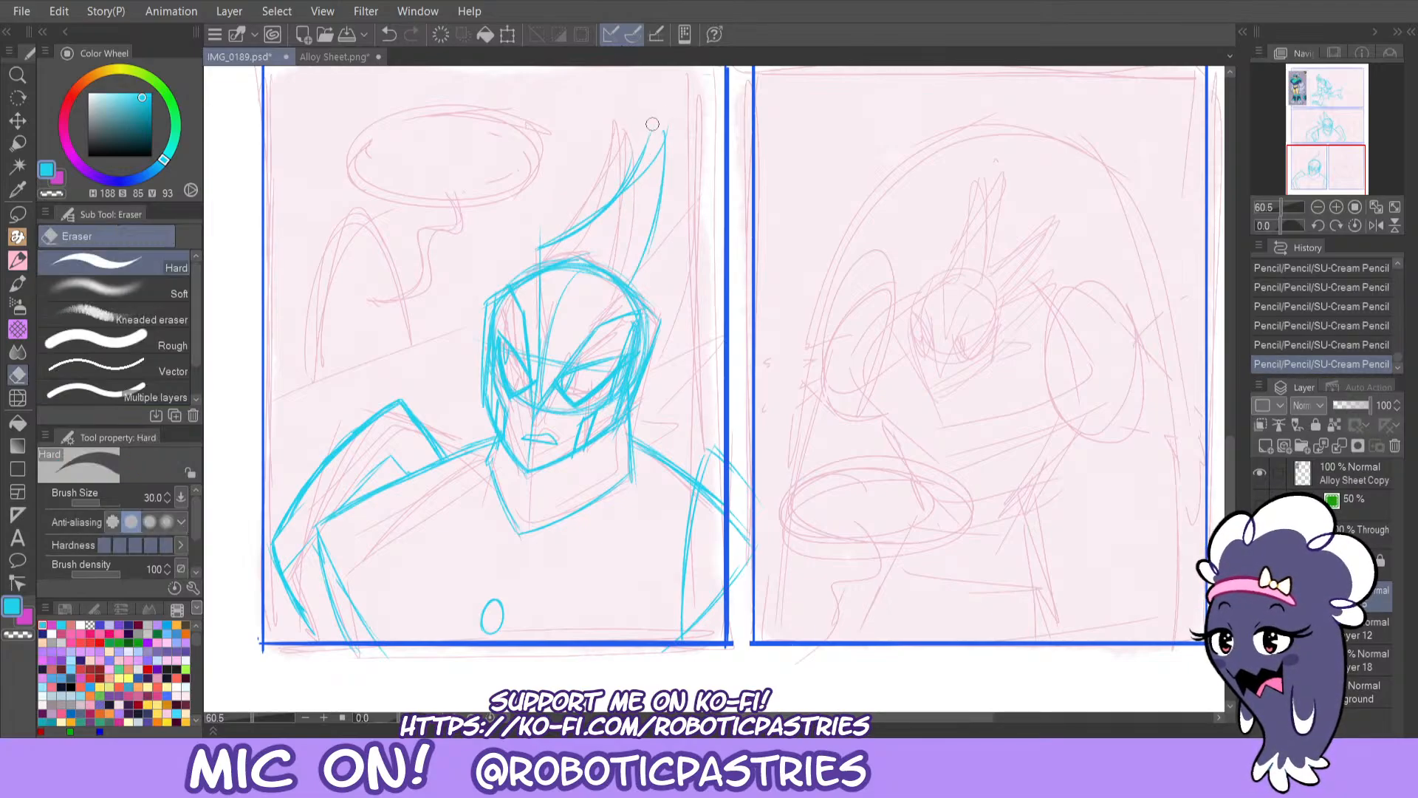
mouse_move(656, 122)
mouse_down()
mouse_move(619, 186)
mouse_move(636, 171)
mouse_move(524, 242)
mouse_move(664, 148)
mouse_move(627, 193)
mouse_move(623, 165)
mouse_up()
key(p)
drag(541, 246, 664, 146)
key(ctrl+z)
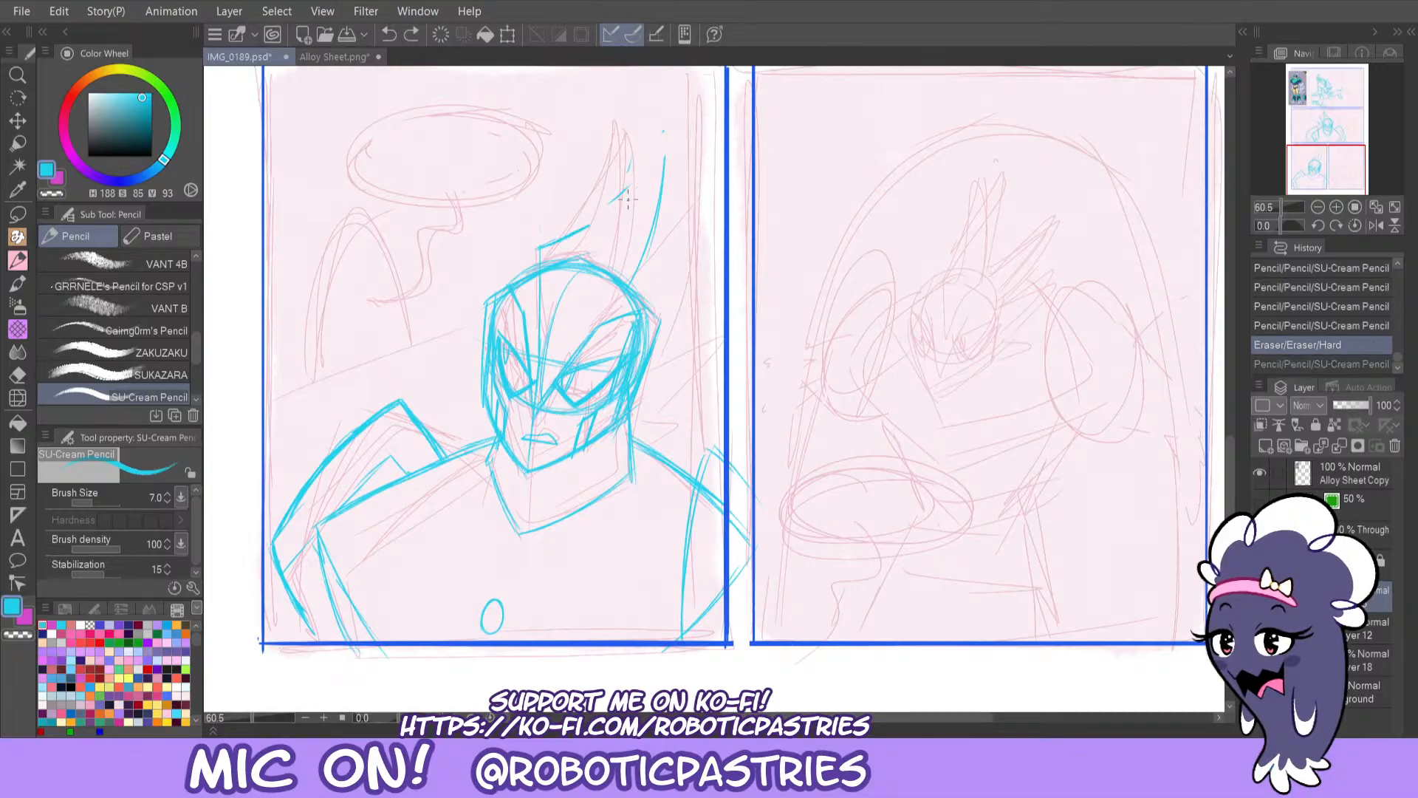
mouse_move(540, 247)
mouse_down()
mouse_move(664, 145)
mouse_move(641, 260)
mouse_move(707, 222)
mouse_up()
key(ctrl+z)
Sketch a second crest spike behind the helmet and thicken the back edge of the top spike.
mouse_move(632, 287)
mouse_down()
mouse_move(707, 222)
mouse_move(712, 246)
mouse_move(670, 330)
mouse_move(715, 252)
mouse_up()
key(ctrl+z)
mouse_move(717, 219)
mouse_down()
mouse_move(662, 349)
mouse_move(718, 213)
mouse_move(658, 333)
mouse_move(630, 285)
mouse_move(723, 207)
mouse_up()
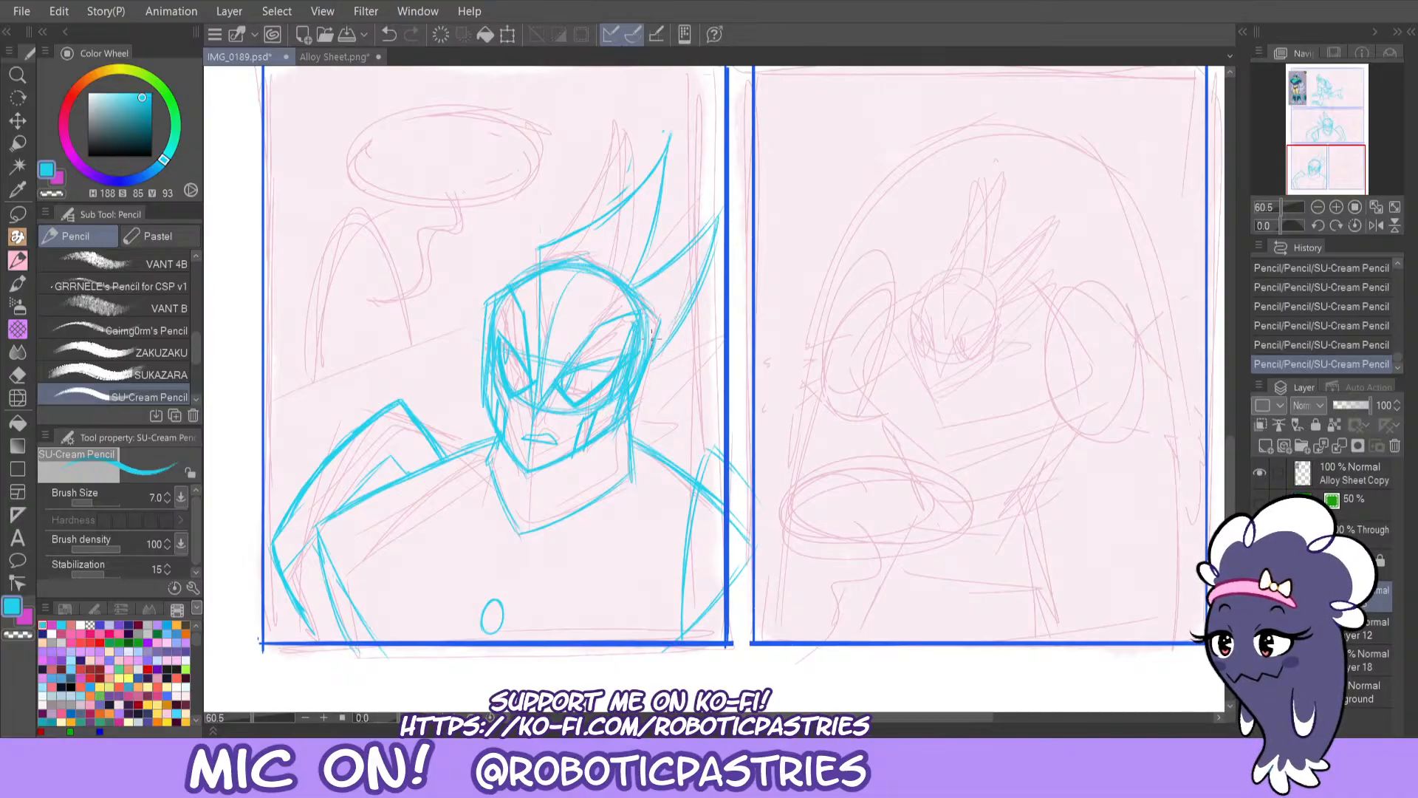
drag(660, 327, 713, 233)
mouse_move(615, 270)
mouse_down()
mouse_move(668, 139)
mouse_move(650, 248)
mouse_up()
drag(665, 191, 643, 243)
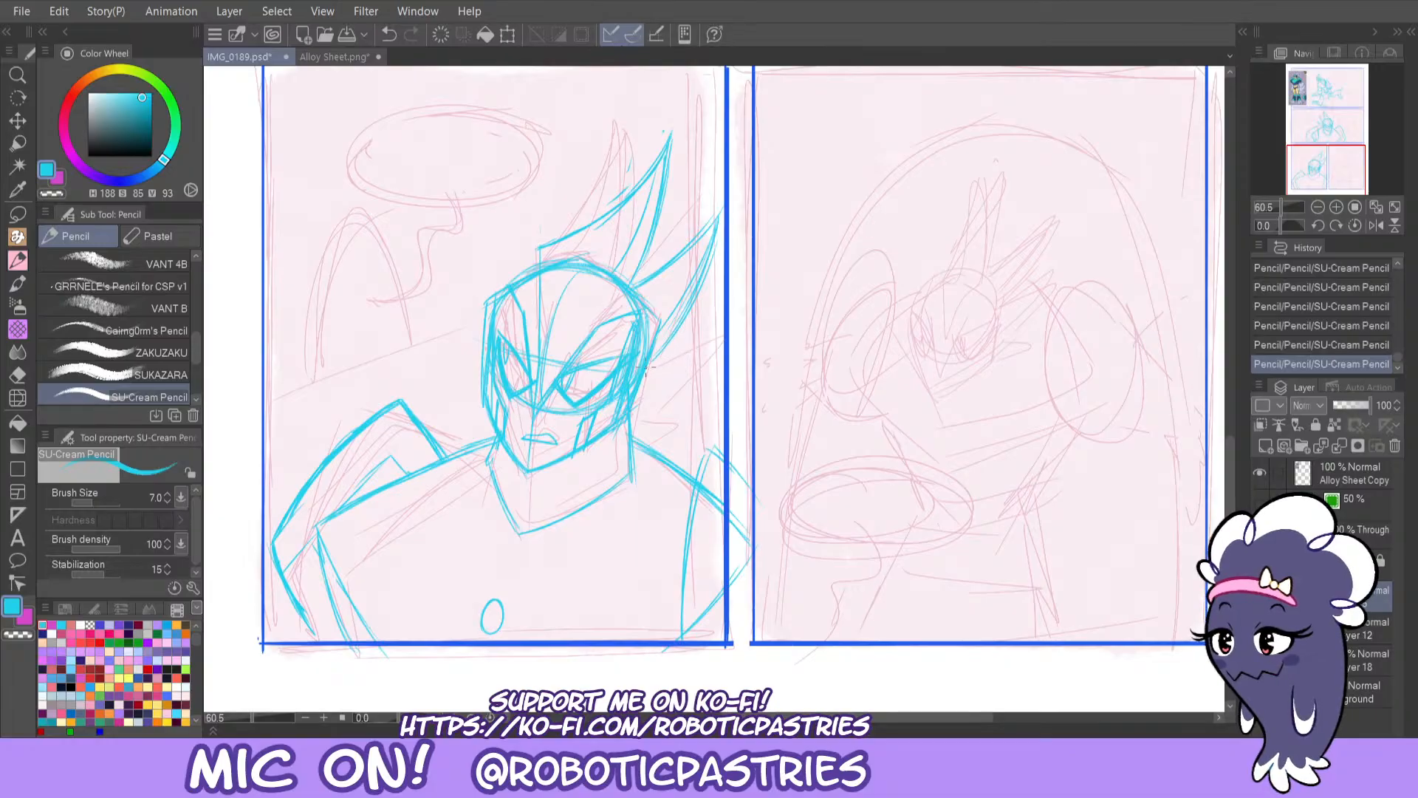
Sketch the third spike's upper edge beside the cheek and reinforce the crest's centre line down the forehead.
drag(646, 367, 710, 327)
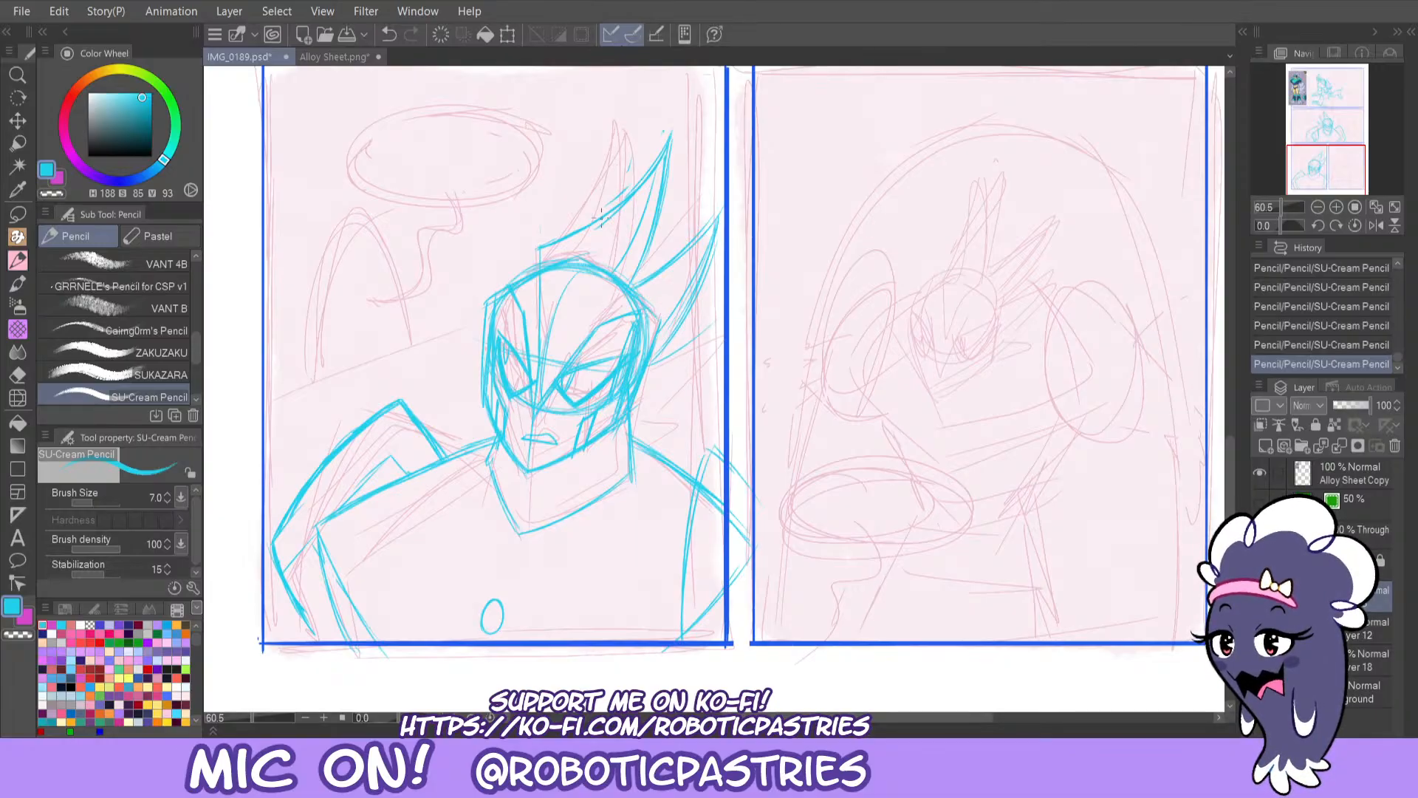
drag(541, 248, 543, 303)
mouse_move(543, 360)
mouse_down()
mouse_move(568, 285)
mouse_move(597, 268)
mouse_move(565, 288)
mouse_up()
key(ctrl+z)
key(ctrl+z)
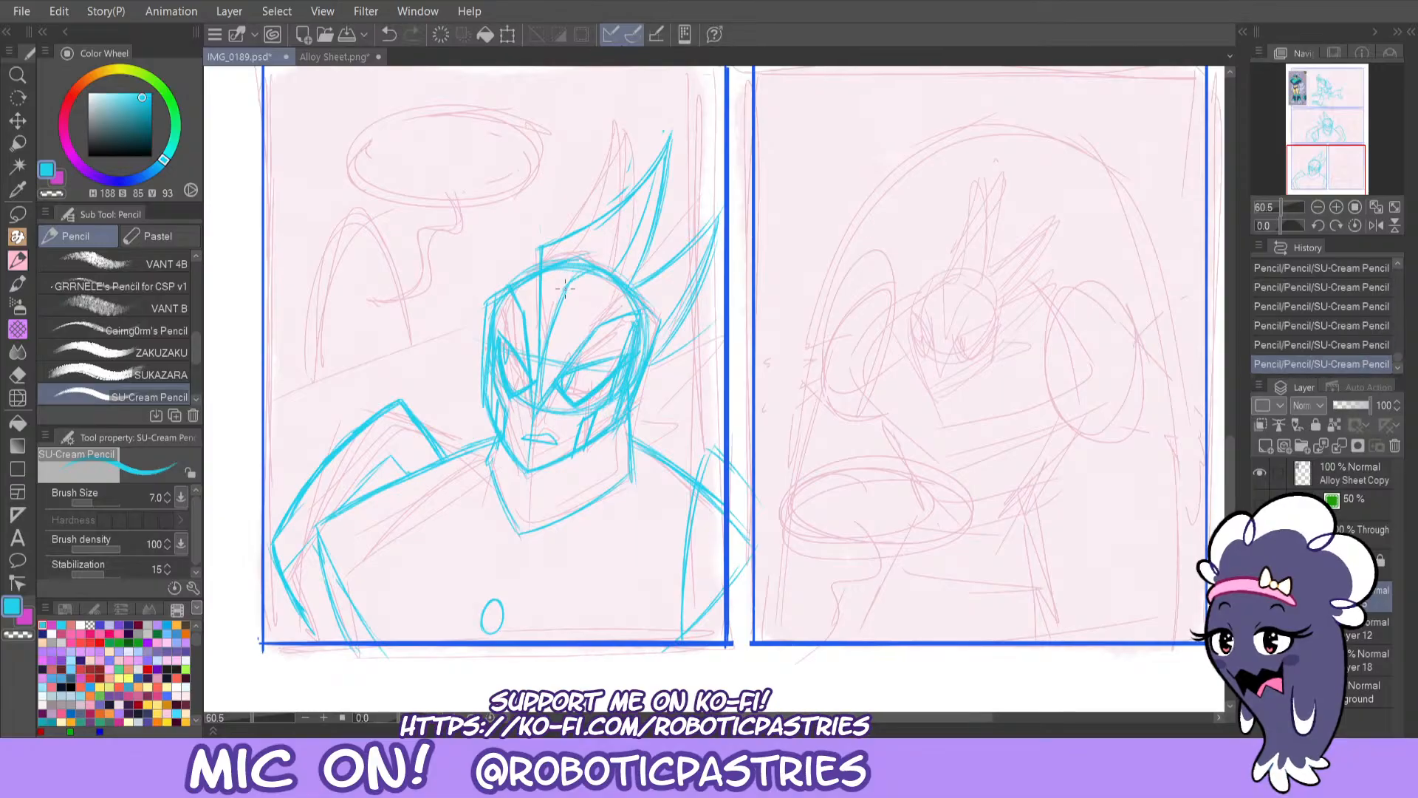
Erase the third spike's rough edge and redraw the spike with upper and lower edges meeting at the panel border.
key(e)
mouse_move(656, 365)
mouse_down()
mouse_move(718, 308)
mouse_move(650, 369)
mouse_move(725, 338)
mouse_up()
key(p)
key(p)
mouse_move(724, 352)
mouse_down()
mouse_move(649, 368)
mouse_move(725, 350)
mouse_move(639, 406)
mouse_move(724, 354)
mouse_up()
key(ctrl+z)
key(ctrl+z)
mouse_move(635, 406)
mouse_down()
mouse_move(736, 338)
mouse_move(643, 399)
mouse_up()
key(ctrl+z)
key(ctrl+z)
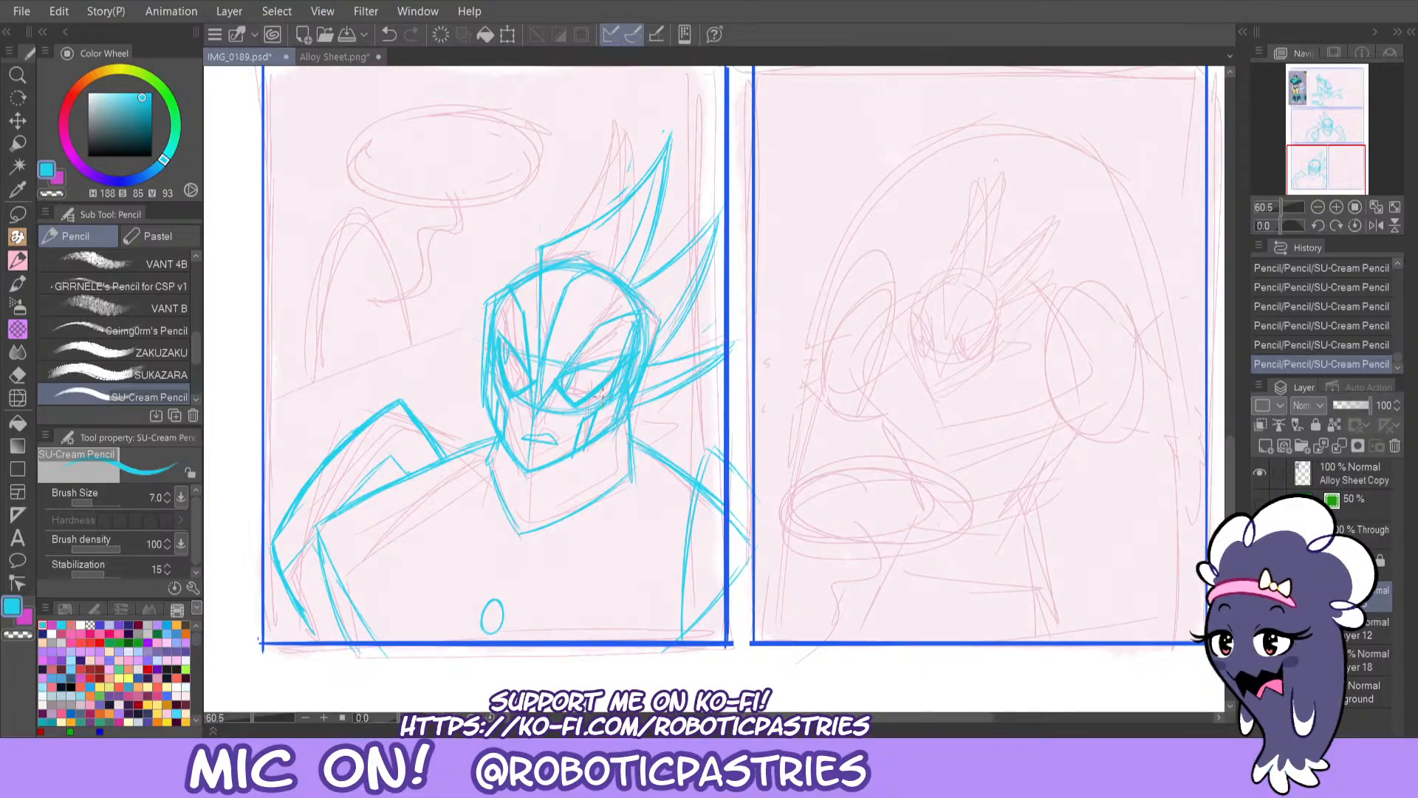
Mirror the canvas view horizontally, then erase the top crest spike and redraw it leaning farther outward.
click(1365, 224)
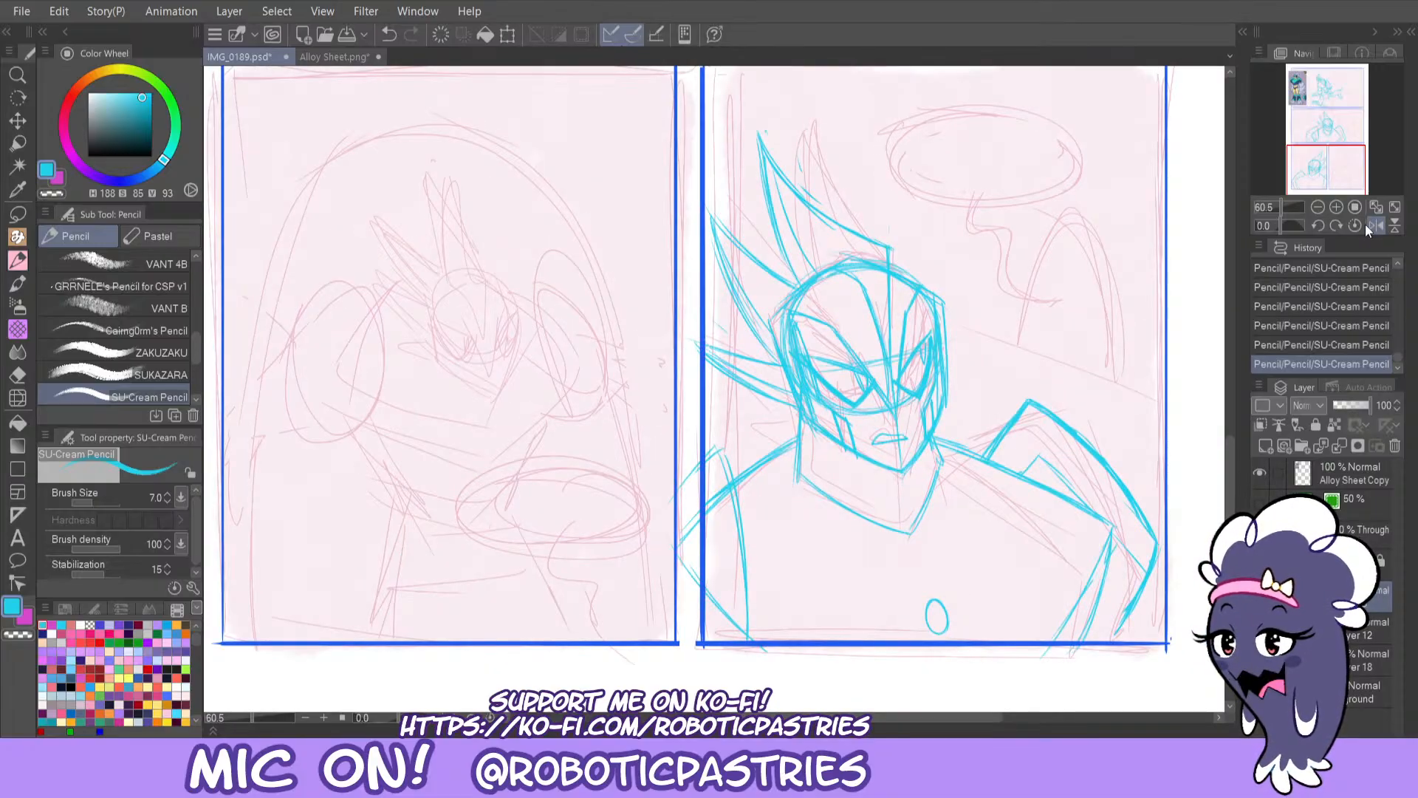
key(e)
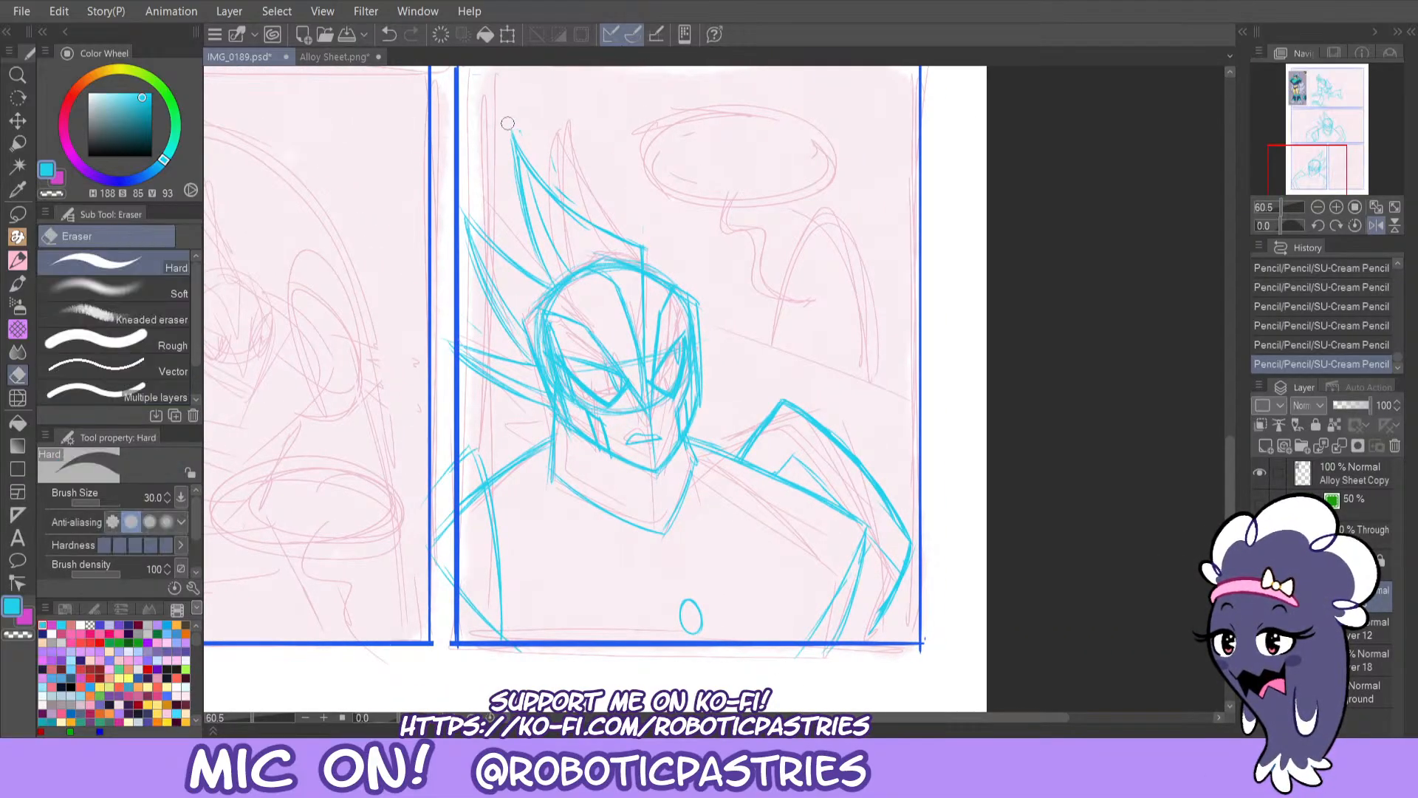
mouse_move(510, 141)
mouse_down()
mouse_move(531, 243)
mouse_move(551, 277)
mouse_move(571, 260)
mouse_up()
mouse_move(529, 167)
mouse_down()
mouse_move(561, 215)
mouse_move(484, 138)
mouse_up()
key(p)
drag(485, 141, 562, 308)
key(ctrl+z)
drag(486, 141, 553, 288)
key(ctrl+z)
key(ctrl+z)
mouse_move(487, 140)
mouse_down()
mouse_move(522, 242)
mouse_move(554, 280)
mouse_move(501, 195)
mouse_move(492, 127)
mouse_move(512, 167)
mouse_move(635, 245)
mouse_up()
key(ctrl+z)
mouse_move(485, 130)
mouse_down()
mouse_move(610, 235)
mouse_move(573, 219)
mouse_move(655, 258)
mouse_move(642, 346)
mouse_up()
Reinforce the crest's centre line down the forehead and the helmet's crown beside it.
drag(645, 253, 644, 316)
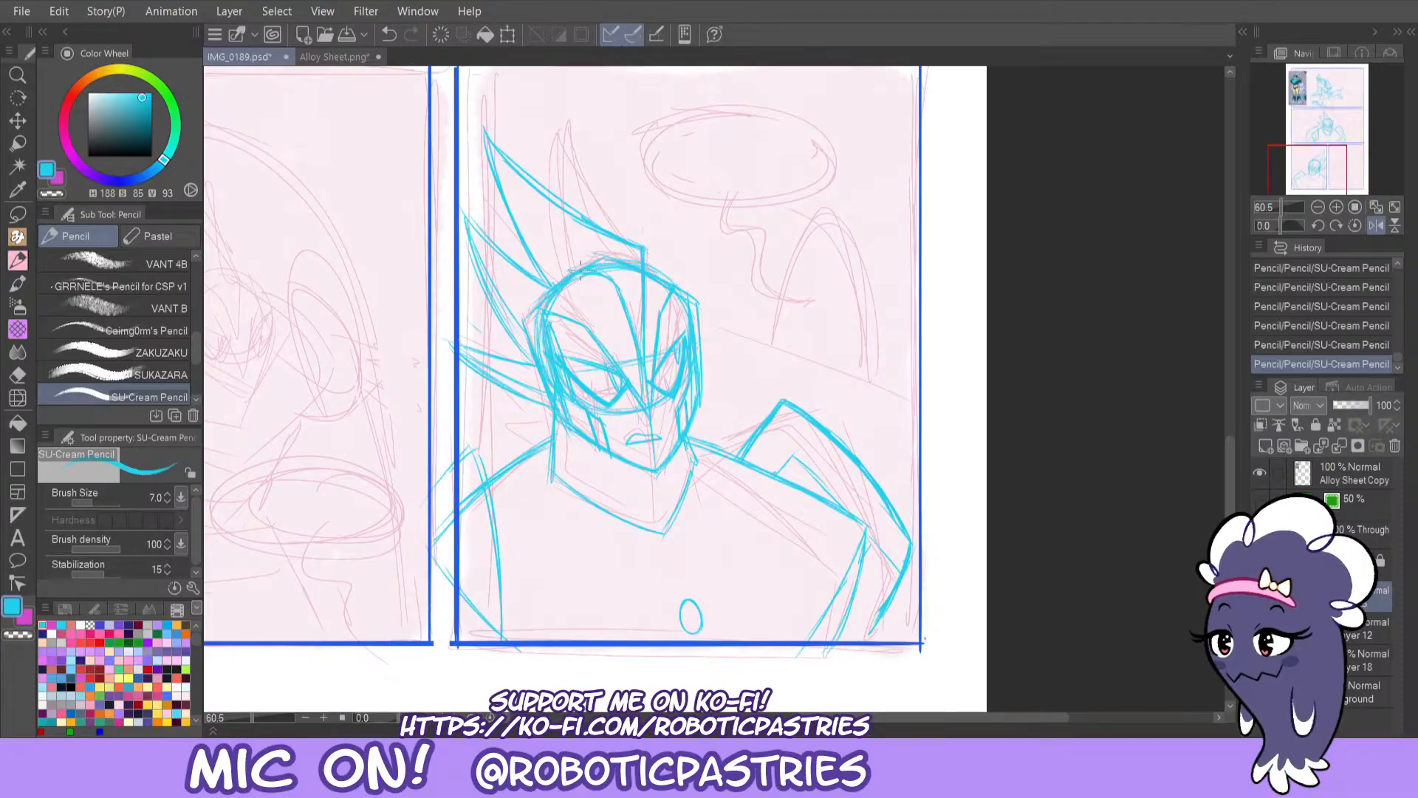
key(ctrl+z)
mouse_move(585, 271)
mouse_down()
mouse_move(638, 361)
mouse_move(641, 286)
mouse_up()
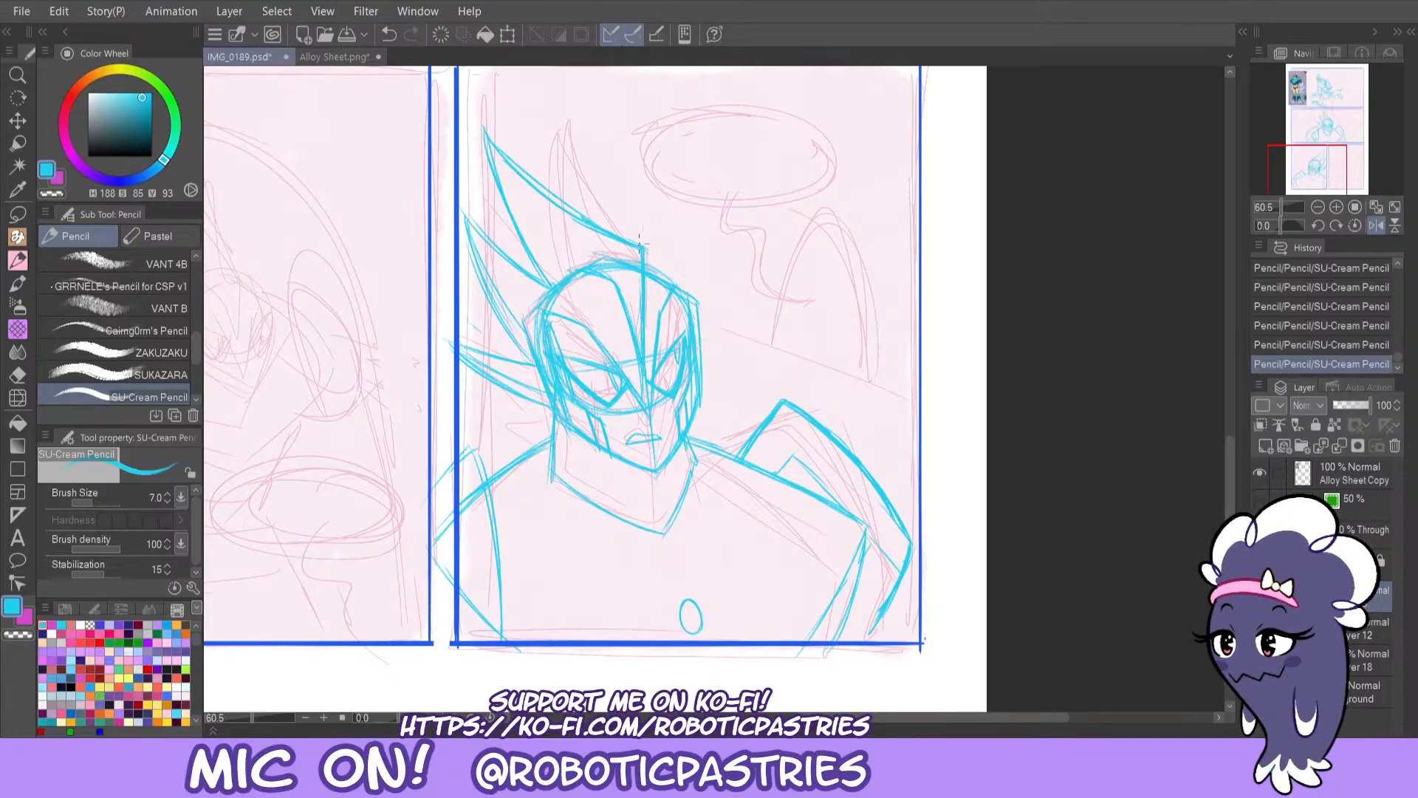
Refine the top spike's back and front edges into a sharper tip, undoing surplus strokes.
mouse_move(554, 272)
mouse_down()
mouse_move(484, 145)
mouse_move(559, 279)
mouse_move(500, 178)
mouse_move(529, 183)
mouse_move(478, 113)
mouse_move(500, 180)
mouse_up()
key(ctrl+z)
key(e)
key(ctrl+z)
key(p)
mouse_move(481, 126)
mouse_down()
mouse_move(592, 240)
mouse_move(479, 147)
mouse_move(614, 239)
mouse_move(544, 194)
mouse_move(644, 245)
mouse_up()
key(ctrl+z)
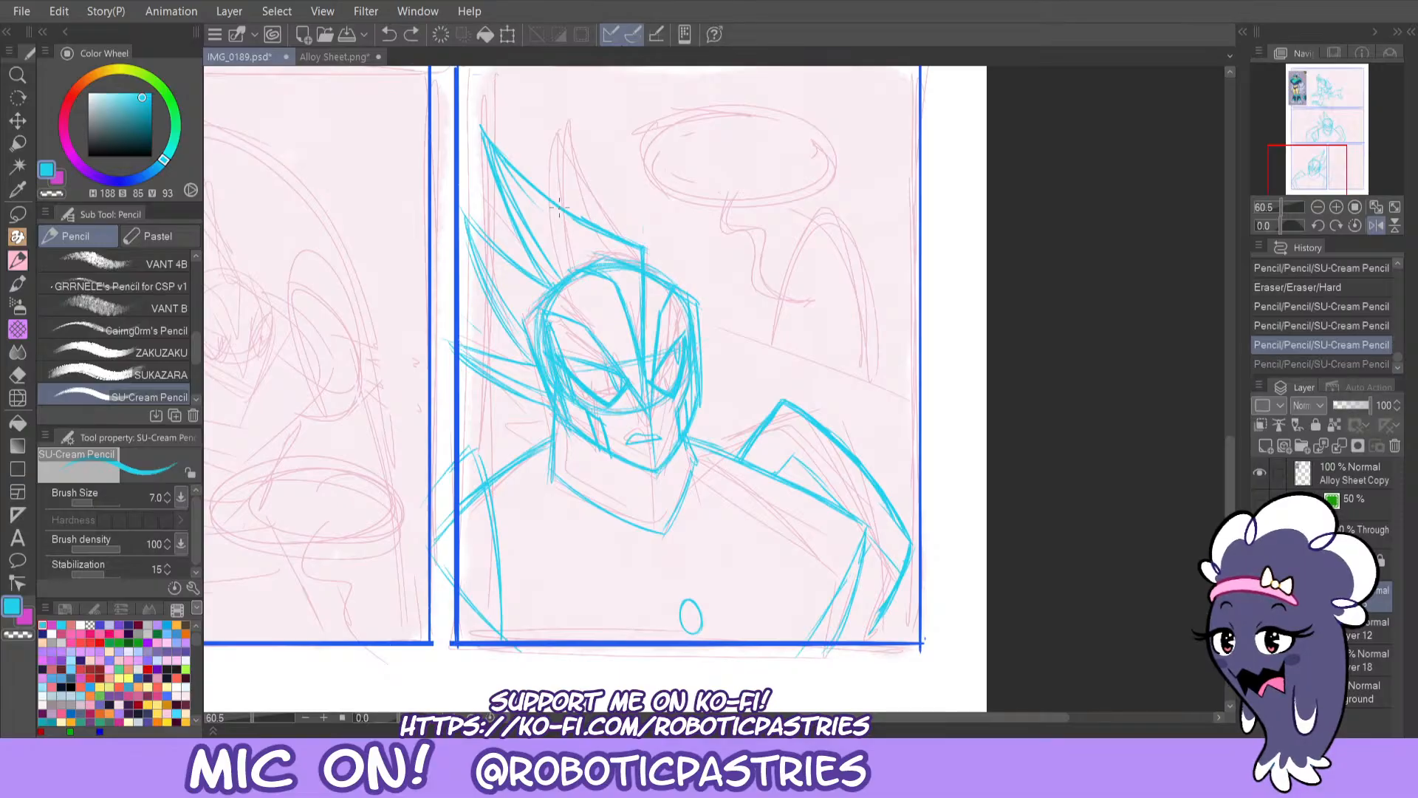
mouse_move(574, 217)
mouse_down()
mouse_move(655, 253)
mouse_move(644, 314)
mouse_up()
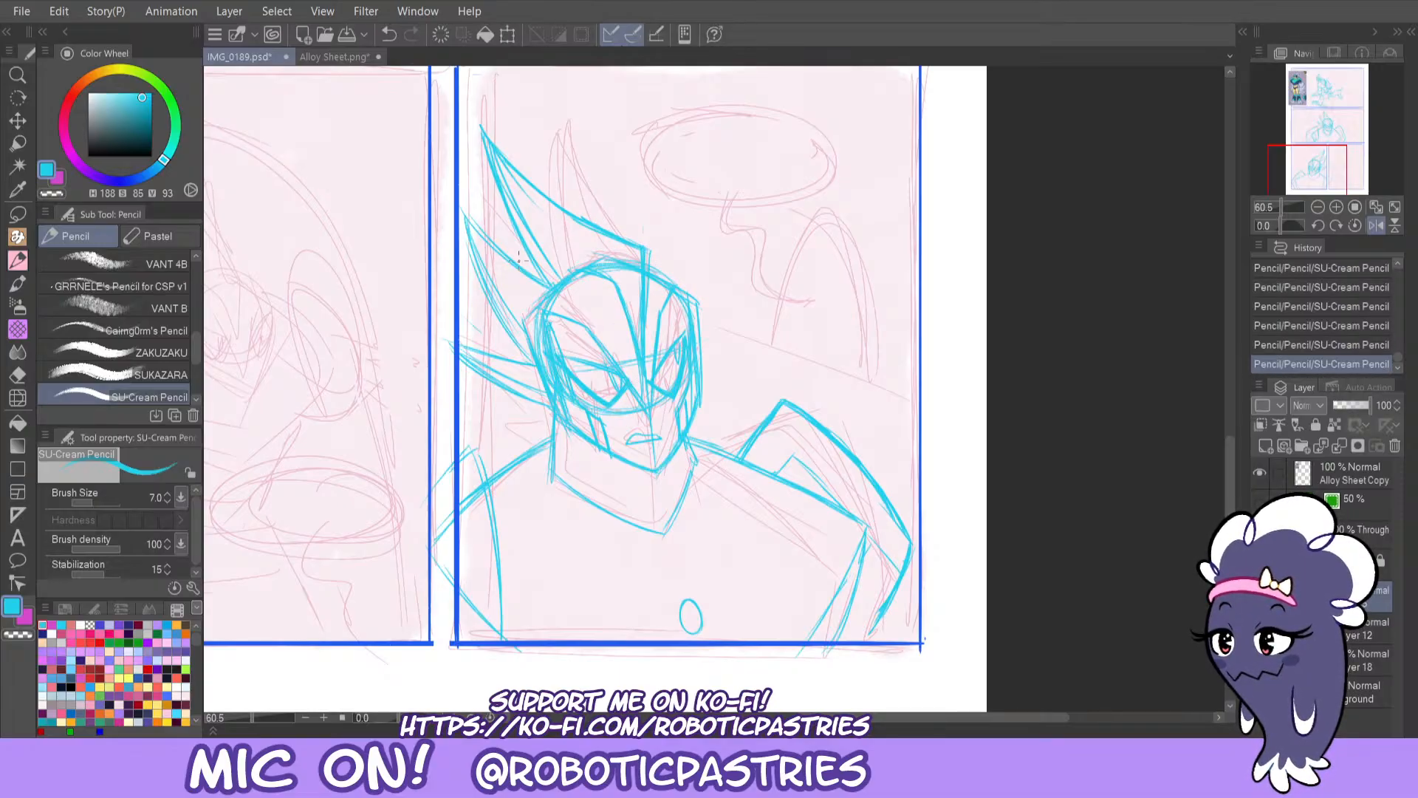
Reinforce the second crest spike's edges from its tip to the helmet, keeping the preferred strokes.
drag(493, 240, 545, 282)
mouse_move(461, 211)
mouse_down()
mouse_move(505, 256)
mouse_move(489, 304)
mouse_move(528, 345)
mouse_move(452, 344)
mouse_move(499, 391)
mouse_up()
key(ctrl+z)
key(ctrl+z)
key(ctrl+z)
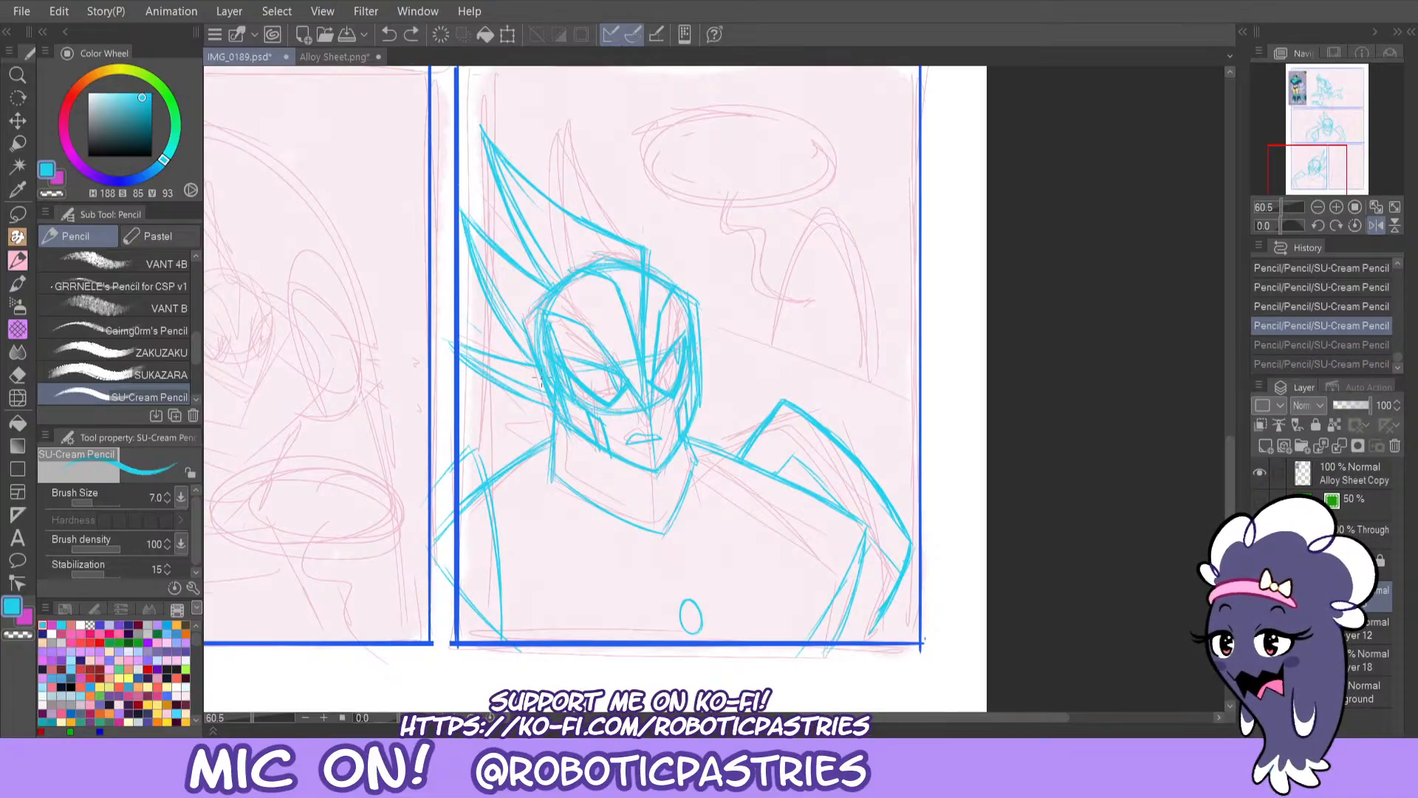
key(ctrl+y)
key(ctrl+y)
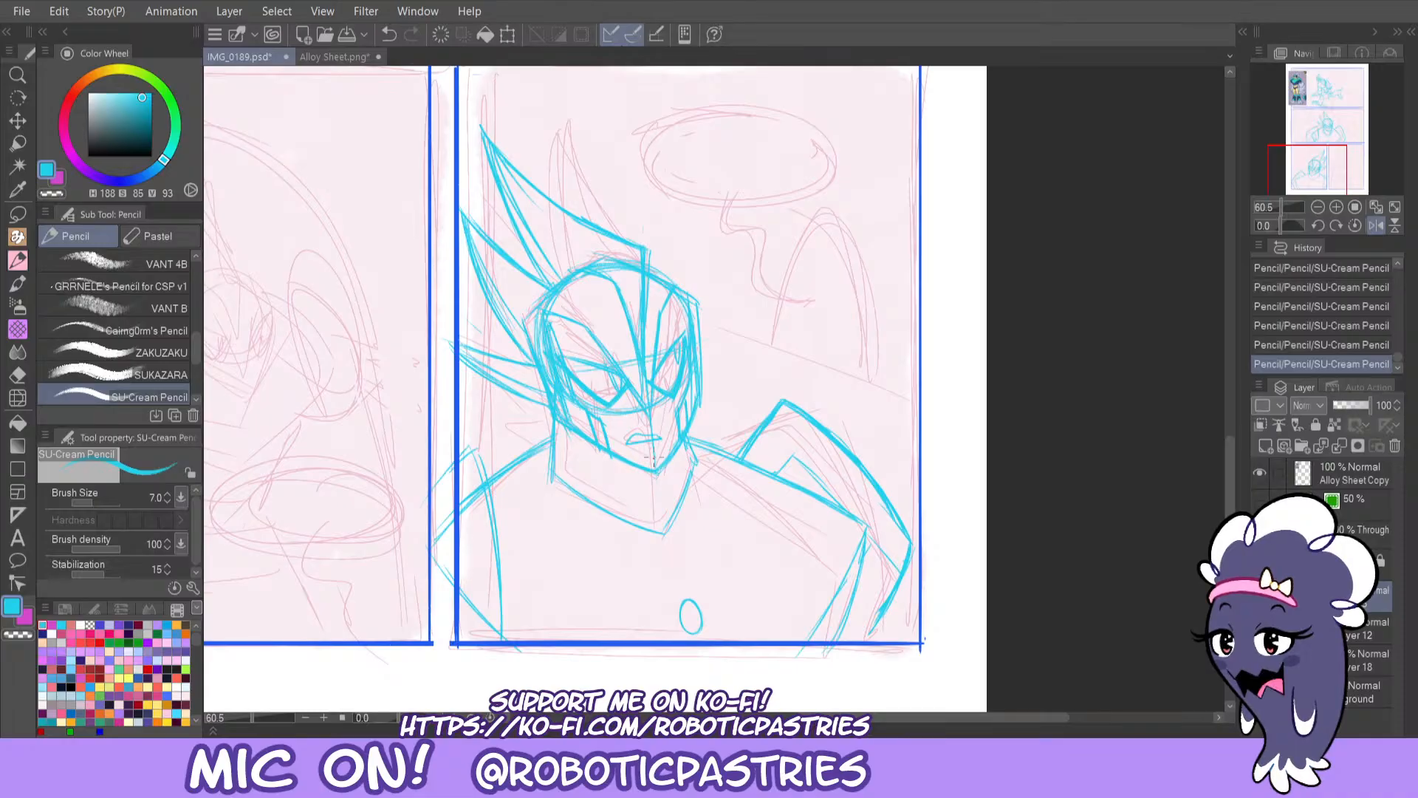
Reinforce the helmet's outer edge along the jaw and cheek on the side opposite the crest spikes.
drag(699, 404, 660, 471)
key(ctrl+z)
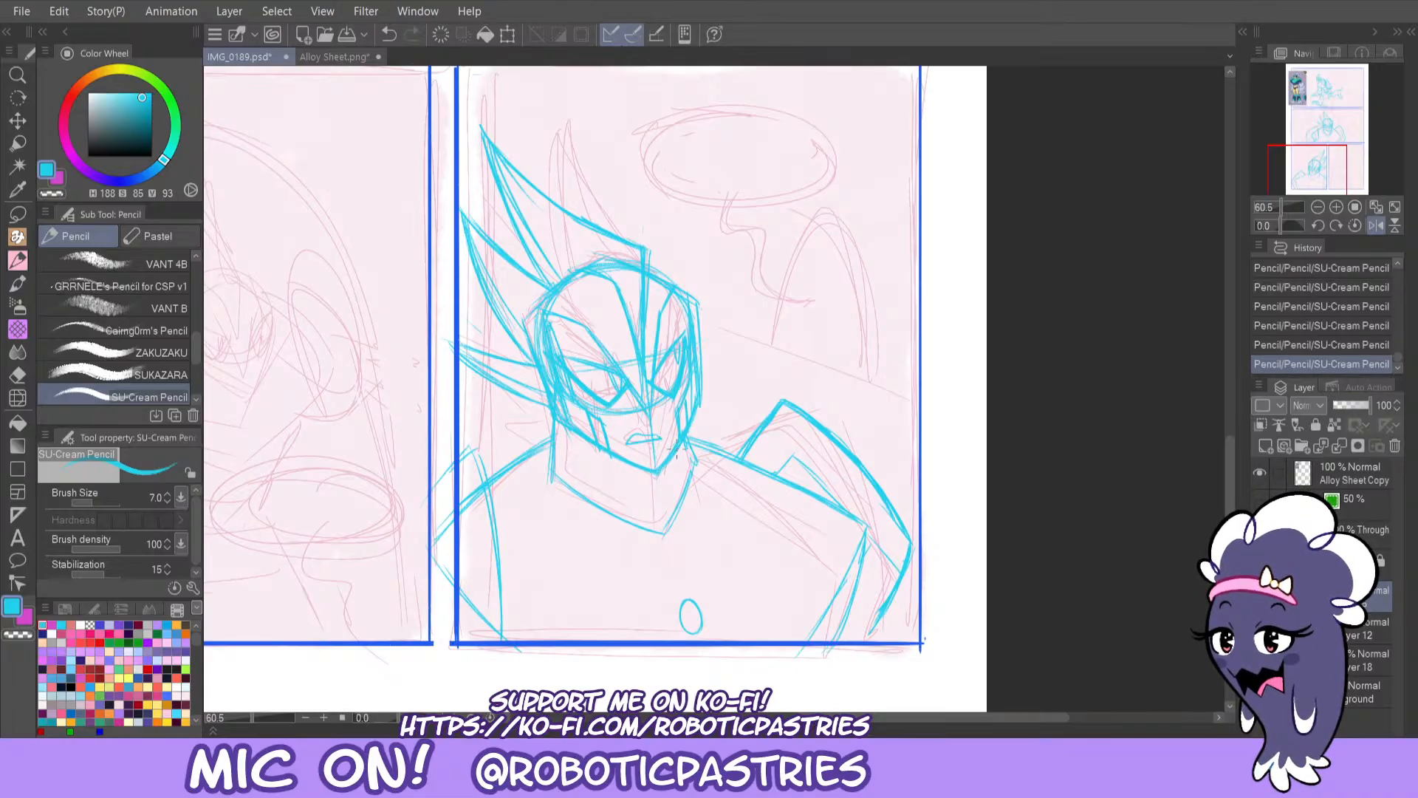
mouse_move(702, 400)
mouse_down()
mouse_move(695, 296)
mouse_move(696, 344)
mouse_up()
key(ctrl+z)
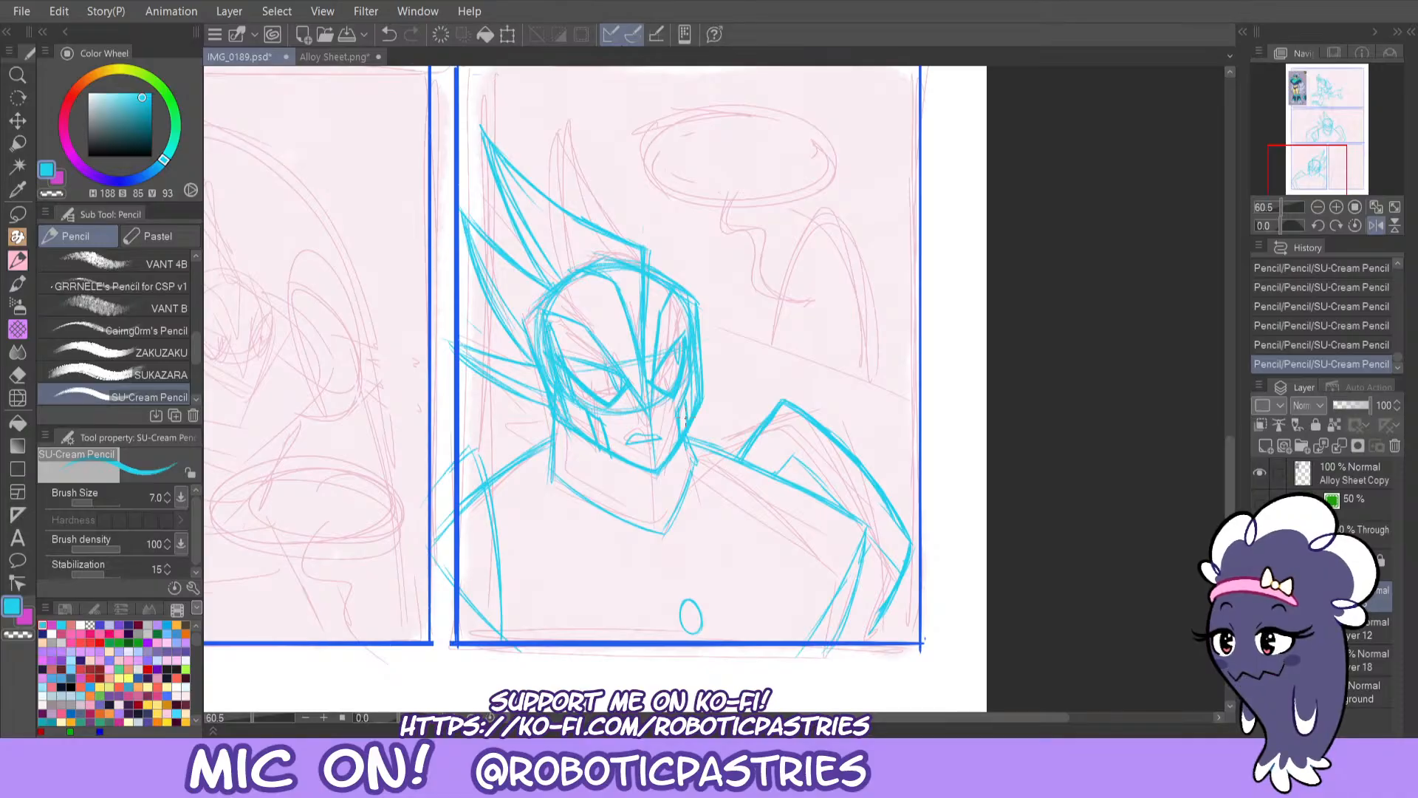
Lasso the helmeted head with its crest, rotate and shift it slightly upright over the neck, and deselect.
key(m)
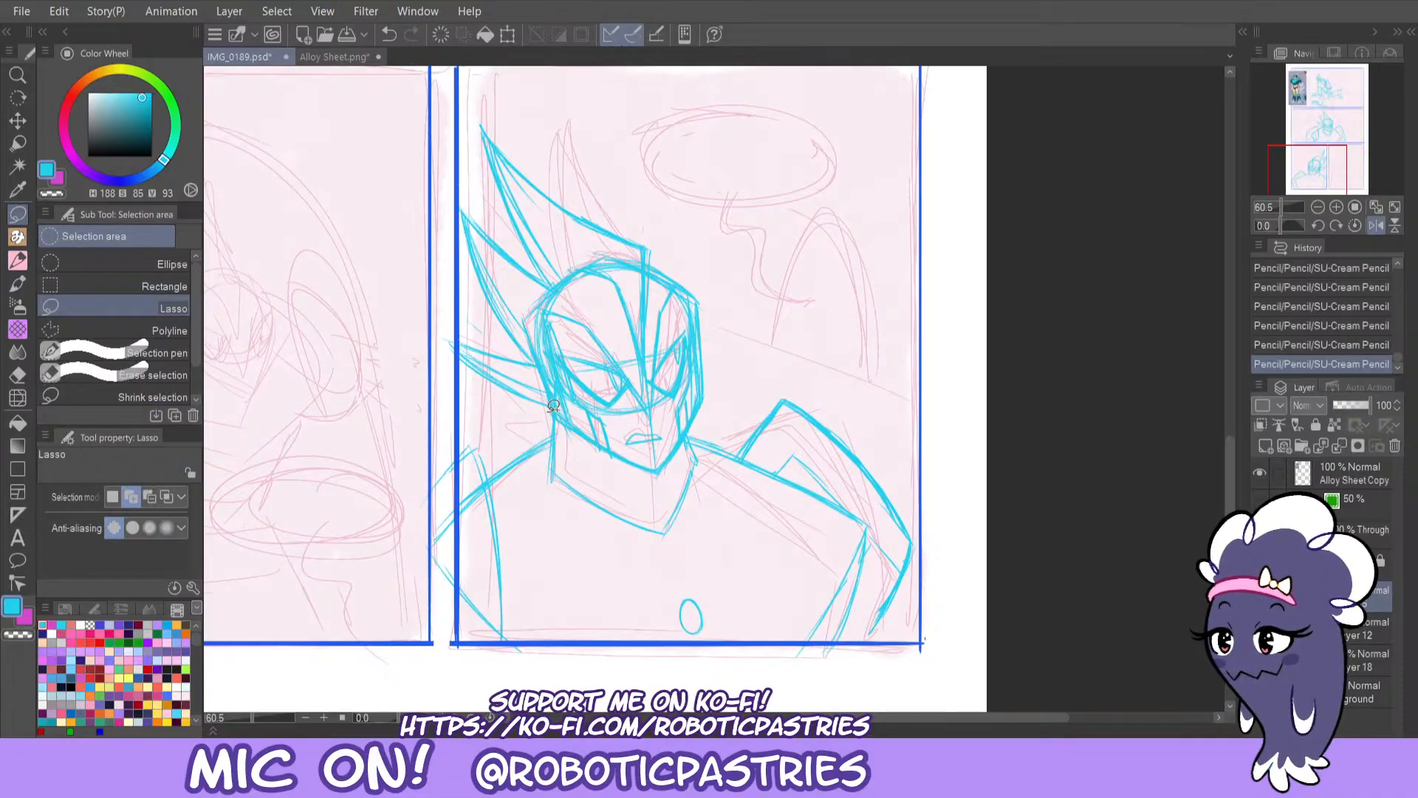
mouse_move(548, 412)
mouse_down()
mouse_move(648, 476)
mouse_move(740, 360)
mouse_move(462, 86)
mouse_move(435, 373)
mouse_move(519, 387)
mouse_move(507, 343)
mouse_up()
key(ctrl+t)
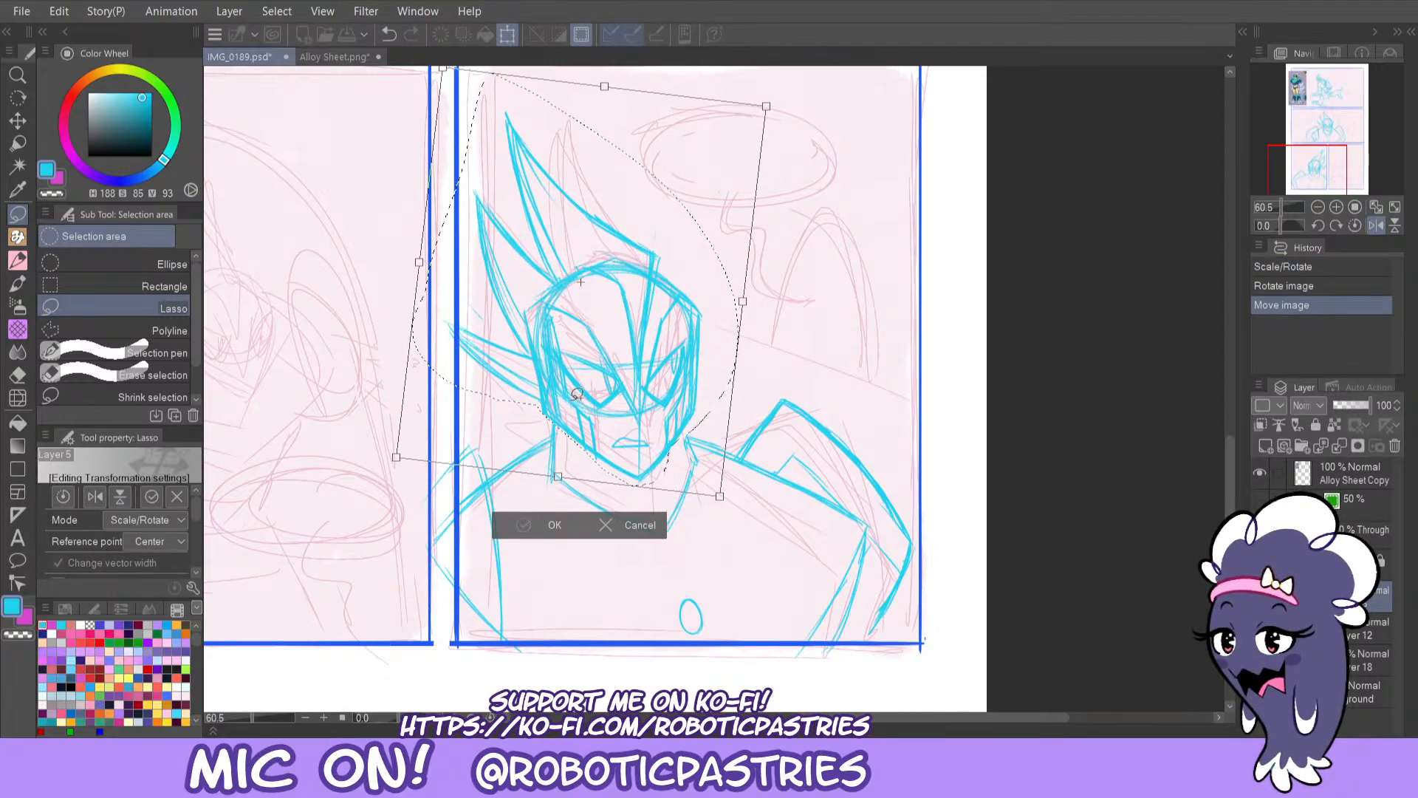
key(Return)
key(ctrl+d)
Sketch the sides of the neck below the repositioned helmet with the pencil, undoing the surplus stroke.
key(p)
drag(548, 478, 549, 482)
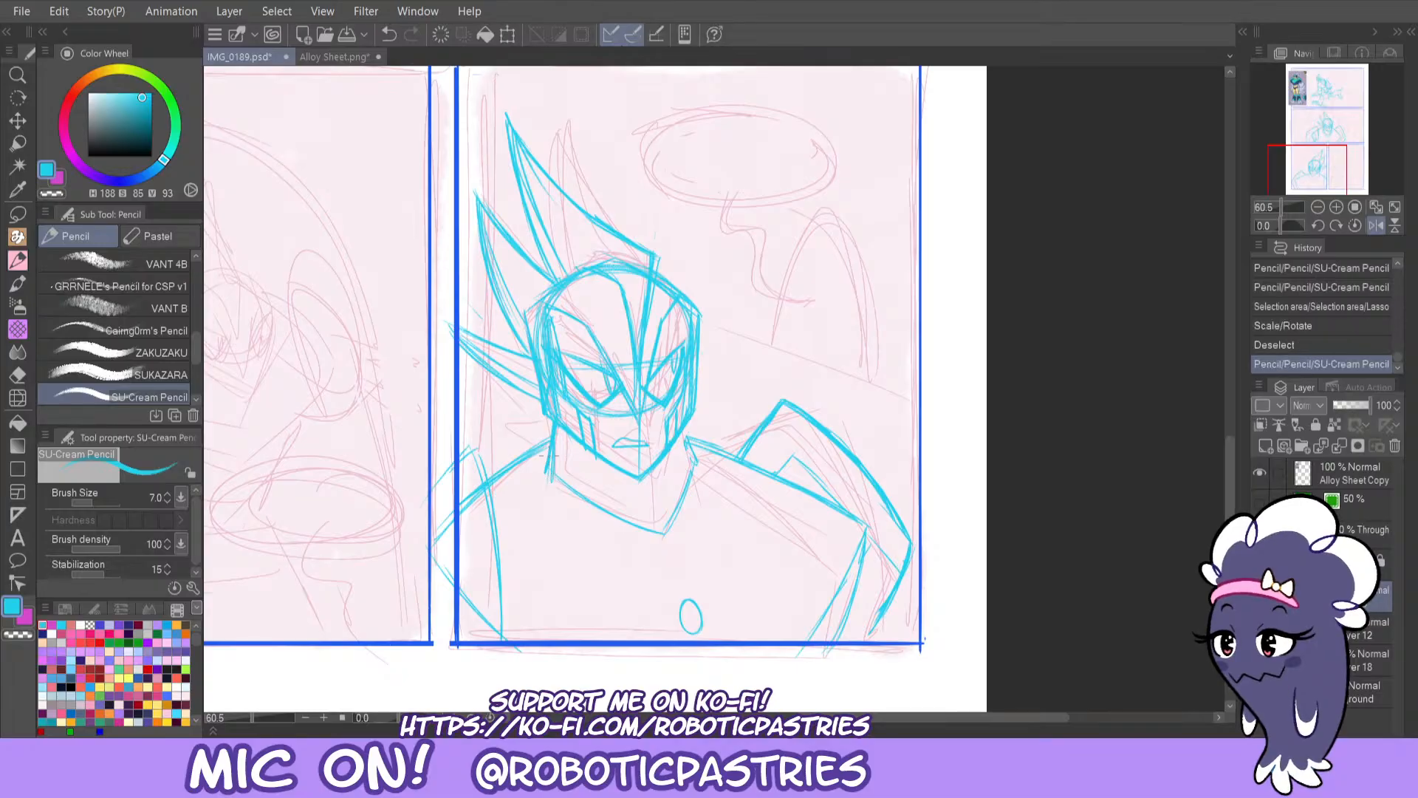
drag(555, 429, 551, 482)
mouse_move(685, 425)
mouse_down()
mouse_move(696, 478)
mouse_move(688, 439)
mouse_move(696, 466)
mouse_up()
key(ctrl+z)
Draw an outer V-shaped collar line around the neck, parallel to the existing neckline, undoing surplus strokes.
drag(534, 466, 533, 470)
drag(530, 478, 594, 525)
drag(532, 479, 636, 548)
key(ctrl+z)
key(ctrl+z)
drag(547, 452, 624, 538)
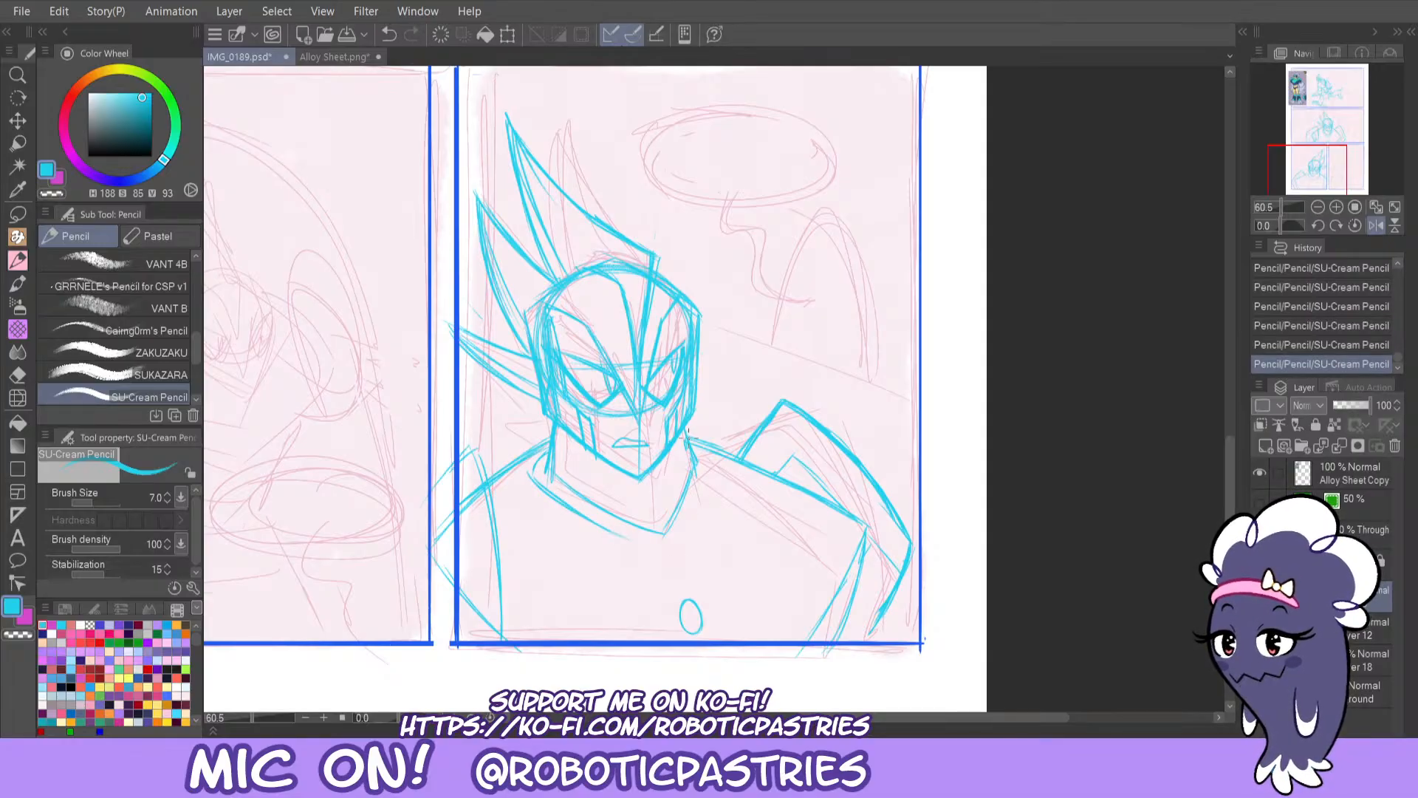
mouse_move(709, 464)
mouse_down()
mouse_move(676, 542)
mouse_move(628, 537)
mouse_move(669, 550)
mouse_up()
key(ctrl+z)
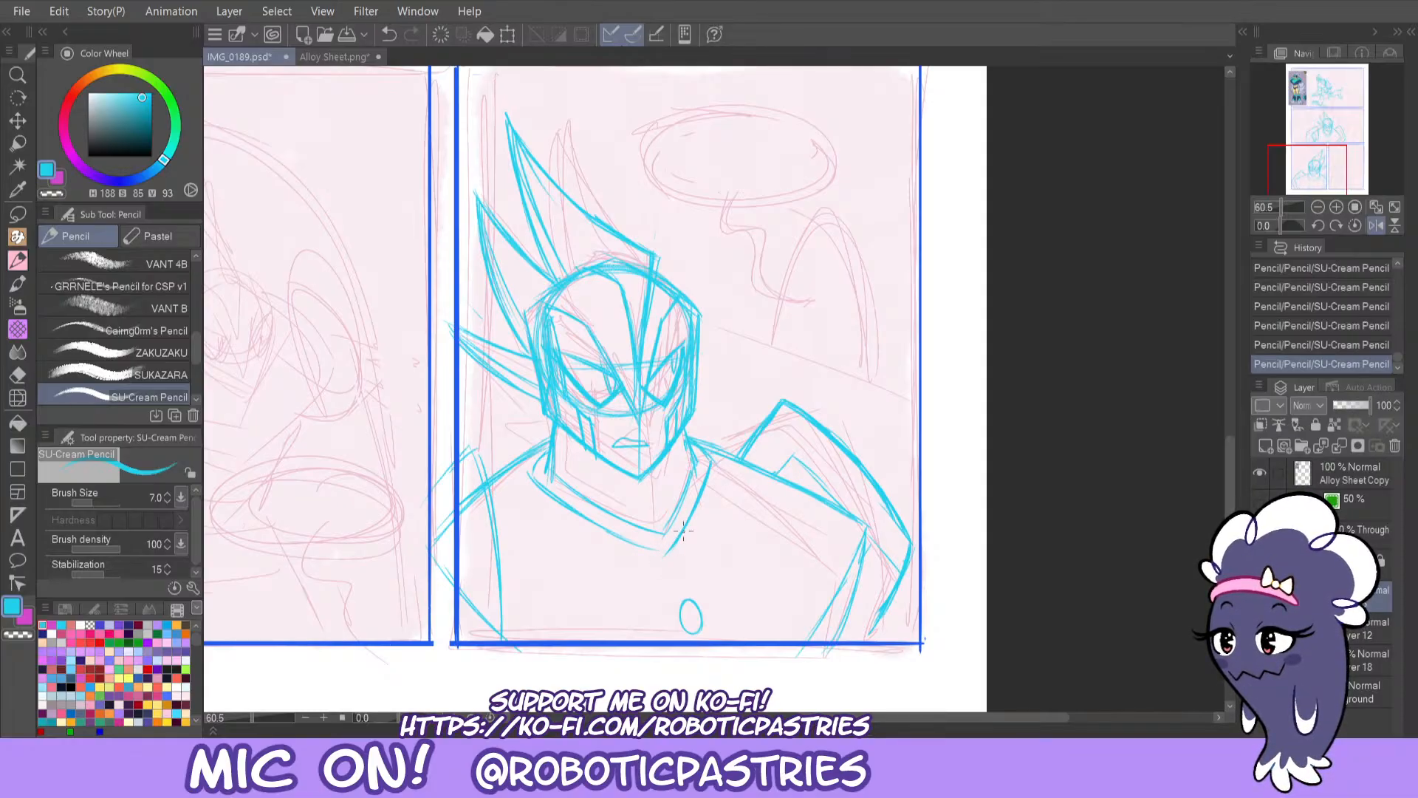
drag(565, 508, 657, 554)
key(ctrl+z)
drag(550, 445, 528, 482)
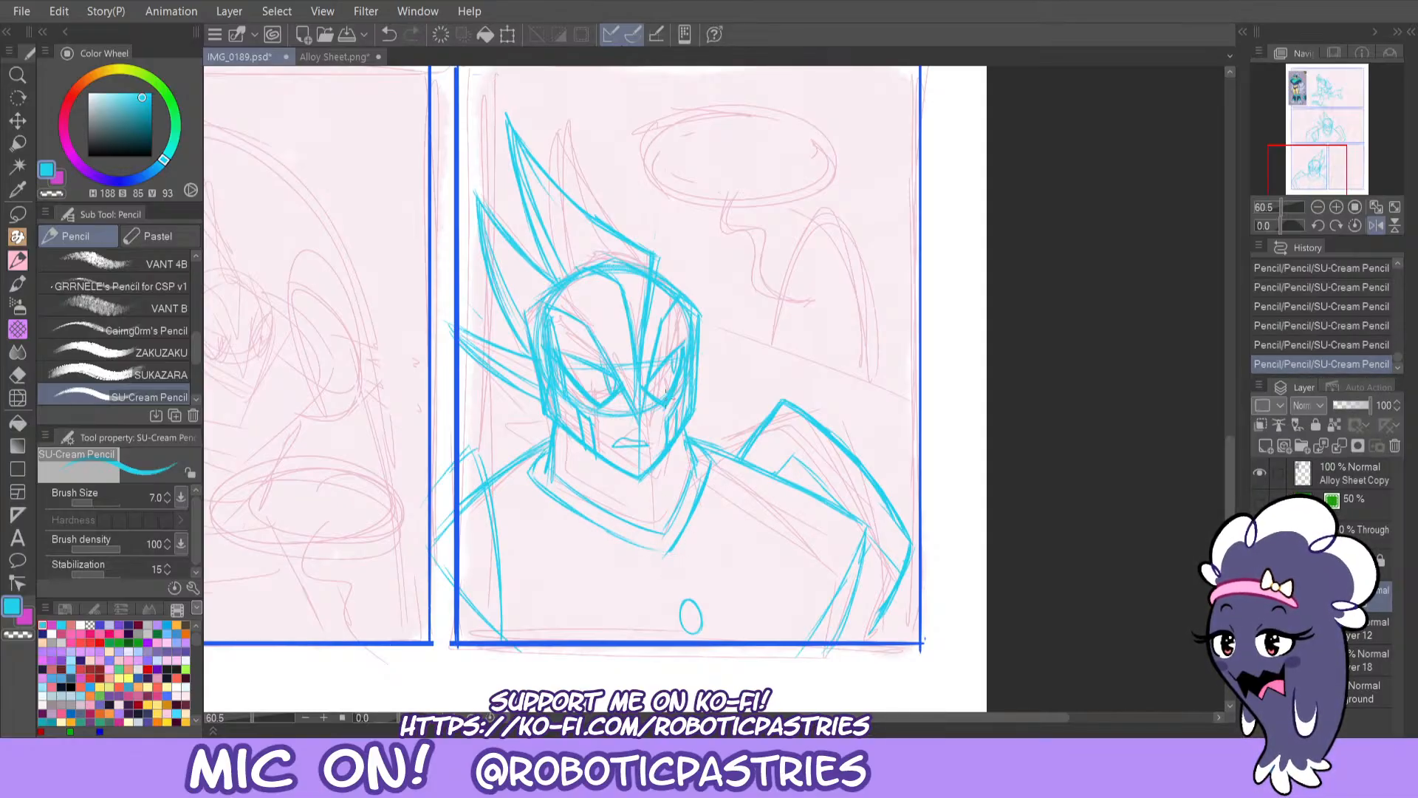
Restore the unflipped view and sketch a cyan circle for the figure's head in the neighbouring lower panel.
click(1375, 226)
drag(1312, 162, 1337, 116)
drag(1336, 133, 1353, 161)
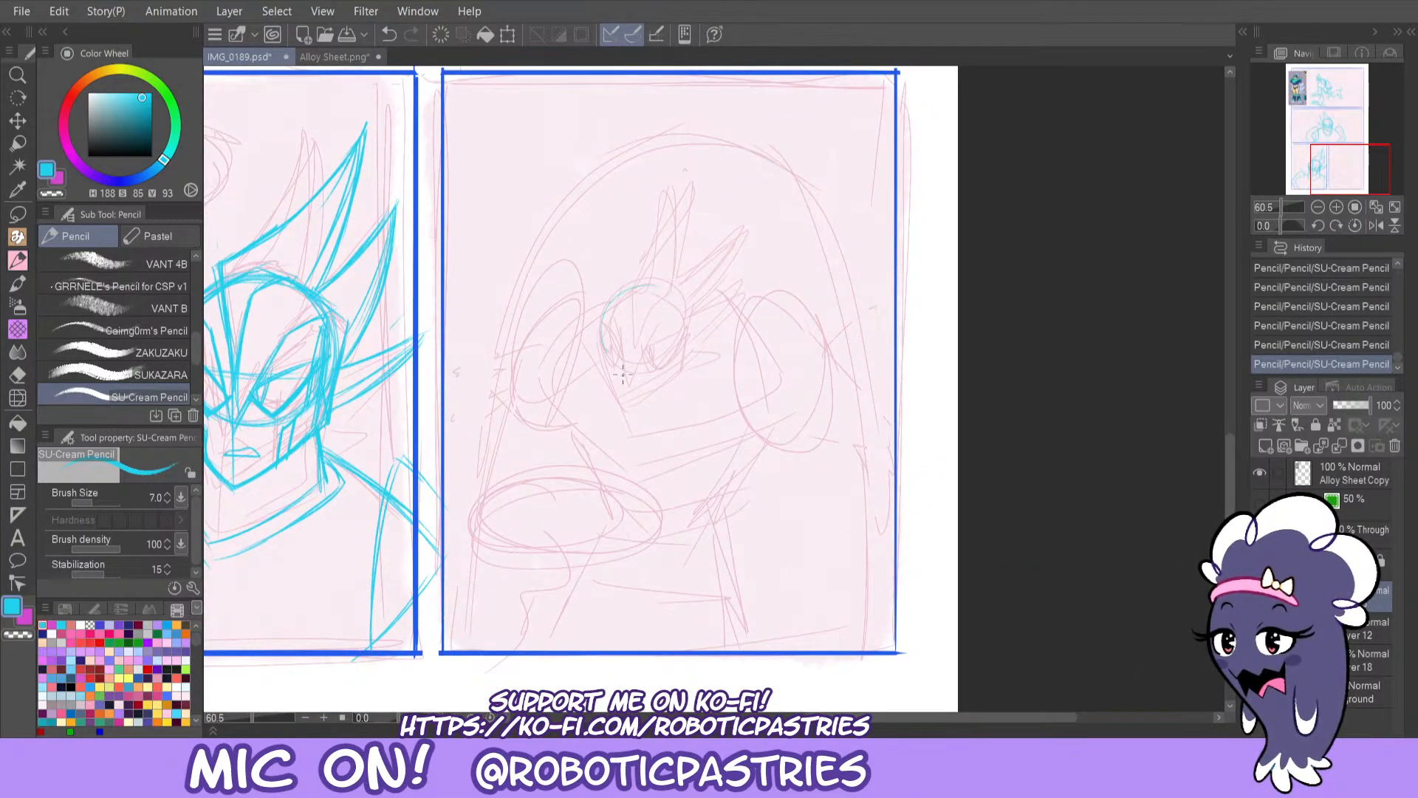
drag(637, 290, 655, 356)
key(ctrl+z)
mouse_move(641, 287)
mouse_down()
mouse_move(656, 368)
mouse_move(607, 308)
mouse_move(686, 313)
mouse_move(628, 364)
mouse_up()
Lower the opacity of the pink rough on Layer 12 to 20 % and return to the cyan sketch layer.
click(1371, 629)
click(1342, 403)
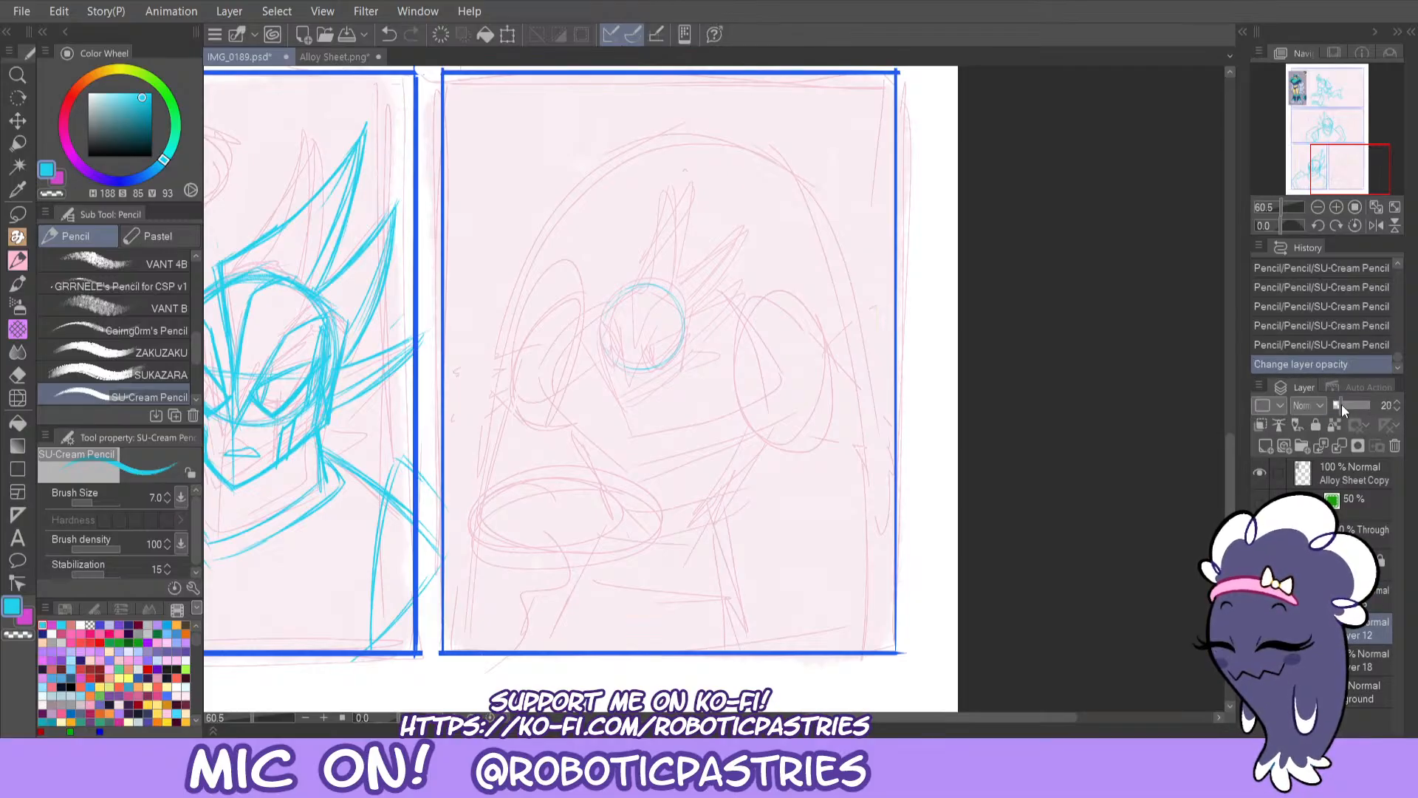
click(1340, 405)
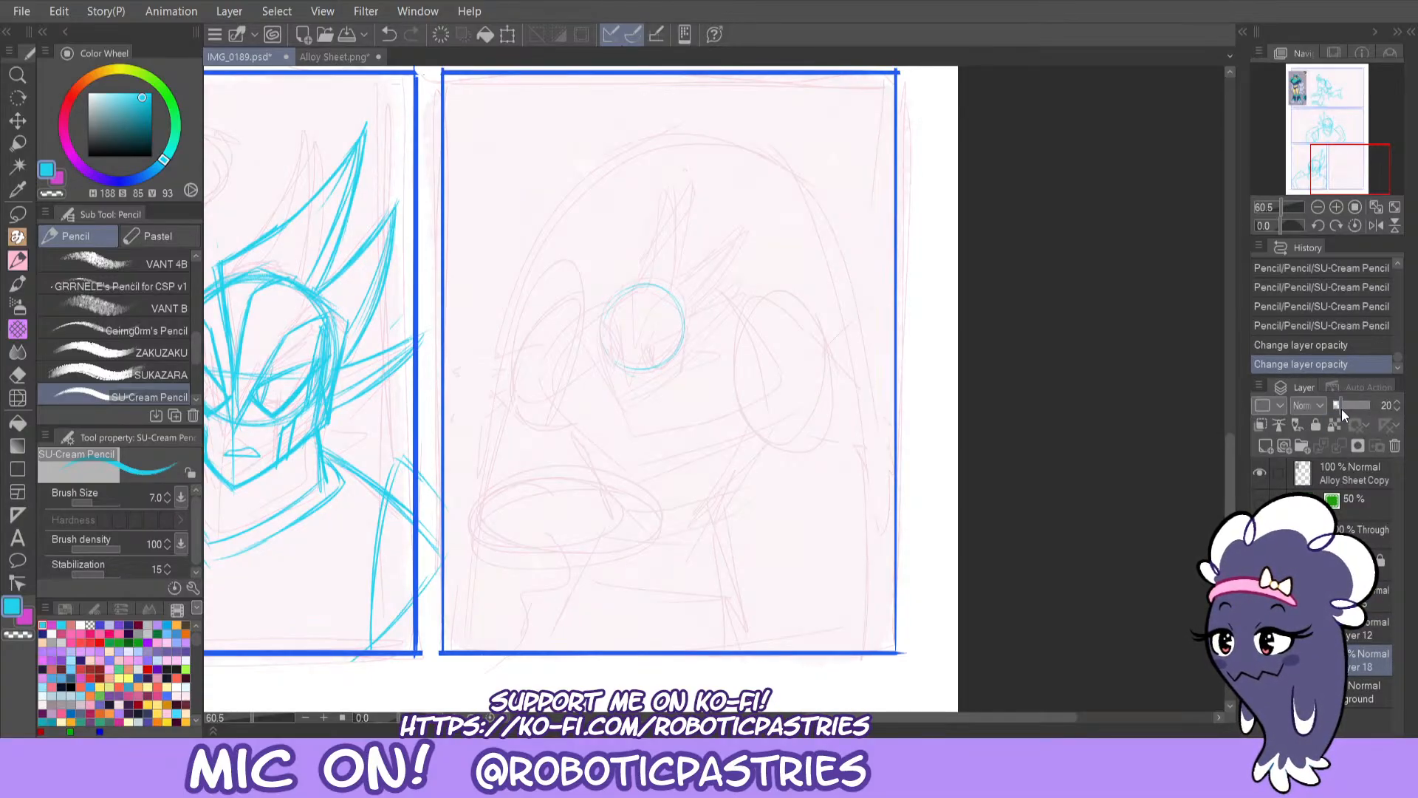
key(ctrl+z)
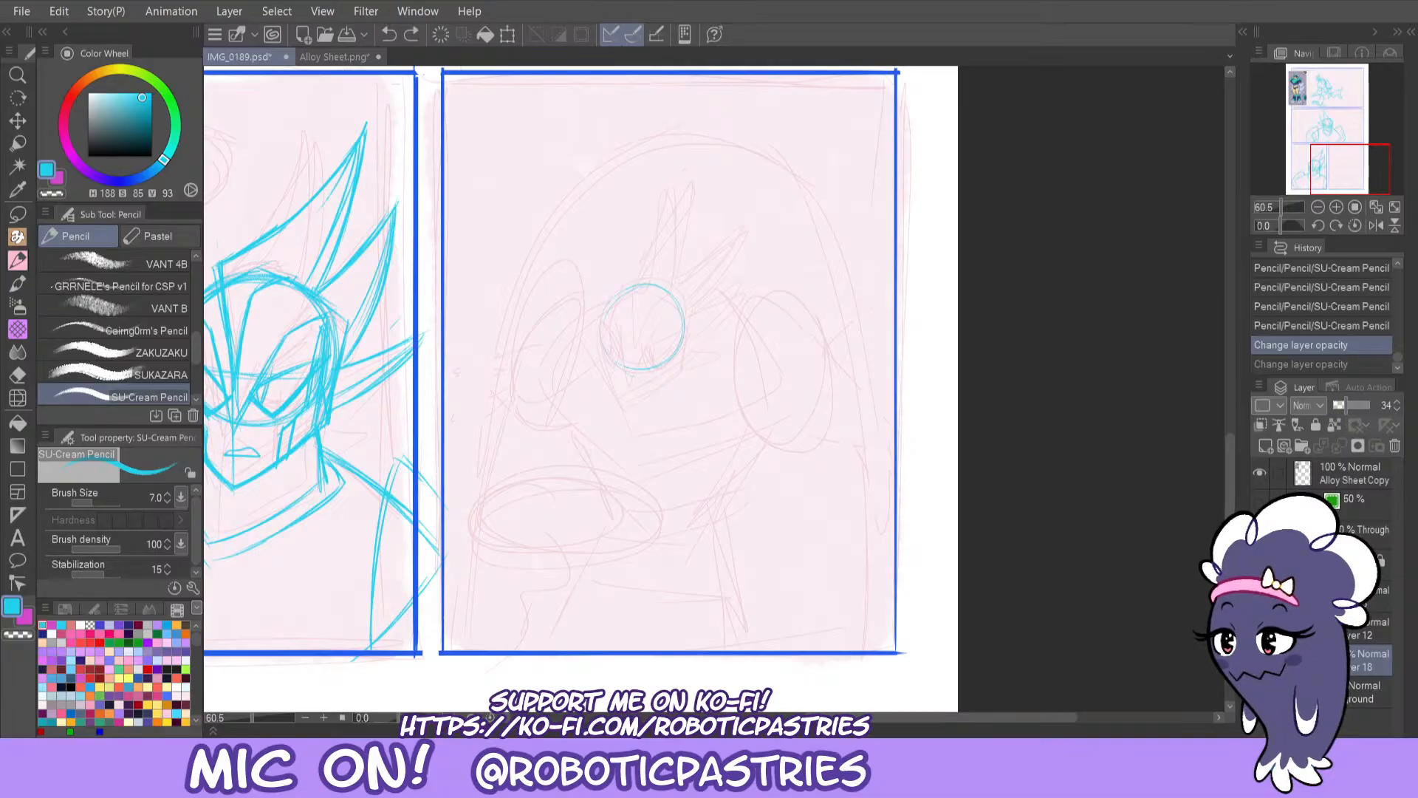
click(1371, 629)
click(1371, 596)
click(1260, 596)
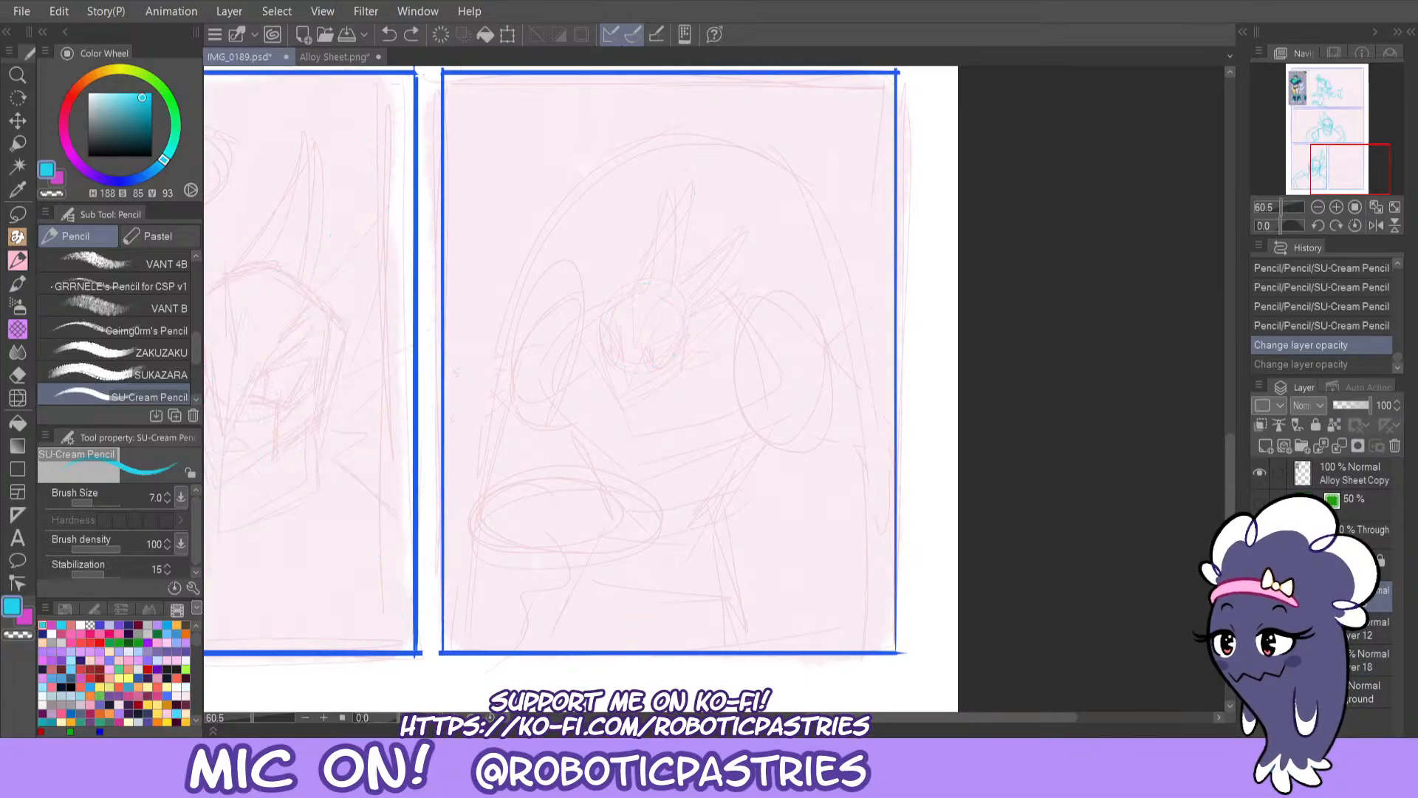
click(1260, 596)
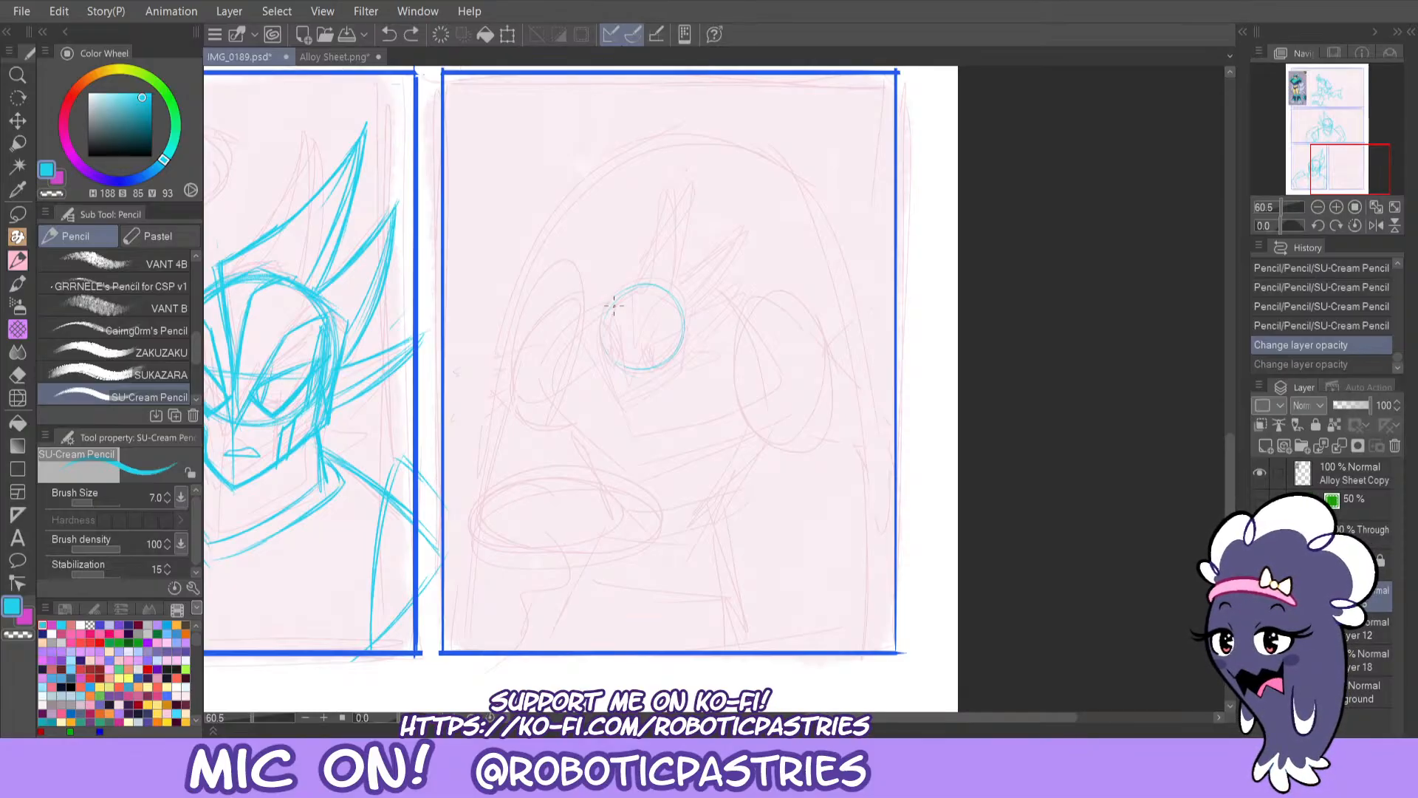
Sketch the face's vertical centre line and the head's left edge over the circle, undoing surplus strokes.
drag(603, 319, 607, 357)
key(ctrl+z)
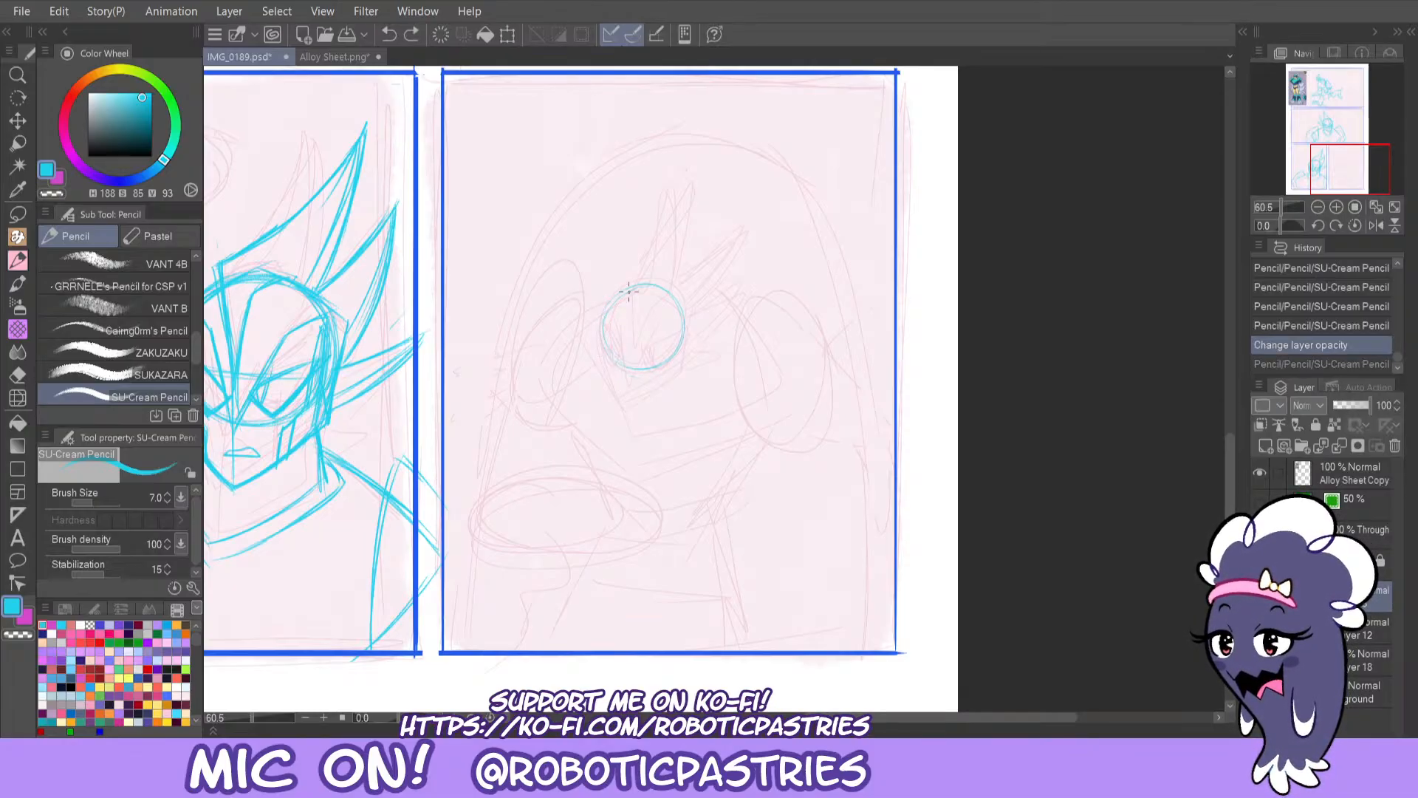
mouse_move(621, 295)
mouse_down()
mouse_move(675, 351)
mouse_move(640, 290)
mouse_move(663, 375)
mouse_move(627, 377)
mouse_move(624, 290)
mouse_move(662, 341)
mouse_move(641, 417)
mouse_move(633, 369)
mouse_up()
key(ctrl+z)
key(ctrl+z)
key(ctrl+z)
key(ctrl+z)
mouse_move(634, 318)
mouse_down()
mouse_move(633, 404)
mouse_move(604, 316)
mouse_move(605, 376)
mouse_up()
key(ctrl+z)
drag(605, 371, 632, 410)
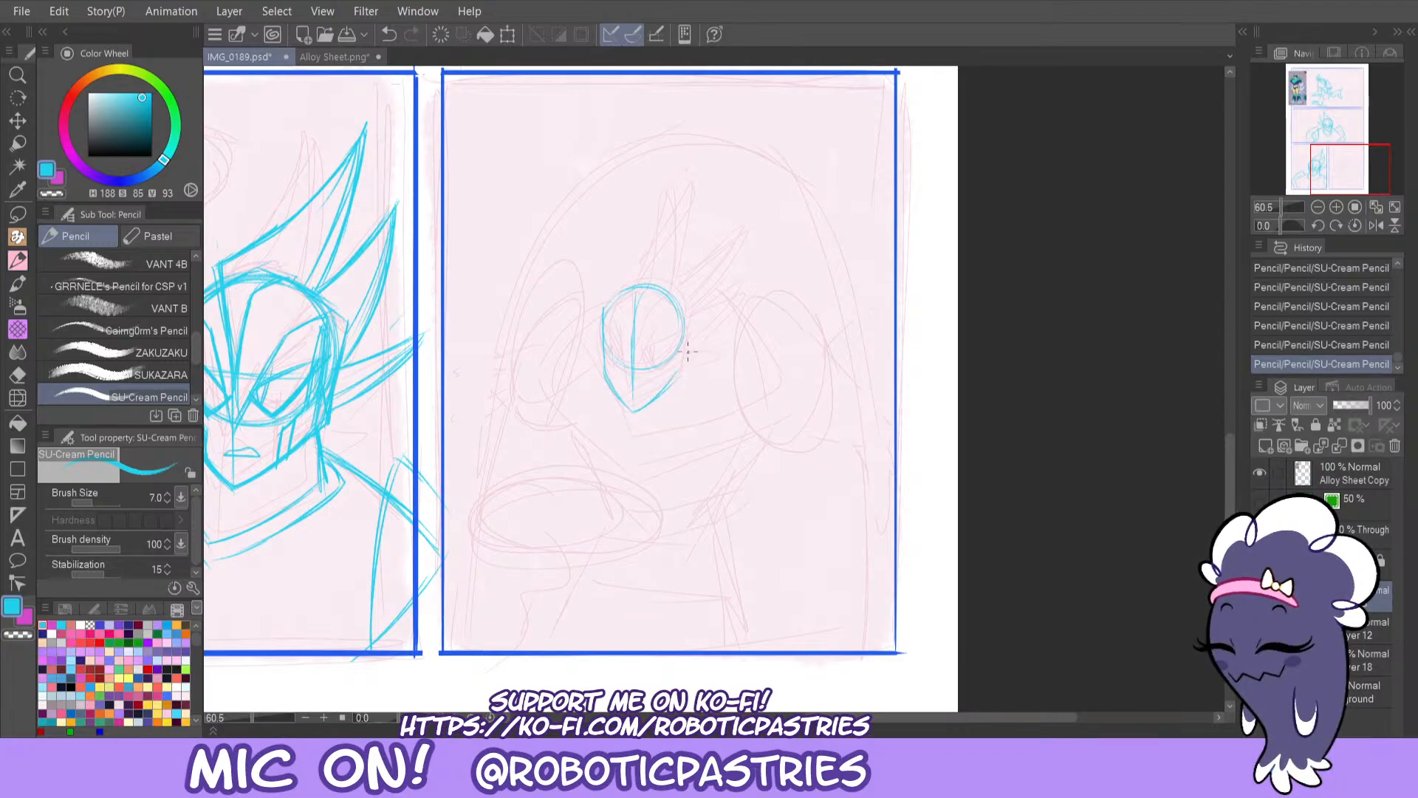
key(ctrl+z)
key(ctrl+z)
key(ctrl+z)
key(ctrl+z)
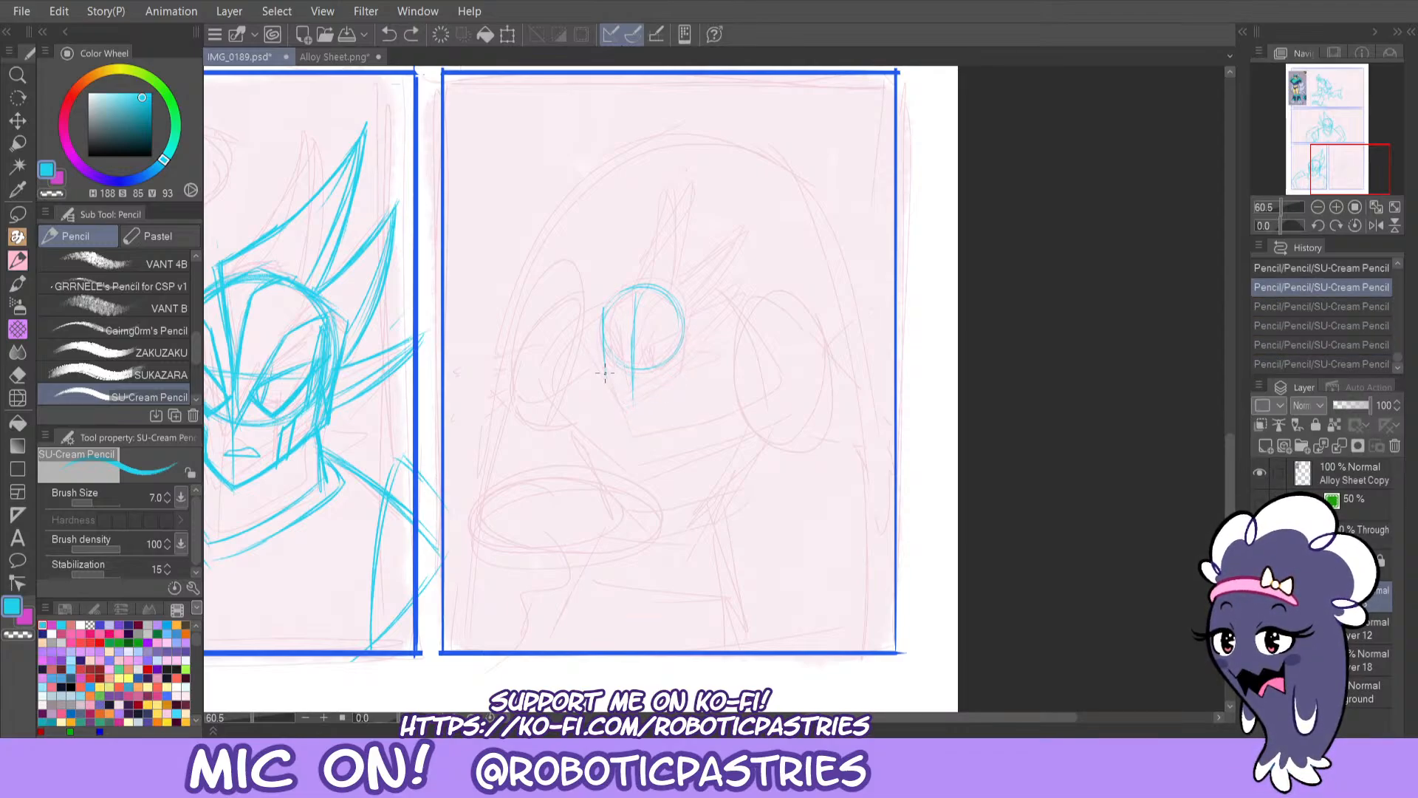
Sketch the left jaw line from the head's side down to a pointed chin, undoing the opposite jaw stroke.
drag(605, 372, 633, 404)
key(ctrl+z)
key(ctrl+z)
mouse_move(606, 374)
mouse_down()
mouse_move(636, 403)
mouse_move(690, 362)
mouse_move(636, 407)
mouse_move(679, 369)
mouse_up()
key(ctrl+z)
key(ctrl+y)
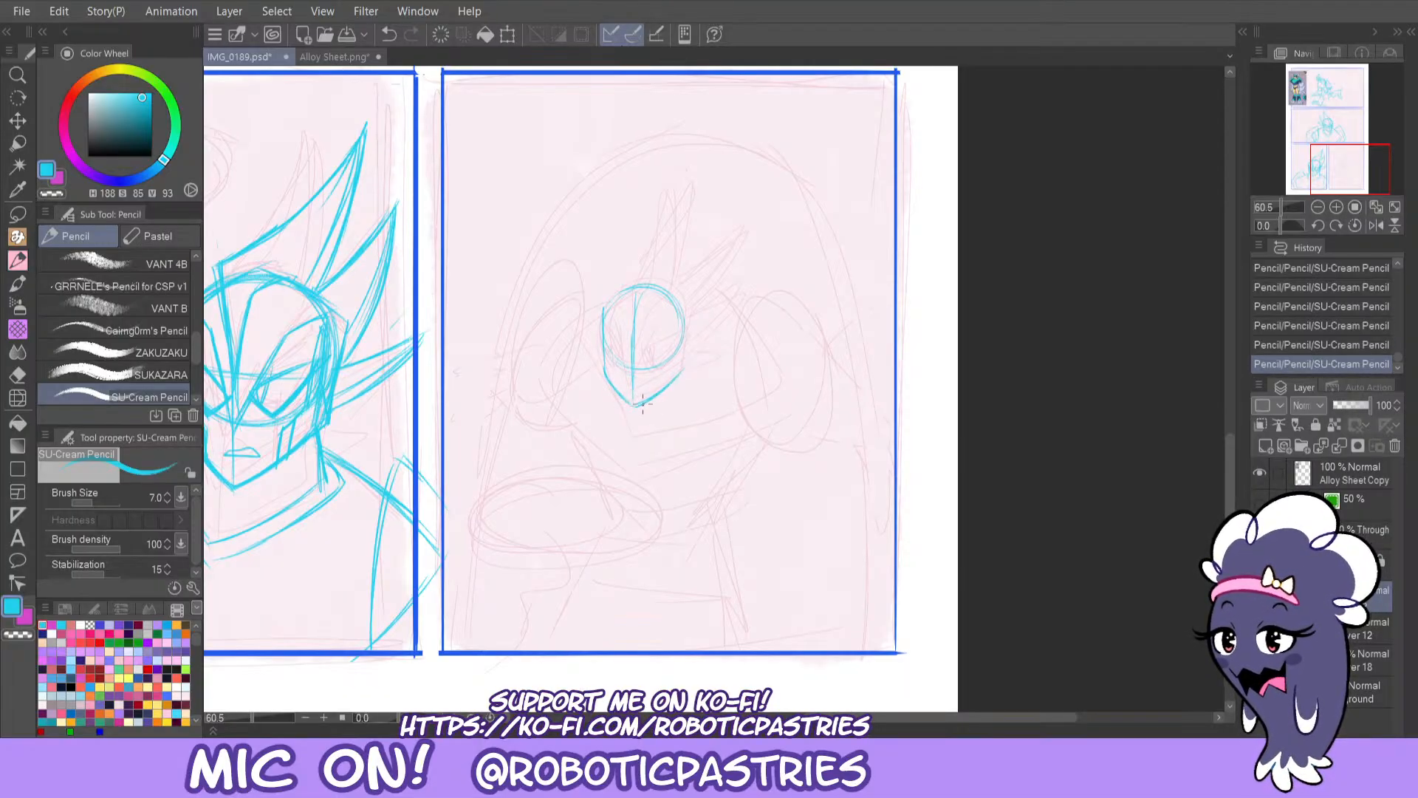
key(ctrl+z)
key(ctrl+z)
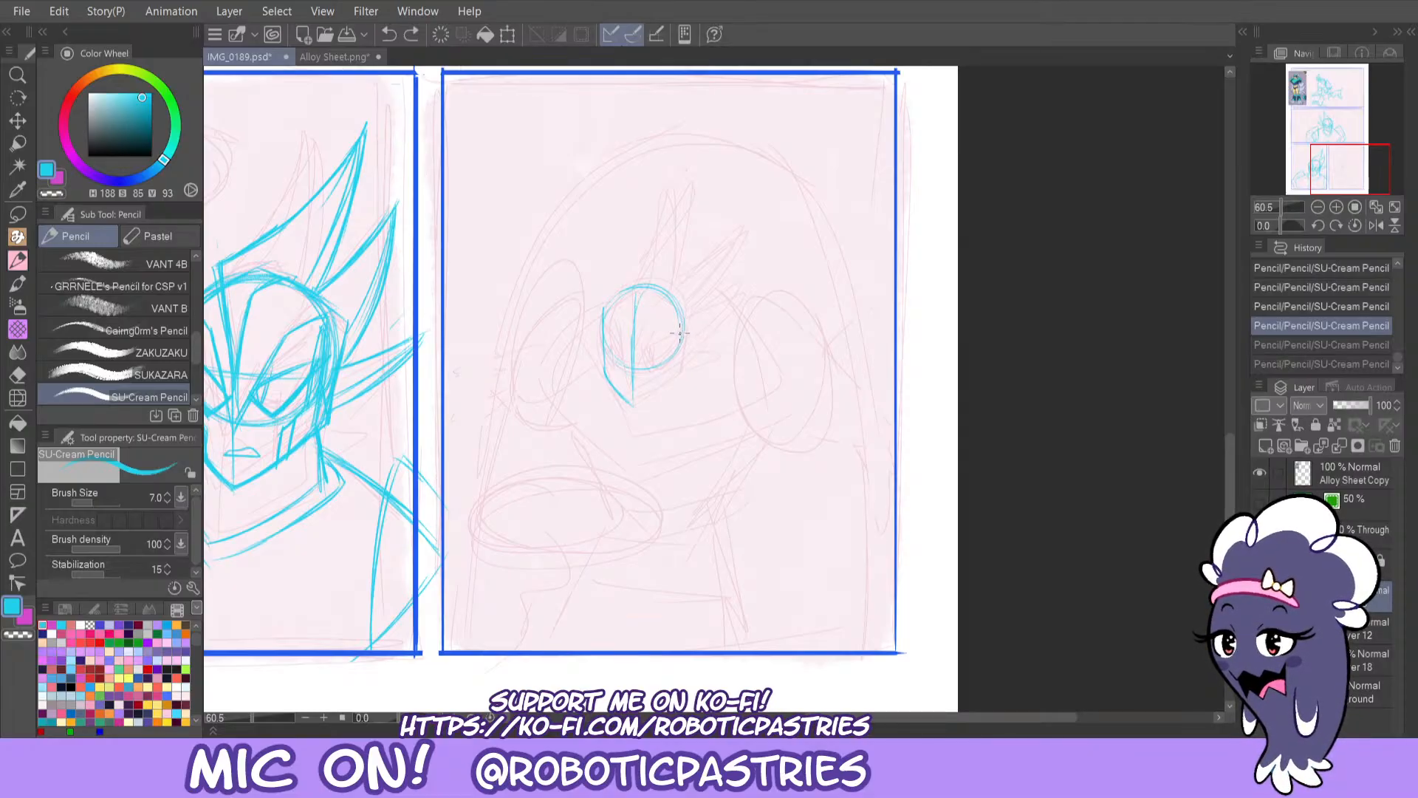
key(ctrl+z)
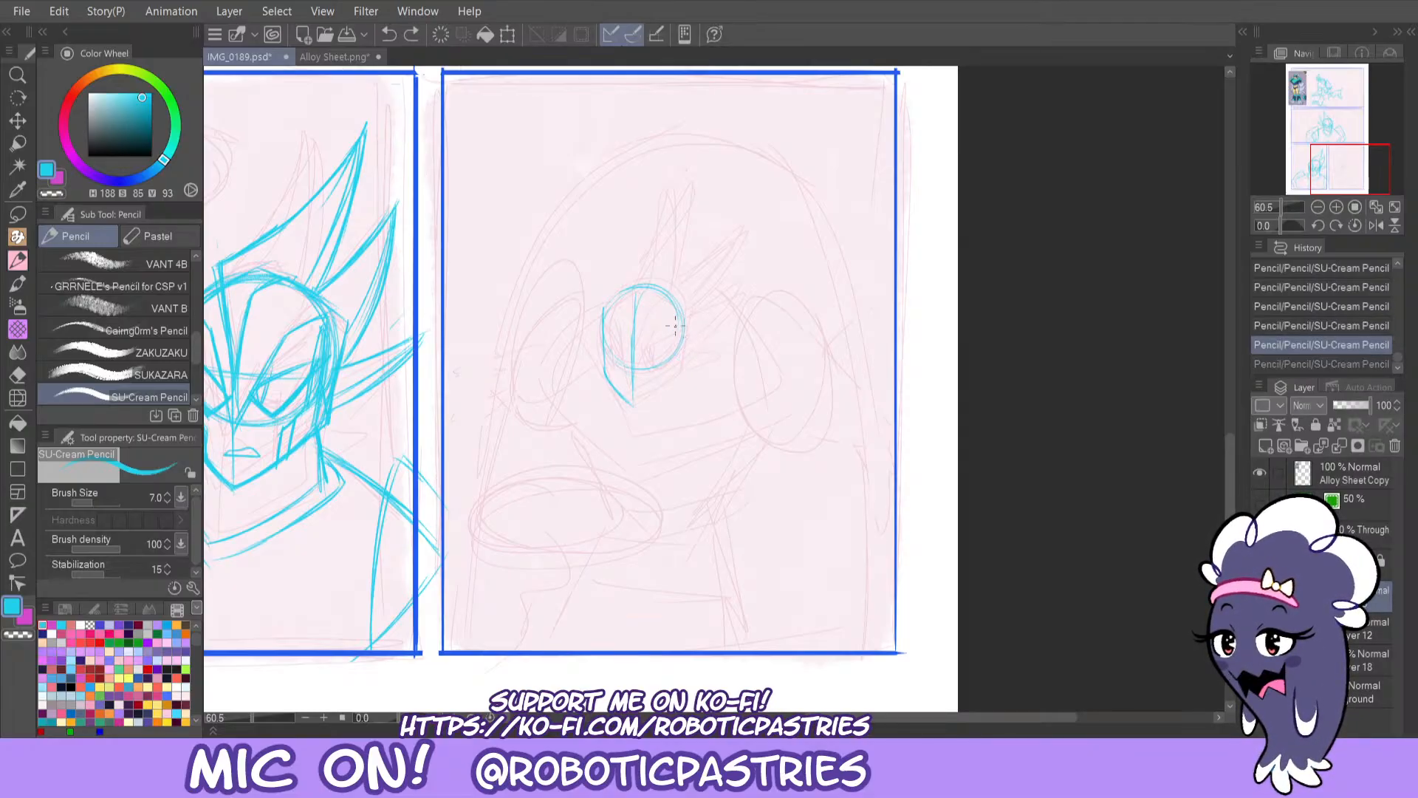
Draw the head's right edge slightly inside the circle, keeping only the preferred strokes.
drag(677, 352, 679, 310)
key(c)
key(c)
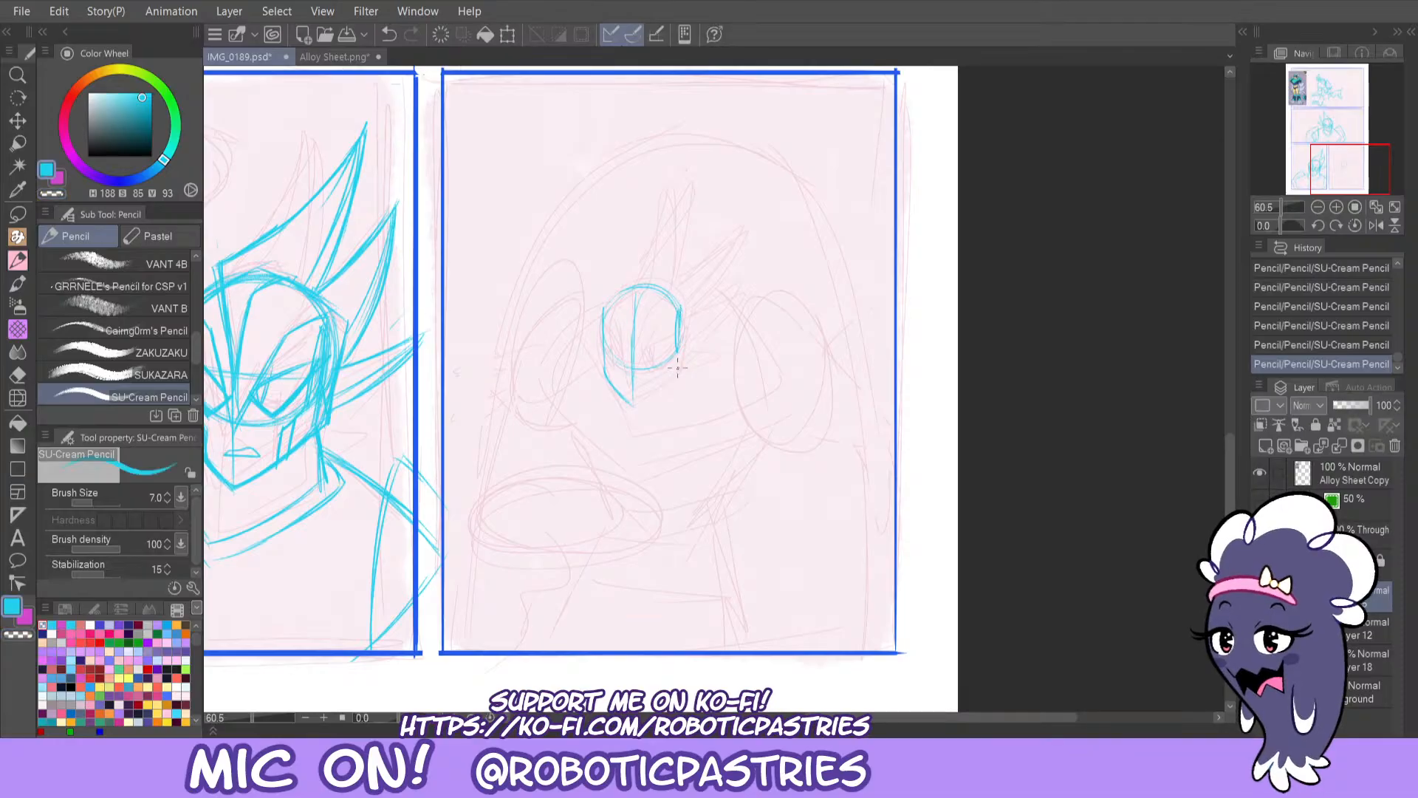
drag(677, 363, 680, 316)
key(ctrl+z)
key(ctrl+z)
key(ctrl+z)
key(ctrl+z)
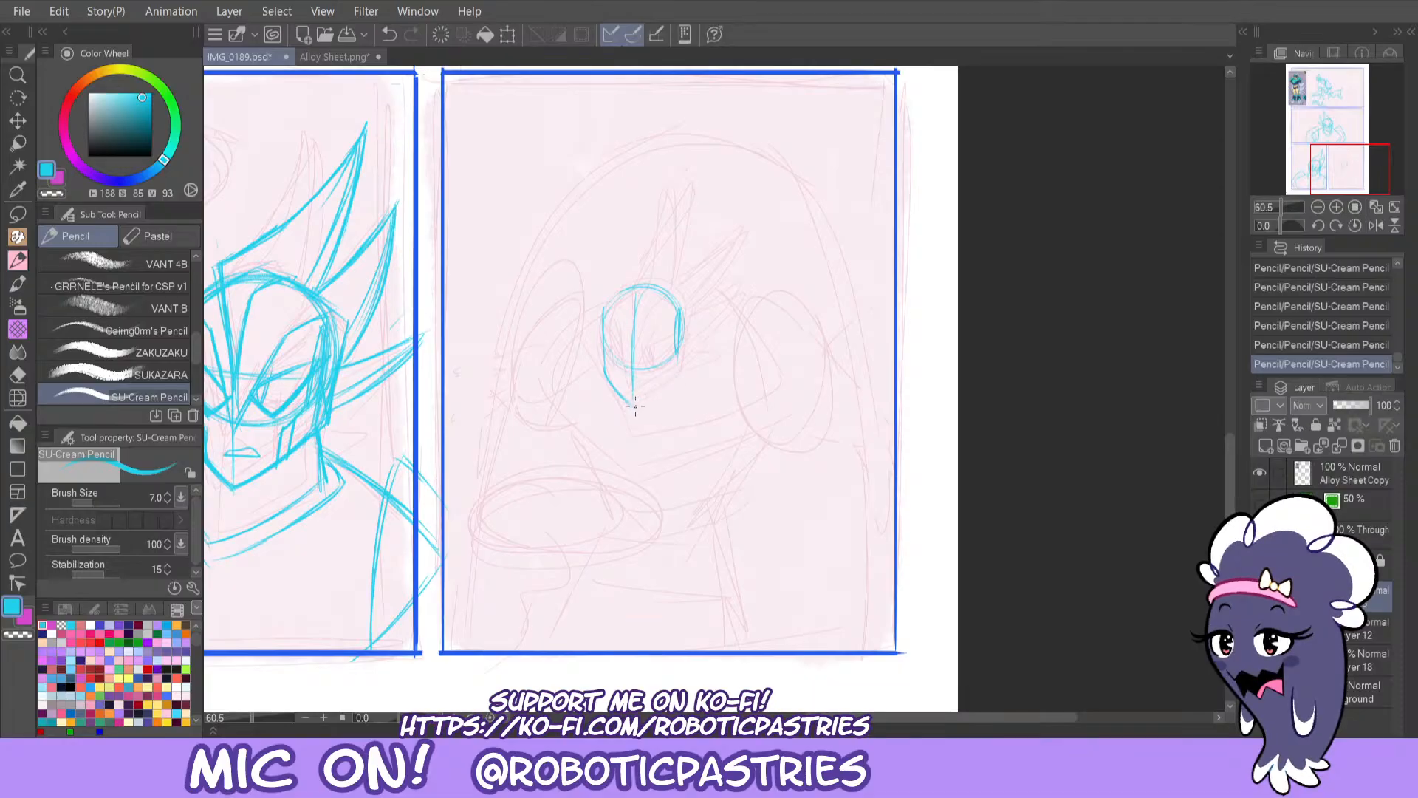
drag(635, 406, 680, 371)
key(ctrl+z)
key(ctrl+z)
key(ctrl+z)
key(ctrl+z)
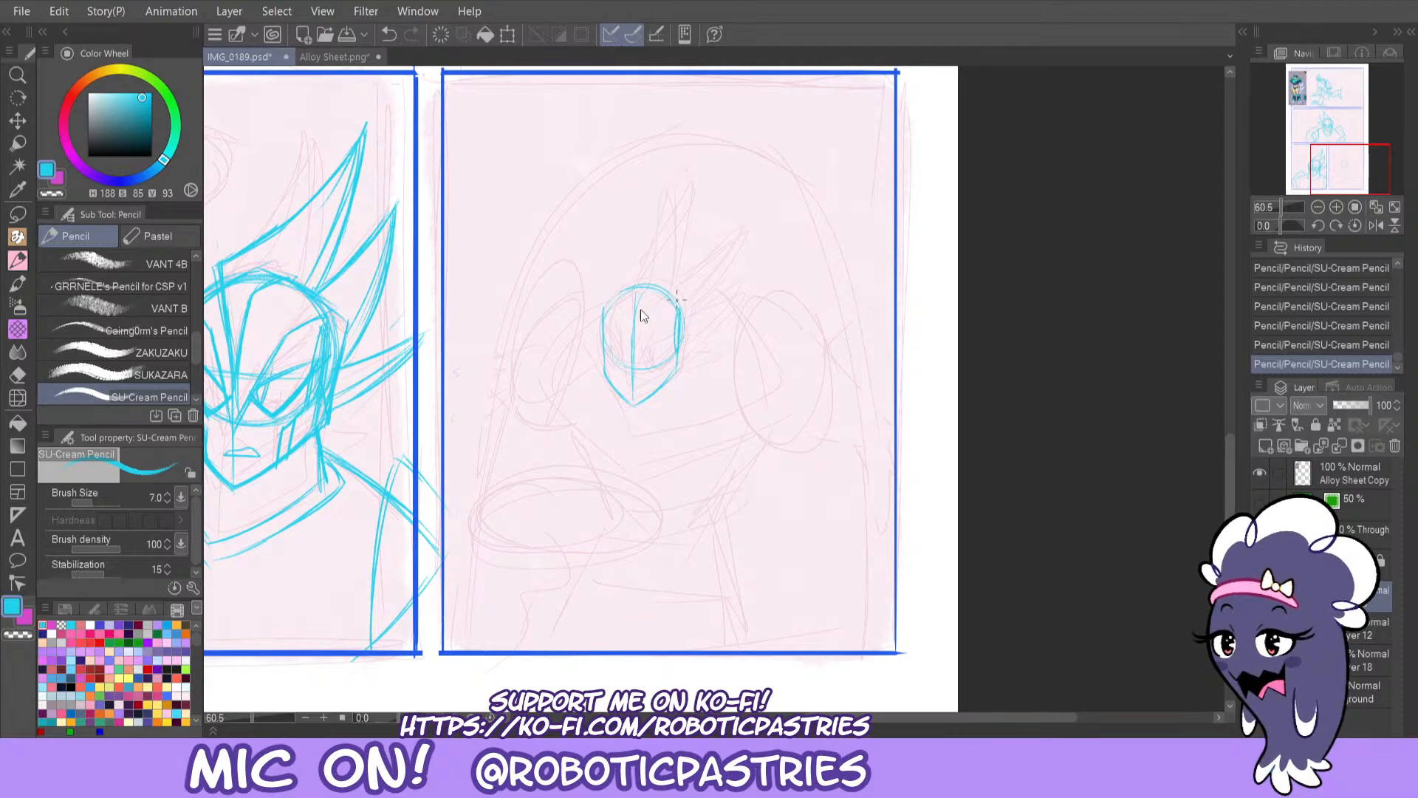
key(ctrl+z)
key(ctrl+z)
key(ctrl+z)
Erase the lower part of the left jaw line near the chin, undoing surplus strokes.
key(e)
drag(603, 379, 636, 402)
key(p)
key(ctrl+z)
key(ctrl+z)
key(ctrl+z)
key(ctrl+z)
key(ctrl+z)
key(ctrl+z)
key(ctrl+z)
key(ctrl+y)
key(ctrl+y)
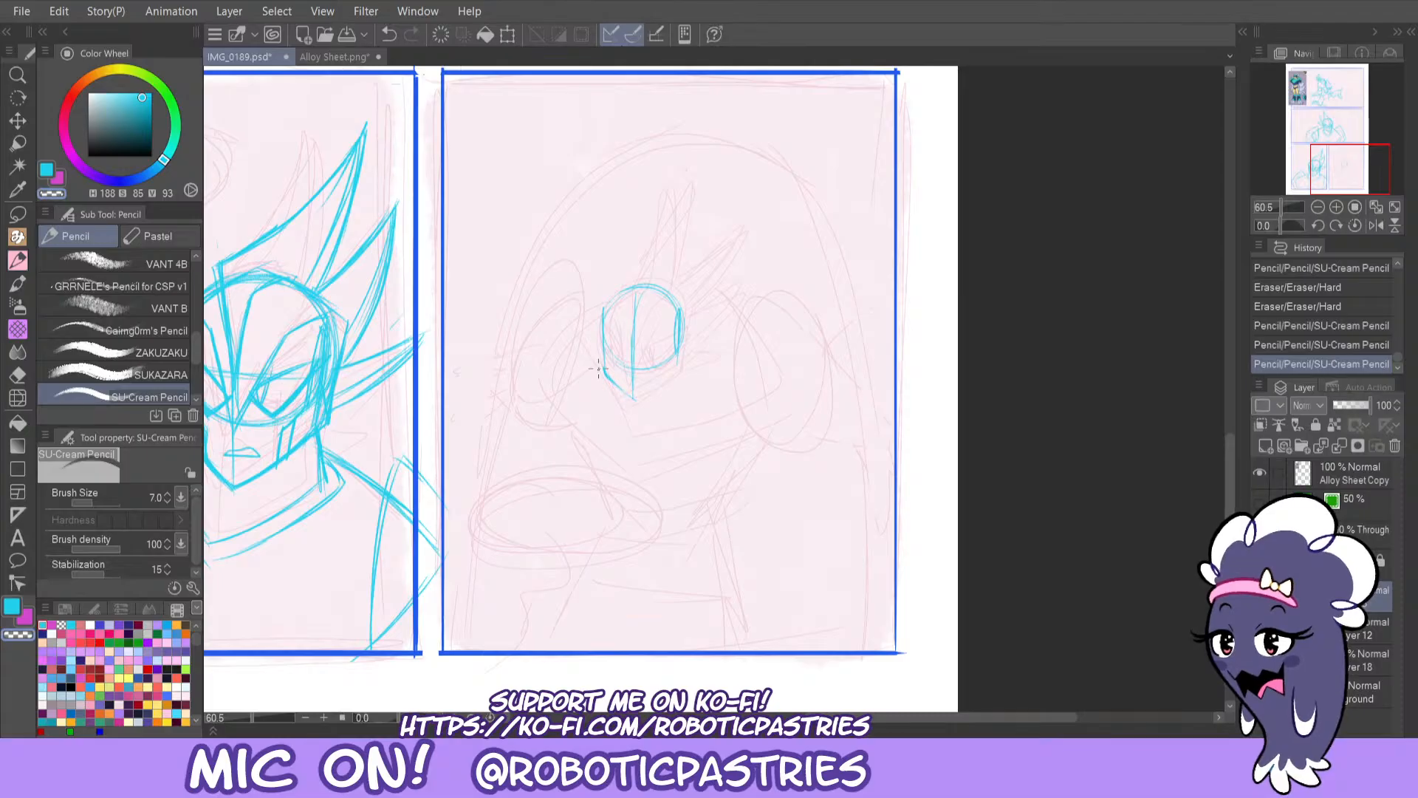
Redraw the left jaw line down to a slightly higher chin point on the centre line.
drag(599, 368, 636, 402)
key(ctrl+z)
key(ctrl+z)
key(c)
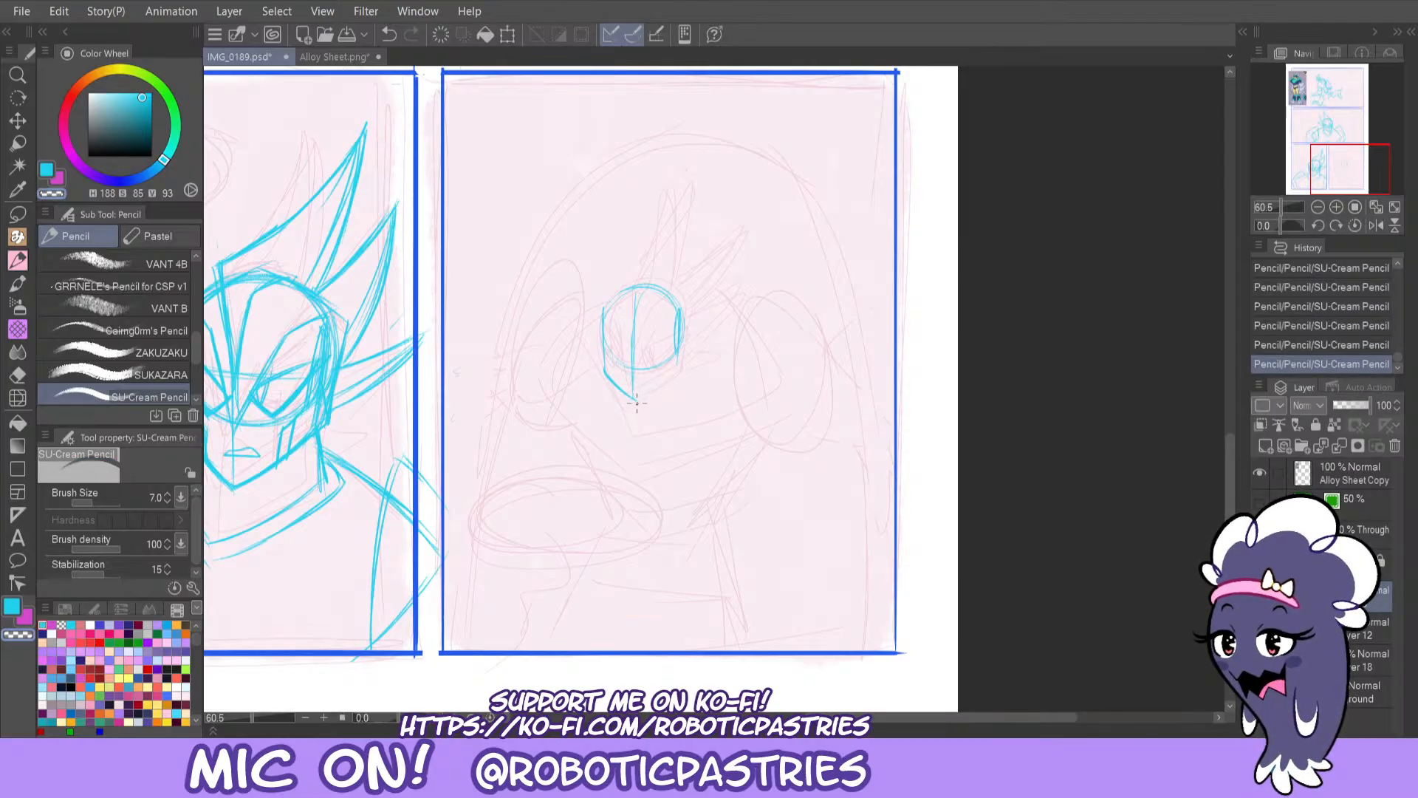
key(c)
drag(635, 399, 691, 358)
key(ctrl+z)
key(ctrl+z)
key(ctrl+z)
key(ctrl+z)
drag(634, 399, 676, 370)
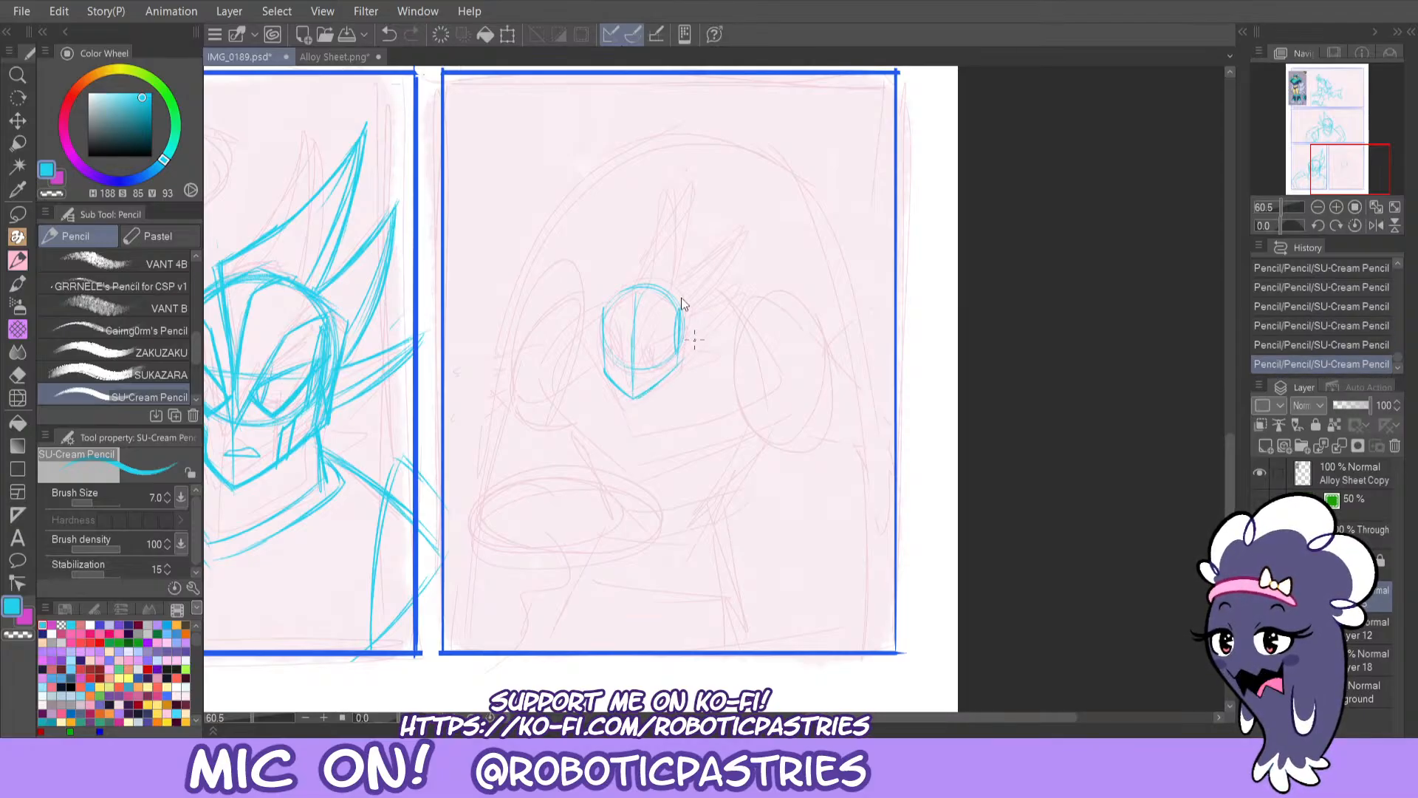
key(ctrl+z)
key(ctrl+z)
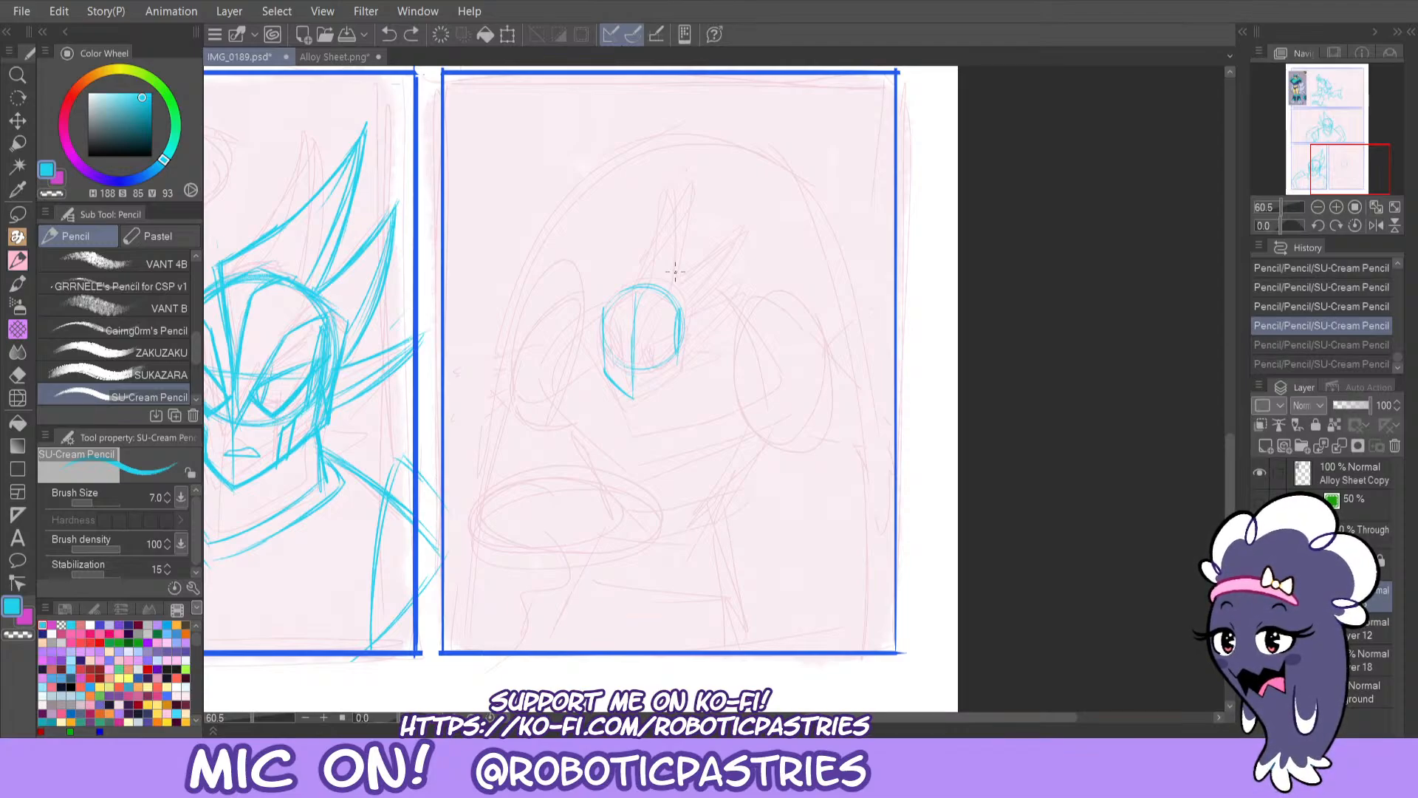
Reinforce the head's left edge down to the jaw and trim its corner with the pencil in transparent colour.
drag(606, 372, 602, 299)
key(ctrl+z)
key(ctrl+y)
key(c)
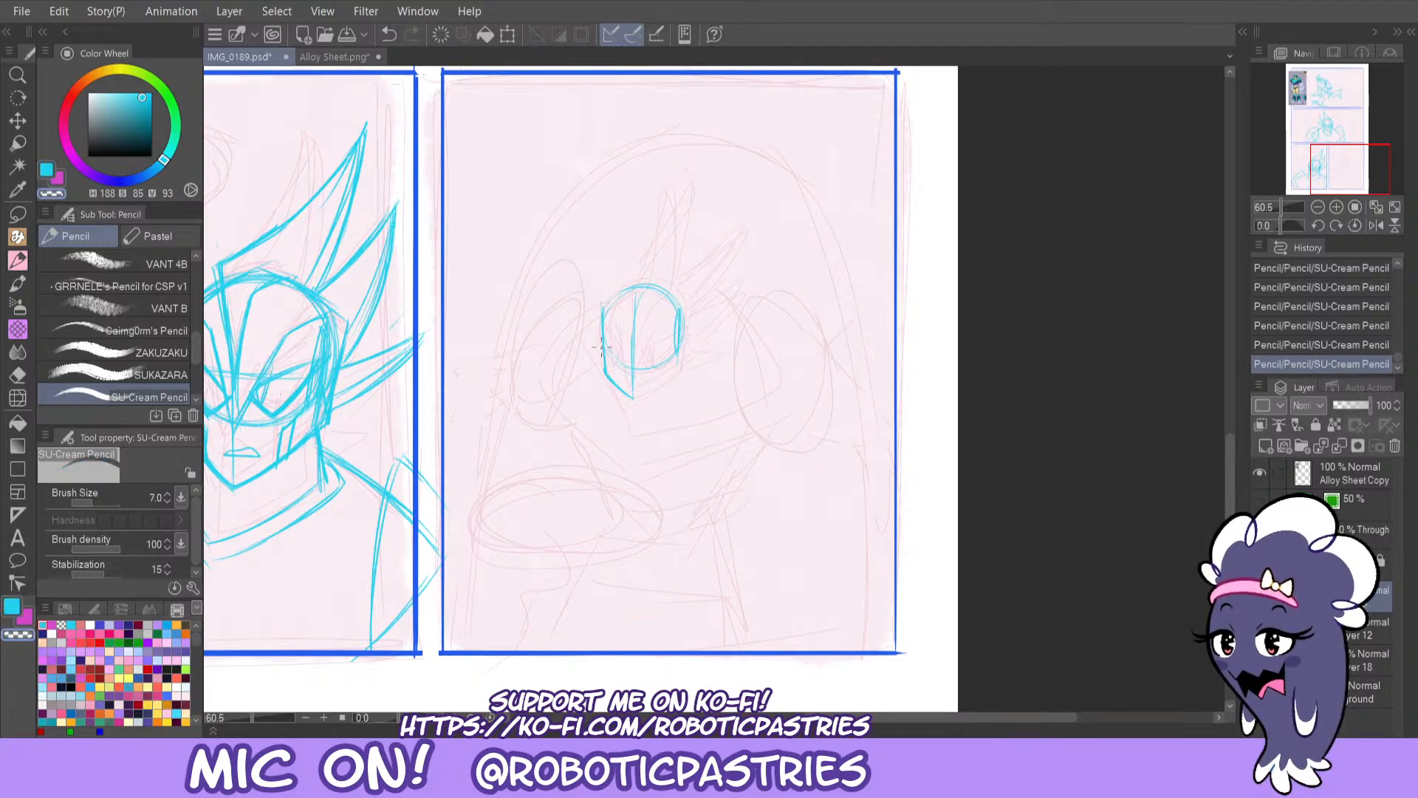
drag(605, 376, 599, 330)
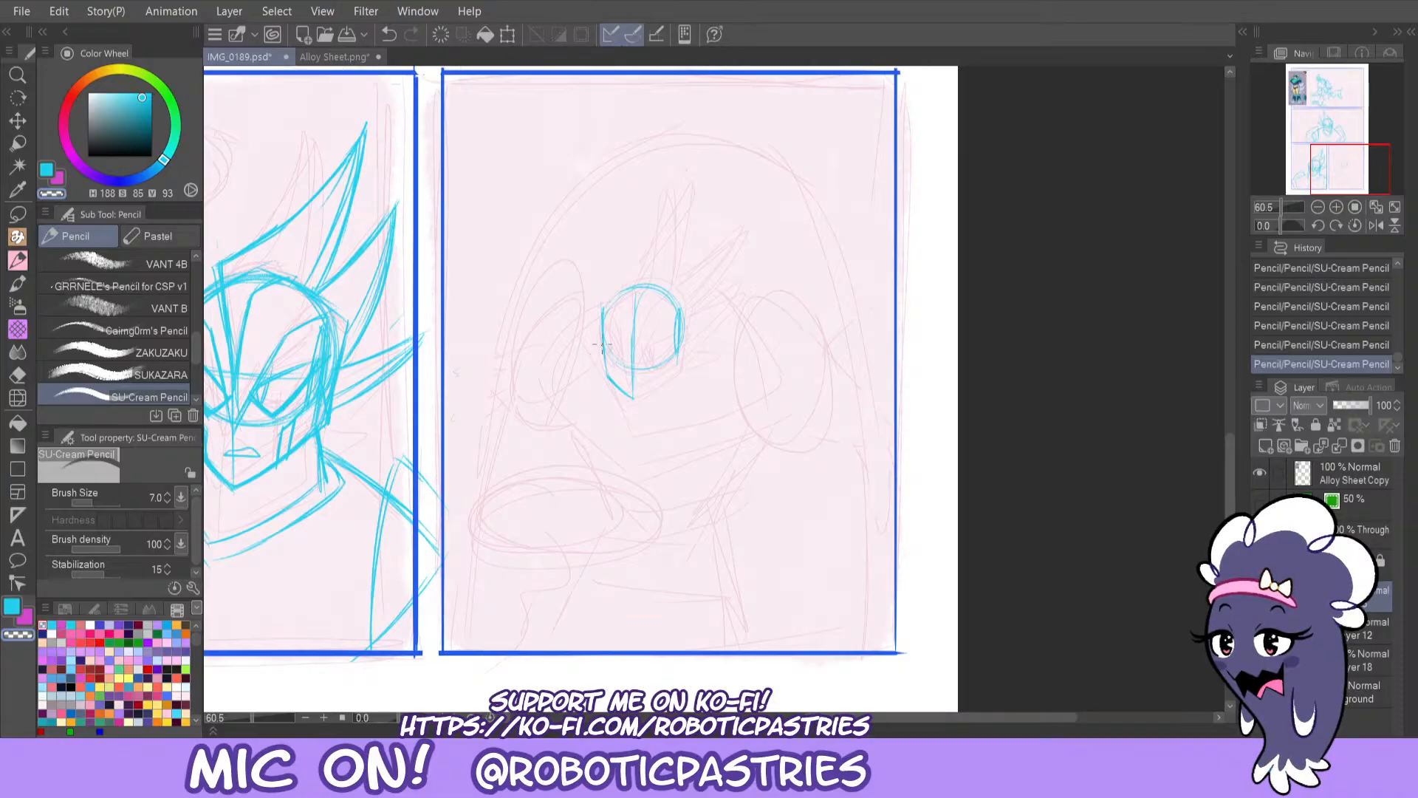
key(ctrl+z)
drag(606, 386, 602, 358)
key(ctrl+z)
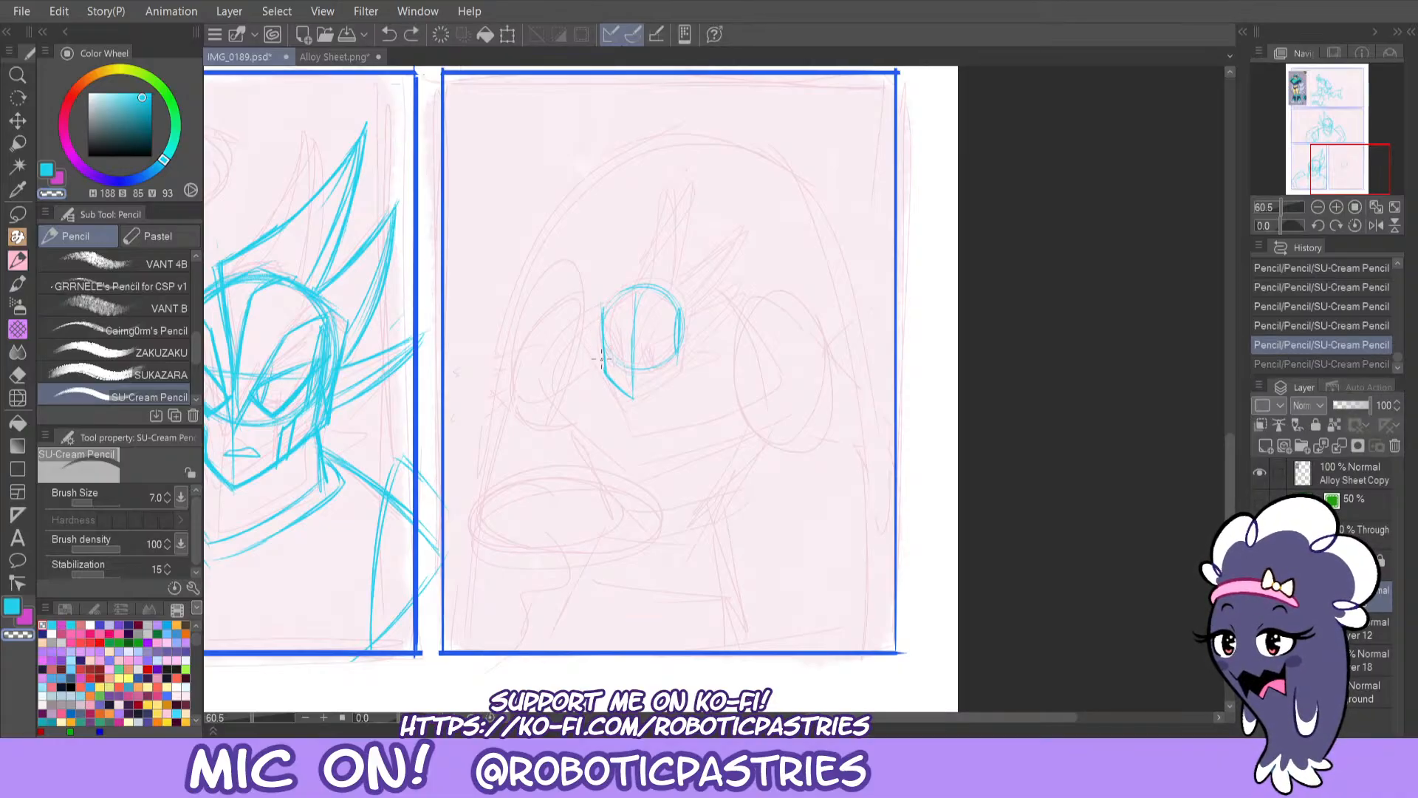
key(ctrl+y)
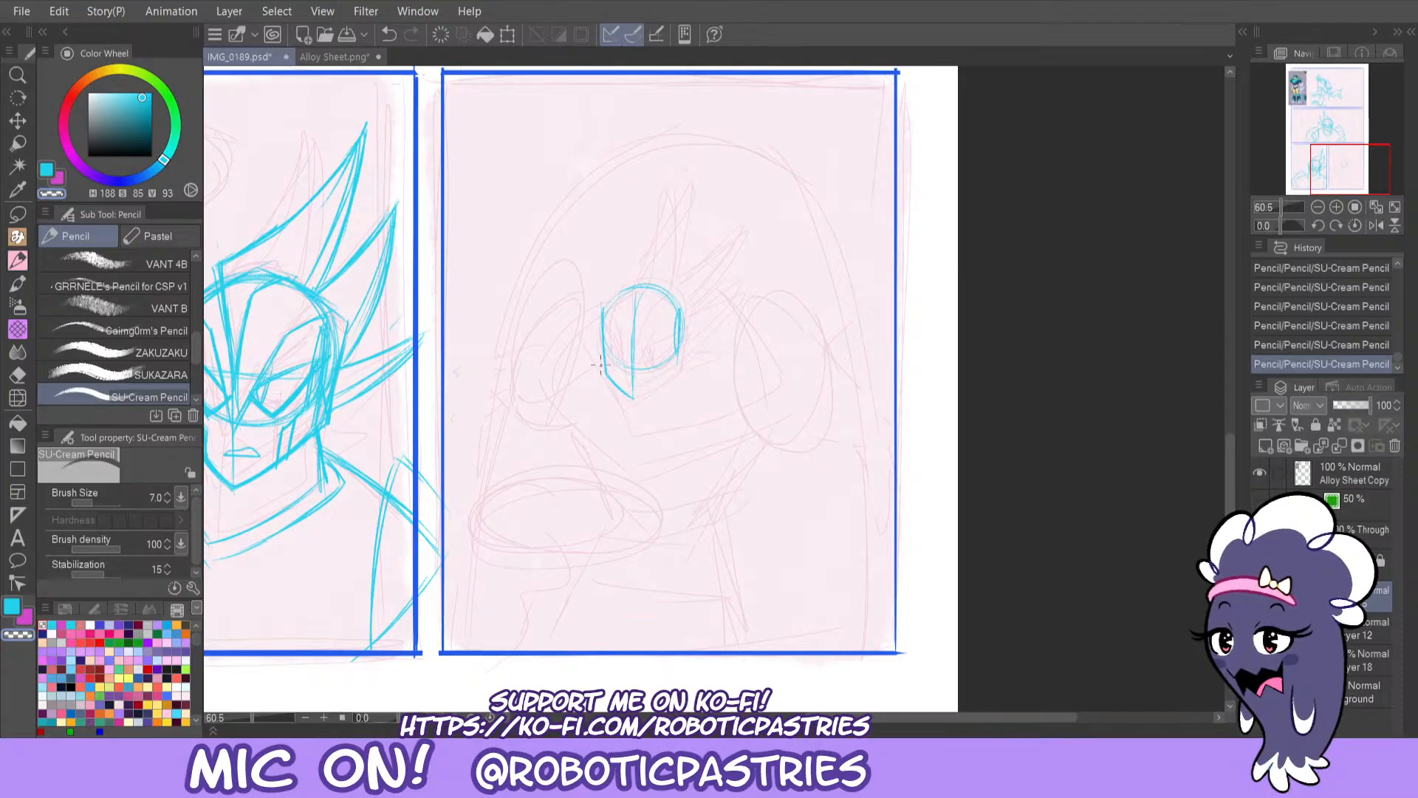
Outline the head's left edge and rounded crown with darker strokes over the circle, undoing surplus ones.
key(c)
mouse_move(608, 371)
mouse_down()
mouse_move(603, 340)
mouse_move(639, 279)
mouse_move(684, 304)
mouse_move(668, 286)
mouse_up()
key(ctrl+z)
key(ctrl+z)
key(ctrl+z)
key(ctrl+z)
key(ctrl+z)
key(ctrl+z)
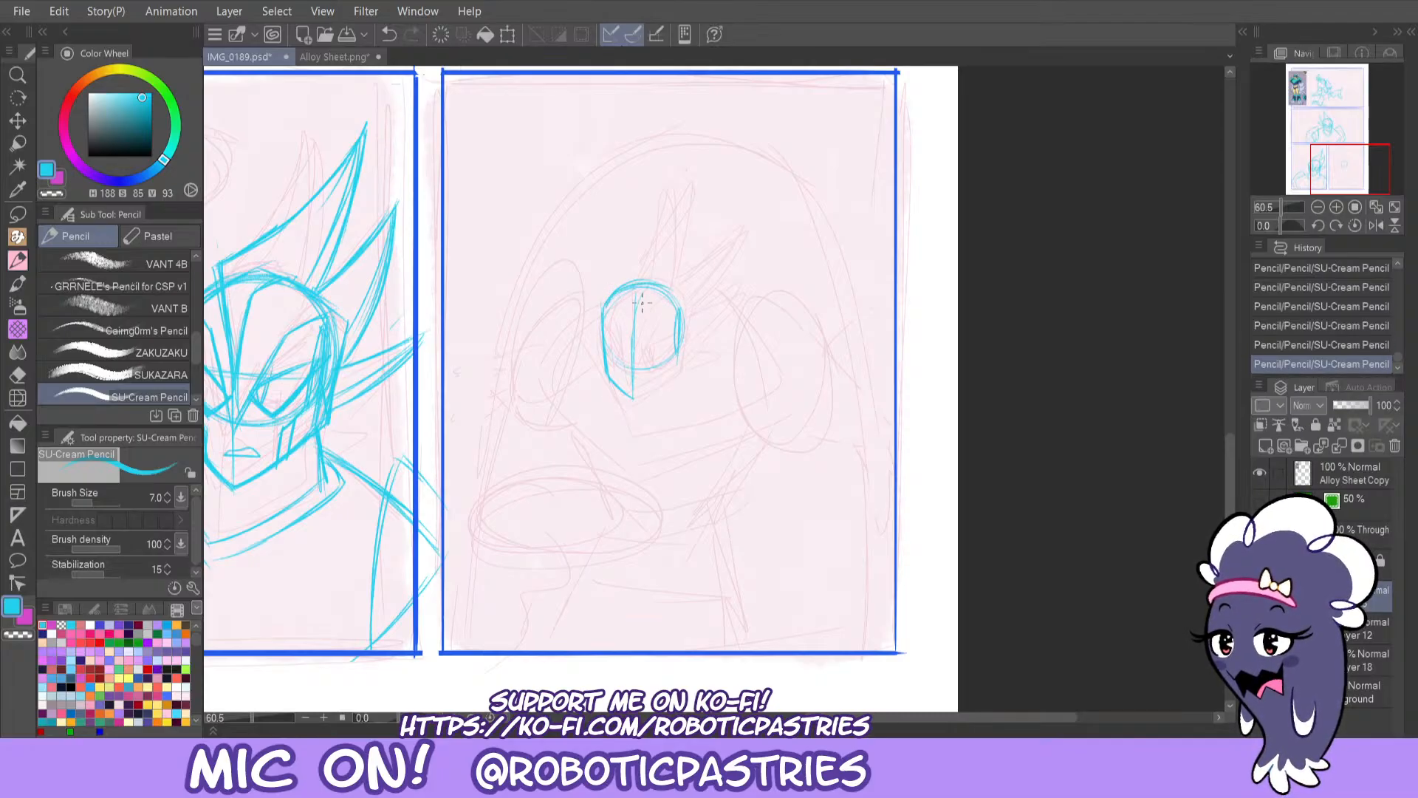
Draw the right jaw line from the chin up to the head's right edge and clean up the chin.
drag(638, 396, 678, 365)
key(ctrl+z)
key(ctrl+z)
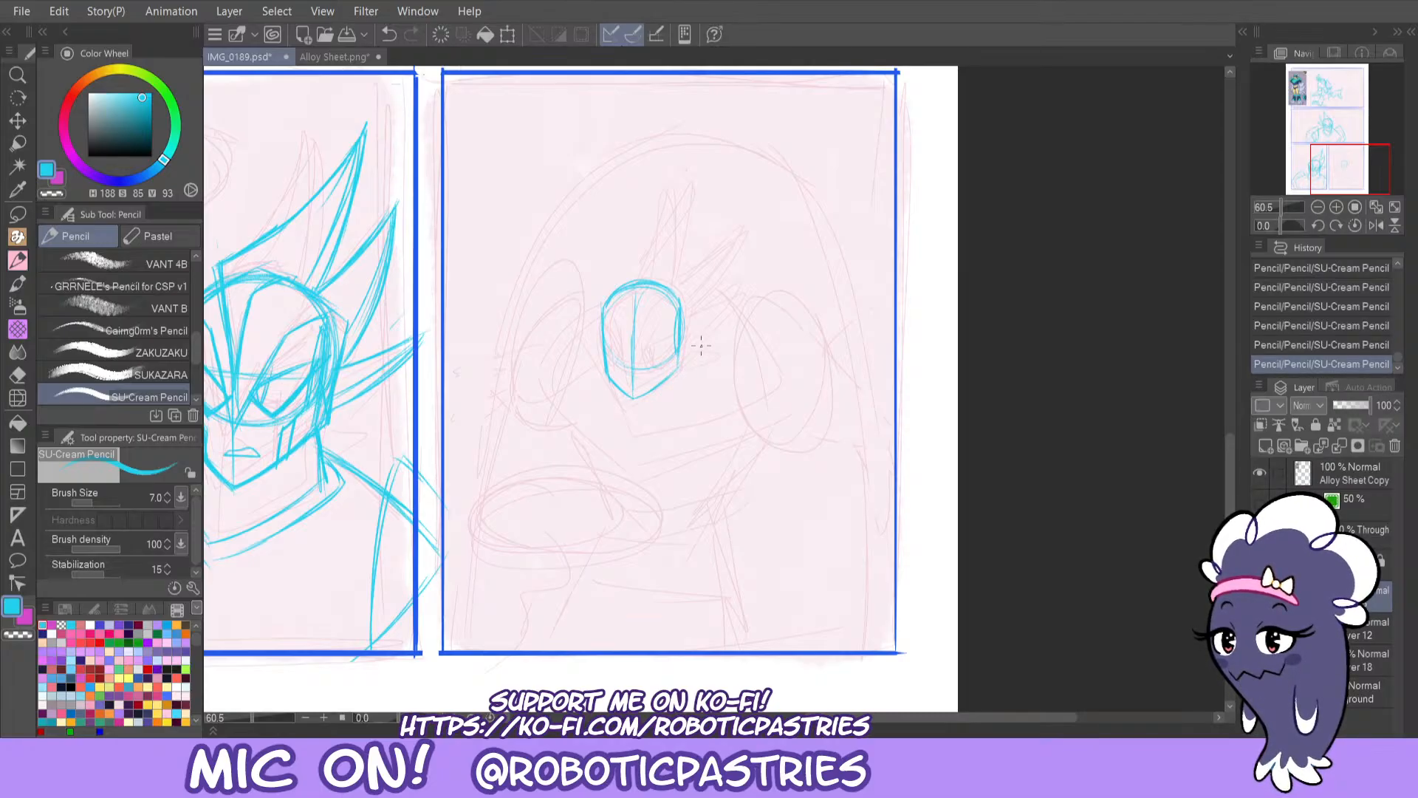
mouse_move(636, 399)
mouse_down()
mouse_move(680, 368)
mouse_move(679, 329)
mouse_up()
key(ctrl+z)
key(ctrl+z)
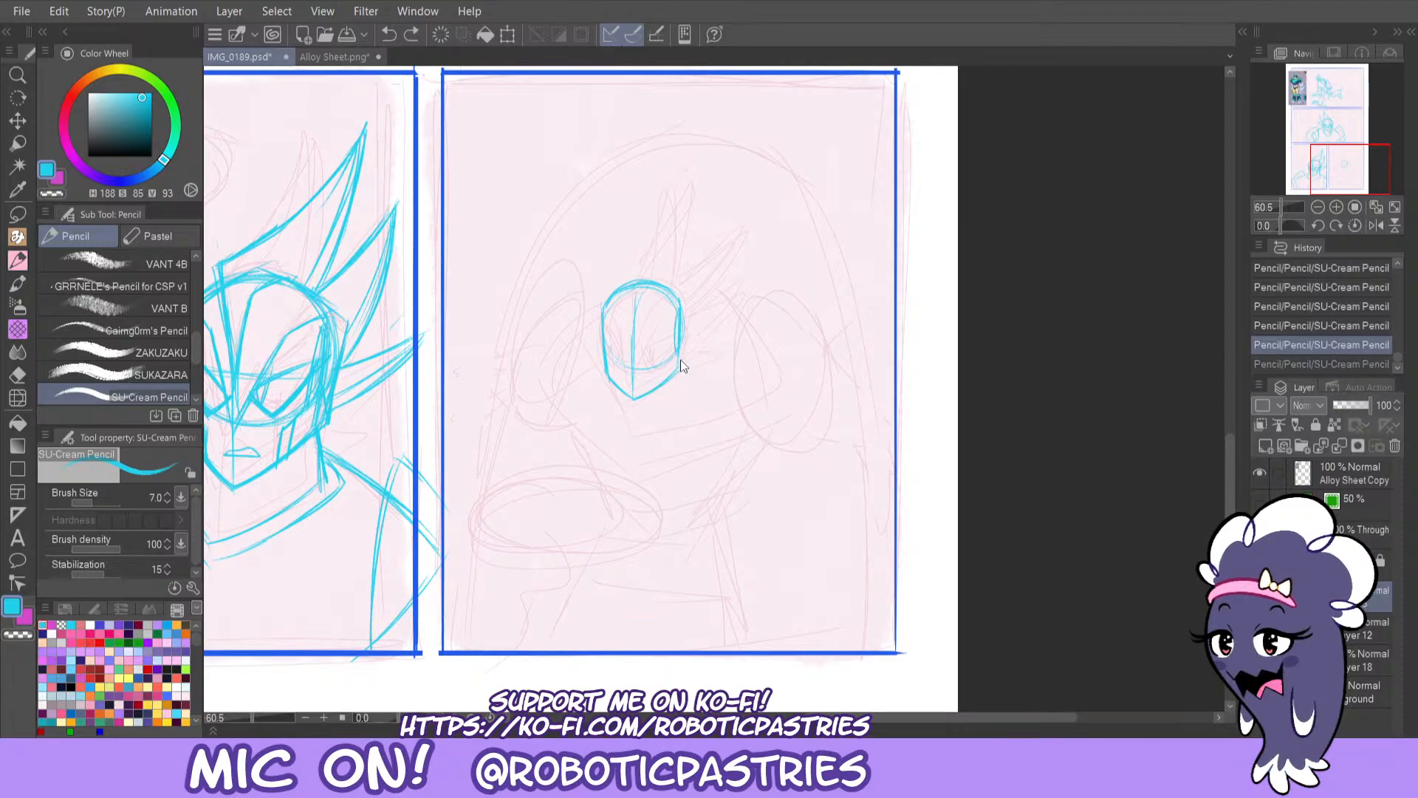
key(ctrl+z)
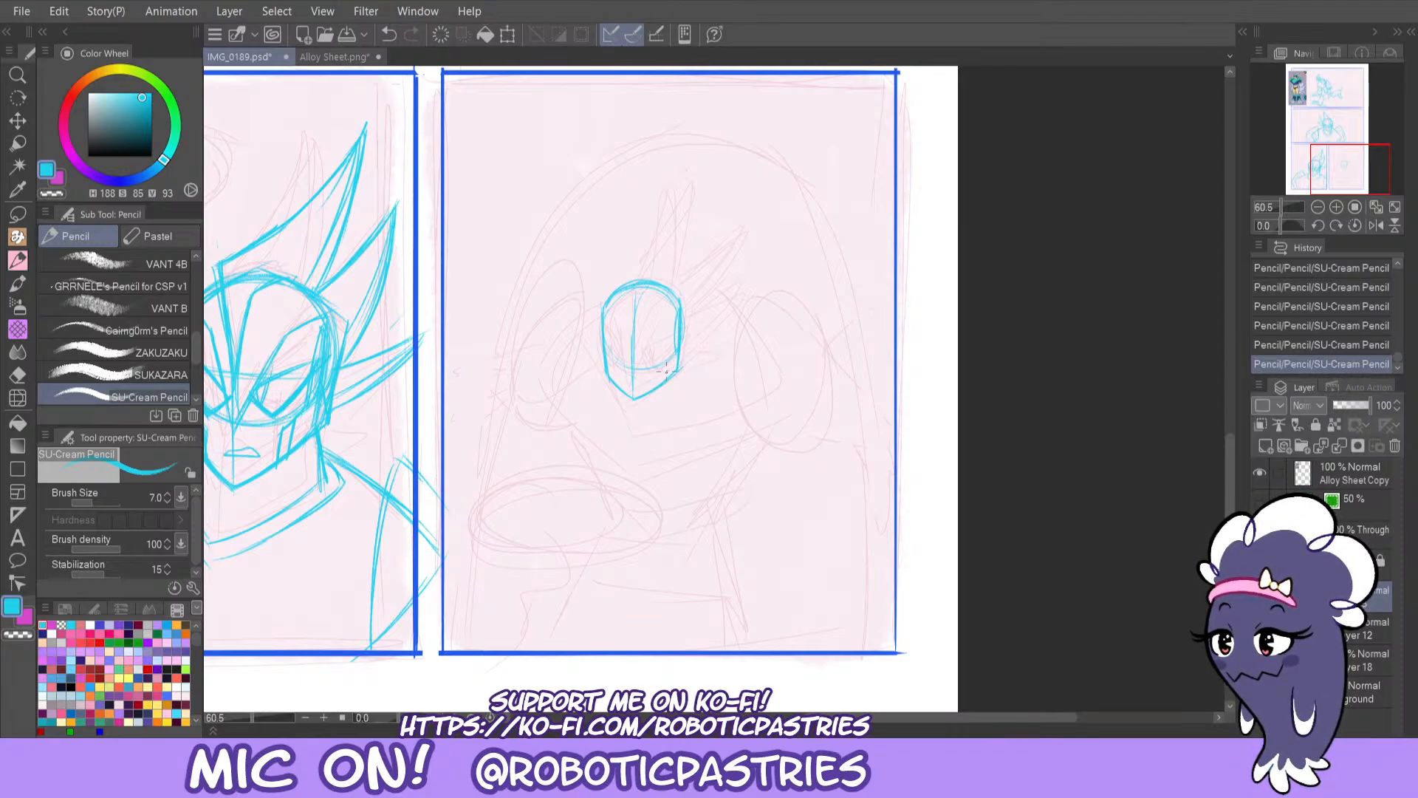
key(ctrl+z)
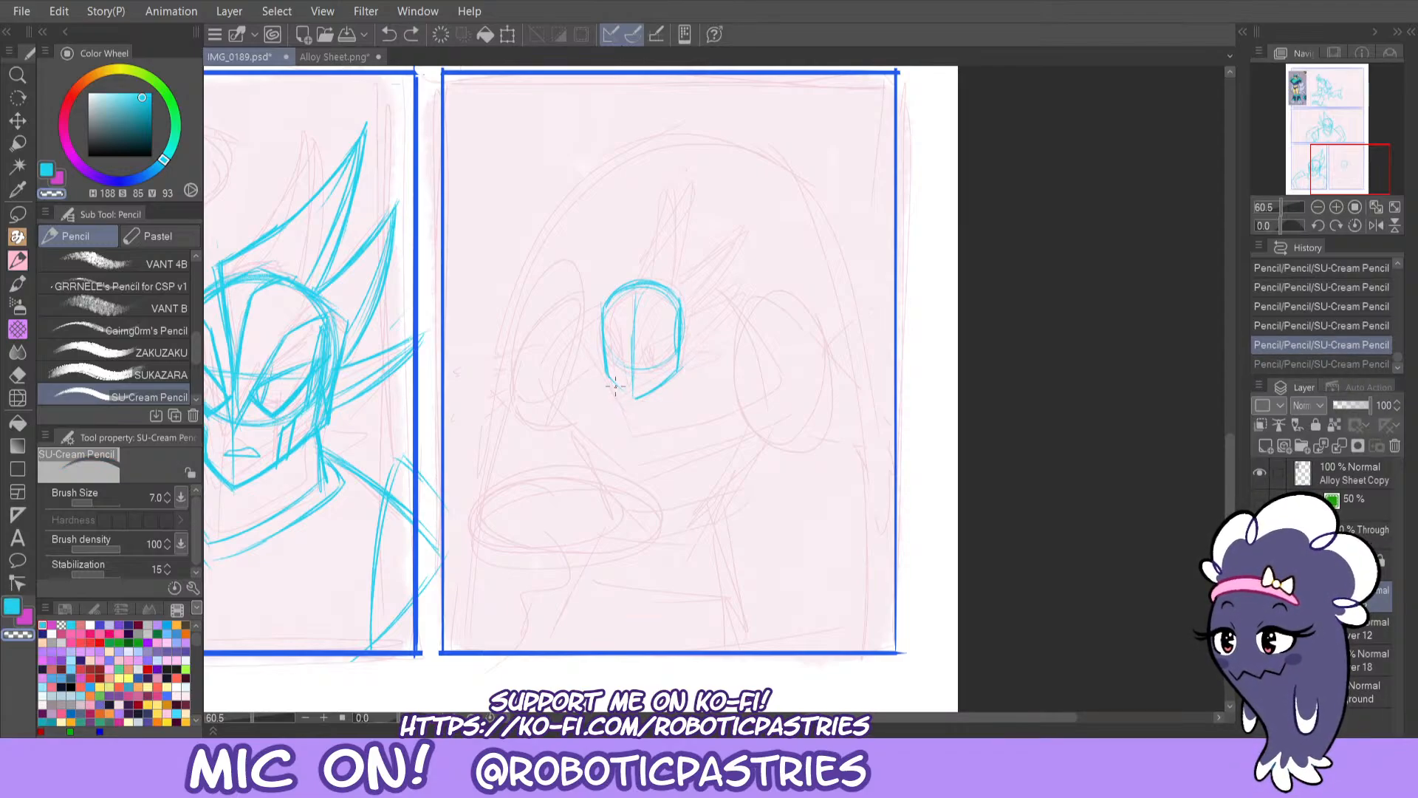
Redraw the left jaw line so it joins the head's left edge to the chin point, undoing surplus strokes.
key(c)
mouse_move(615, 388)
mouse_down()
mouse_move(607, 368)
mouse_move(637, 400)
mouse_move(606, 367)
mouse_up()
key(ctrl+z)
key(ctrl+z)
key(ctrl+z)
key(ctrl+z)
key(ctrl+z)
key(ctrl+z)
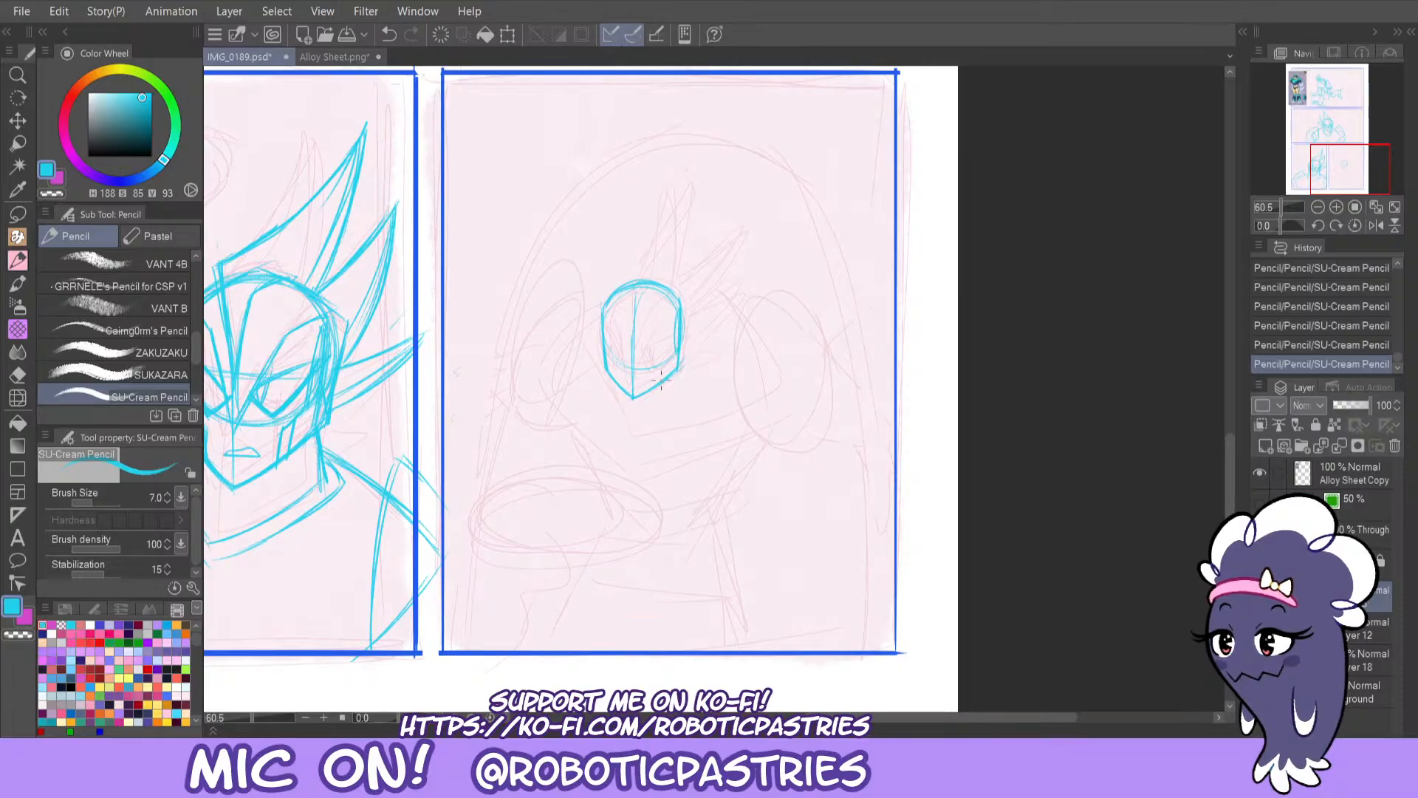
Refine the right jaw line between the chin and the head's right edge, undoing surplus strokes.
key(ctrl+z)
key(ctrl+z)
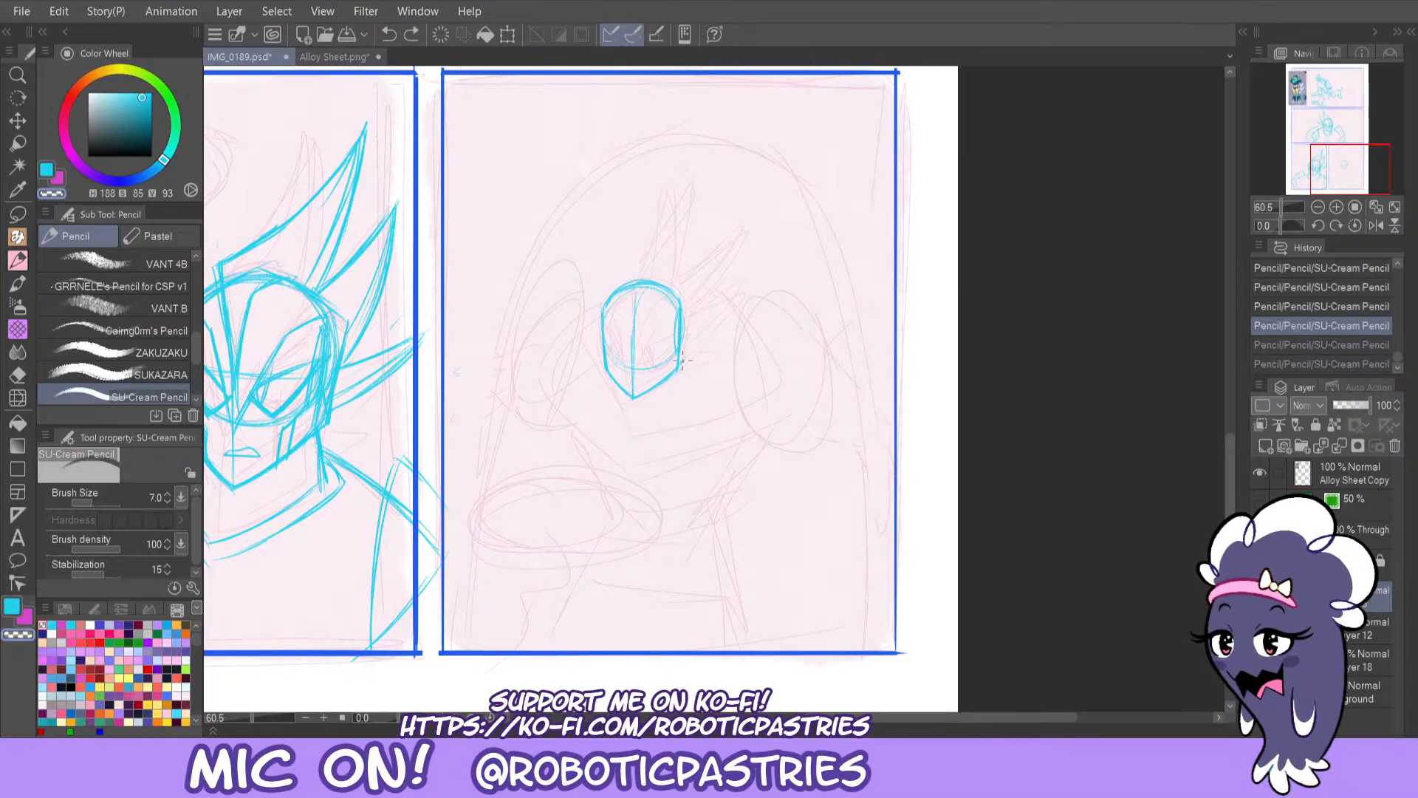
key(ctrl+y)
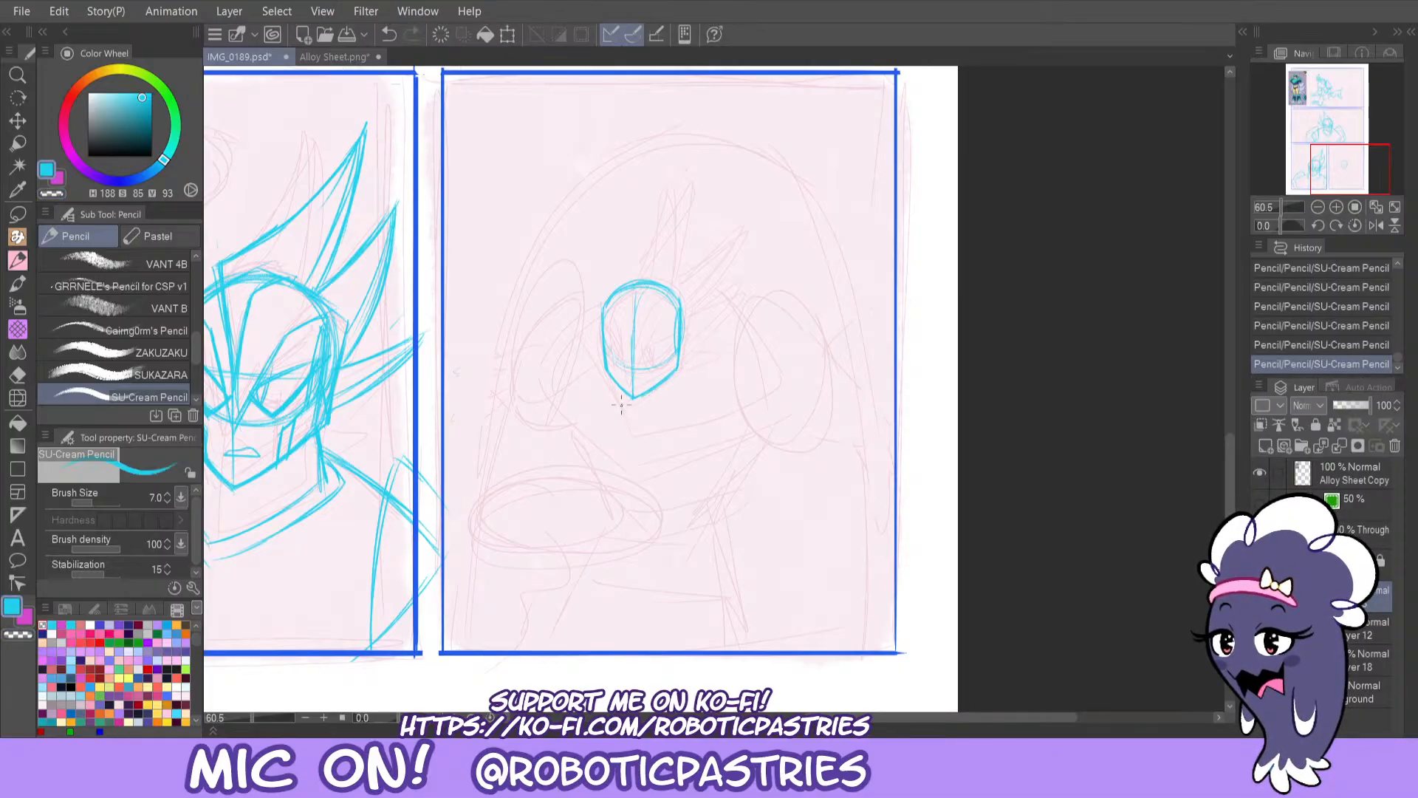
key(ctrl+y)
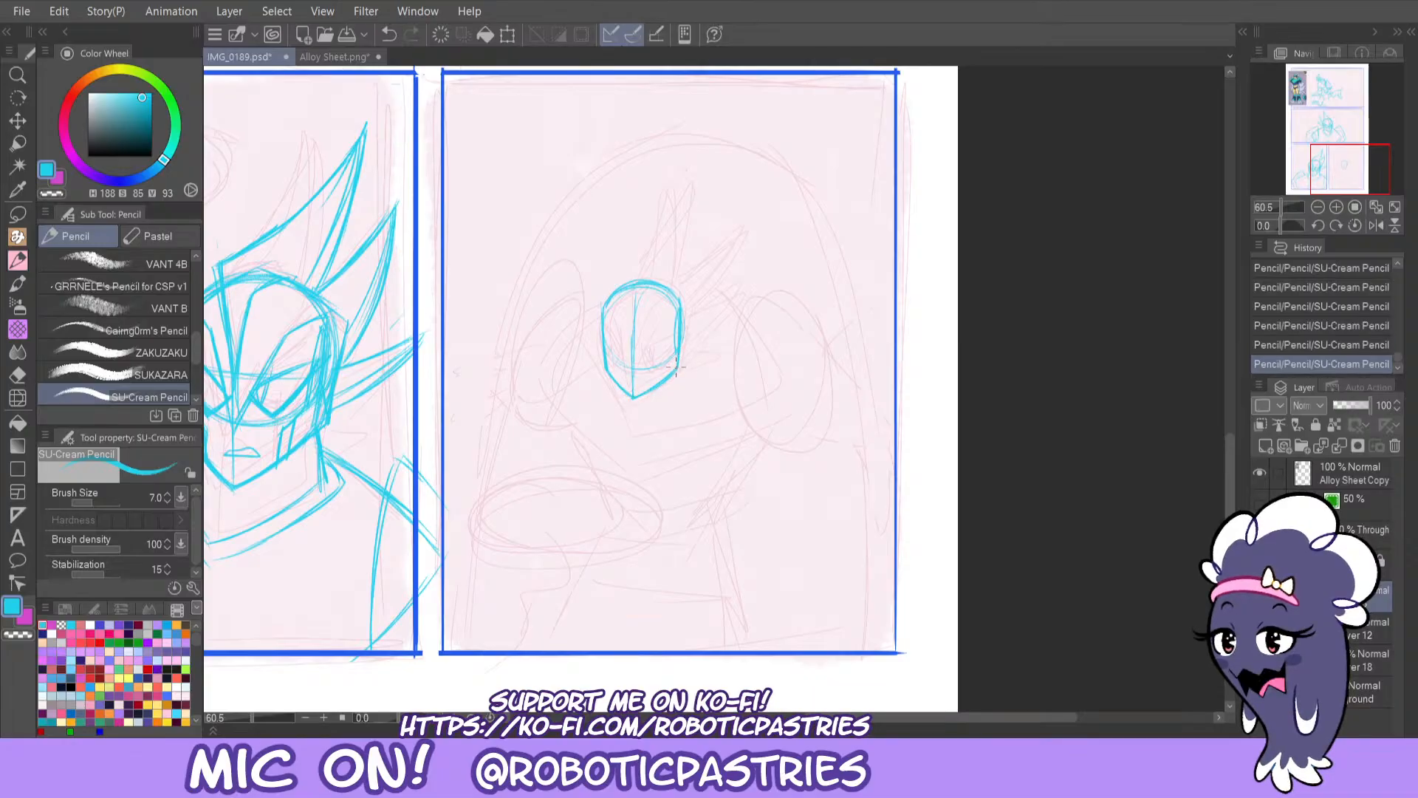
key(ctrl+z)
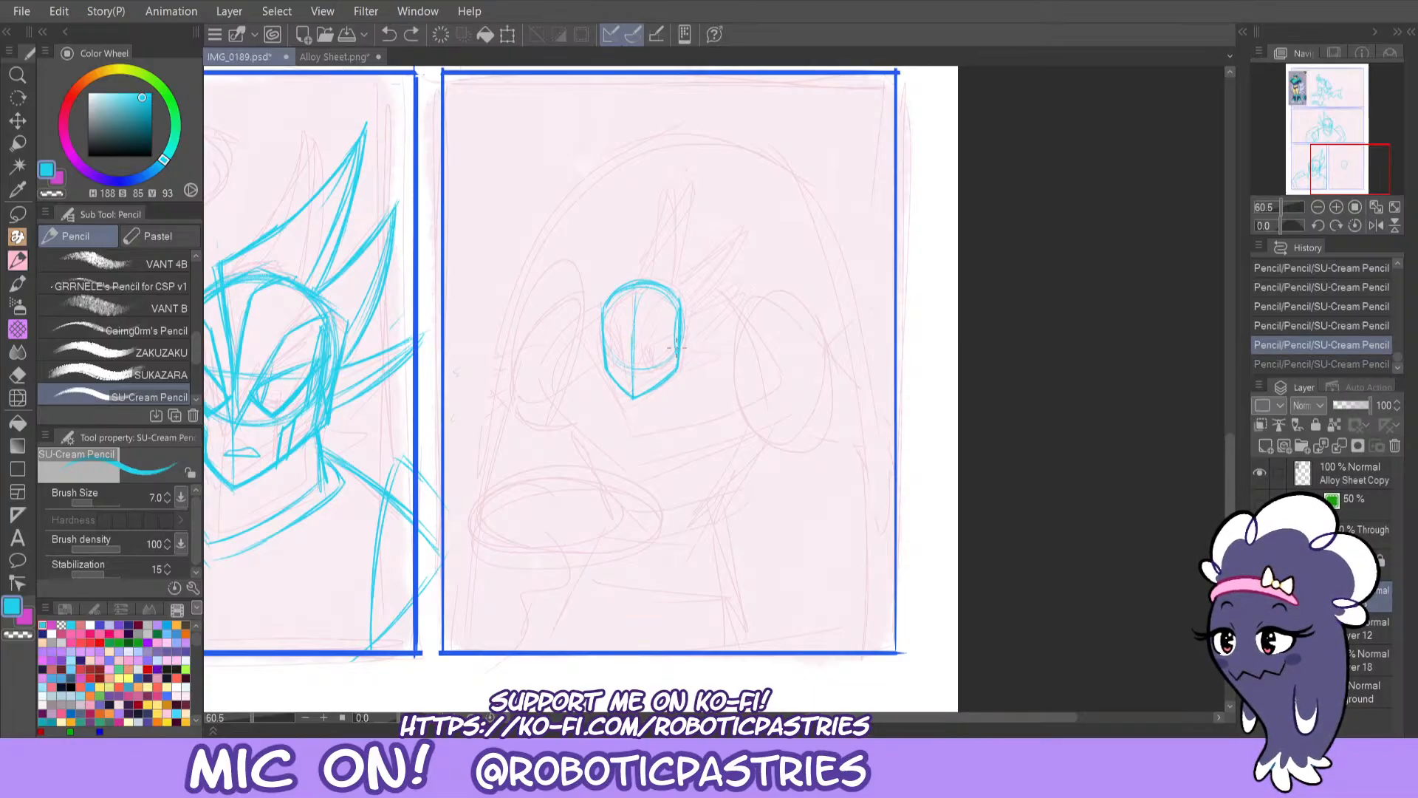
Add a rounded outline just outside the head's right edge and join it to the crown, undoing surplus strokes.
key(ctrl+y)
key(ctrl+z)
key(ctrl+y)
key(ctrl+z)
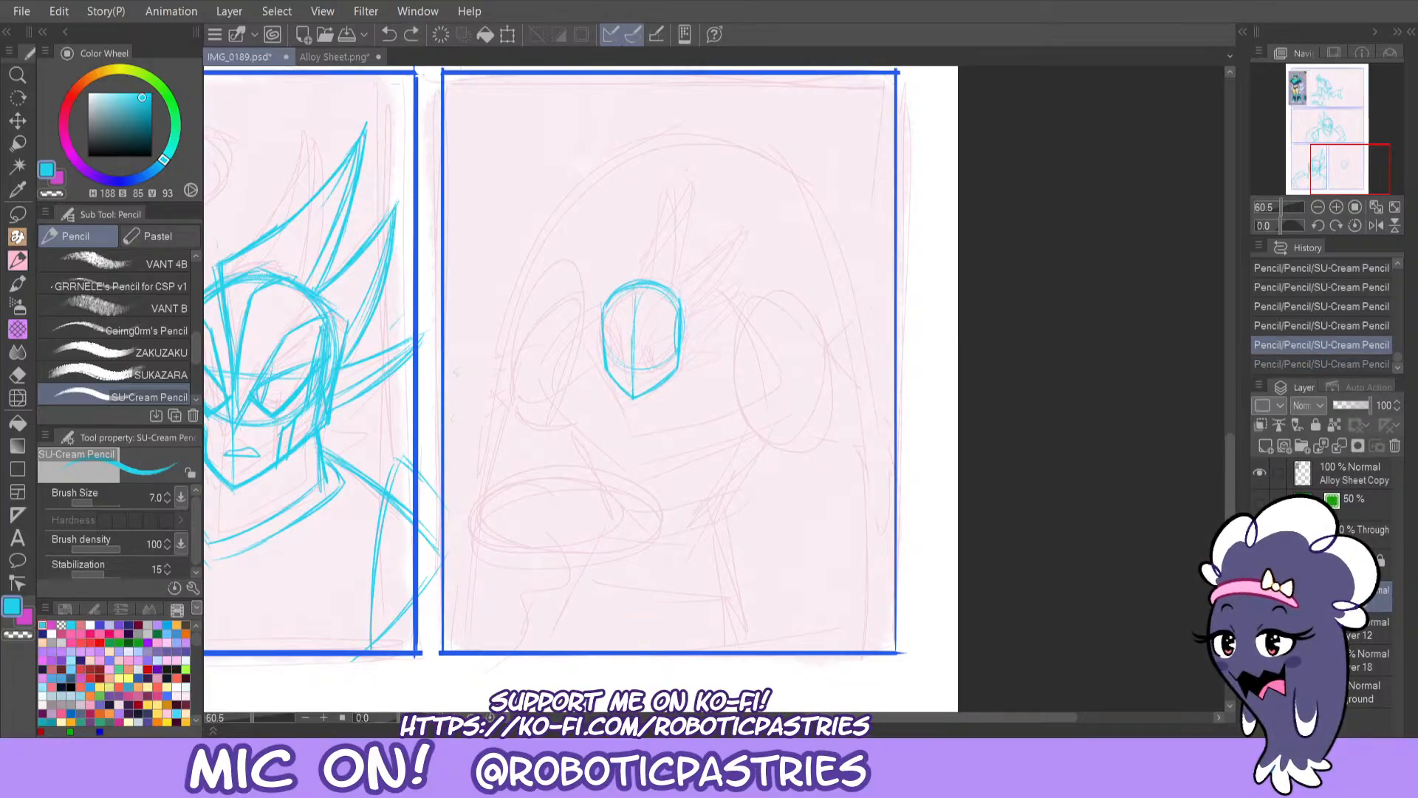
key(ctrl+y)
key(ctrl+z)
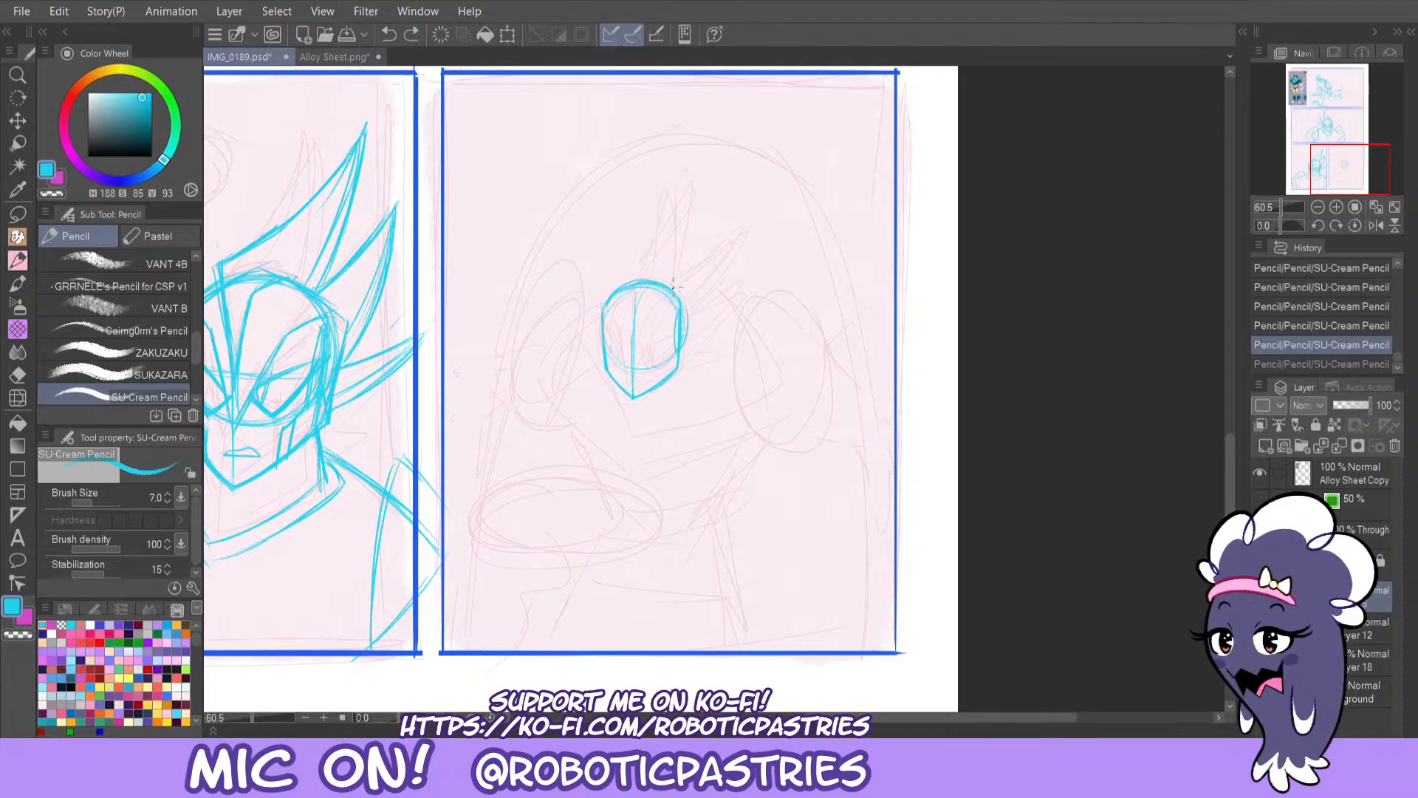
key(ctrl+y)
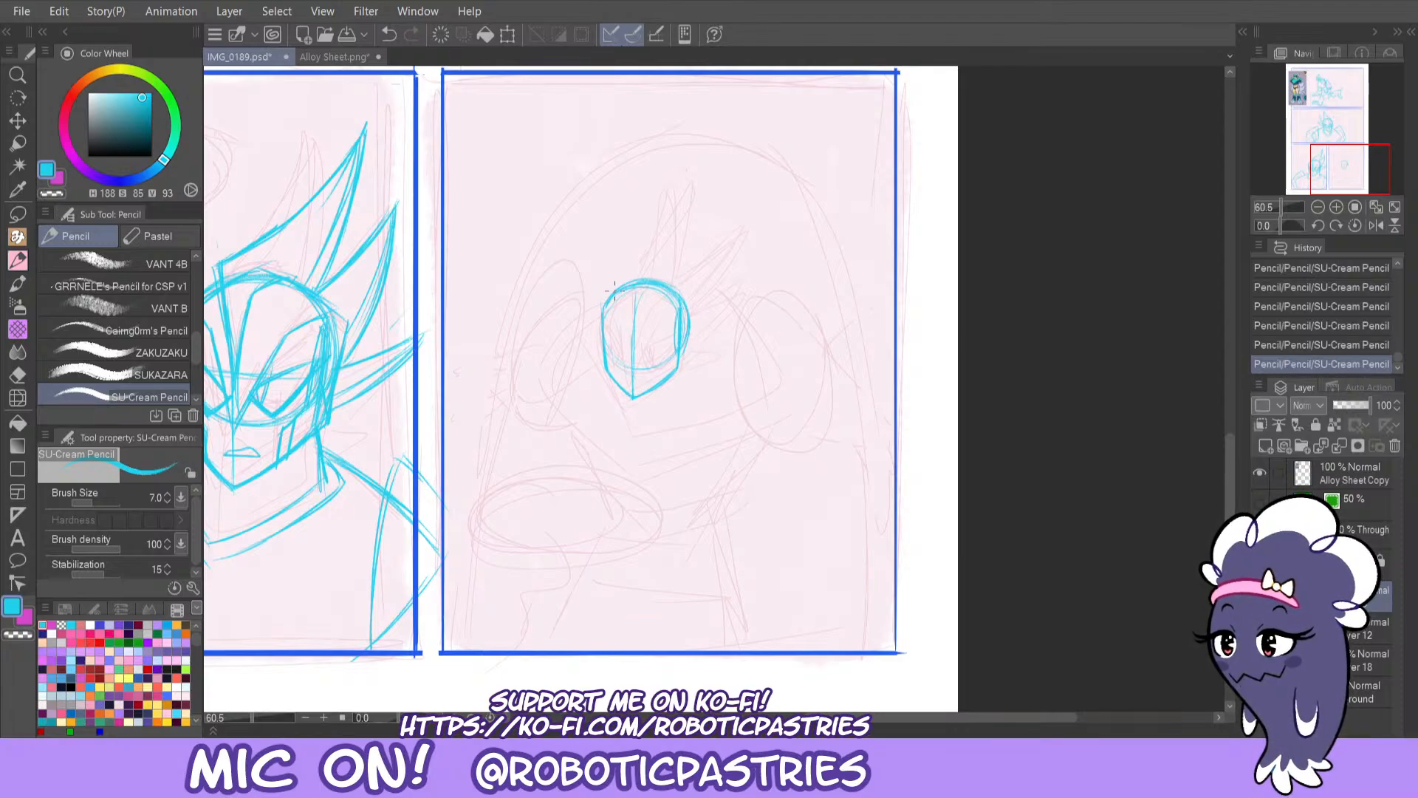
Draw a curved horizontal guideline across the face and clean up surplus strokes at the head's right edge.
mouse_move(602, 343)
mouse_down()
mouse_move(679, 336)
mouse_move(607, 342)
mouse_move(675, 348)
mouse_up()
key(ctrl+z)
key(ctrl+z)
key(ctrl+z)
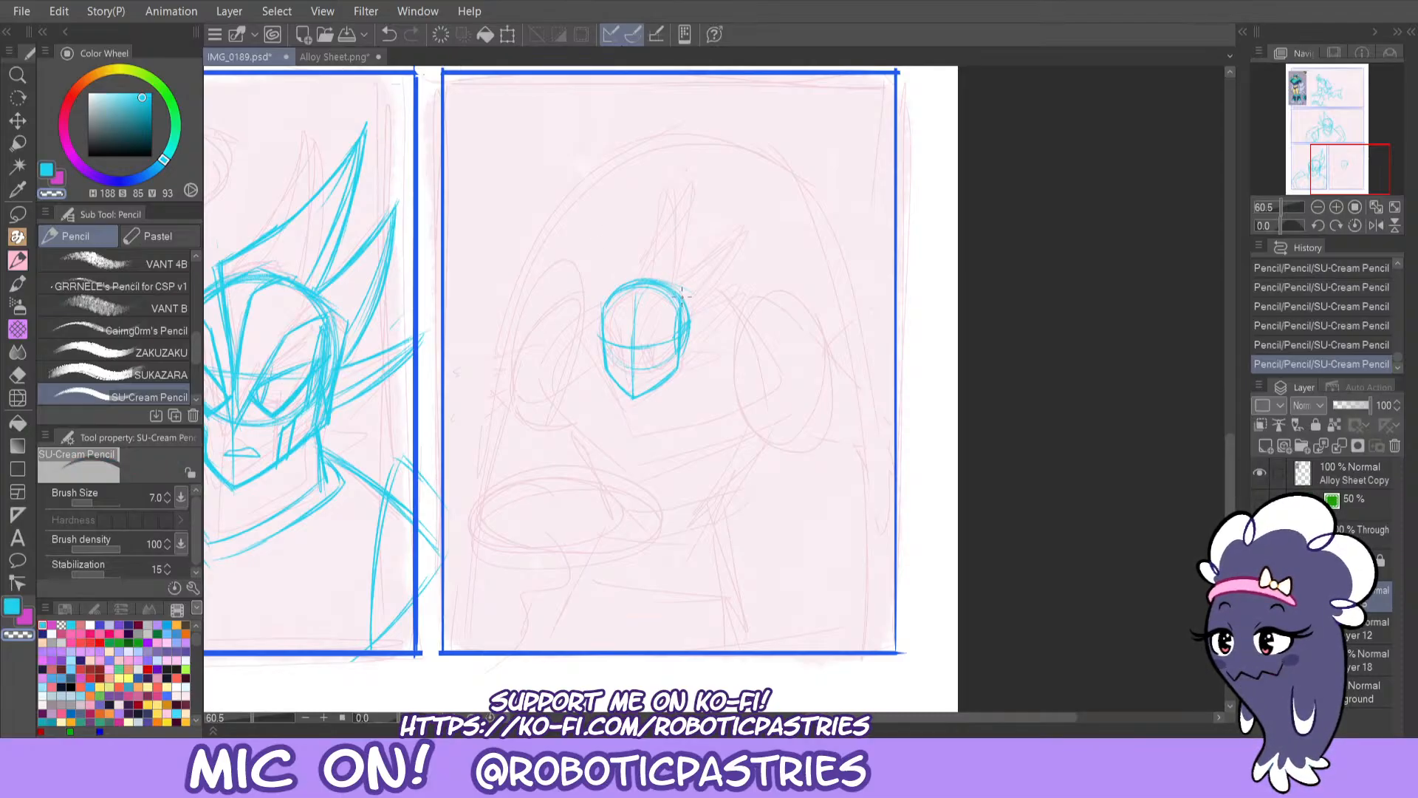
Draw sloping shoulder lines out from both sides of the head, redoing the first attempts.
drag(600, 299, 540, 340)
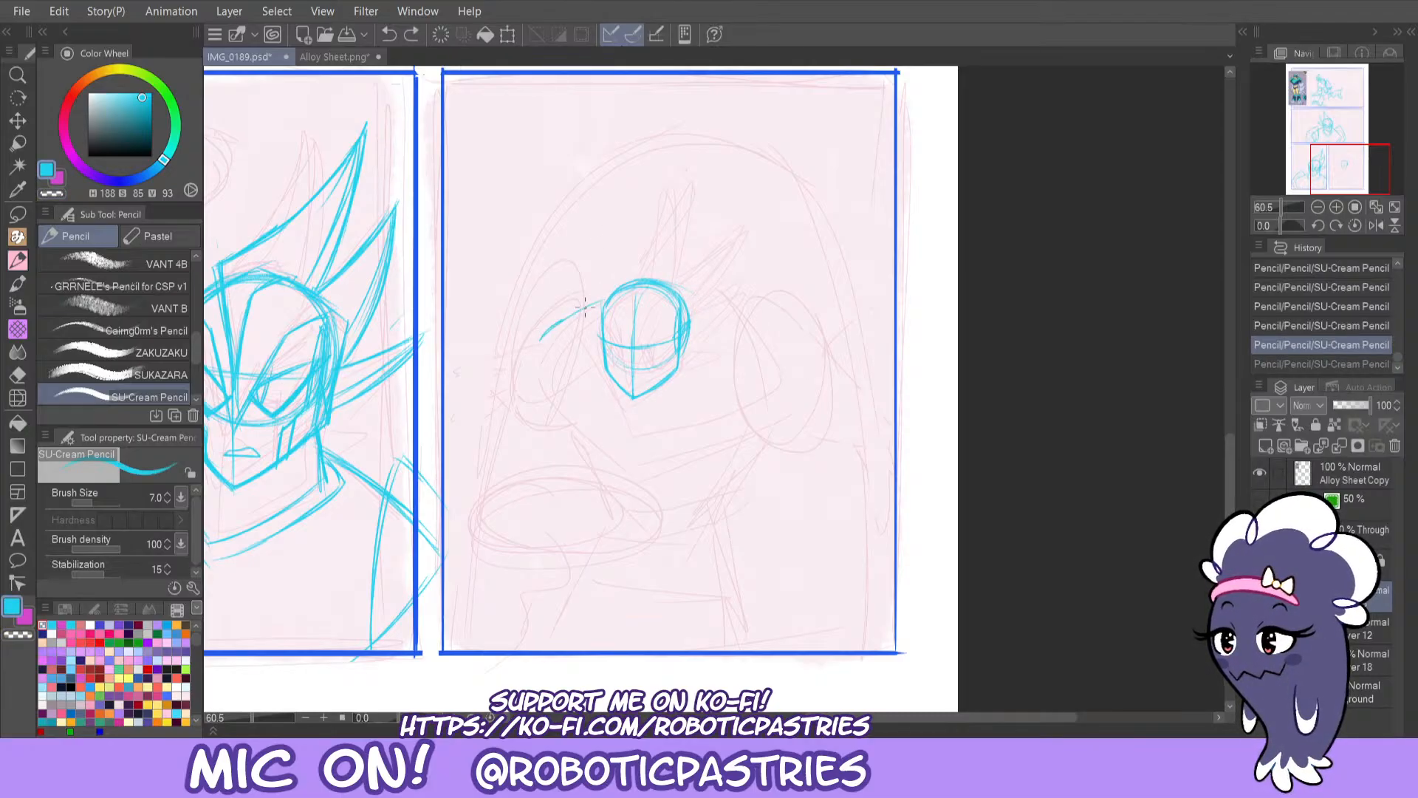
key(ctrl+z)
drag(604, 297, 537, 331)
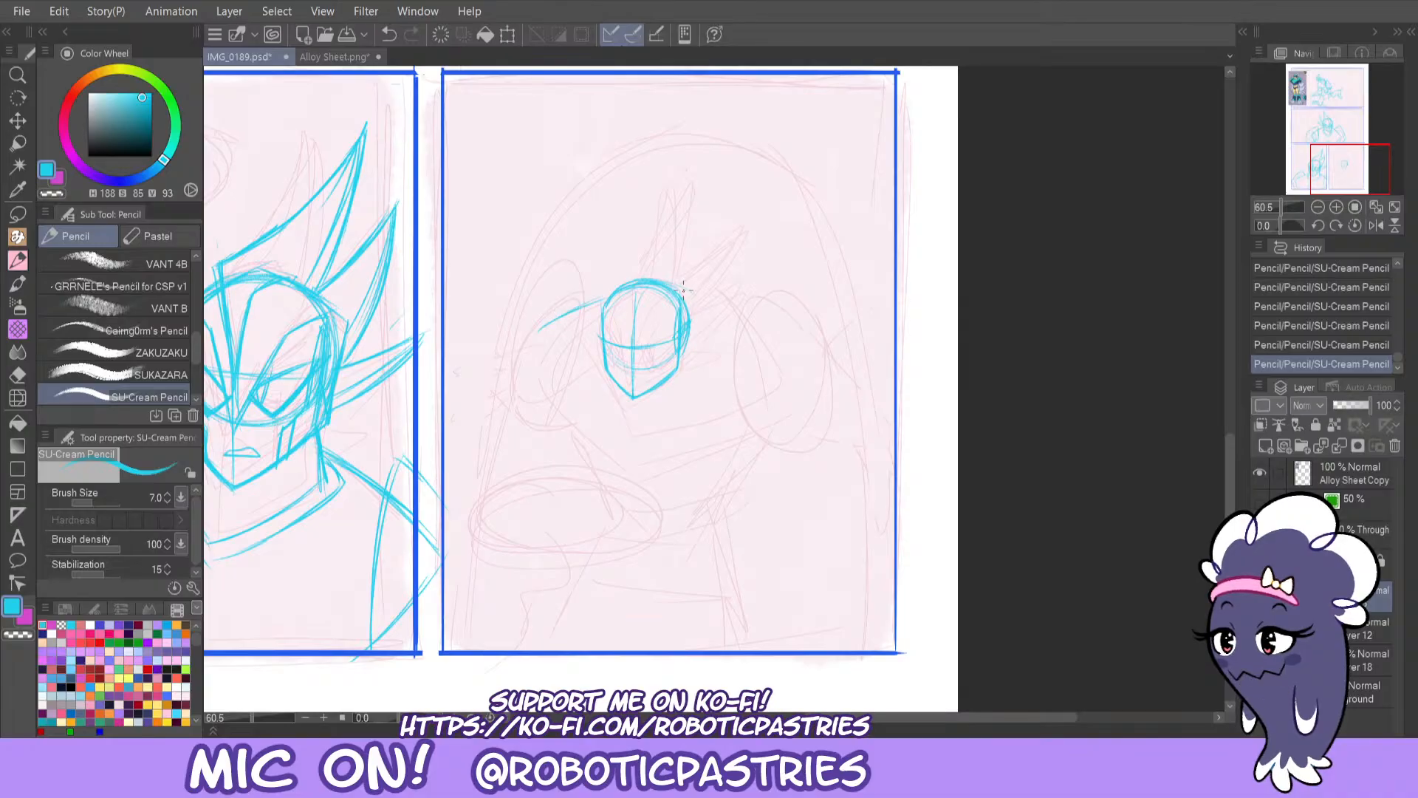
drag(685, 288, 781, 340)
key(ctrl+z)
drag(678, 285, 797, 351)
Draw the torso's left side from the shoulder corner down, angling inward toward the waist.
drag(528, 340, 542, 423)
key(ctrl+z)
mouse_move(539, 331)
mouse_down()
mouse_move(531, 395)
mouse_move(605, 478)
mouse_up()
drag(526, 400, 586, 471)
Draw the torso's right side from the shoulder corner down, angling inward toward the waist.
drag(801, 353, 798, 427)
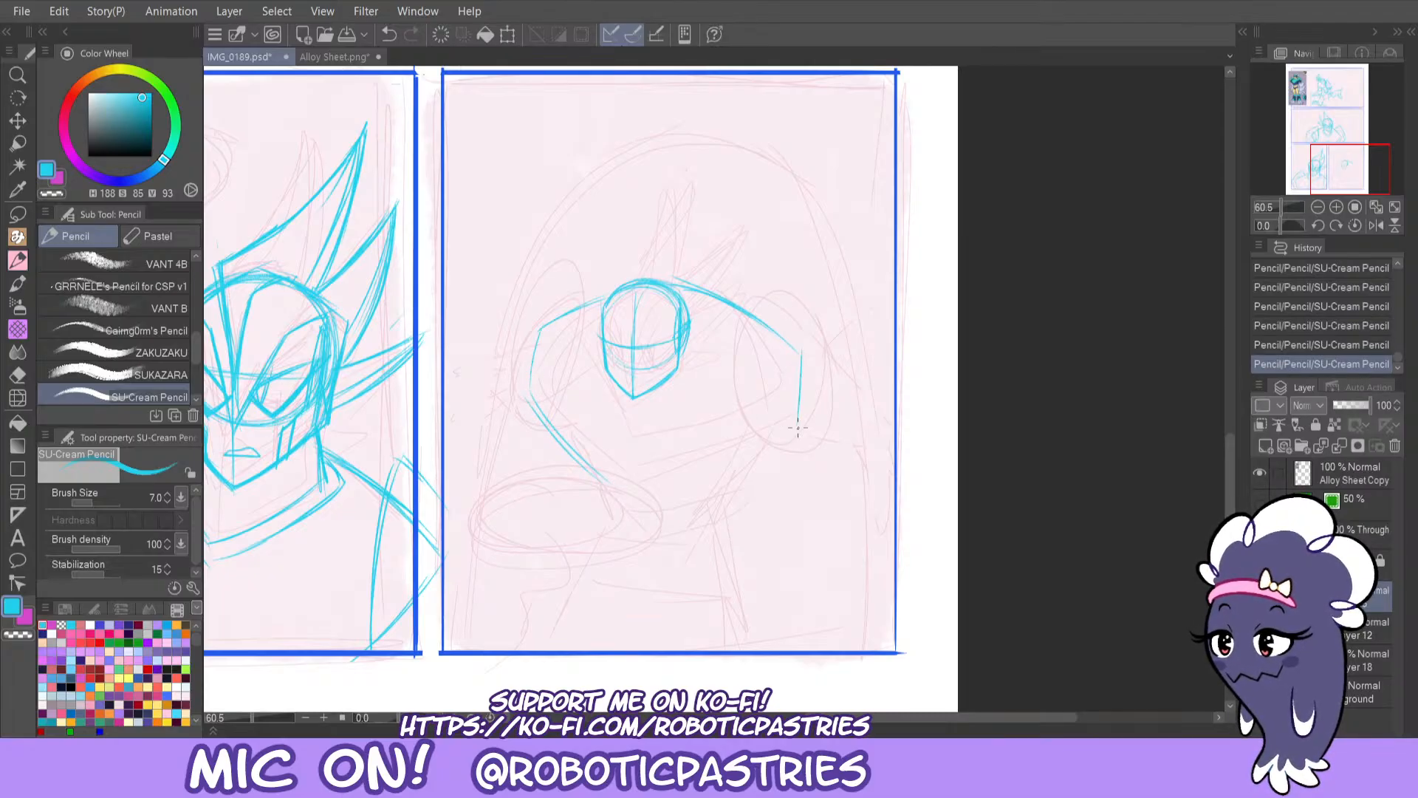
key(ctrl+z)
mouse_move(802, 357)
mouse_down()
mouse_move(785, 429)
mouse_move(706, 518)
mouse_up()
key(ctrl+z)
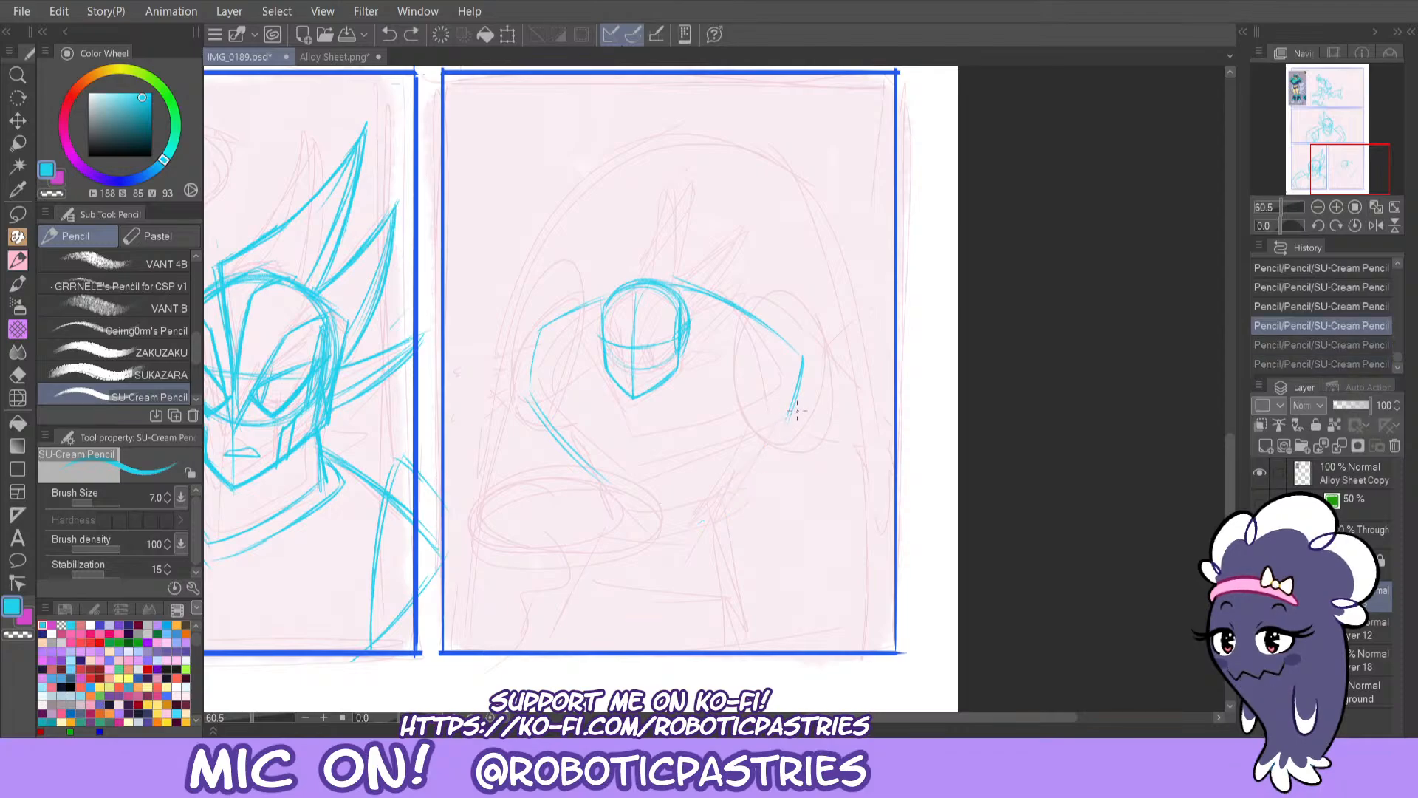
mouse_move(798, 408)
mouse_down()
mouse_move(745, 487)
mouse_move(649, 522)
mouse_up()
key(ctrl+z)
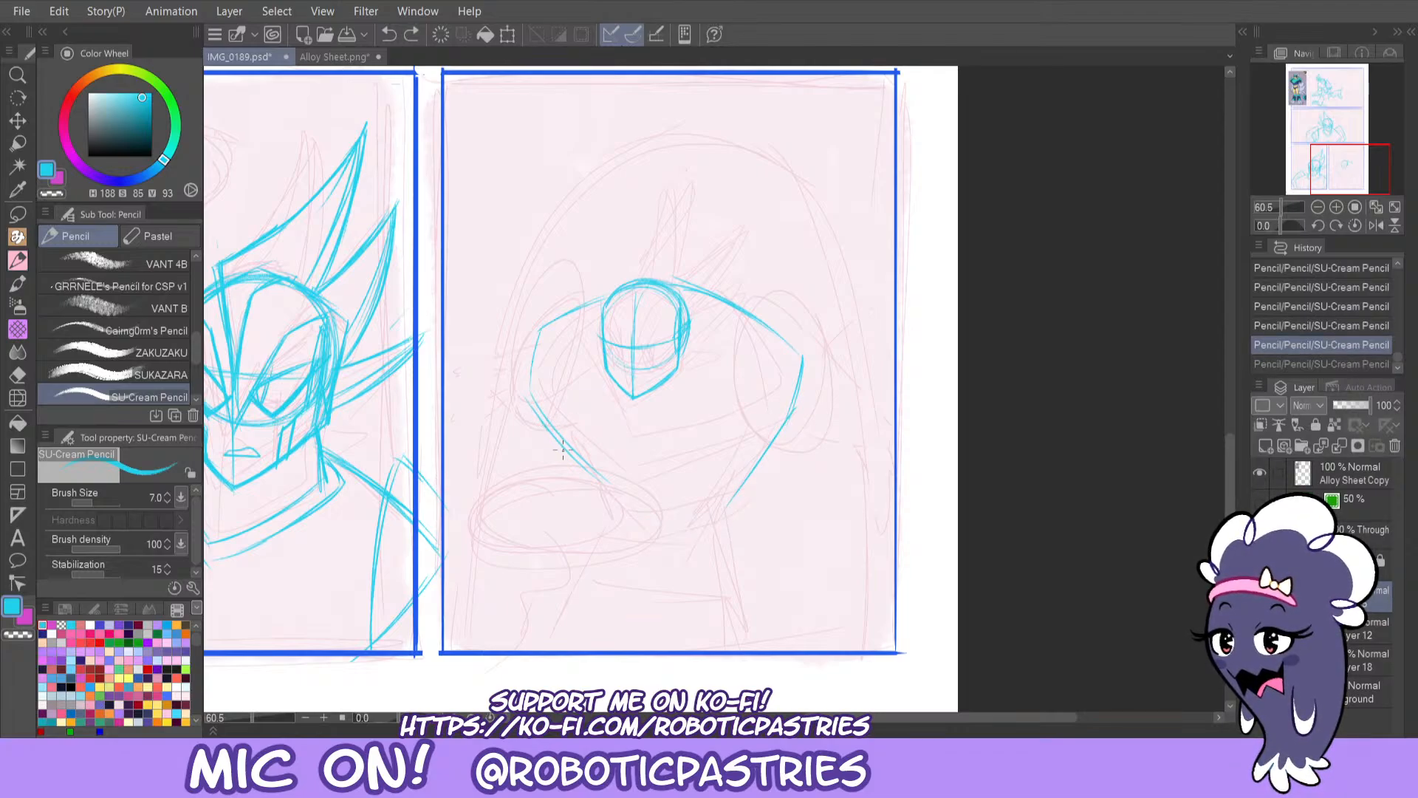
Extend and reinforce the torso's lower left side toward the waist, undoing surplus strokes.
drag(563, 449, 616, 517)
key(ctrl+z)
drag(548, 426, 636, 530)
key(ctrl+z)
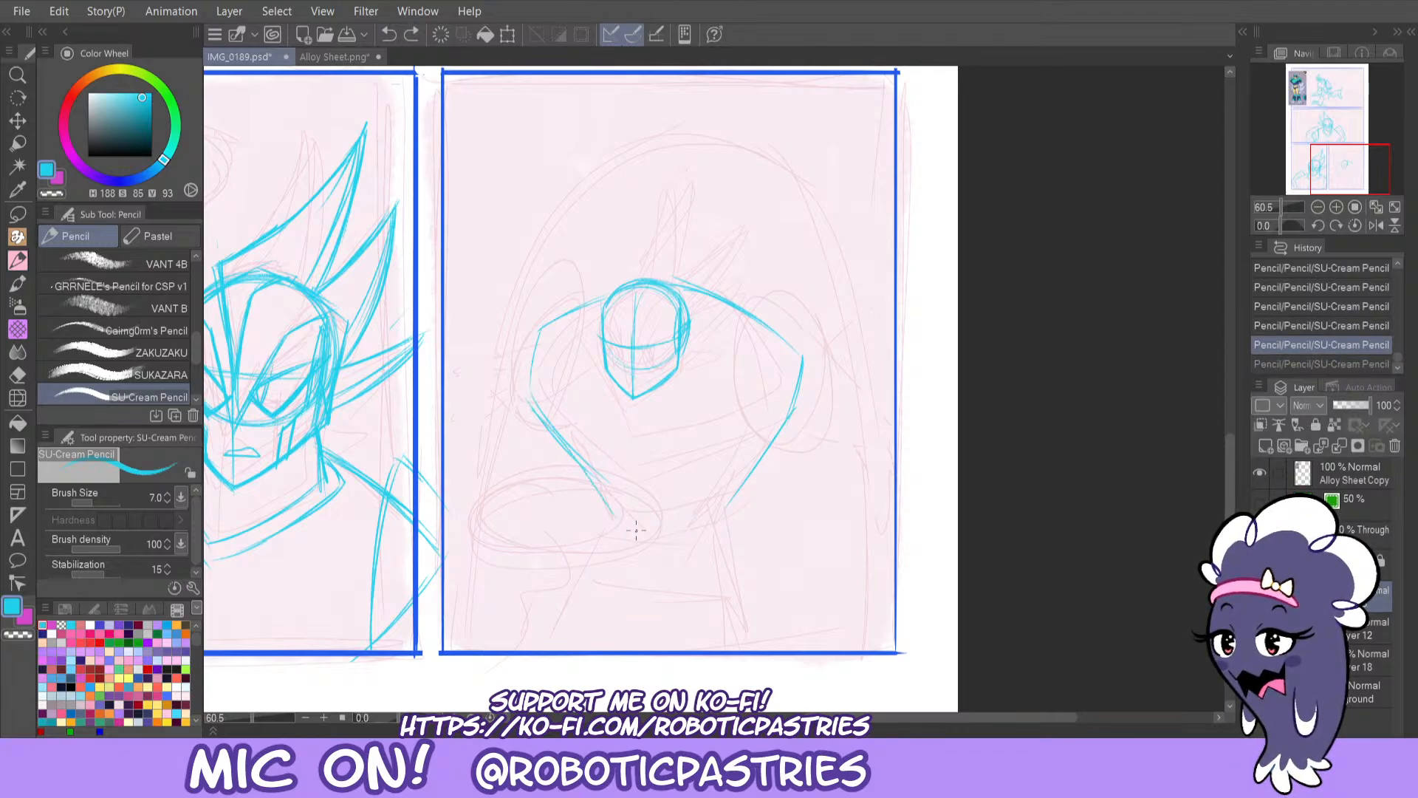
key(ctrl+z)
drag(529, 399, 620, 509)
drag(579, 462, 637, 536)
key(ctrl+z)
key(ctrl+z)
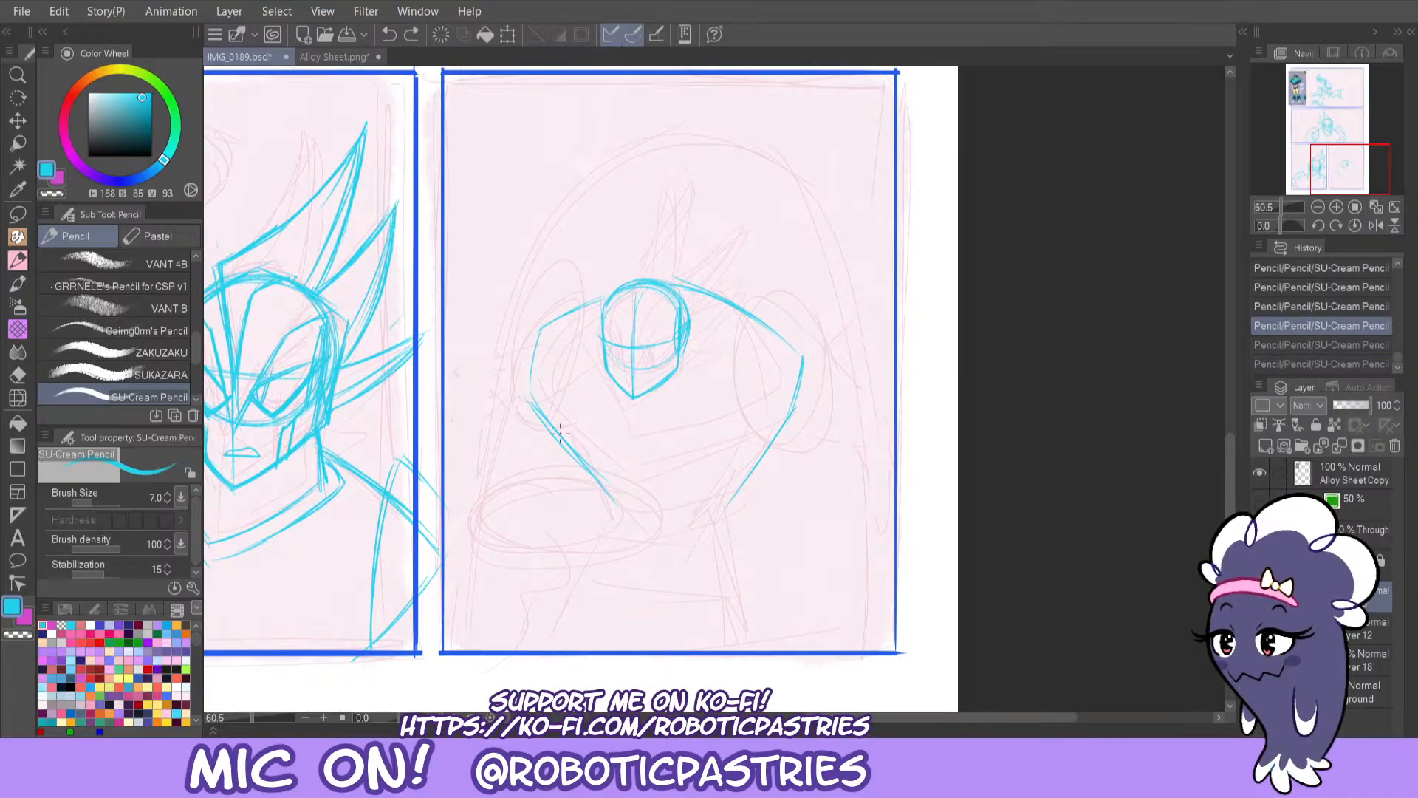
Try to close the torso with a bottom edge joining the left side to the reinforced right side.
mouse_move(560, 434)
mouse_down()
mouse_move(645, 538)
mouse_move(716, 510)
mouse_up()
key(ctrl+z)
mouse_move(627, 523)
mouse_down()
mouse_move(652, 539)
mouse_move(729, 511)
mouse_up()
drag(764, 455, 711, 526)
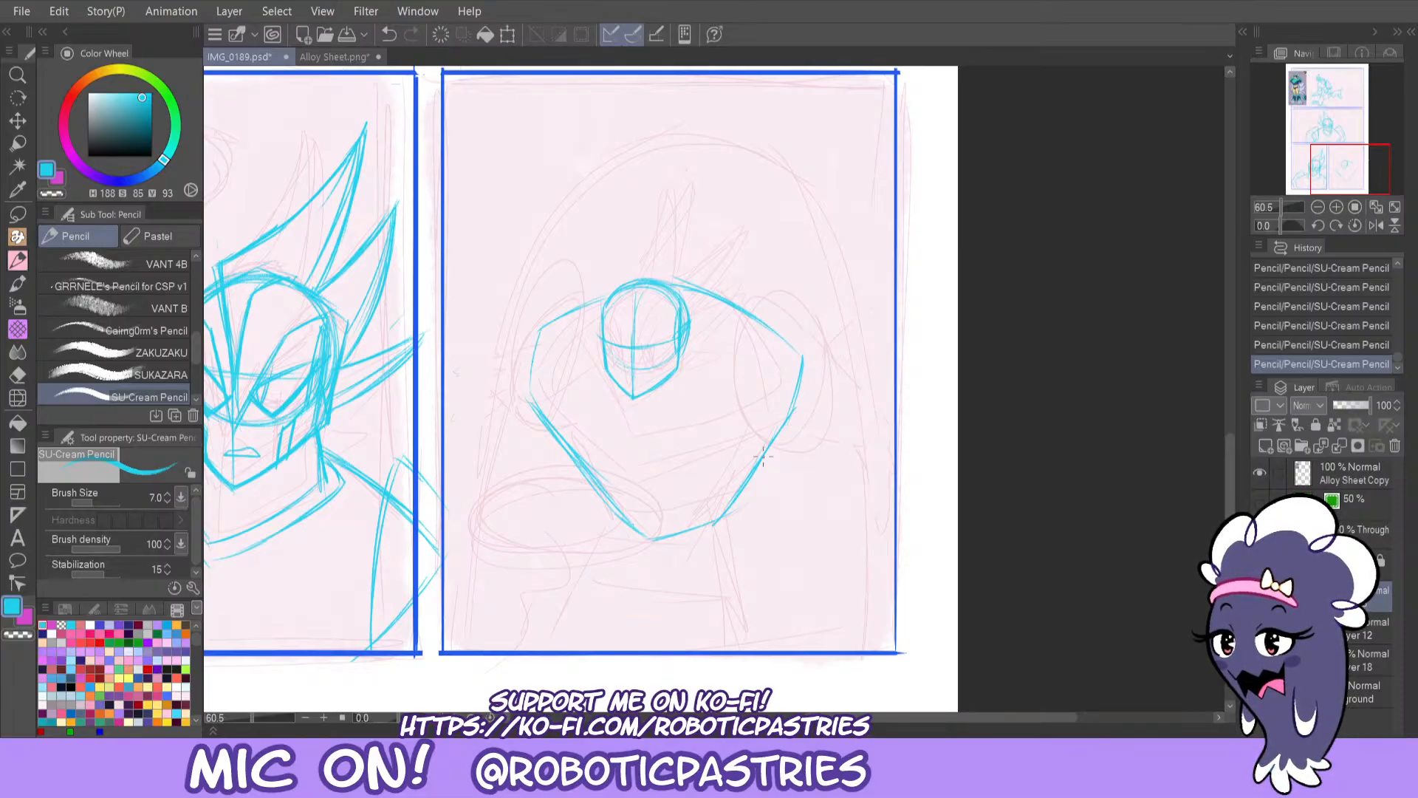
drag(763, 456, 718, 519)
key(ctrl+z)
drag(794, 420, 711, 523)
key(ctrl+z)
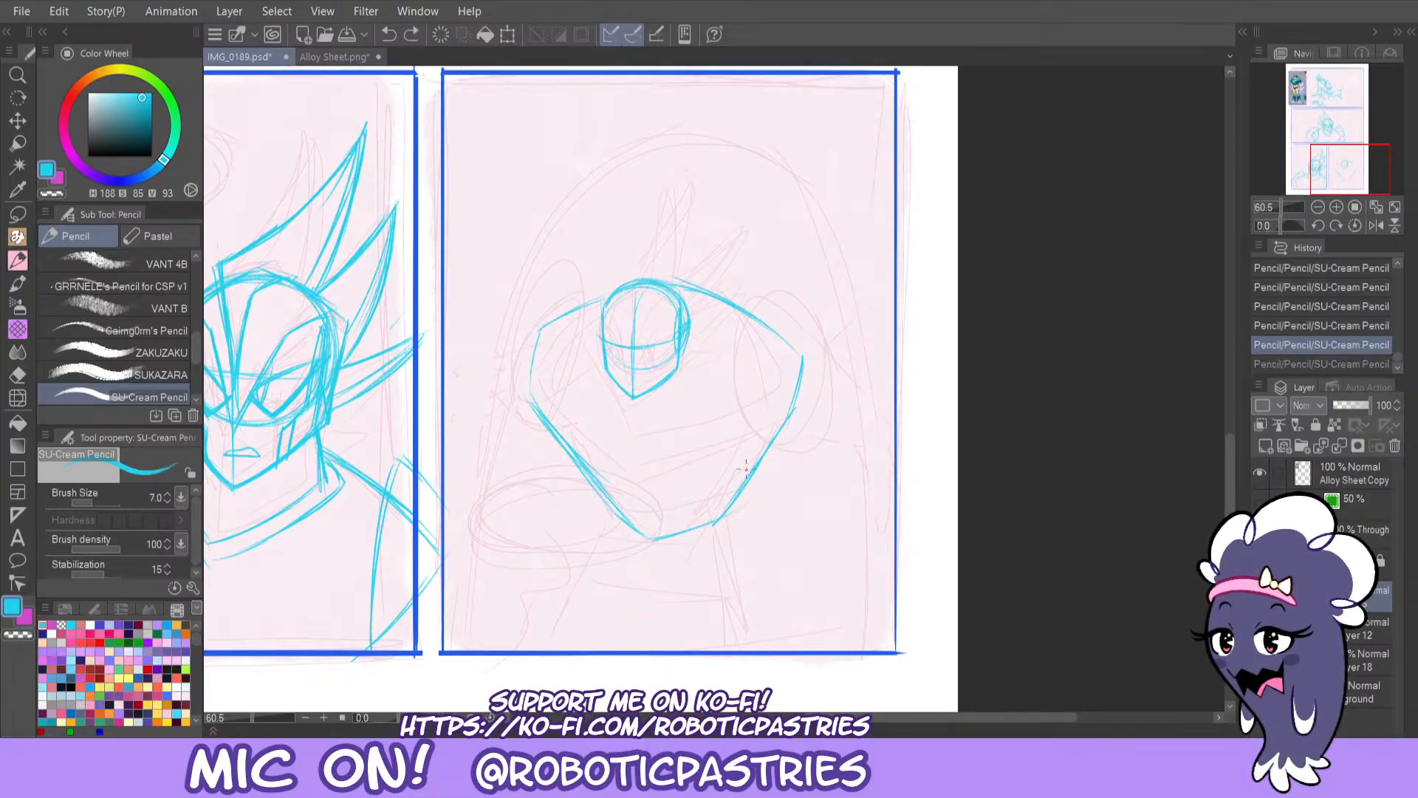
Erase the torso's bottom edge and lower right side with the Hard eraser.
key(e)
mouse_move(746, 469)
mouse_down()
mouse_move(751, 490)
mouse_move(611, 516)
mouse_move(687, 539)
mouse_move(675, 526)
mouse_up()
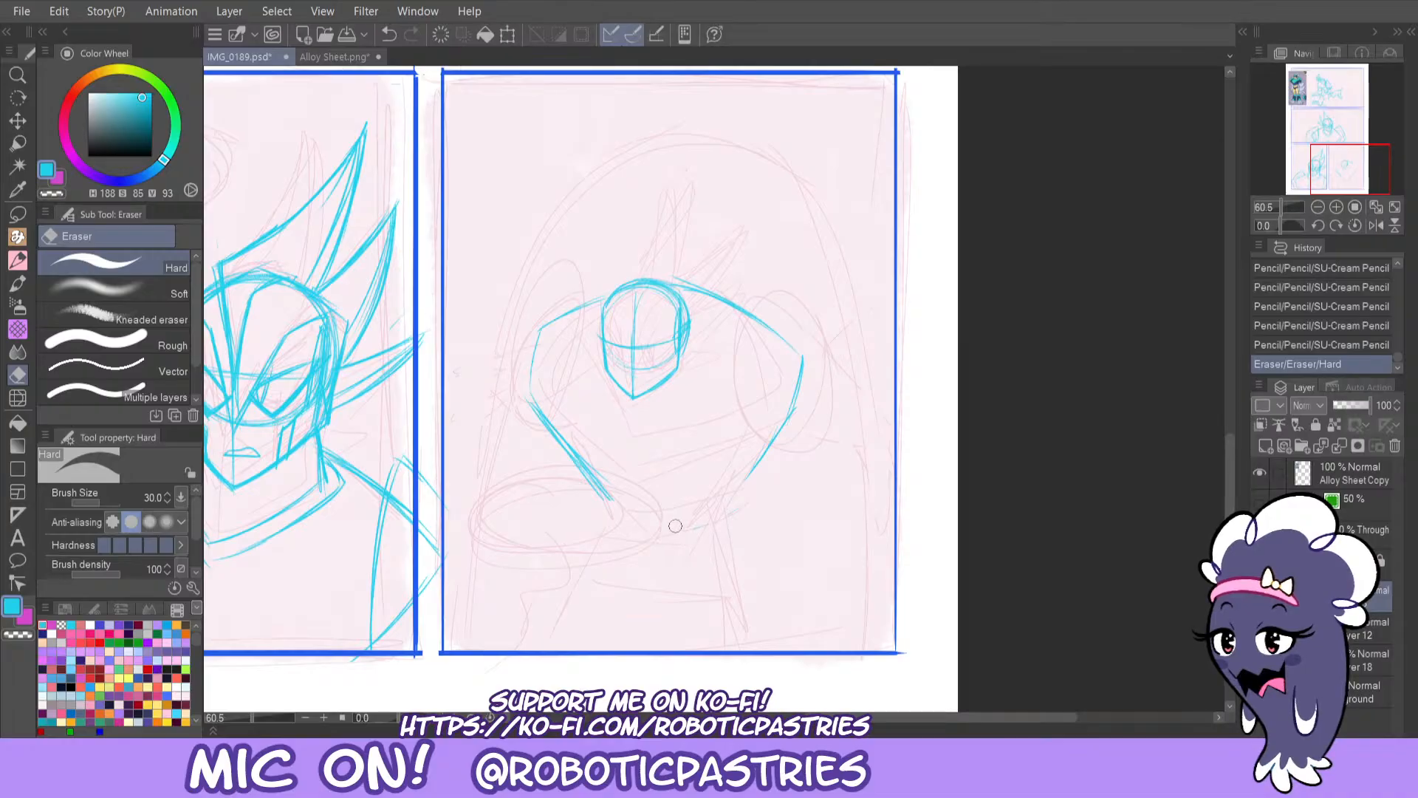
key(p)
key(w)
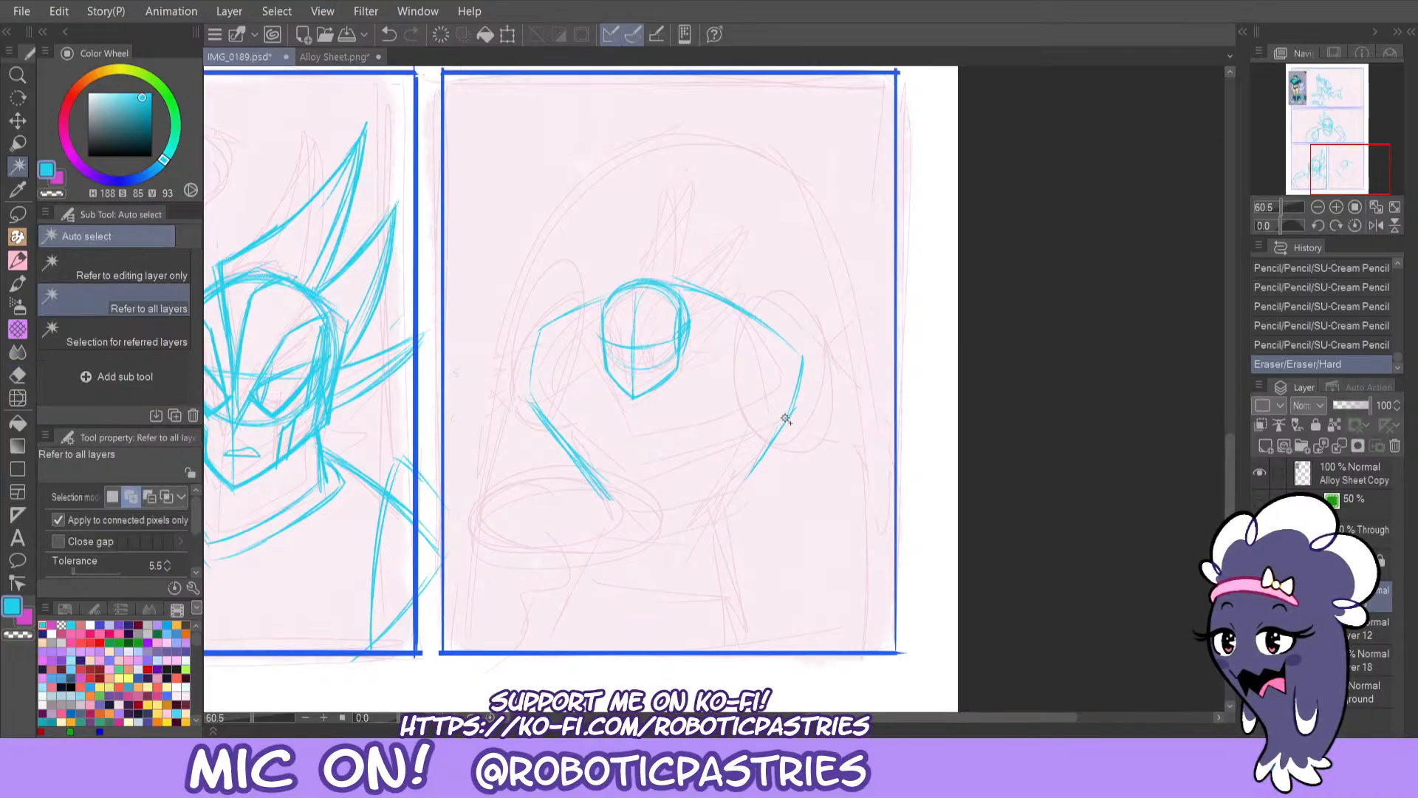
key(e)
drag(772, 448, 734, 490)
key(p)
key(p)
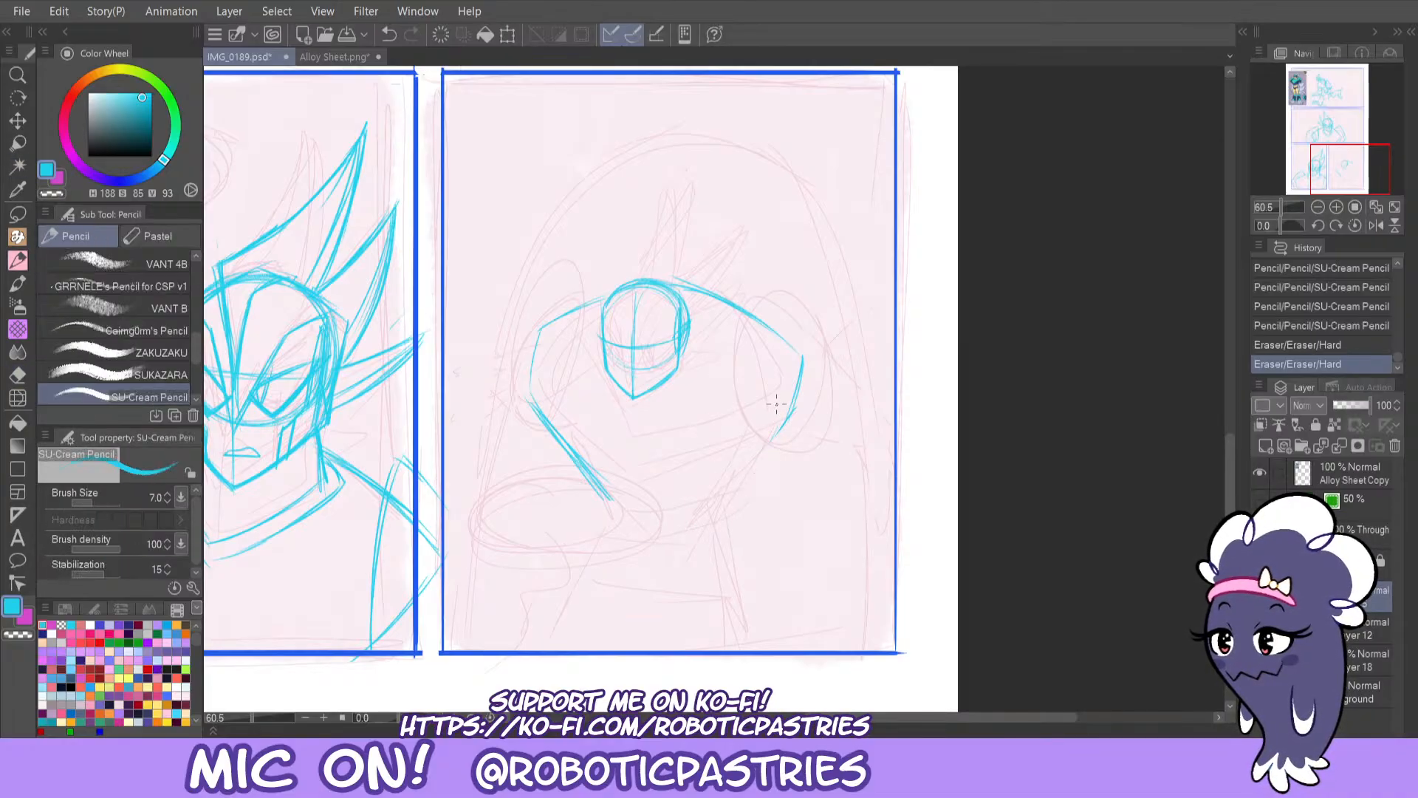
Redraw the torso's lower right side curving into the bottom edge and thin the lower left line with the eraser.
mouse_move(792, 416)
mouse_down()
mouse_move(712, 517)
mouse_move(661, 526)
mouse_up()
key(ctrl+z)
key(e)
mouse_move(534, 417)
mouse_down()
mouse_move(626, 534)
mouse_move(519, 410)
mouse_move(592, 497)
mouse_move(535, 417)
mouse_move(570, 468)
mouse_up()
drag(631, 509, 626, 507)
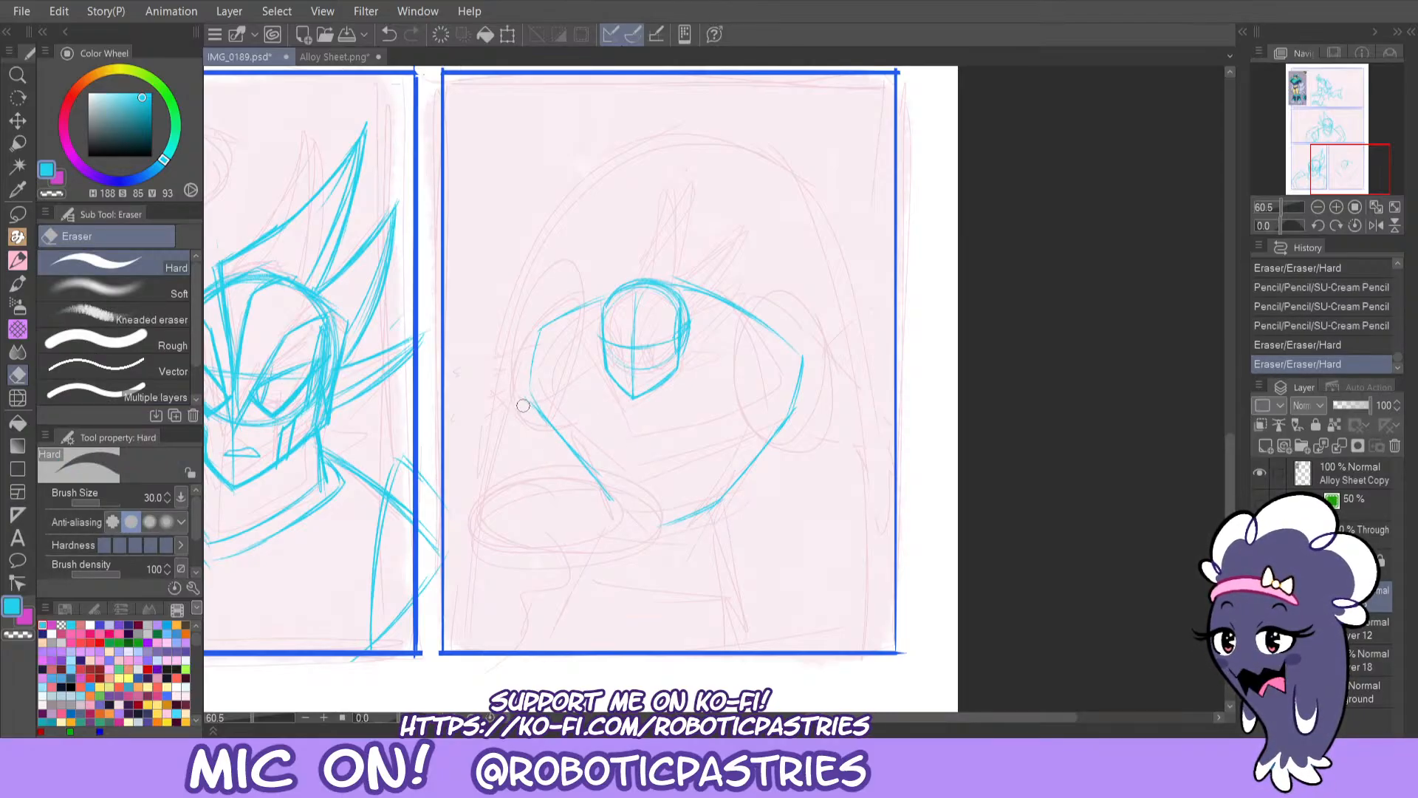
Redraw the torso's lower left side with the pencil and join it to the bottom edge in a point.
key(p)
drag(532, 403, 618, 515)
mouse_move(575, 458)
mouse_down()
mouse_move(656, 538)
mouse_move(721, 505)
mouse_up()
key(ctrl+z)
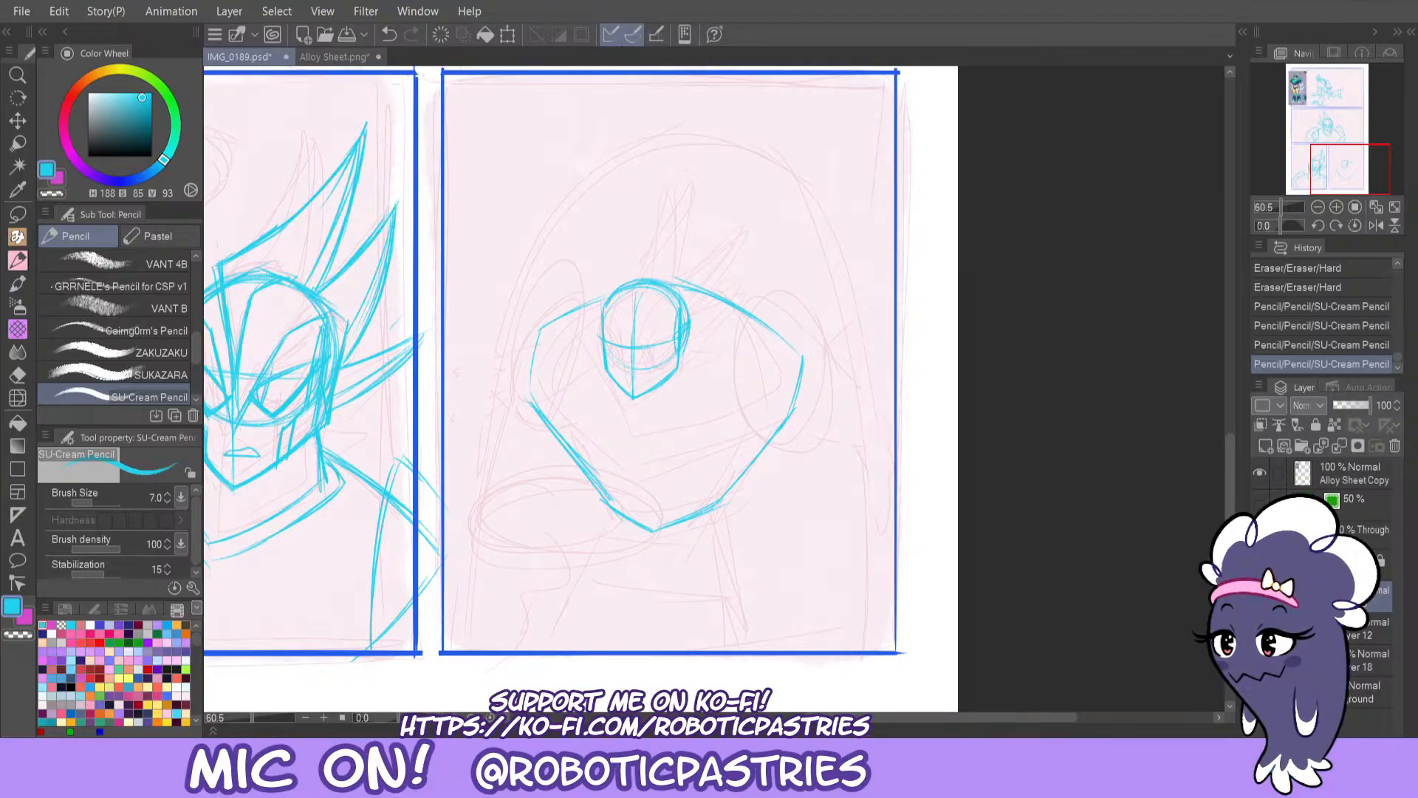
Draw an inner line parallel to the torso's pointed bottom edge on both sides, undoing surplus strokes.
alt+click(596, 480)
click(51, 625)
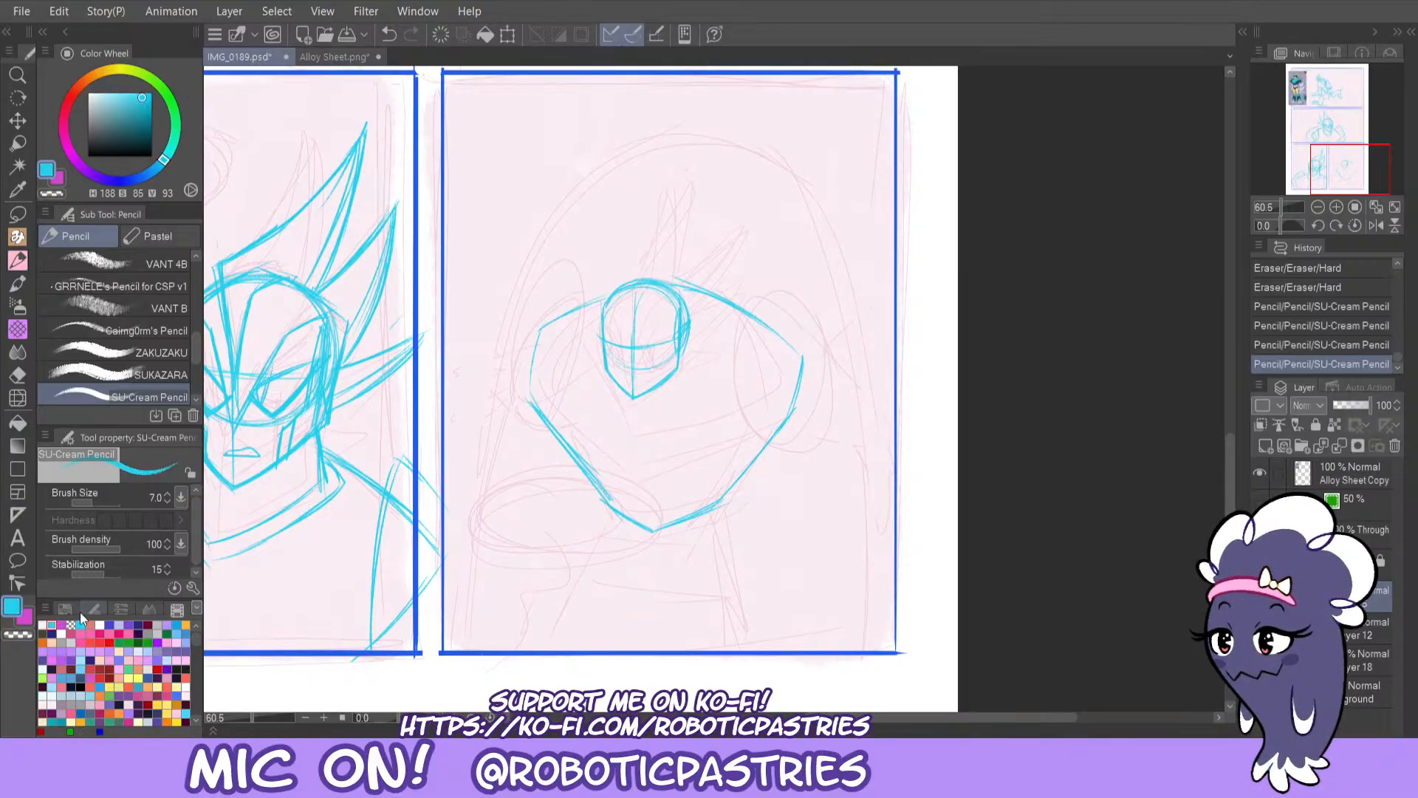
drag(592, 478, 650, 511)
key(ctrl+z)
mouse_move(605, 488)
mouse_down()
mouse_move(651, 511)
mouse_move(729, 480)
mouse_up()
key(ctrl+z)
drag(651, 511, 763, 468)
key(ctrl+z)
key(ctrl+z)
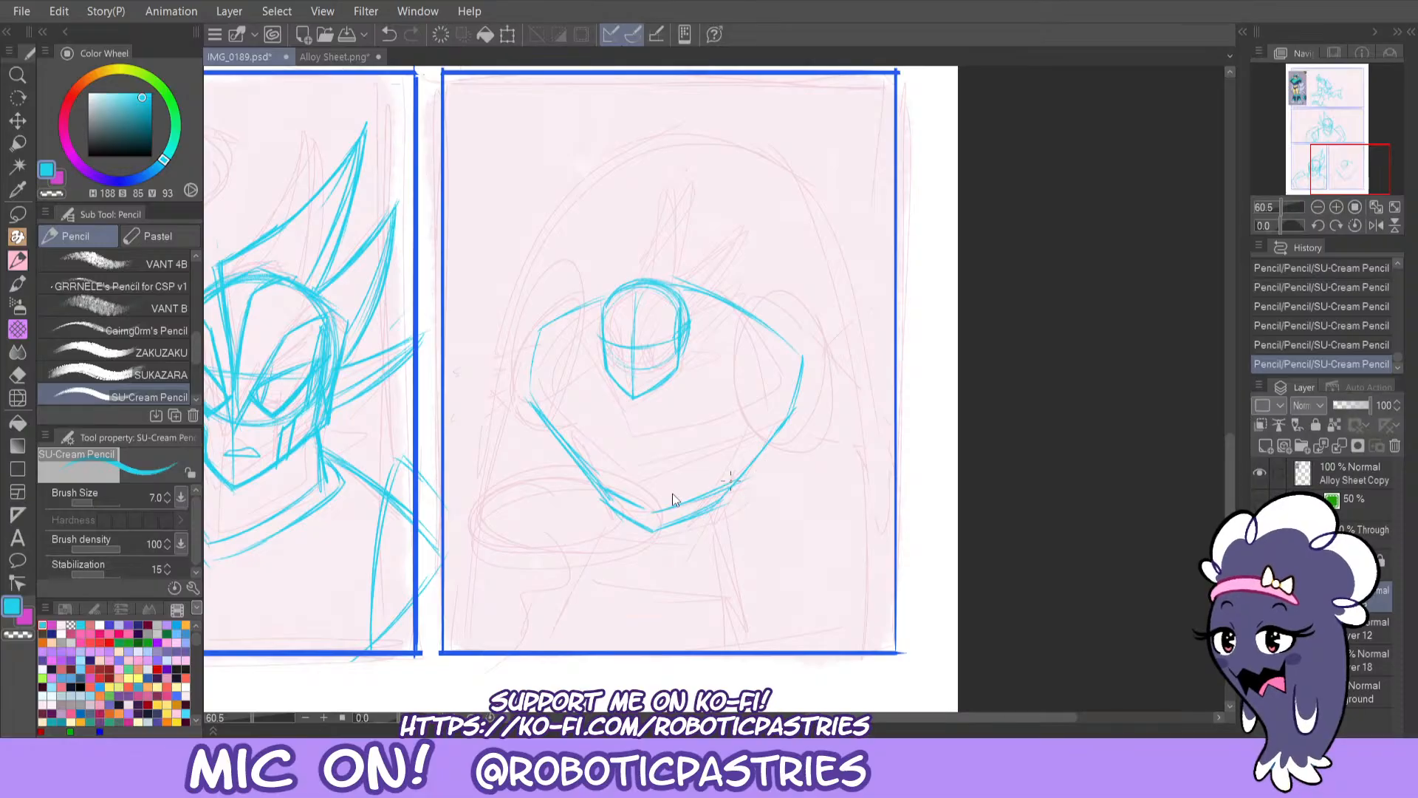
key(ctrl+z)
mouse_move(625, 501)
mouse_down()
mouse_move(653, 511)
mouse_move(592, 485)
mouse_move(651, 513)
mouse_move(764, 461)
mouse_move(730, 484)
mouse_move(745, 431)
mouse_move(787, 416)
mouse_move(724, 503)
mouse_up()
key(ctrl+z)
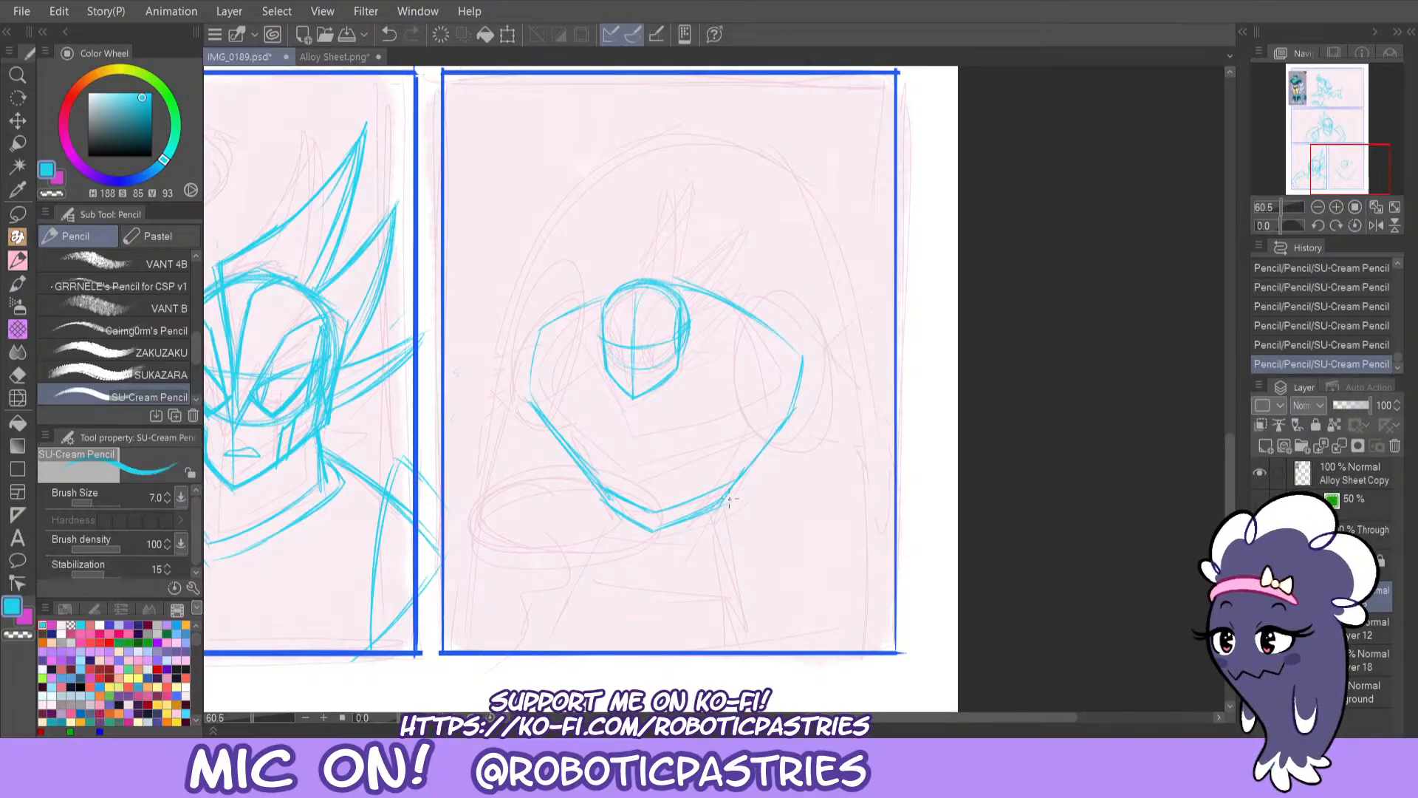
Reinforce the torso's lower right side and both shoulder lines with darker strokes.
drag(785, 421, 715, 505)
mouse_move(802, 359)
mouse_down()
mouse_move(792, 410)
mouse_move(764, 322)
mouse_up()
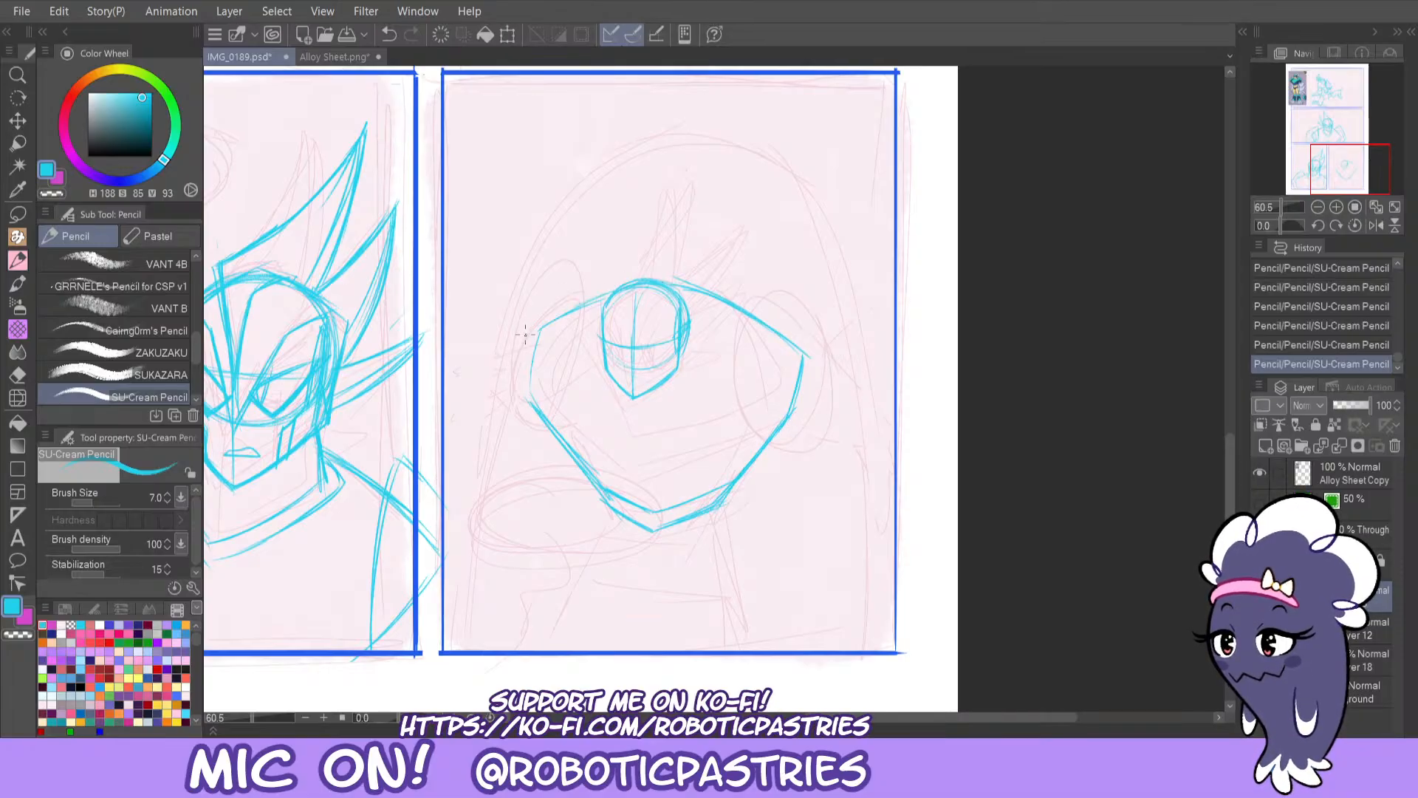
key(ctrl+z)
key(ctrl+y)
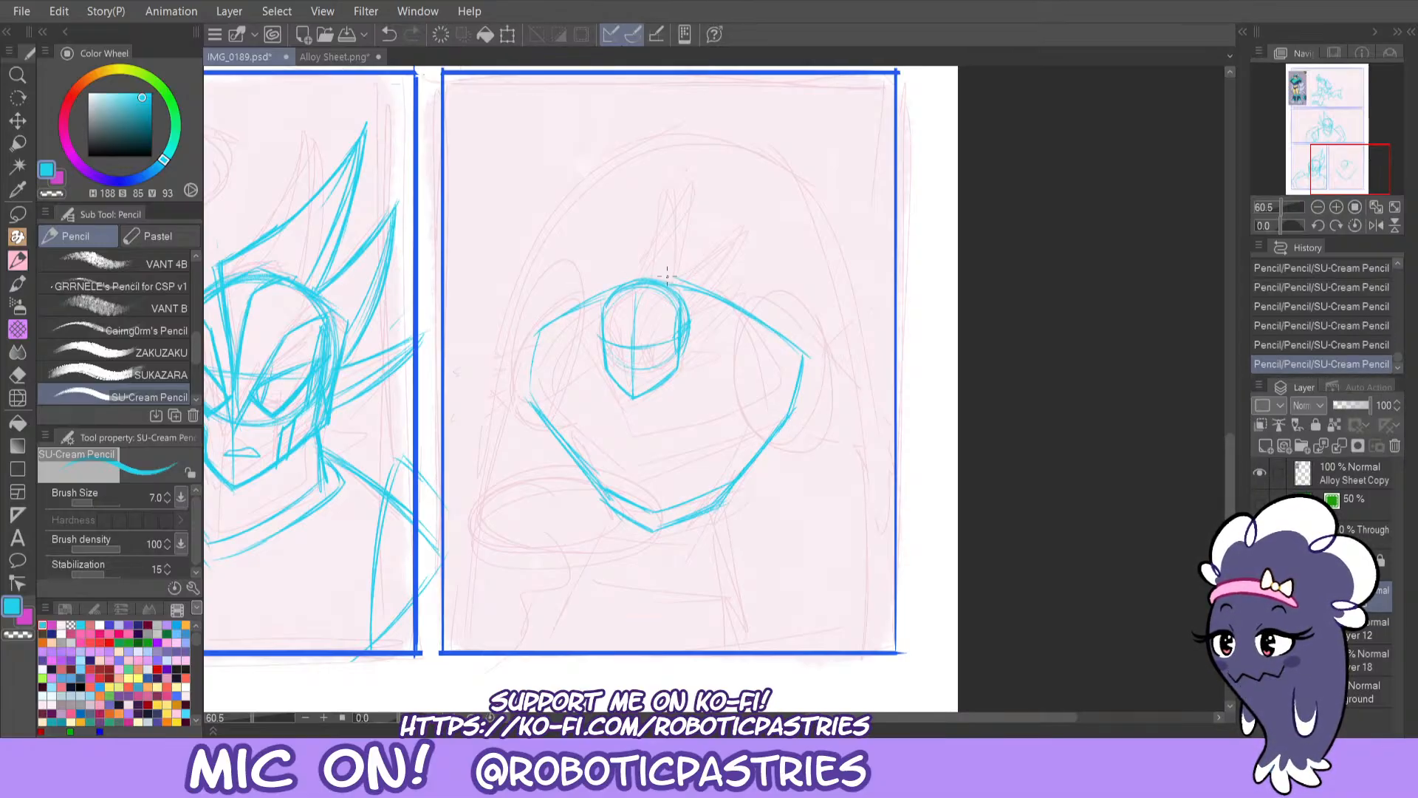
Draw a diagonal line across the torso from its left corner down toward the centre, redoing the first attempts.
mouse_move(535, 406)
mouse_down()
mouse_move(655, 478)
mouse_move(760, 429)
mouse_up()
key(ctrl+z)
key(ctrl+z)
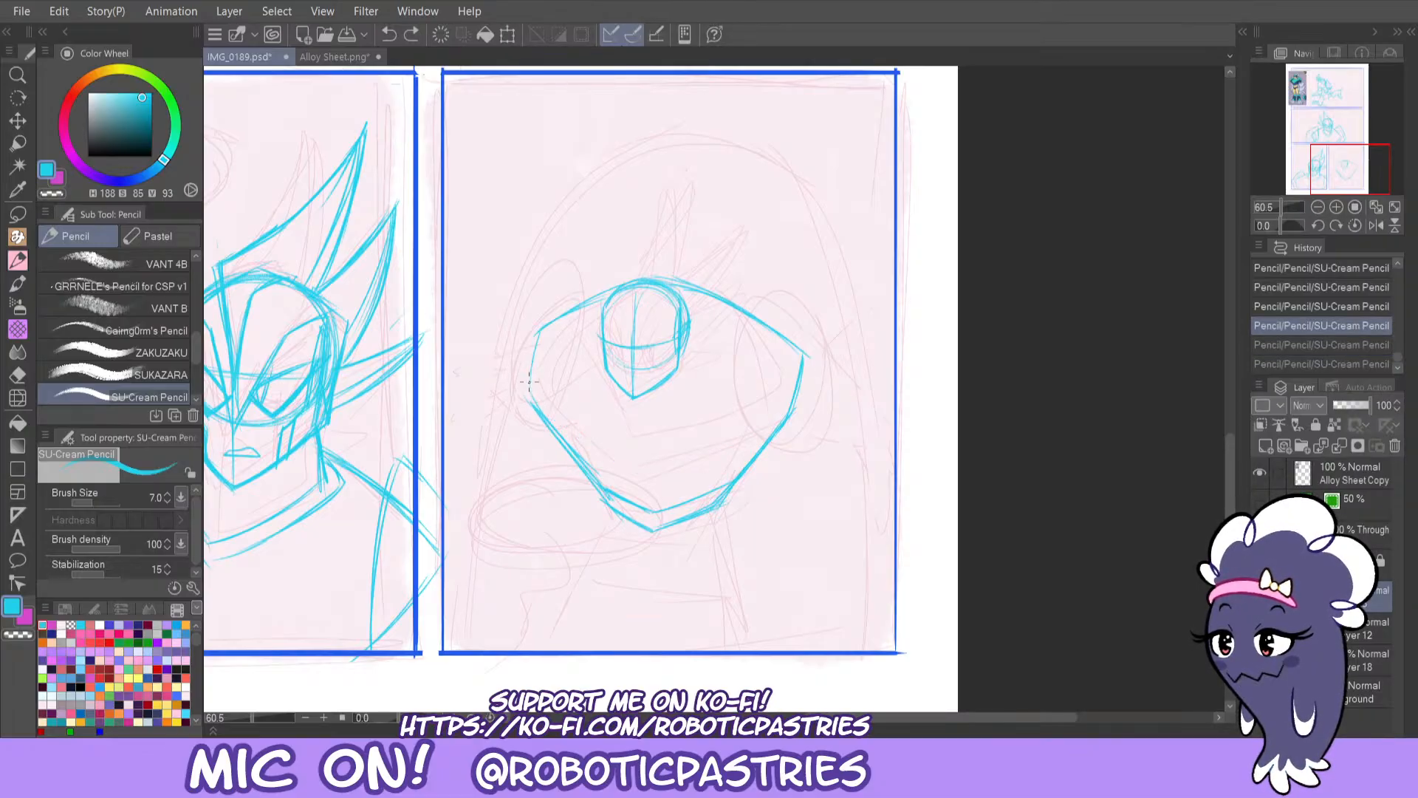
mouse_move(531, 368)
mouse_down()
mouse_move(529, 398)
mouse_move(616, 467)
mouse_up()
key(ctrl+z)
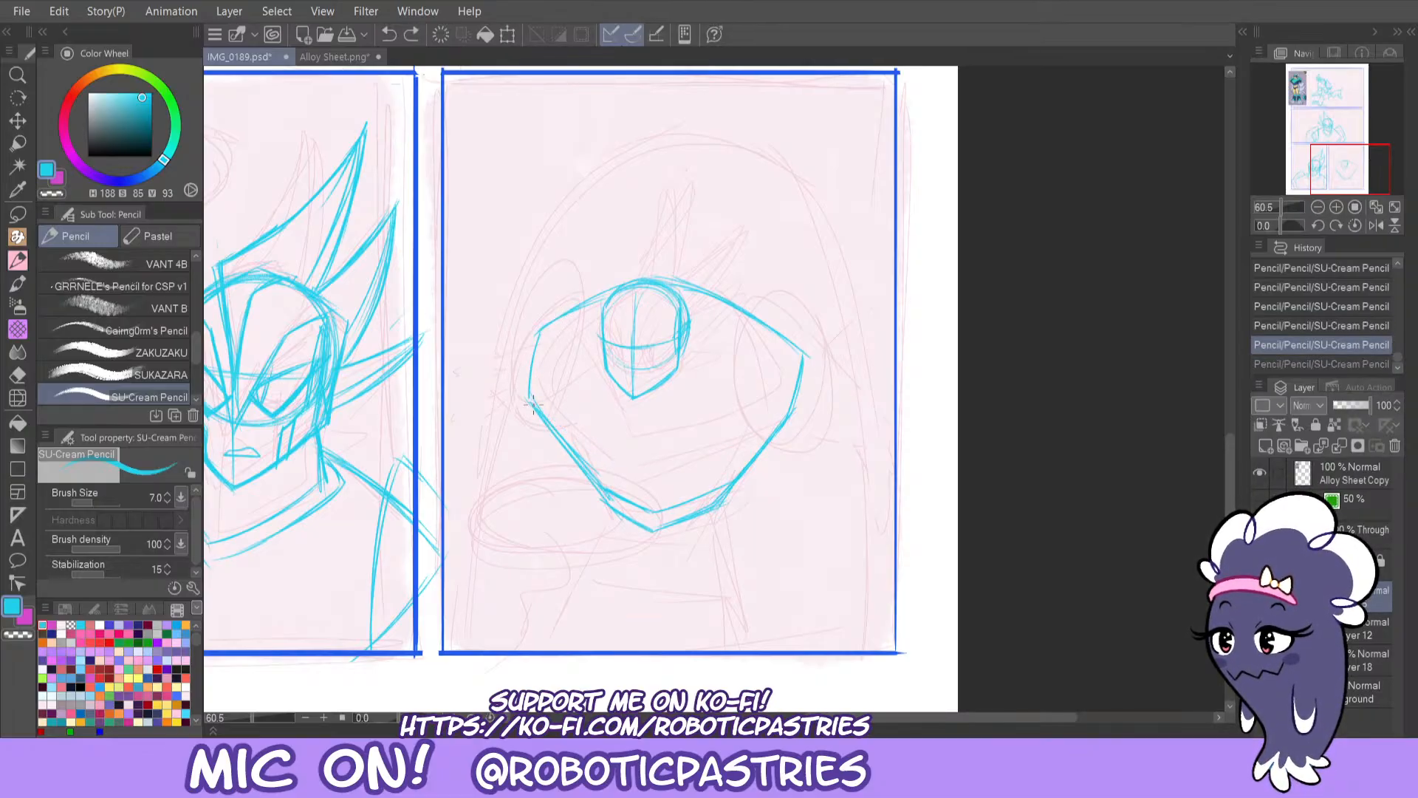
drag(529, 401, 621, 468)
drag(634, 411, 655, 545)
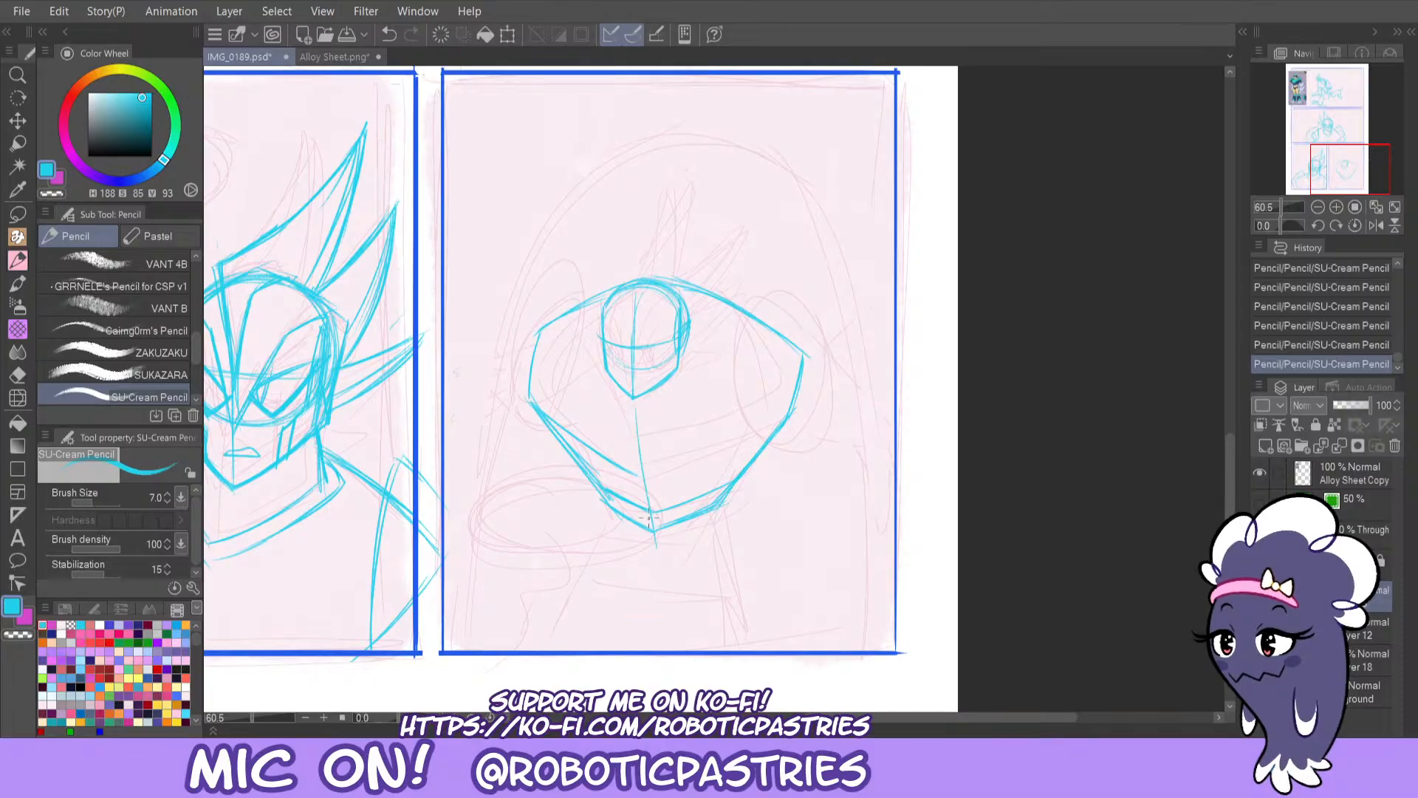
key(ctrl+z)
key(ctrl+z)
drag(635, 408, 645, 547)
key(ctrl+z)
key(ctrl+z)
key(ctrl+z)
Erase the torso's bottom tip and redraw it with a centre line running down from the chin.
key(e)
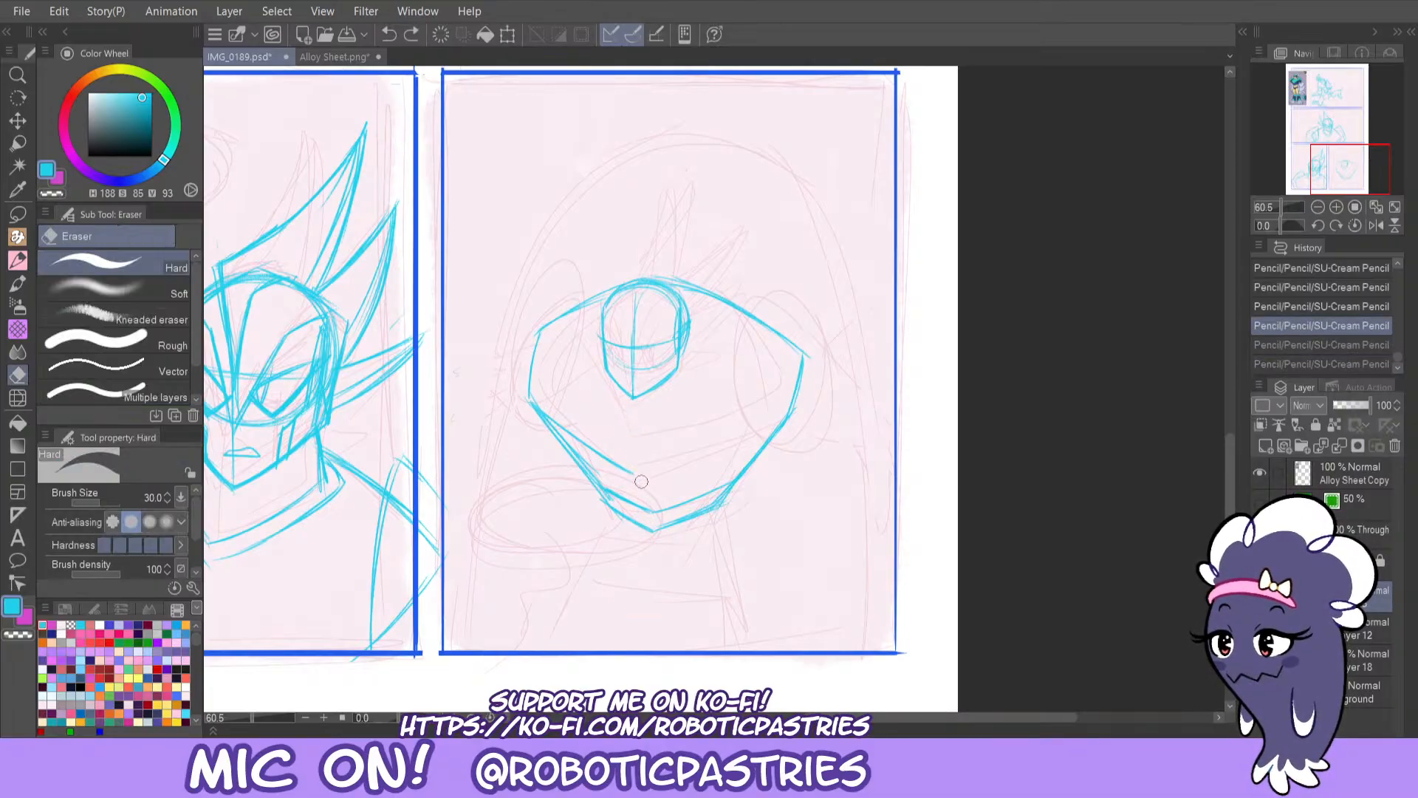
mouse_move(662, 501)
mouse_down()
mouse_move(633, 502)
mouse_move(650, 529)
mouse_up()
key(p)
mouse_move(639, 470)
mouse_down()
mouse_move(647, 399)
mouse_move(633, 464)
mouse_move(647, 526)
mouse_move(724, 502)
mouse_up()
key(ctrl+z)
key(ctrl+z)
Draw a line from the torso's centre up to its right side and add two small ovals on the centre line.
key(e)
key(p)
key(ctrl+z)
drag(634, 472, 792, 419)
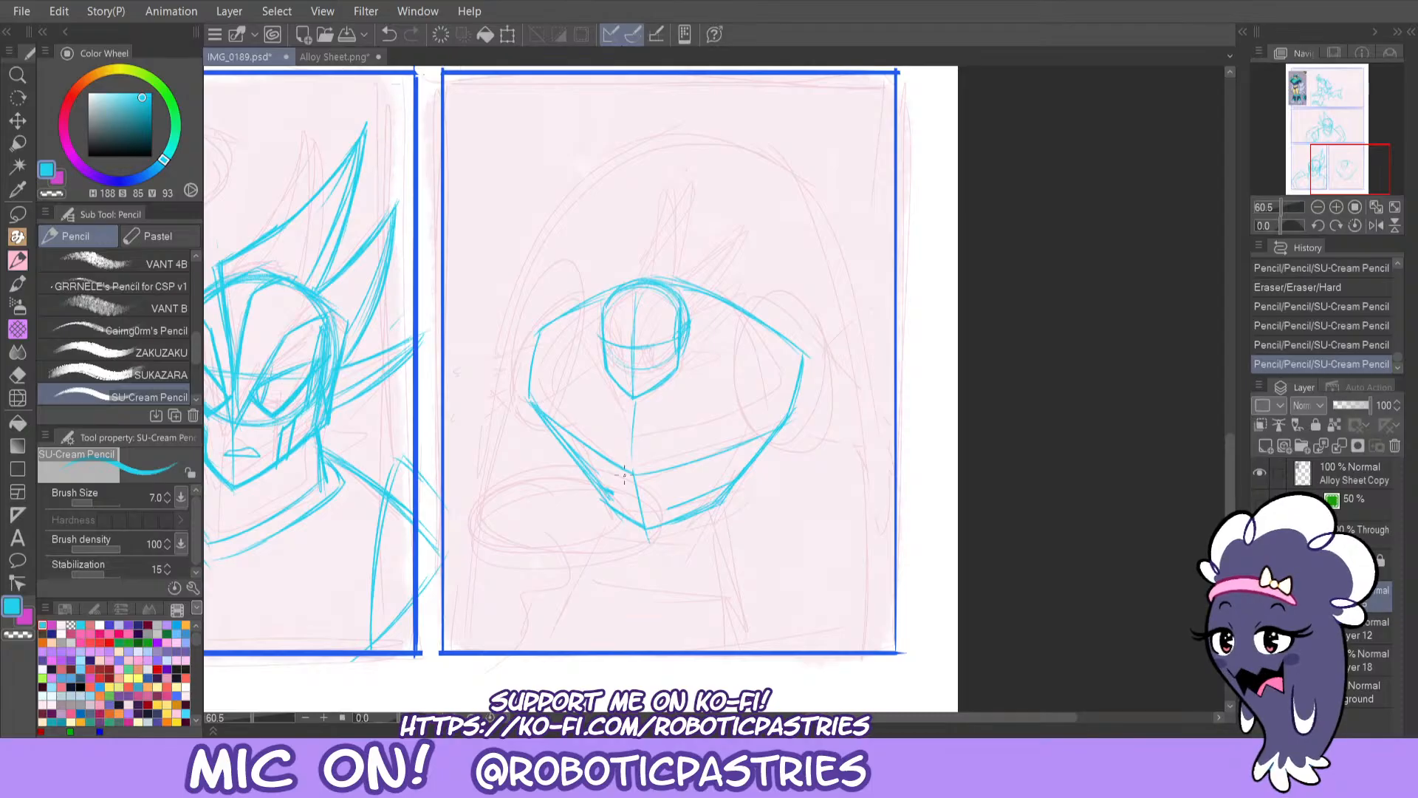
mouse_move(633, 442)
mouse_down()
mouse_move(639, 475)
mouse_move(634, 448)
mouse_move(628, 461)
mouse_up()
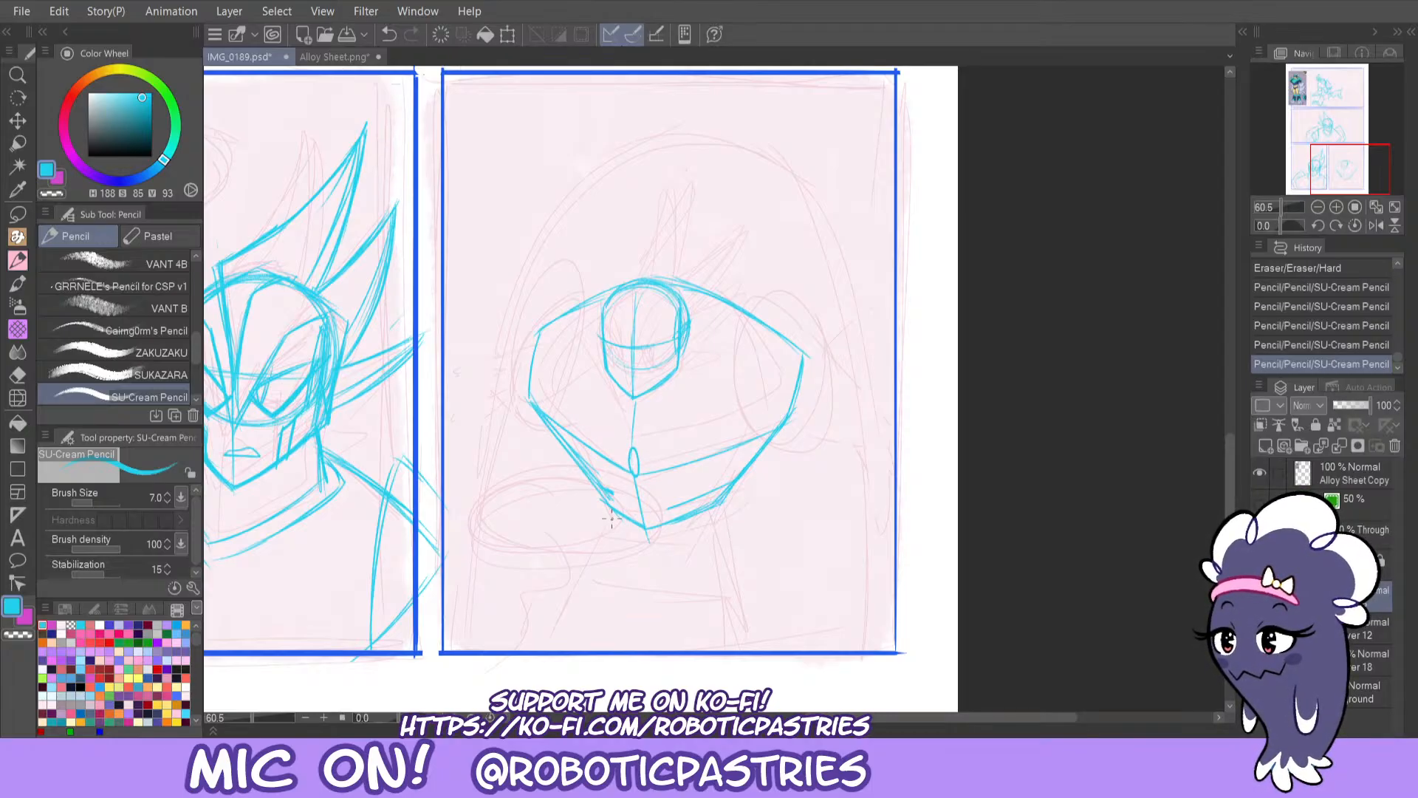
mouse_move(638, 496)
mouse_down()
mouse_move(633, 508)
mouse_move(637, 488)
mouse_up()
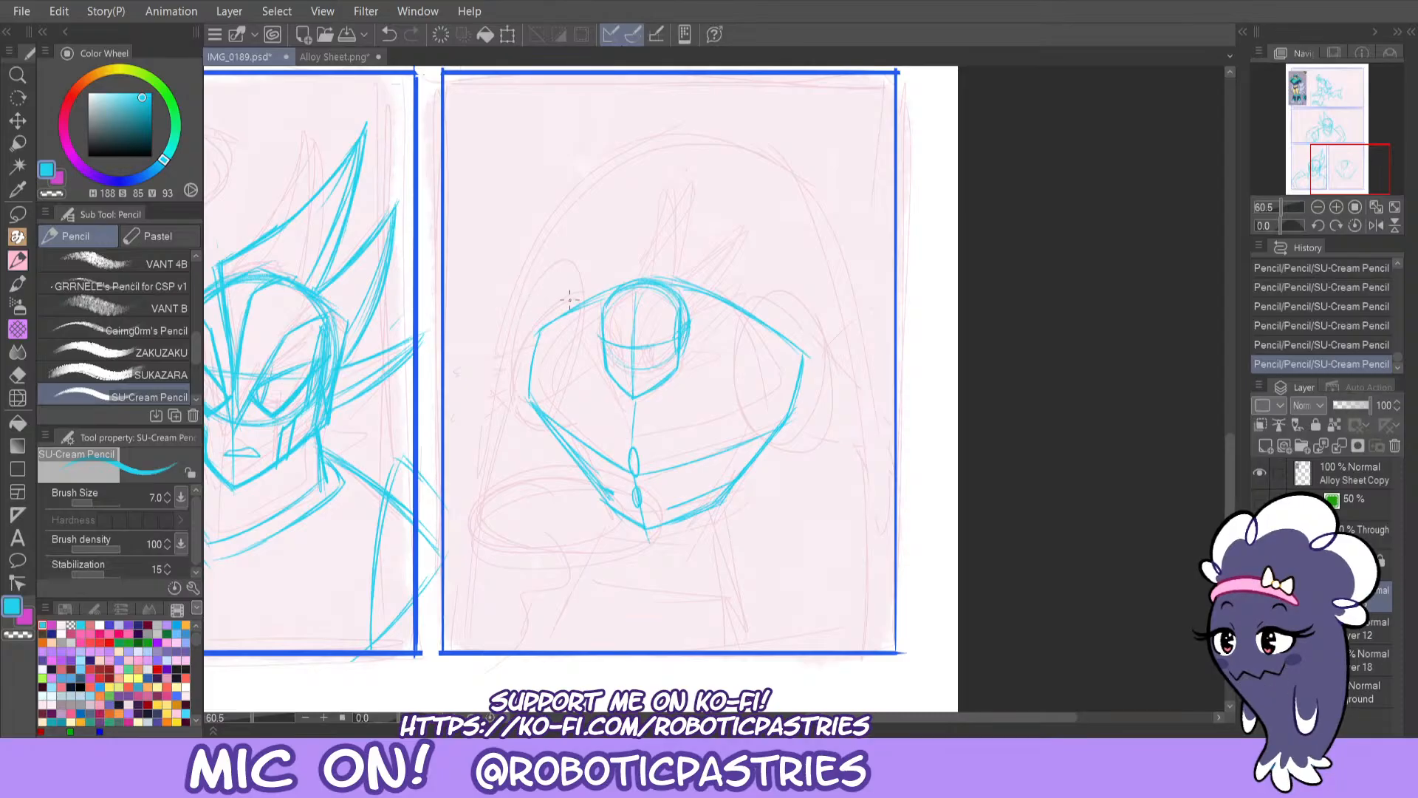
Try a steep curved line across the torso's right corner with a short arm line below, undoing the last strokes.
mouse_move(785, 305)
mouse_down()
mouse_move(758, 407)
mouse_move(805, 489)
mouse_up()
drag(769, 351, 757, 420)
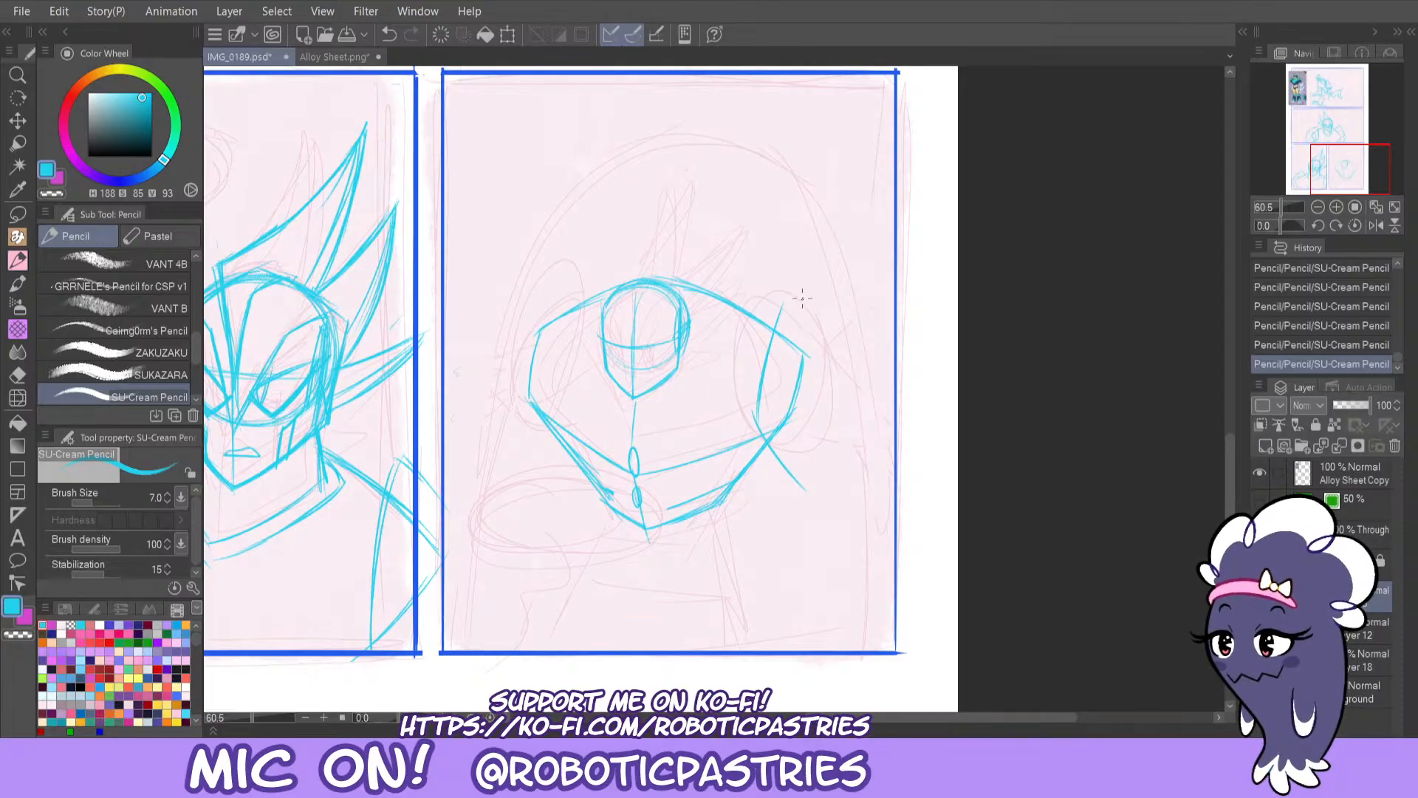
key(ctrl+z)
key(ctrl+z)
key(ctrl+z)
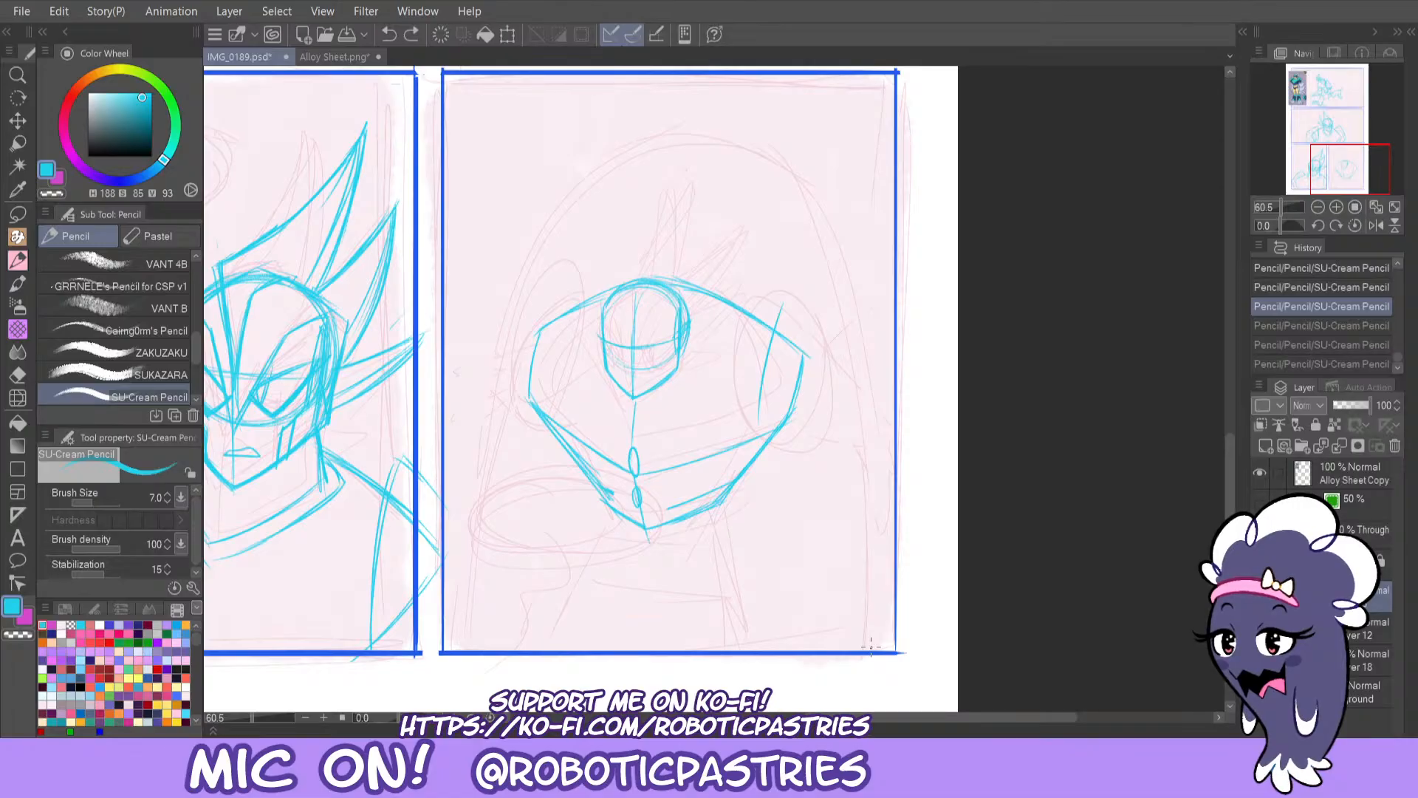
Paste the crouching robot reference, move it to the second panel's upper right corner, and return to pencil sketching on Layer 5.
key(ctrl+v)
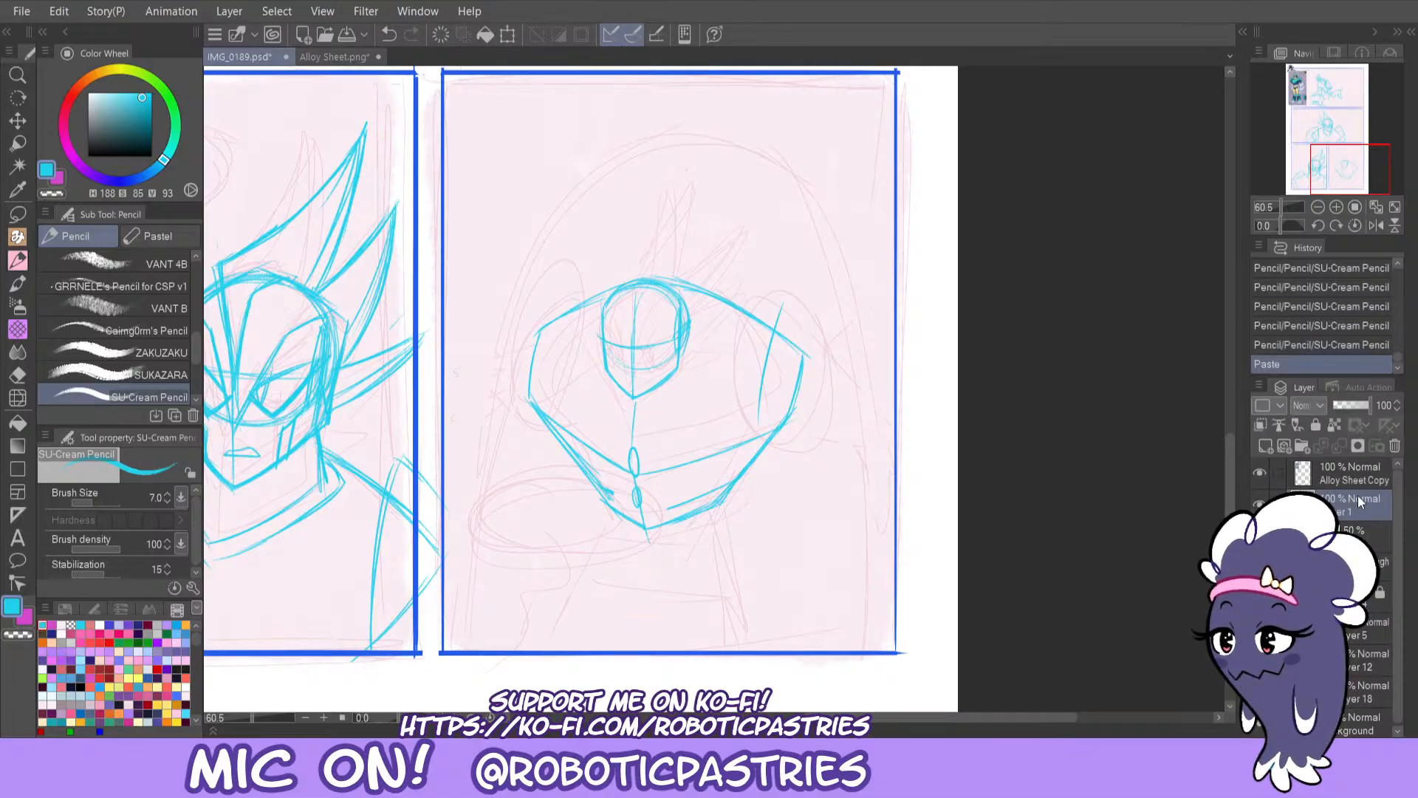
key(k)
drag(559, 512, 636, 564)
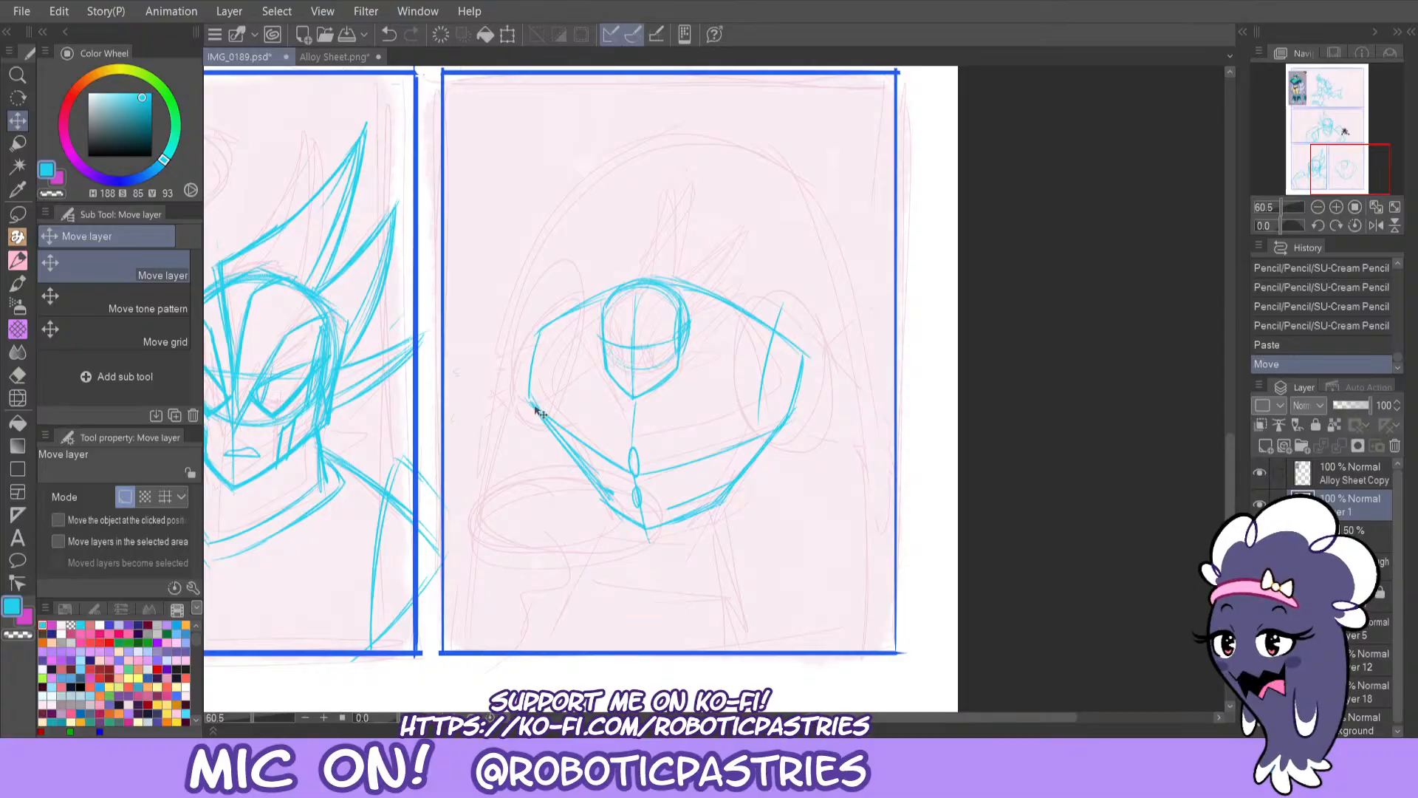
drag(620, 362, 544, 510)
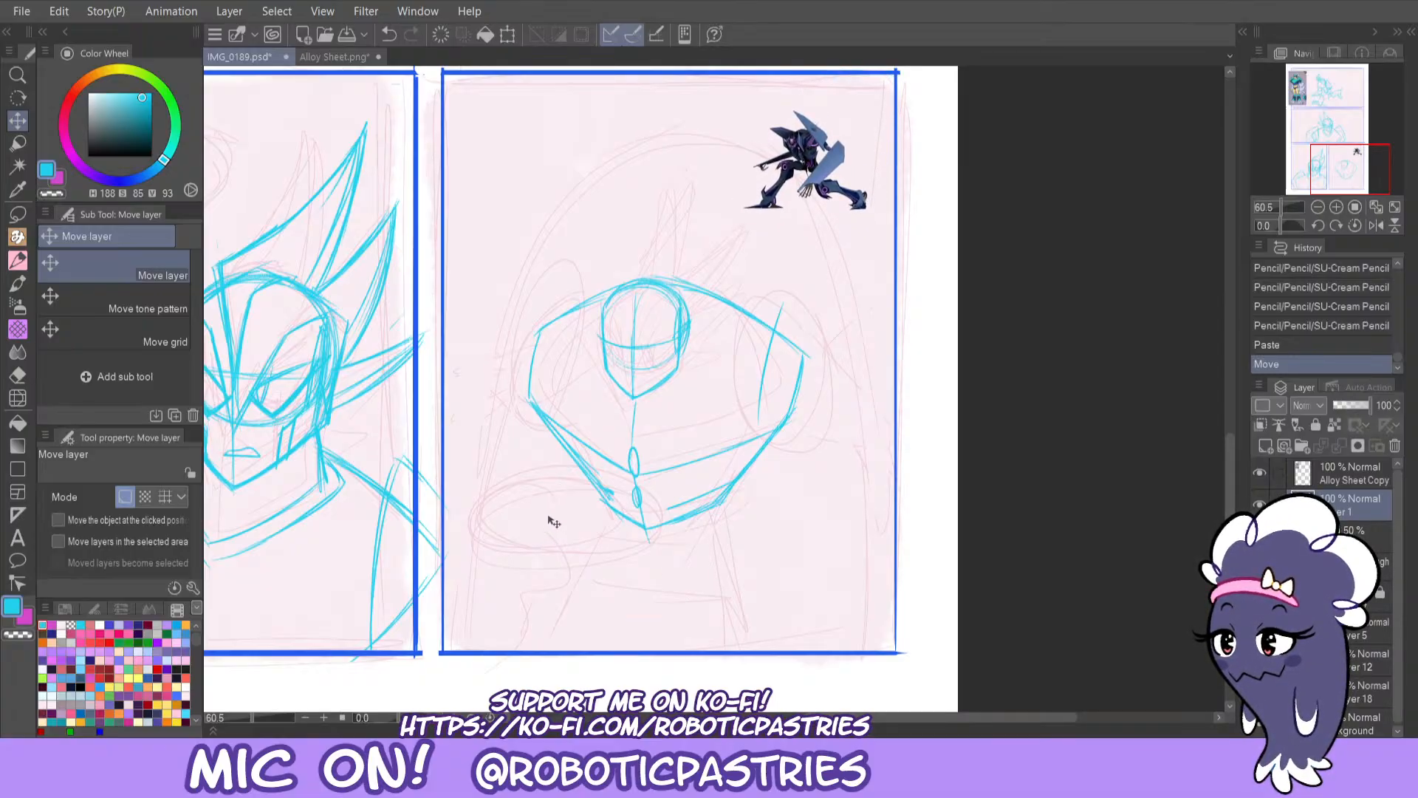
click(1368, 629)
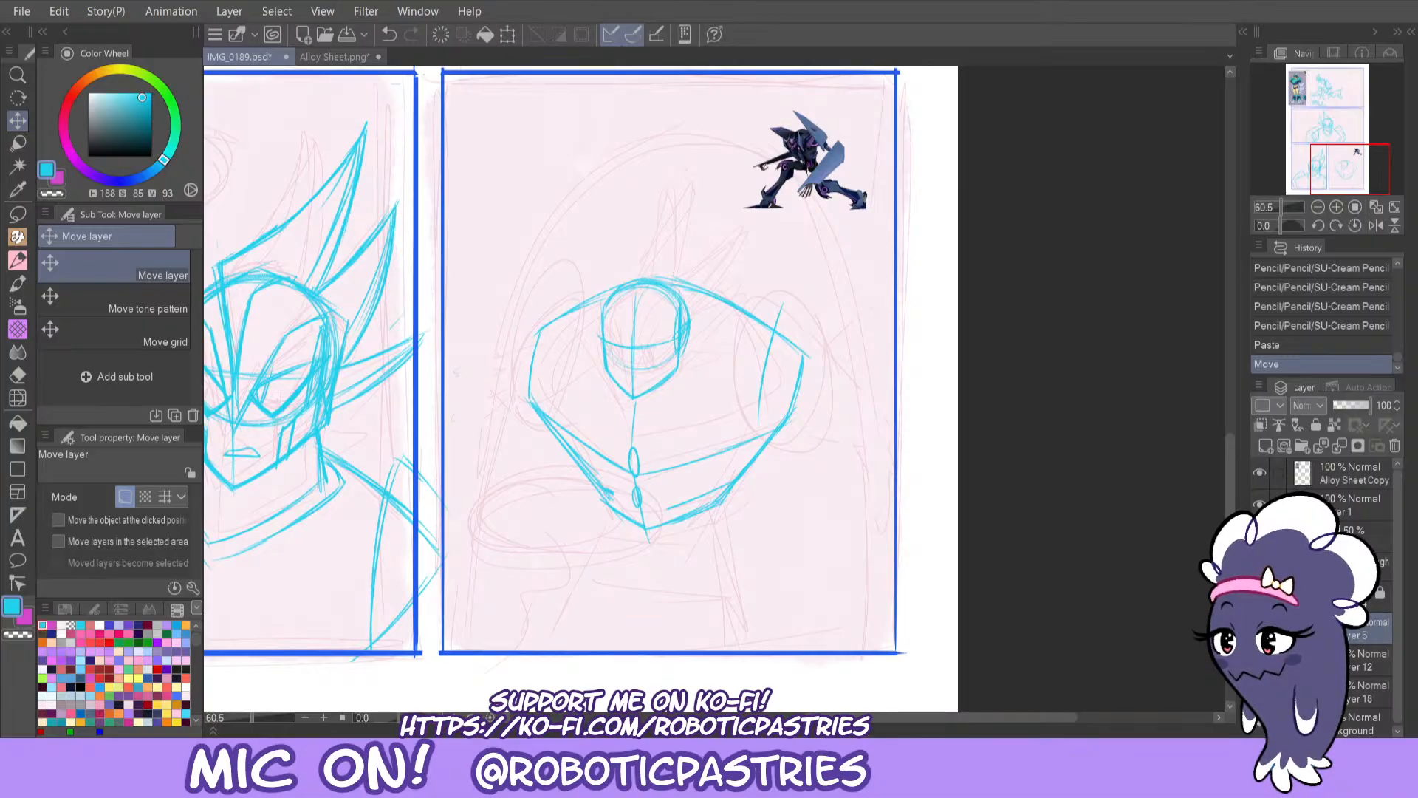
key(p)
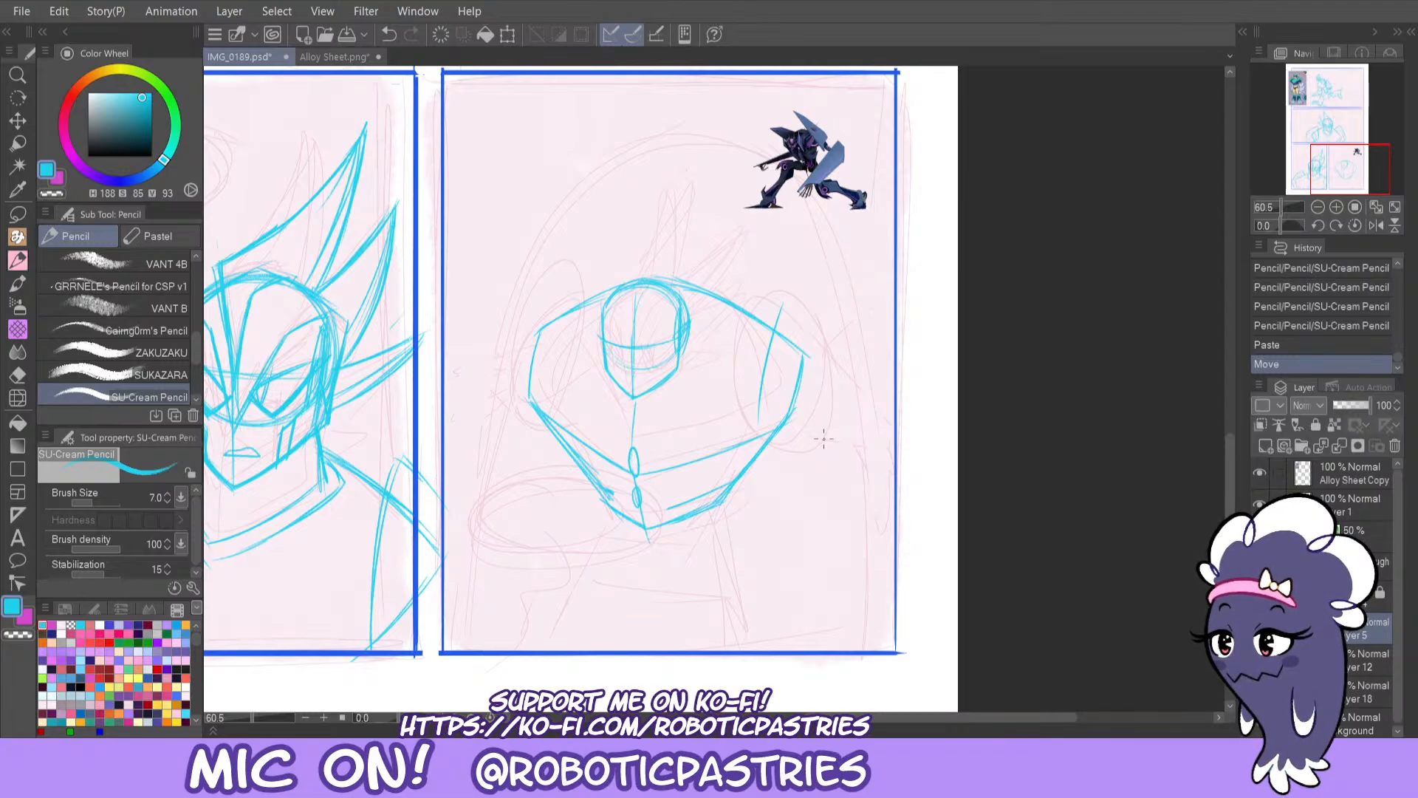
Try a clawed hand and forearm lines at the panel's edge below the robot reference, checking them in a mirrored view.
mouse_move(857, 488)
mouse_down()
mouse_move(878, 521)
mouse_move(863, 473)
mouse_move(894, 470)
mouse_move(864, 467)
mouse_move(898, 485)
mouse_move(890, 526)
mouse_move(911, 497)
mouse_move(860, 488)
mouse_move(868, 464)
mouse_move(818, 493)
mouse_move(856, 503)
mouse_up()
click(1375, 226)
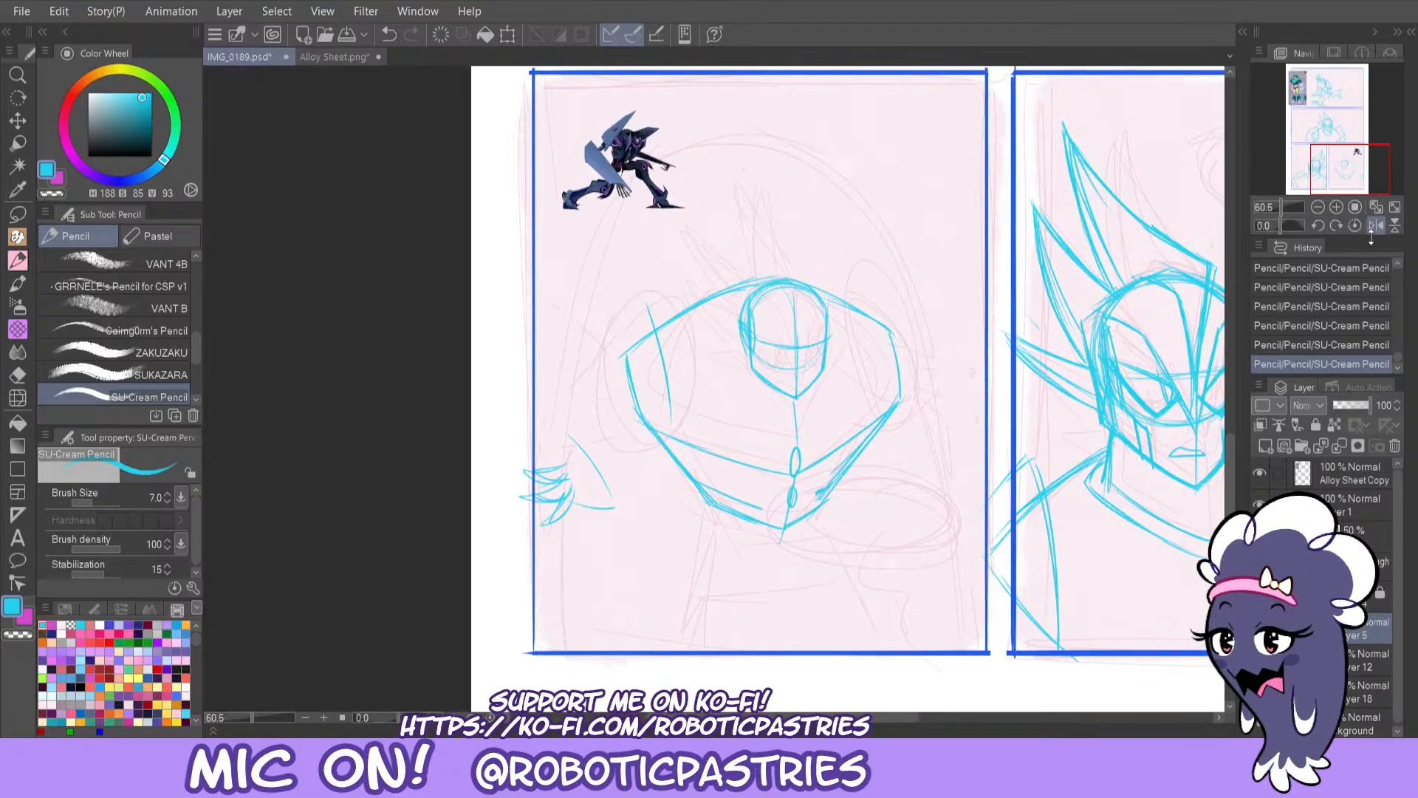
key(ctrl+z)
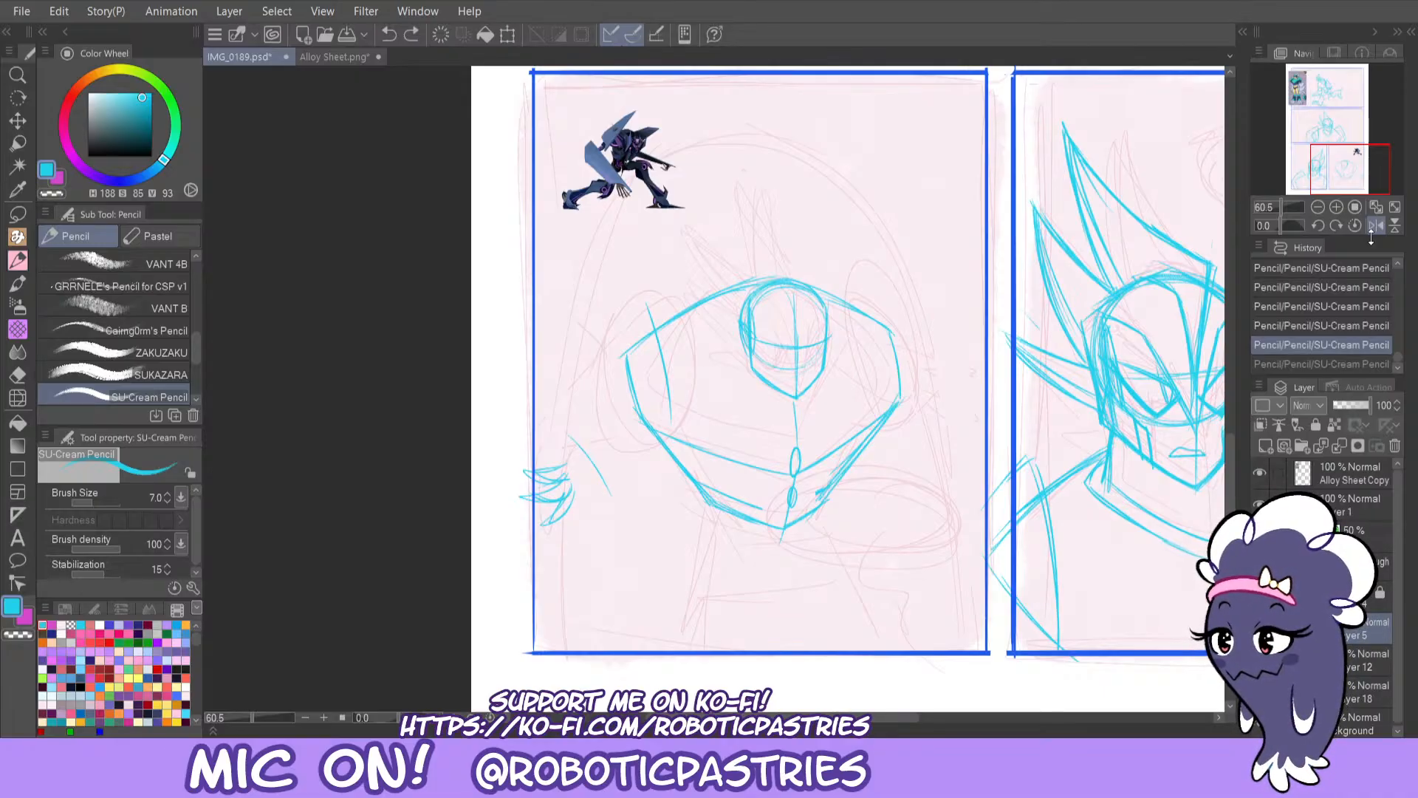
key(ctrl+z)
key(ctrl+z)
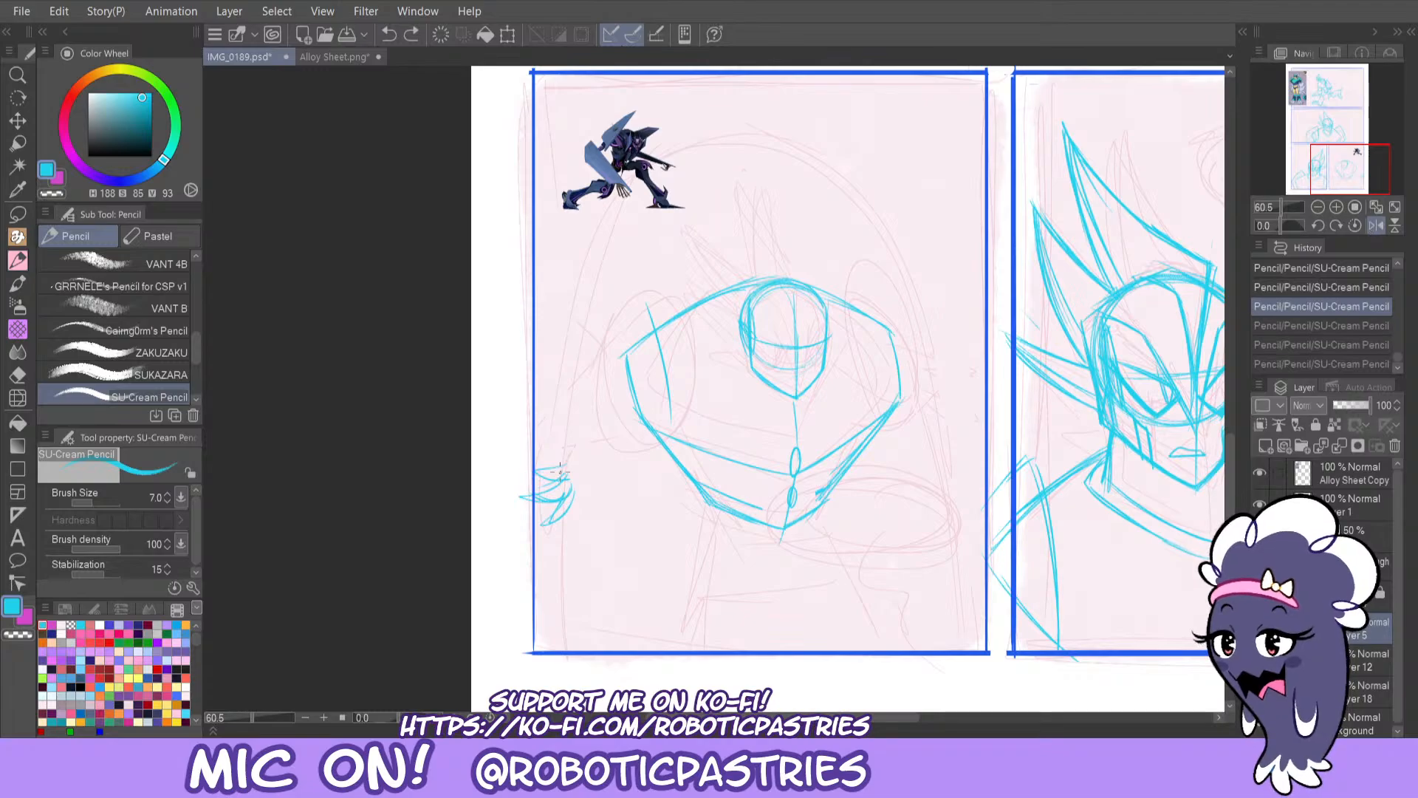
key(e)
mouse_move(528, 470)
mouse_down()
mouse_move(565, 452)
mouse_move(532, 492)
mouse_move(551, 486)
mouse_up()
key(p)
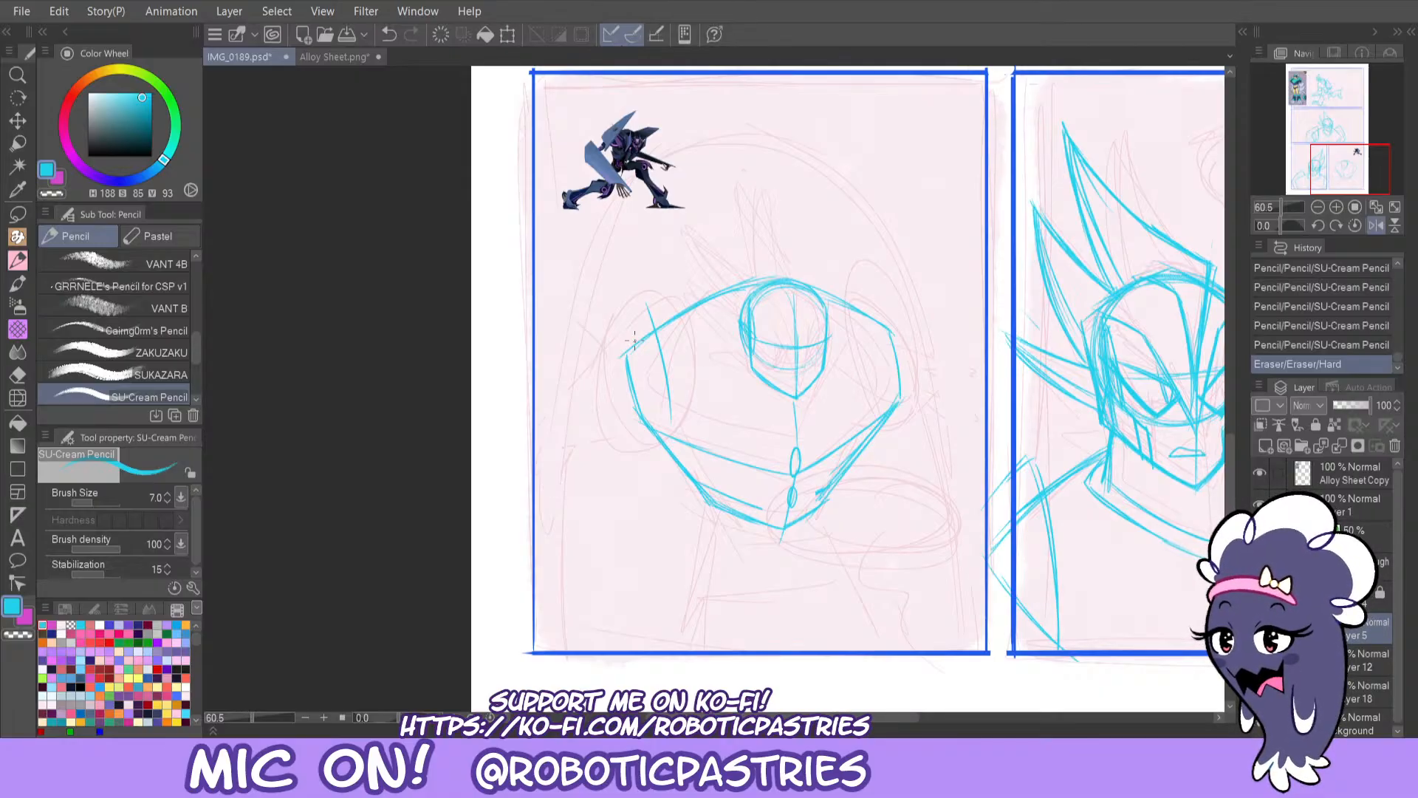
key(ctrl+z)
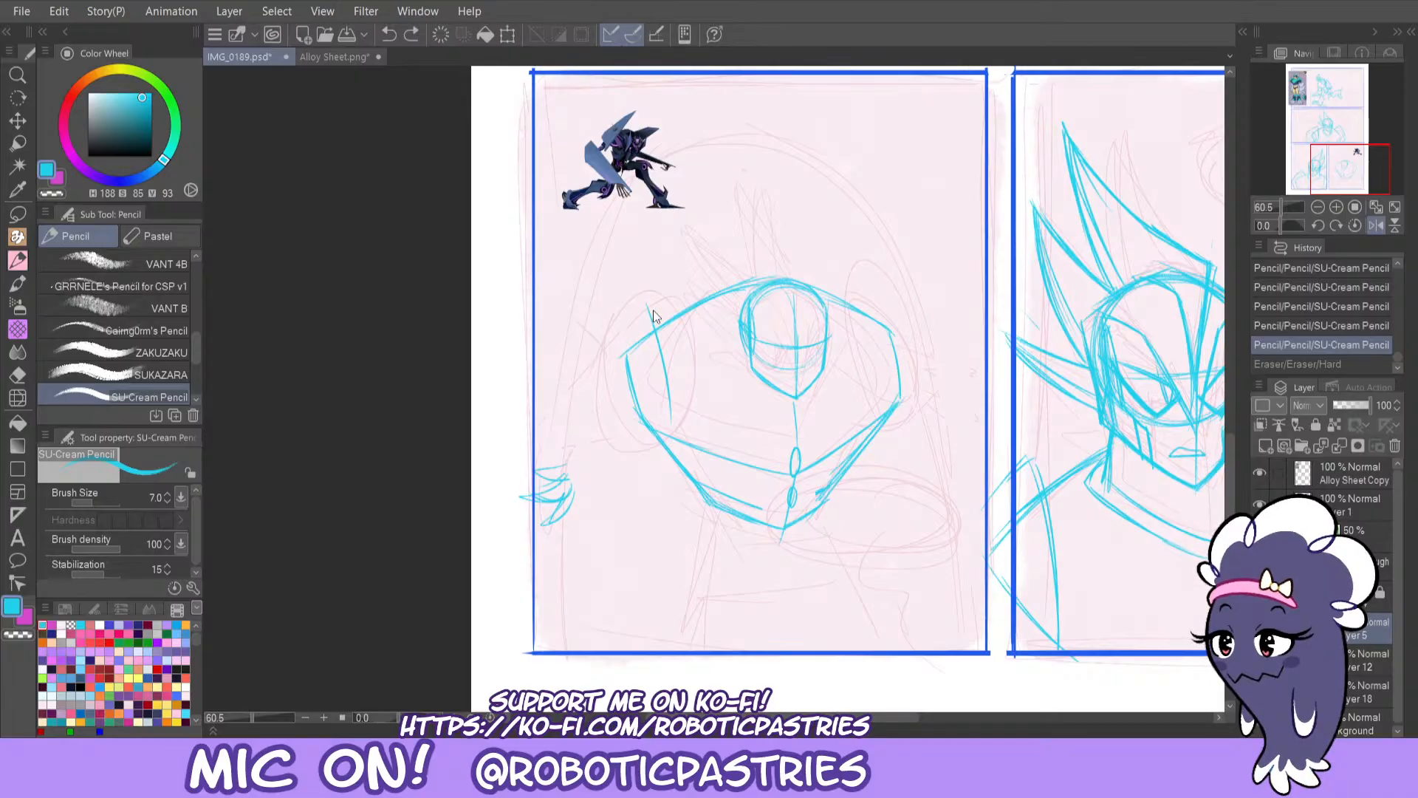
Erase the loose curve at the torso's corner below the robot reference and sketch a large shoulder pad outline there.
key(e)
mouse_move(647, 303)
mouse_down()
mouse_move(669, 418)
mouse_move(668, 386)
mouse_up()
key(p)
key(p)
mouse_move(707, 319)
mouse_down()
mouse_move(600, 340)
mouse_move(567, 415)
mouse_up()
drag(604, 339, 570, 402)
key(ctrl+z)
mouse_move(598, 335)
mouse_down()
mouse_move(568, 411)
mouse_move(708, 322)
mouse_move(690, 430)
mouse_move(619, 435)
mouse_move(699, 430)
mouse_up()
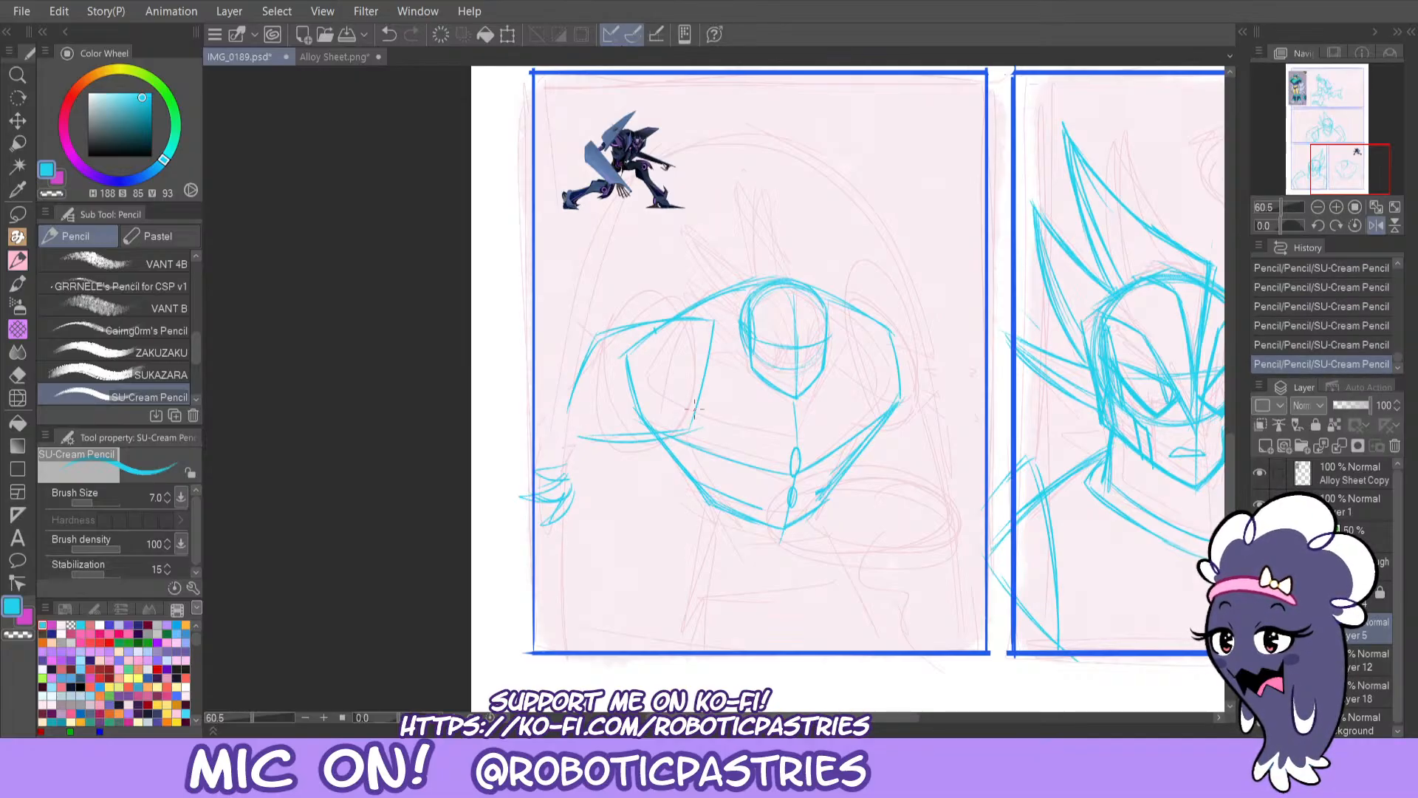
key(ctrl+z)
key(ctrl+z)
mouse_move(577, 440)
mouse_down()
mouse_move(704, 427)
mouse_move(682, 441)
mouse_move(715, 320)
mouse_up()
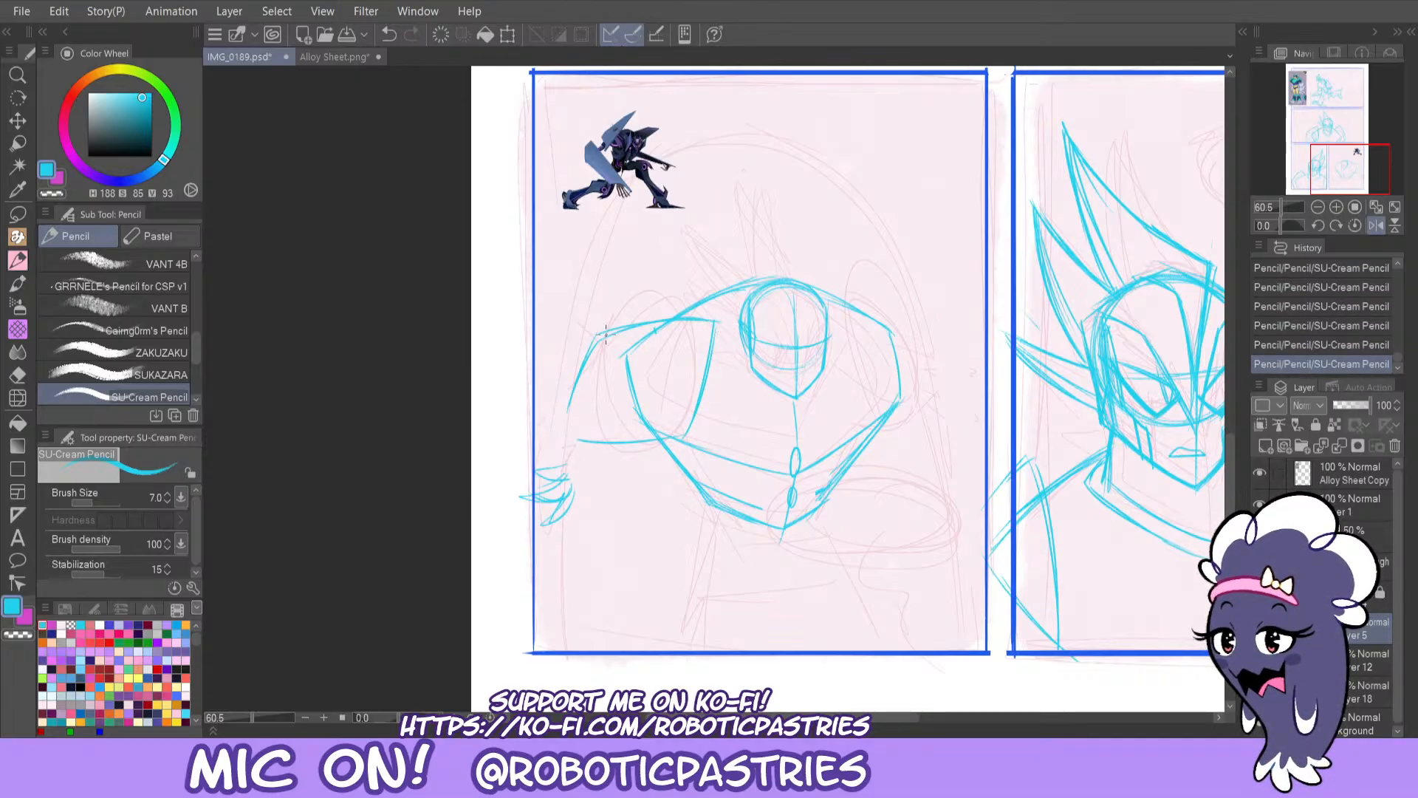
Refine the shoulder pad's outer side and redraw its bottom edge as a long, nearly horizontal line.
drag(599, 334, 574, 393)
key(ctrl+z)
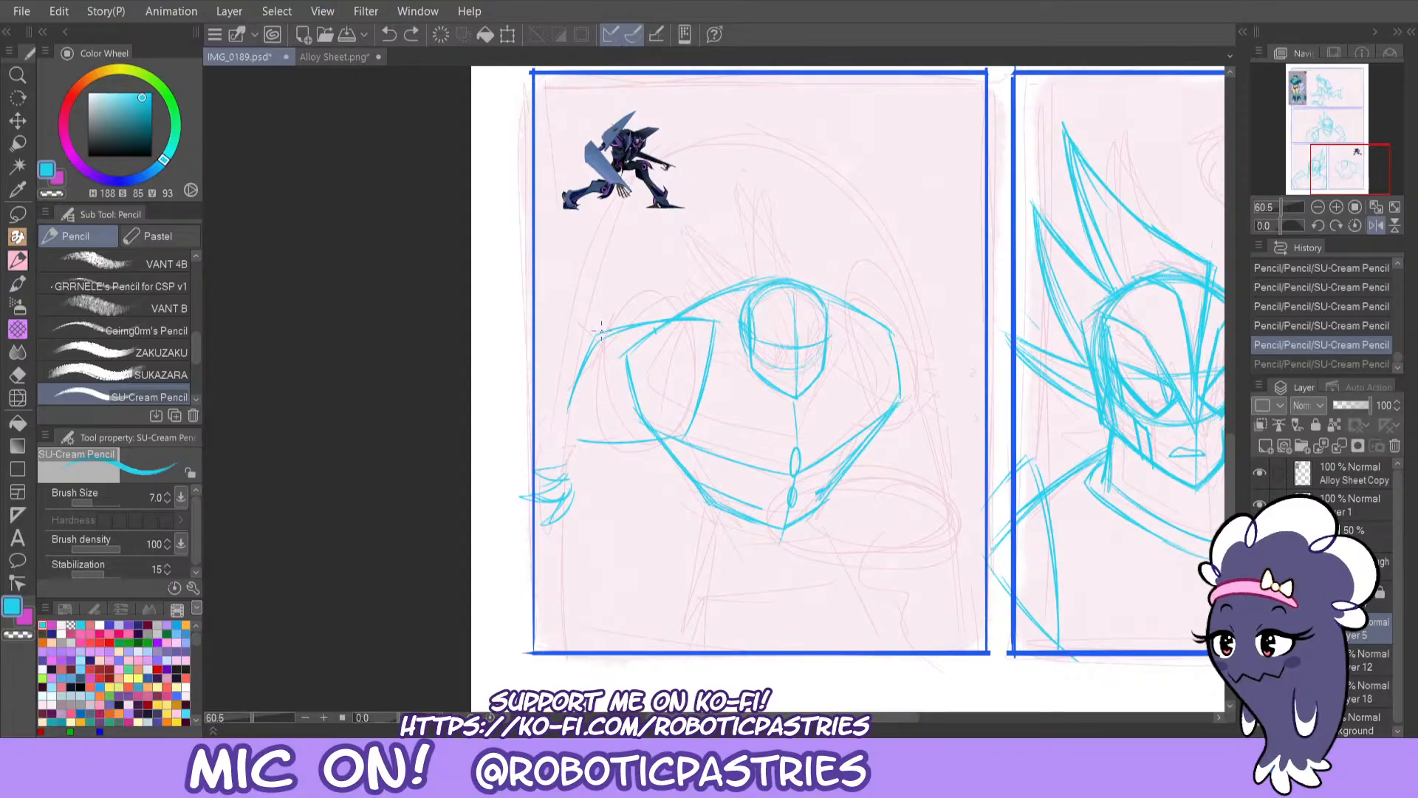
drag(601, 330, 566, 410)
key(ctrl+z)
mouse_move(598, 336)
mouse_down()
mouse_move(564, 408)
mouse_move(679, 440)
mouse_up()
key(ctrl+z)
drag(570, 440, 683, 439)
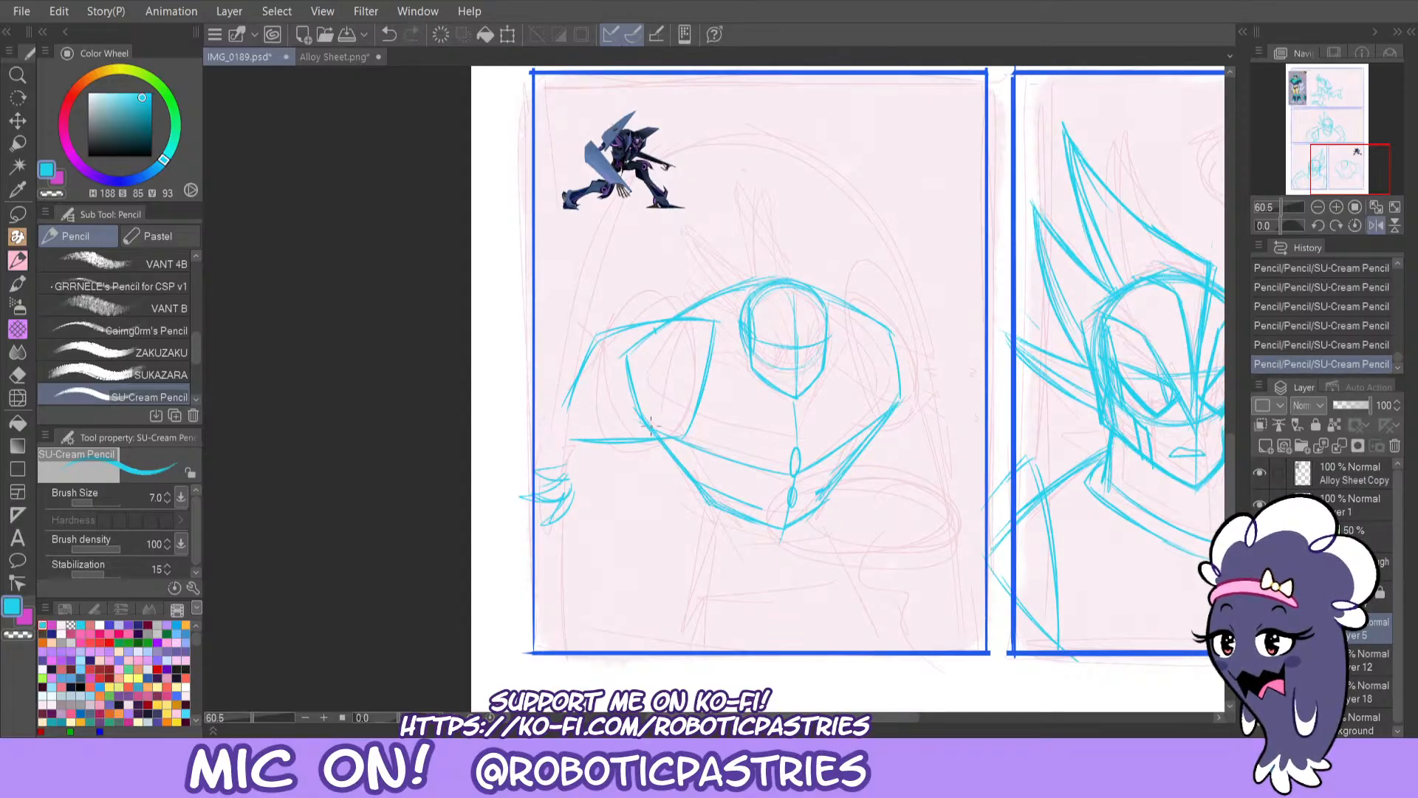
key(ctrl+z)
drag(566, 440, 699, 440)
key(ctrl+y)
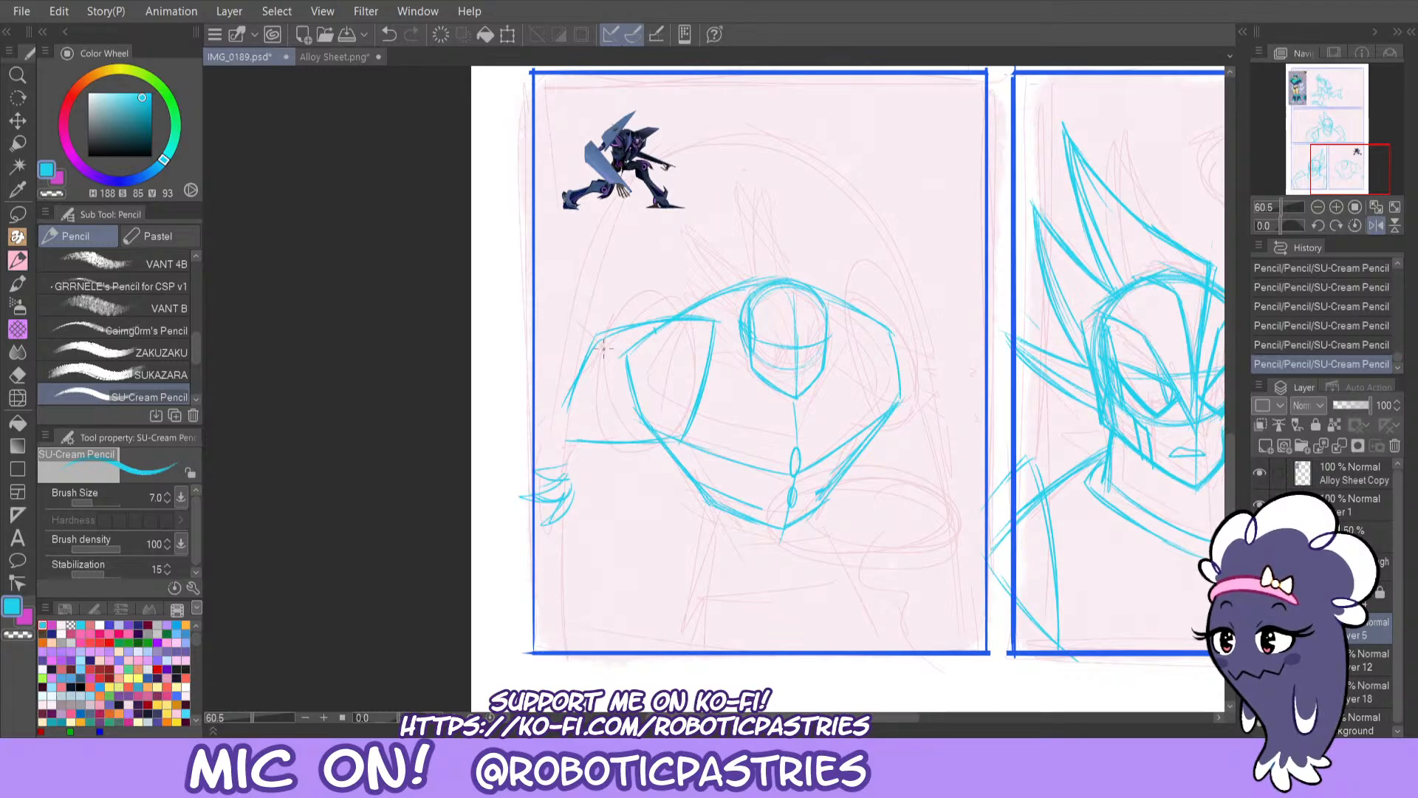
Darken the shoulder pad's inner edge, then add an inner panel outline and a diagonal row of three small ovals.
mouse_move(594, 344)
mouse_down()
mouse_move(671, 358)
mouse_move(648, 449)
mouse_move(669, 444)
mouse_move(711, 325)
mouse_move(665, 448)
mouse_move(674, 436)
mouse_move(574, 456)
mouse_move(671, 443)
mouse_up()
key(ctrl+z)
key(ctrl+z)
key(ctrl+z)
drag(717, 323, 674, 448)
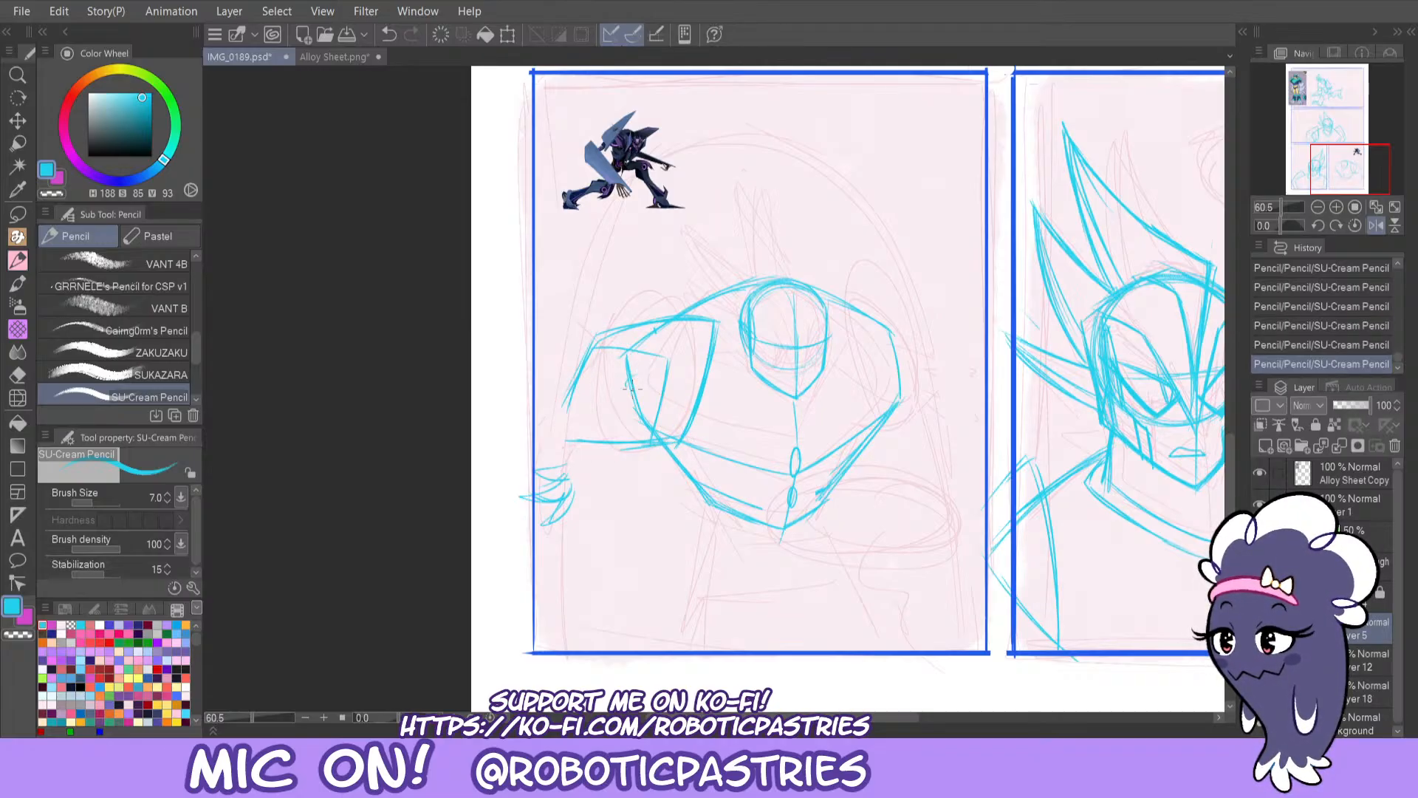
drag(630, 384, 574, 399)
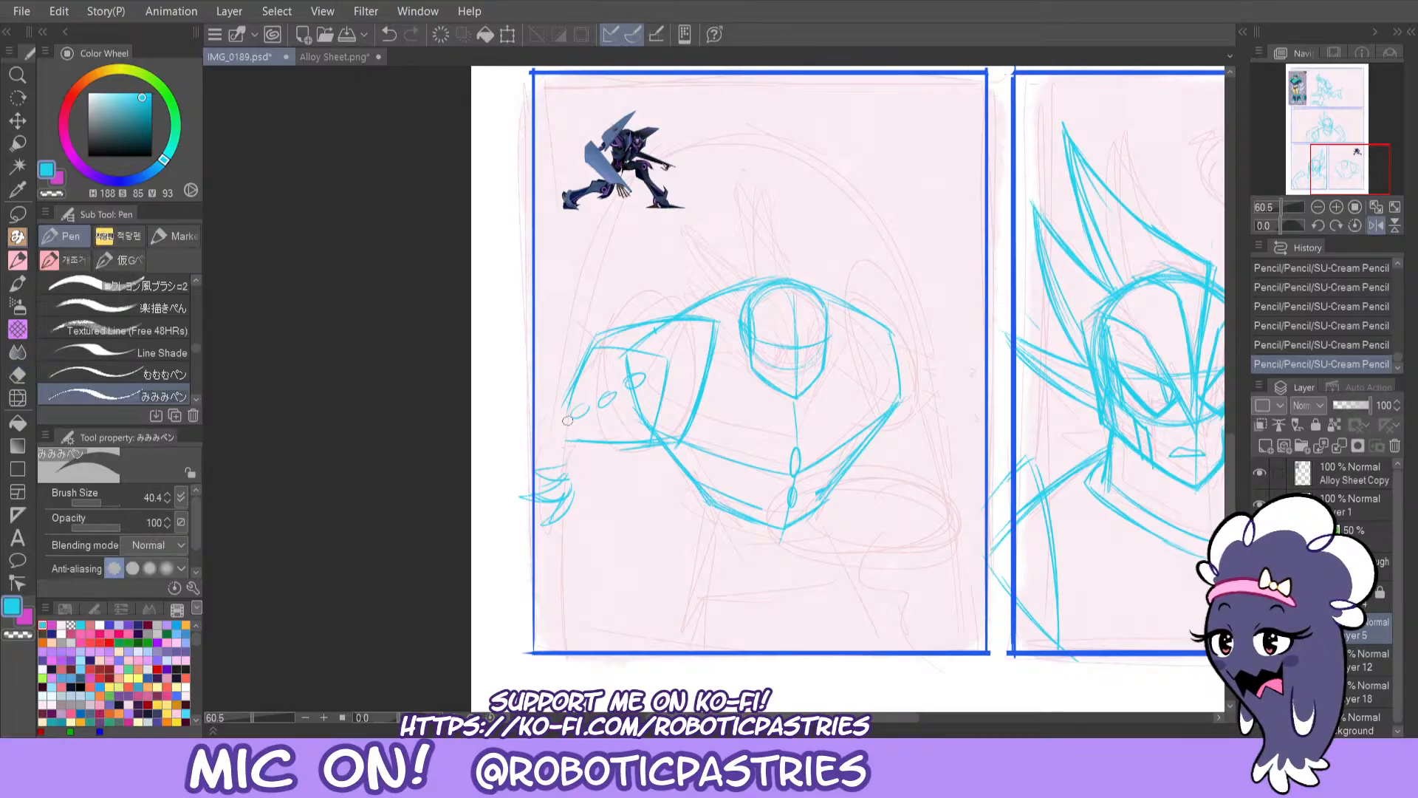
Erase the clawed hand at the panel's edge and turn off the mirrored view.
mouse_move(569, 448)
mouse_down()
mouse_move(628, 517)
mouse_move(534, 524)
mouse_up()
key(ctrl+z)
key(e)
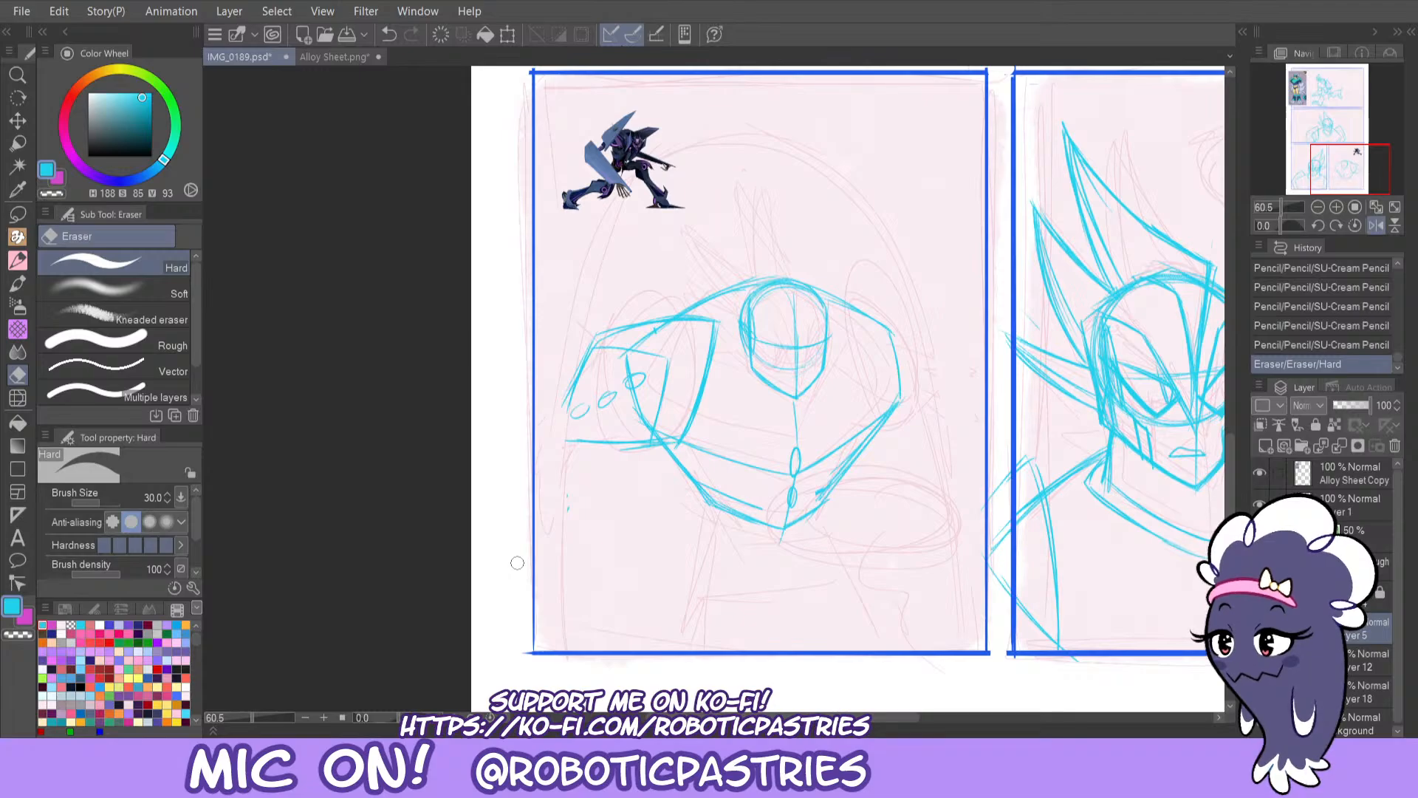
click(1376, 226)
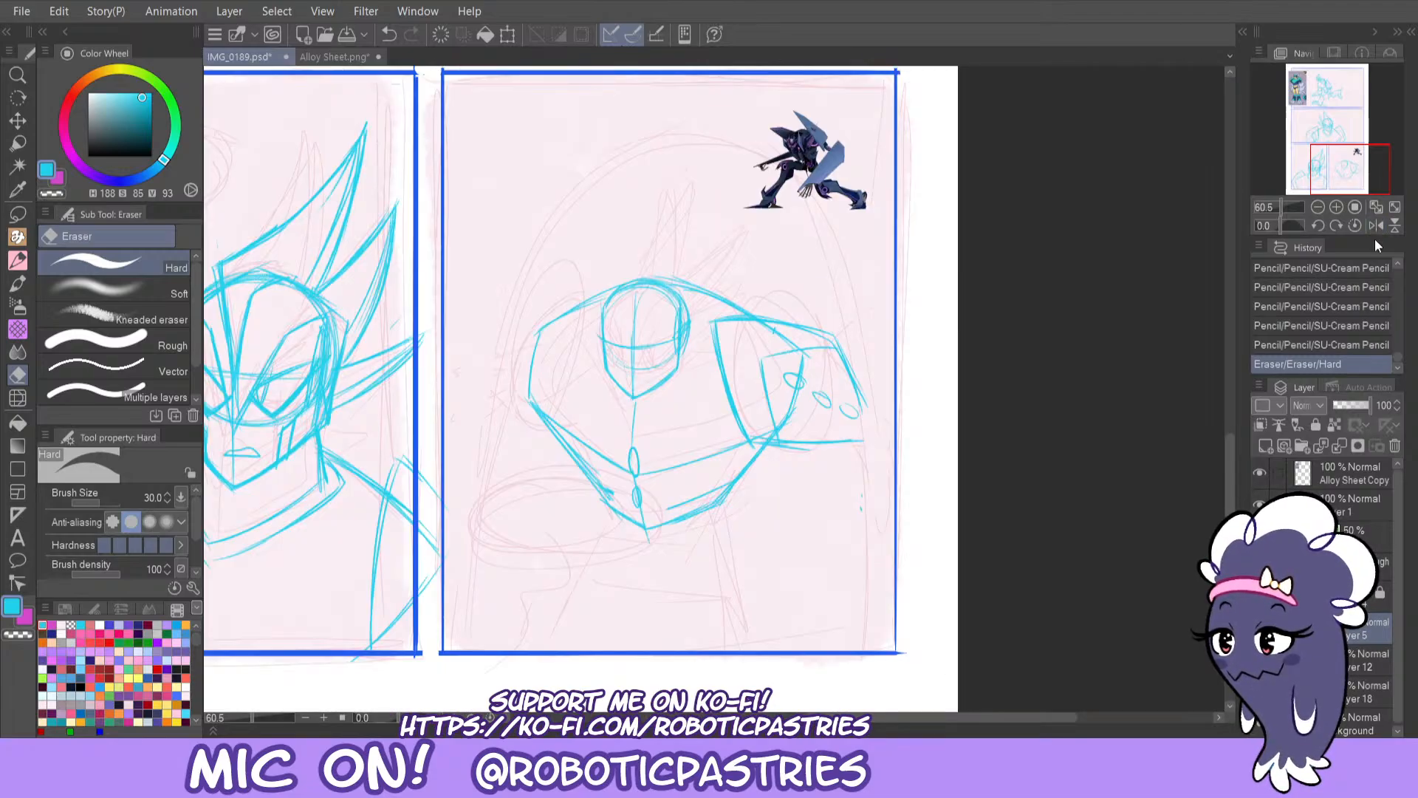
Try a pointed shoulder pad outline around the torso's left corner, redoing its outer side.
key(p)
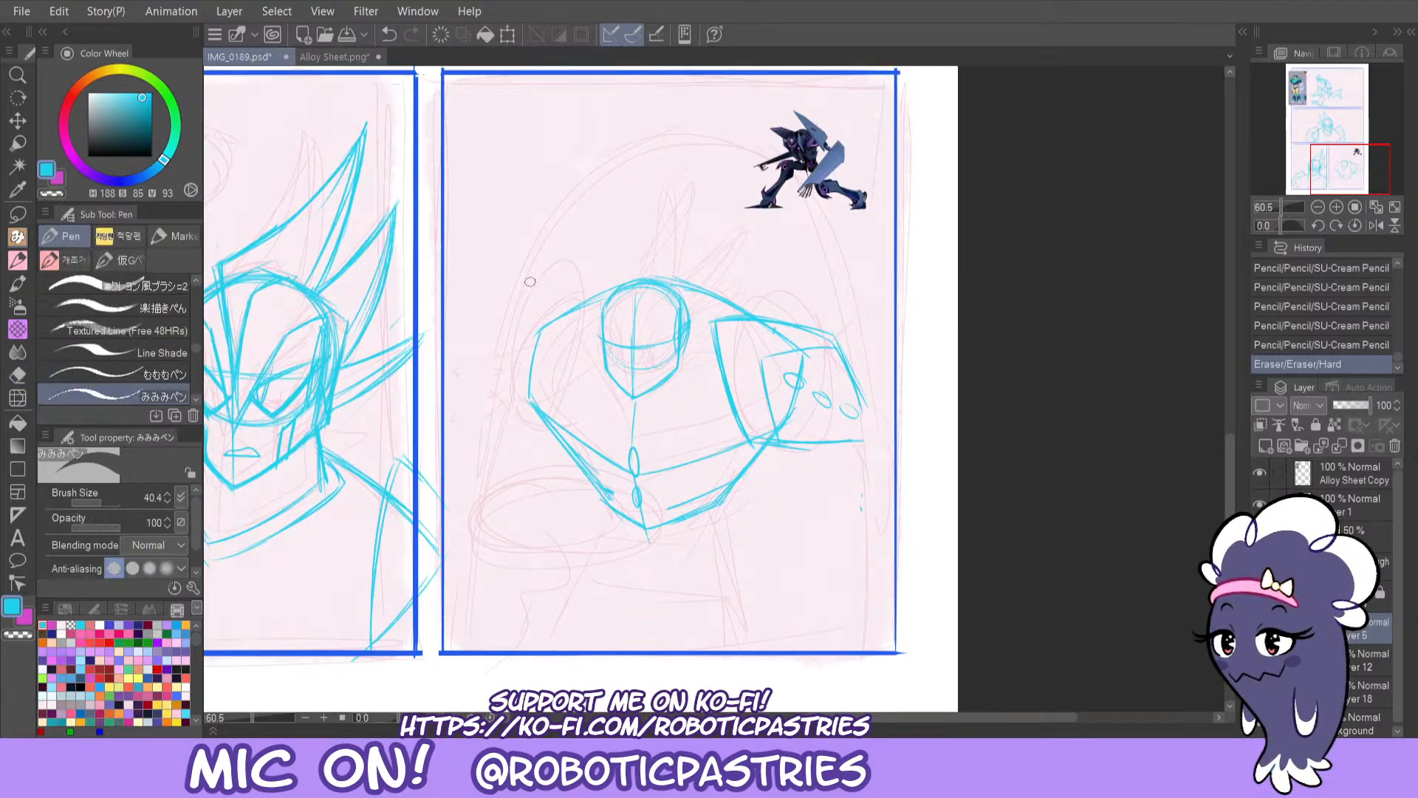
drag(569, 309, 519, 271)
mouse_move(506, 277)
mouse_down()
mouse_move(500, 395)
mouse_move(536, 433)
mouse_move(507, 278)
mouse_move(583, 312)
mouse_move(502, 273)
mouse_move(501, 401)
mouse_up()
key(ctrl+z)
key(ctrl+z)
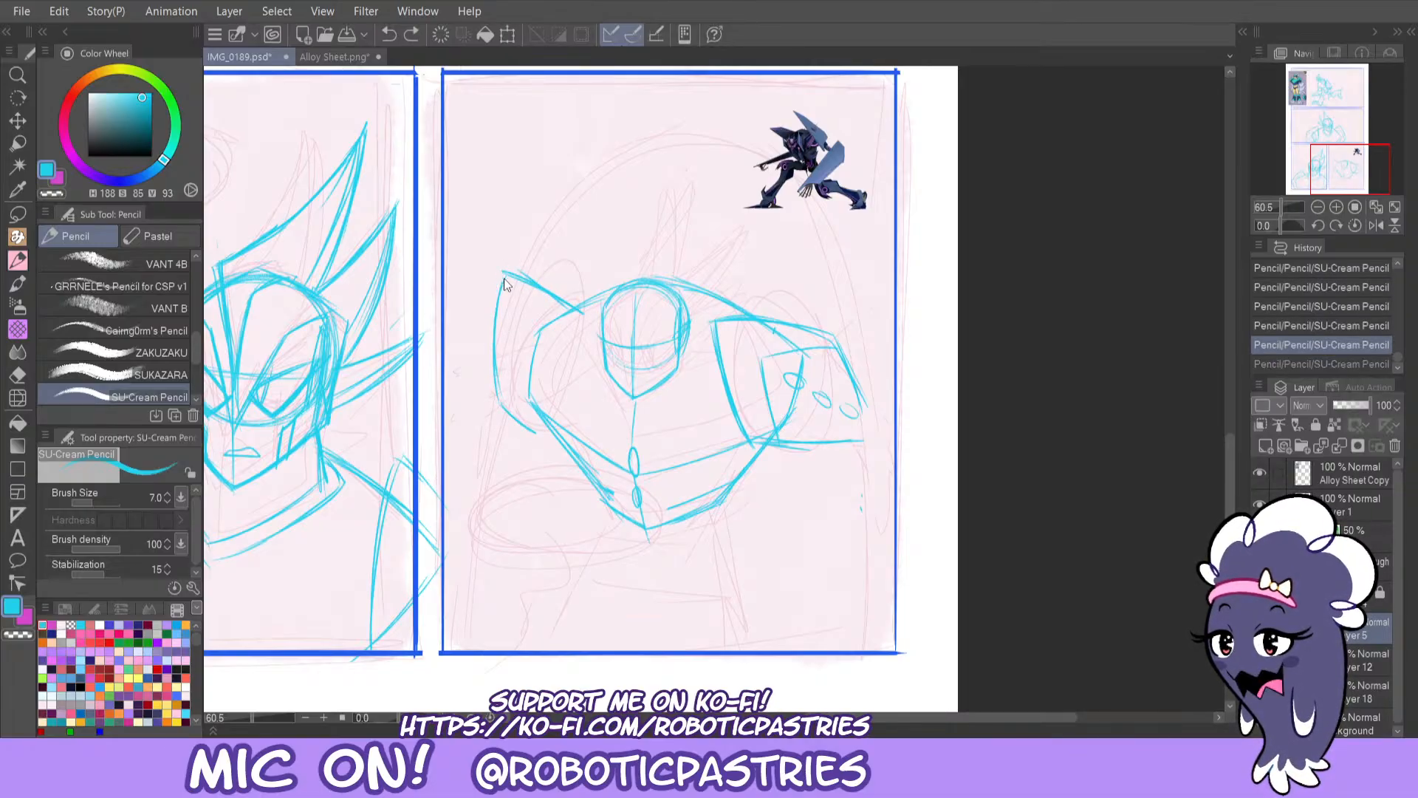
key(ctrl+z)
mouse_move(503, 279)
mouse_down()
mouse_move(503, 421)
mouse_move(495, 403)
mouse_move(543, 435)
mouse_up()
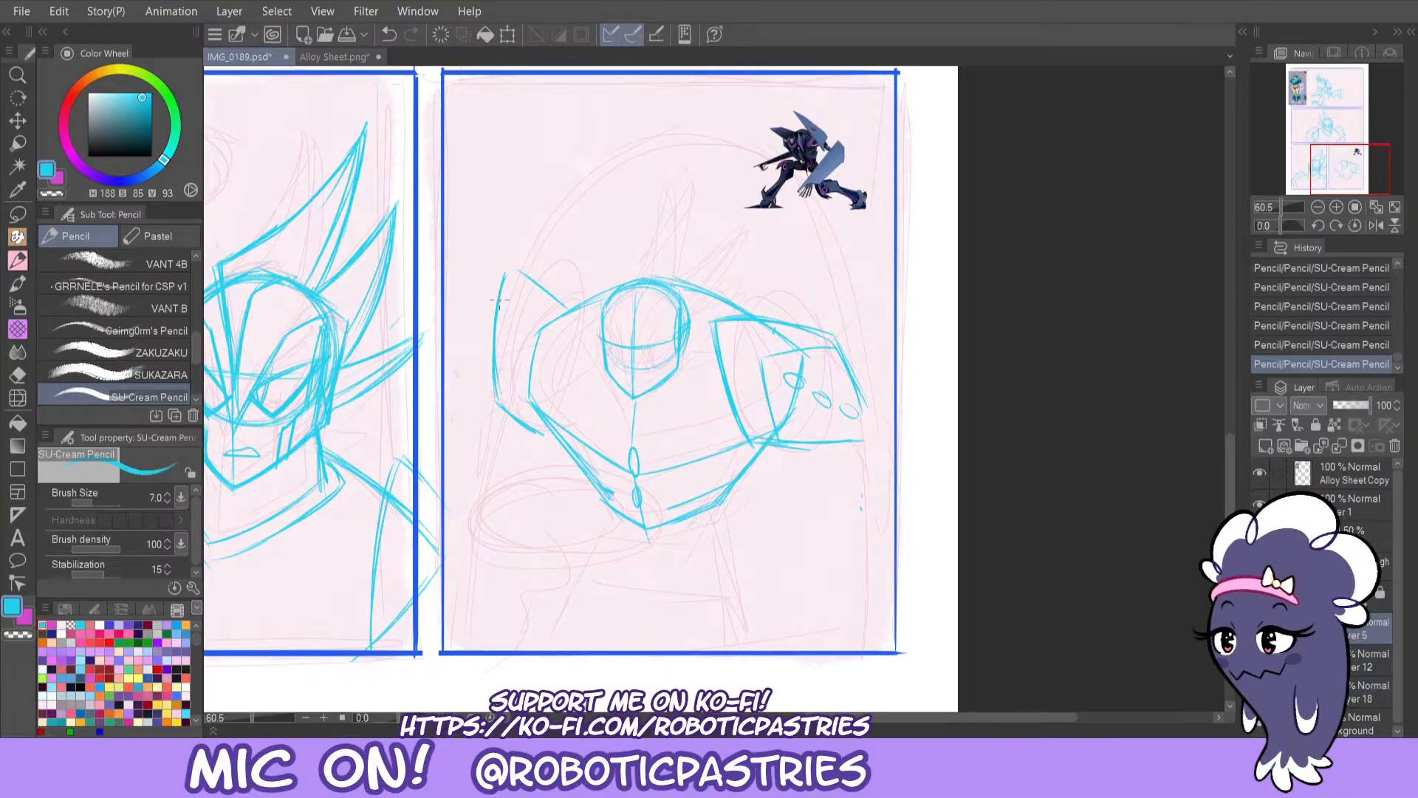
mouse_move(496, 370)
mouse_down()
mouse_move(504, 275)
mouse_move(584, 310)
mouse_move(501, 268)
mouse_up()
key(ctrl+z)
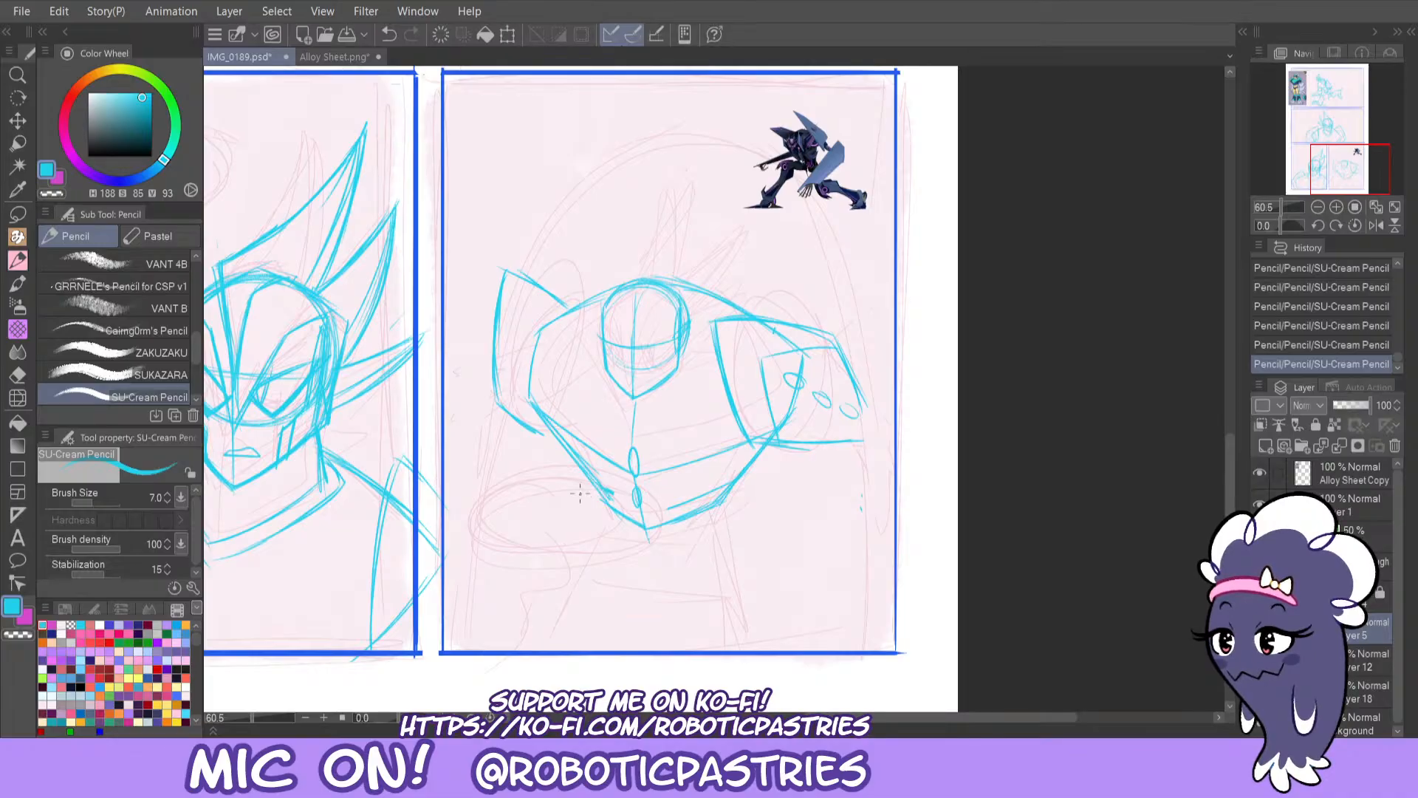
Reinforce the bottom edge of the right shoulder pad with a second line.
drag(747, 441, 863, 449)
key(ctrl+z)
drag(750, 444, 863, 444)
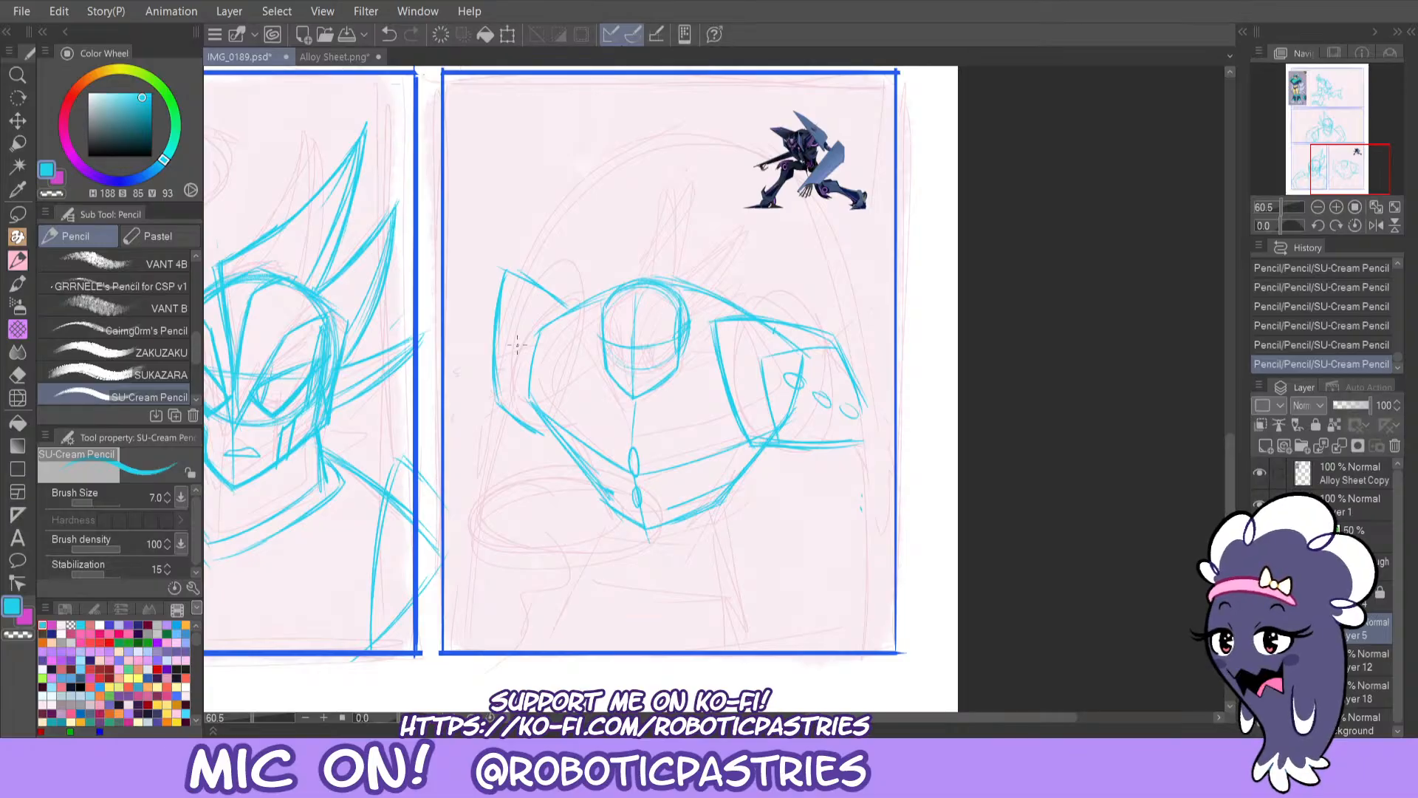
Erase the pointed pad outline around the torso's left corner and redraw the broken part of the left shoulder line.
key(e)
mouse_move(534, 438)
mouse_down()
mouse_move(496, 329)
mouse_move(495, 419)
mouse_move(500, 275)
mouse_move(570, 305)
mouse_move(517, 280)
mouse_up()
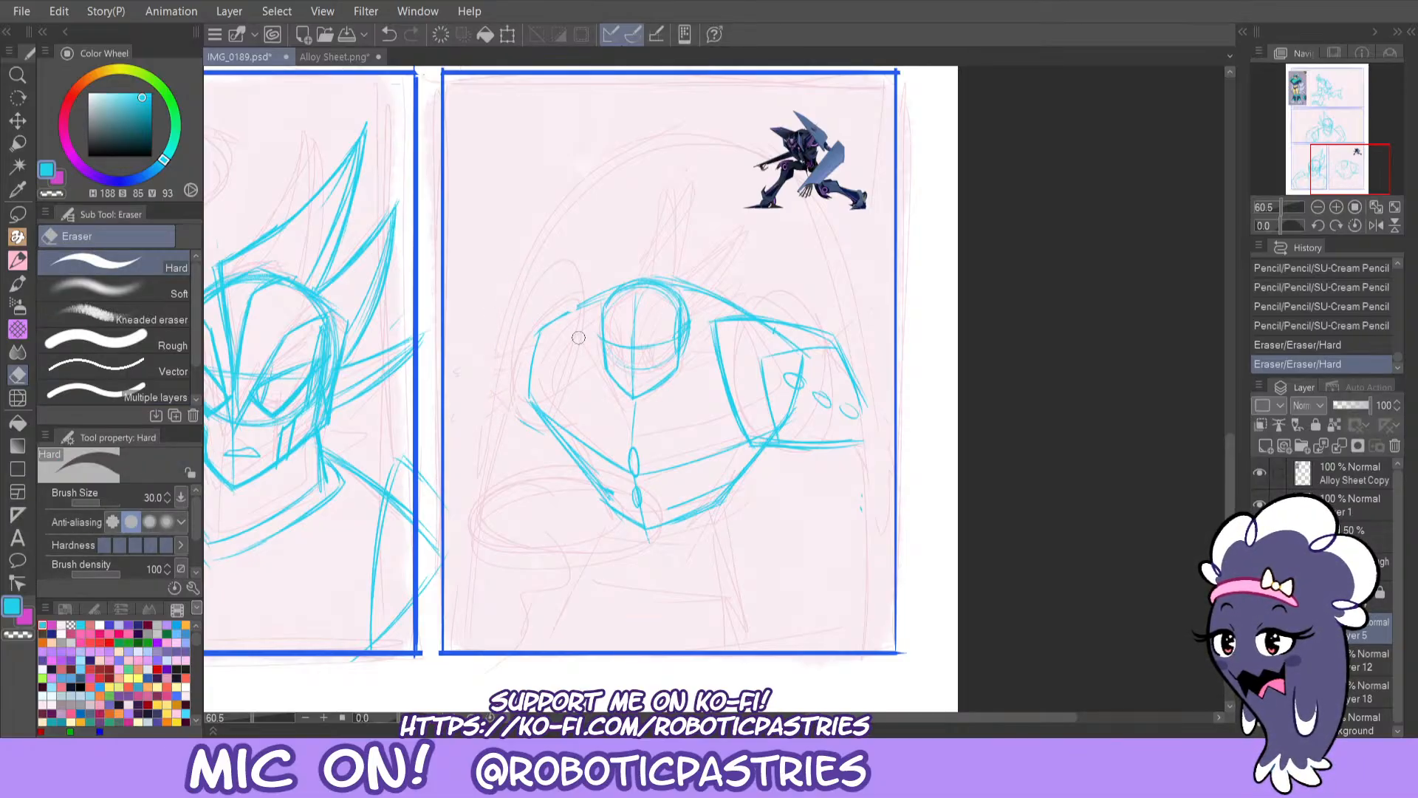
key(p)
mouse_move(546, 325)
mouse_down()
mouse_move(592, 298)
mouse_move(566, 314)
mouse_up()
key(ctrl+z)
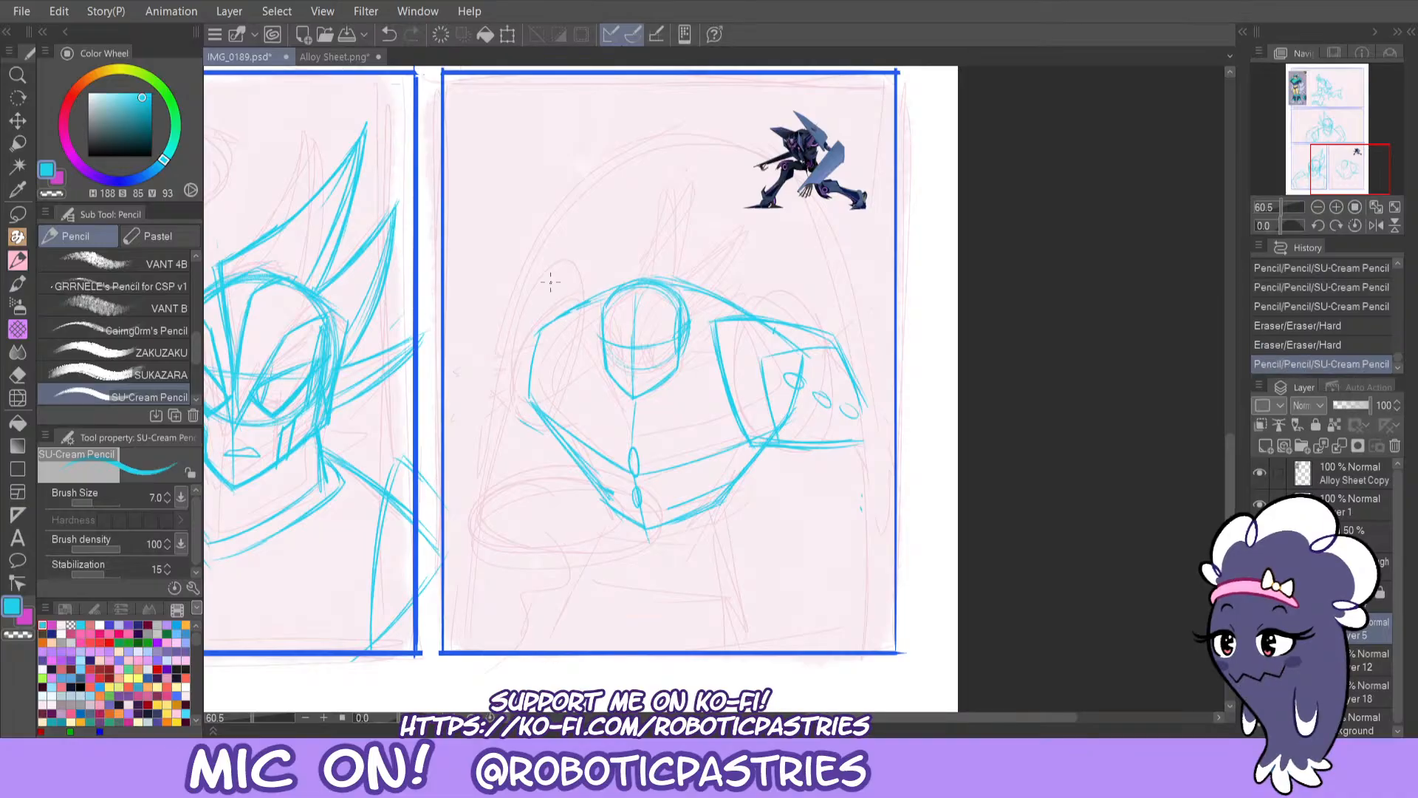
mouse_move(611, 260)
mouse_down()
mouse_move(514, 314)
mouse_move(598, 252)
mouse_move(596, 294)
mouse_up()
key(ctrl+z)
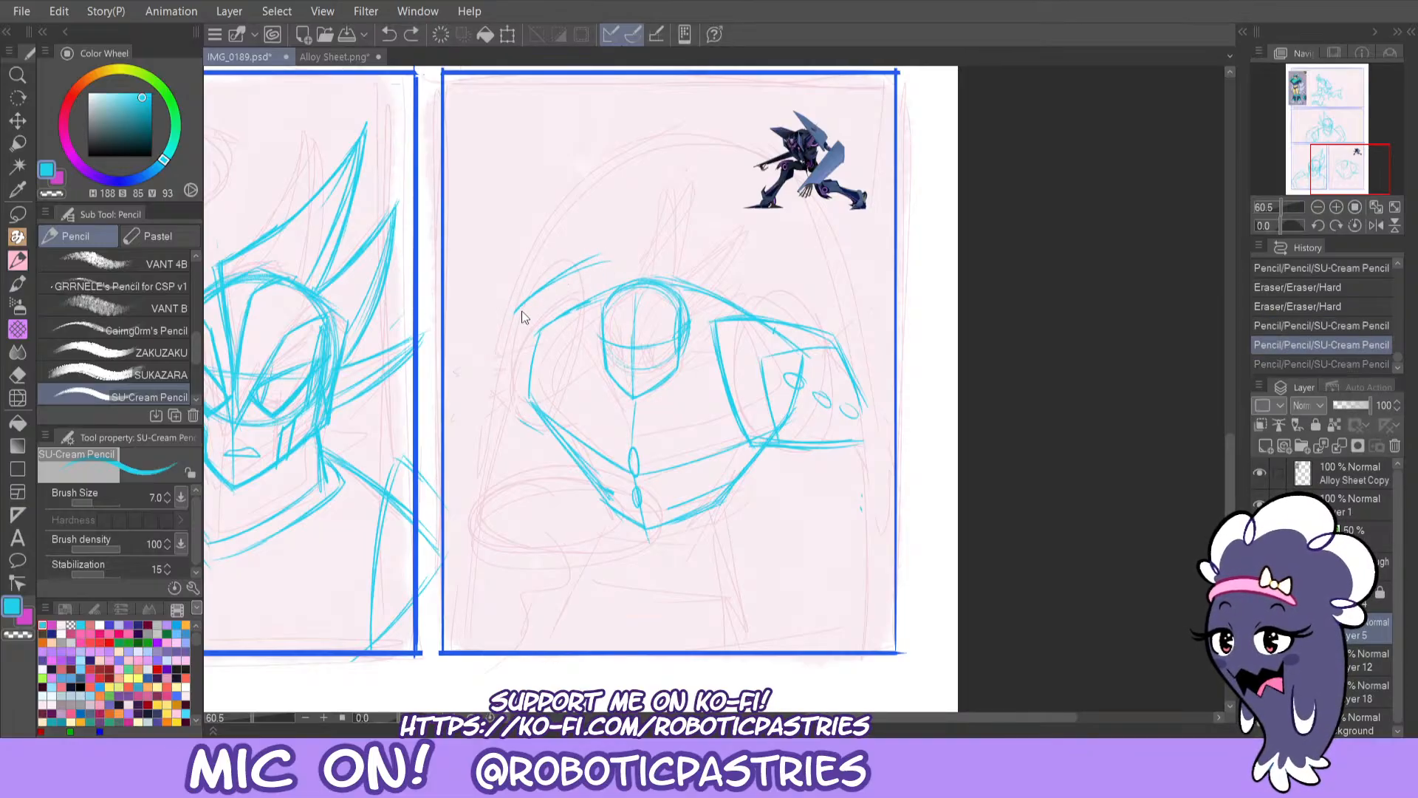
key(ctrl+z)
drag(502, 328, 563, 263)
mouse_move(562, 263)
mouse_down()
mouse_move(578, 306)
mouse_move(593, 299)
mouse_move(494, 330)
mouse_move(492, 420)
mouse_up()
key(ctrl+z)
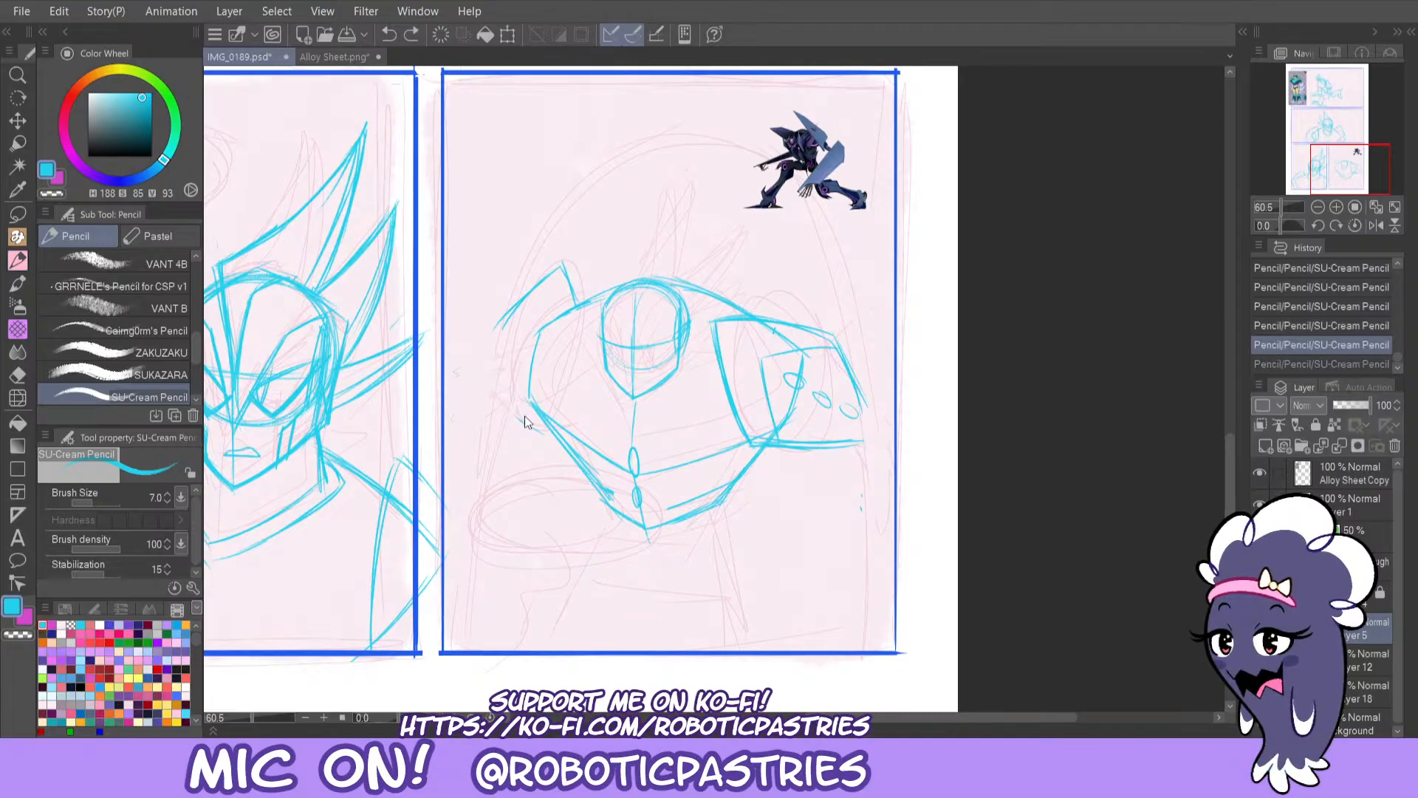
key(ctrl+z)
key(ctrl+z)
key(ctrl+z)
key(ctrl+z)
Draw the left shoulder pad's peaked top edge, its inner side crossing the shoulder line, and its short bottom edge.
mouse_move(506, 319)
mouse_down()
mouse_move(560, 262)
mouse_move(576, 260)
mouse_move(584, 303)
mouse_up()
drag(570, 260, 496, 328)
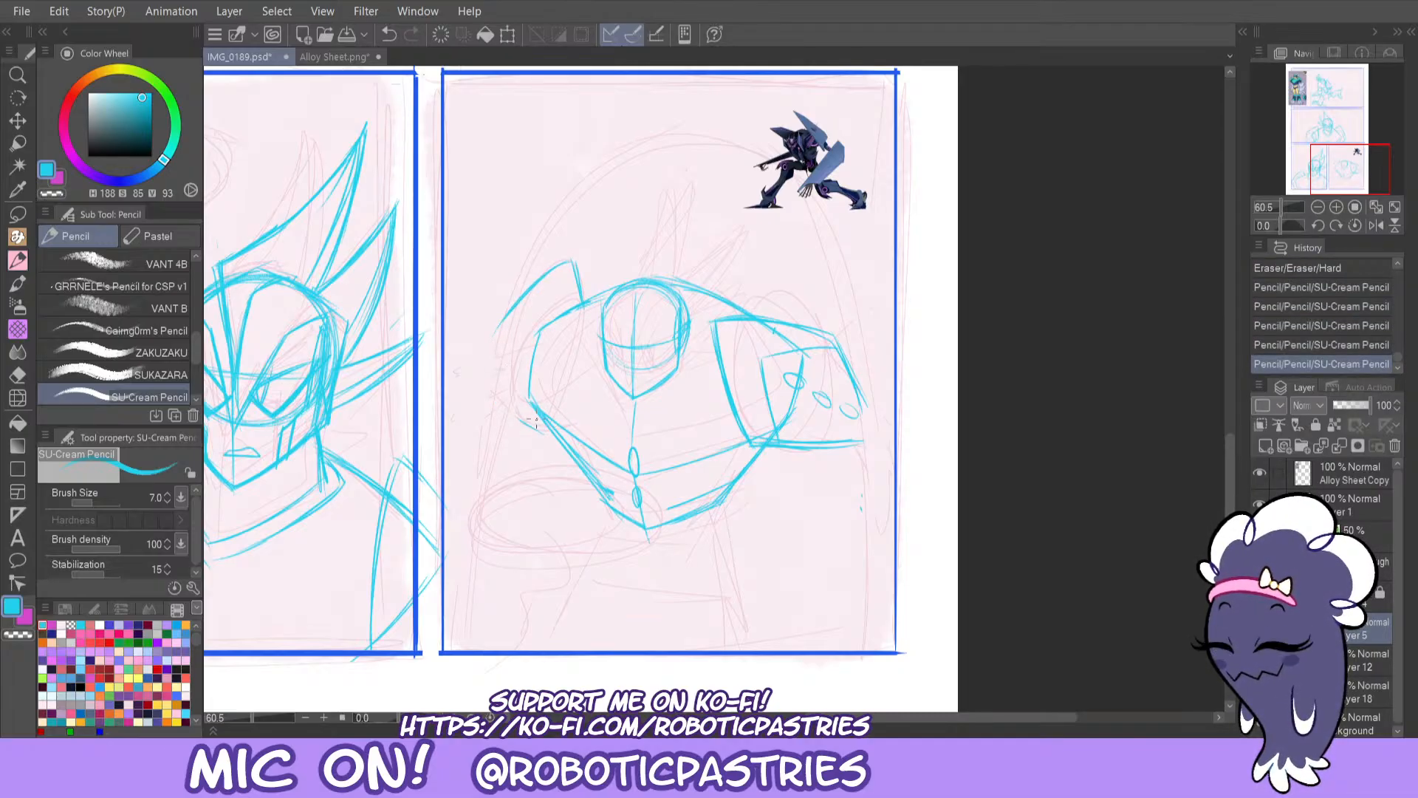
drag(536, 420, 517, 439)
key(ctrl+z)
key(ctrl+z)
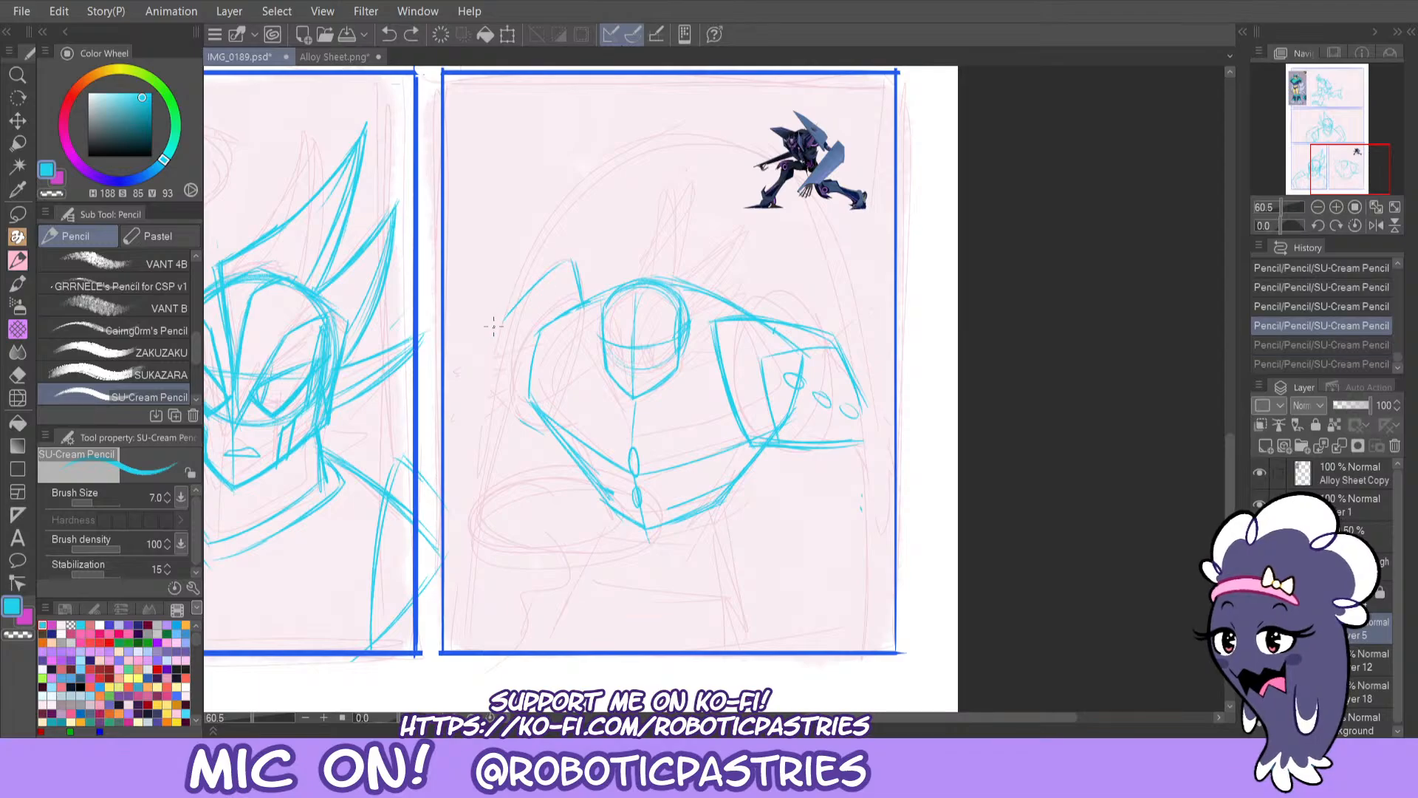
drag(494, 325, 565, 259)
mouse_move(574, 259)
mouse_down()
mouse_move(585, 370)
mouse_move(509, 441)
mouse_move(516, 427)
mouse_up()
key(ctrl+z)
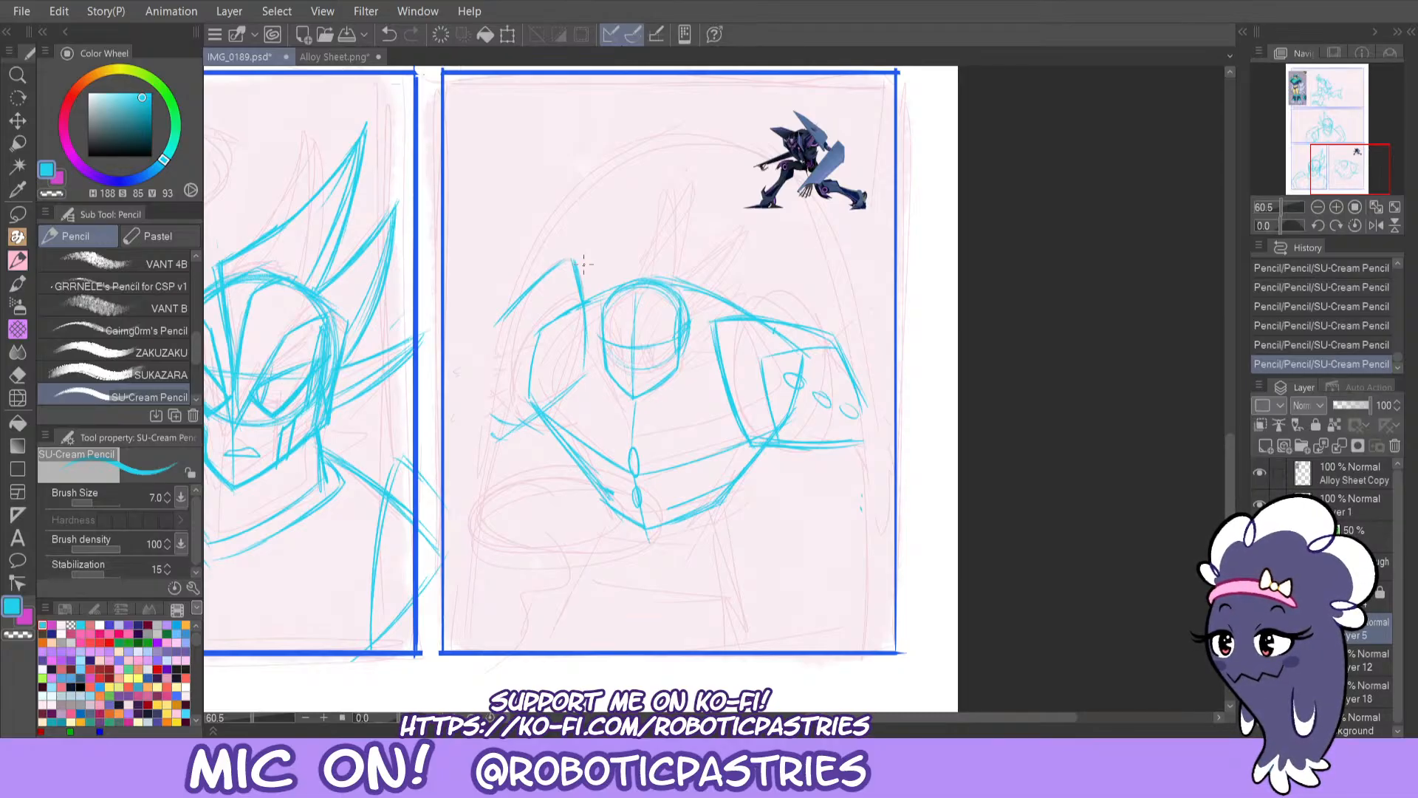
Draw the left shoulder pad's outer side and add an inner contour line parallel to its top edge.
drag(494, 318, 483, 372)
key(ctrl+z)
drag(495, 319, 483, 413)
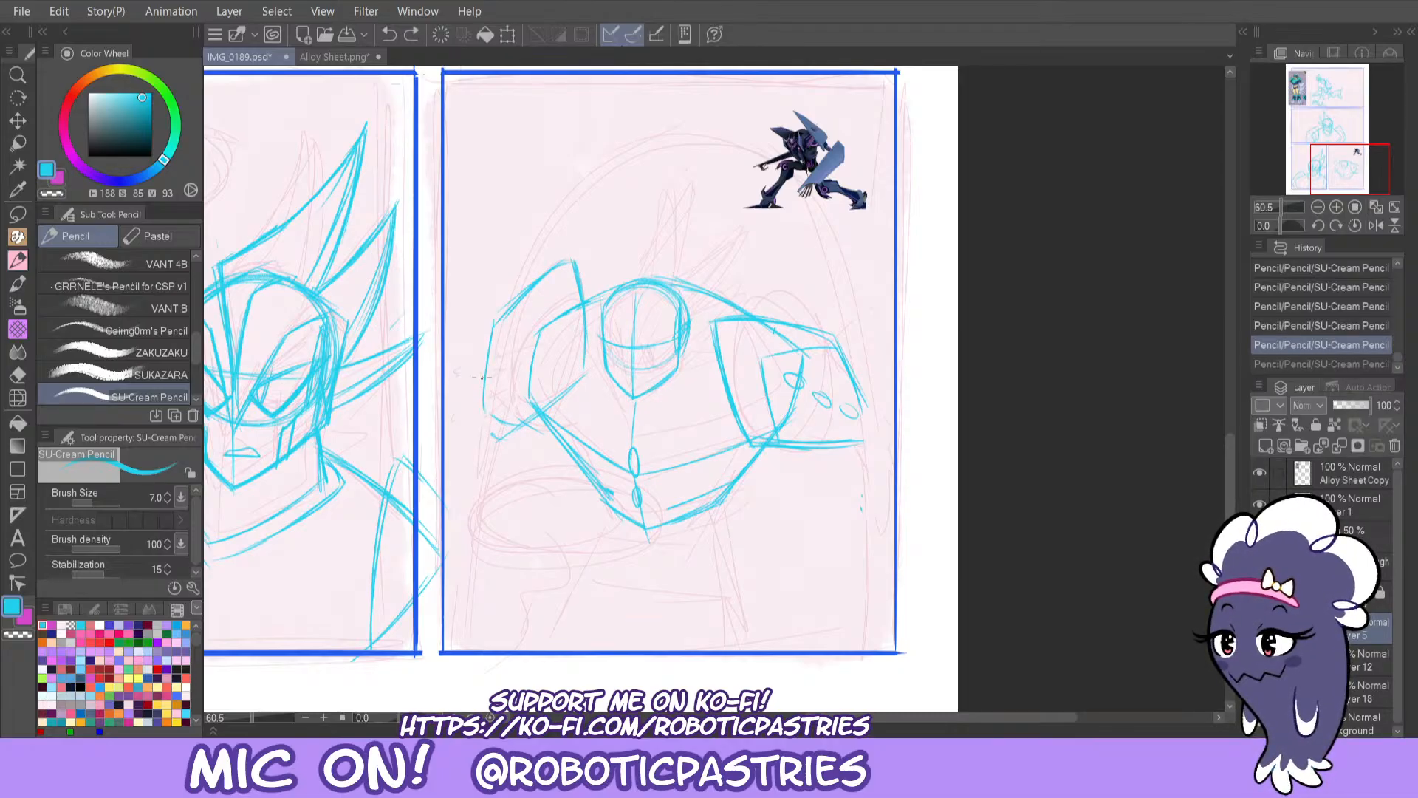
drag(491, 346, 553, 306)
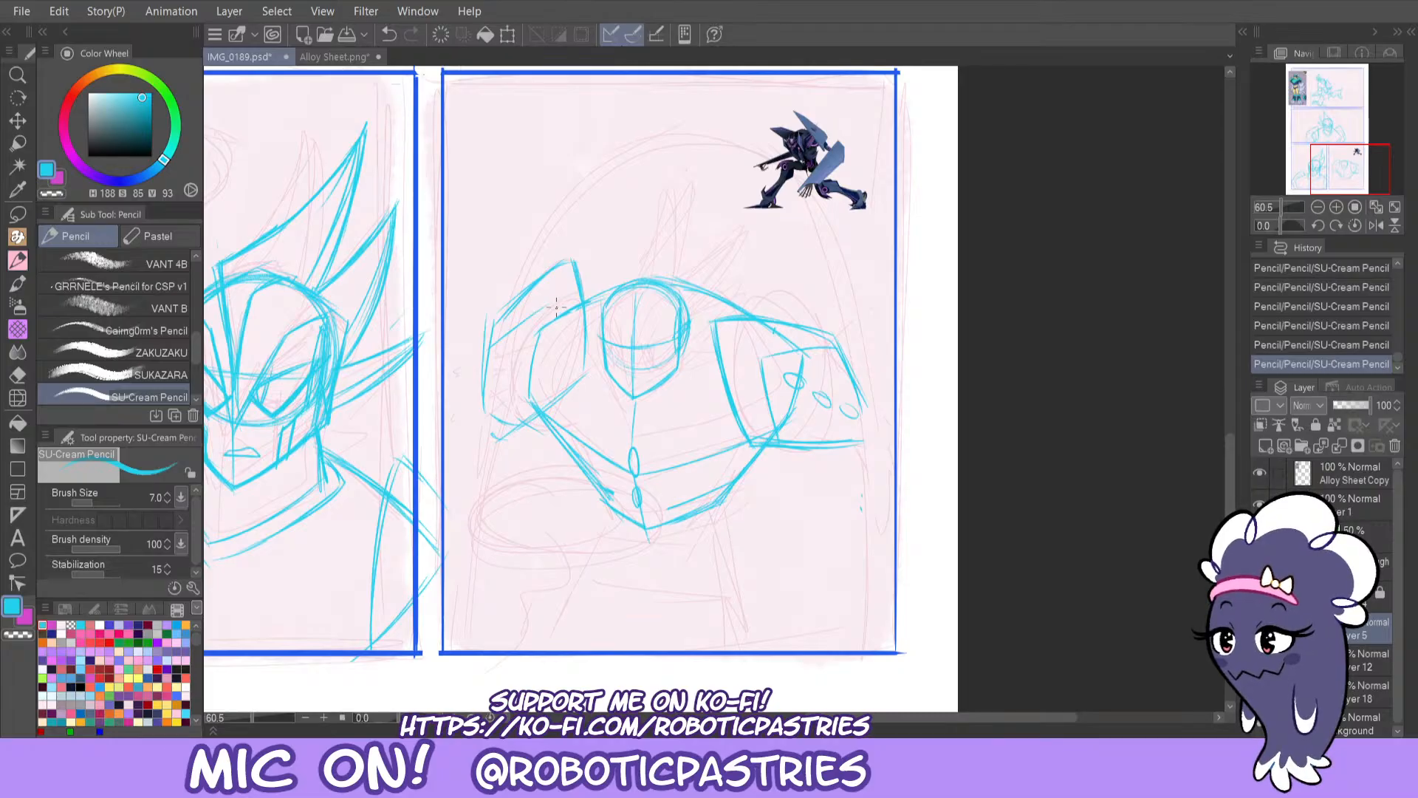
Undo the last contour strokes on the left shoulder pad and erase the stray line ends at its outer corner.
key(ctrl+z)
mouse_move(489, 343)
mouse_down()
mouse_move(553, 300)
mouse_move(563, 315)
mouse_up()
key(ctrl+z)
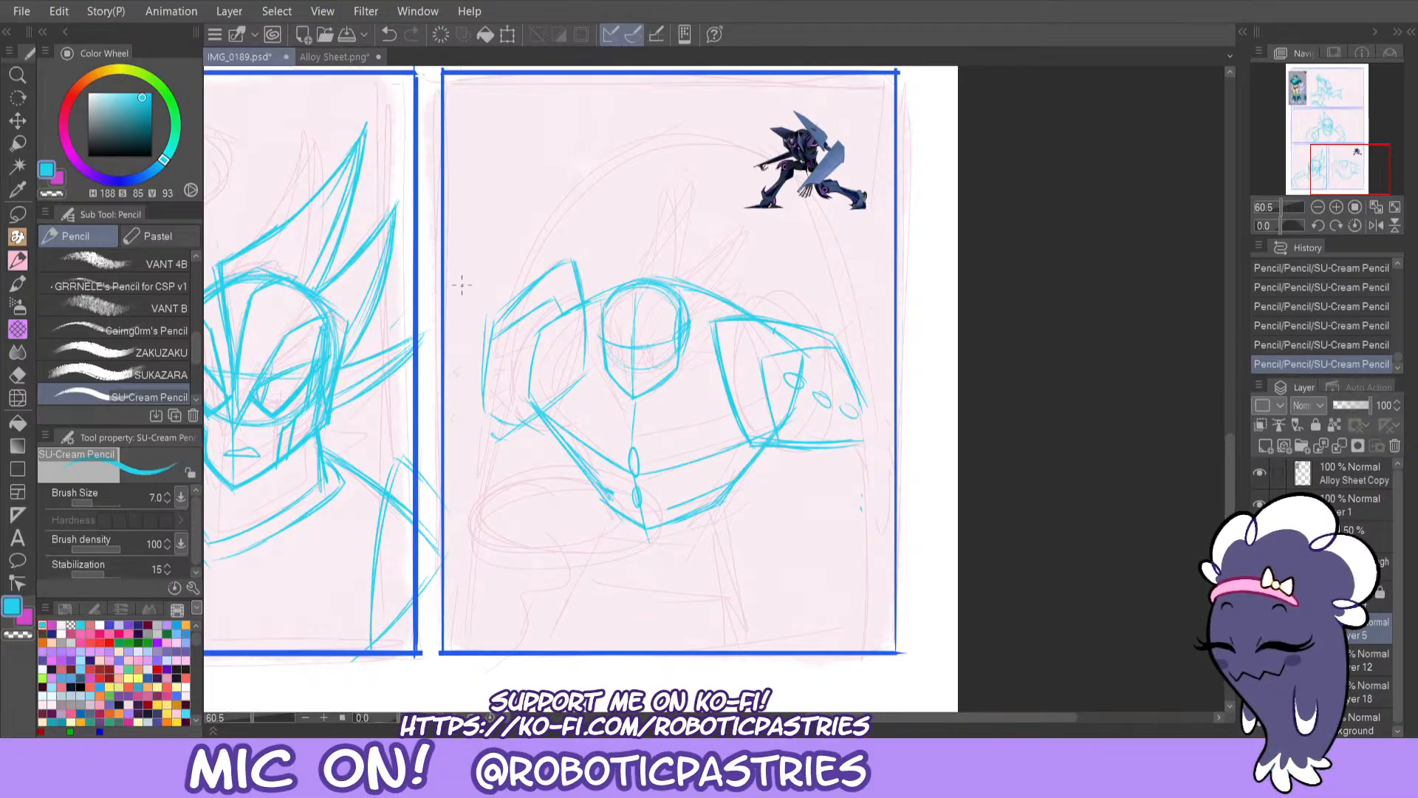
key(e)
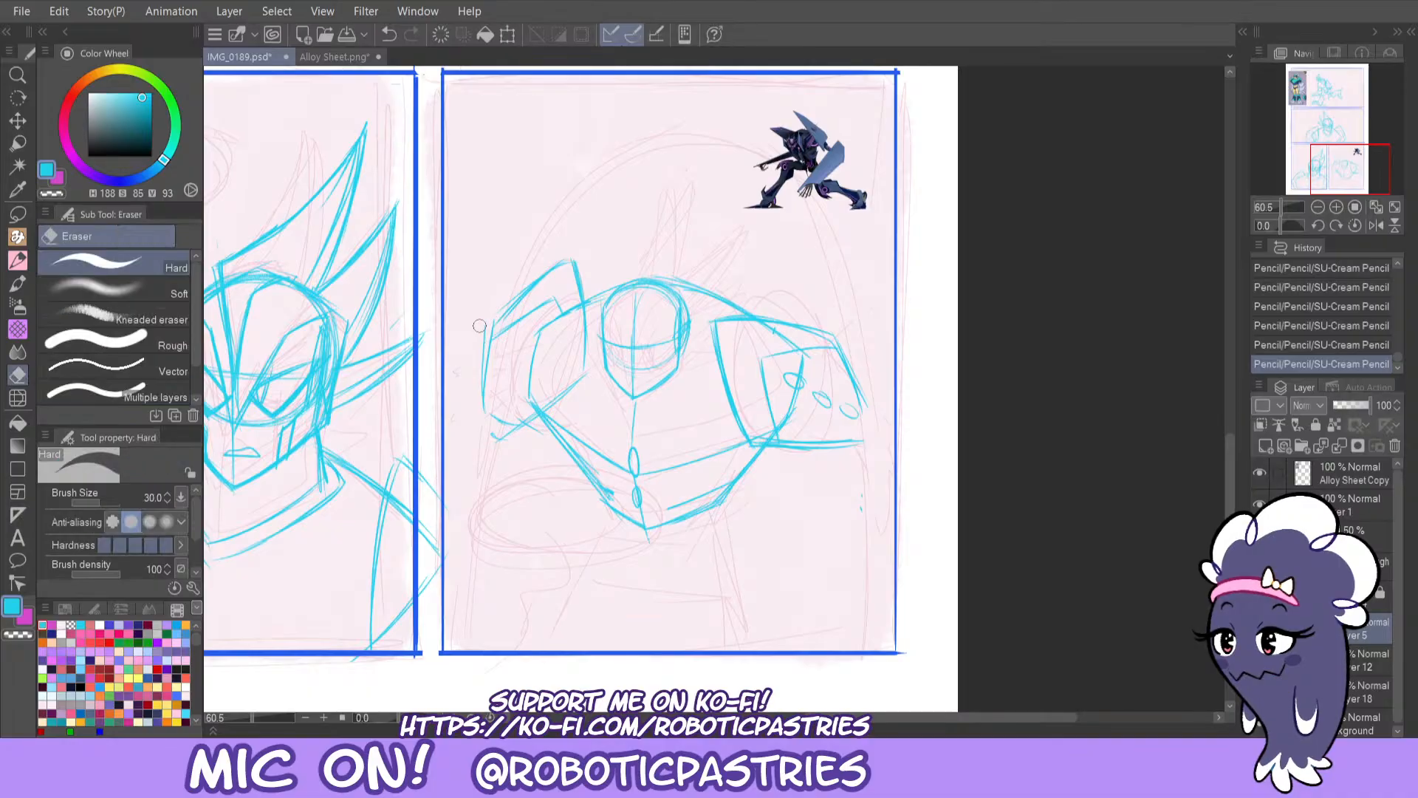
drag(482, 325, 485, 354)
key(p)
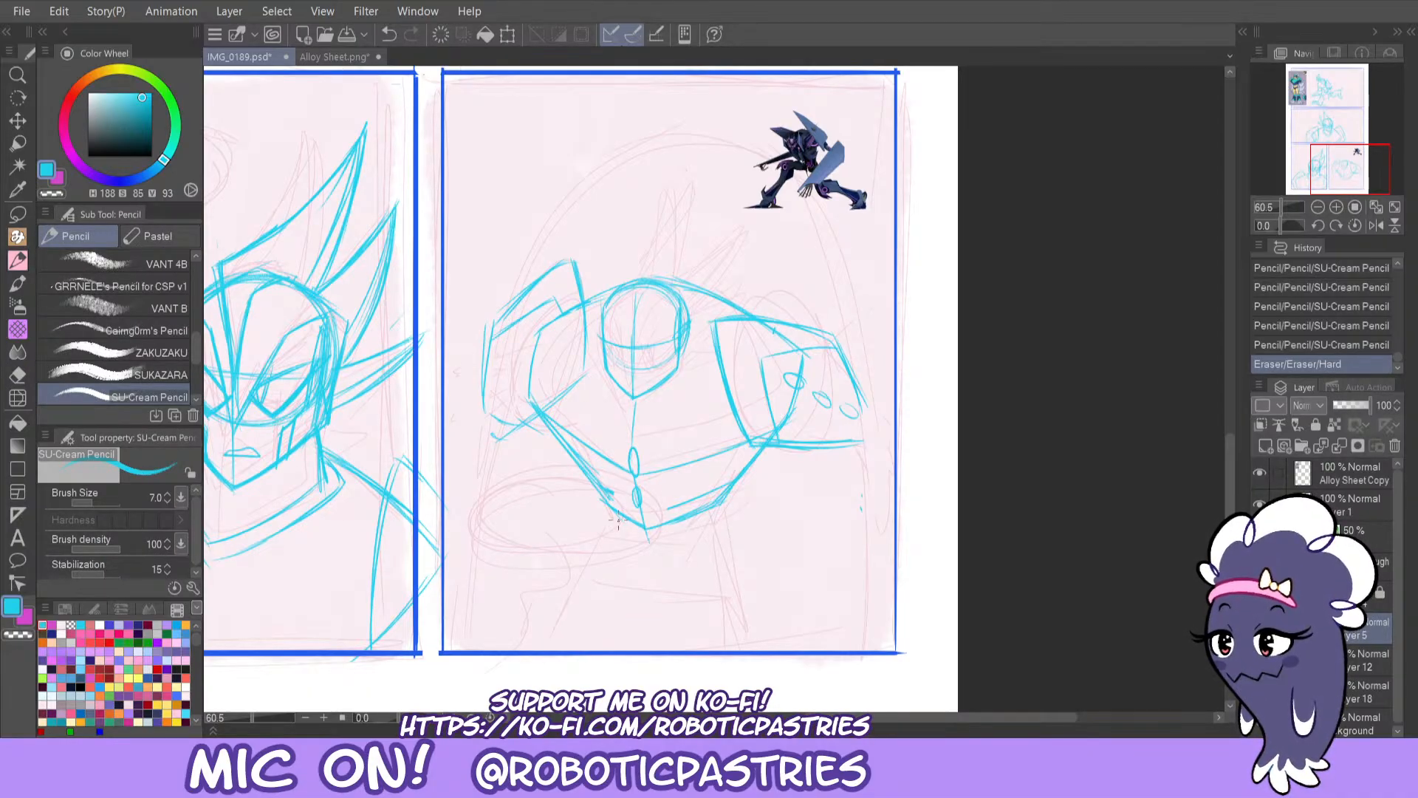
Add a short line below the torso's lower-left edge and reinforce the shoulder line running right from the head.
drag(608, 506, 626, 533)
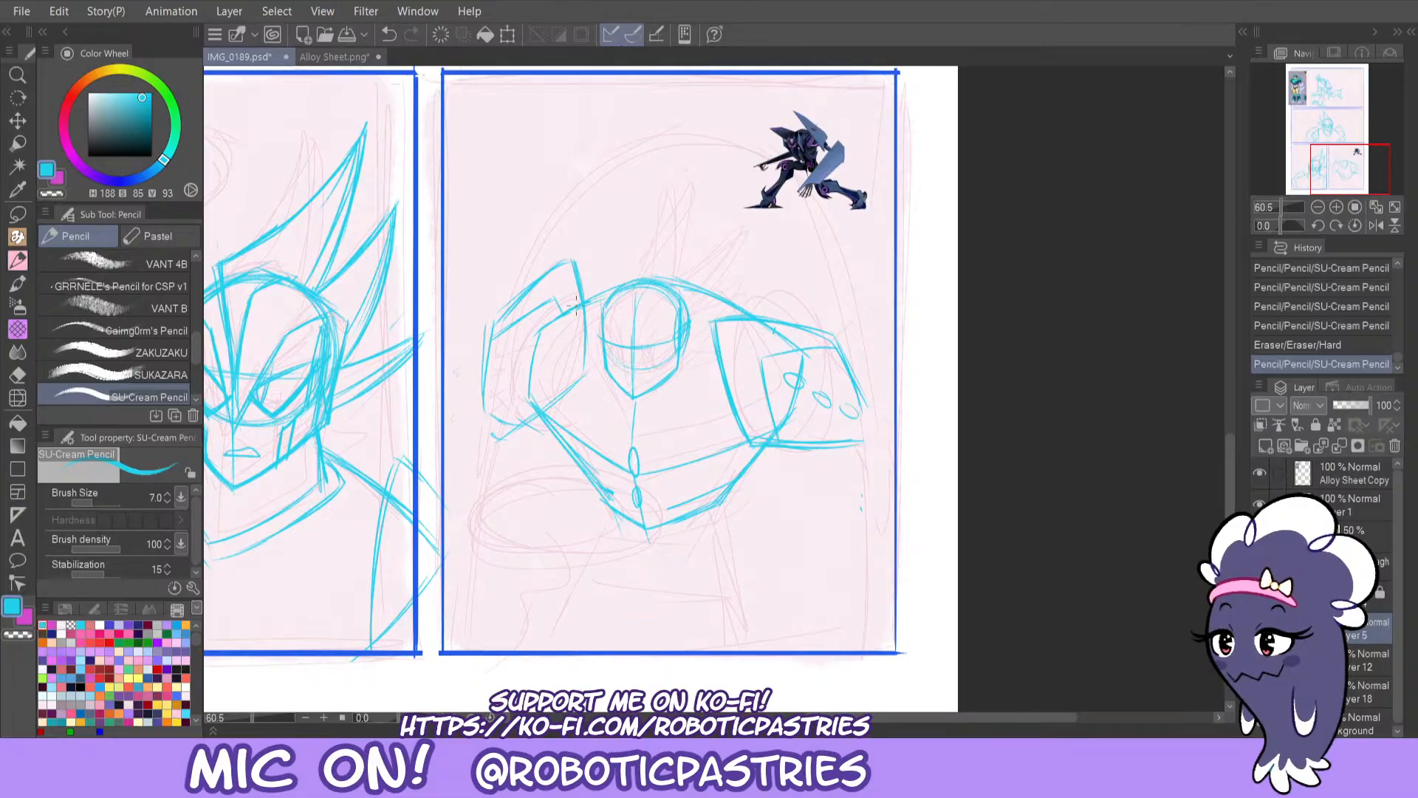
drag(641, 279, 682, 284)
key(ctrl+z)
drag(583, 302, 658, 277)
key(ctrl+z)
drag(669, 270, 755, 316)
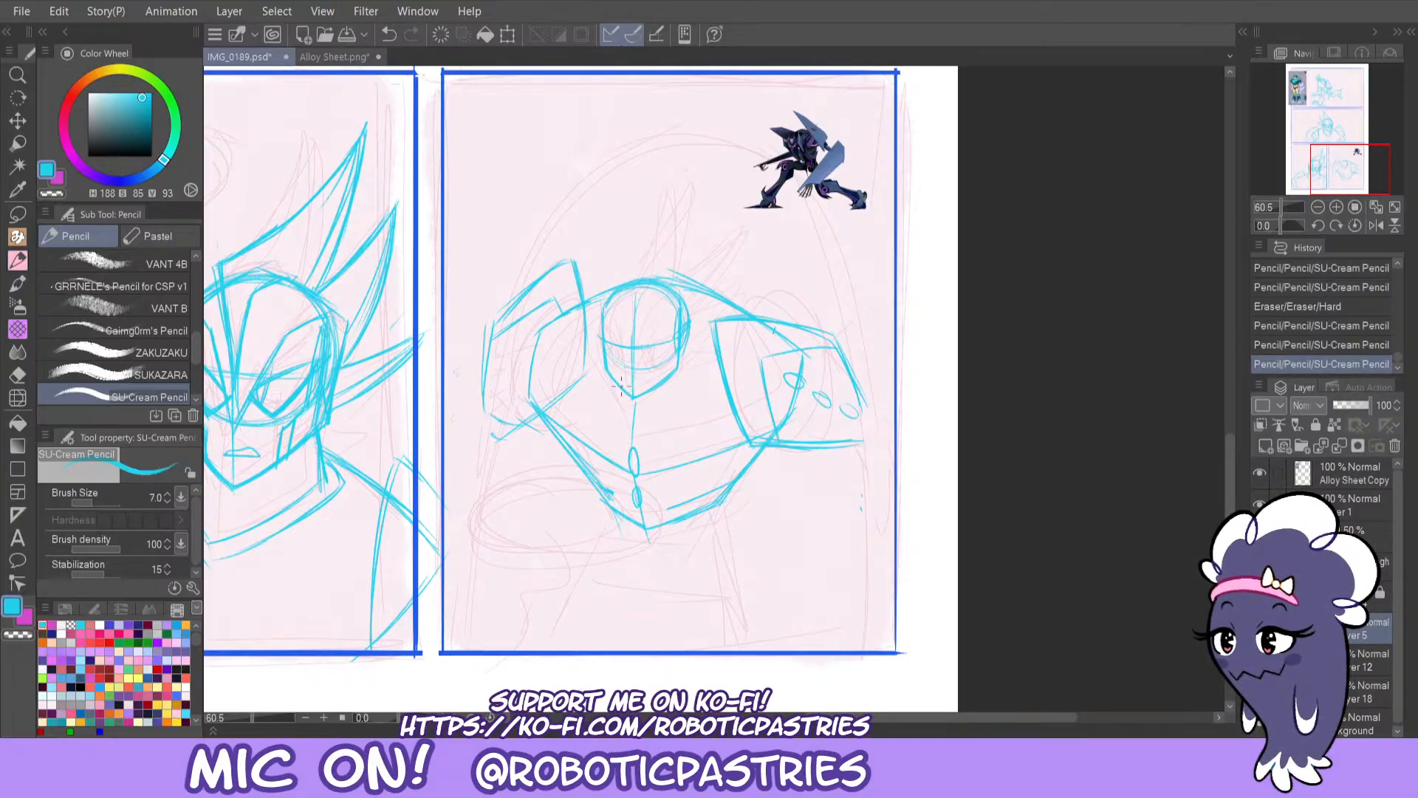
Reinforce the head's jawline and draw the mask's V-shaped centre lines converging above the chin.
mouse_move(607, 368)
mouse_down()
mouse_move(634, 401)
mouse_move(676, 369)
mouse_up()
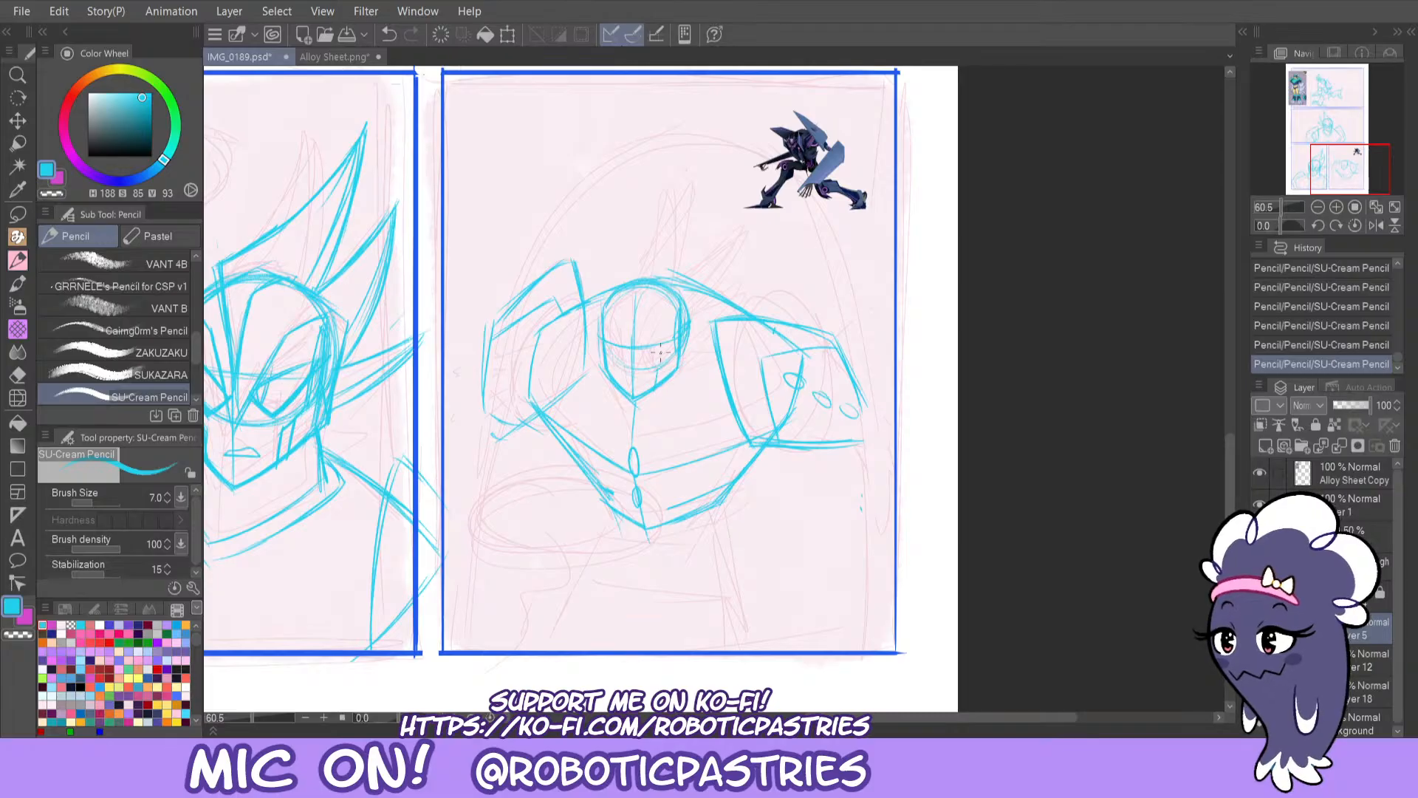
key(ctrl+z)
drag(640, 347, 634, 366)
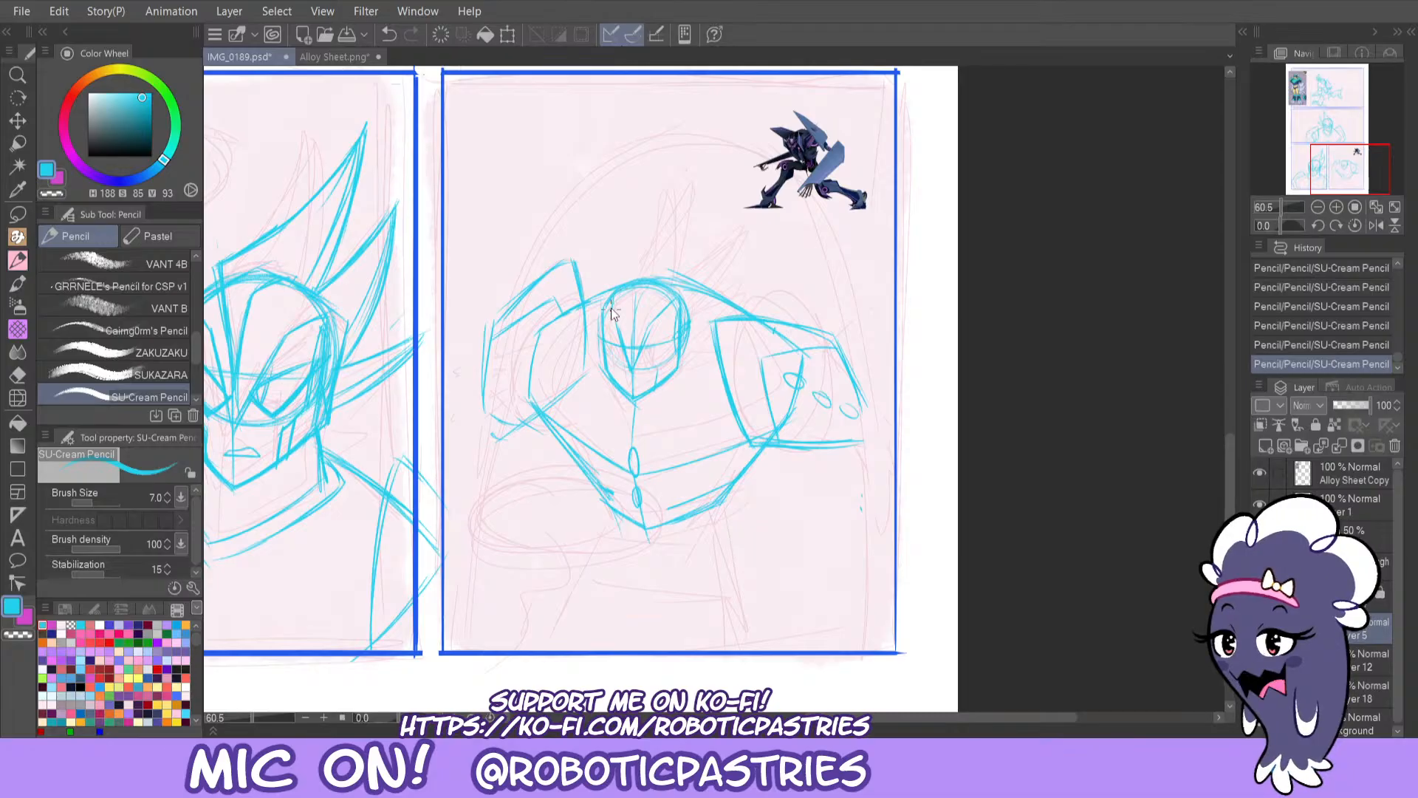
key(ctrl+z)
key(ctrl+y)
key(ctrl+z)
key(ctrl+z)
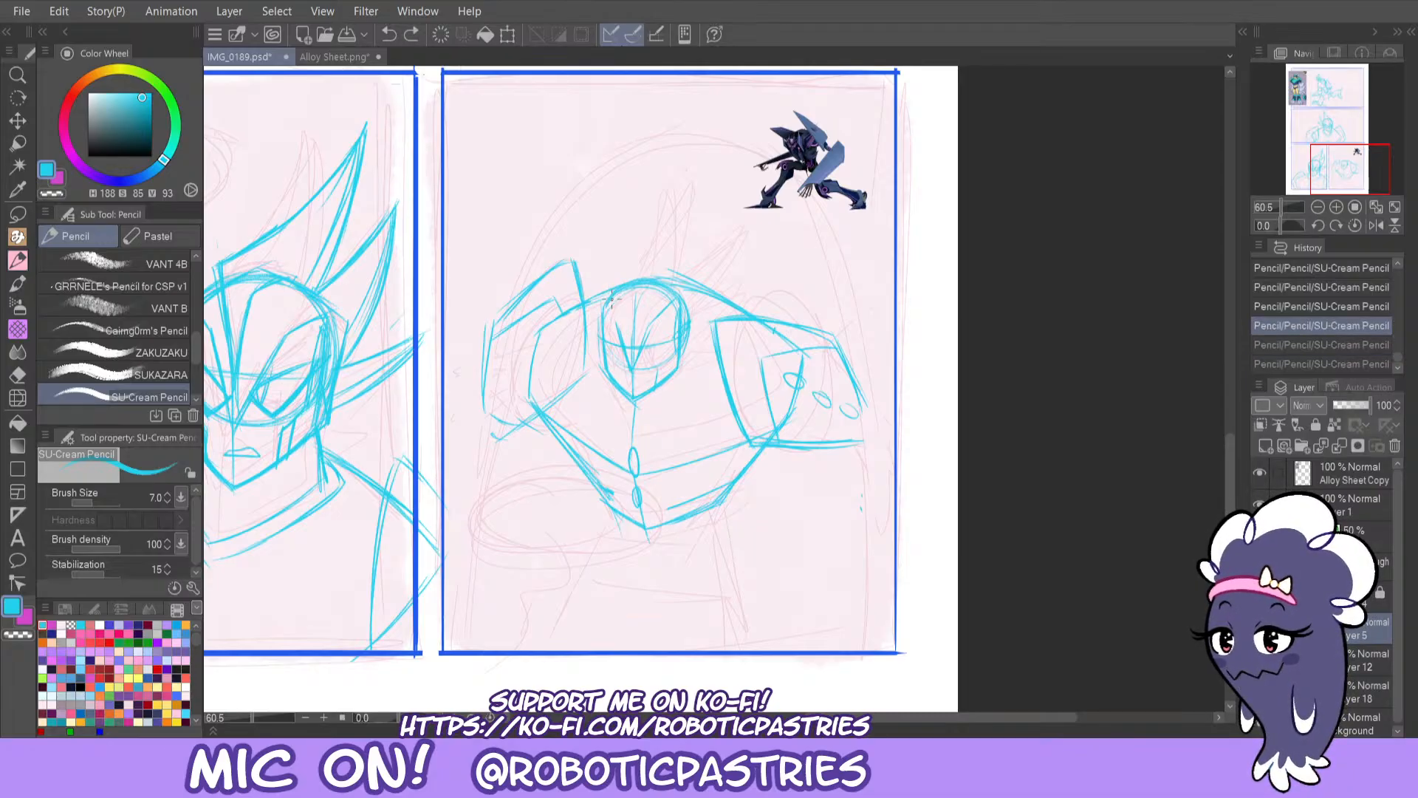
key(ctrl+y)
key(ctrl+y)
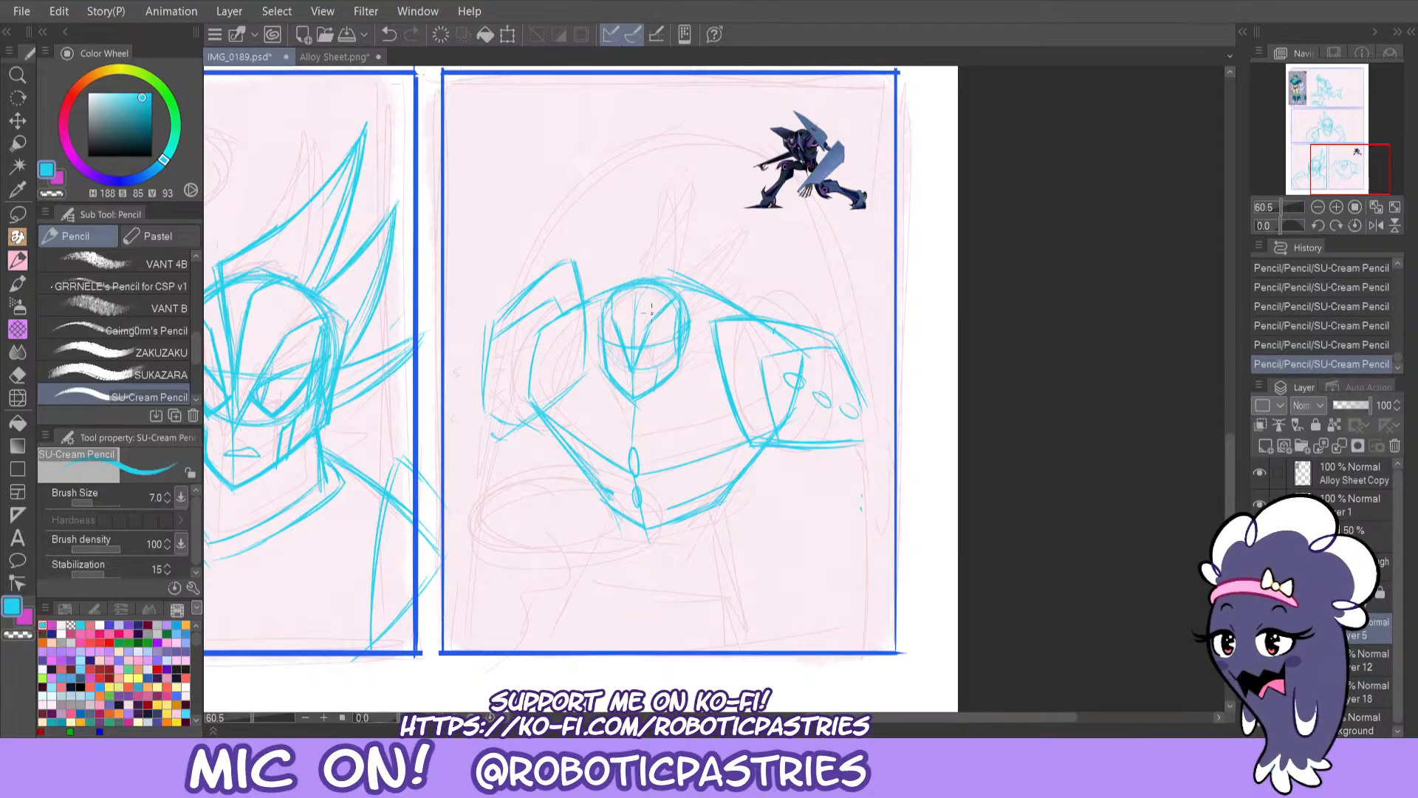
key(ctrl+z)
key(ctrl+y)
Draw the tall central crest spike rising from the forehead, joining its base to the mask's centre lines.
mouse_move(632, 345)
mouse_down()
mouse_move(642, 214)
mouse_move(653, 281)
mouse_move(635, 316)
mouse_up()
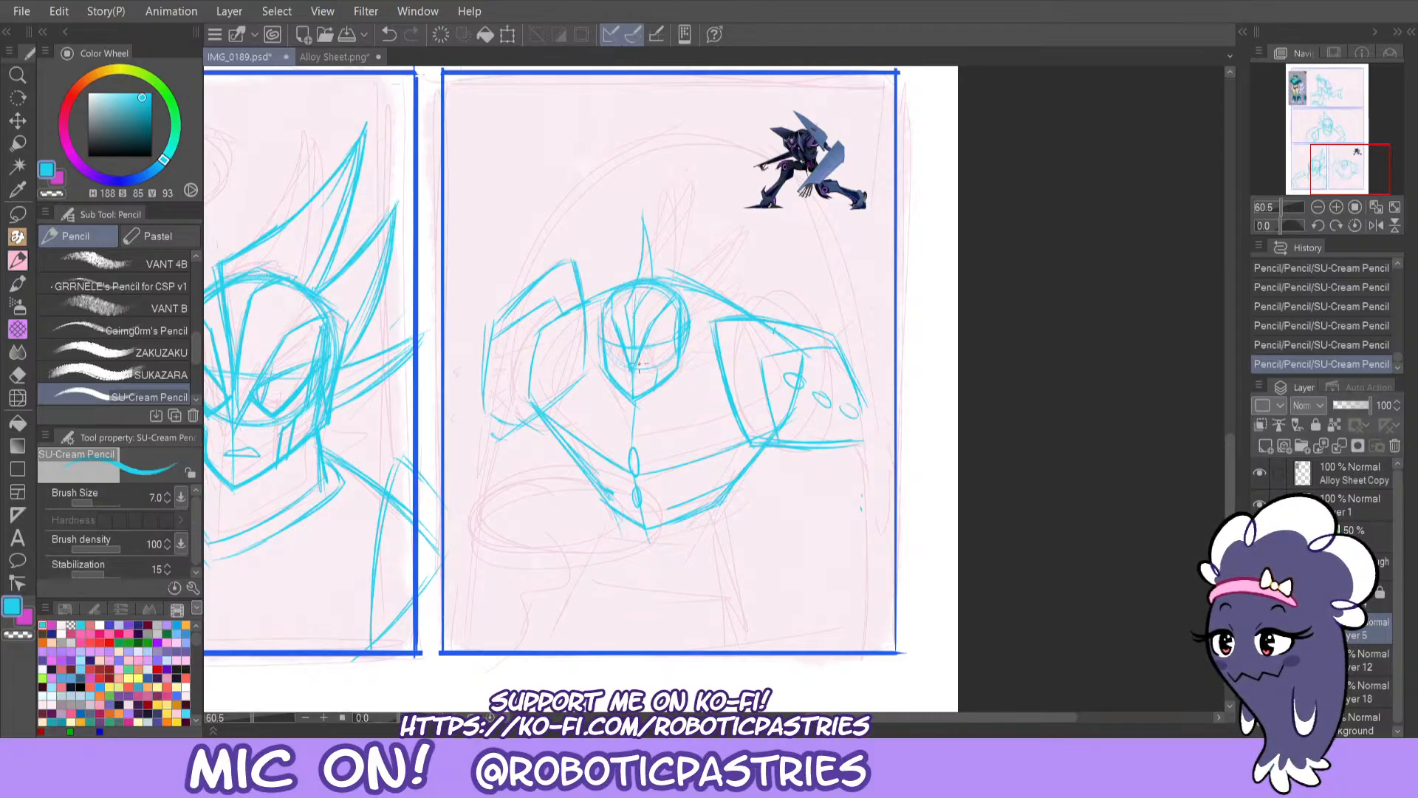
key(ctrl+z)
key(ctrl+y)
key(ctrl+z)
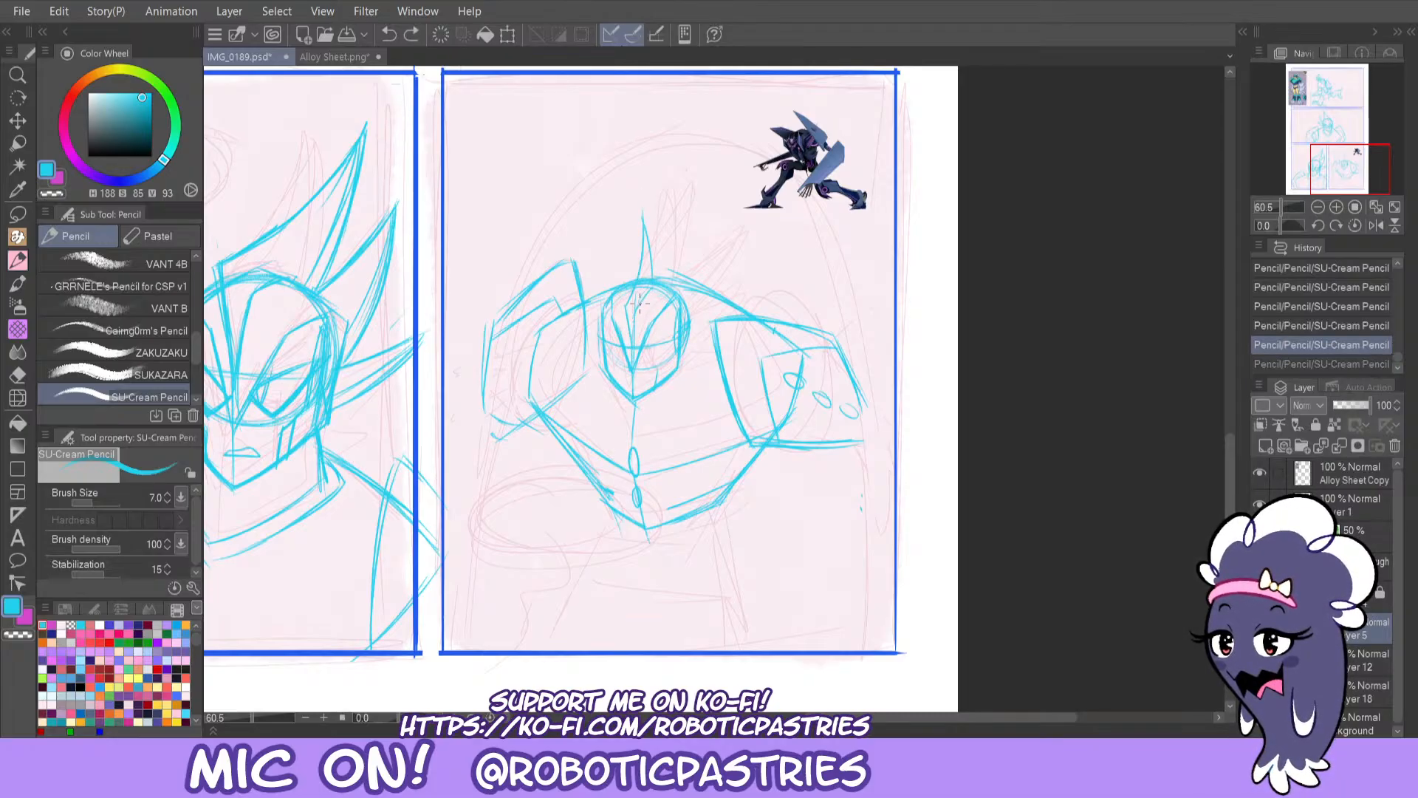
key(ctrl+y)
mouse_move(624, 305)
mouse_down()
mouse_move(647, 206)
mouse_move(657, 275)
mouse_up()
mouse_move(654, 218)
mouse_down()
mouse_move(657, 255)
mouse_move(625, 299)
mouse_up()
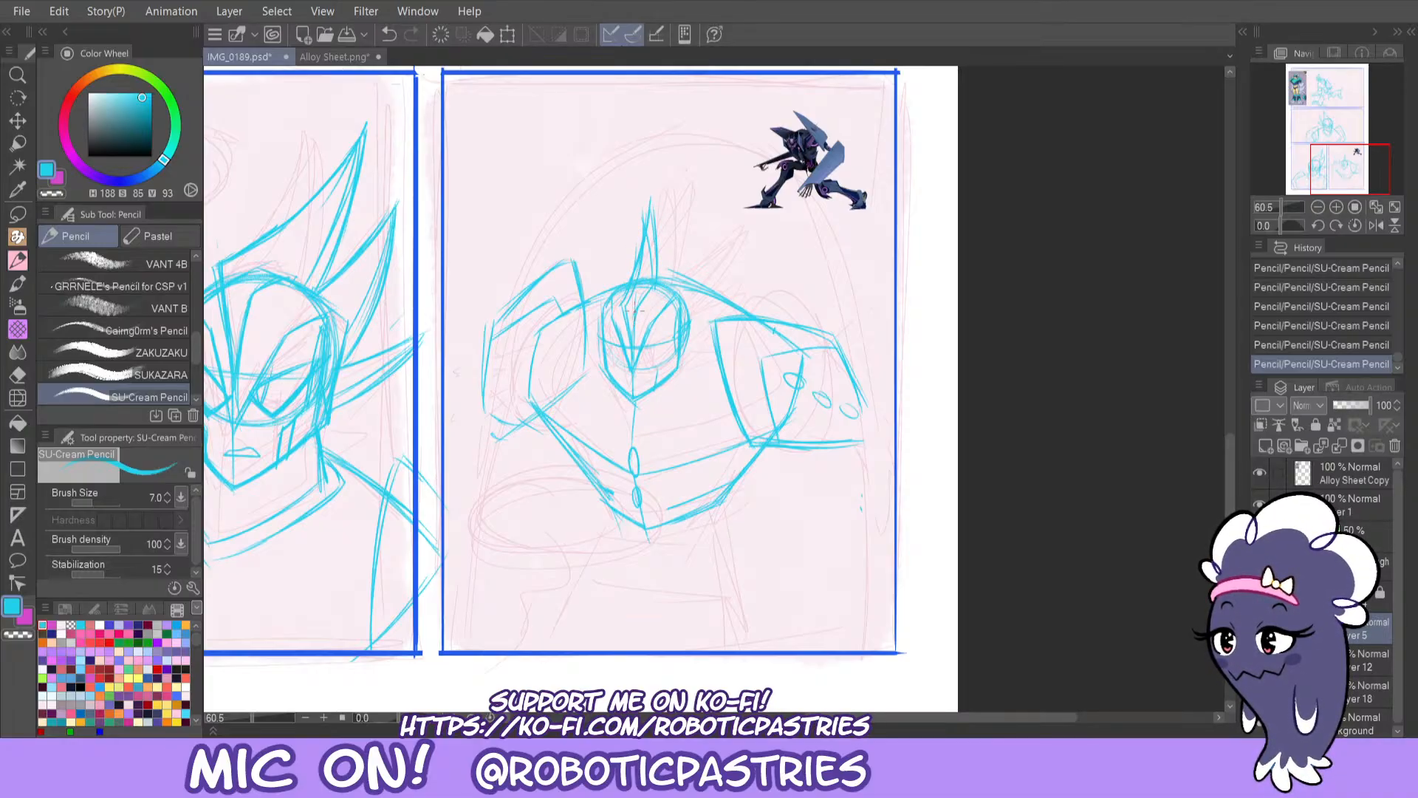
Undo the extra forehead strokes, erase around the central spike's tip, and redraw the spike's right edge.
key(ctrl+z)
drag(625, 314, 623, 347)
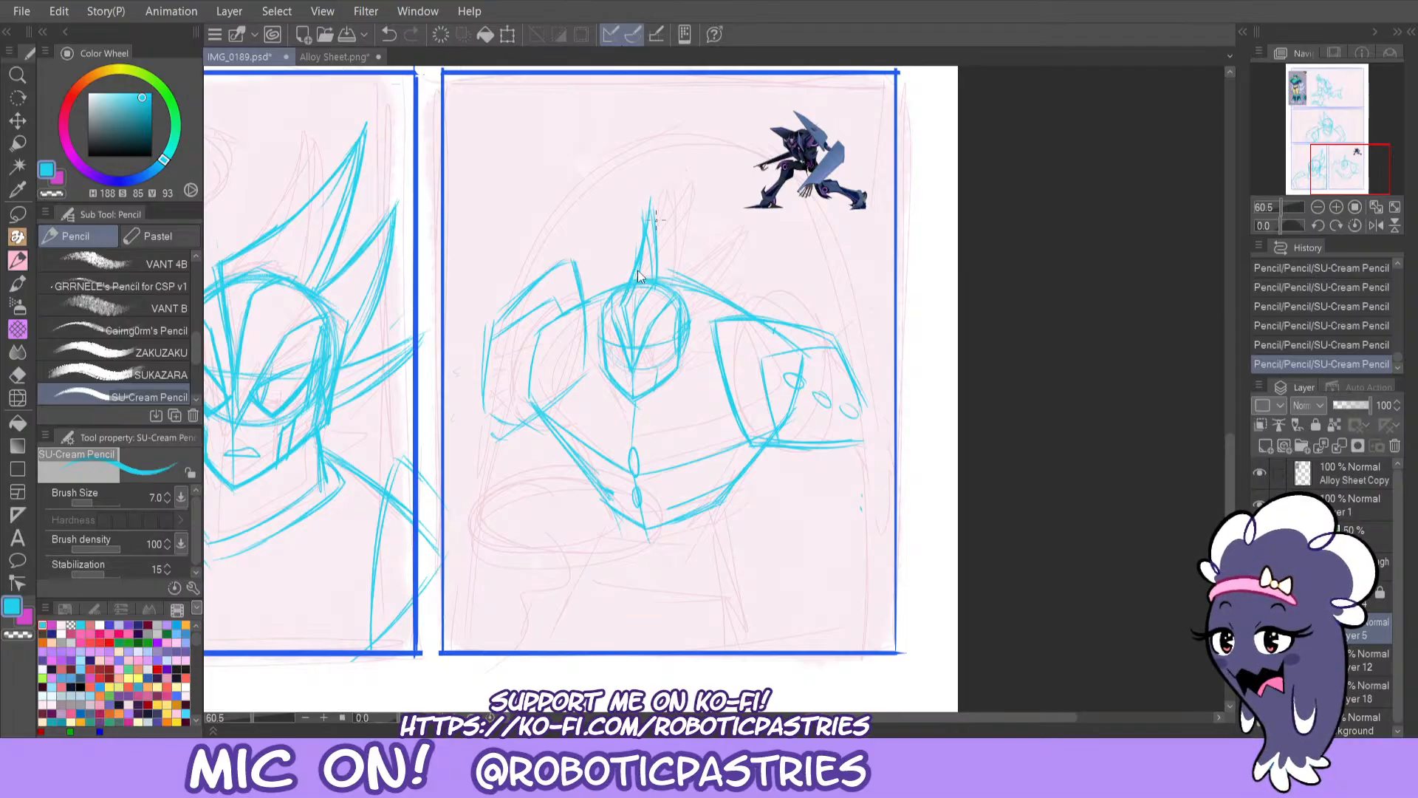
key(ctrl+z)
drag(624, 304, 627, 334)
key(ctrl+z)
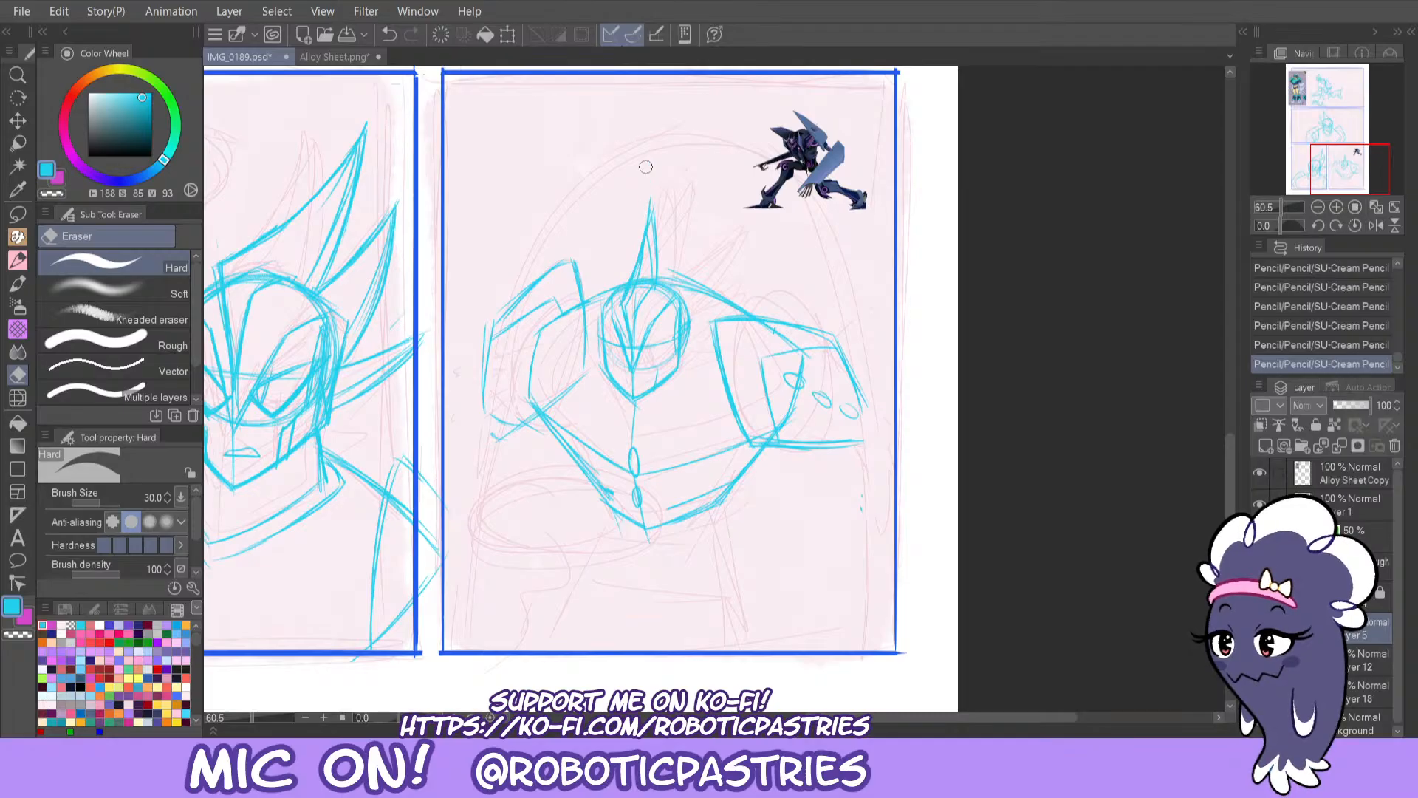
drag(645, 167, 655, 177)
drag(655, 238, 656, 200)
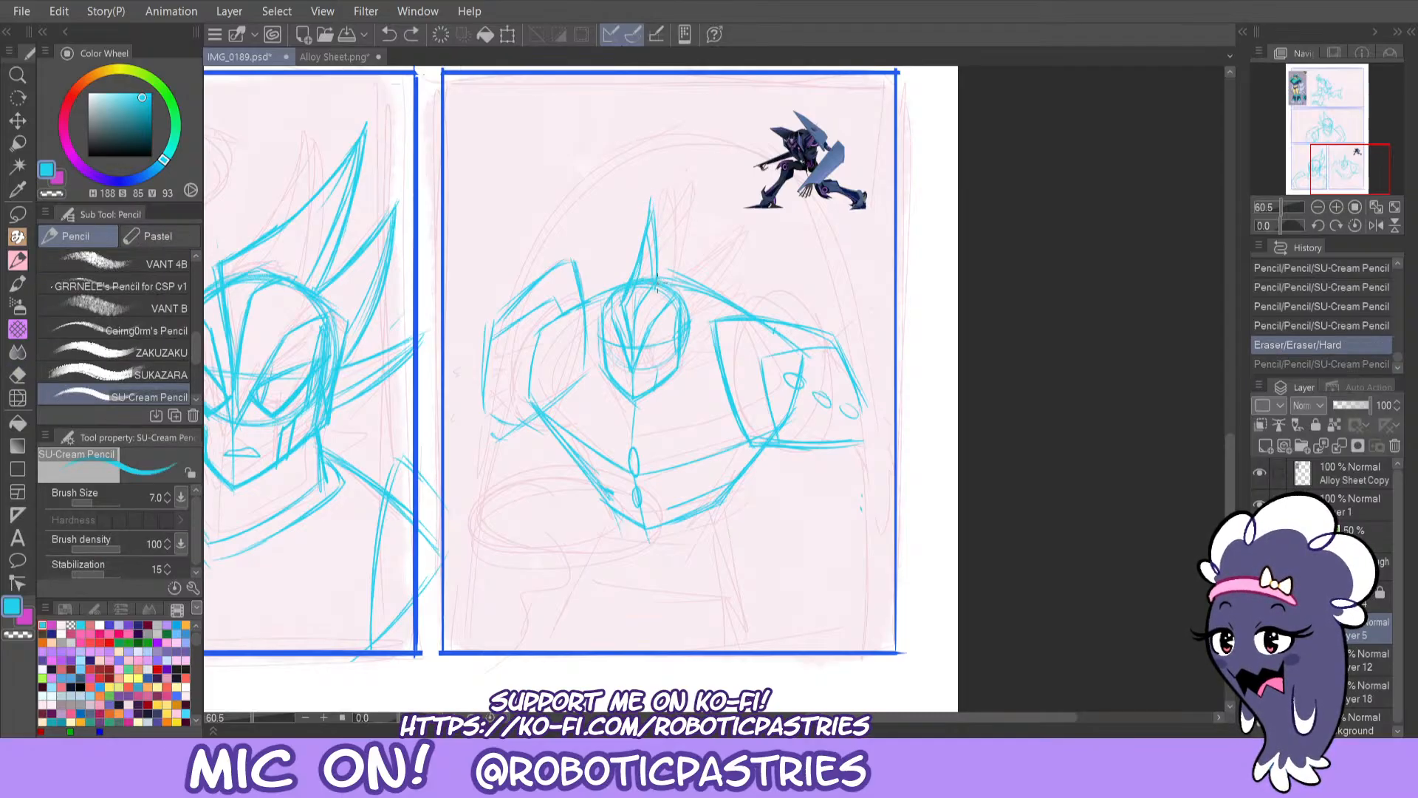
drag(659, 274, 656, 180)
Try to draw two smaller crest spikes fanning out to the right of the central one.
mouse_move(661, 277)
mouse_down()
mouse_move(690, 221)
mouse_move(679, 307)
mouse_move(696, 216)
mouse_up()
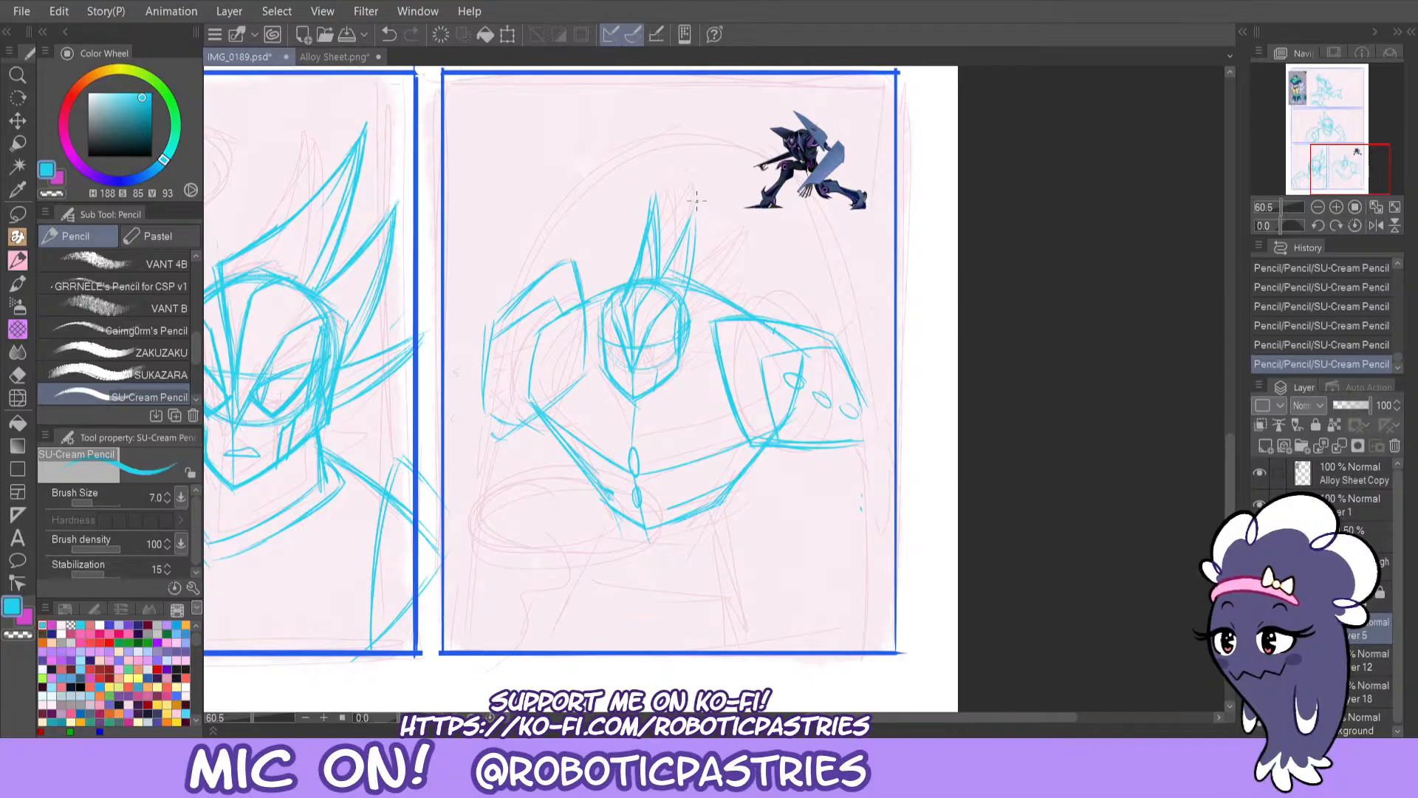
mouse_move(675, 295)
mouse_down()
mouse_move(662, 194)
mouse_move(639, 260)
mouse_up()
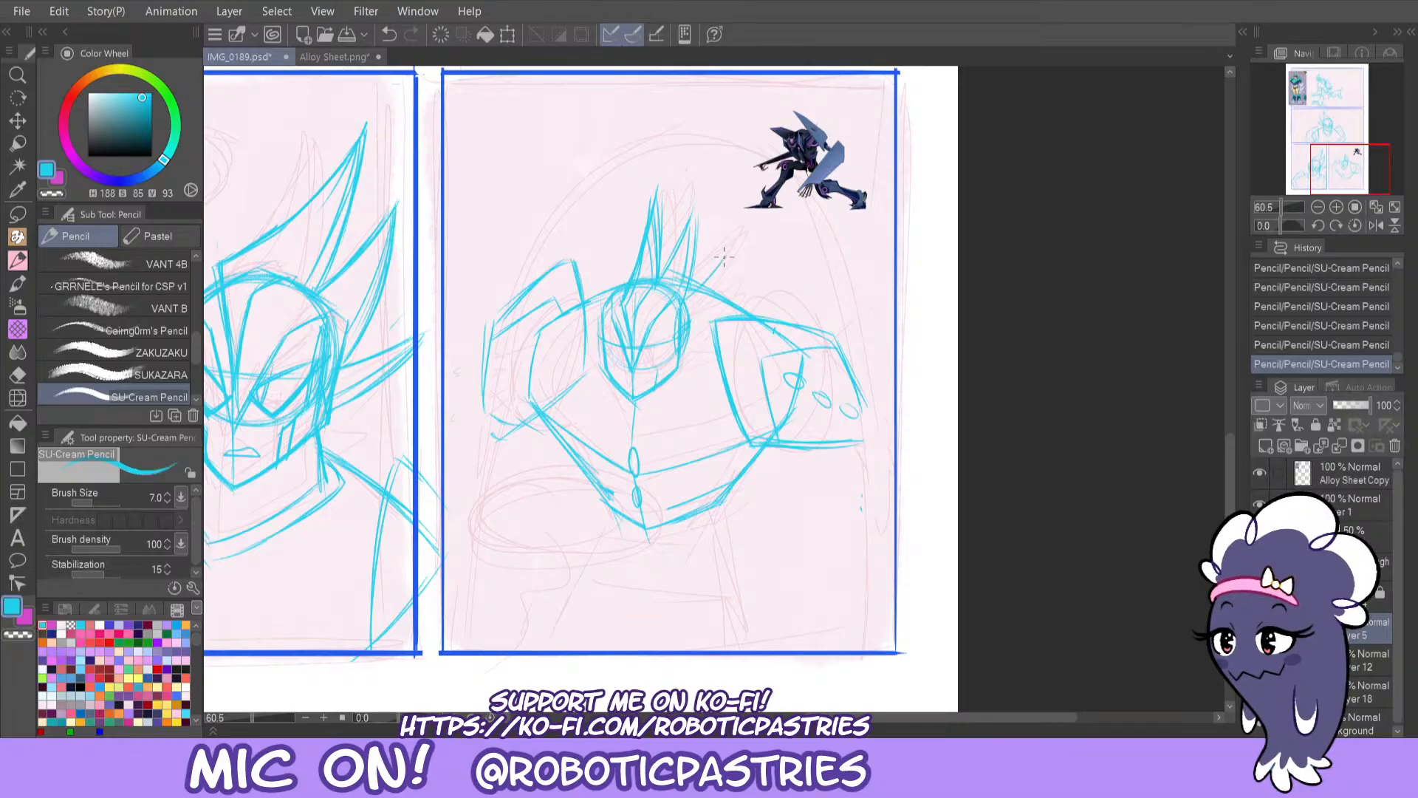
key(ctrl+z)
key(ctrl+z)
drag(682, 303, 726, 261)
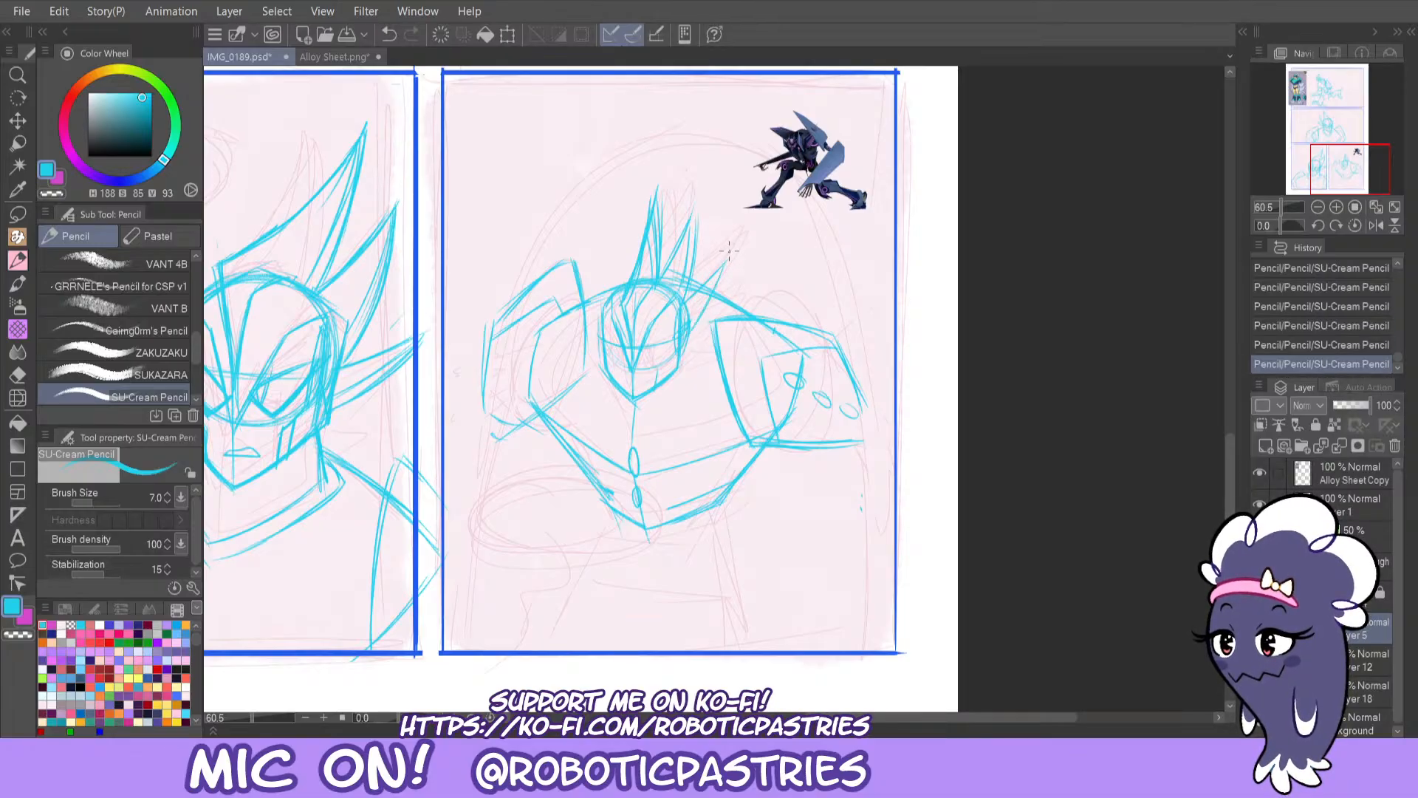
drag(681, 202, 687, 215)
key(ctrl+z)
key(ctrl+z)
key(ctrl+z)
key(ctrl+z)
key(ctrl+z)
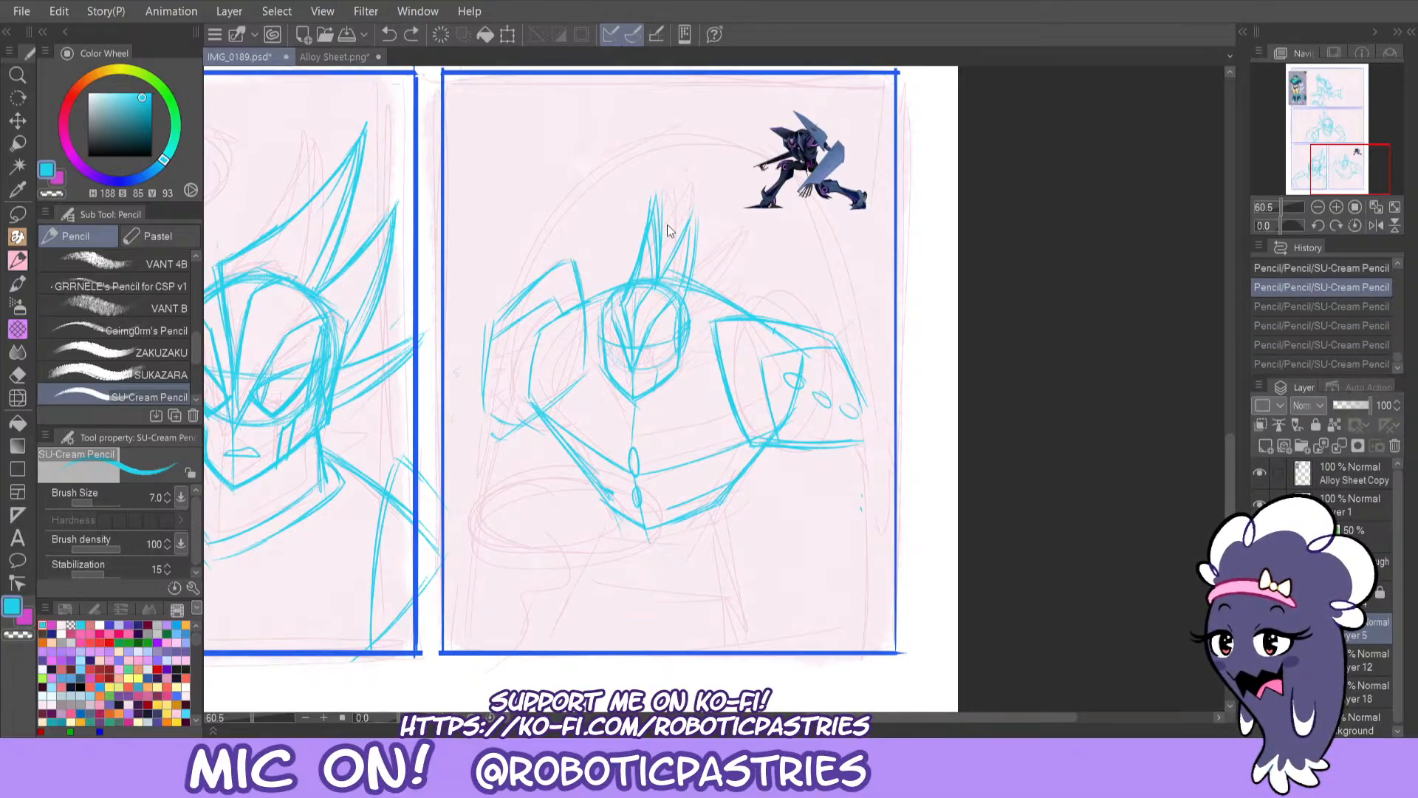
key(ctrl+z)
Draw the second and third crest spikes narrower and more upright, starting from the head's upper-right edge.
drag(660, 272, 688, 219)
drag(687, 207, 677, 317)
mouse_move(682, 303)
mouse_down()
mouse_move(695, 239)
mouse_move(687, 293)
mouse_move(712, 244)
mouse_up()
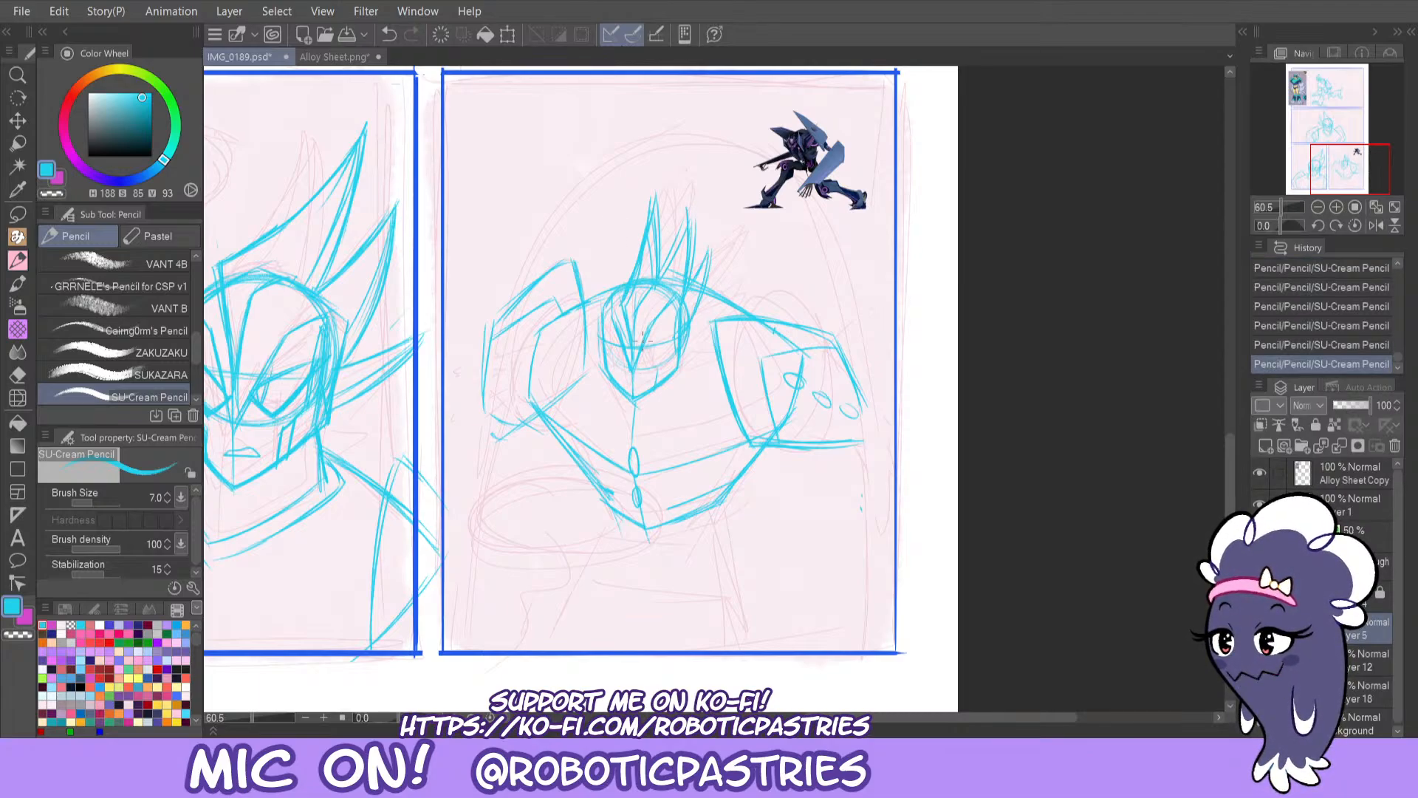
key(ctrl+z)
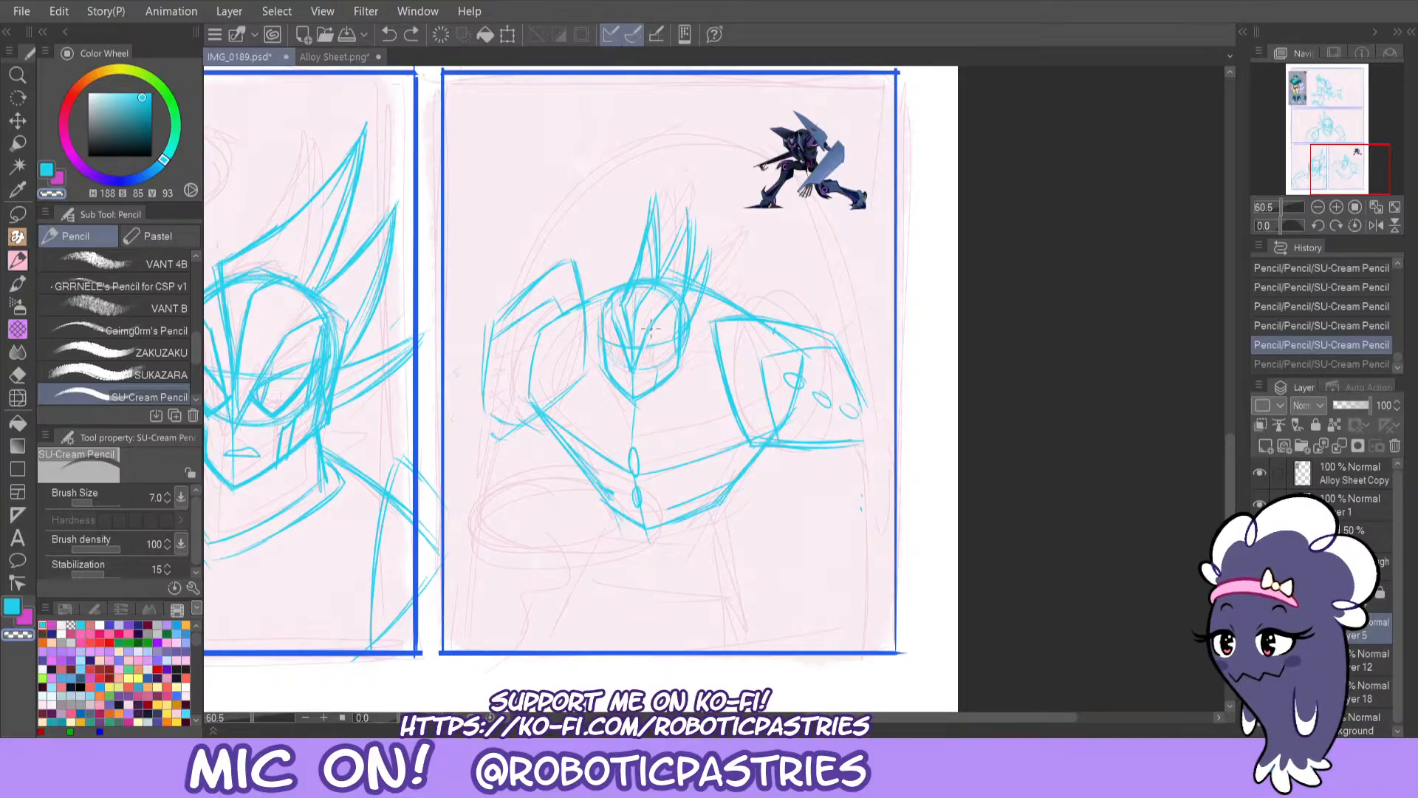
key(ctrl+y)
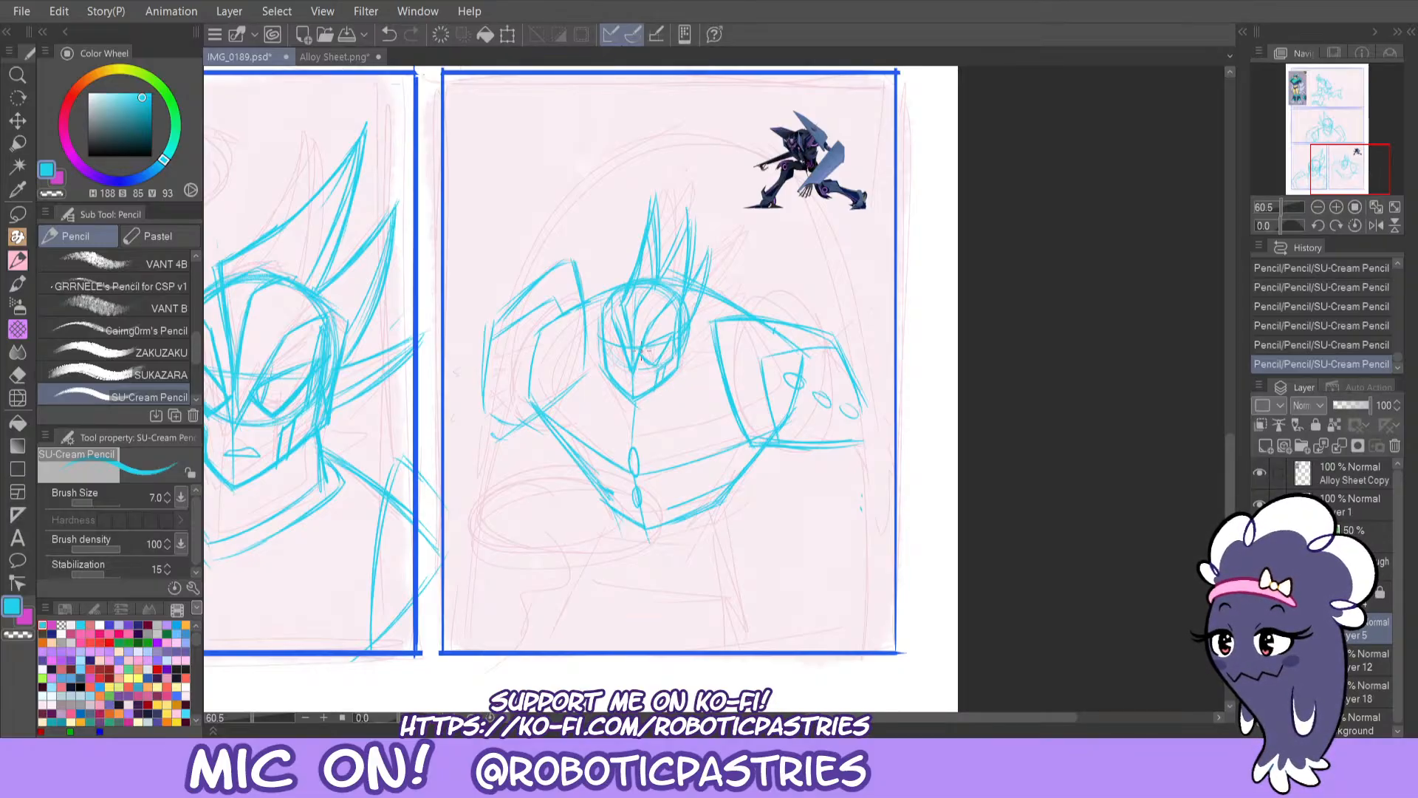
Try to draw the lower outline of the eye on the right half of the face.
key(ctrl+z)
key(ctrl+z)
drag(641, 355, 654, 365)
drag(673, 339, 656, 364)
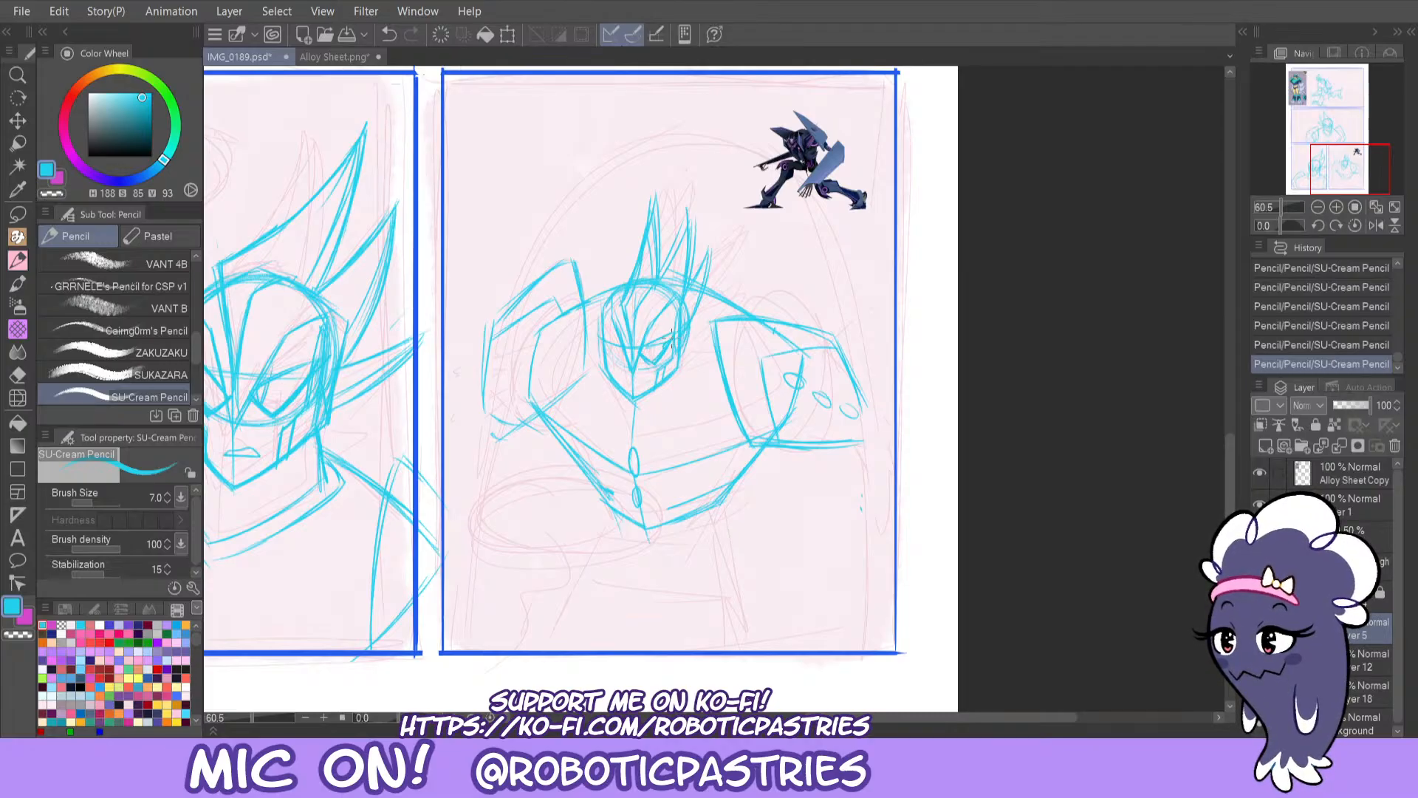
key(ctrl+z)
key(ctrl+z)
key(ctrl+z)
key(ctrl+z)
key(ctrl+z)
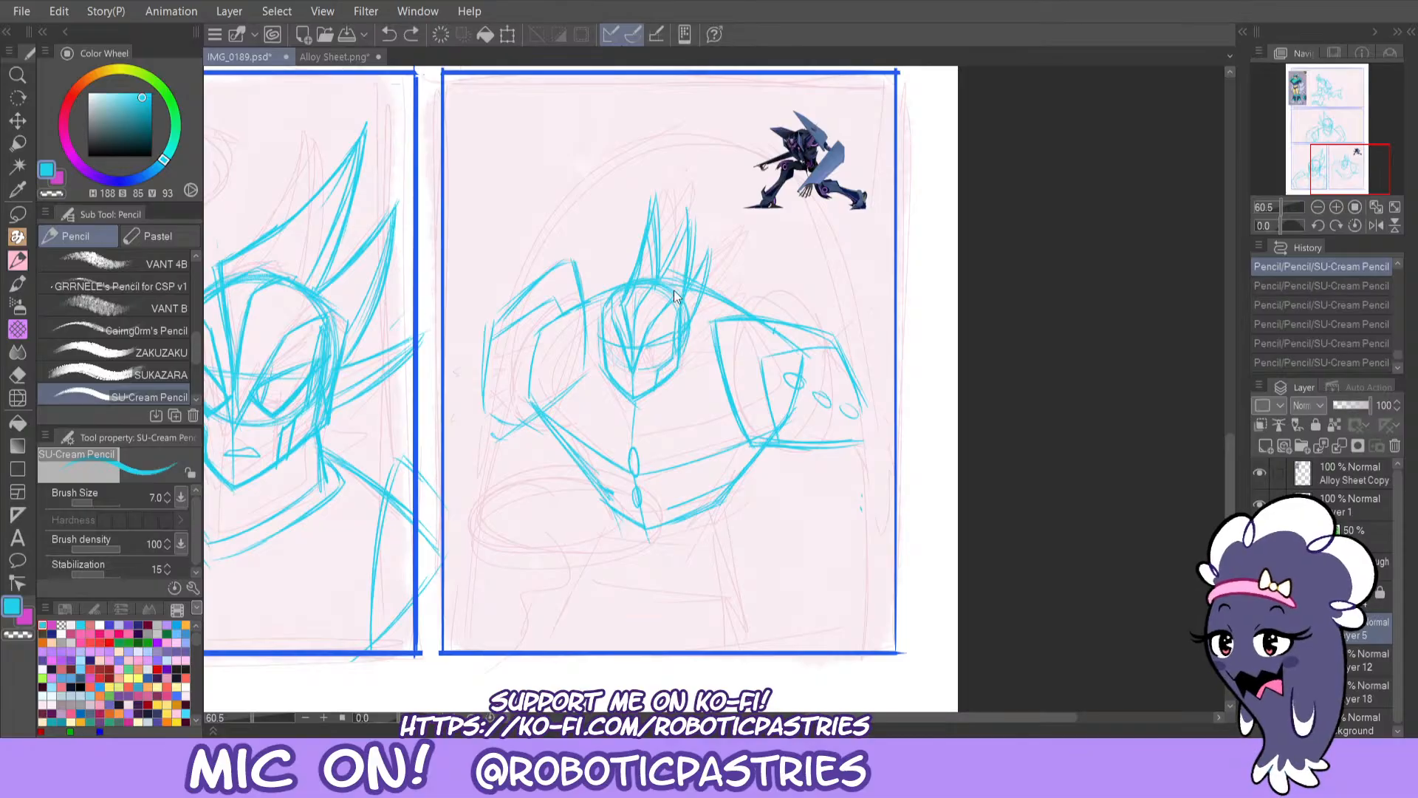
Erase the guideline across the right half of the face and draw the slanted brow and angular eye there.
key(ctrl+y)
key(e)
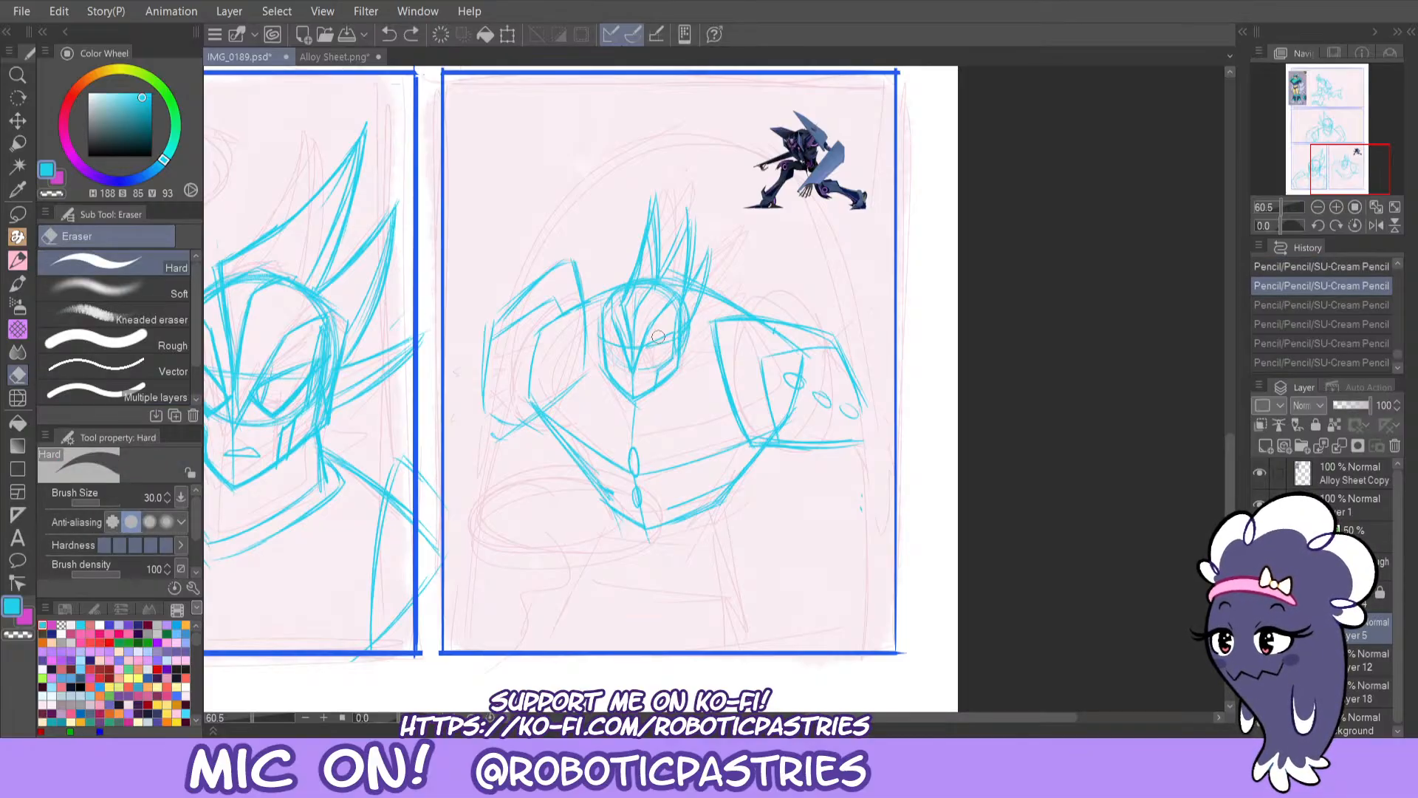
mouse_move(655, 340)
mouse_down()
mouse_move(677, 331)
mouse_move(636, 381)
mouse_move(656, 362)
mouse_move(644, 363)
mouse_up()
key(p)
key(ctrl+z)
key(ctrl+z)
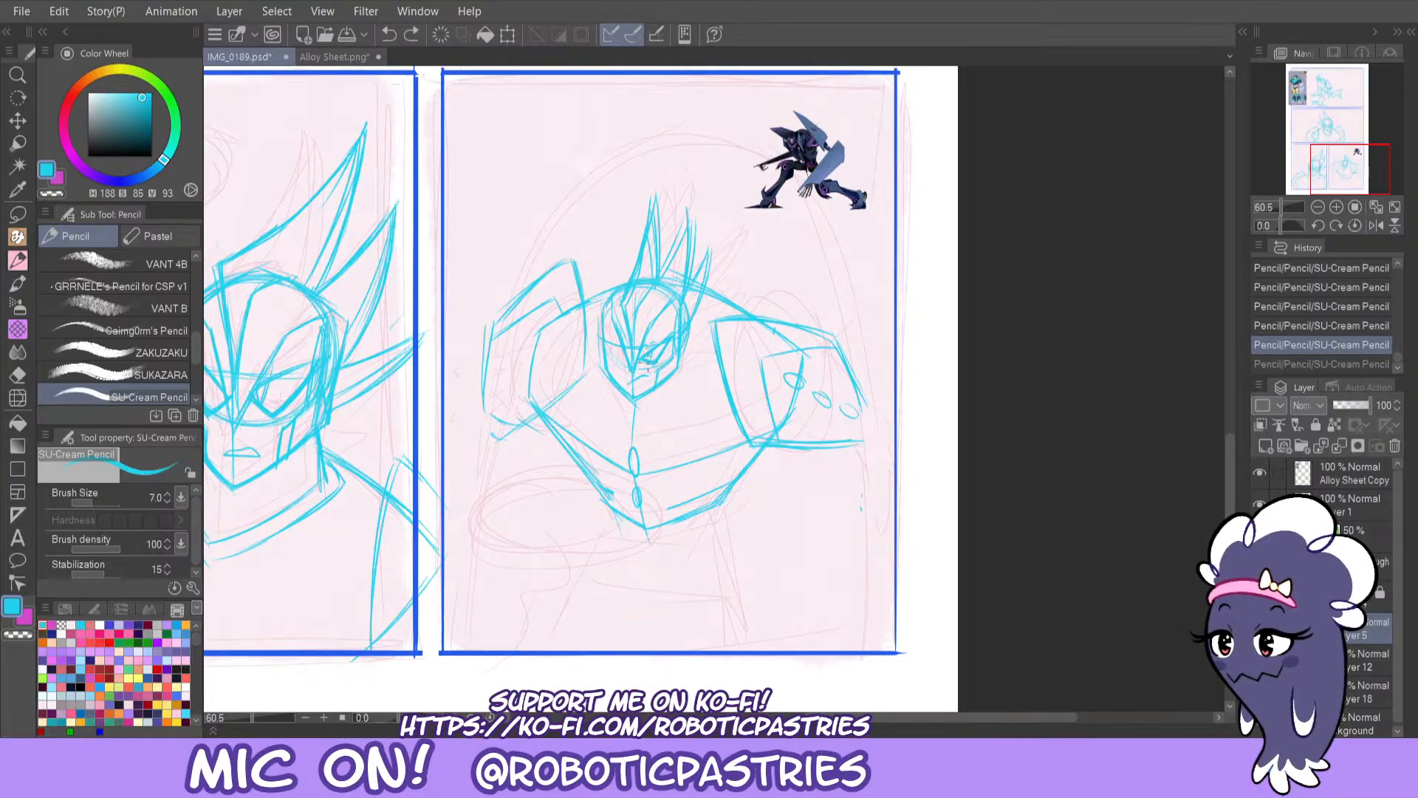
key(ctrl+y)
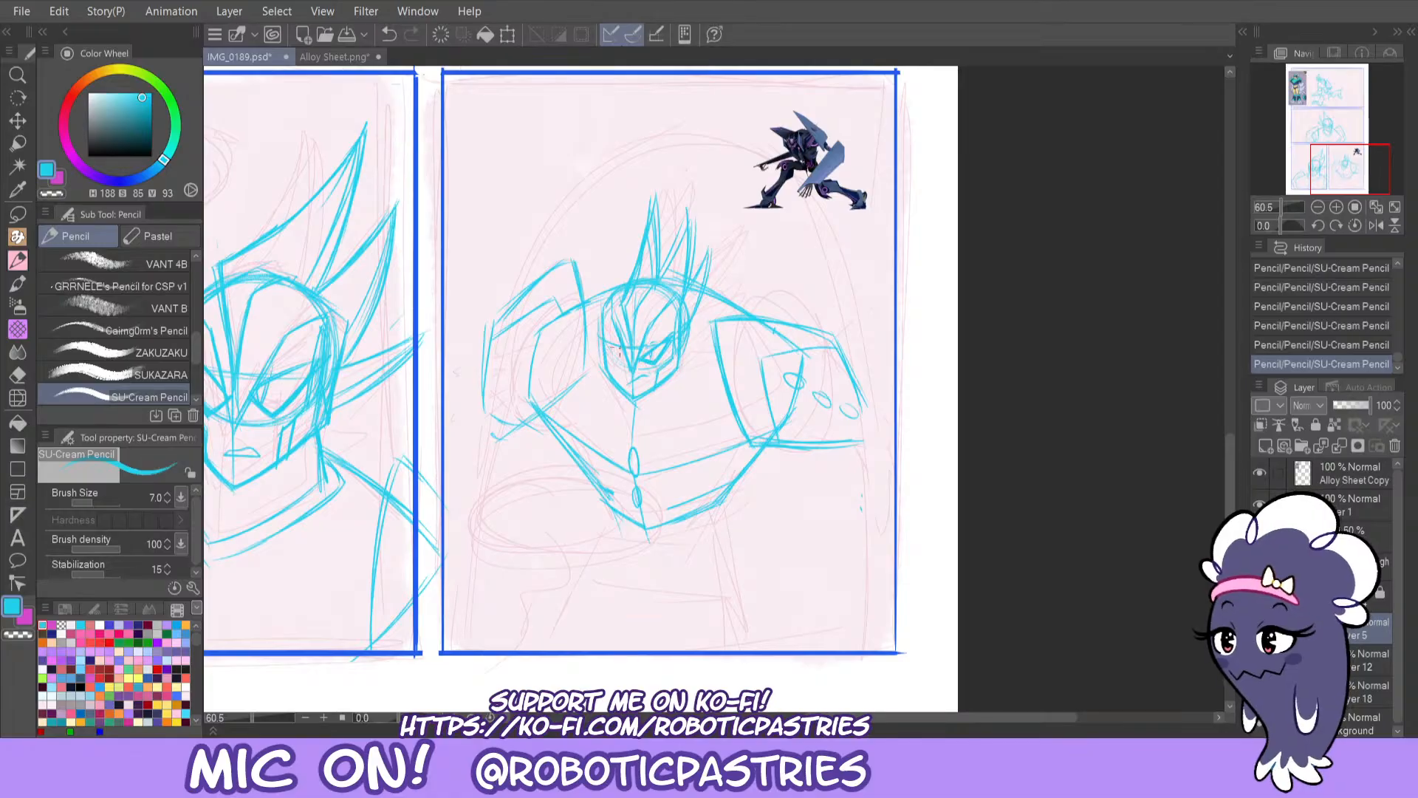
Draw the matching slanted brow and angular eye on the left half of the face.
key(ctrl+z)
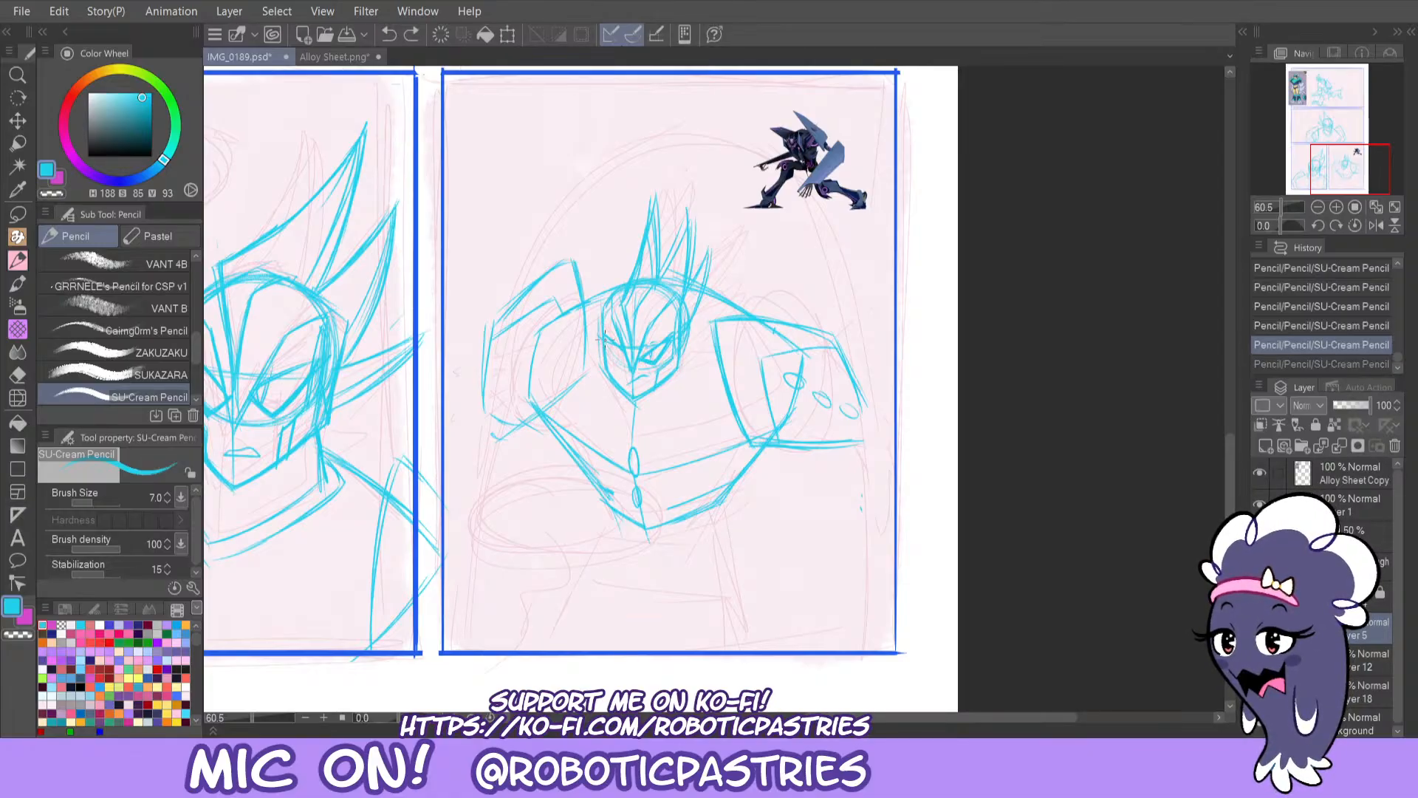
key(ctrl+y)
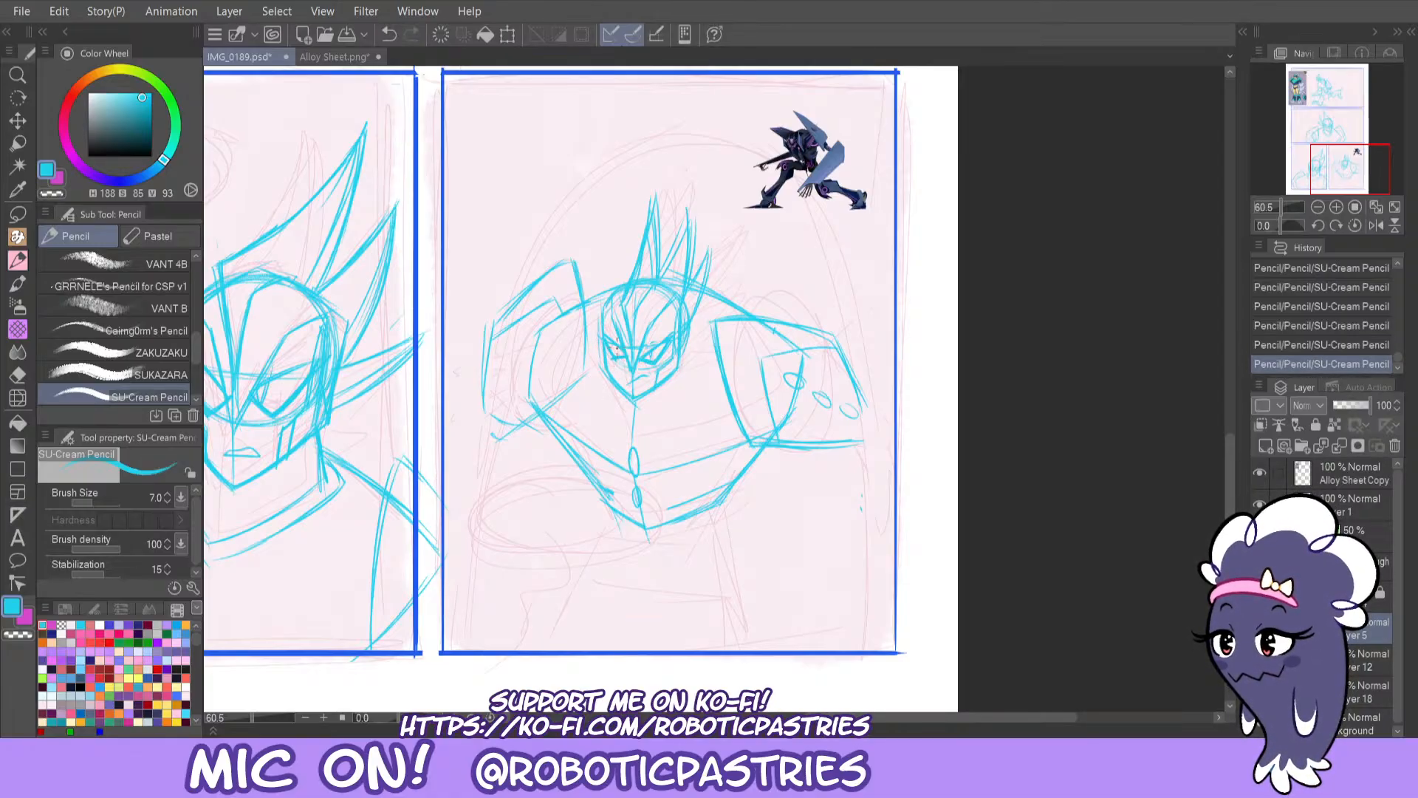
key(ctrl+z)
key(ctrl+y)
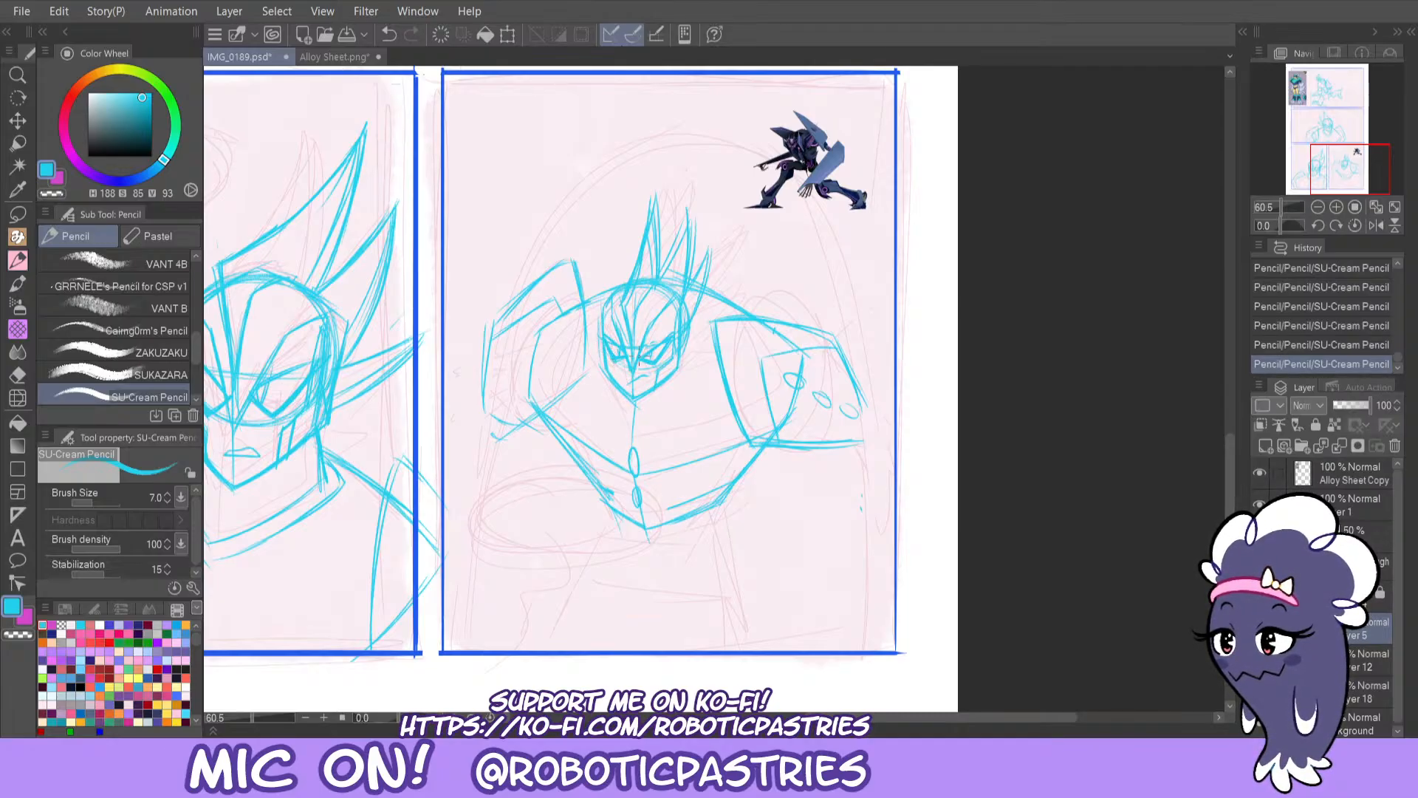
Add cheek lines along the sides of the face, framing the eyes and jaw.
key(ctrl+z)
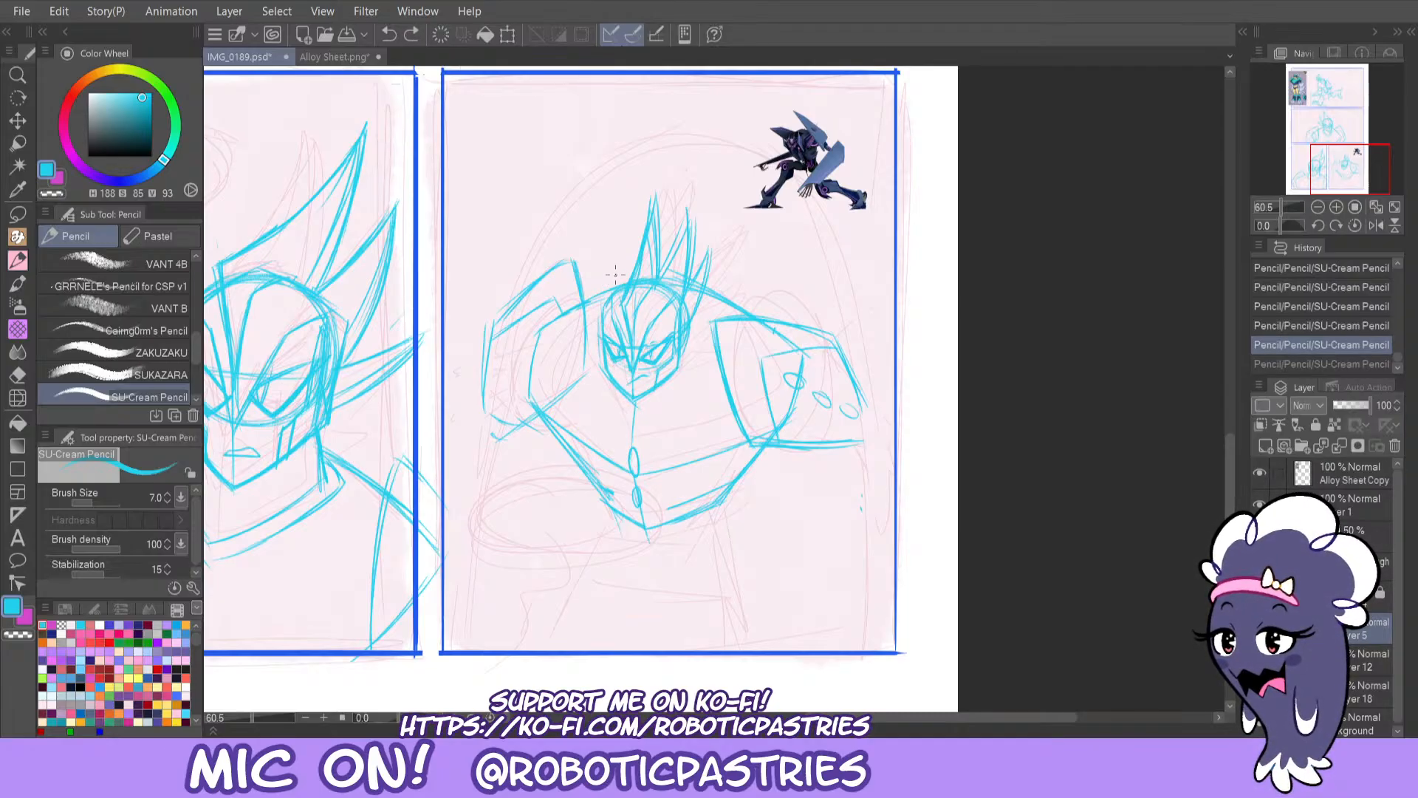
key(ctrl+y)
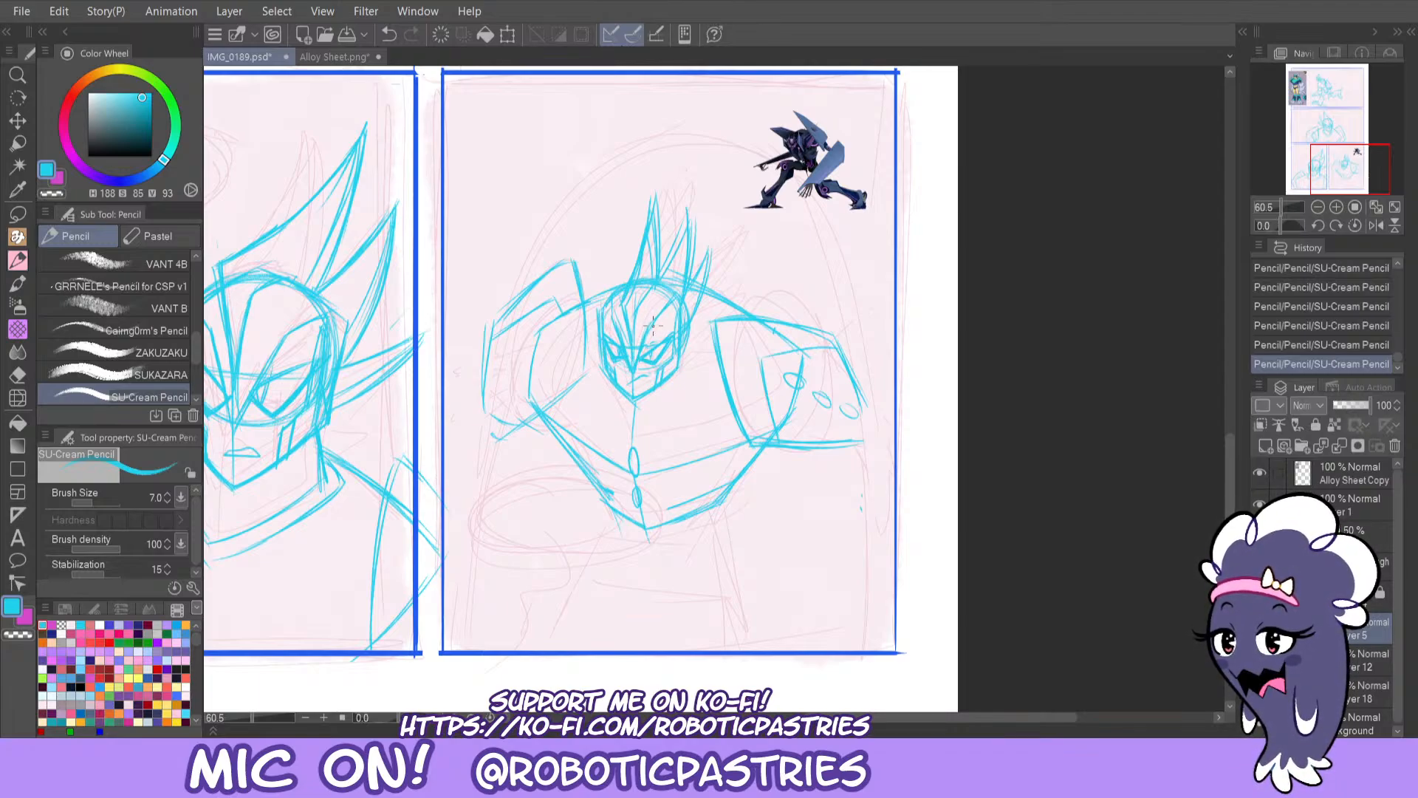
key(ctrl+z)
key(ctrl+y)
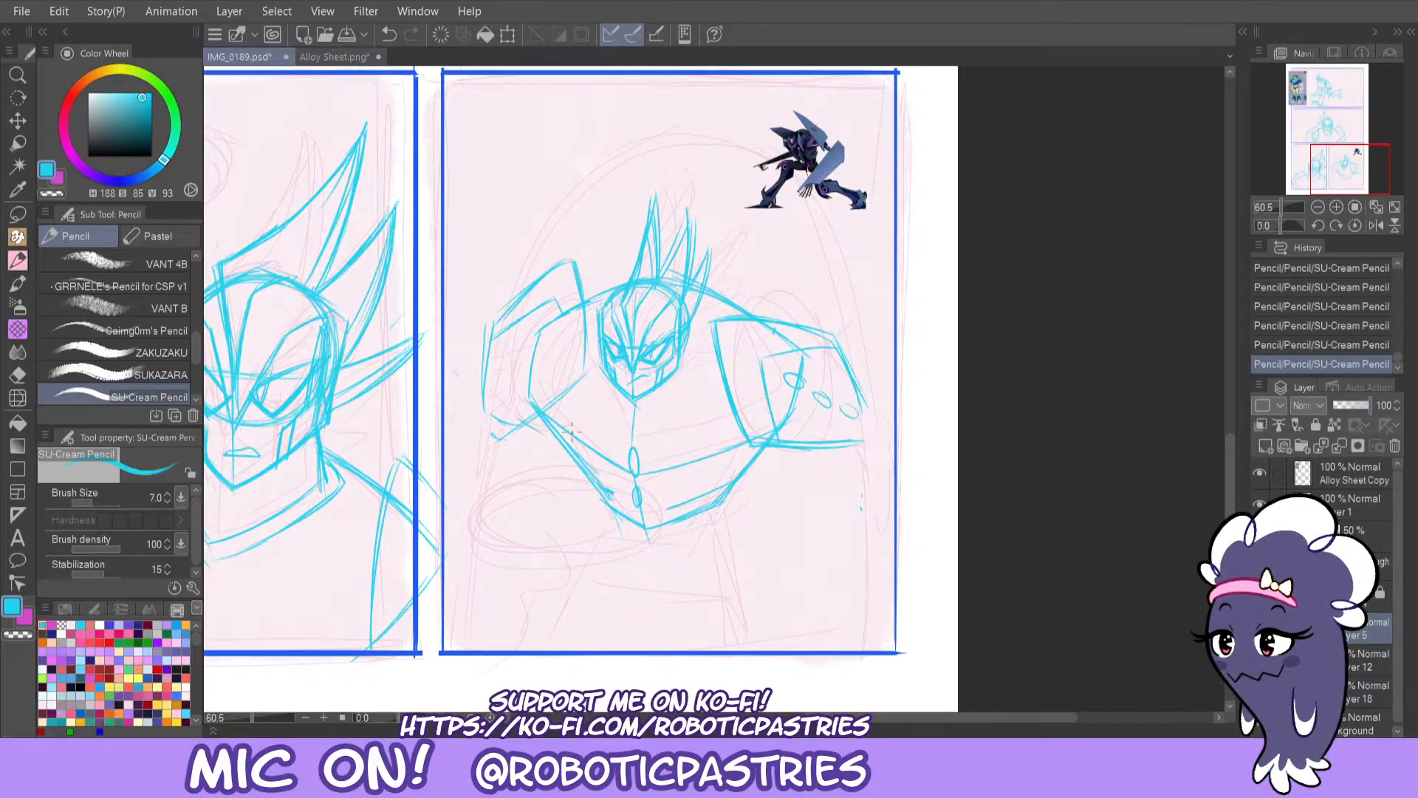
Draw the waist edge and the spread upper-leg lines from the torso's lower point down to the panel's lower border.
mouse_move(624, 537)
mouse_down()
mouse_move(608, 510)
mouse_move(592, 607)
mouse_up()
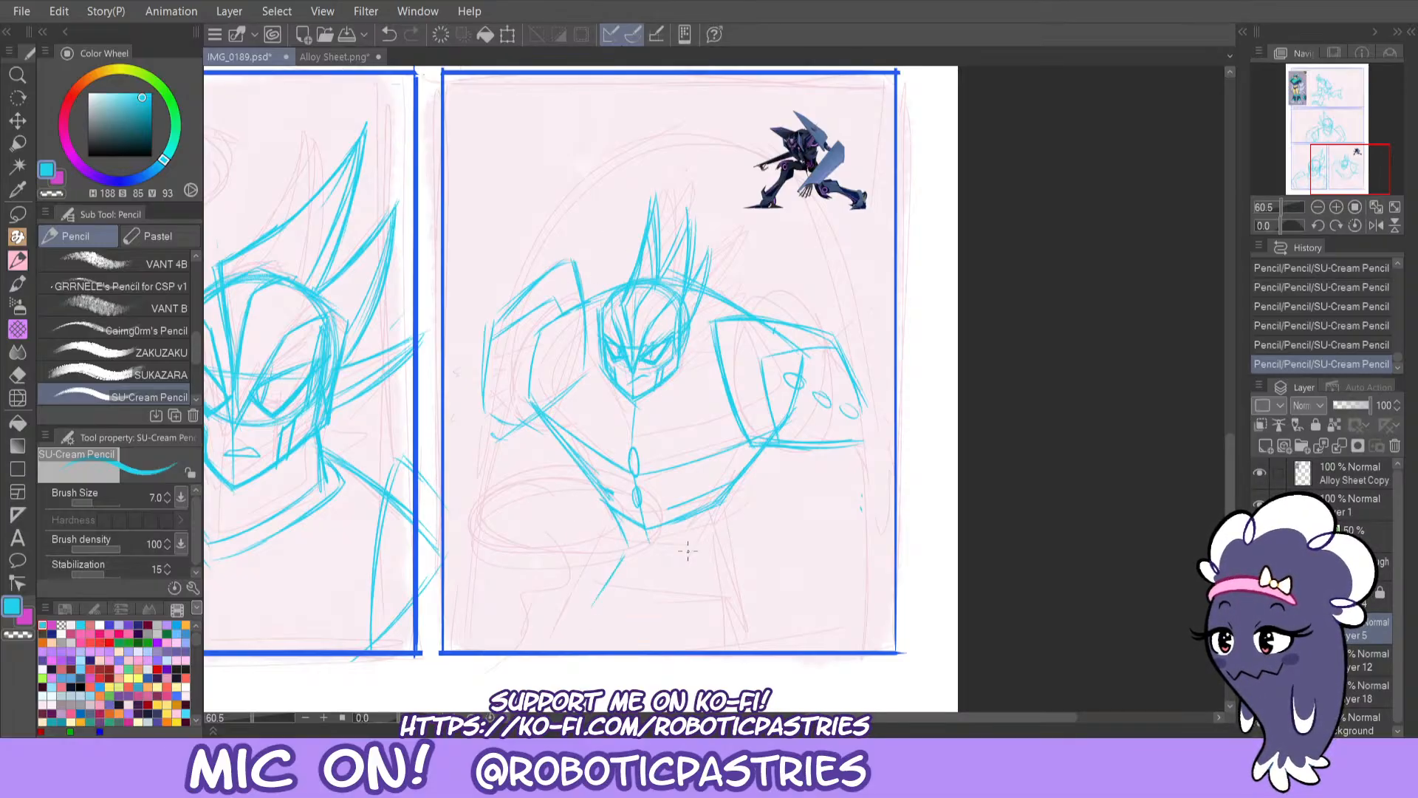
mouse_move(719, 505)
mouse_down()
mouse_move(702, 573)
mouse_move(738, 648)
mouse_up()
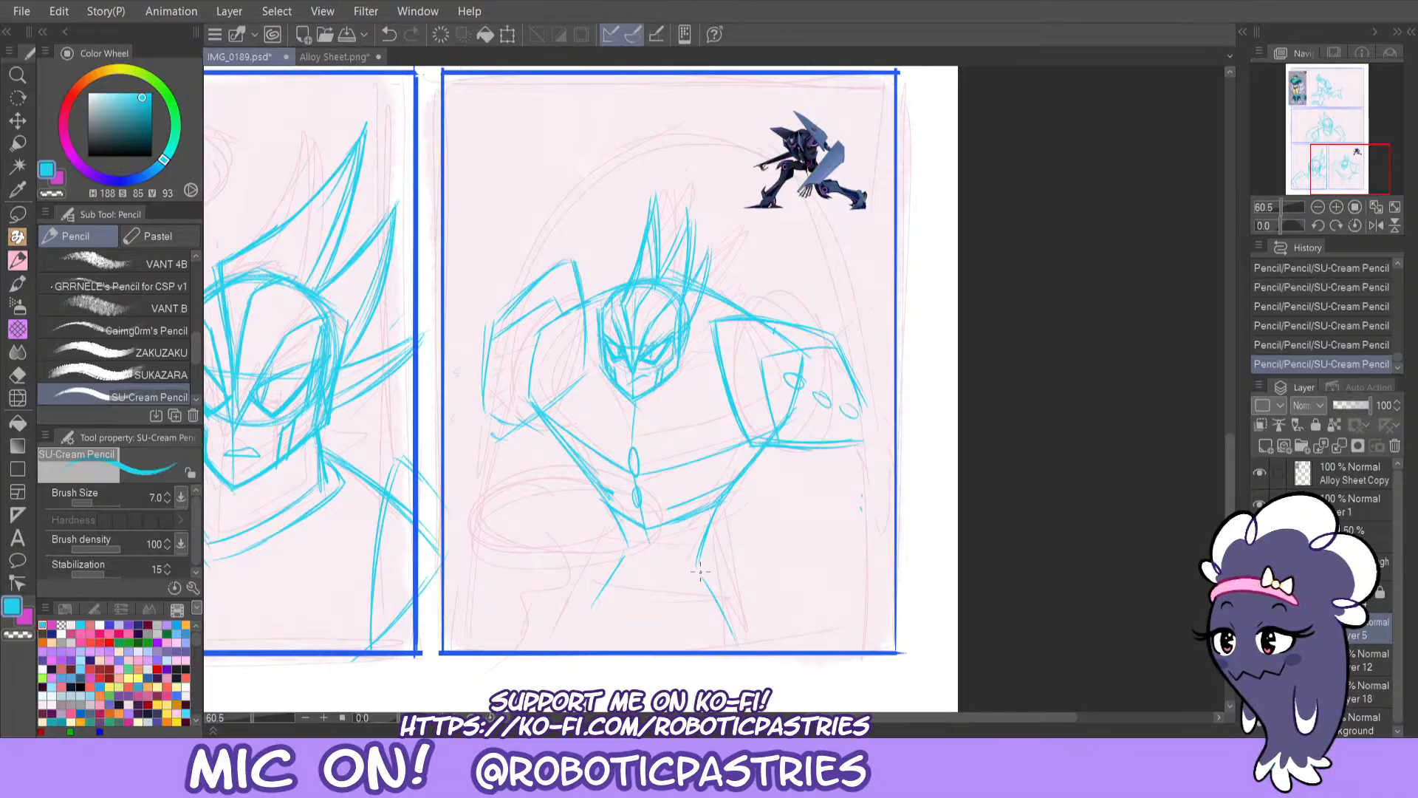
drag(630, 536, 568, 650)
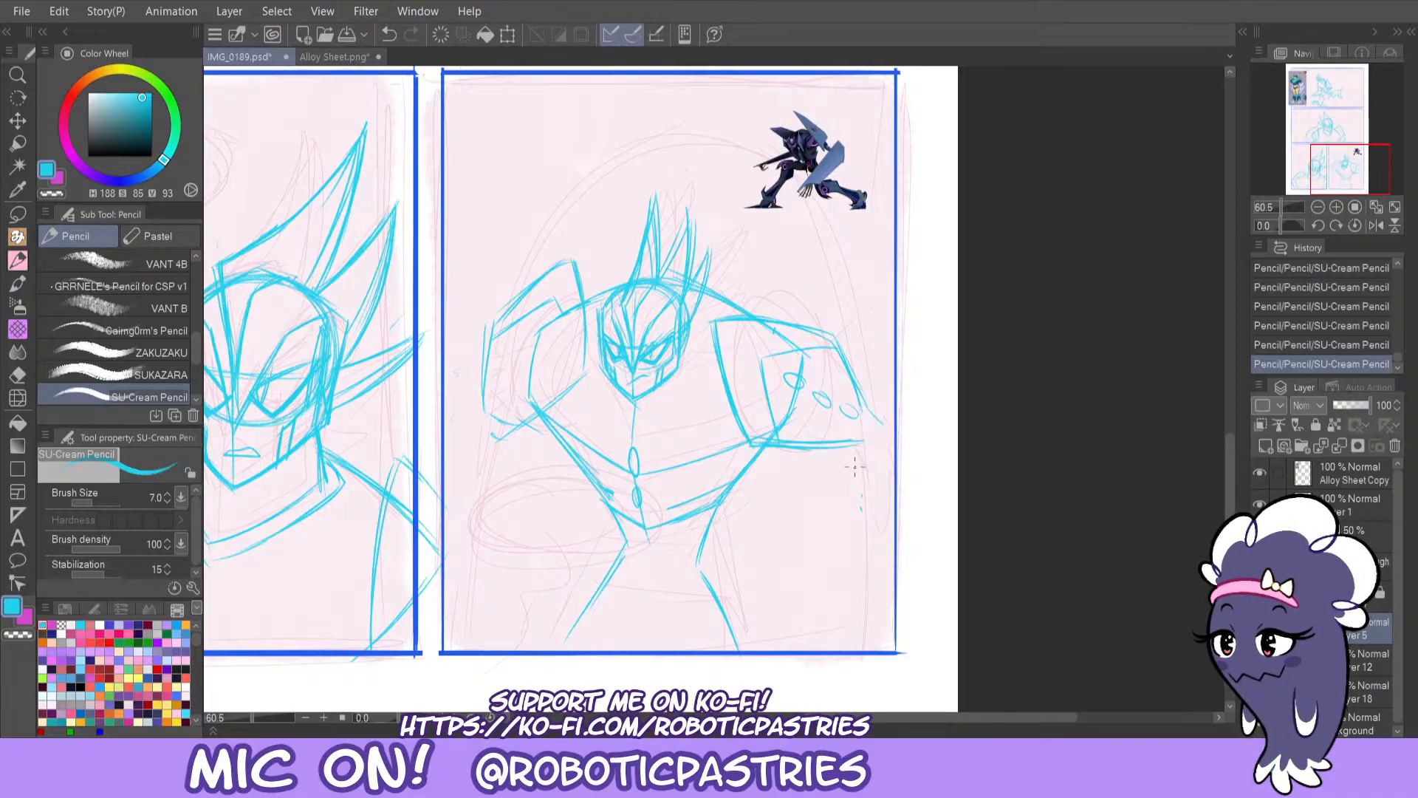
Draw the tapering forearm lines beneath the shoulder pad on the right half of the panel.
drag(851, 474, 784, 614)
drag(825, 525, 773, 634)
drag(859, 578, 786, 636)
drag(857, 454, 772, 647)
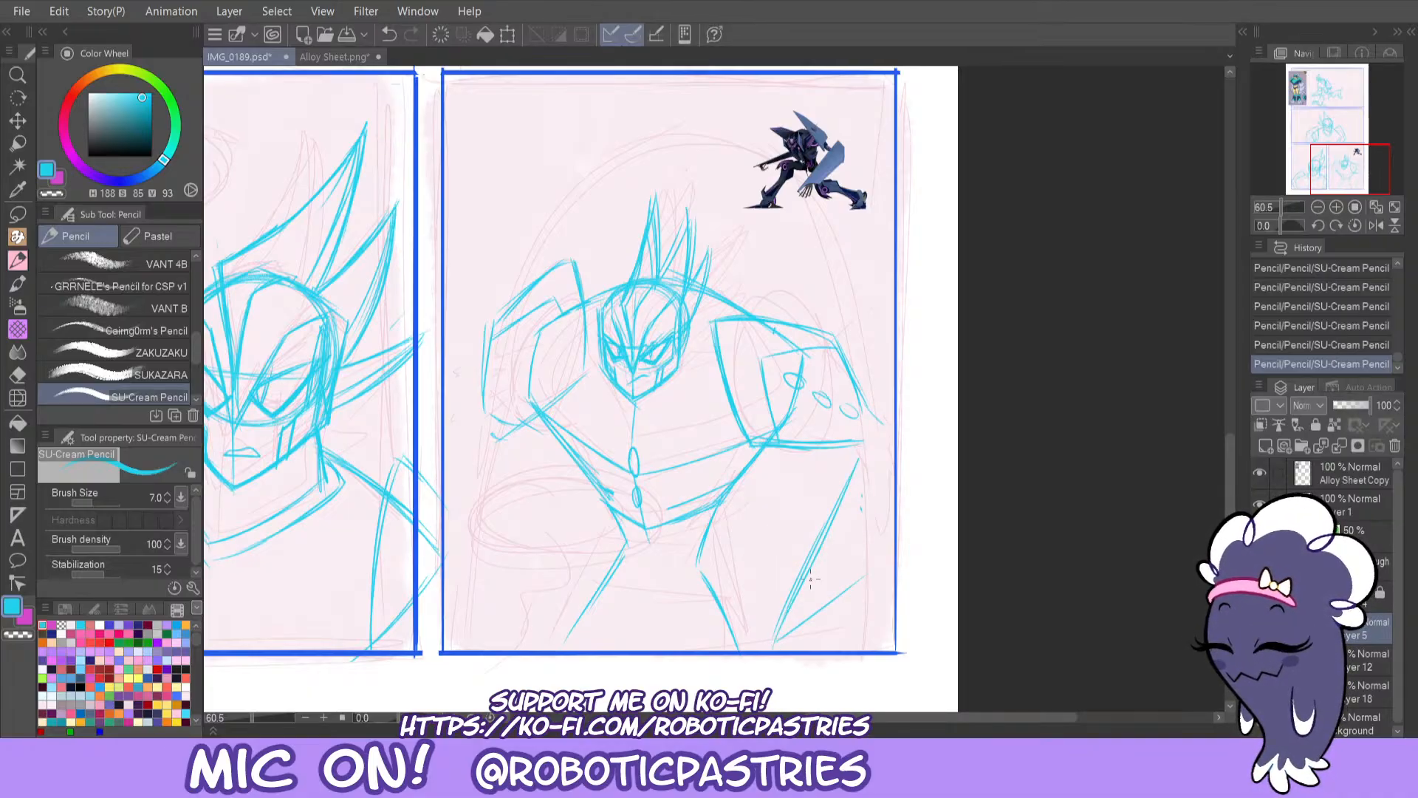
Add a short wrist stroke across the lower forearm on the right half, comparing the sketch with and without it.
drag(804, 564, 750, 588)
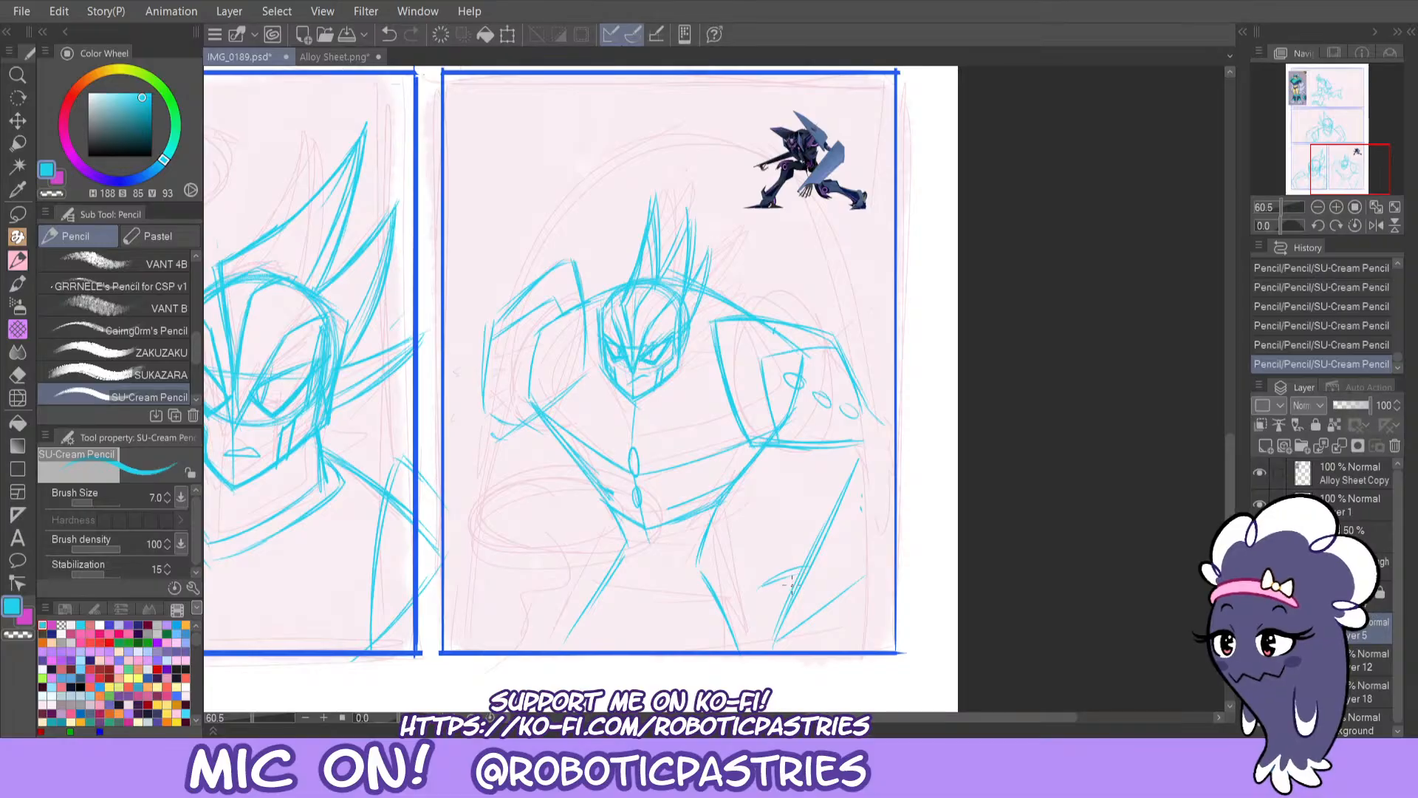
key(ctrl+z)
key(ctrl+z)
key(ctrl+y)
key(ctrl+y)
key(ctrl+z)
key(ctrl+y)
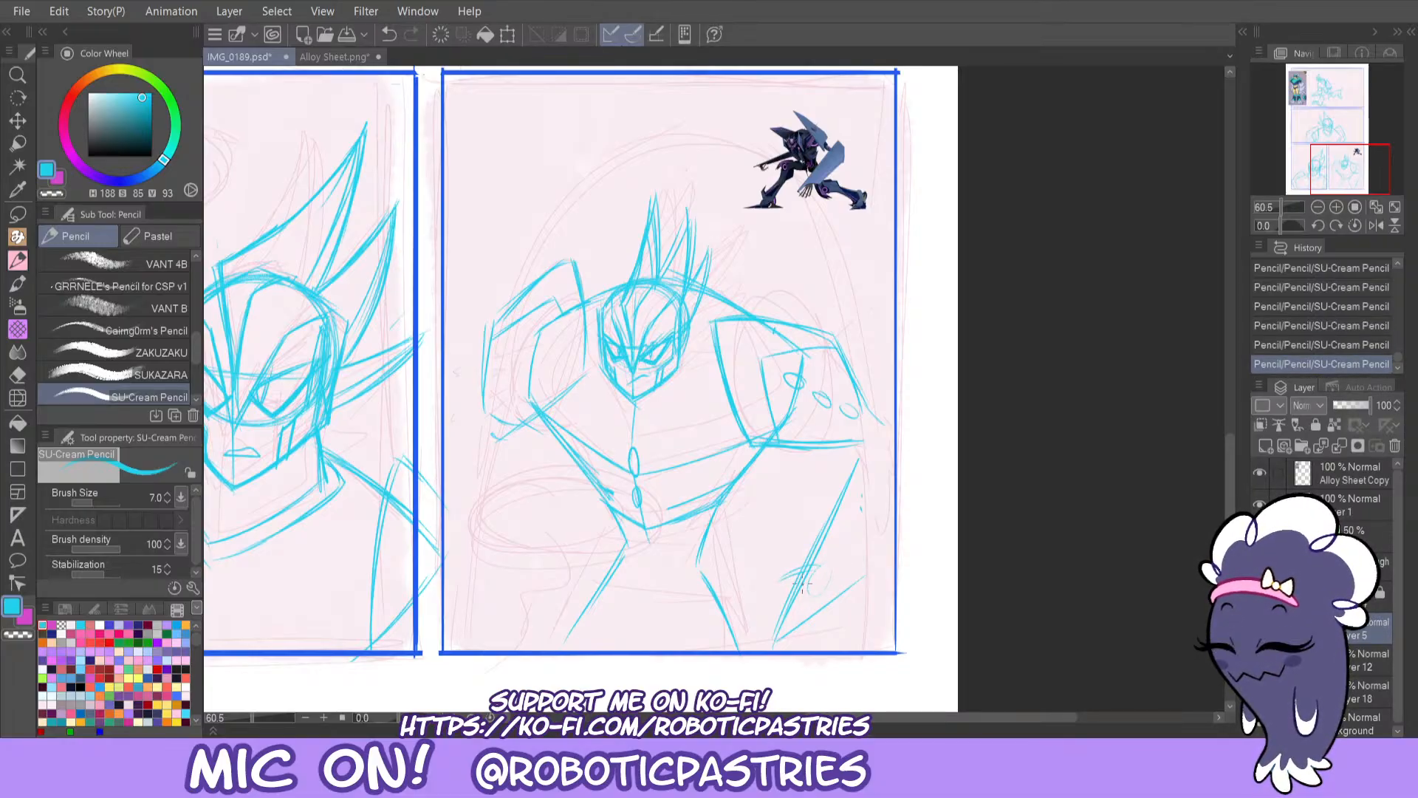
Sketch long, pointed fingers for the hand on the right half, redrawing the strokes that miss.
drag(755, 623, 800, 583)
key(ctrl+z)
key(ctrl+z)
drag(768, 616, 792, 597)
drag(762, 643, 816, 586)
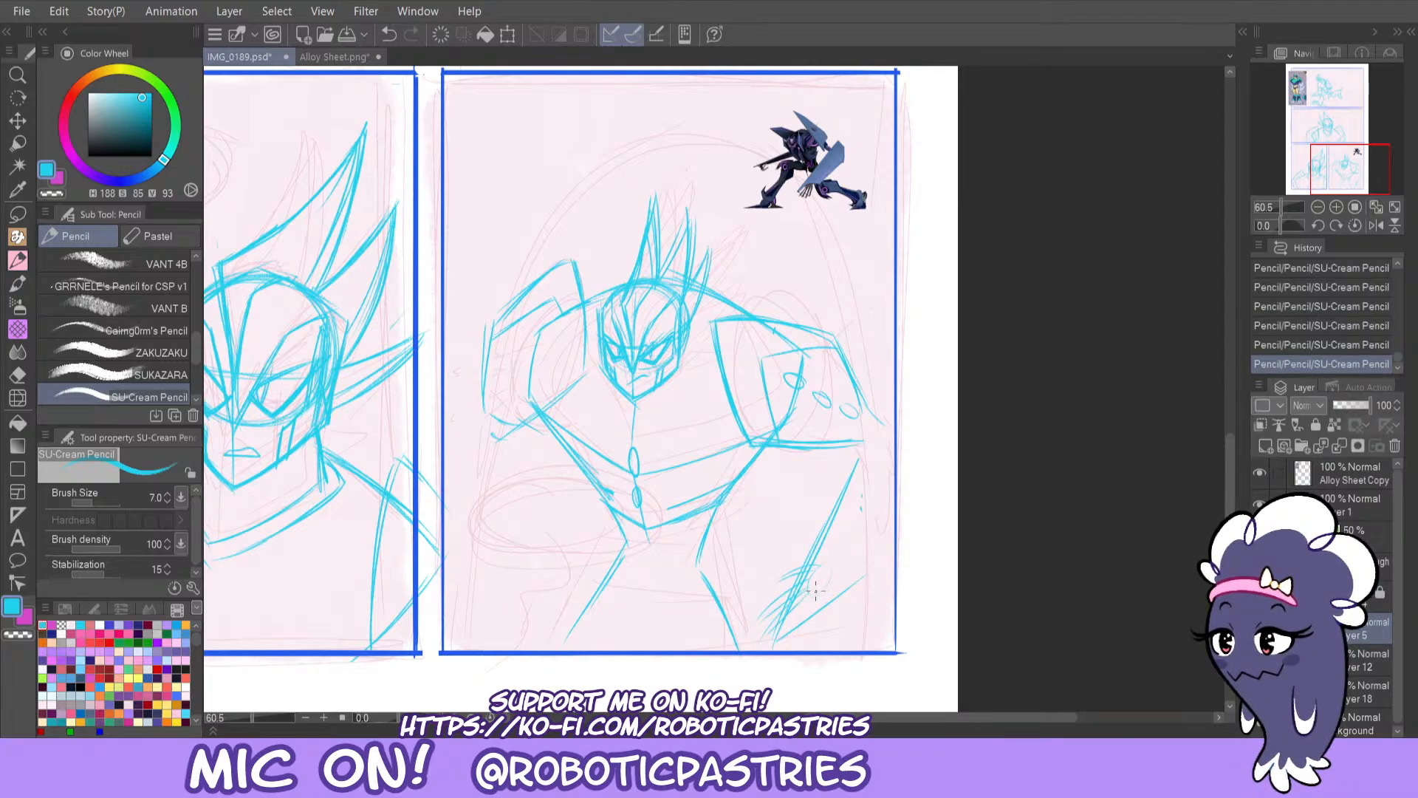
key(ctrl+z)
key(ctrl+z)
drag(786, 641, 808, 591)
mouse_move(796, 645)
mouse_down()
mouse_move(819, 580)
mouse_move(824, 647)
mouse_up()
Draw the outer forearm edge and angular elbow under the shoulder pad, and erase the pad's overshooting corner line.
mouse_move(825, 588)
mouse_down()
mouse_move(844, 628)
mouse_move(883, 560)
mouse_up()
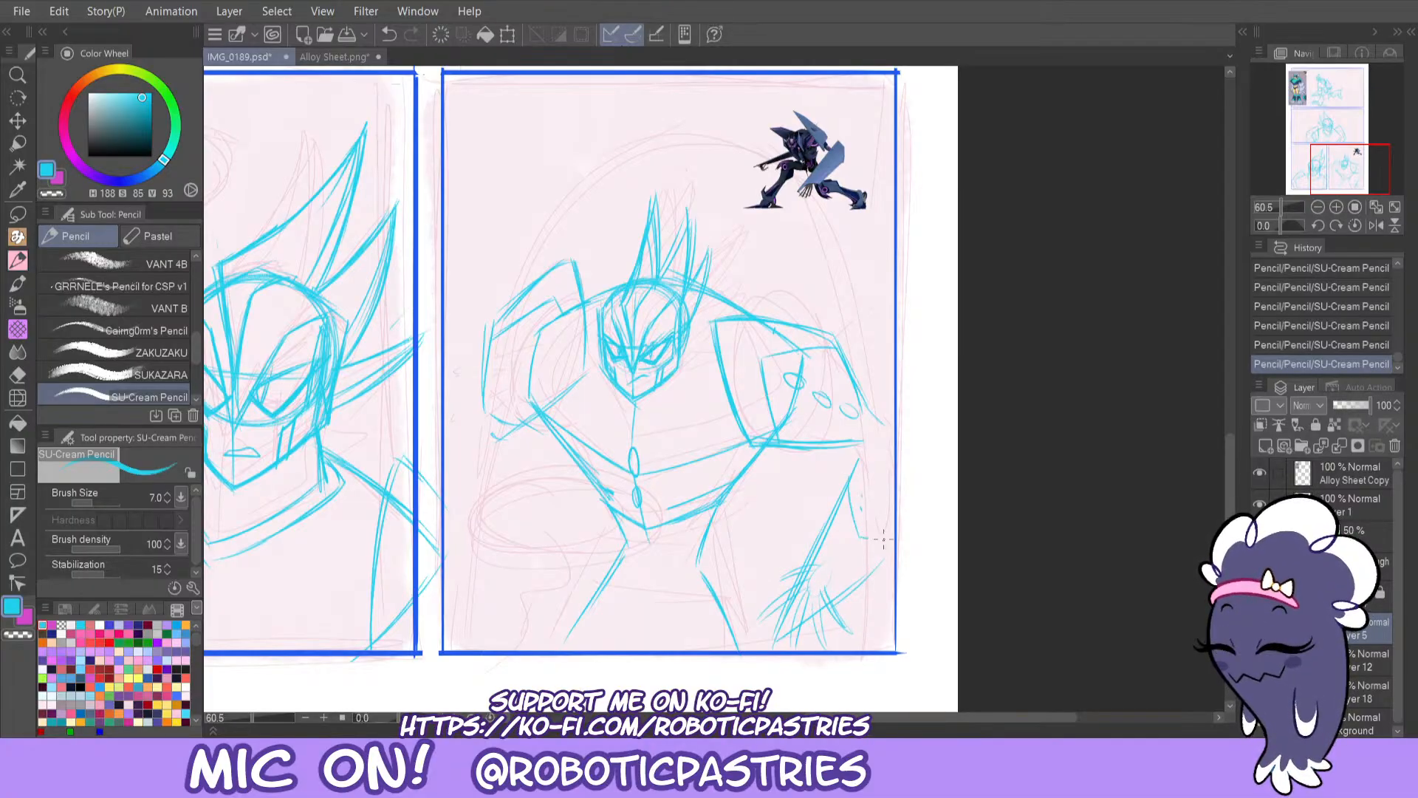
key(ctrl+z)
drag(849, 533, 851, 469)
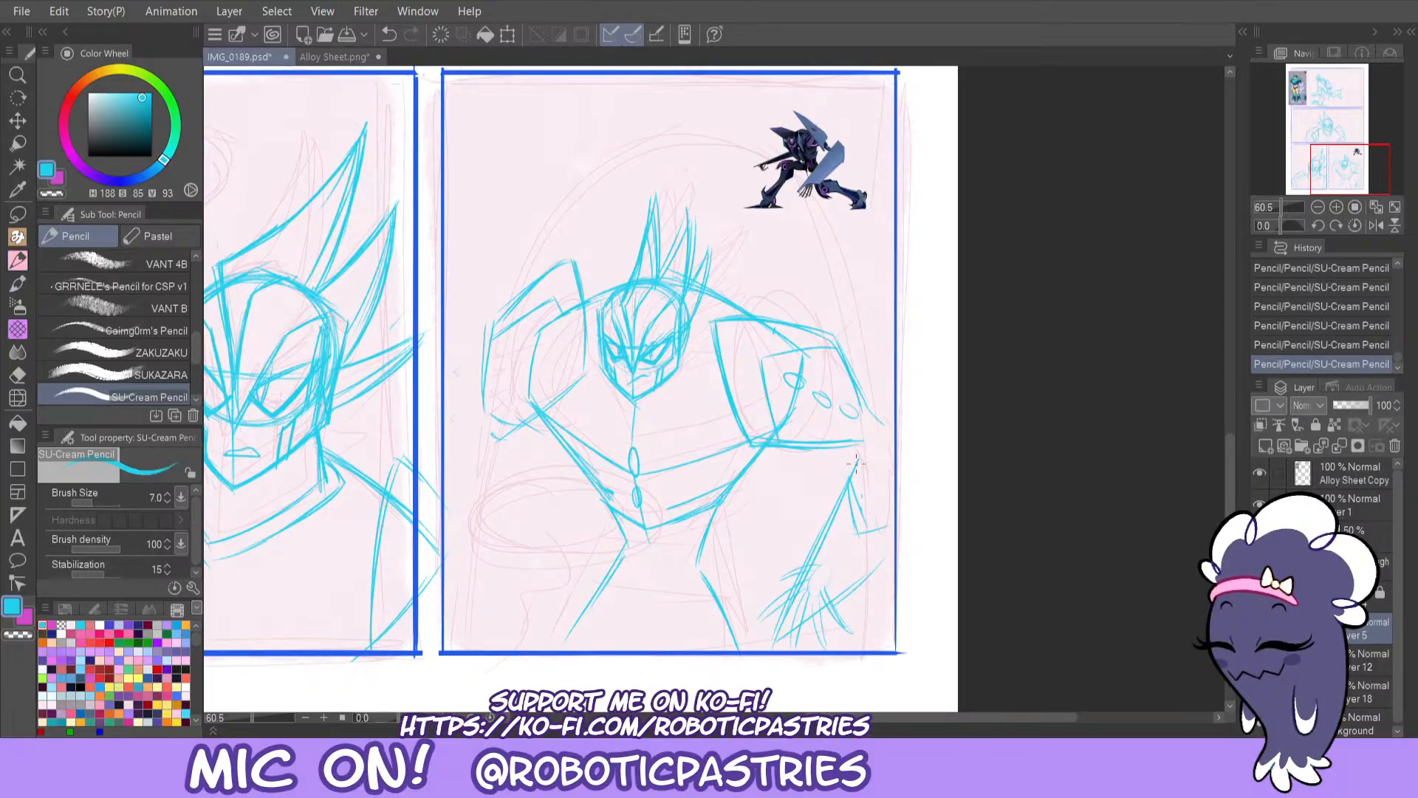
key(ctrl+z)
mouse_move(868, 445)
mouse_down()
mouse_move(849, 484)
mouse_move(858, 515)
mouse_up()
key(e)
key(p)
key(p)
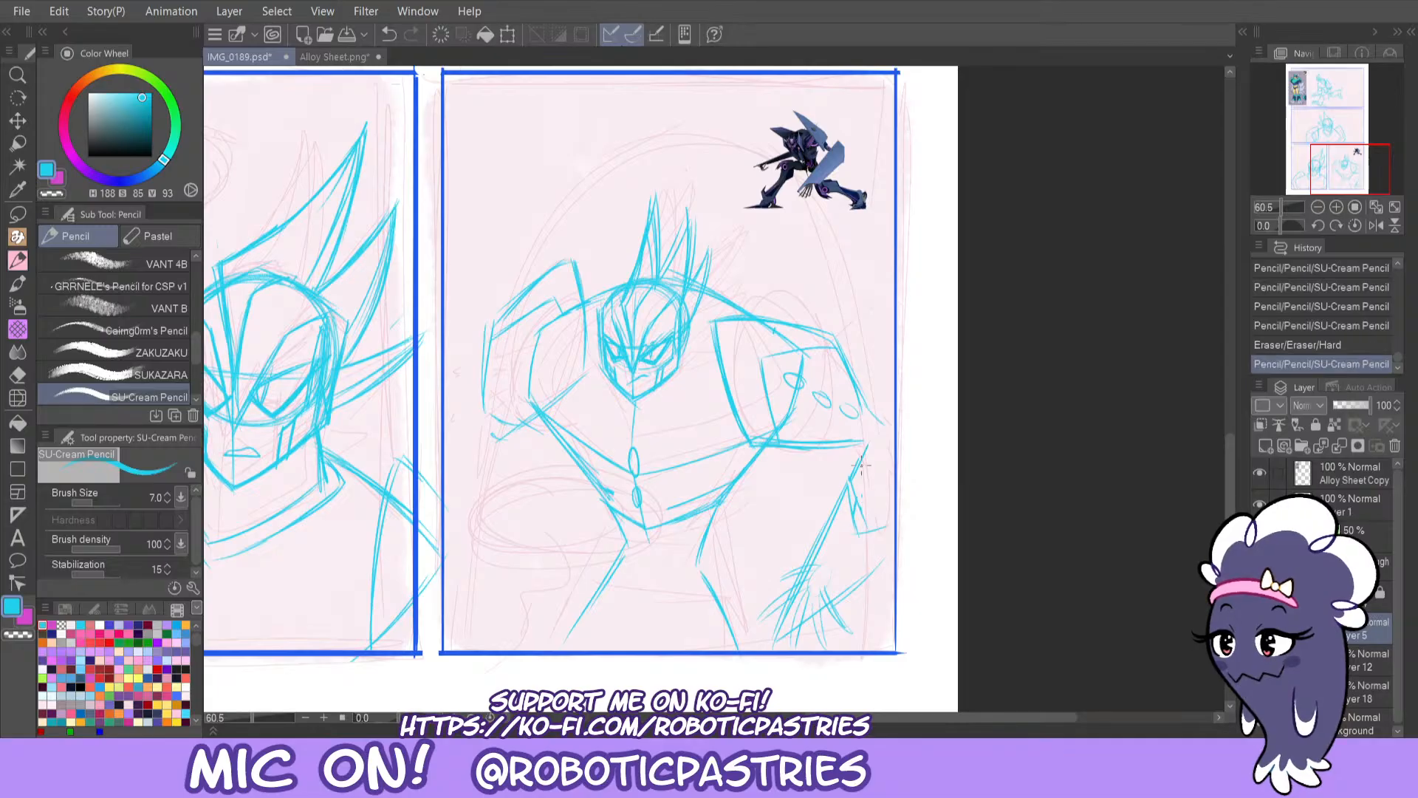
key(e)
drag(877, 390, 876, 424)
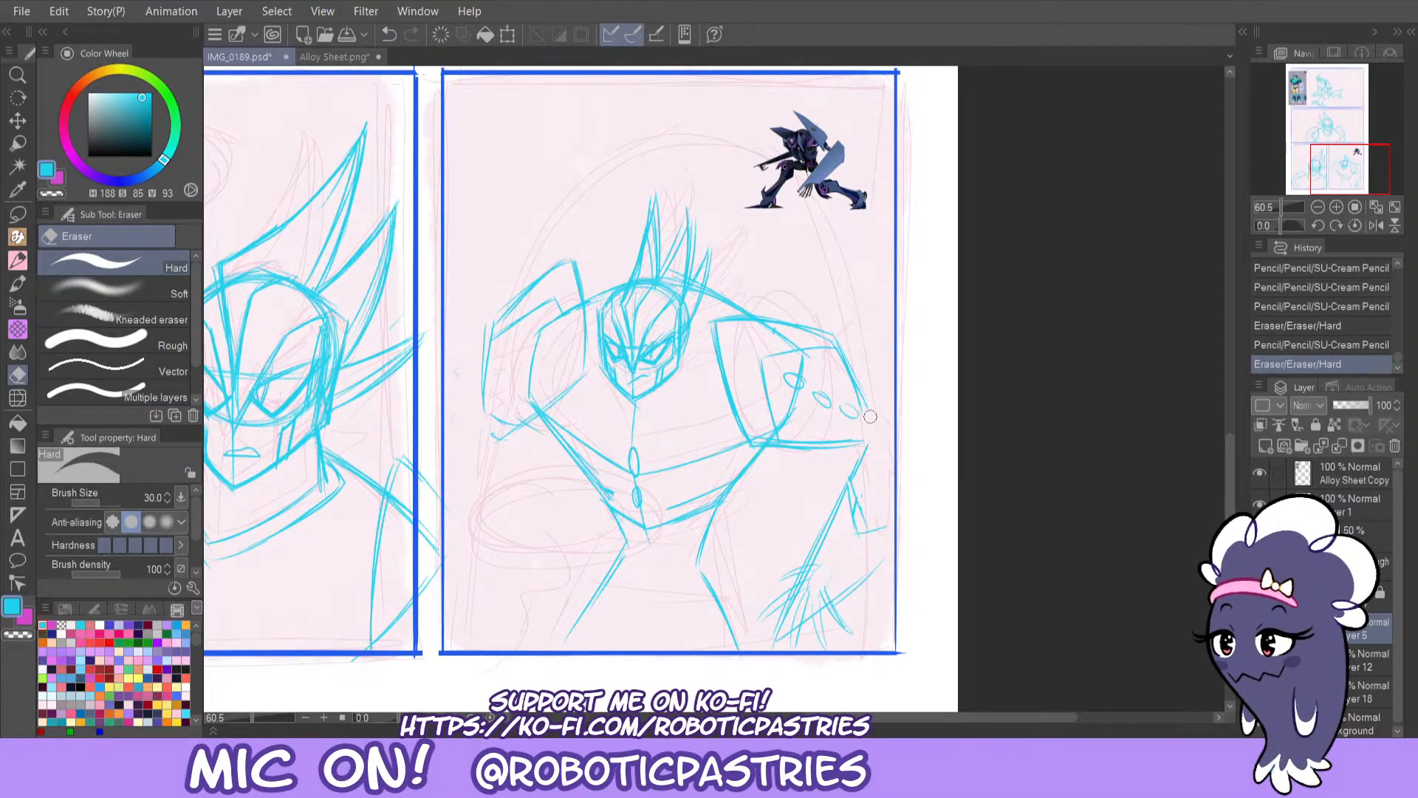
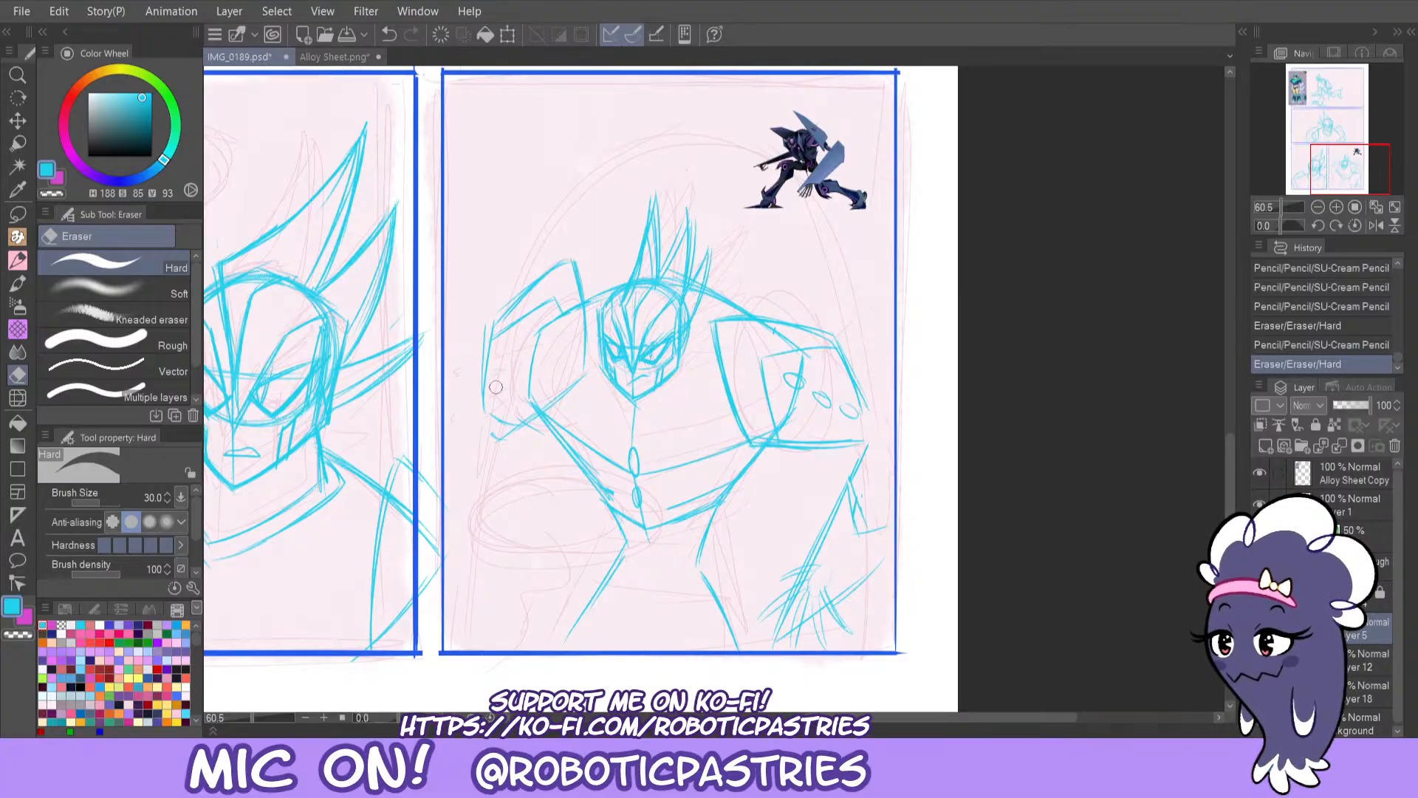
Draw the long forearm line from the shoulder pad down to the wrist on the left half of the panel.
key(p)
drag(494, 450, 509, 590)
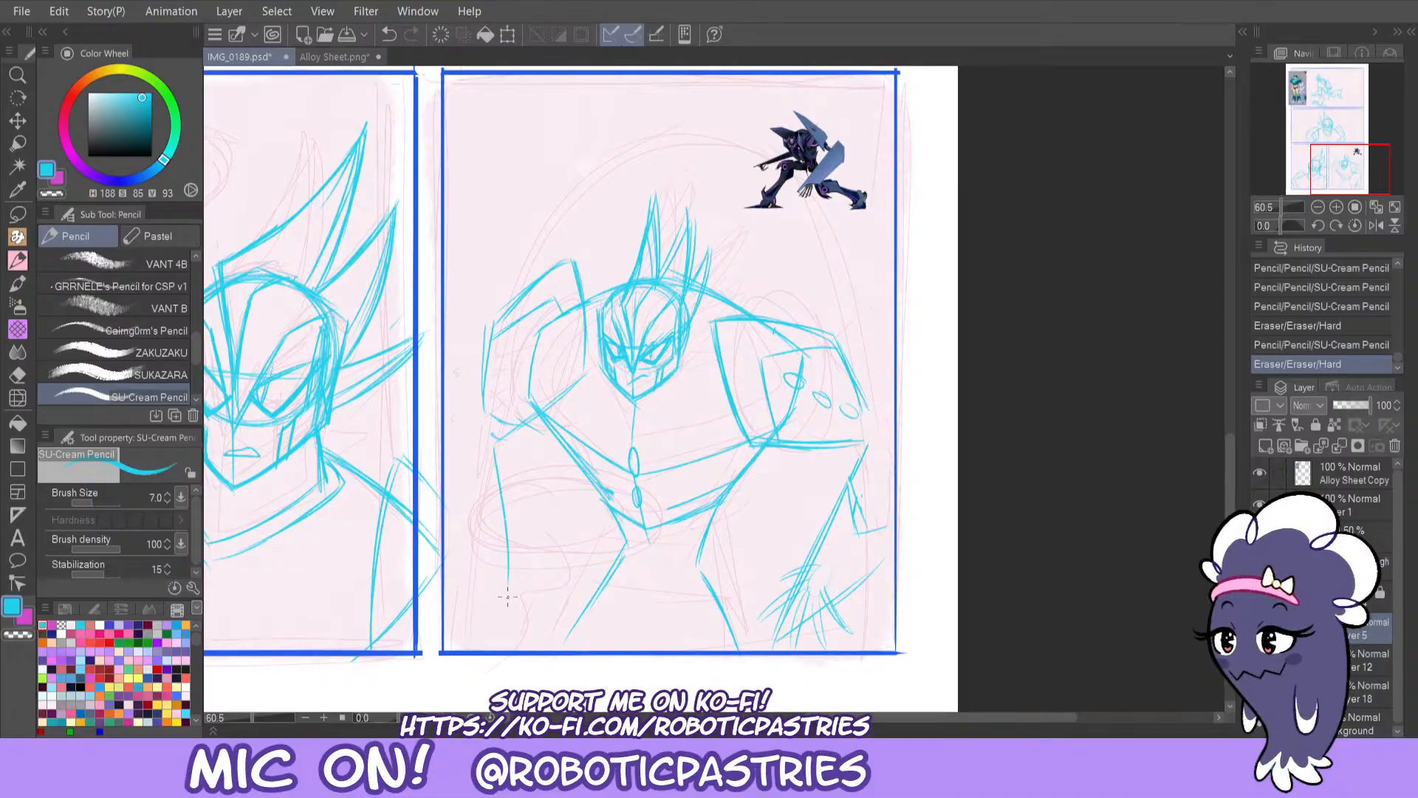
key(ctrl+z)
mouse_move(495, 457)
mouse_down()
mouse_move(518, 607)
mouse_move(477, 555)
mouse_move(516, 625)
mouse_up()
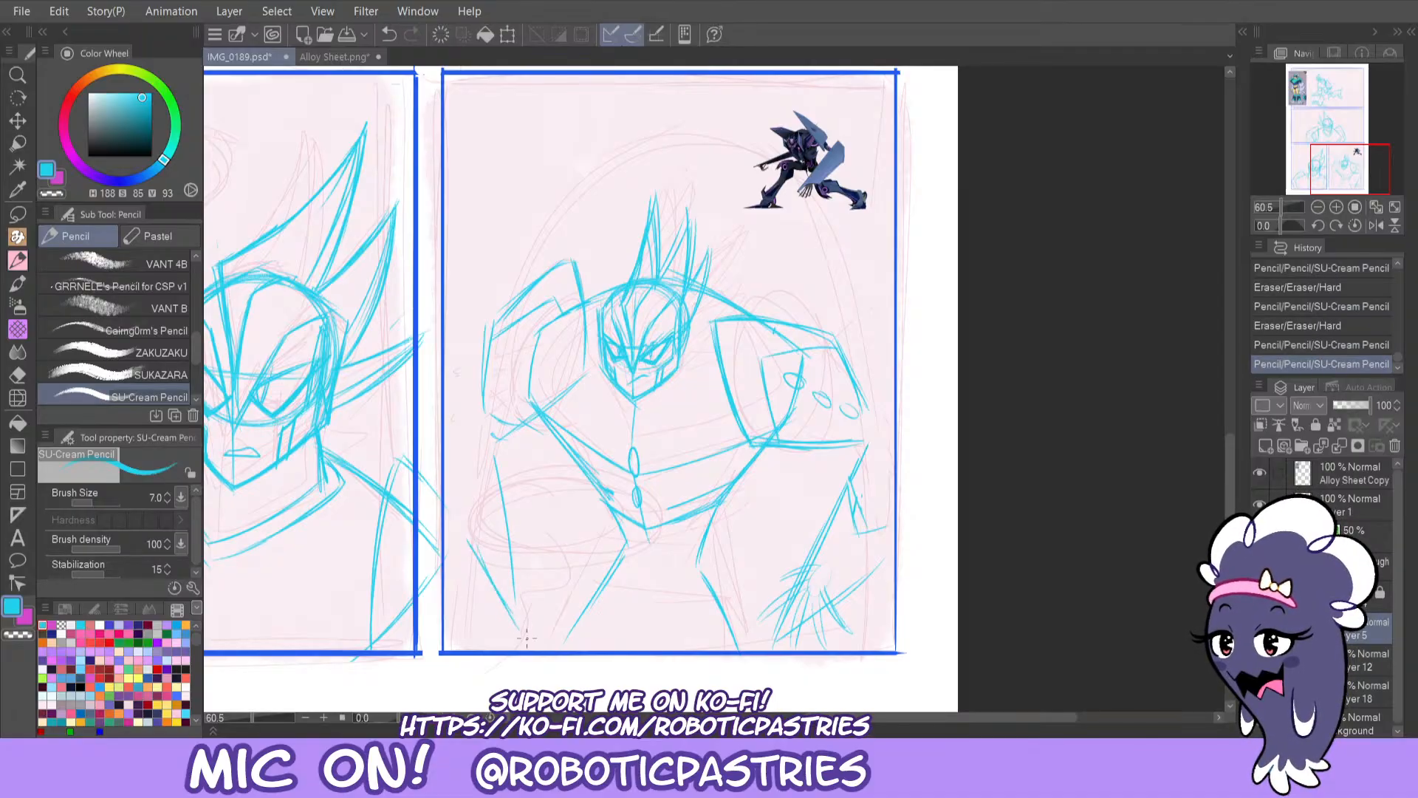
key(ctrl+z)
key(ctrl+z)
drag(470, 549, 518, 629)
key(ctrl+z)
drag(499, 481, 516, 608)
Sketch the first pointed finger strokes of the hand on the left half of the panel.
drag(493, 597, 519, 631)
mouse_move(467, 549)
mouse_down()
mouse_move(522, 633)
mouse_move(499, 512)
mouse_move(495, 542)
mouse_move(549, 584)
mouse_move(506, 553)
mouse_move(510, 574)
mouse_move(483, 581)
mouse_move(475, 564)
mouse_move(461, 635)
mouse_up()
key(ctrl+z)
drag(487, 583, 467, 629)
key(ctrl+z)
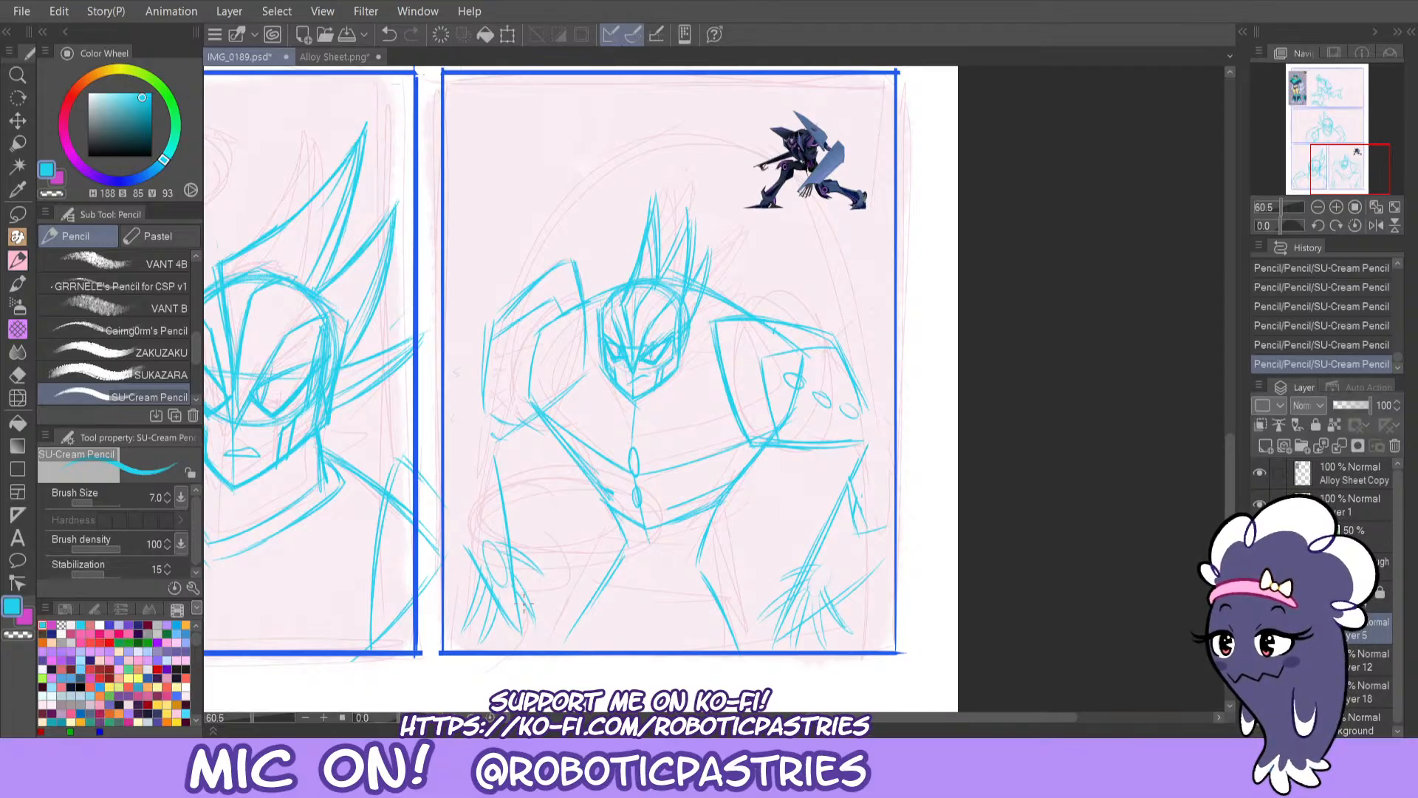
Add more finger strokes to the left-half hand, comparing it with and without the latest lines.
mouse_move(524, 603)
mouse_down()
mouse_move(538, 629)
mouse_move(503, 557)
mouse_move(550, 612)
mouse_up()
key(ctrl+z)
key(ctrl+z)
key(ctrl+z)
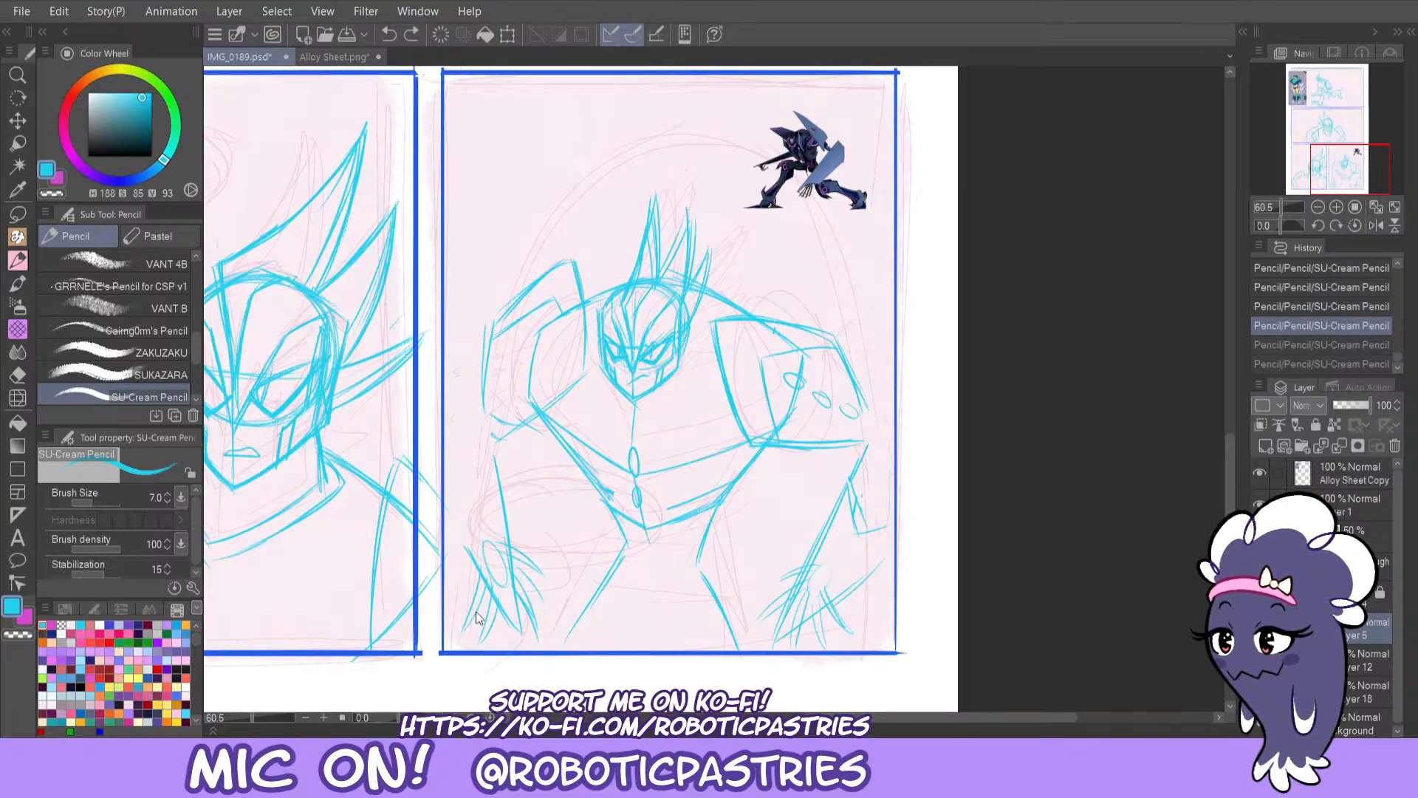
key(ctrl+y)
key(ctrl+y)
key(ctrl+y)
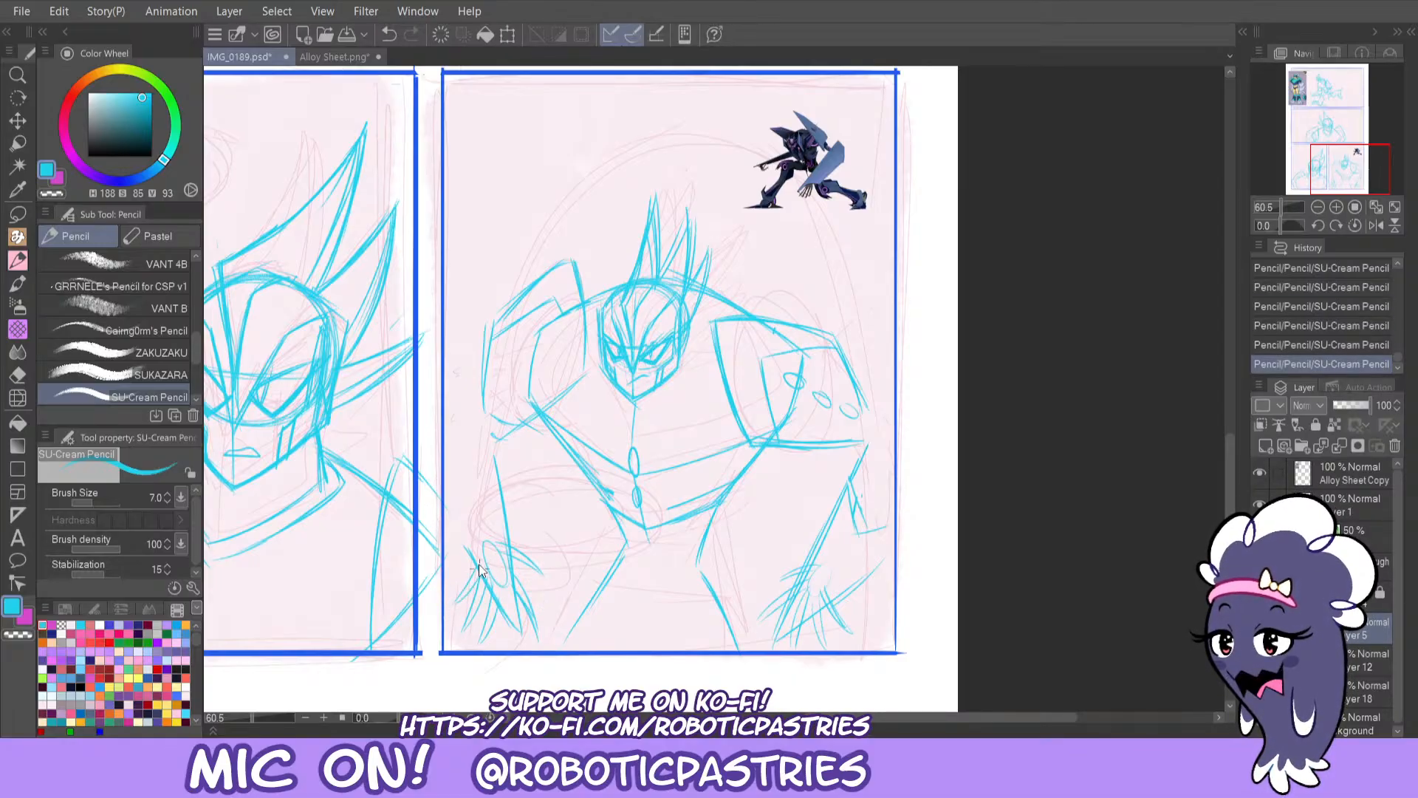
key(ctrl+z)
key(ctrl+z)
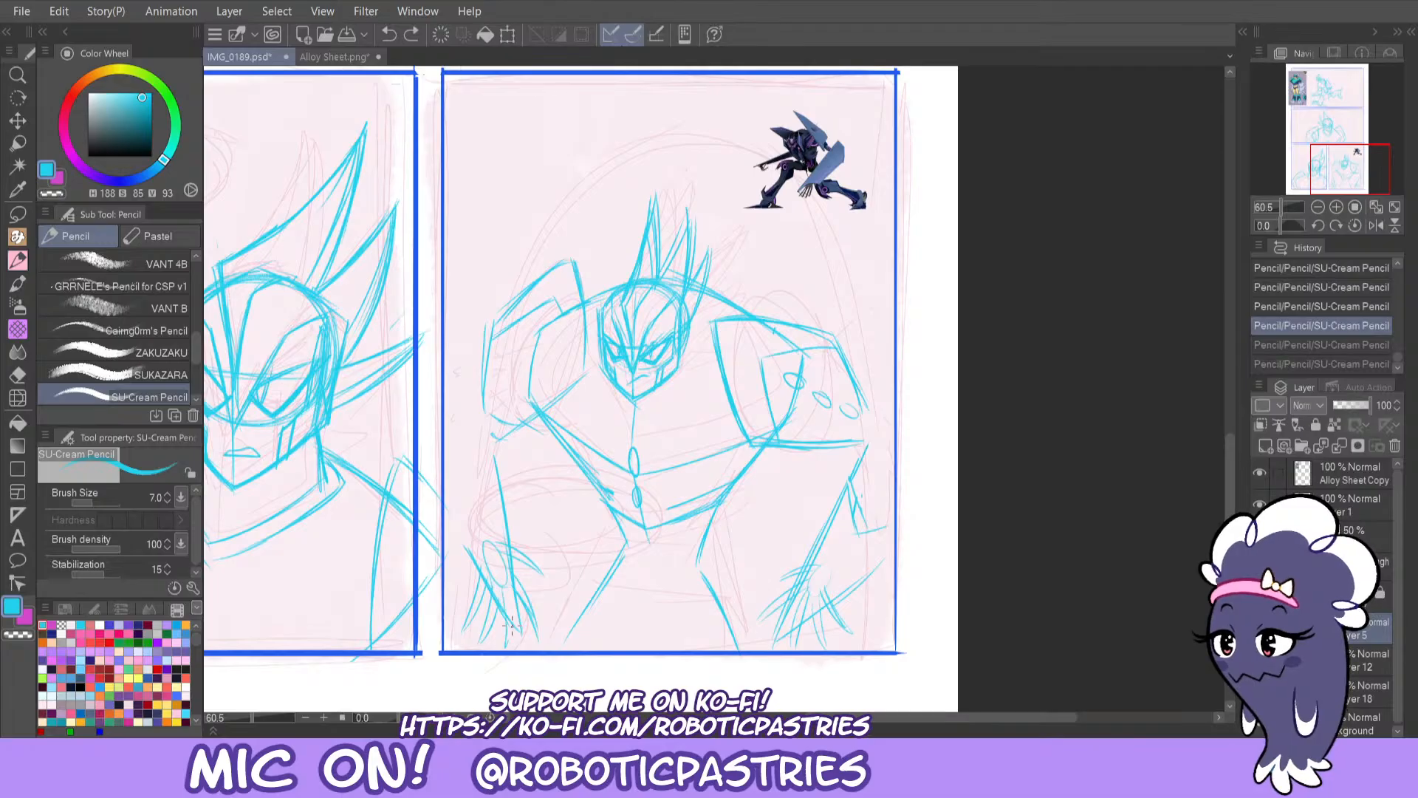
key(ctrl+y)
key(ctrl+y)
Erase the oval and the excess lines across the wrist and palm of the left-half hand.
key(e)
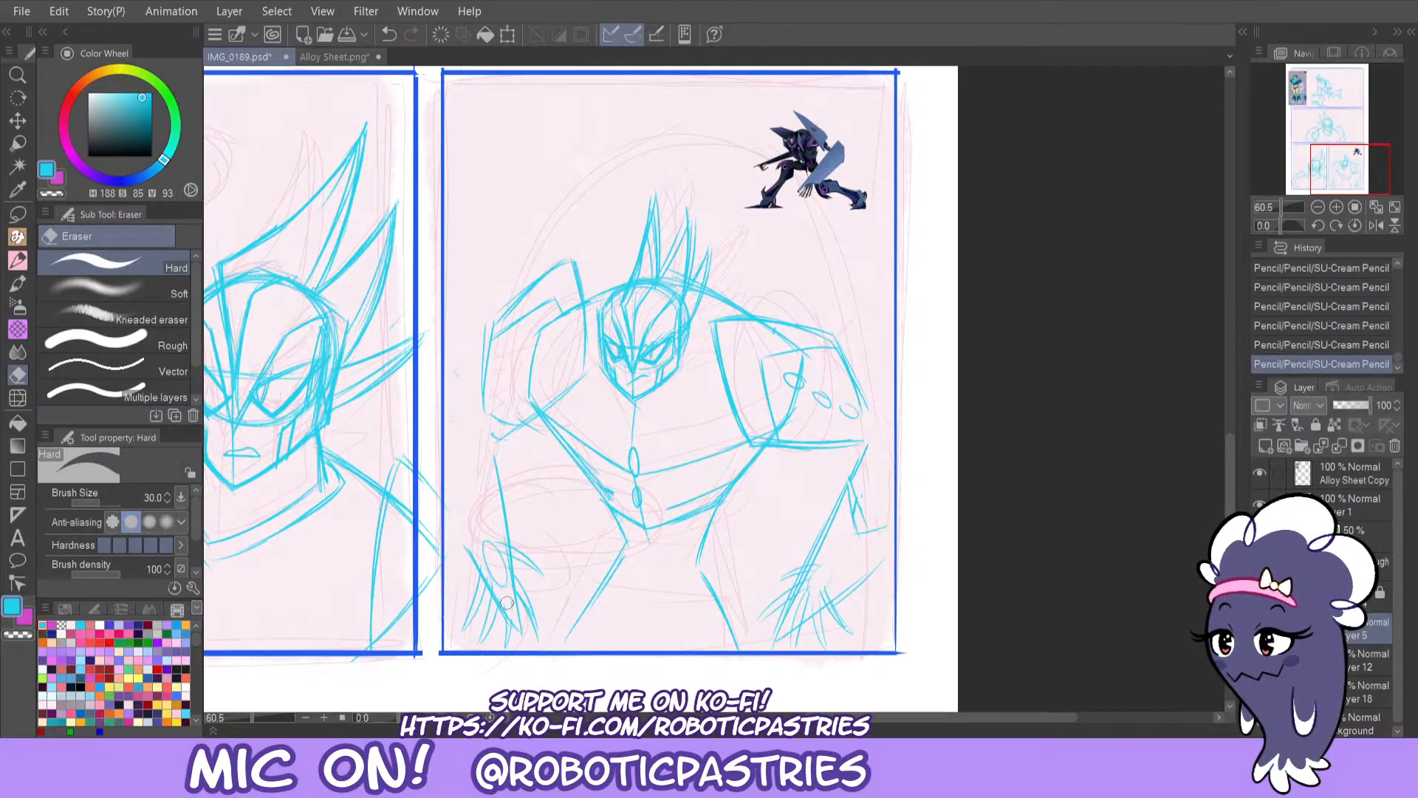
mouse_move(496, 539)
mouse_down()
mouse_move(505, 597)
mouse_move(495, 531)
mouse_move(483, 547)
mouse_move(500, 590)
mouse_move(475, 554)
mouse_move(511, 625)
mouse_up()
mouse_move(517, 608)
mouse_down()
mouse_move(515, 622)
mouse_move(529, 604)
mouse_up()
key(p)
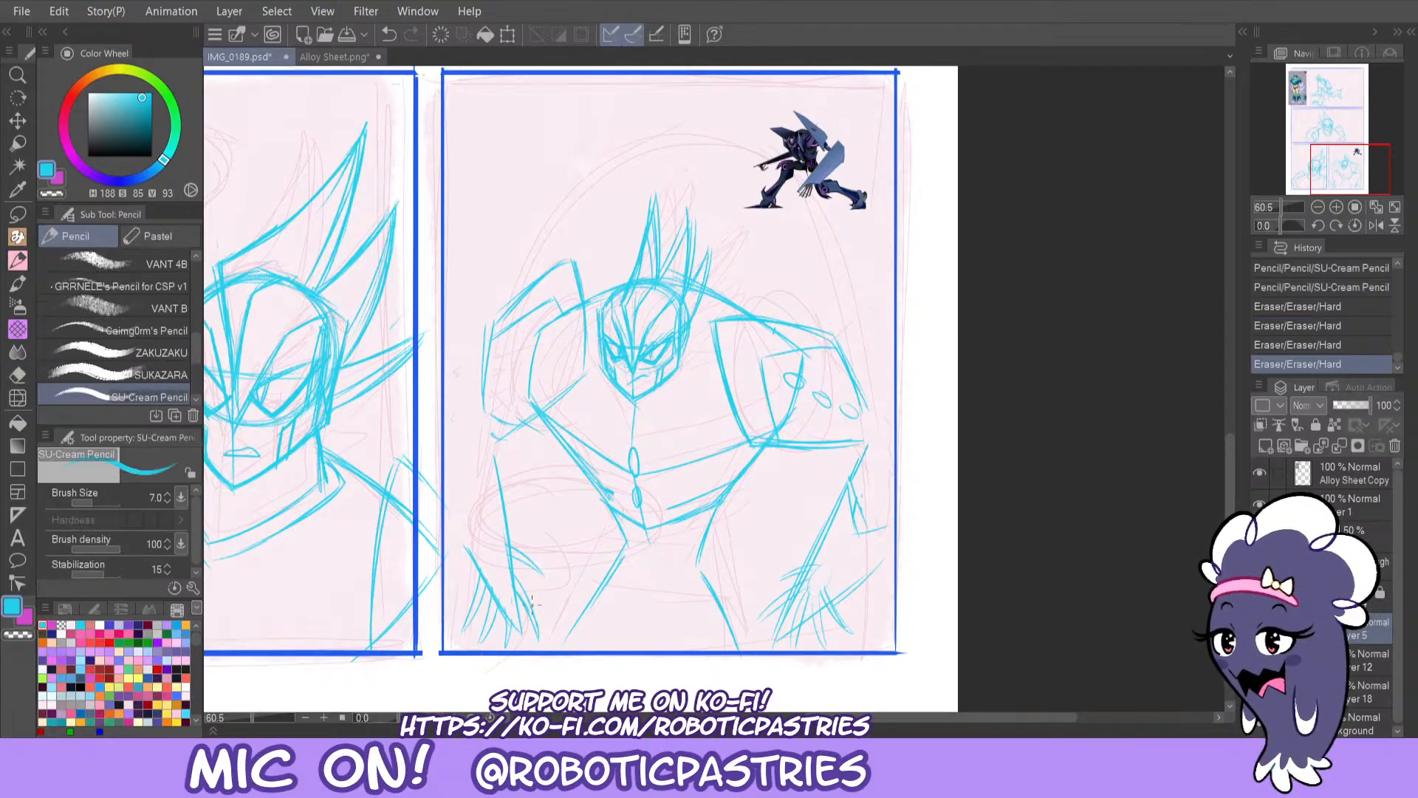
click(465, 477)
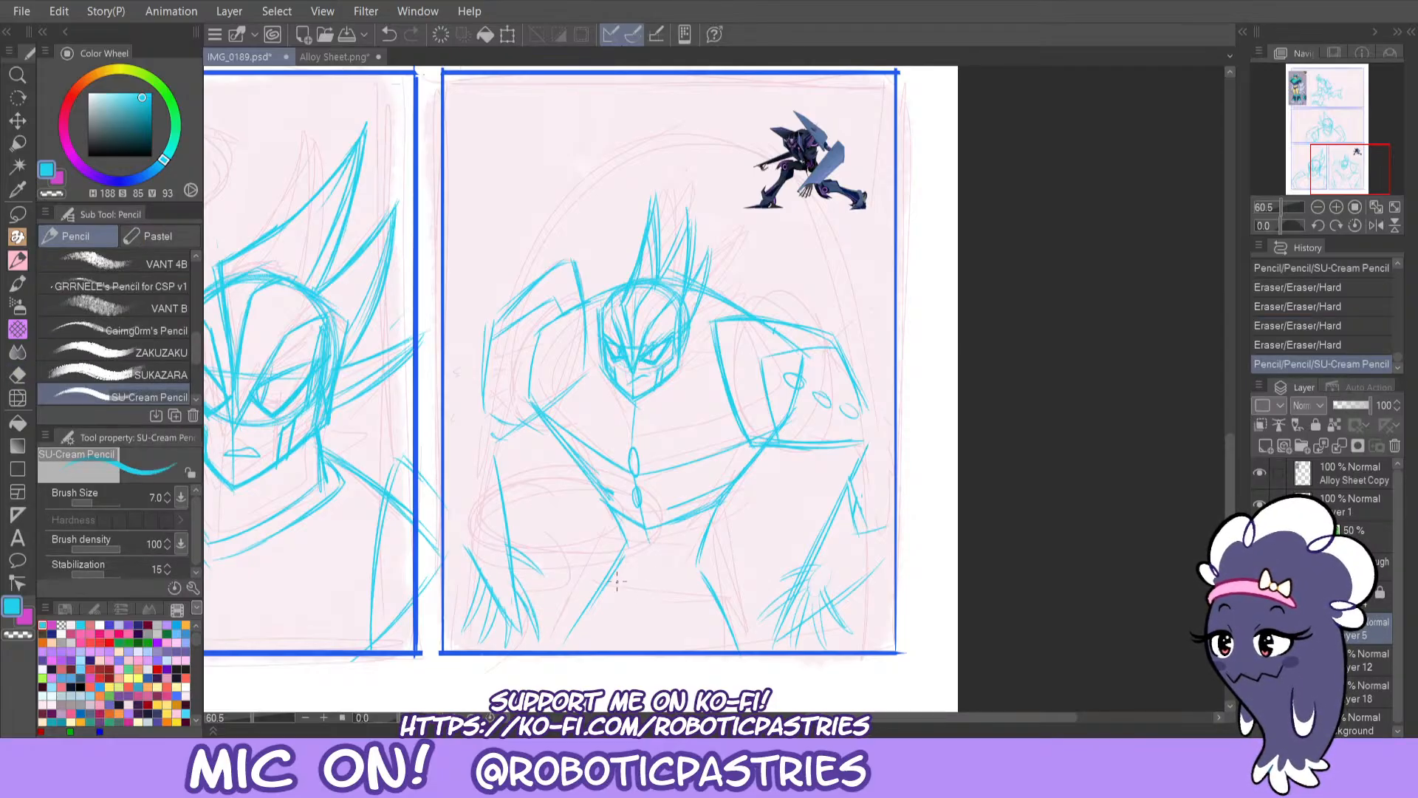
key(ctrl+z)
Draw the pelvis below the torso with a curved waistline, blunt lower edge and inner thigh lines.
mouse_move(626, 540)
mouse_down()
mouse_move(602, 587)
mouse_move(631, 588)
mouse_move(613, 563)
mouse_move(646, 613)
mouse_move(628, 594)
mouse_move(687, 592)
mouse_up()
key(ctrl+z)
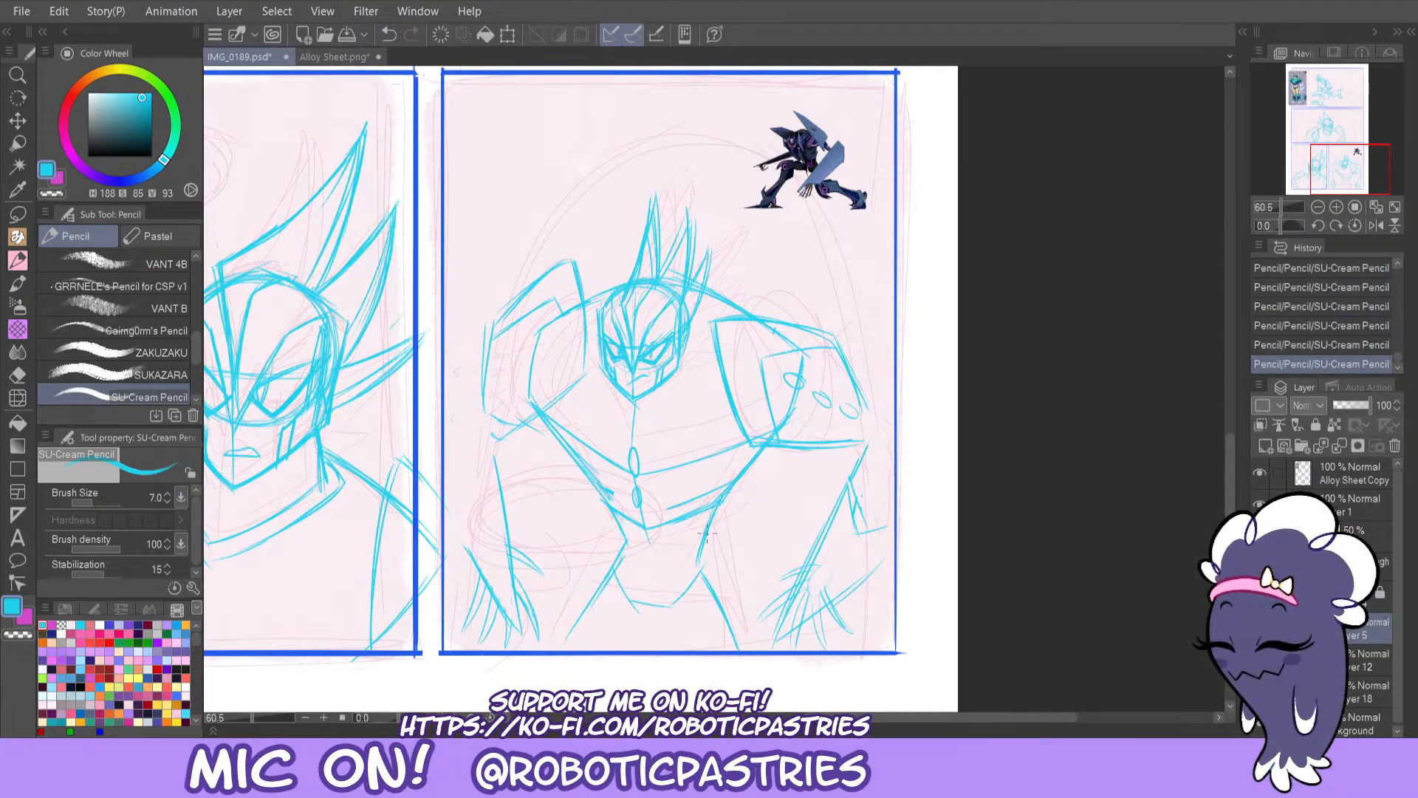
drag(717, 510, 703, 572)
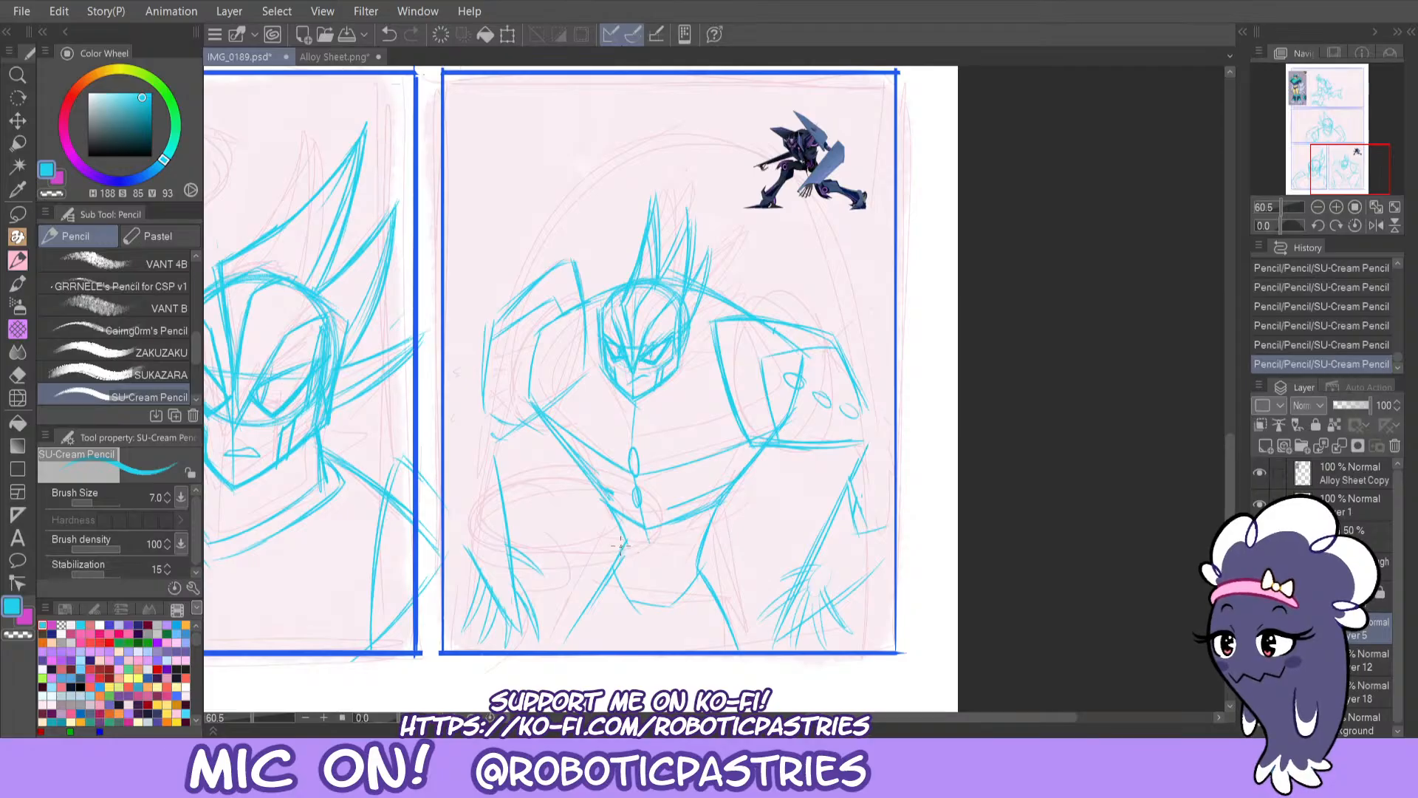
key(ctrl+z)
mouse_move(621, 544)
mouse_down()
mouse_move(655, 568)
mouse_move(700, 548)
mouse_move(644, 572)
mouse_move(619, 541)
mouse_move(607, 557)
mouse_move(624, 612)
mouse_move(635, 606)
mouse_move(613, 624)
mouse_up()
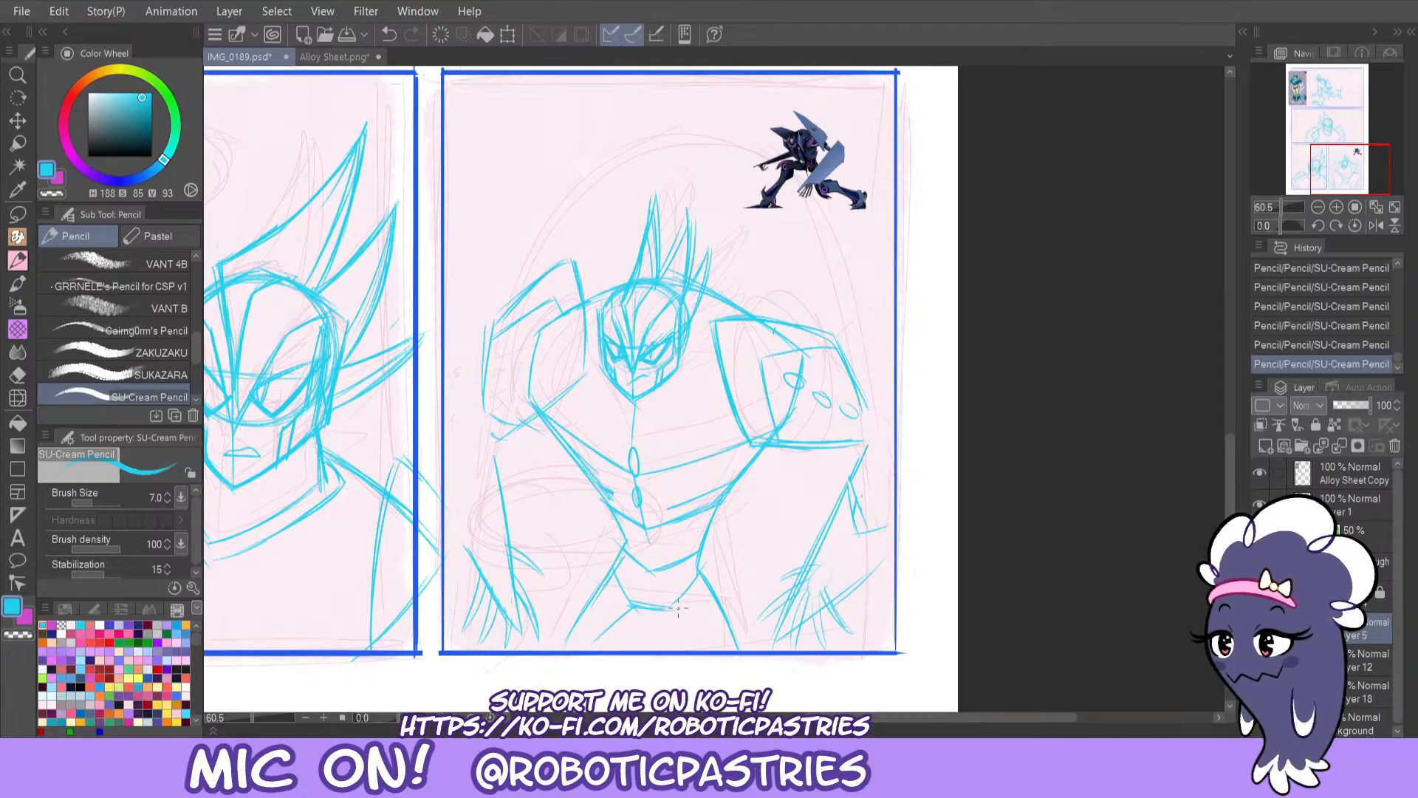
key(ctrl+z)
key(ctrl+y)
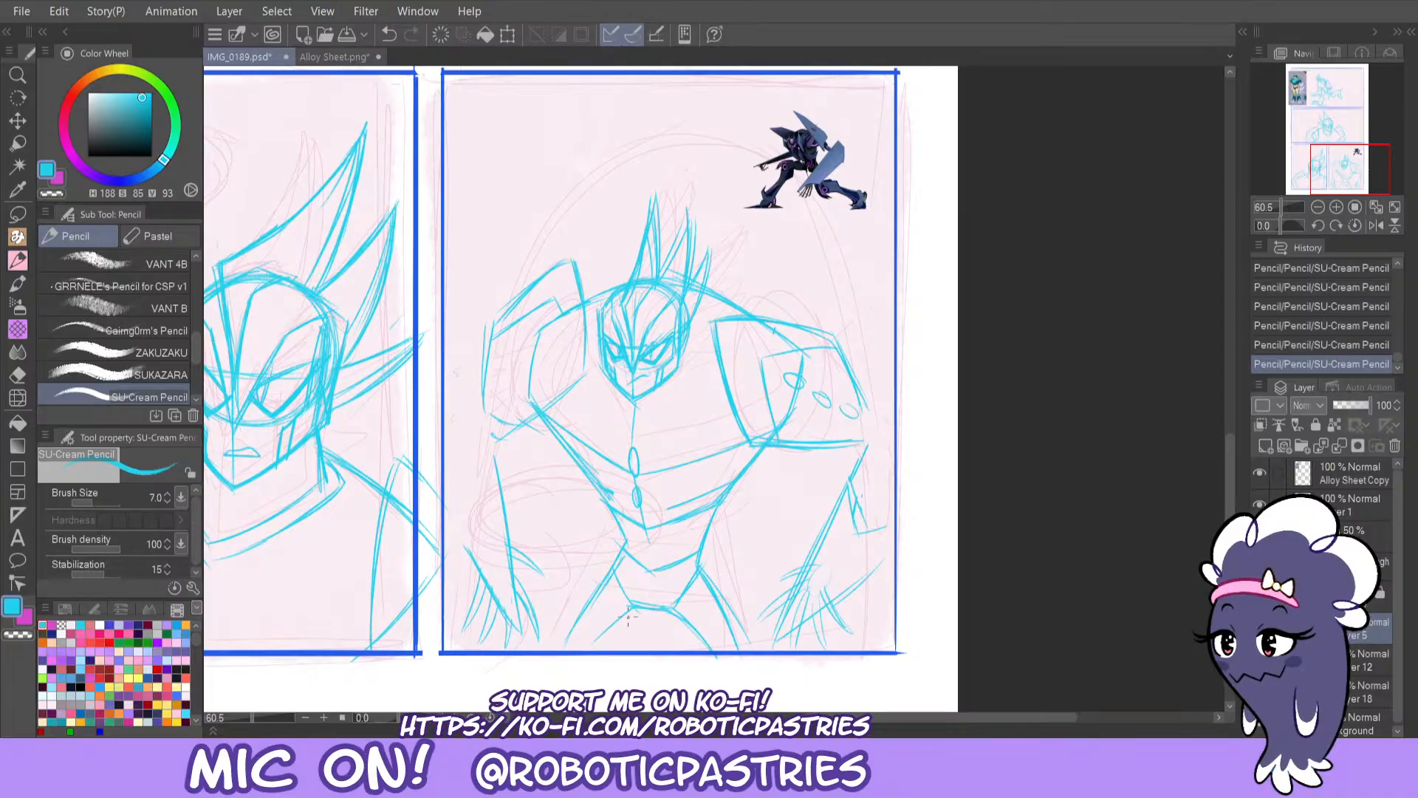
drag(629, 616, 588, 653)
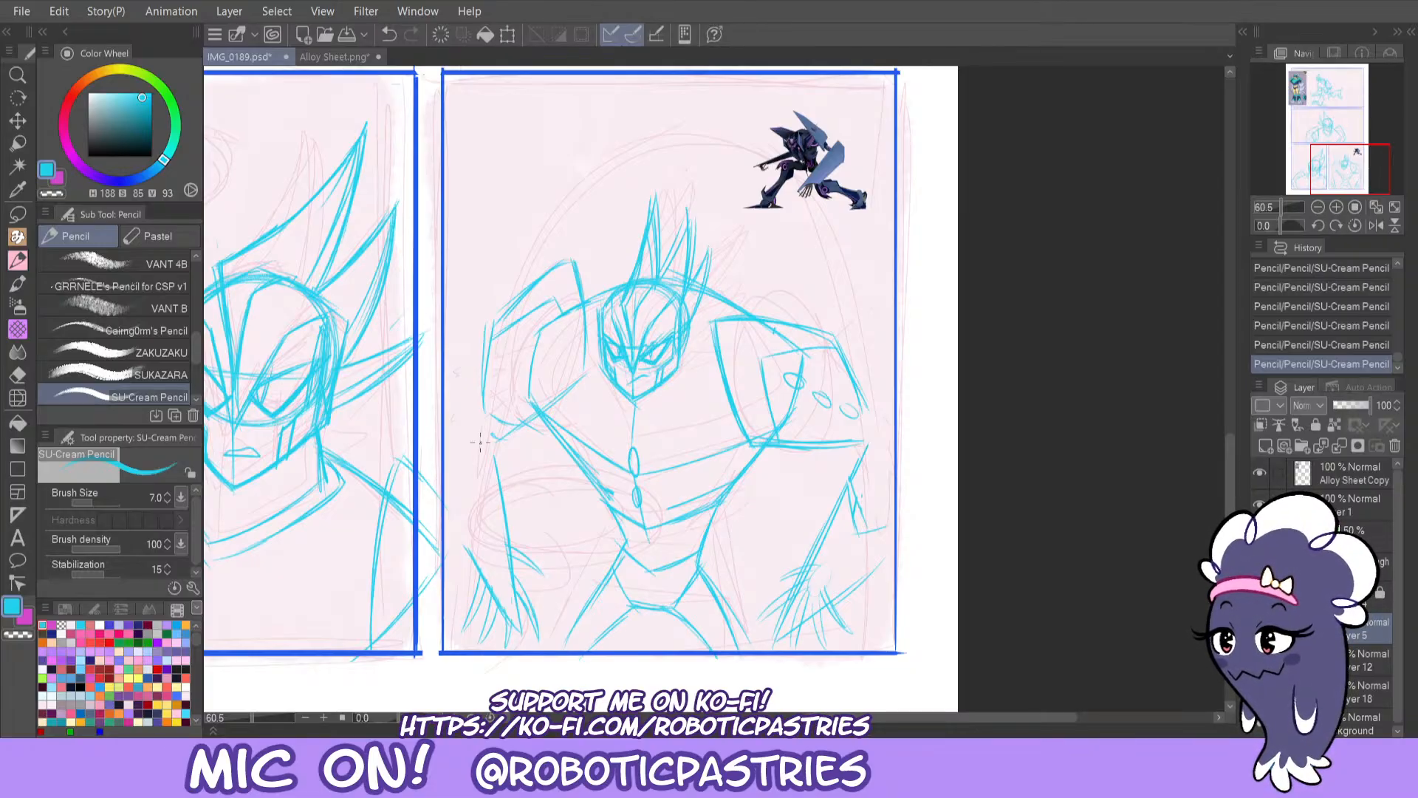
Erase the stray line beside the left-half hand and draw a large rounded arch over the figure's head.
key(e)
drag(461, 562, 459, 576)
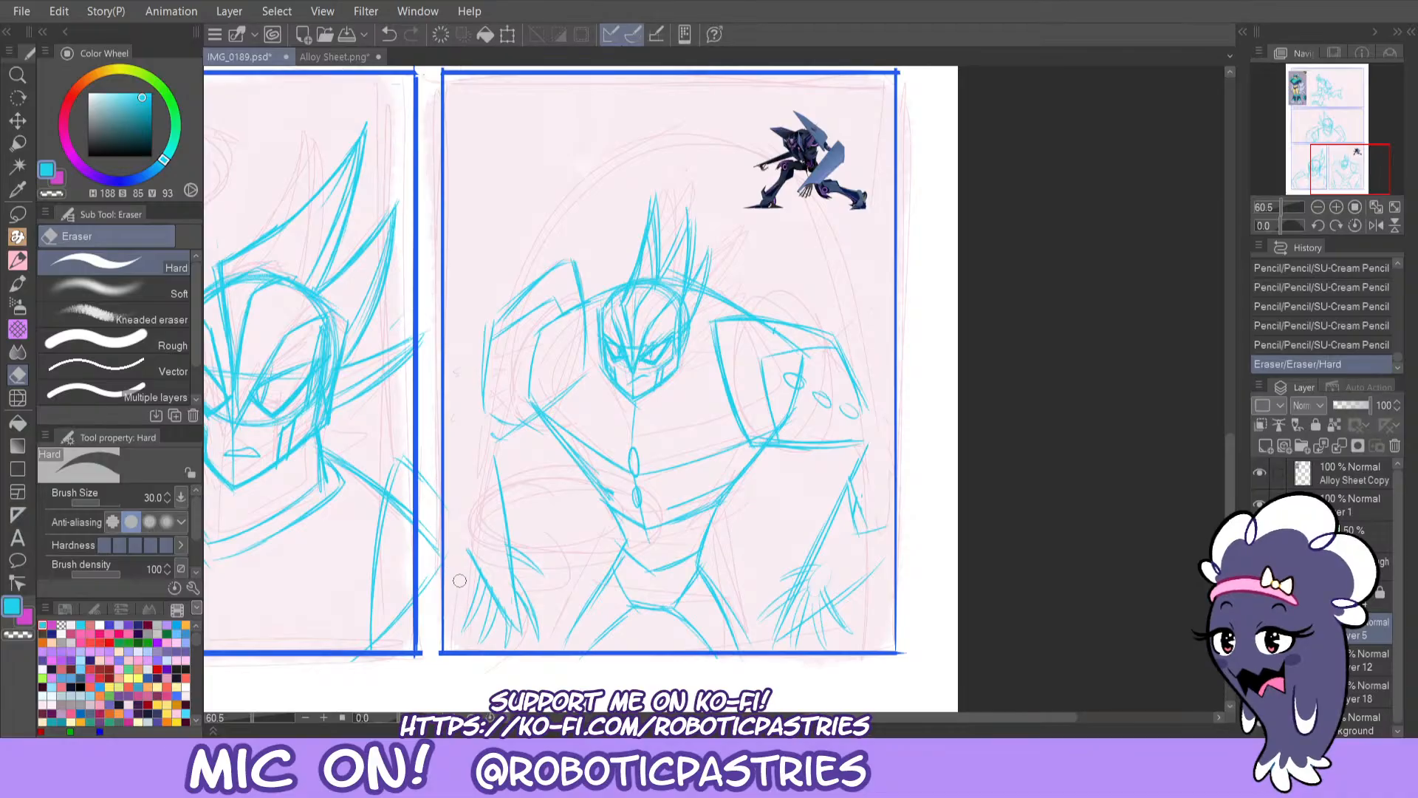
key(p)
mouse_move(466, 649)
mouse_down()
mouse_move(515, 316)
mouse_move(569, 197)
mouse_move(850, 242)
mouse_move(855, 258)
mouse_up()
key(ctrl+z)
key(ctrl+z)
mouse_move(518, 282)
mouse_down()
mouse_move(562, 189)
mouse_move(763, 164)
mouse_move(815, 206)
mouse_move(861, 390)
mouse_up()
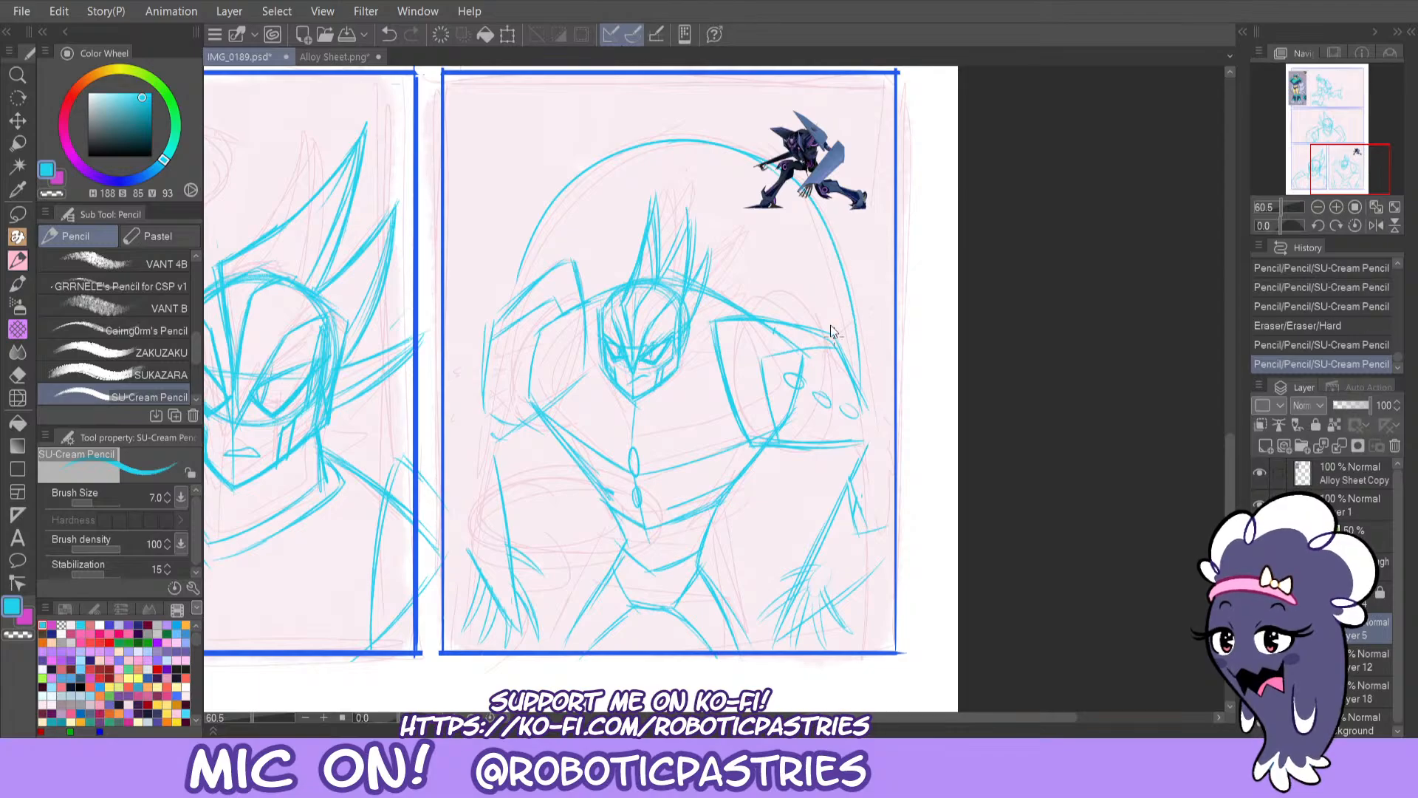
Redraw the arch's right side and extend it down past the shoulder pad to the panel's lower border.
key(ctrl+z)
mouse_move(735, 148)
mouse_down()
mouse_move(796, 176)
mouse_move(855, 309)
mouse_up()
drag(782, 175, 874, 517)
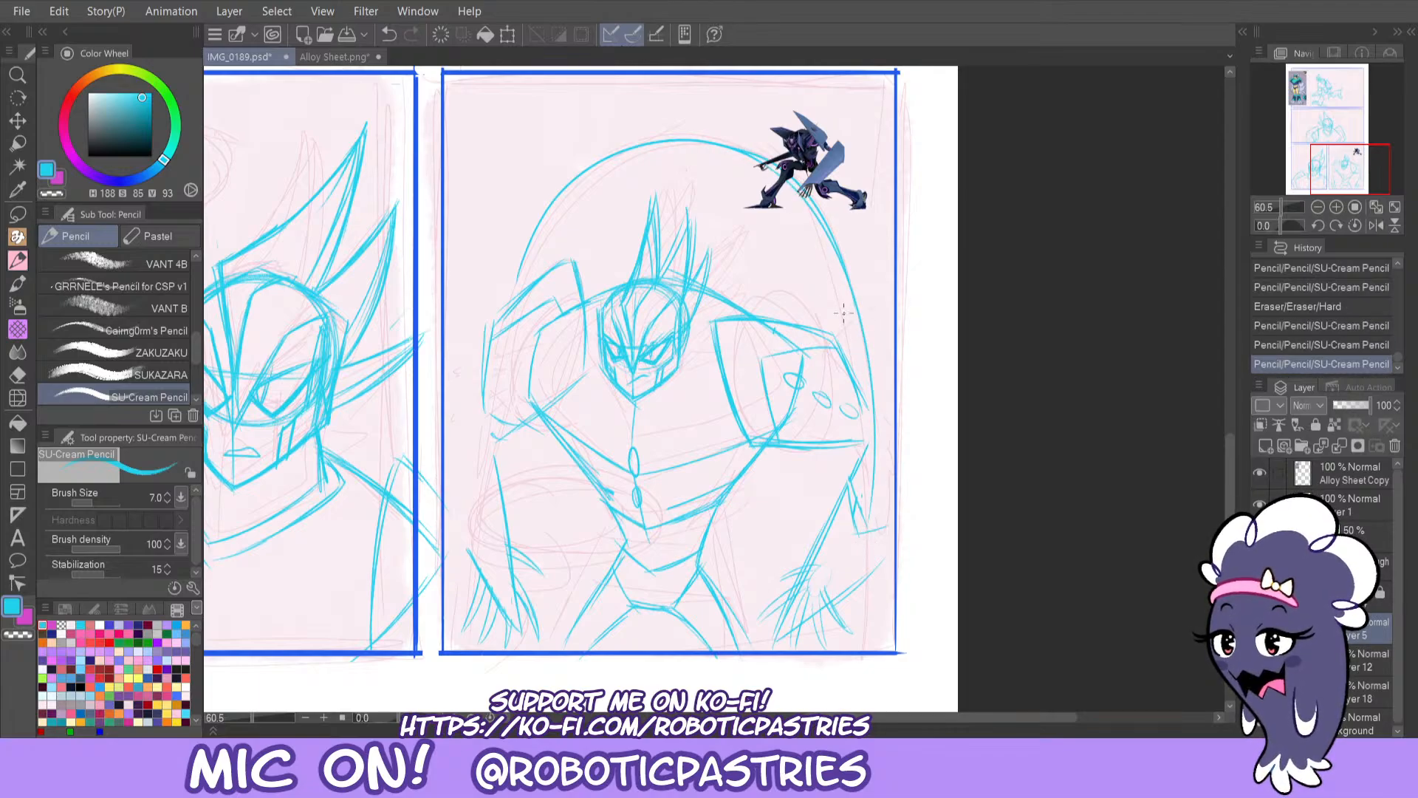
key(ctrl+z)
mouse_move(807, 192)
mouse_down()
mouse_move(848, 279)
mouse_move(873, 471)
mouse_up()
mouse_move(856, 304)
mouse_down()
mouse_move(873, 496)
mouse_move(870, 649)
mouse_up()
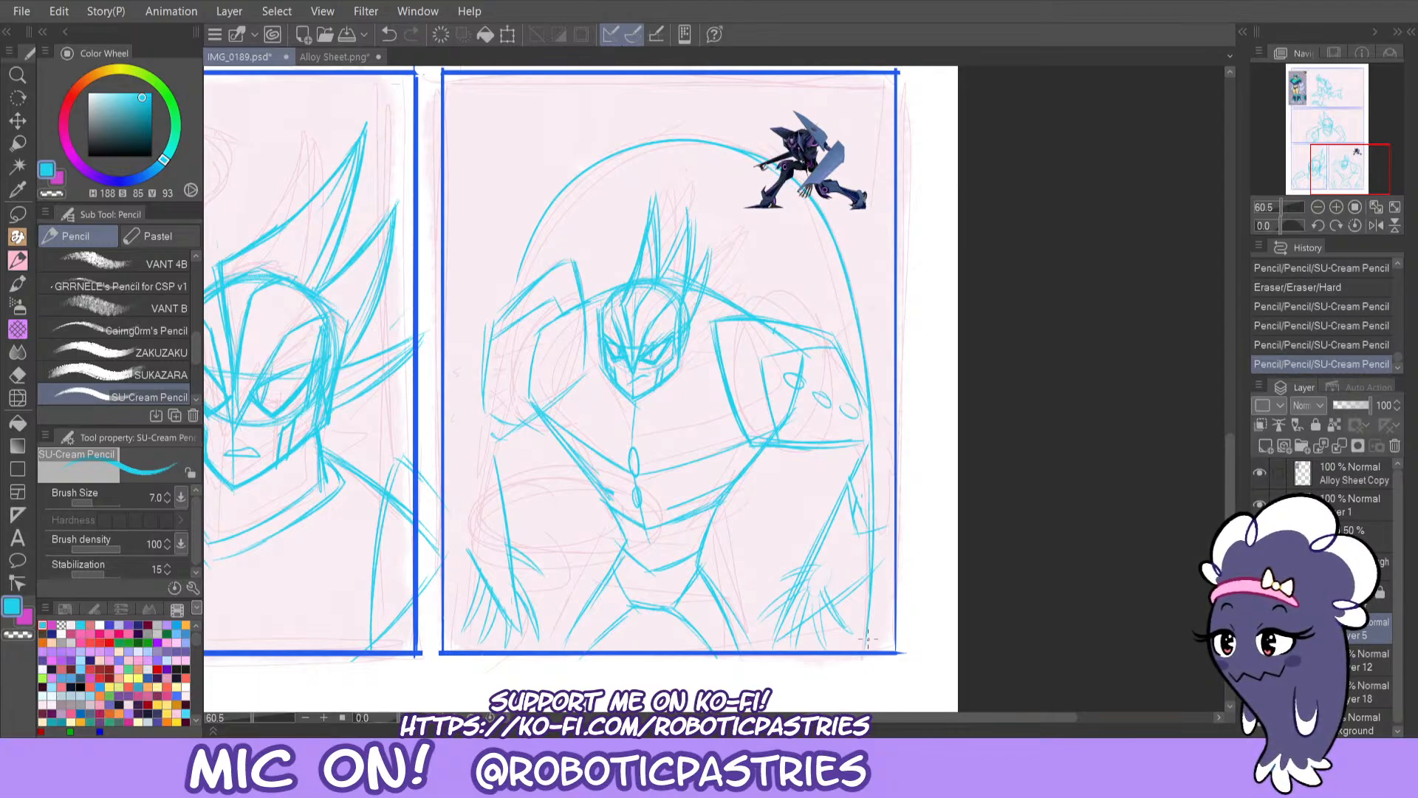
Extend the arch's left side down past the shoulder pad to the panel's lower border, redrawing it until smooth.
drag(518, 266, 498, 373)
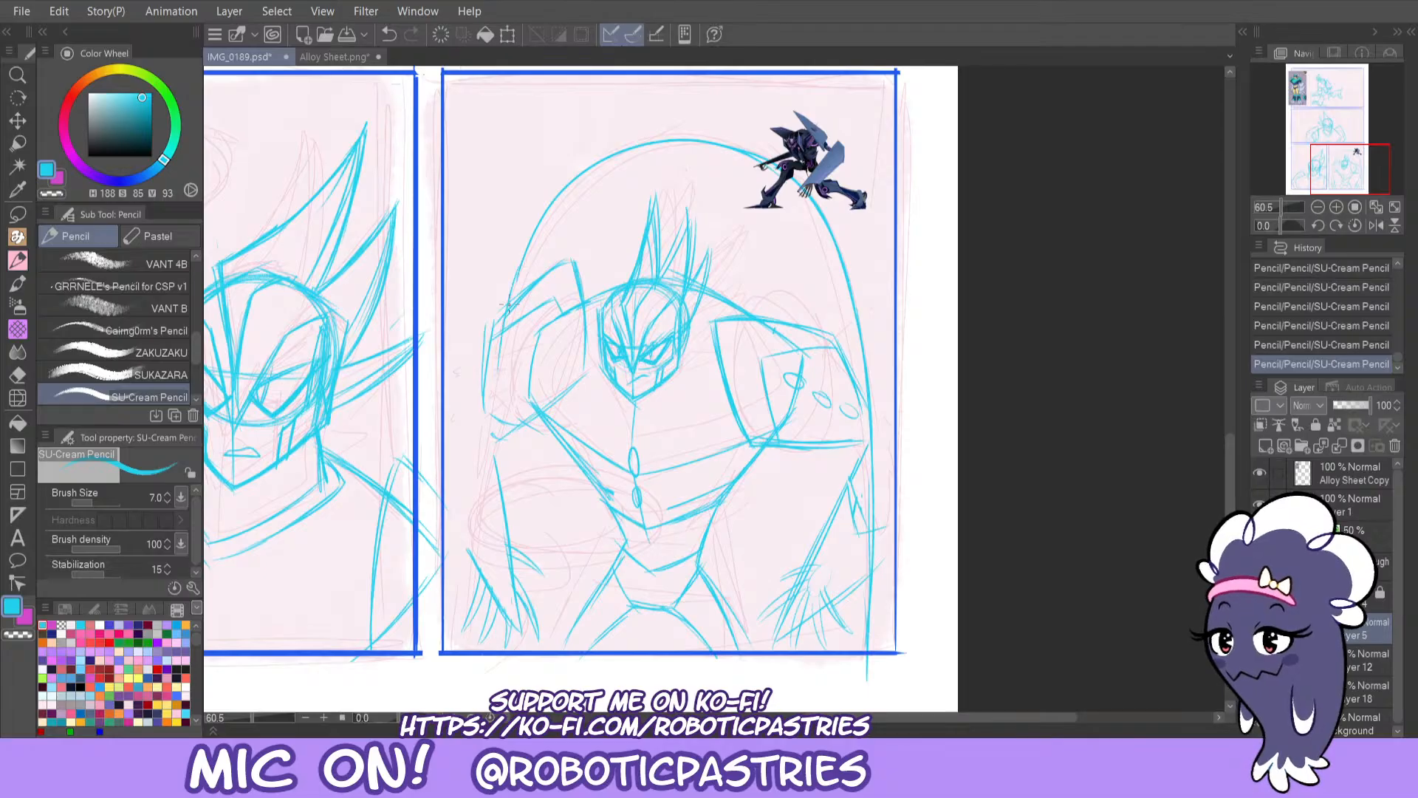
key(ctrl+z)
drag(519, 269, 485, 578)
key(ctrl+z)
mouse_move(520, 270)
mouse_down()
mouse_move(480, 417)
mouse_move(479, 650)
mouse_up()
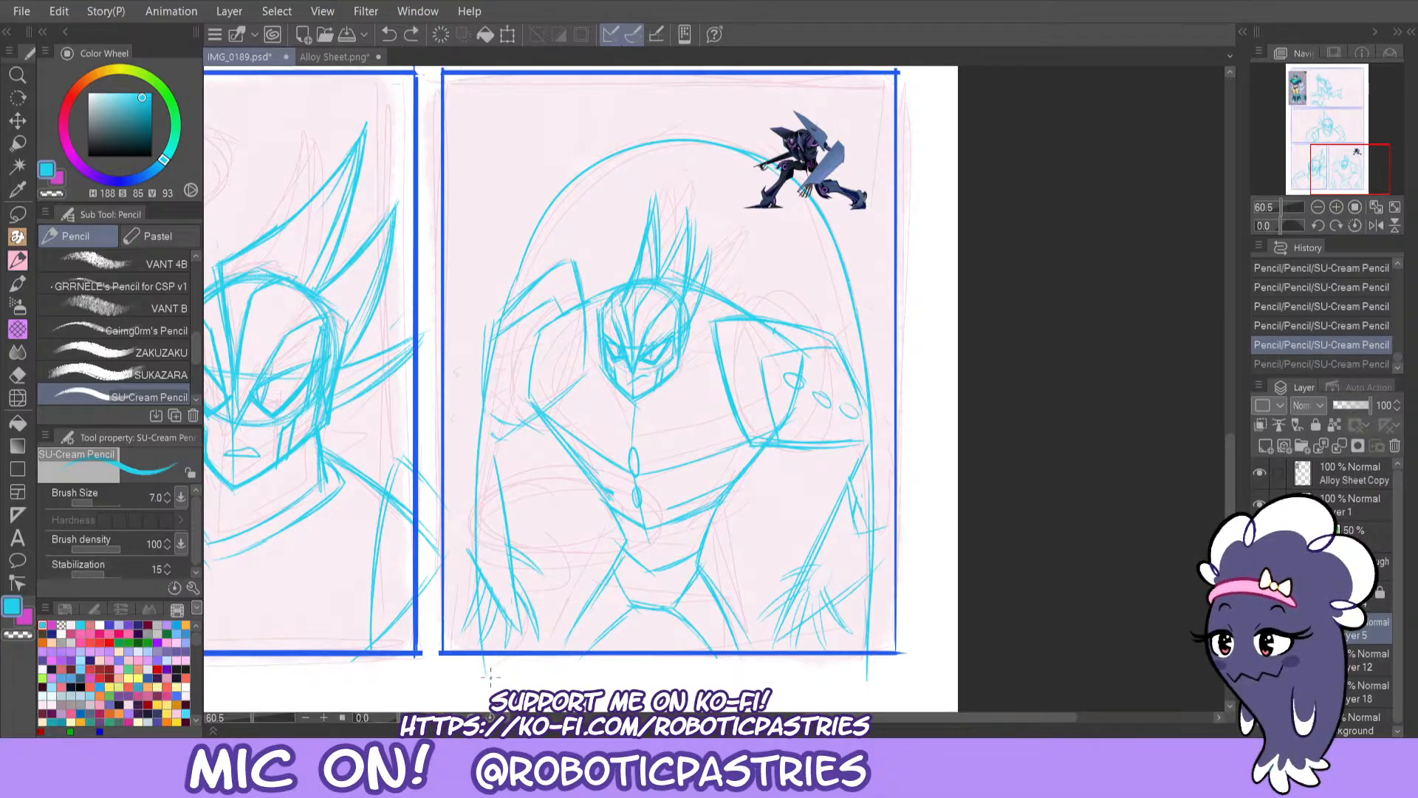
key(ctrl+z)
mouse_move(519, 271)
mouse_down()
mouse_move(480, 436)
mouse_move(479, 563)
mouse_move(506, 330)
mouse_move(489, 590)
mouse_up()
key(ctrl+z)
drag(510, 318, 489, 661)
key(ctrl+z)
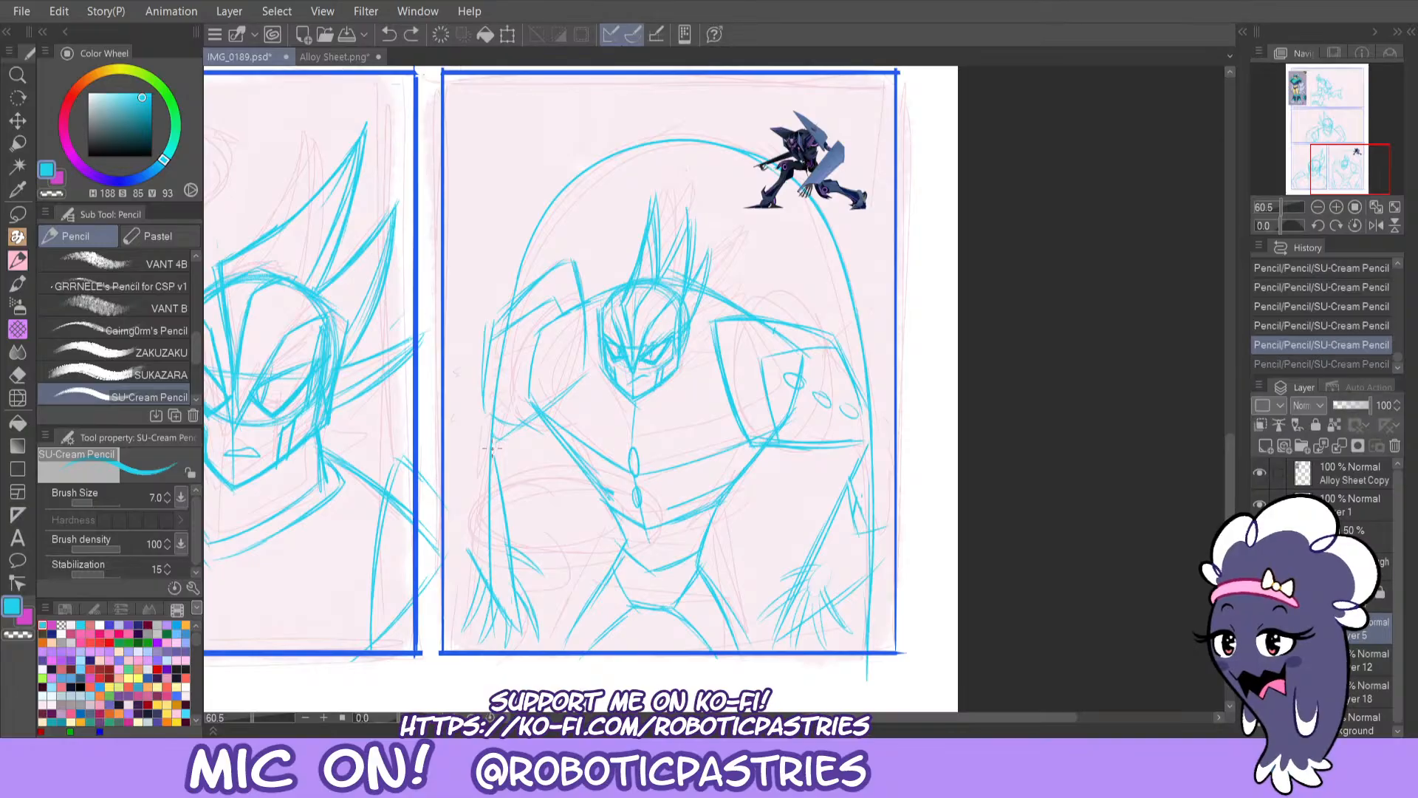
drag(492, 443, 489, 650)
drag(488, 583, 490, 658)
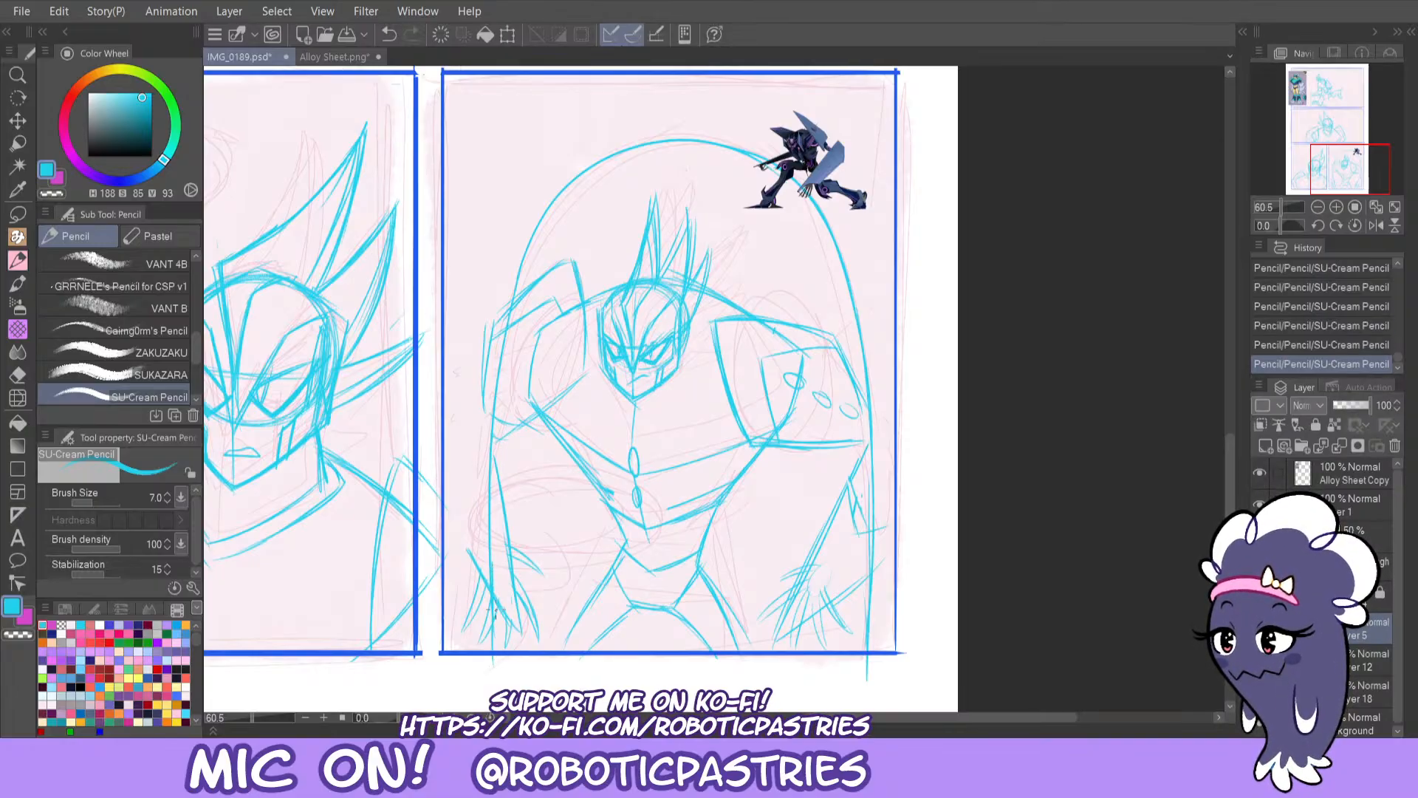
Erase the parts of the figure's shoulder pad, elbow and hands that stick out beyond the arch.
key(e)
mouse_move(467, 543)
mouse_down()
mouse_move(466, 626)
mouse_move(476, 576)
mouse_move(482, 652)
mouse_move(486, 571)
mouse_move(486, 643)
mouse_up()
drag(884, 530, 879, 569)
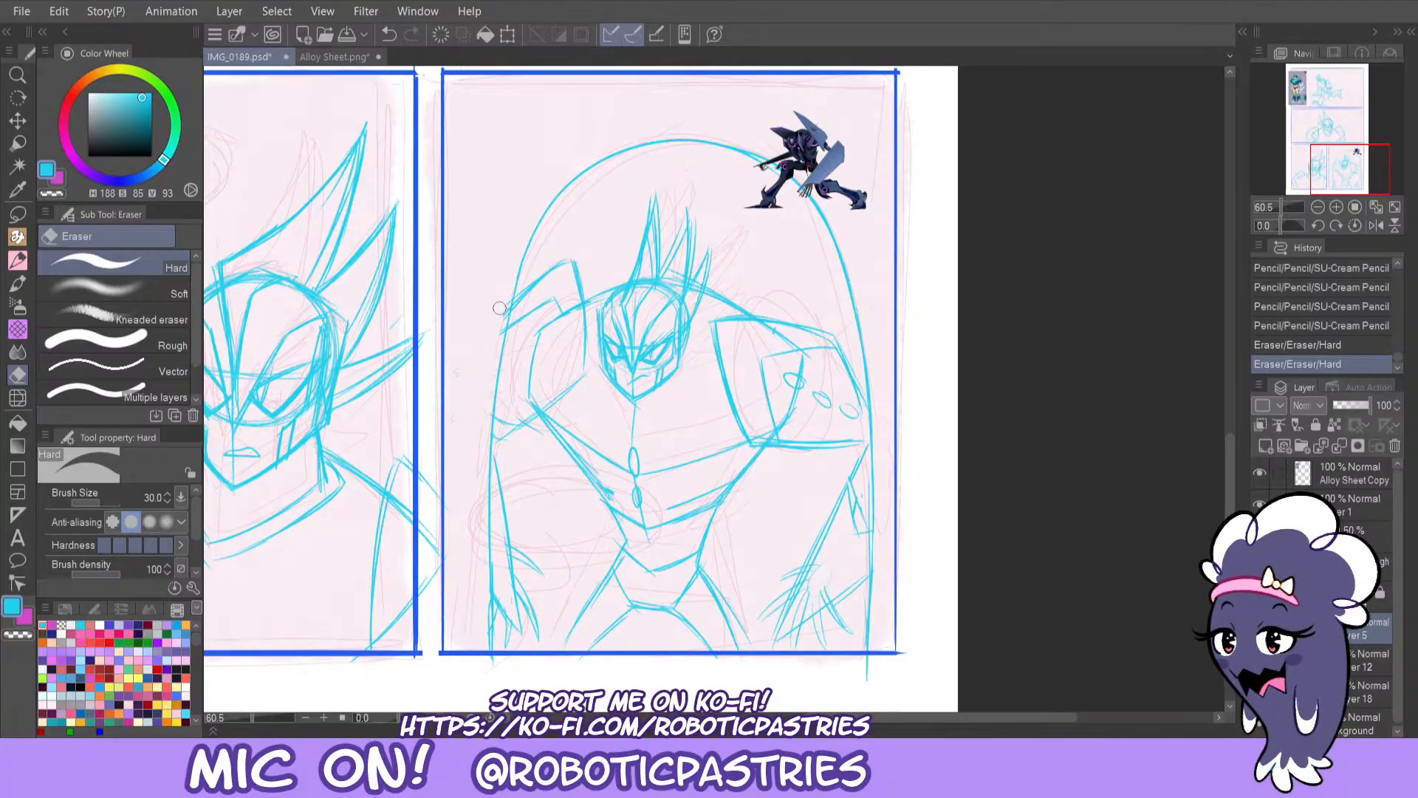
Erase the remaining shoulder-pad lines outside the arch's left side and hide the Alloy Sheet reference layer.
drag(499, 300, 493, 338)
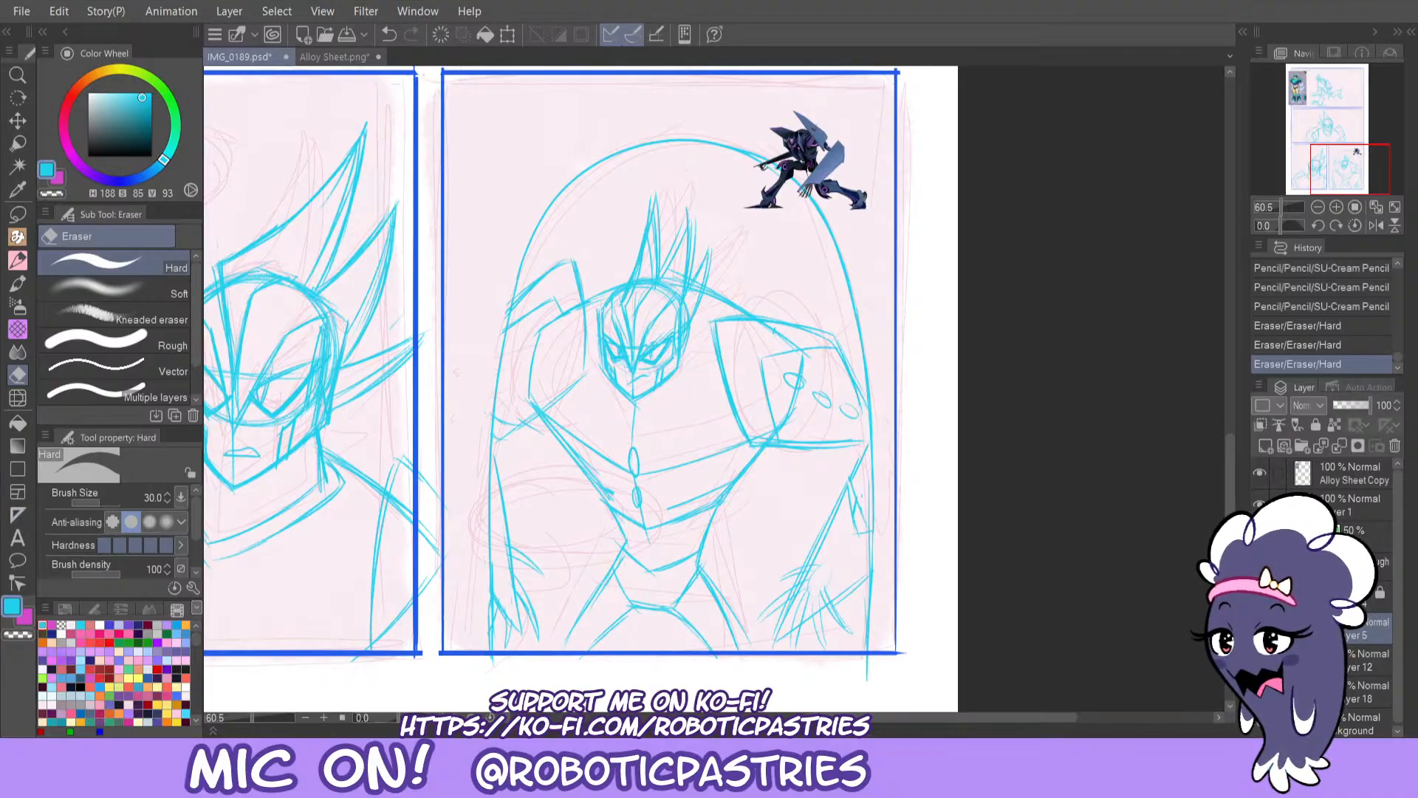
scroll(827, 478, down, 2)
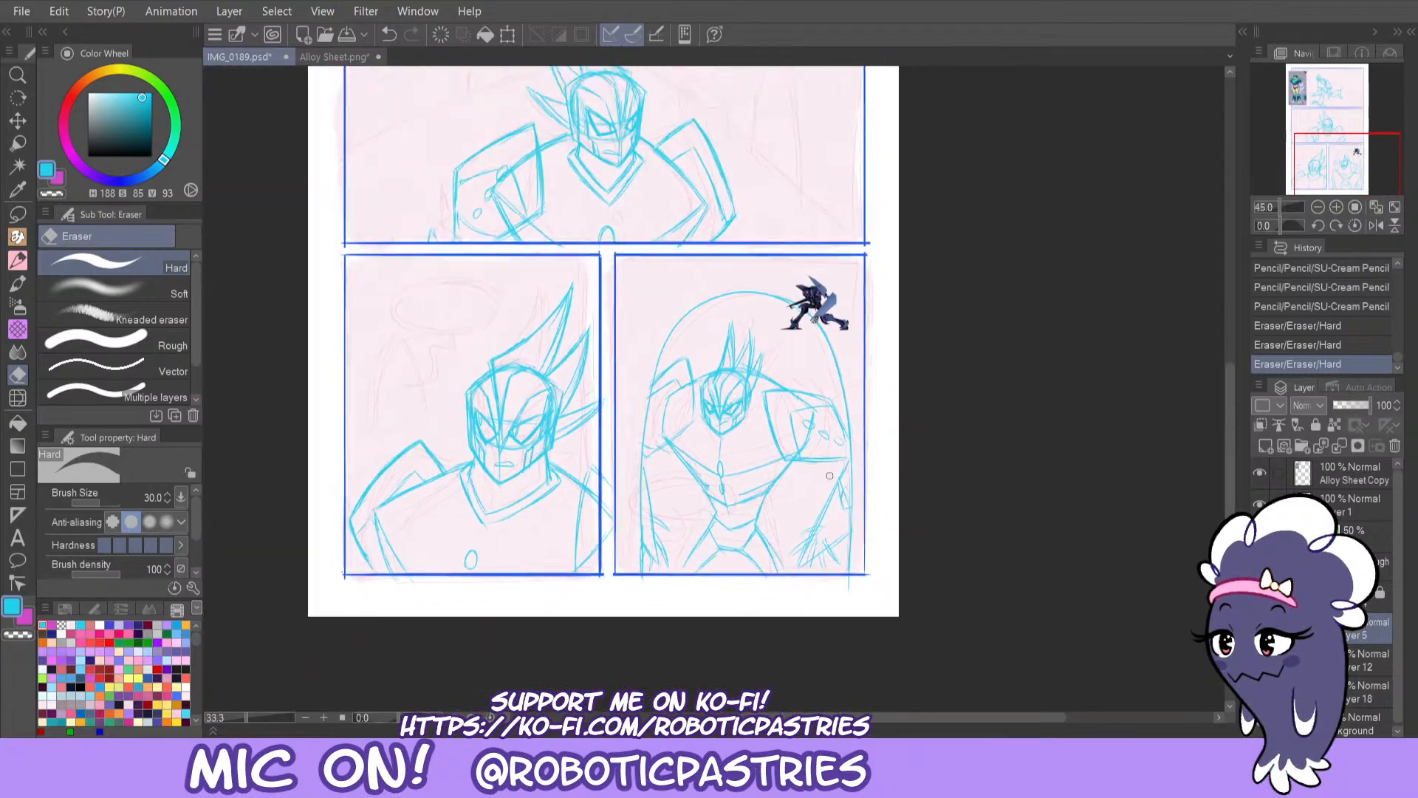
drag(1343, 177, 1330, 115)
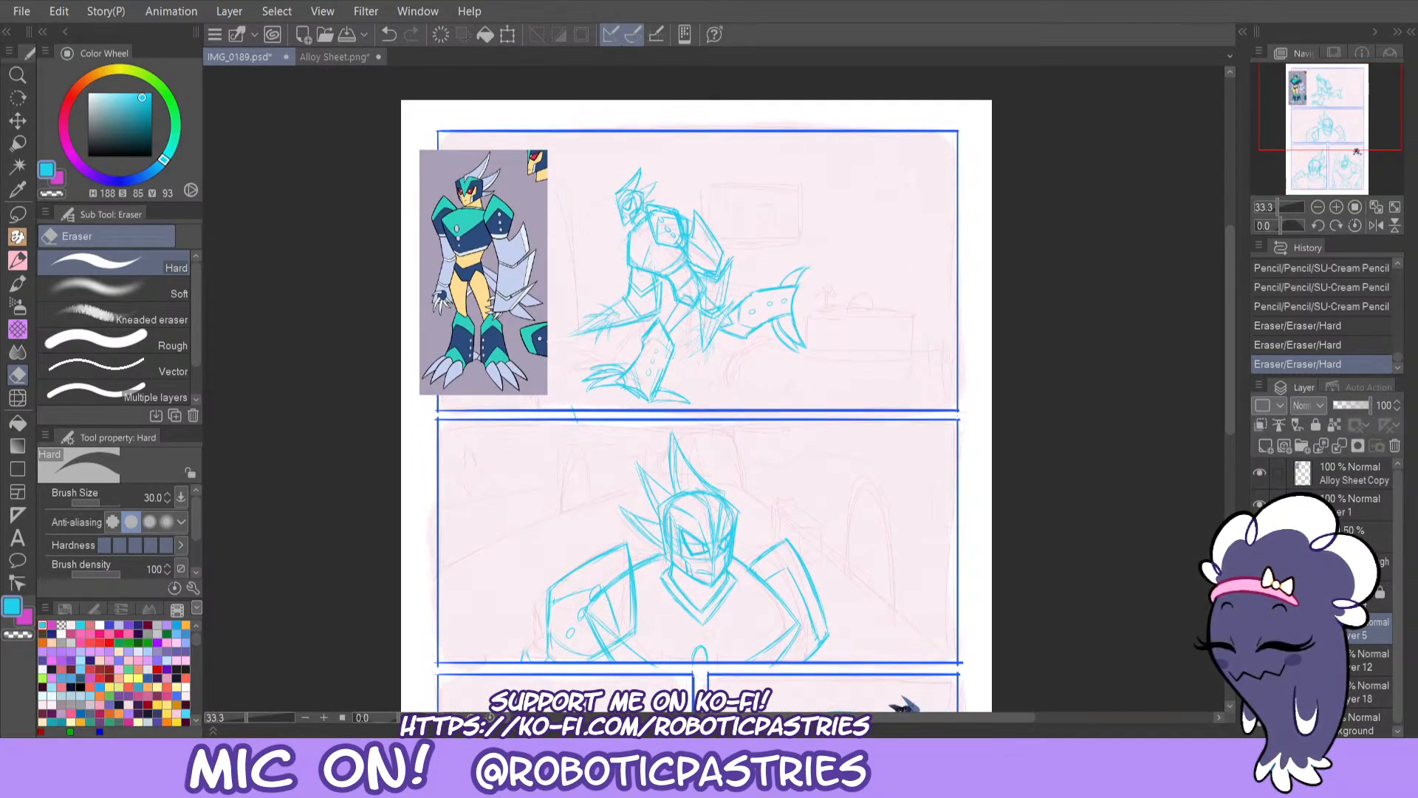
click(1259, 474)
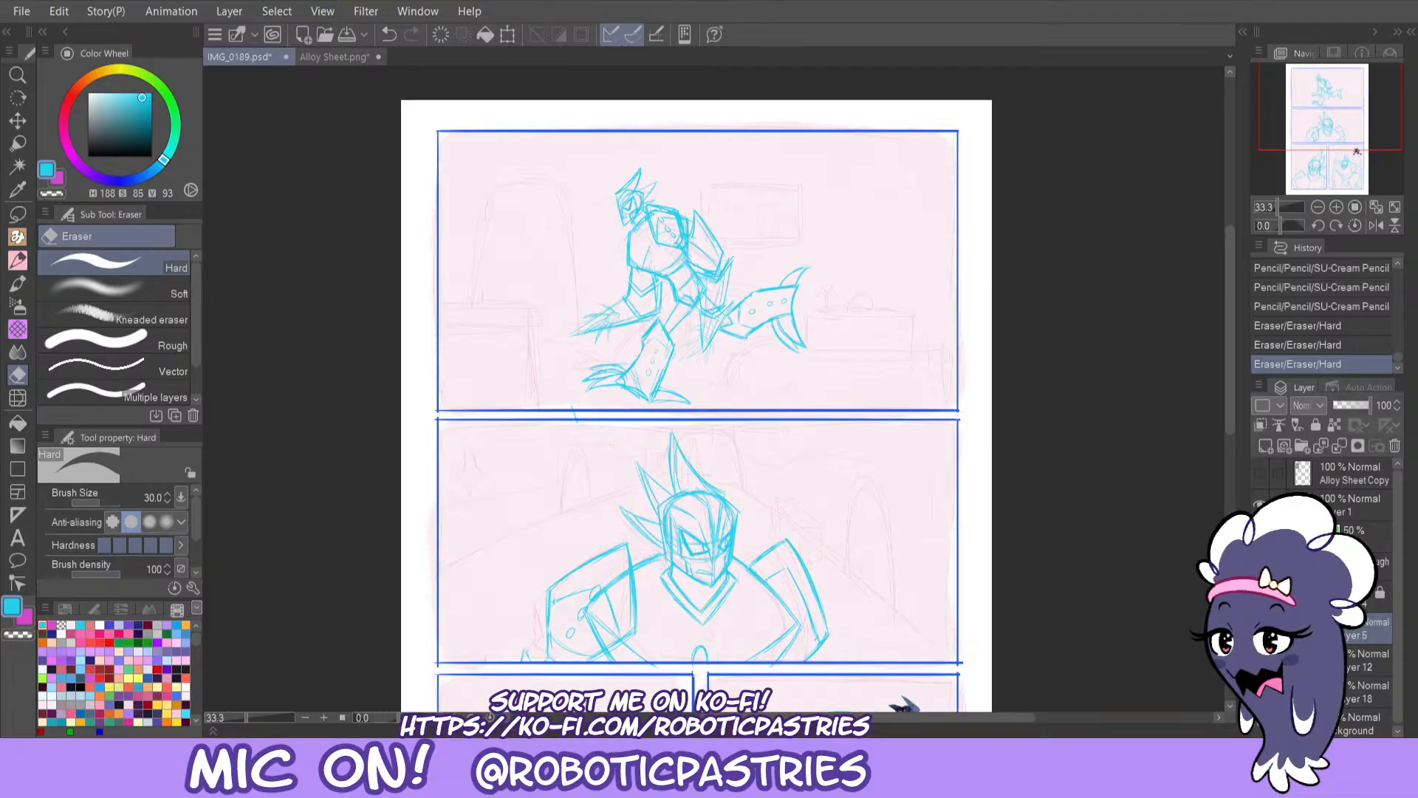
scroll(965, 462, down, 2)
drag(1319, 138, 1320, 174)
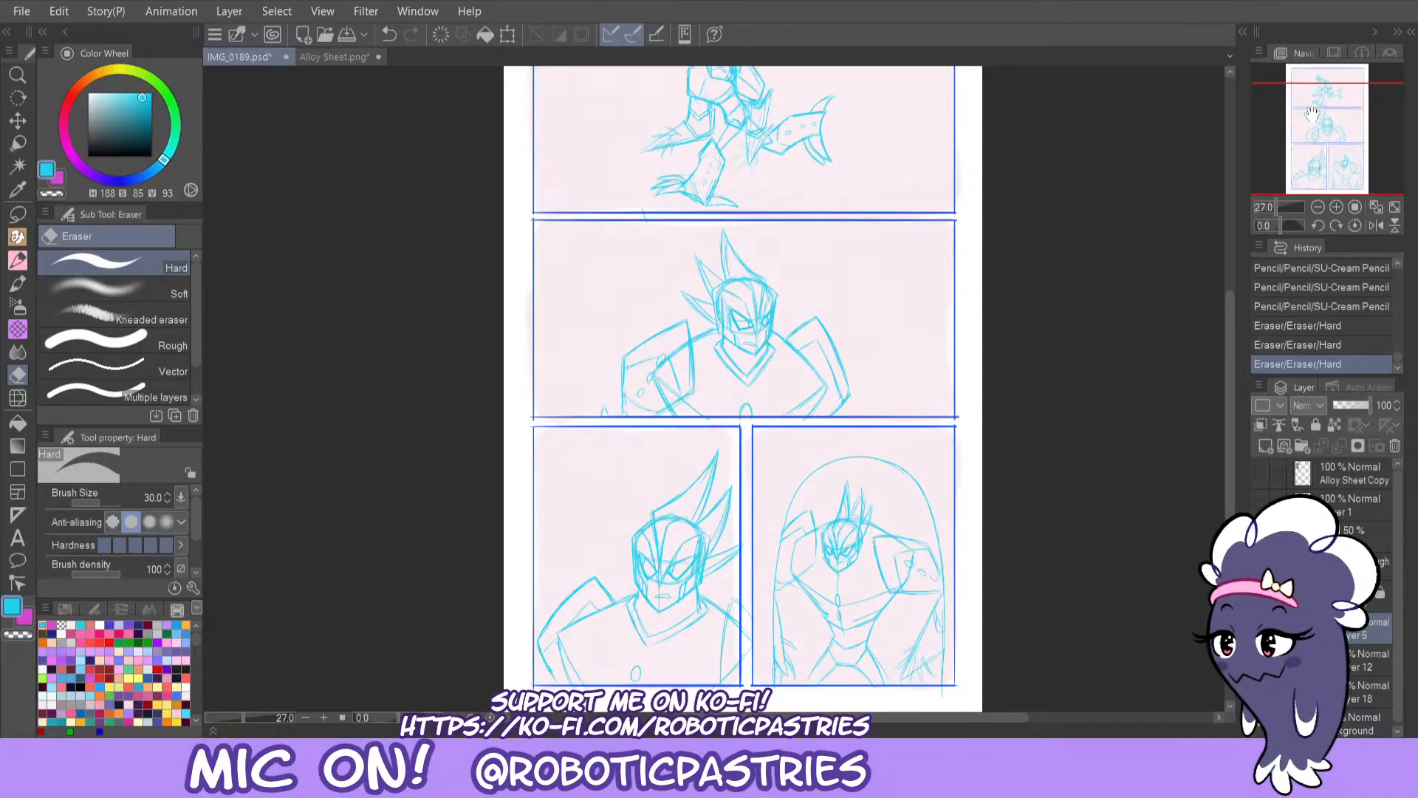
Erase the right-hand shoulder pad of the figure in the wide middle panel.
scroll(903, 181, up, 2)
scroll(903, 180, up, 1)
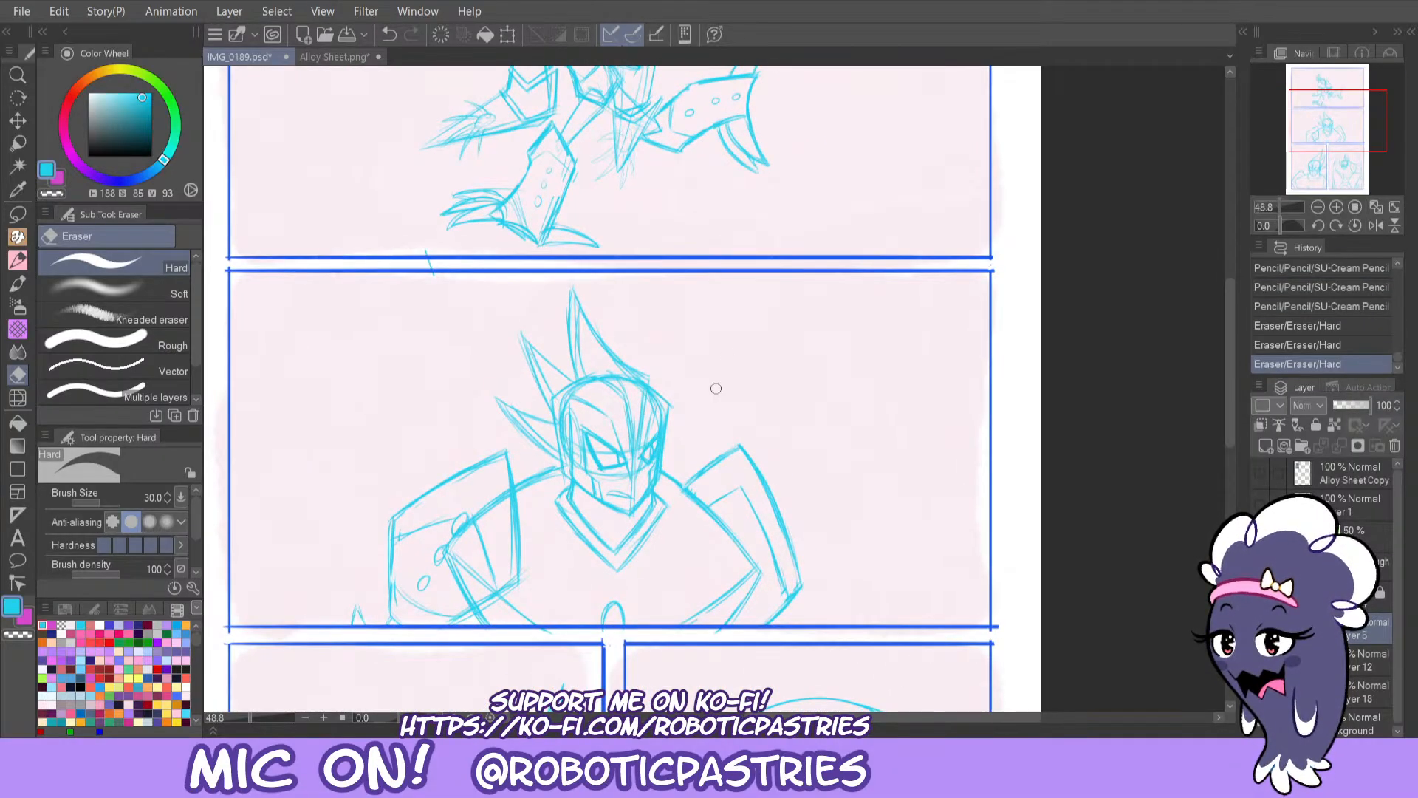
mouse_move(736, 448)
mouse_down()
mouse_move(717, 497)
mouse_move(740, 444)
mouse_move(778, 574)
mouse_move(746, 490)
mouse_move(767, 633)
mouse_move(785, 621)
mouse_move(761, 463)
mouse_move(788, 535)
mouse_move(782, 625)
mouse_up()
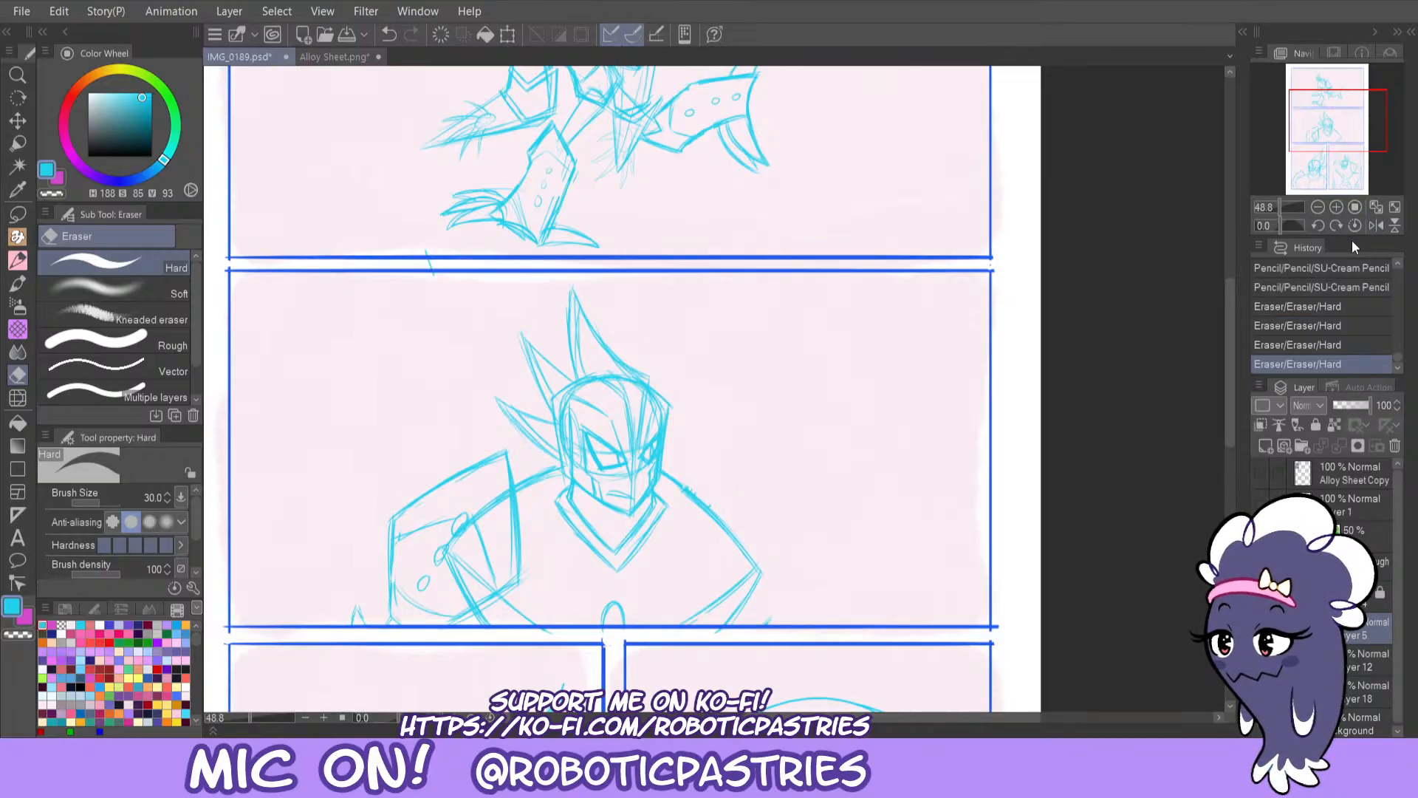
Sketch the lower outer curve of a new right-hand shoulder pad with the SU-Cream Pencil, undoing the trial strokes for its upper contour.
key(p)
drag(709, 493, 722, 462)
drag(735, 457, 808, 571)
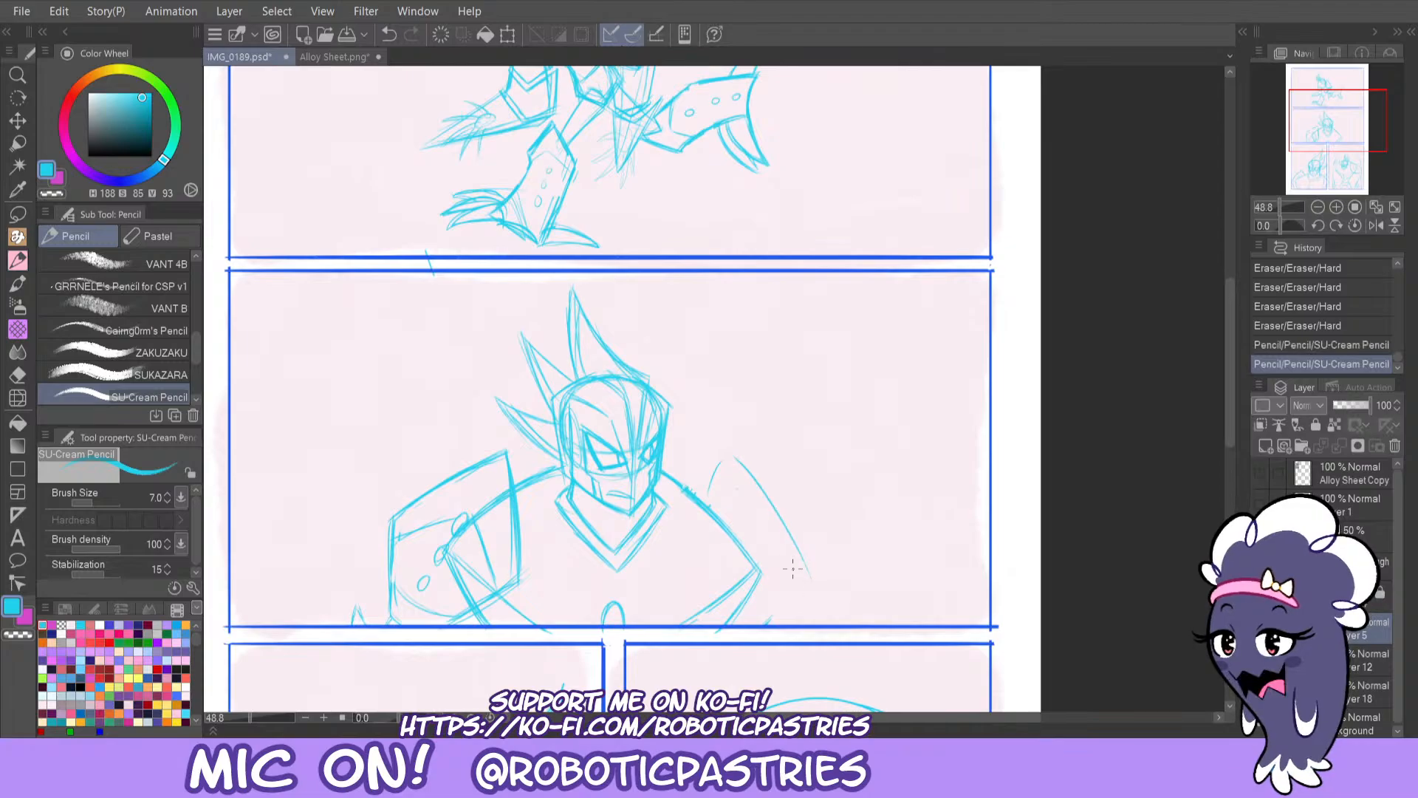
key(ctrl+z)
key(ctrl+z)
mouse_move(811, 624)
mouse_down()
mouse_move(822, 538)
mouse_move(736, 453)
mouse_move(830, 568)
mouse_move(801, 625)
mouse_up()
key(ctrl+z)
key(ctrl+z)
key(ctrl+z)
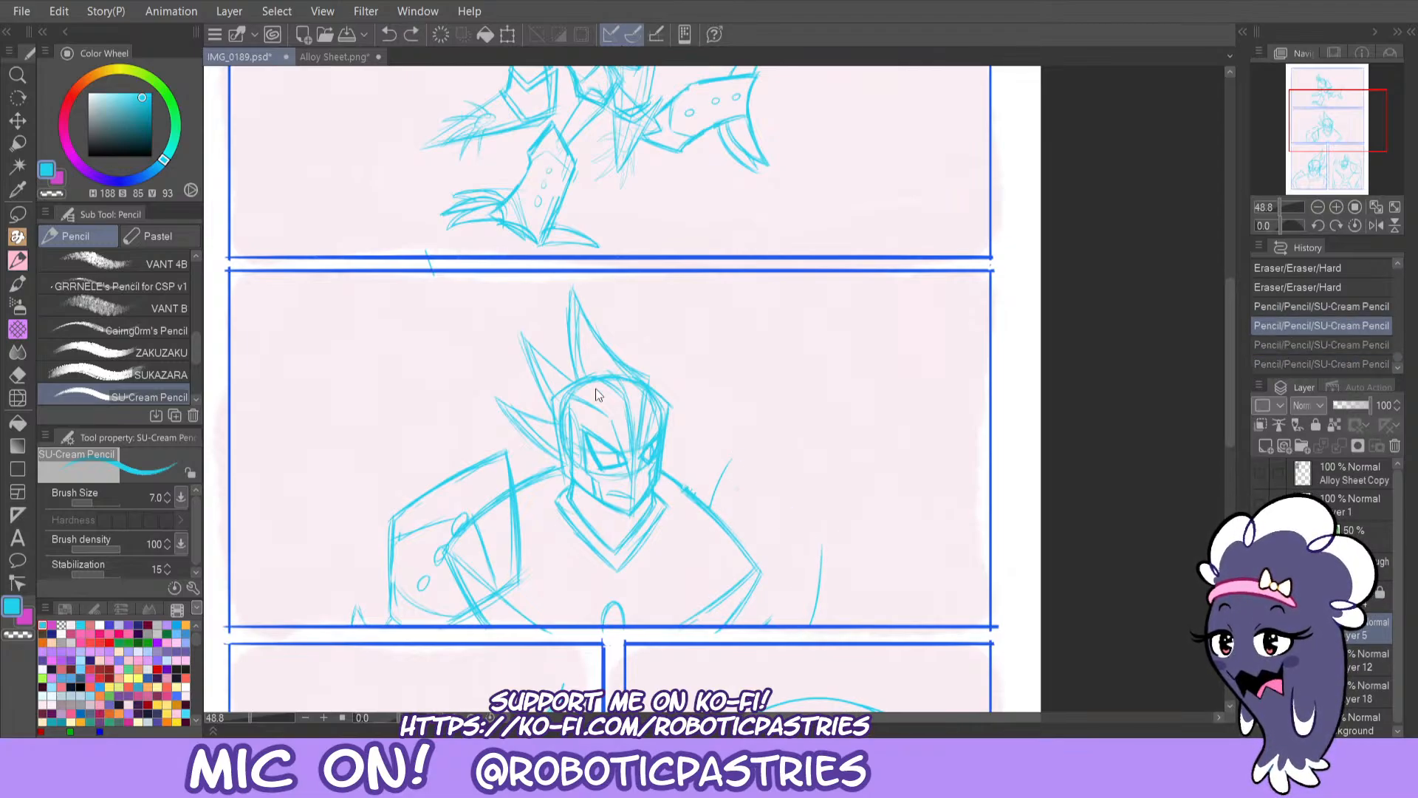
key(ctrl+z)
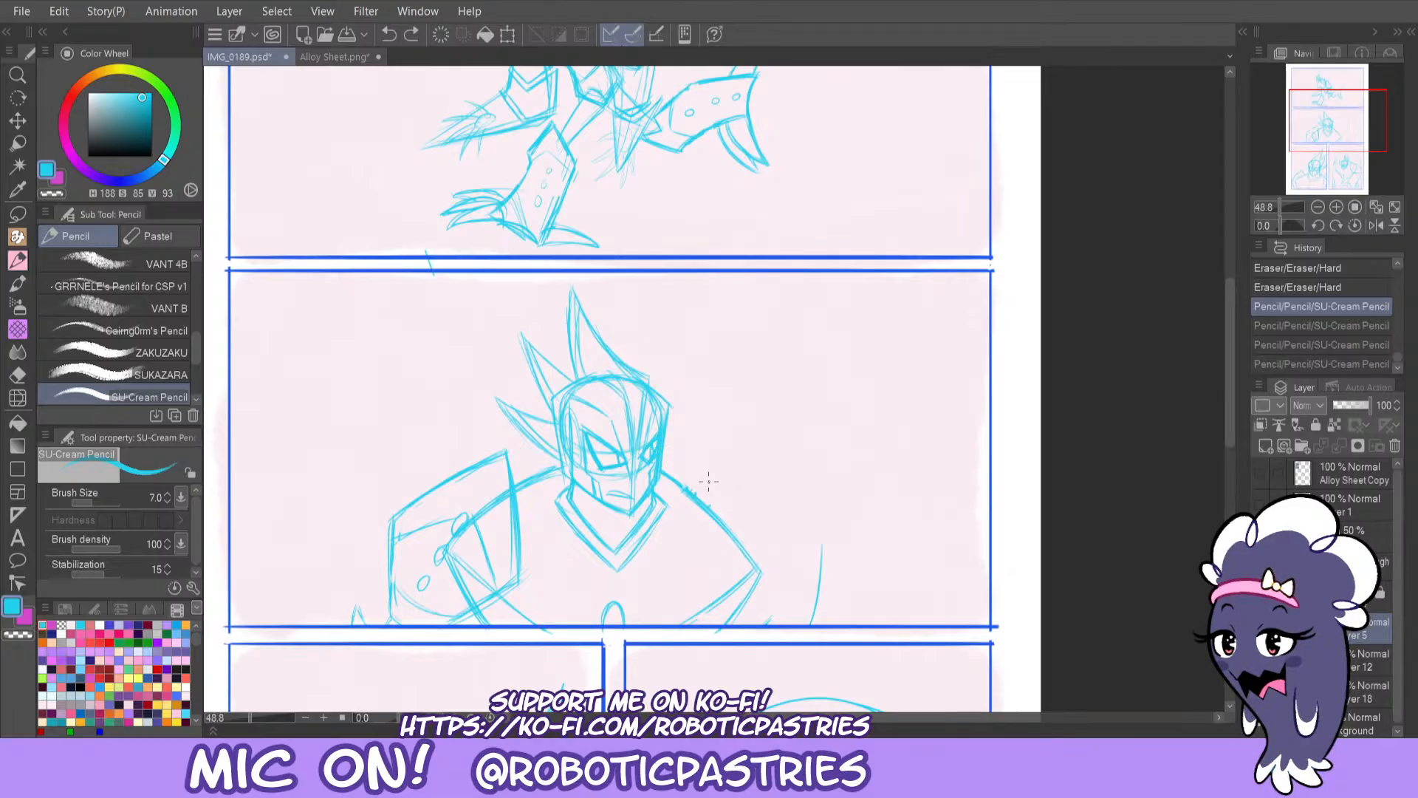
drag(708, 505, 747, 470)
drag(793, 511, 810, 543)
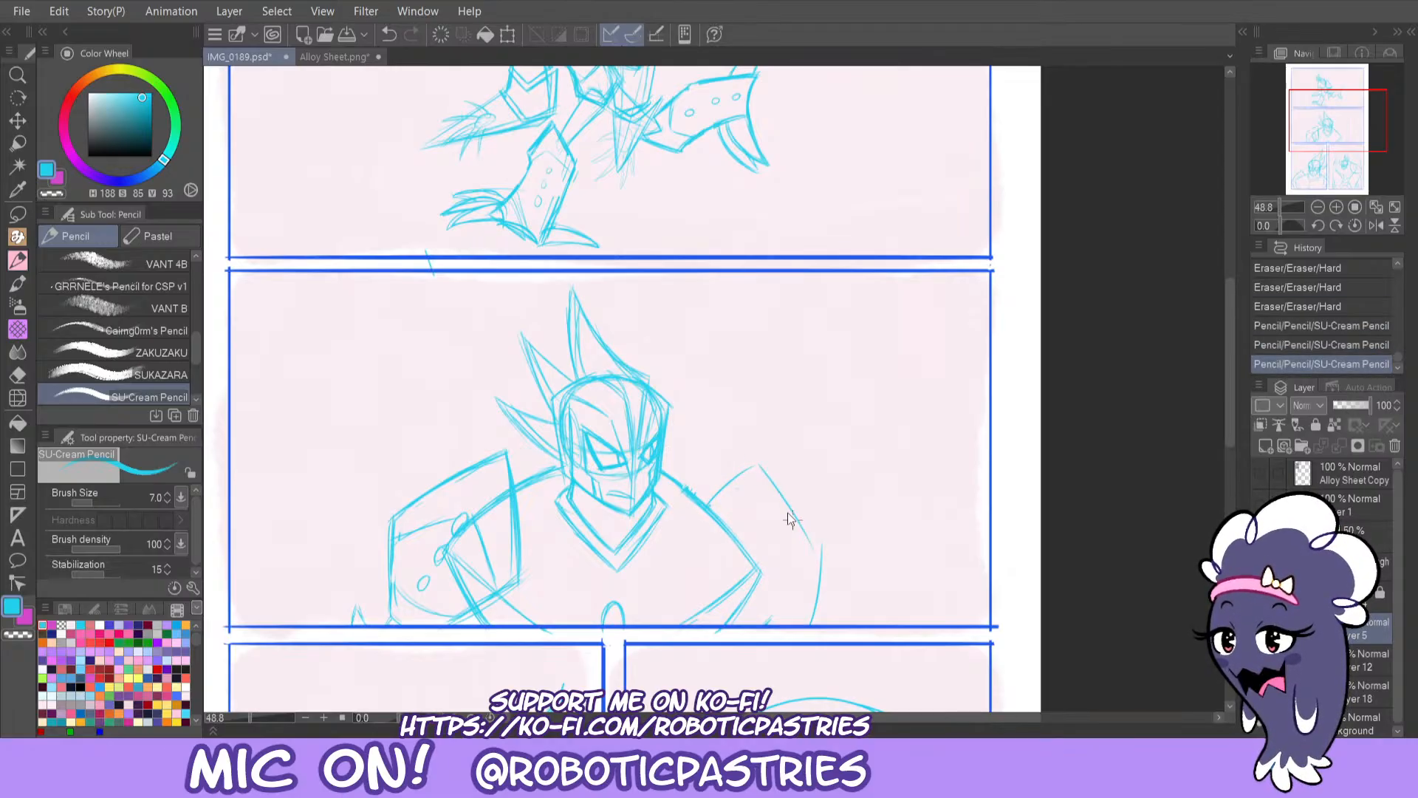
key(ctrl+z)
key(ctrl+z)
Draw the shoulder pad's top edge and pointed outer side down to the panel's lower border, and add its inner edge.
mouse_move(709, 505)
mouse_down()
mouse_move(775, 458)
mouse_move(819, 575)
mouse_up()
mouse_move(780, 458)
mouse_down()
mouse_move(826, 612)
mouse_move(822, 600)
mouse_move(807, 625)
mouse_up()
key(ctrl+z)
mouse_move(830, 575)
mouse_down()
mouse_move(790, 635)
mouse_move(785, 454)
mouse_move(826, 584)
mouse_up()
key(ctrl+z)
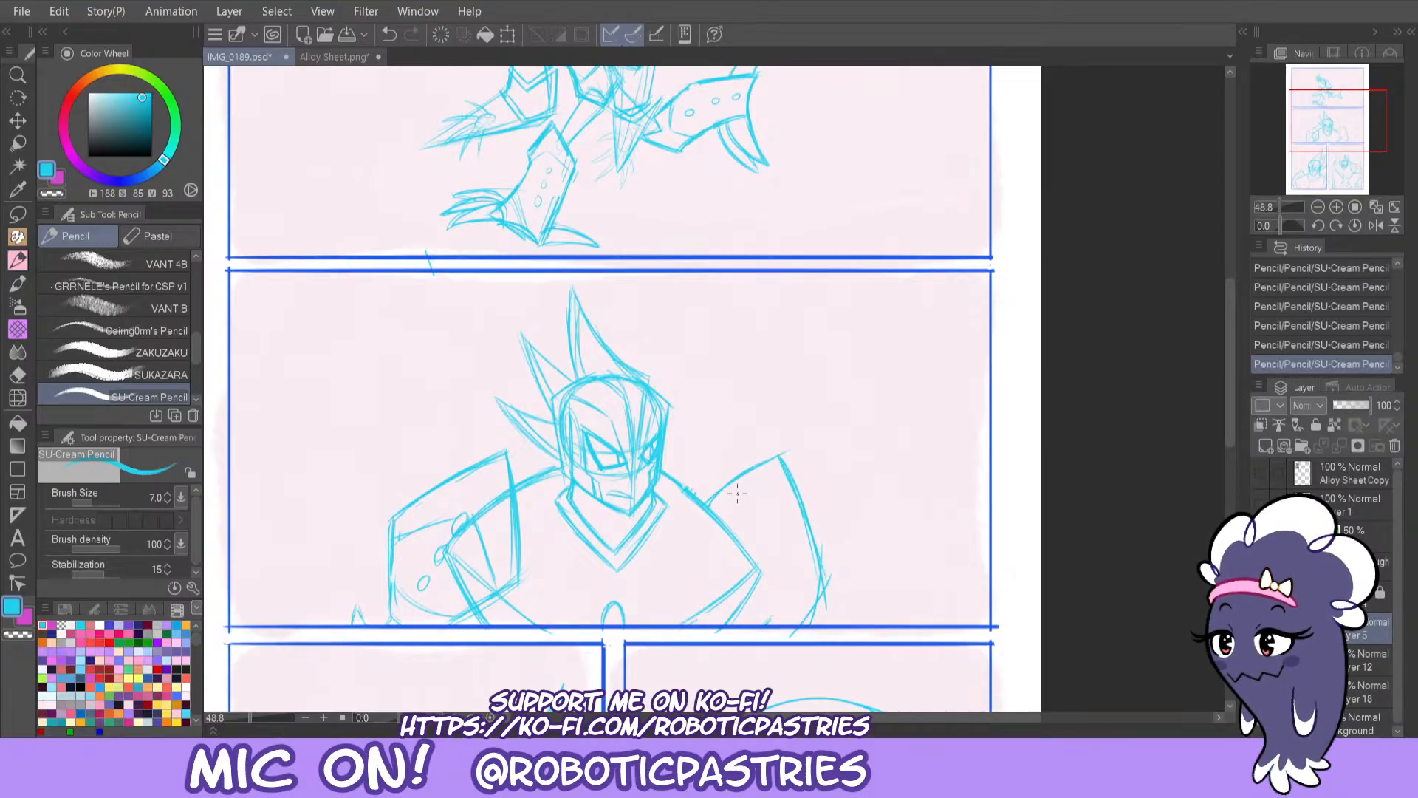
key(ctrl+z)
key(ctrl+z)
drag(704, 502, 784, 457)
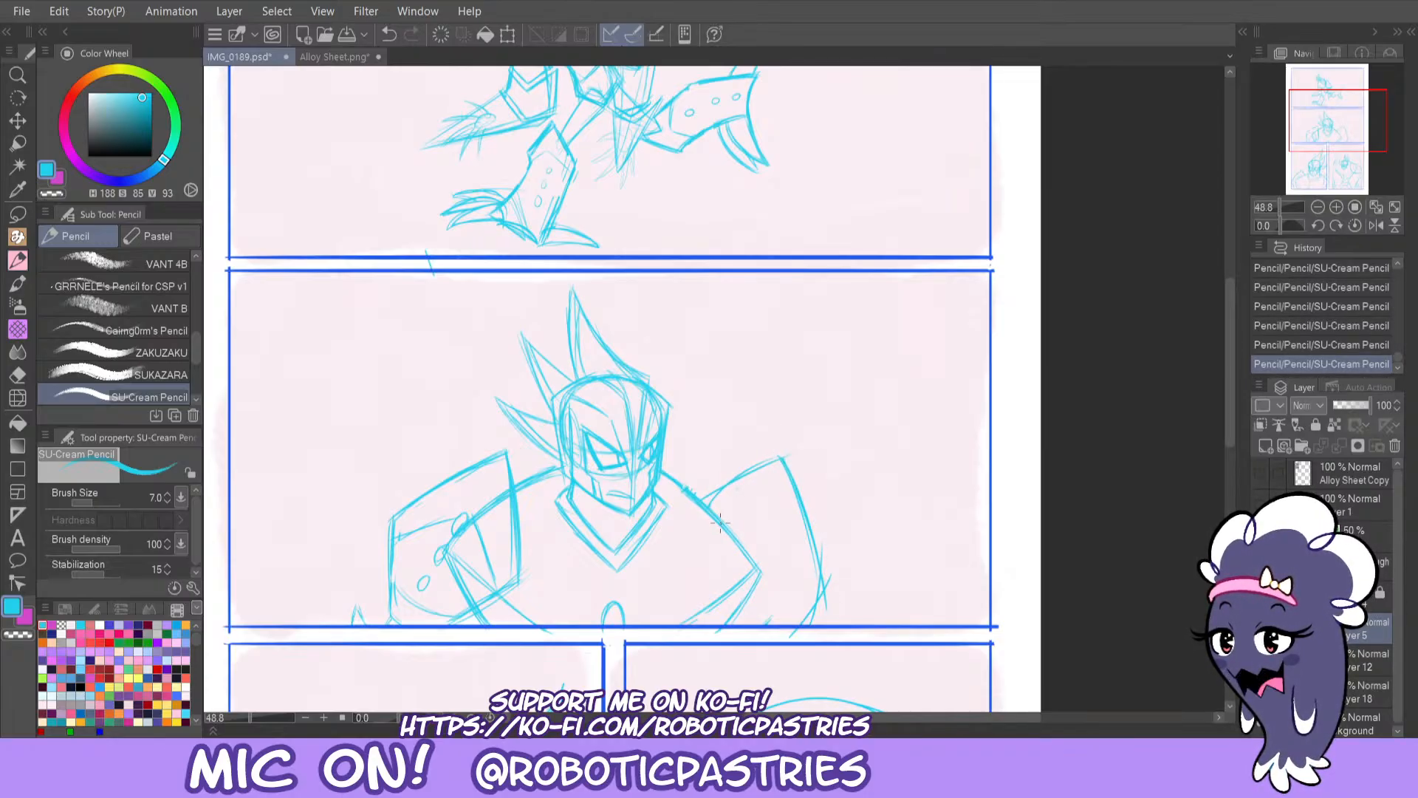
mouse_move(720, 523)
mouse_down()
mouse_move(768, 510)
mouse_move(806, 619)
mouse_move(771, 515)
mouse_move(786, 607)
mouse_up()
key(ctrl+z)
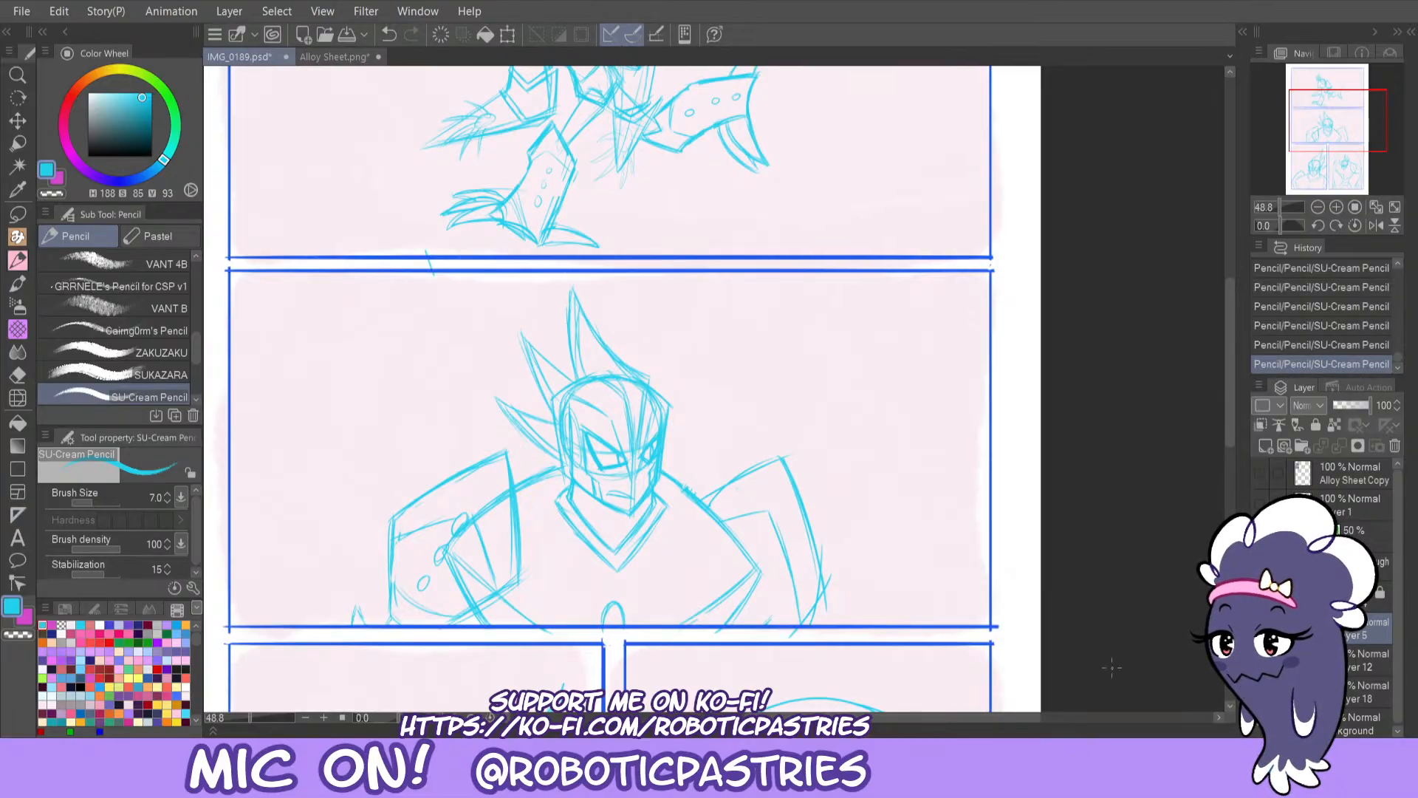
Review the cyan sketches panel by panel, comparing them with the roughs, and fit the whole page in view.
scroll(1020, 477, down, 6)
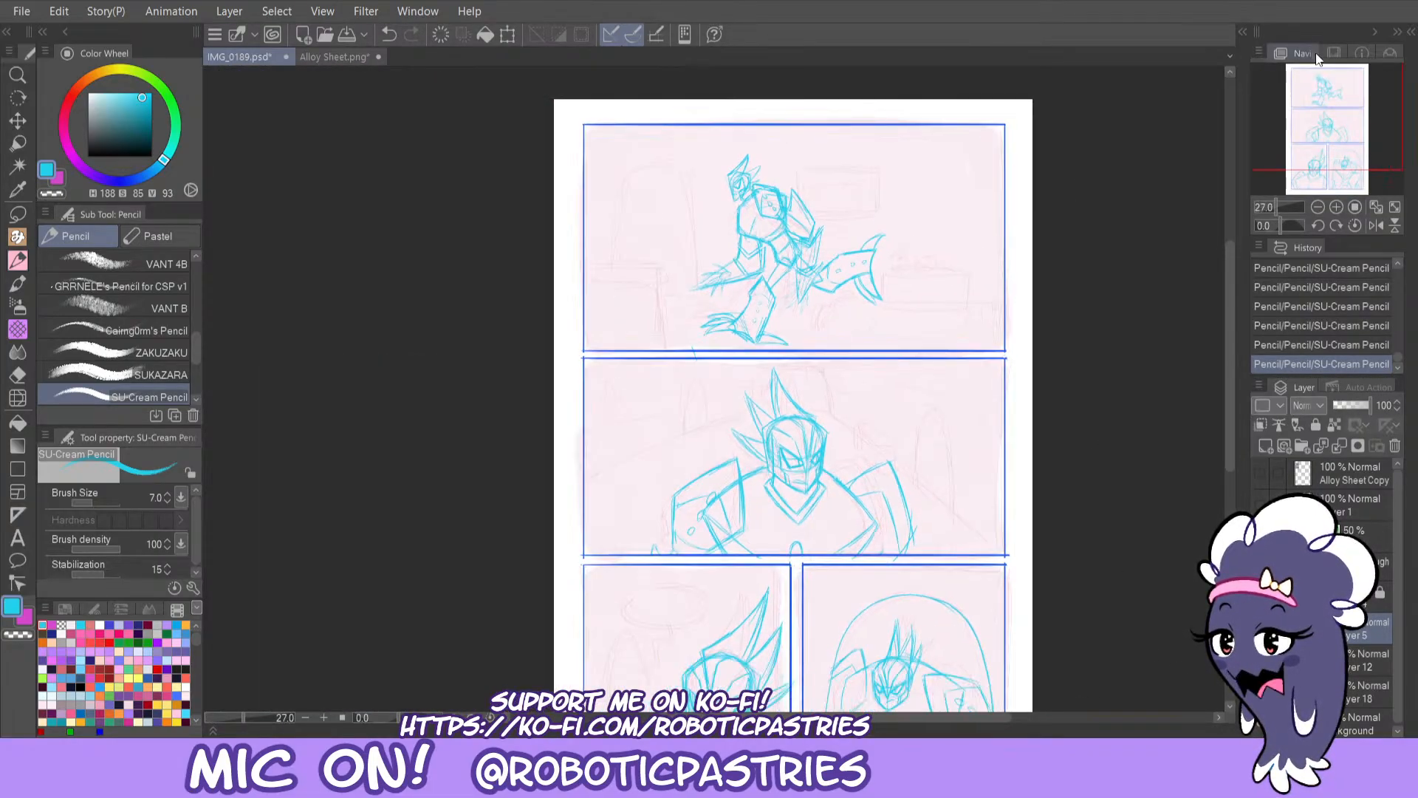
drag(1314, 123, 1323, 114)
scroll(477, 394, up, 6)
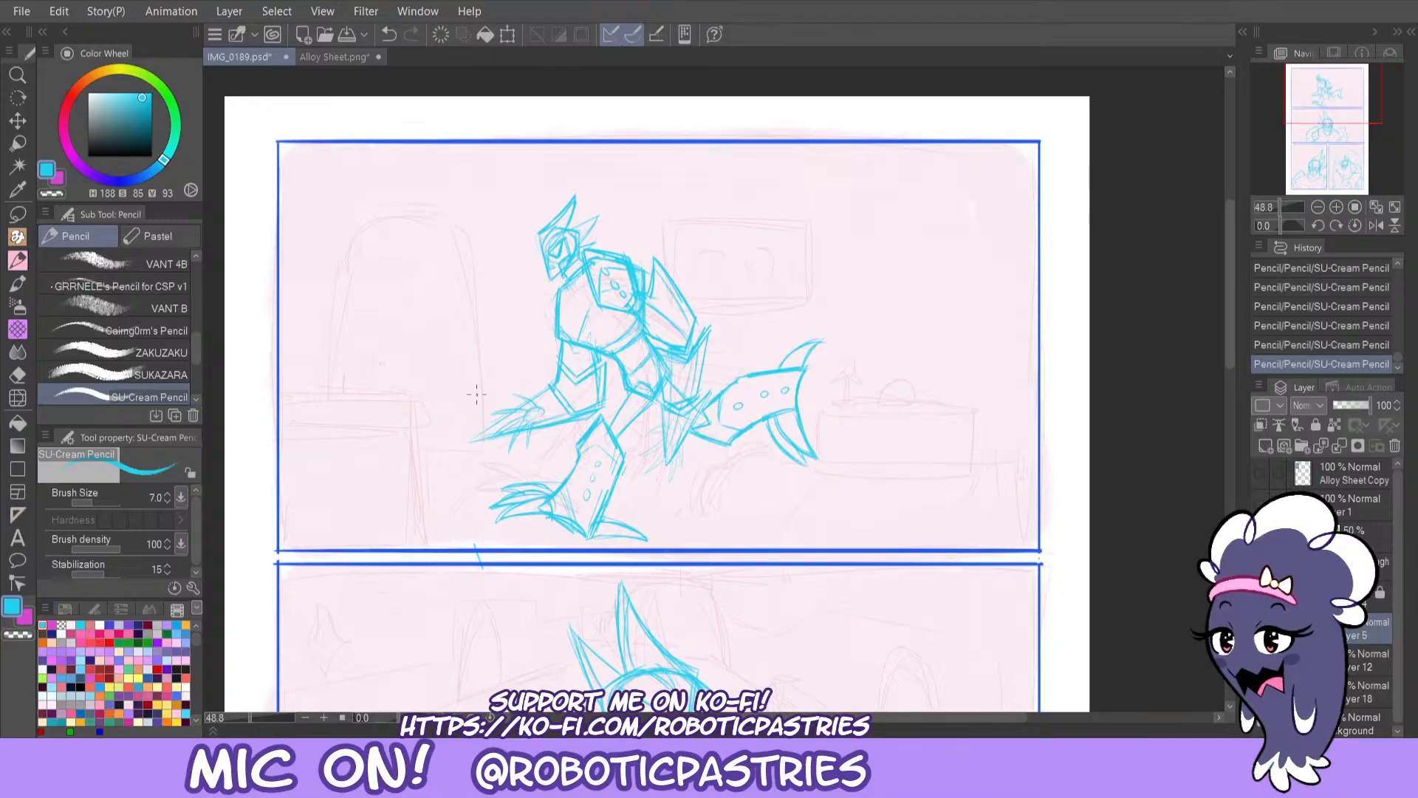
scroll(987, 291, down, 3)
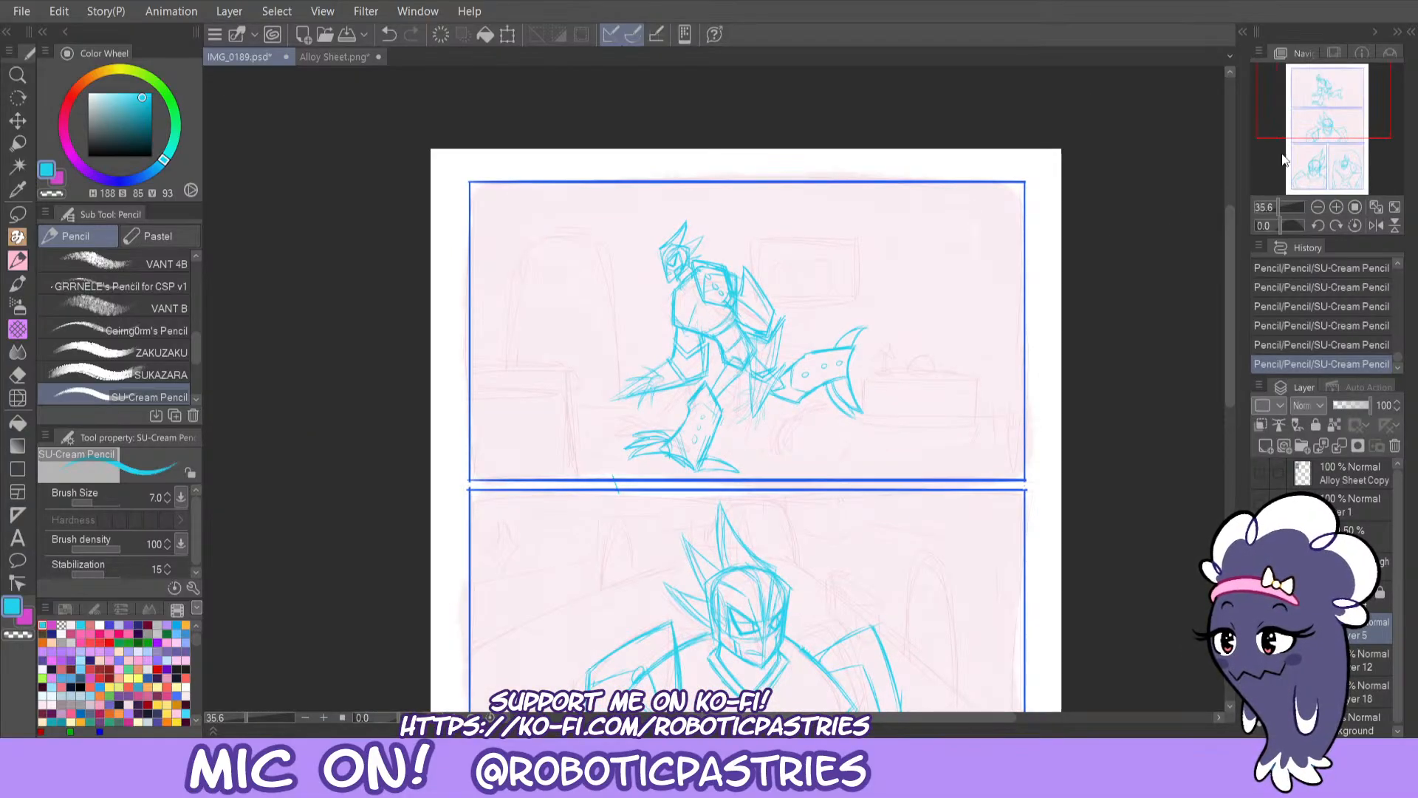
scroll(1300, 110, up, 2)
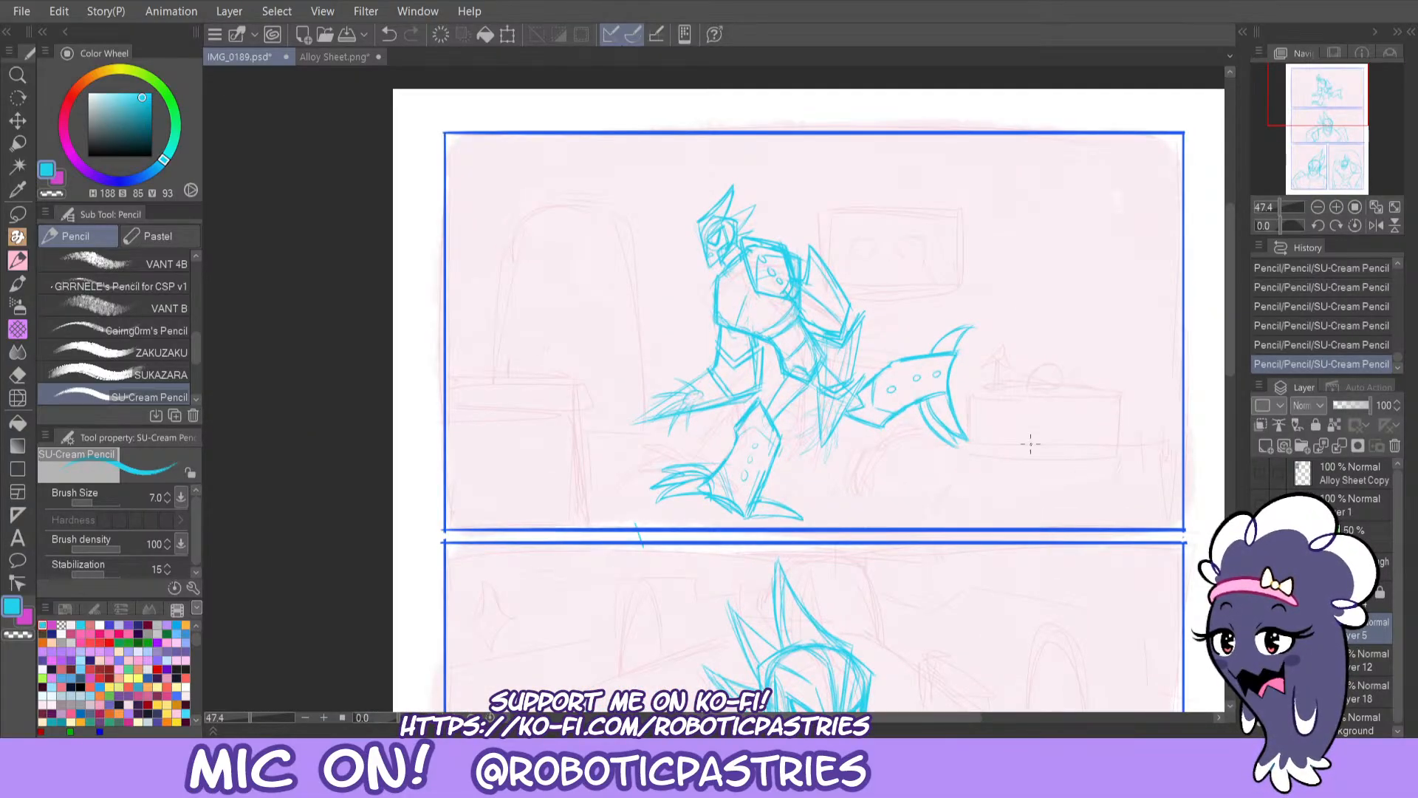
scroll(1026, 425, down, 3)
drag(1341, 122, 1358, 181)
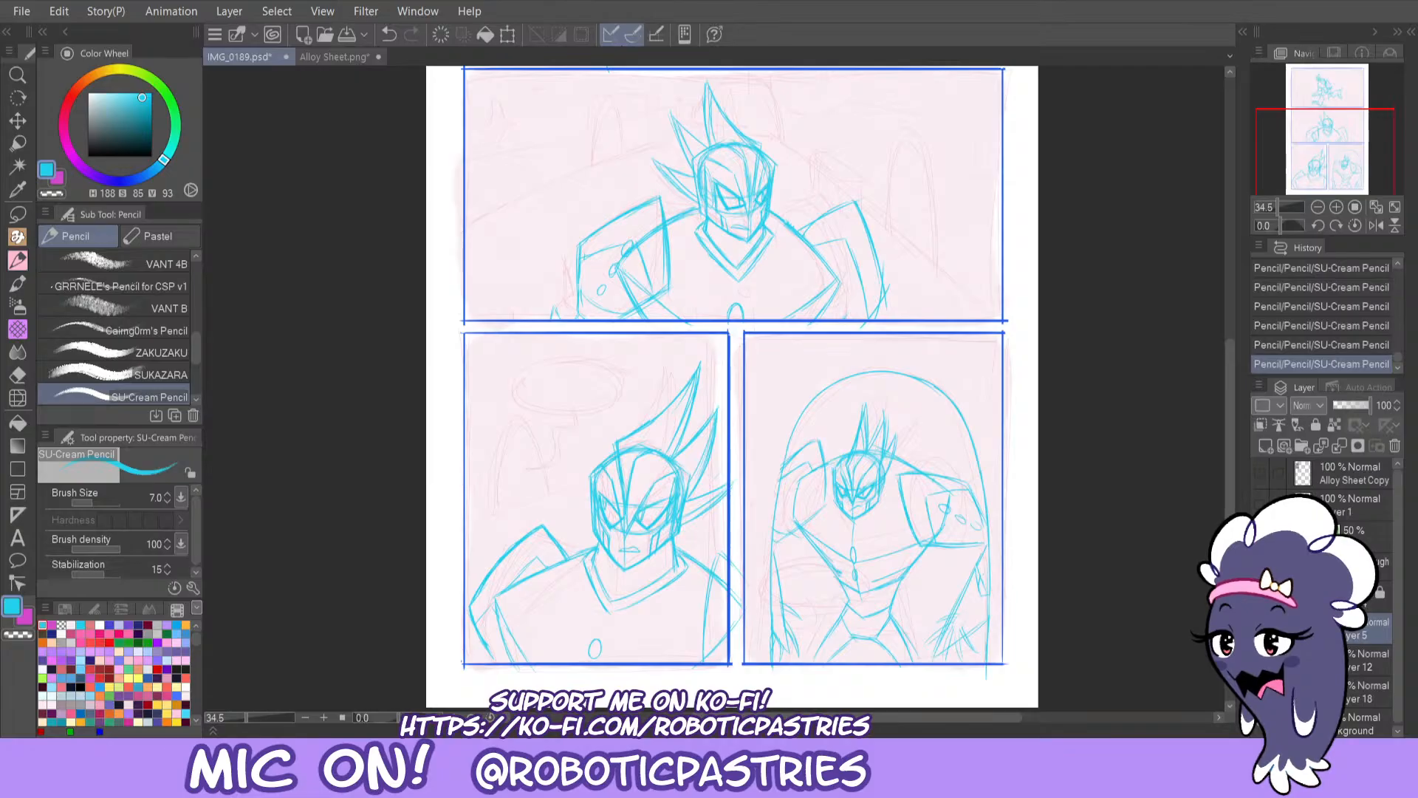
scroll(936, 563, up, 3)
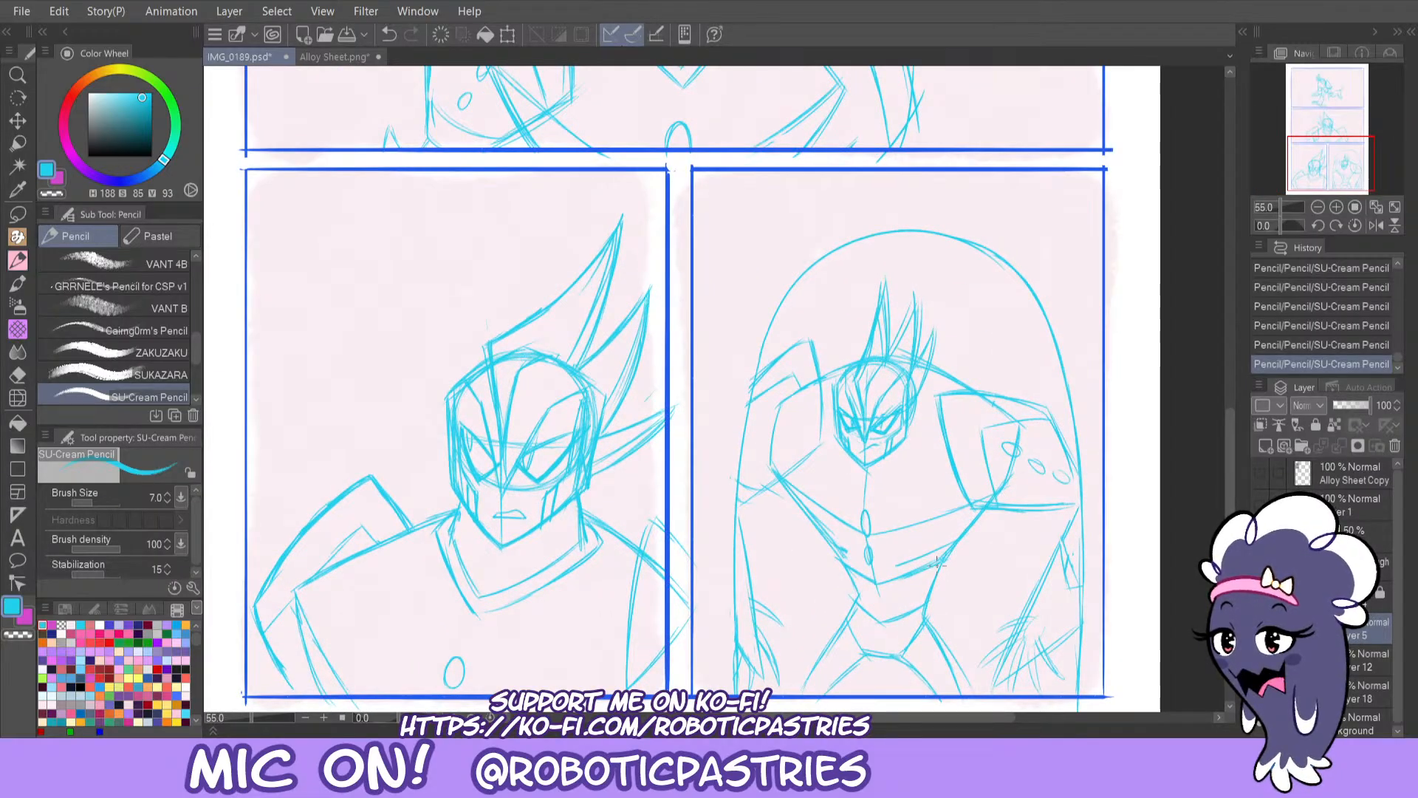
scroll(937, 515, down, 3)
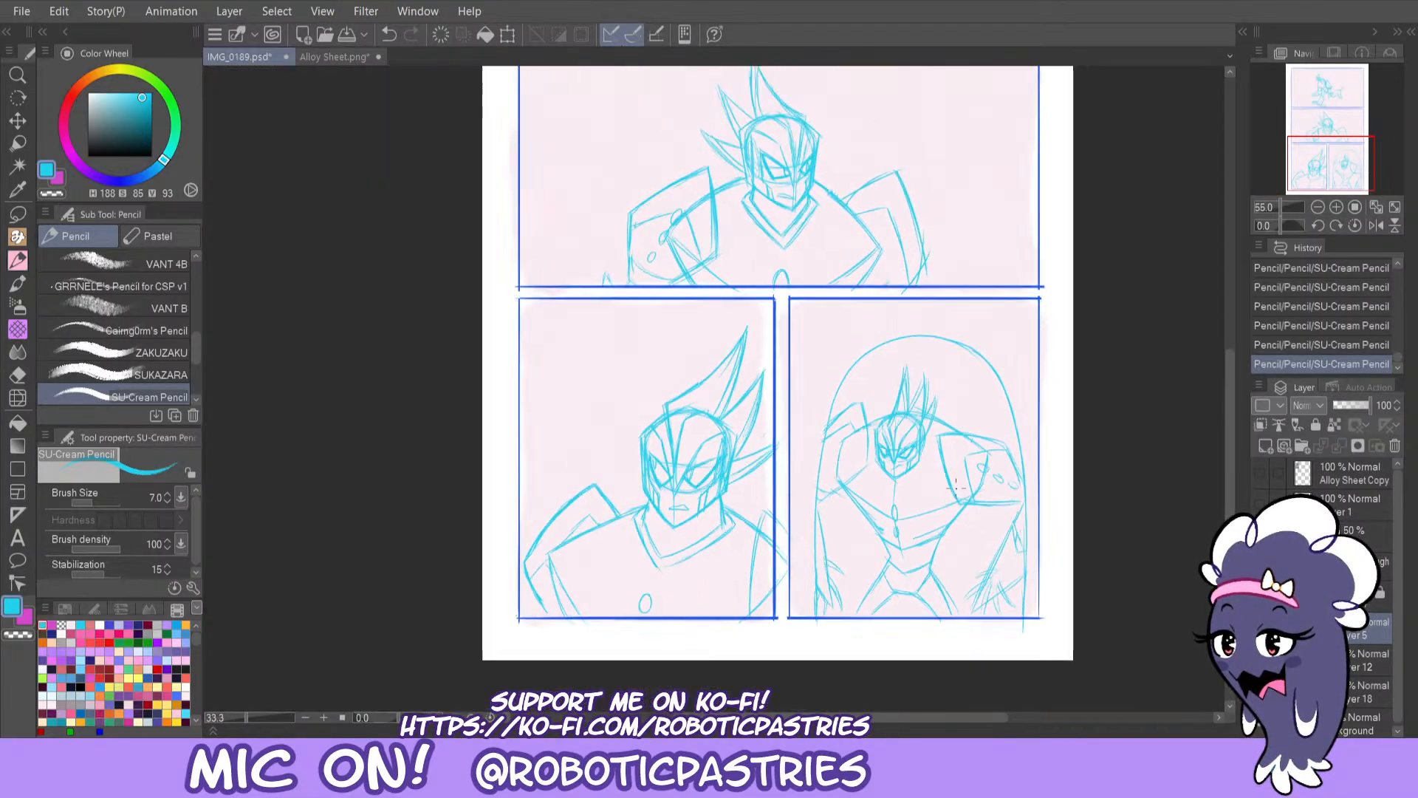
drag(1351, 142, 1351, 138)
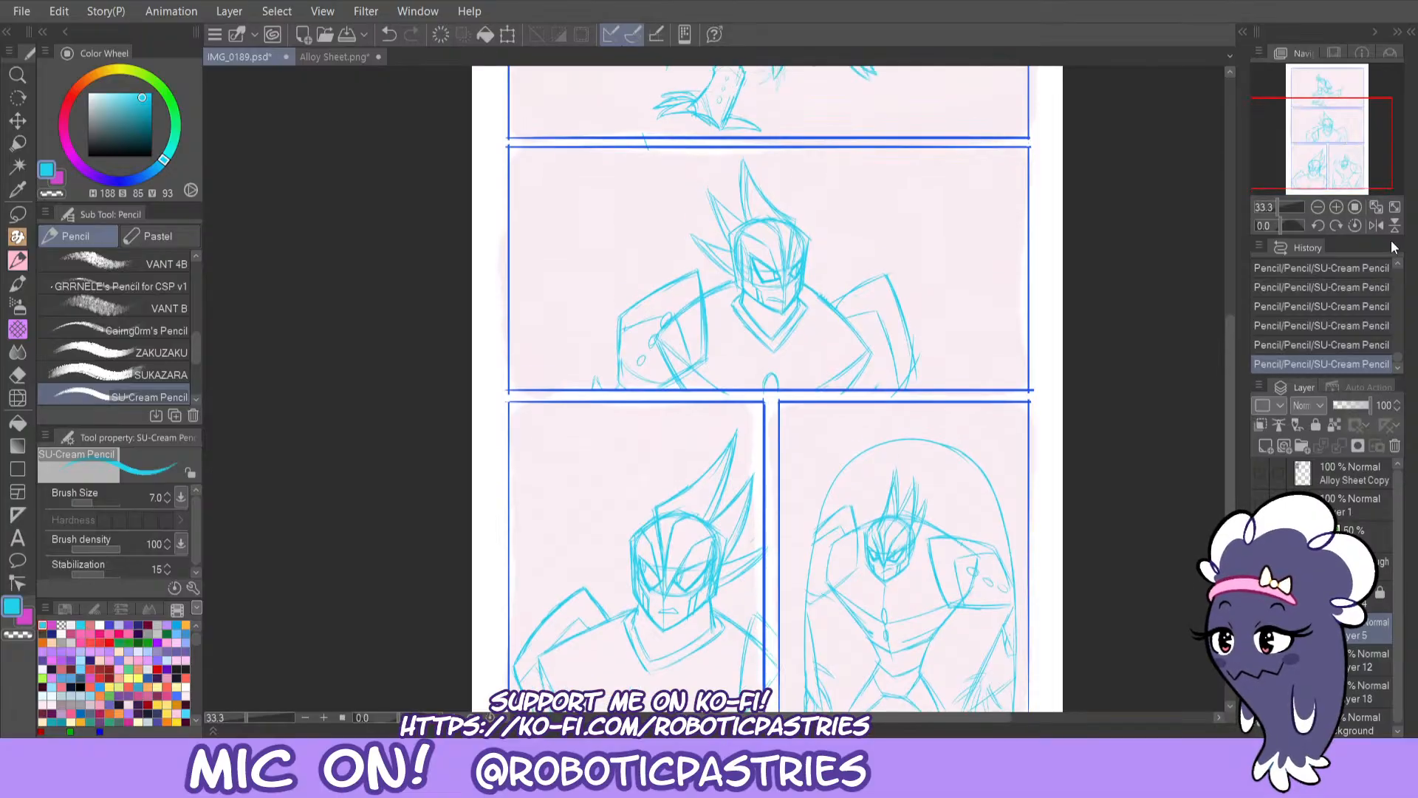
click(1376, 208)
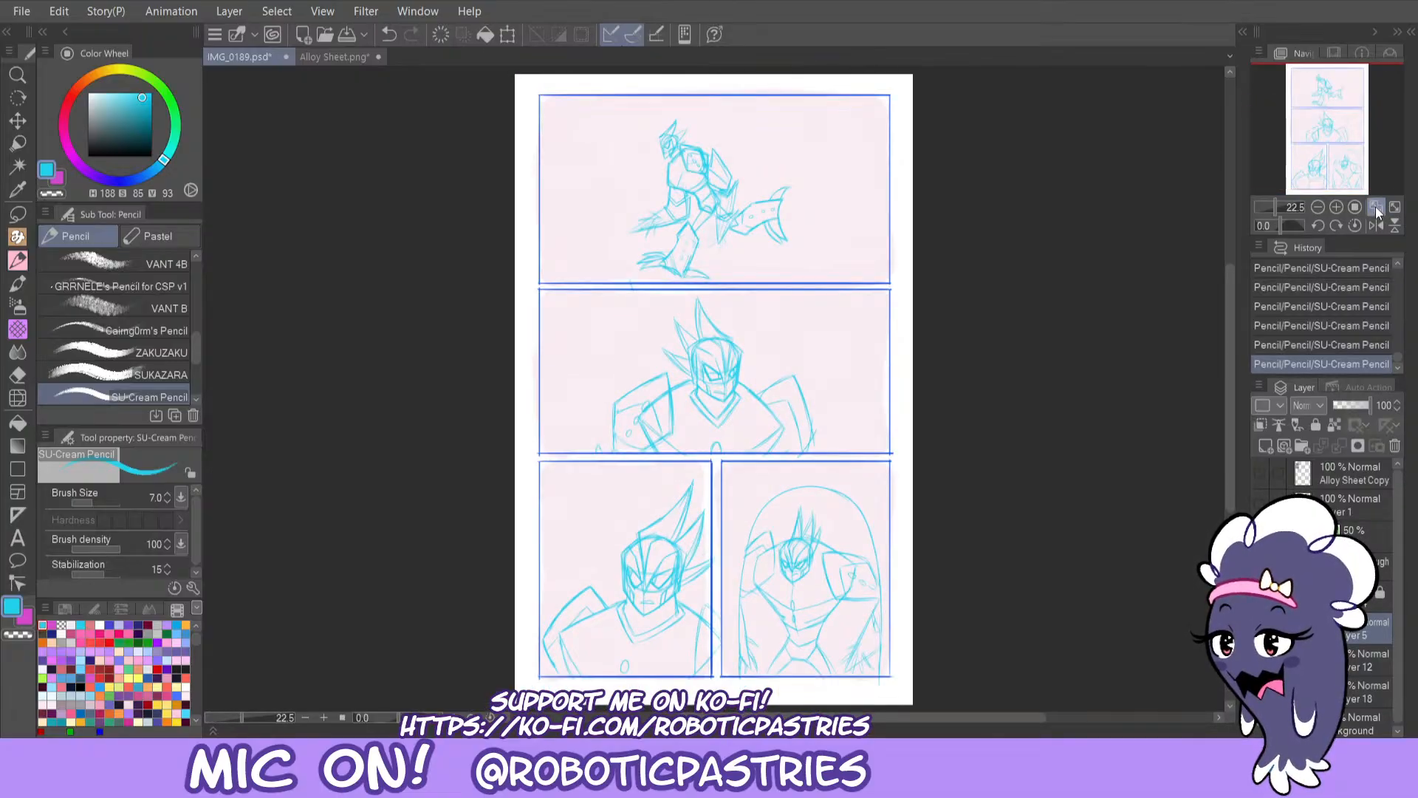